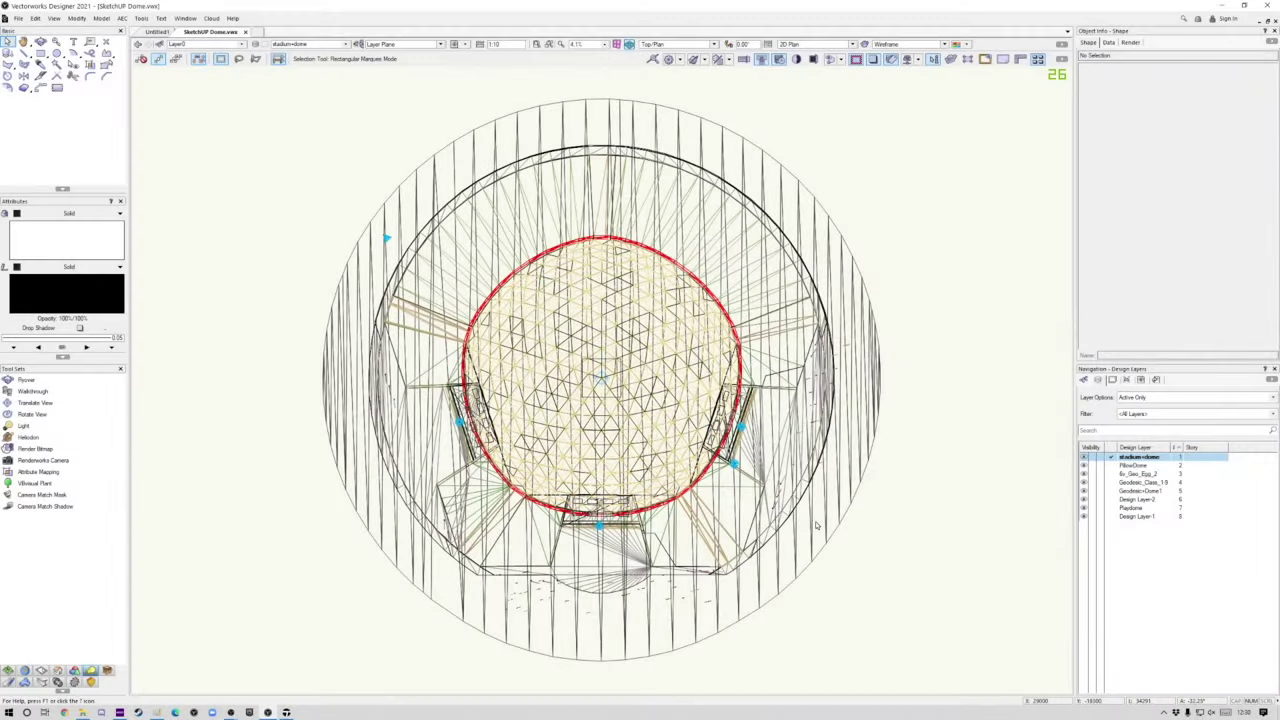
- Examine the stadium dome model in 3D from several angles, finishing in the Front view
middle_click_drag(831, 586, 830, 587, "ctrl")
mouse_move(829, 587)
left_mouse_down()
mouse_move(787, 314)
mouse_move(855, 336)
left_mouse_up()
key("c")
left_click_drag(377, 204, 936, 538)
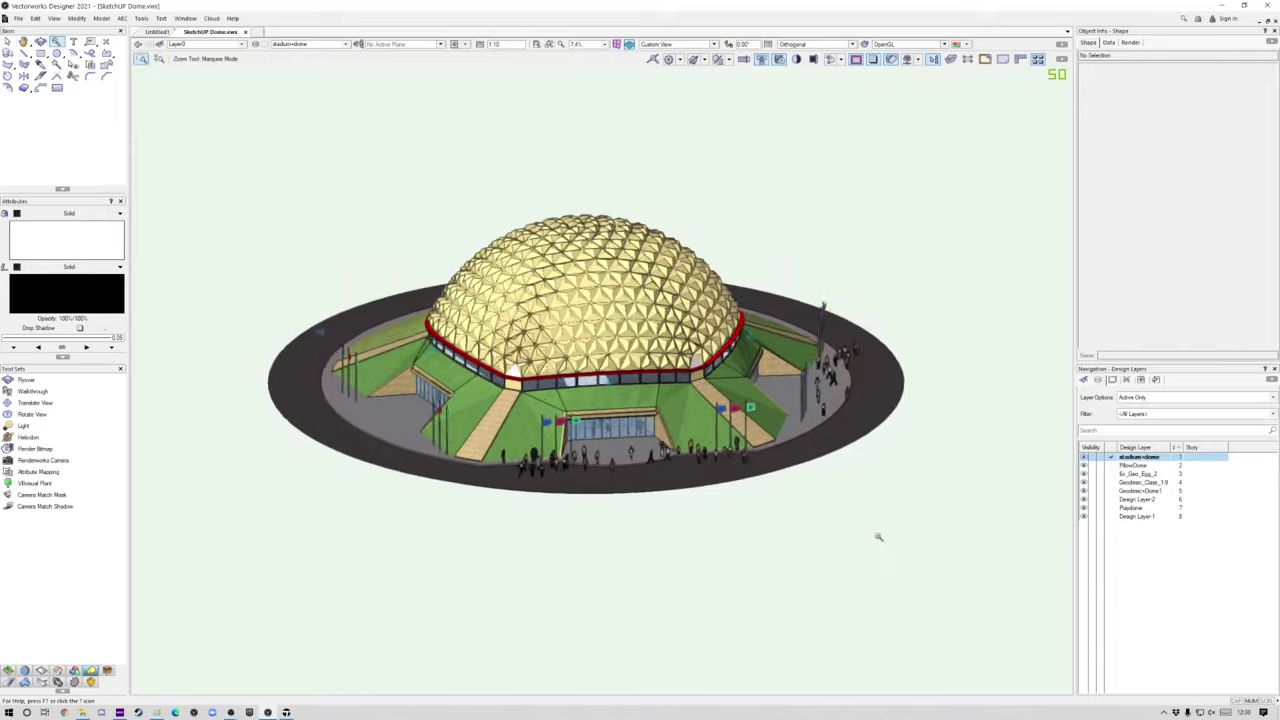
key("shift+c")
left_click_drag(820, 543, 679, 446)
left_click_drag(587, 479, 557, 548)
middle_click_drag(540, 470, 615, 465)
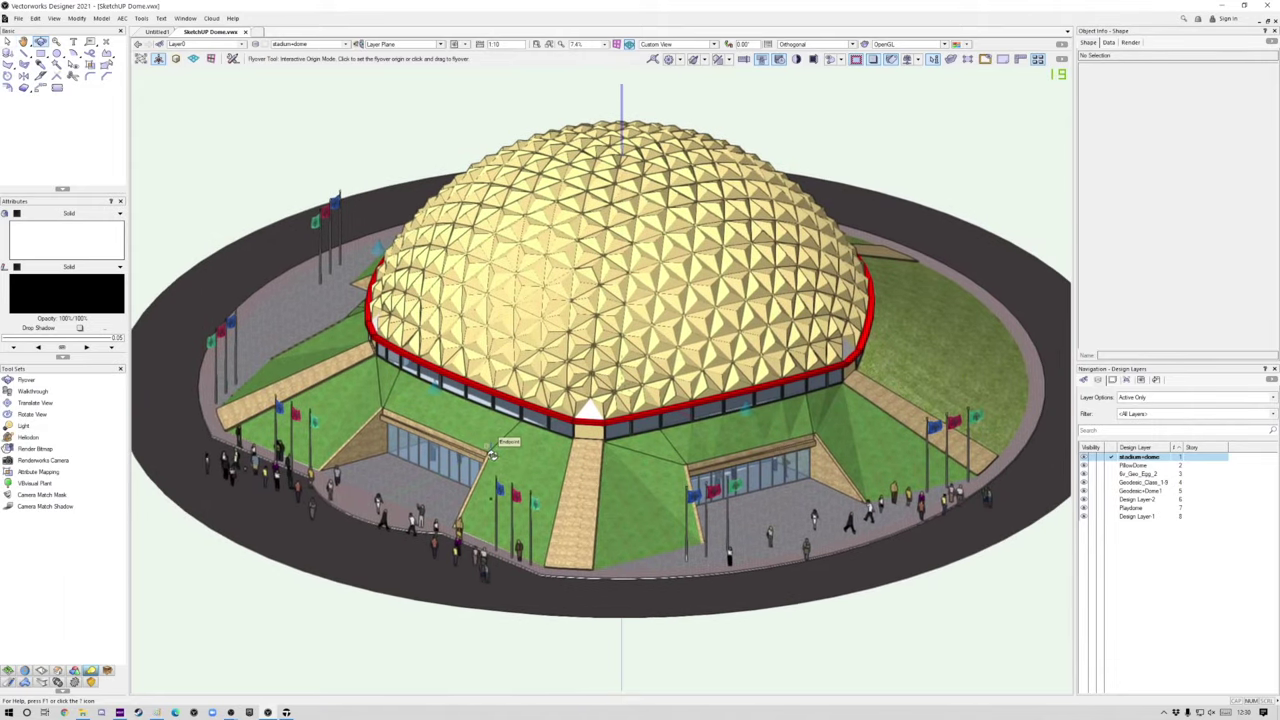
left_click_drag(484, 443, 505, 475)
key("x")
key("KP_2")
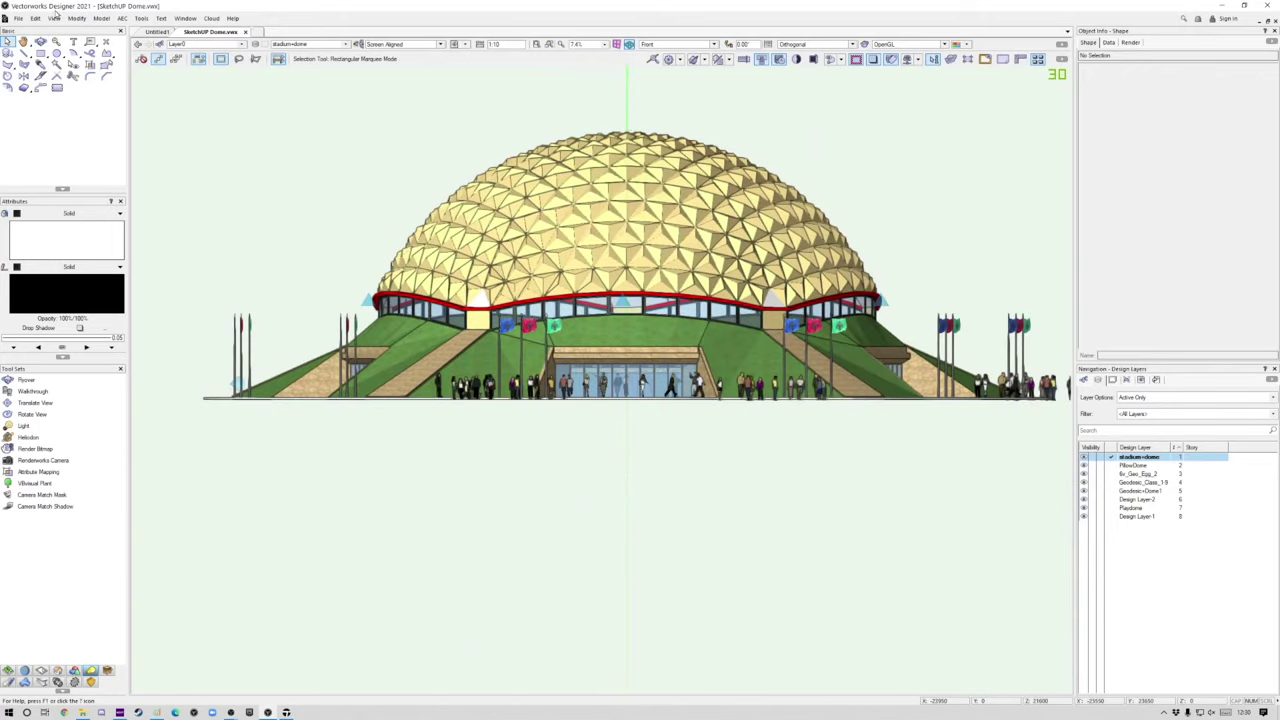
- Start a Cinema 4D export of all visible objects on all layers, accepting the existing export options
left_click(18, 19)
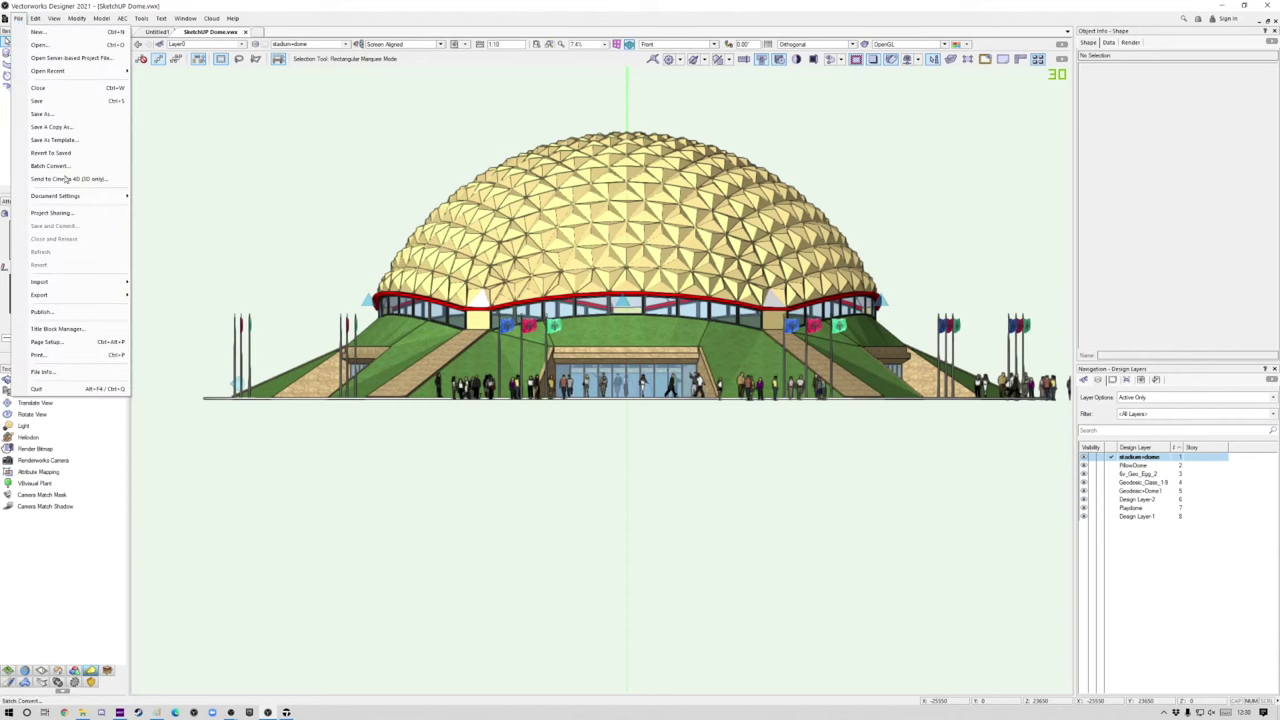
mouse_move(67, 296)
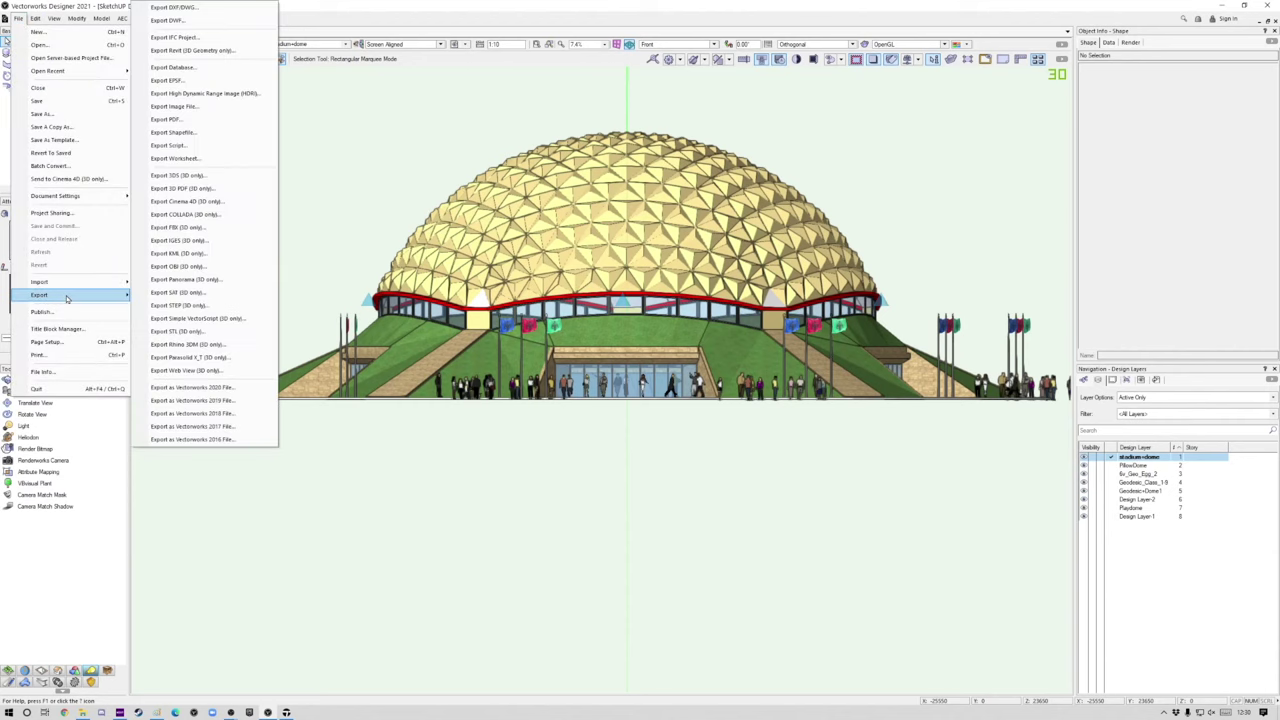
left_click(186, 201)
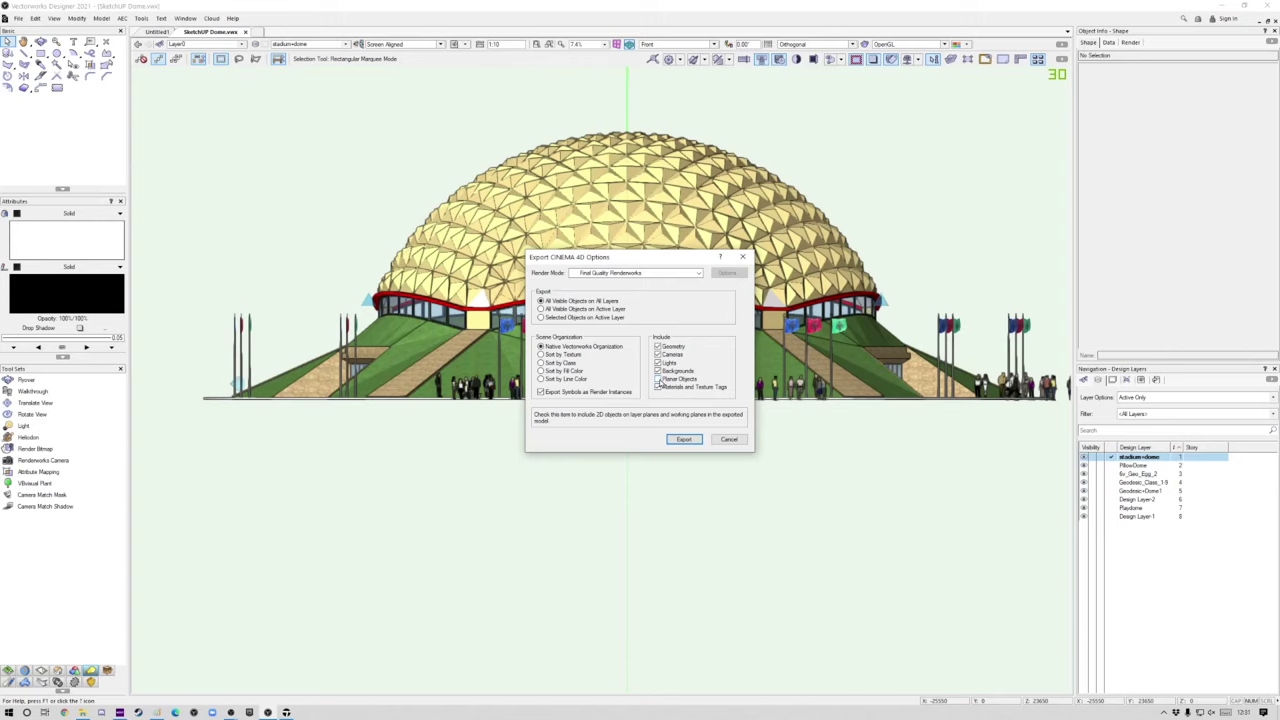
left_click(684, 440)
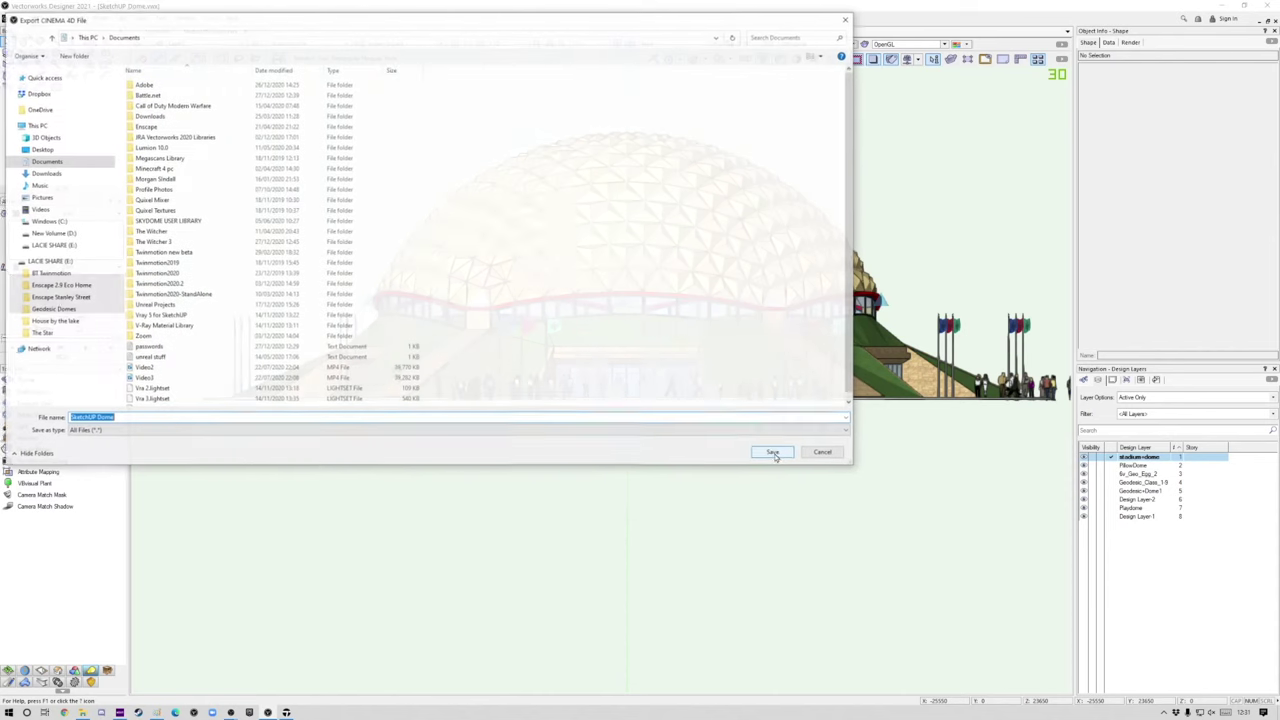
- Save the export as SketchUP Dome in D:\VW Models from other projects\Geodesic Domes\Twinmotion, replacing the existing file
left_click(50, 233)
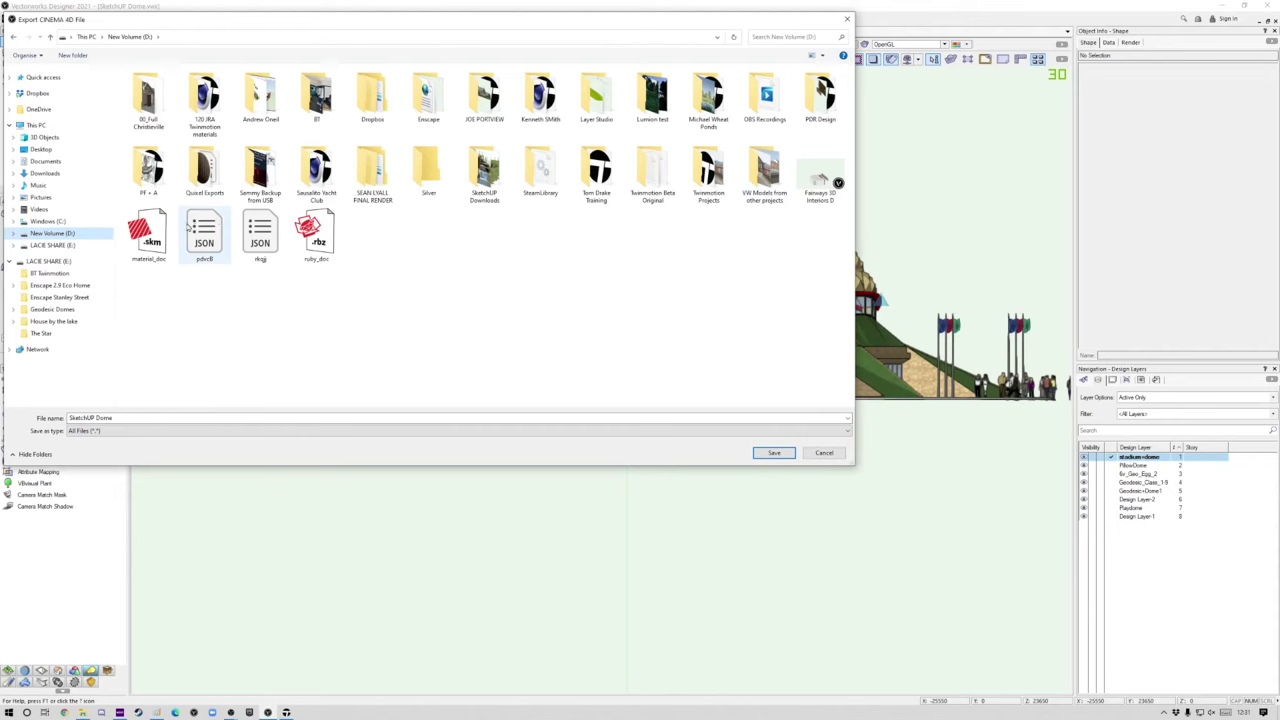
left_click(762, 176)
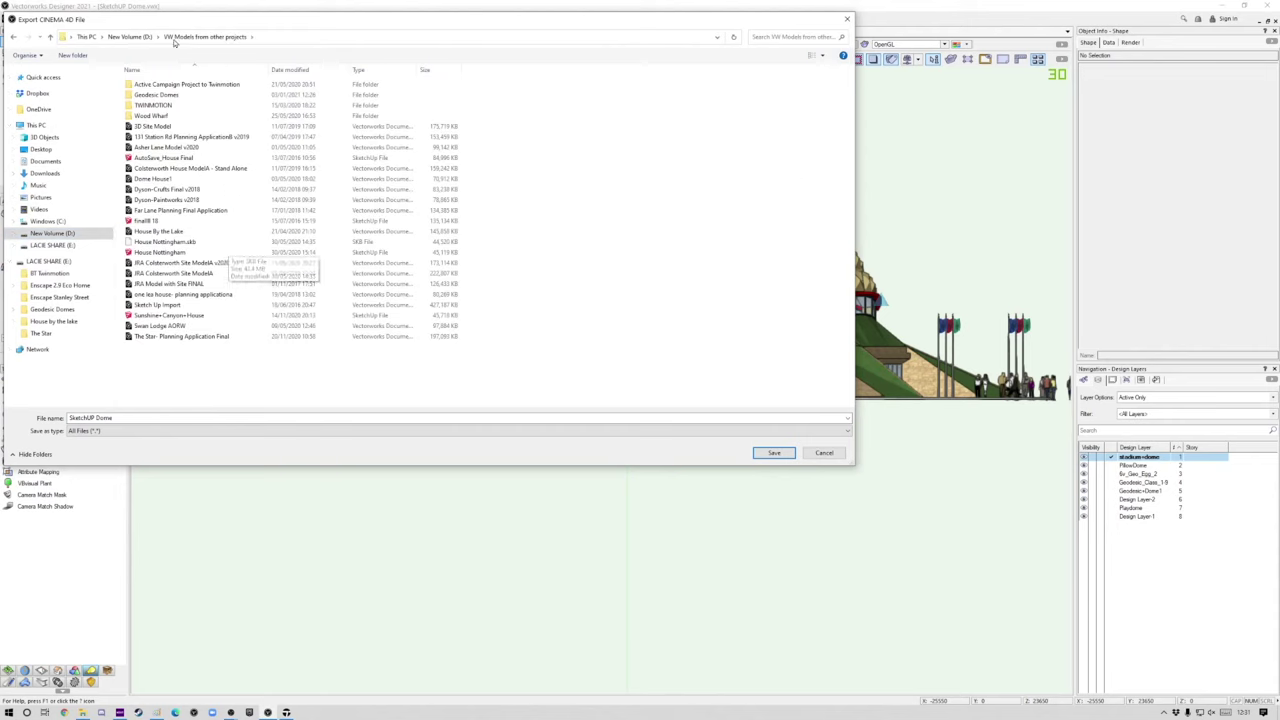
double_click(158, 95)
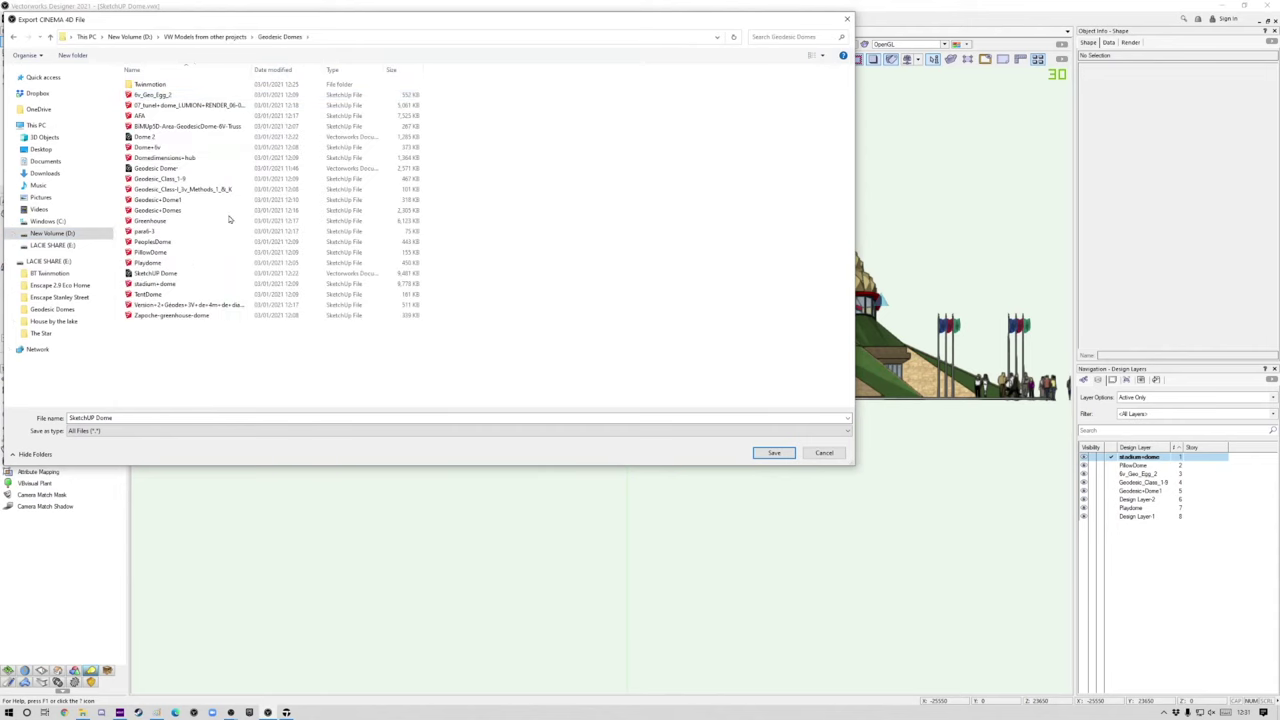
double_click(166, 85)
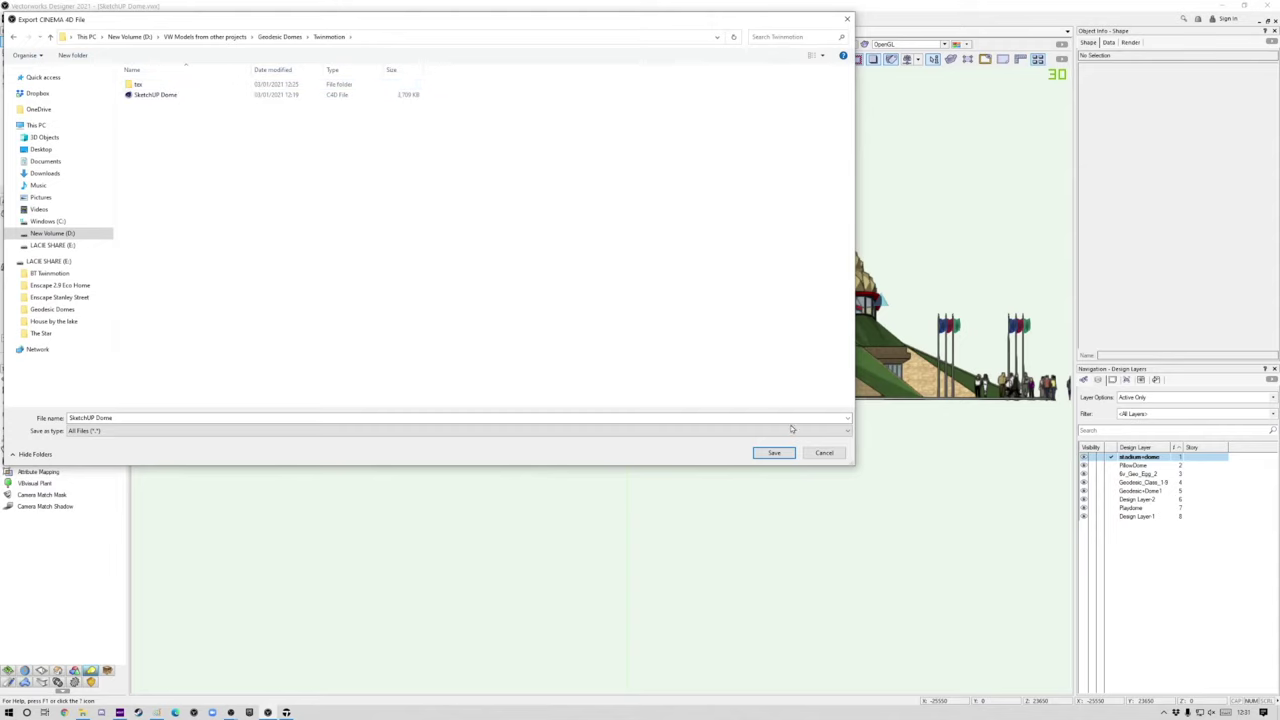
left_click(774, 453)
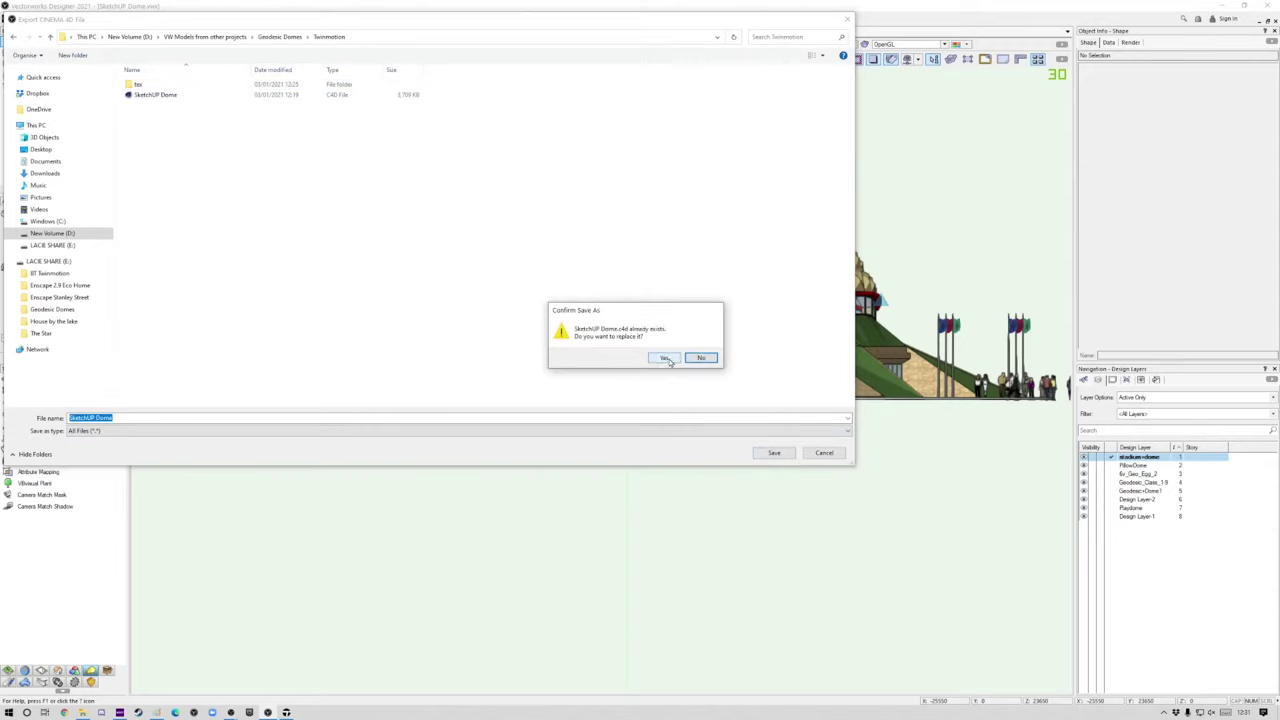
left_click(666, 358)
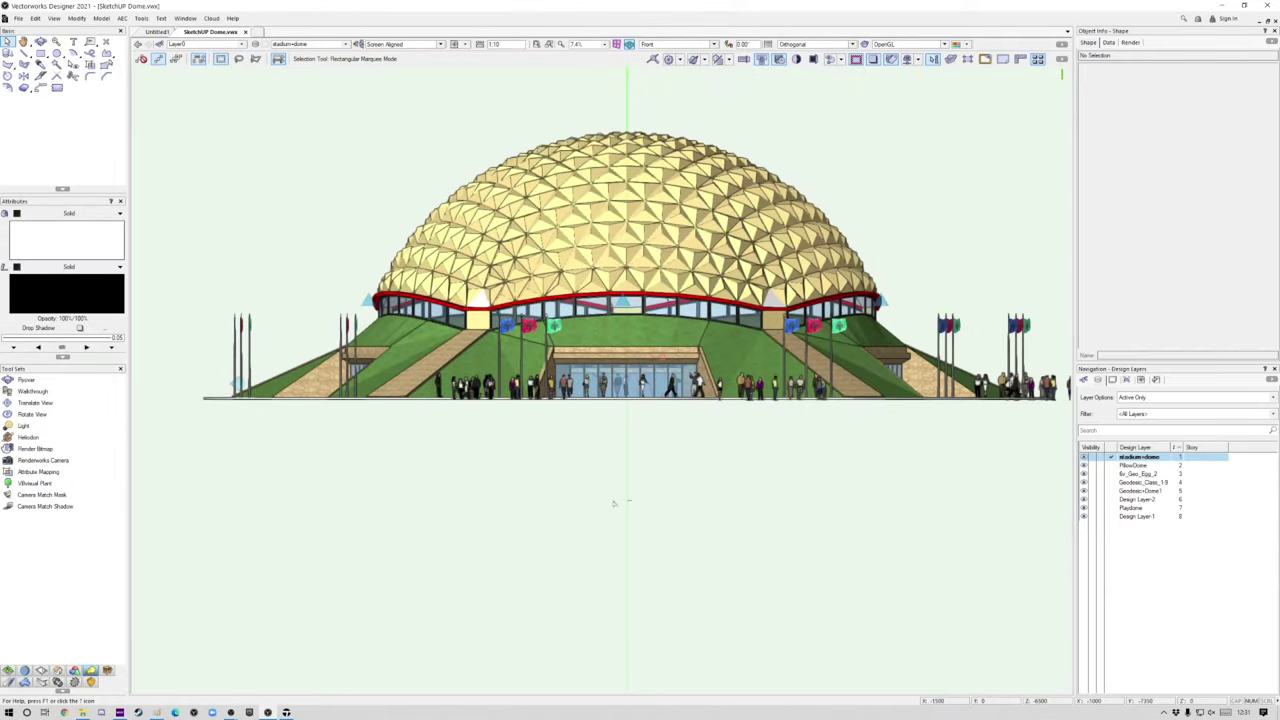
- Switch to Twinmotion and start a geometry import, browsing to the Geodesic Domes\Twinmotion folder on LACIE SHARE (E:)
left_click(286, 712)
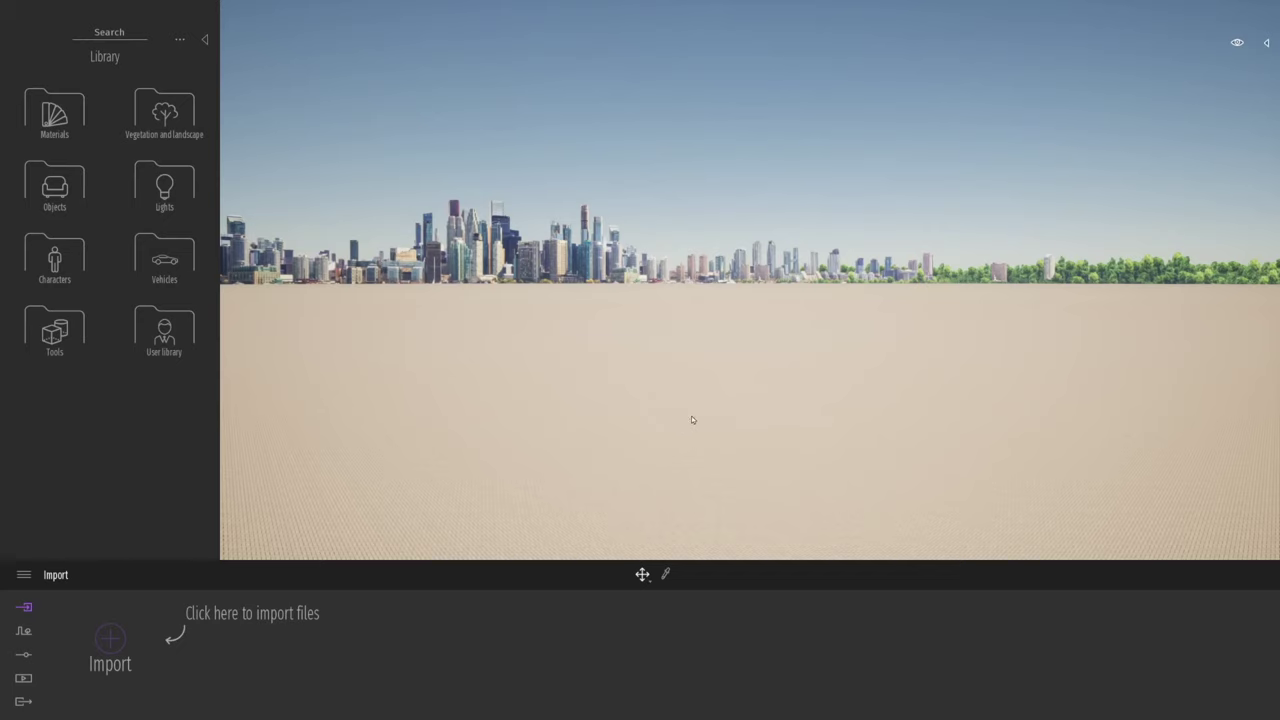
left_click(110, 640)
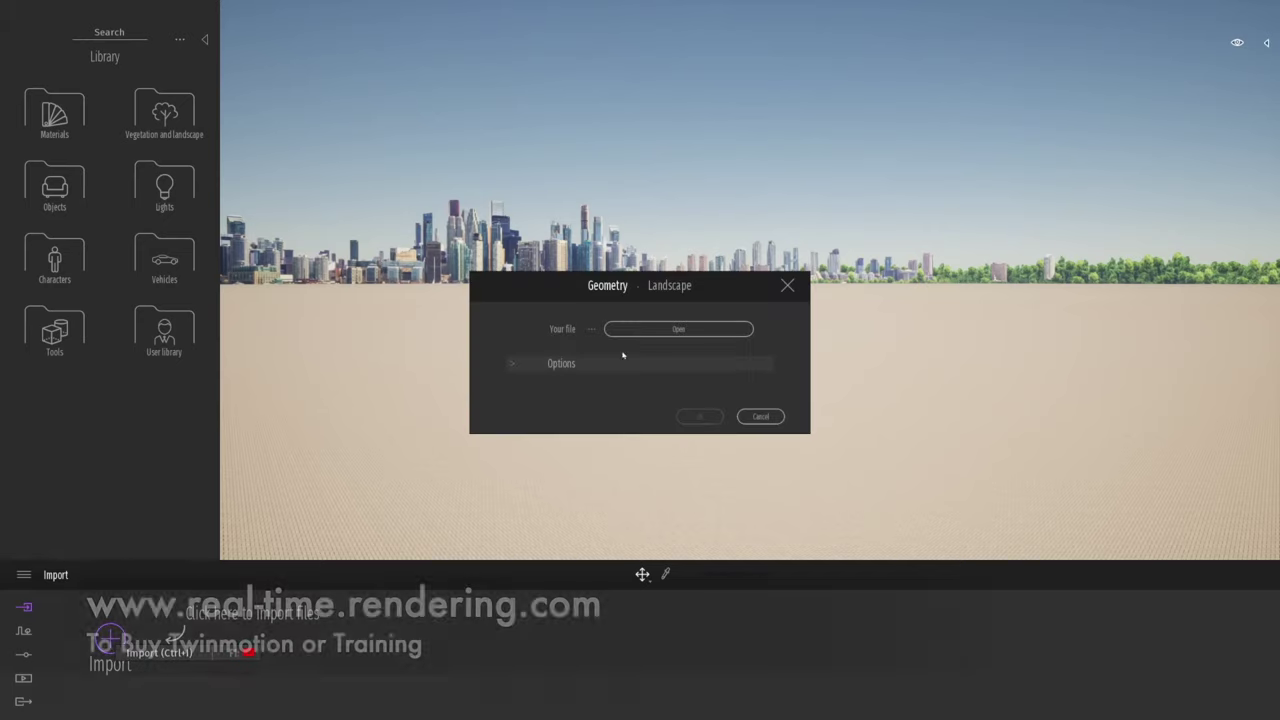
left_click(641, 331)
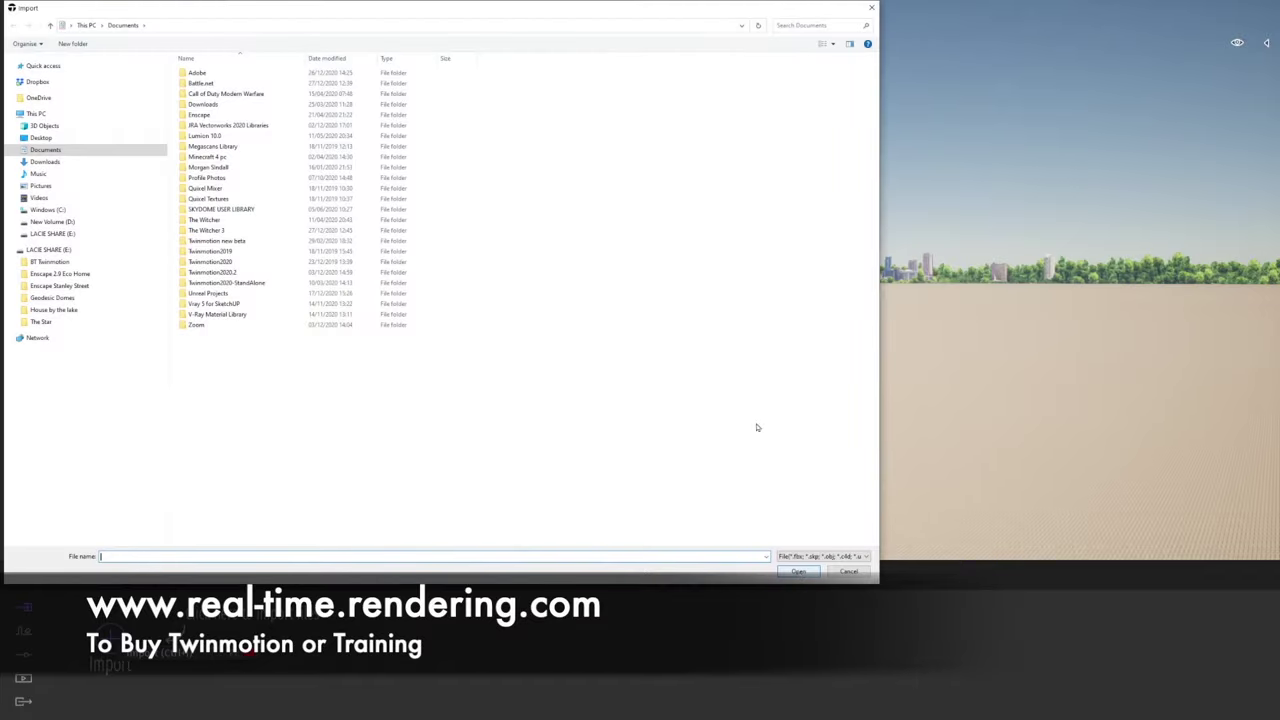
left_click(52, 233)
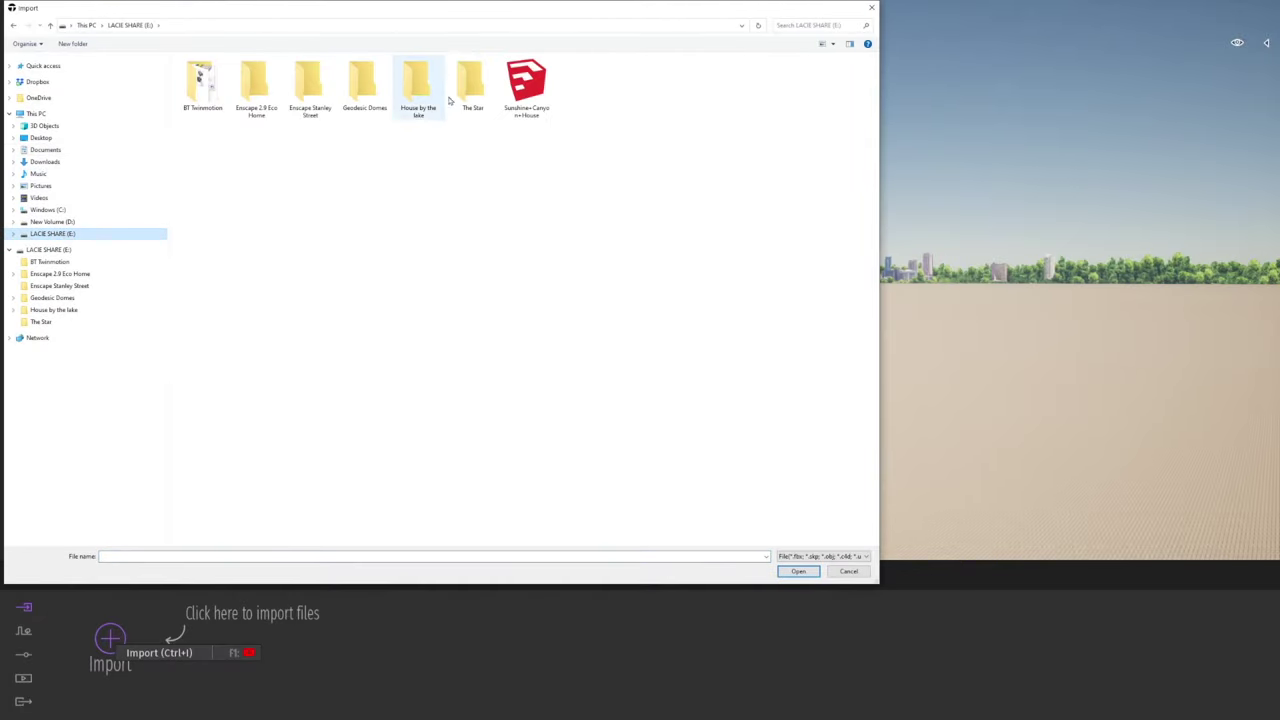
double_click(366, 90)
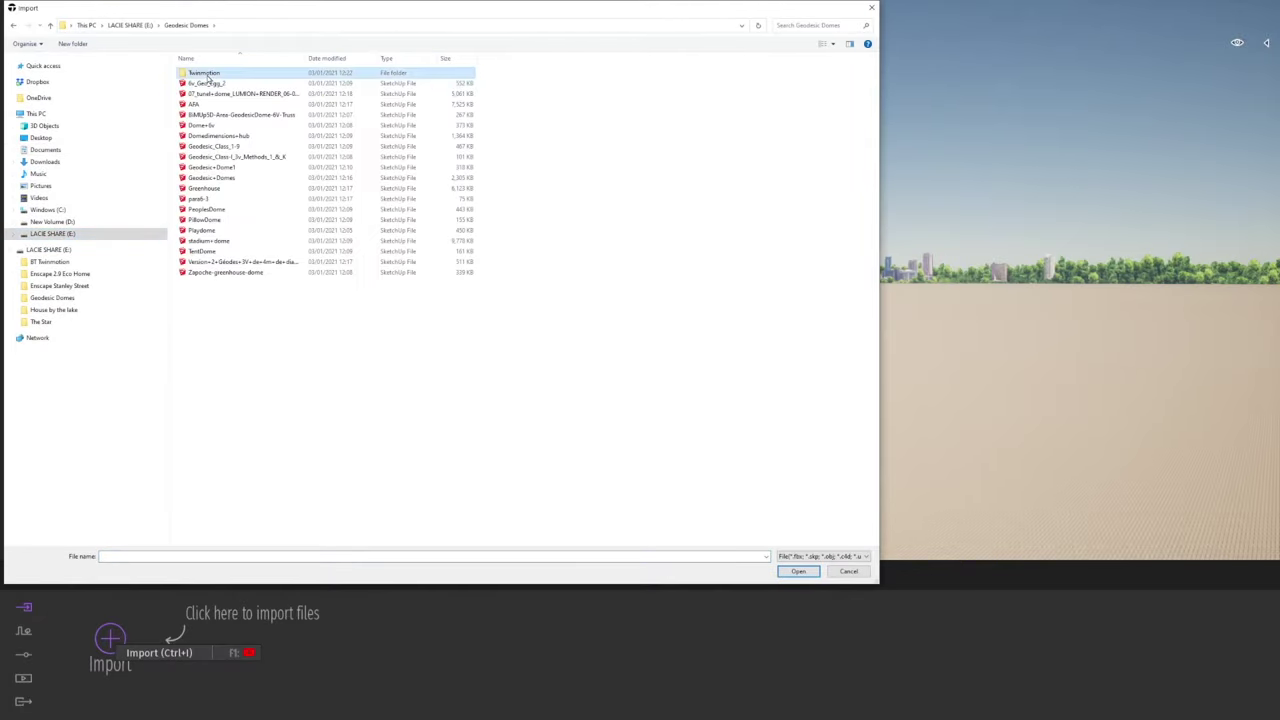
double_click(225, 73)
- Check the tex folder and the supported file formats, and choose the SketchUP Dome C4D file for import
left_click(223, 86)
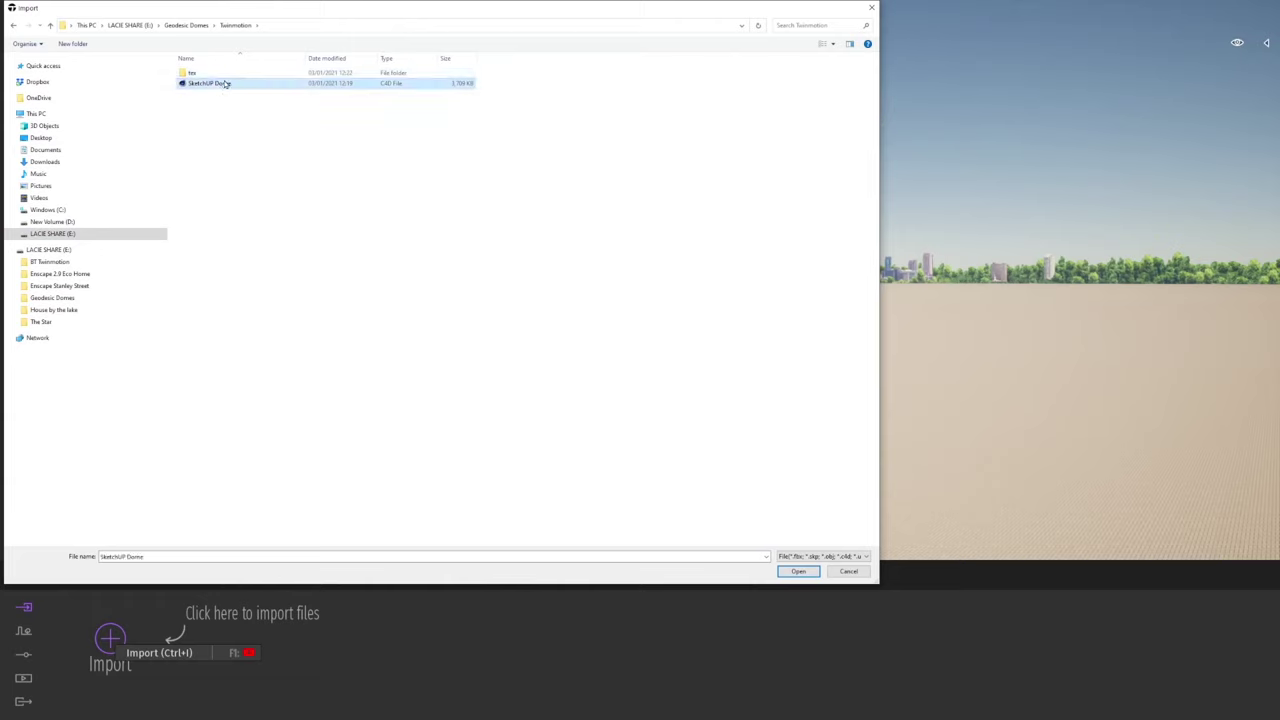
double_click(194, 73)
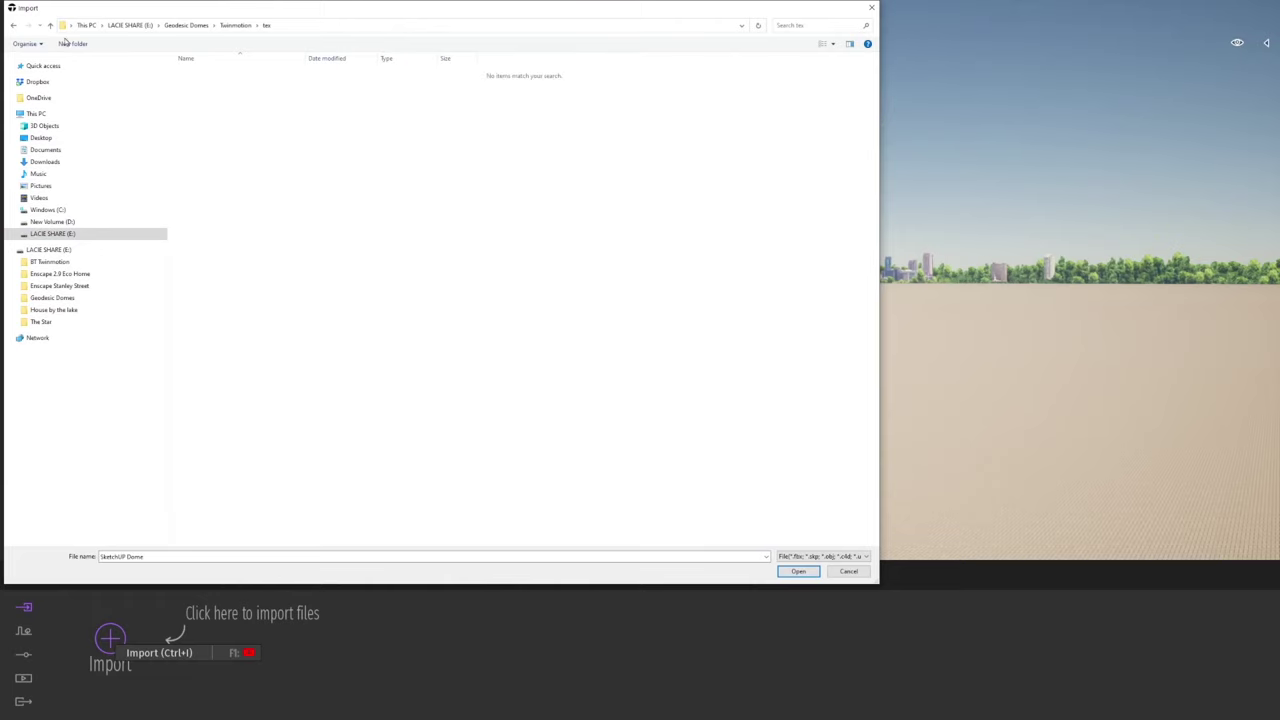
left_click(13, 25)
left_click(227, 85)
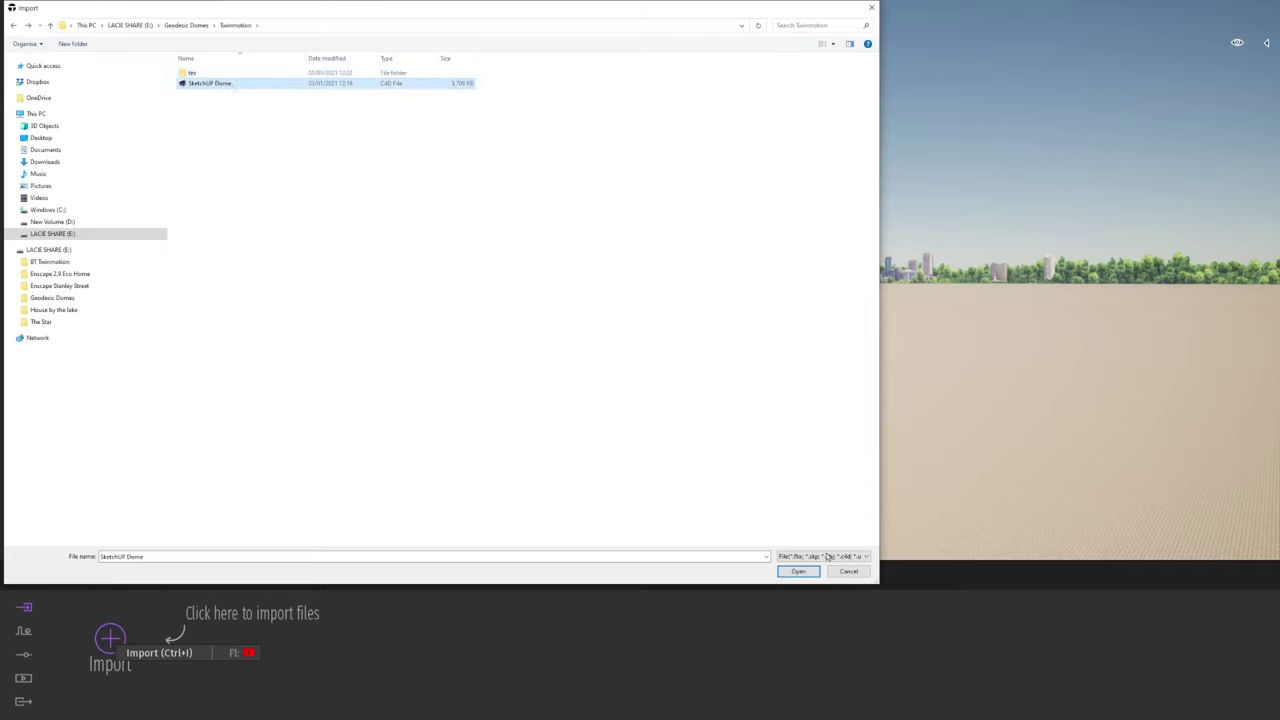
left_click(865, 557)
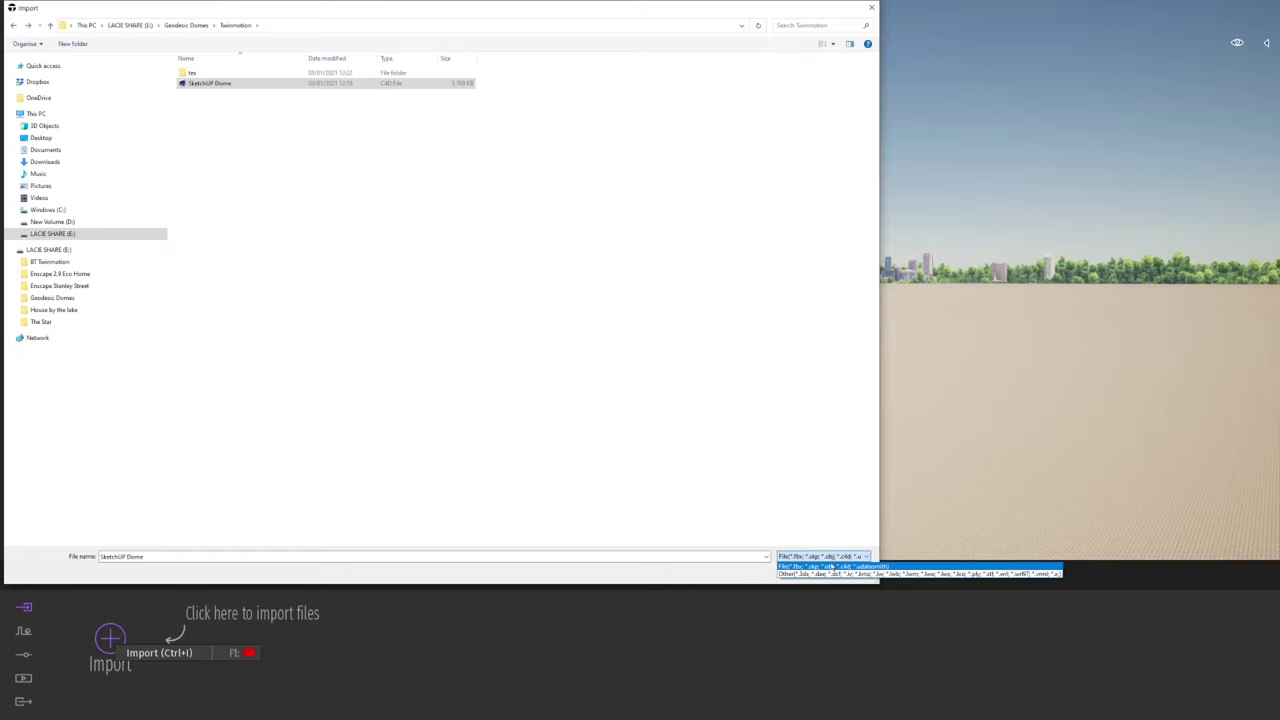
left_click(833, 567)
left_click(803, 572)
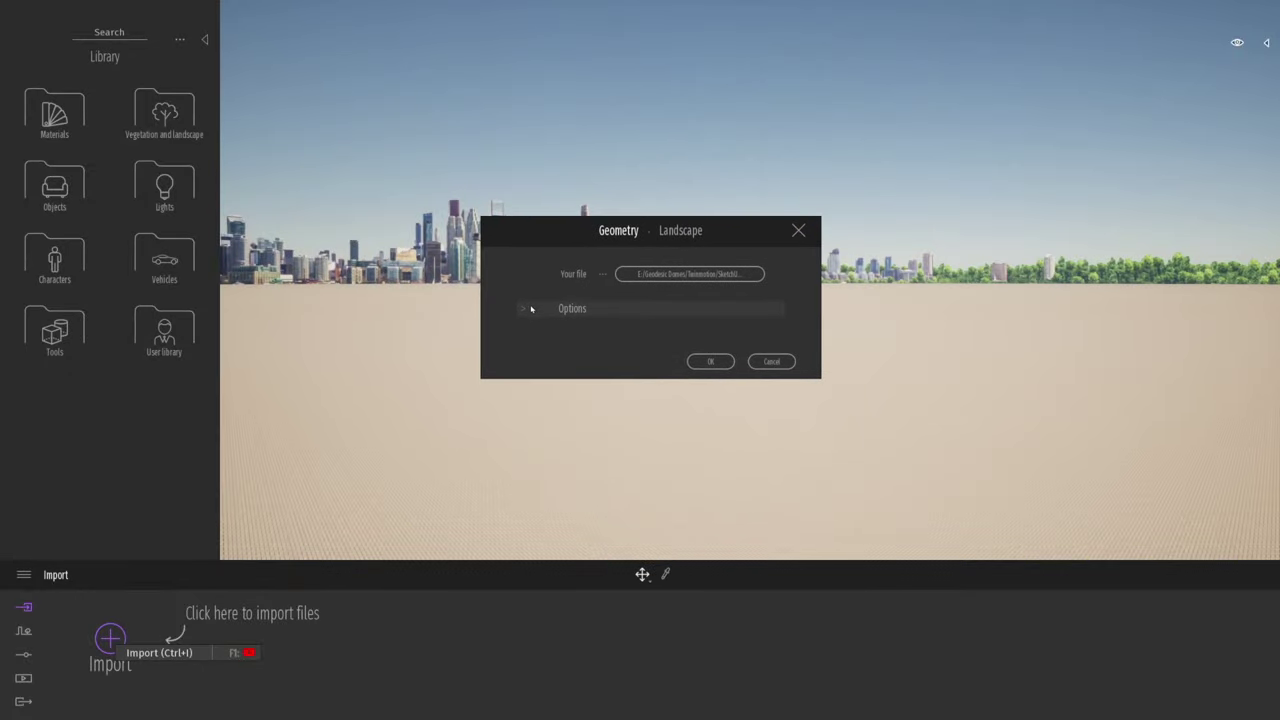
- Set the import's Collapse option to Keep hierarchy and import the file
left_click(525, 310)
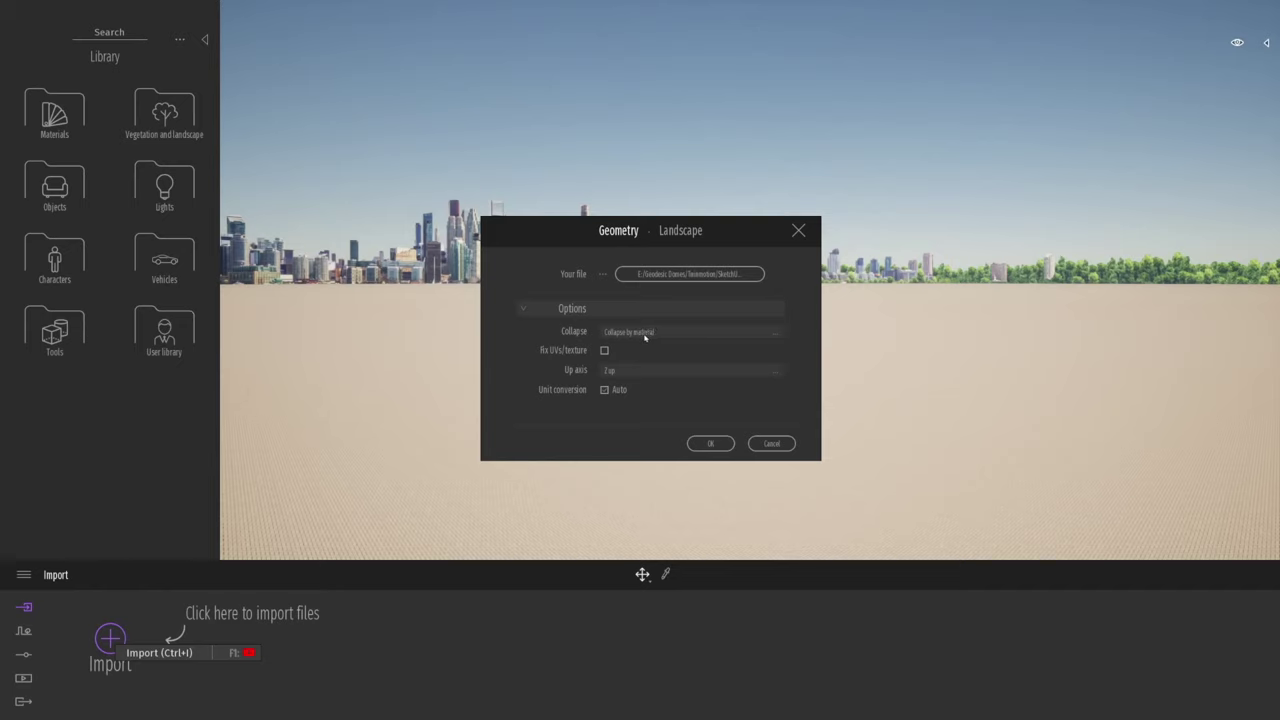
left_click(644, 334)
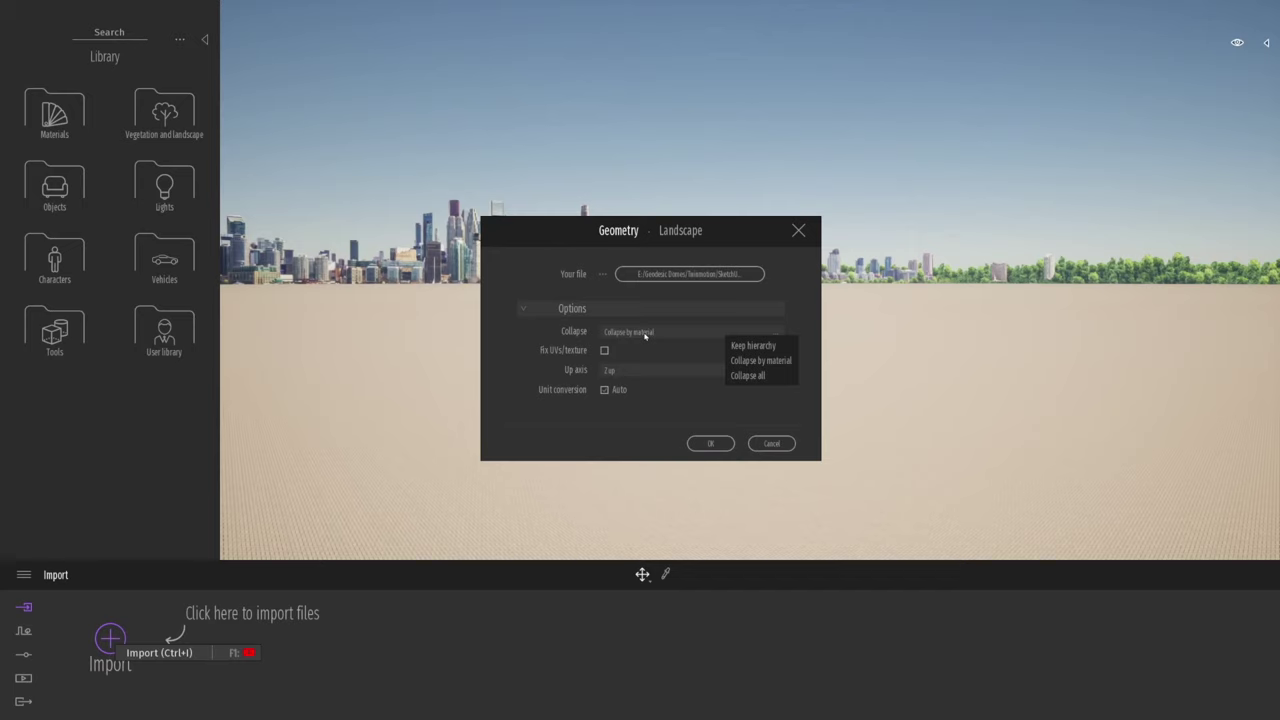
left_click(760, 345)
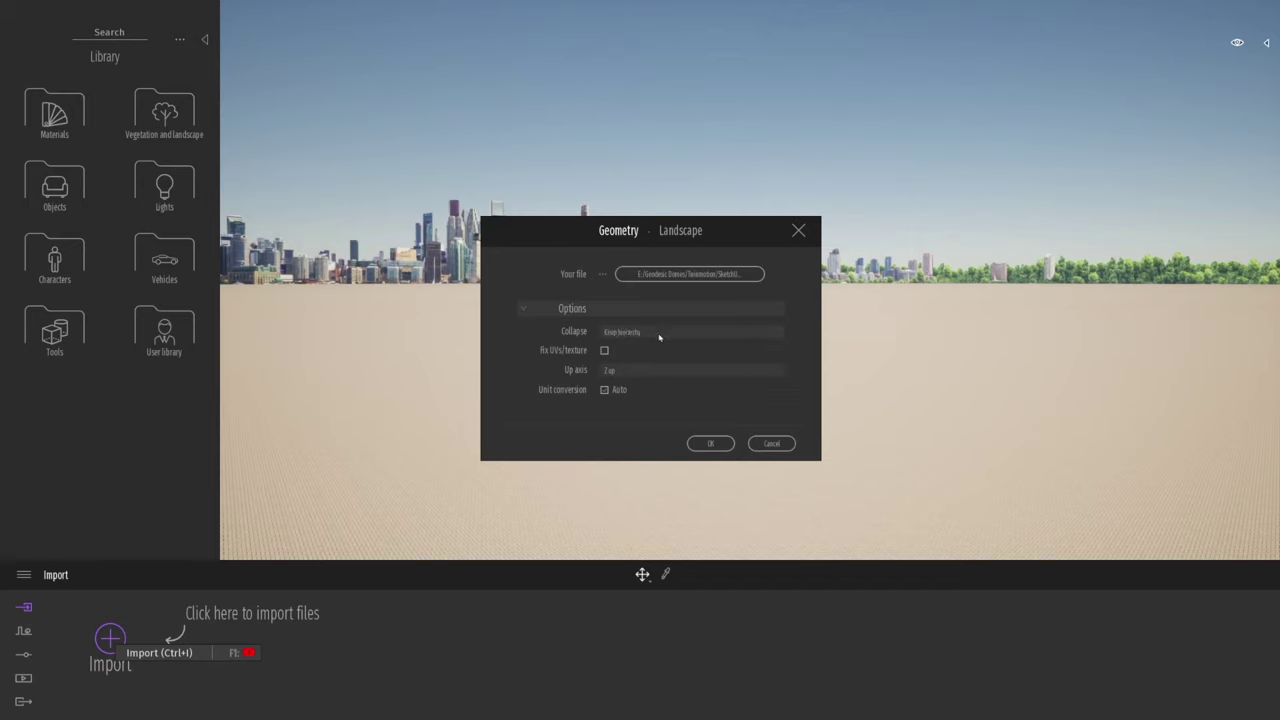
left_click(710, 444)
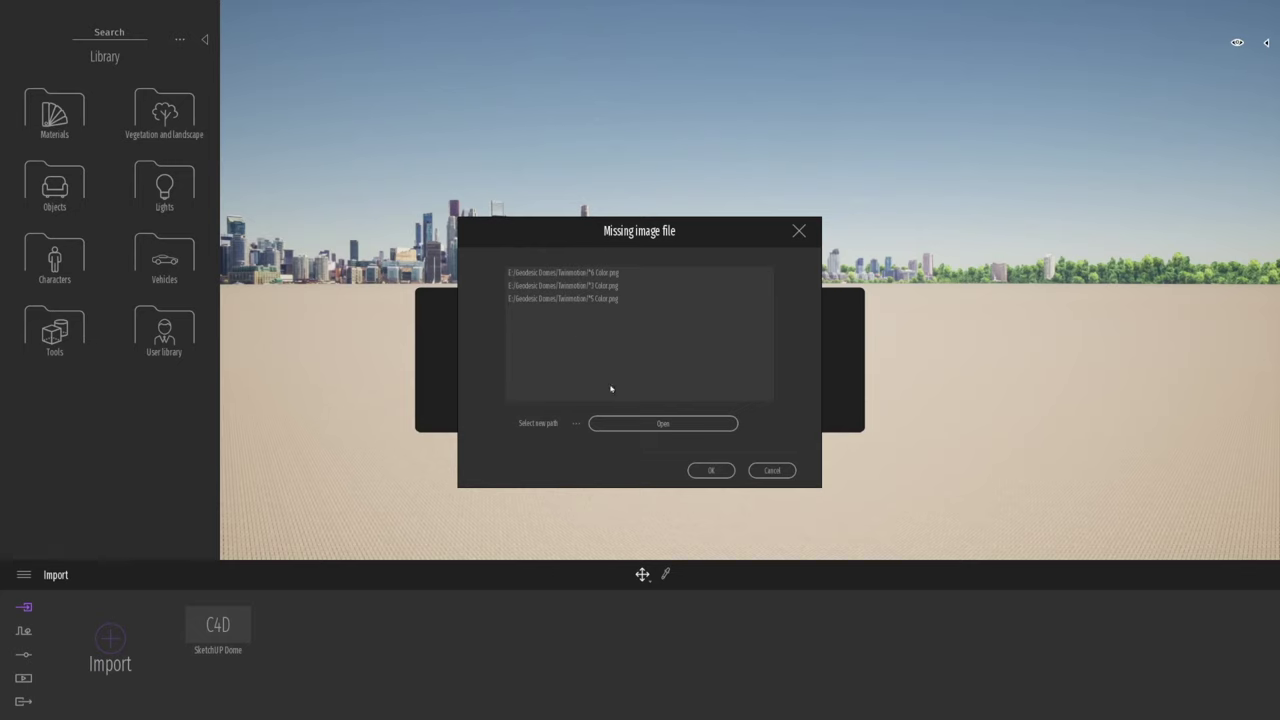
- Open and cancel the folder selection for the missing images, and accept the import without a new path
left_click(663, 424)
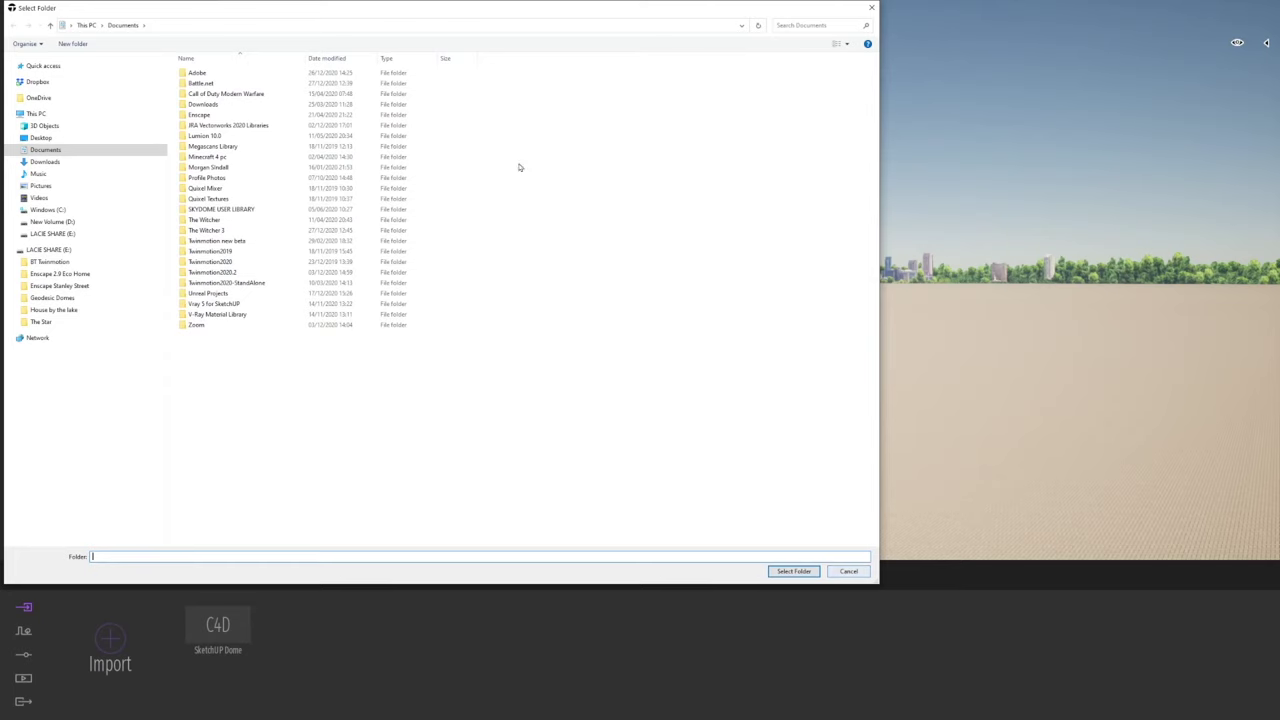
left_click(847, 572)
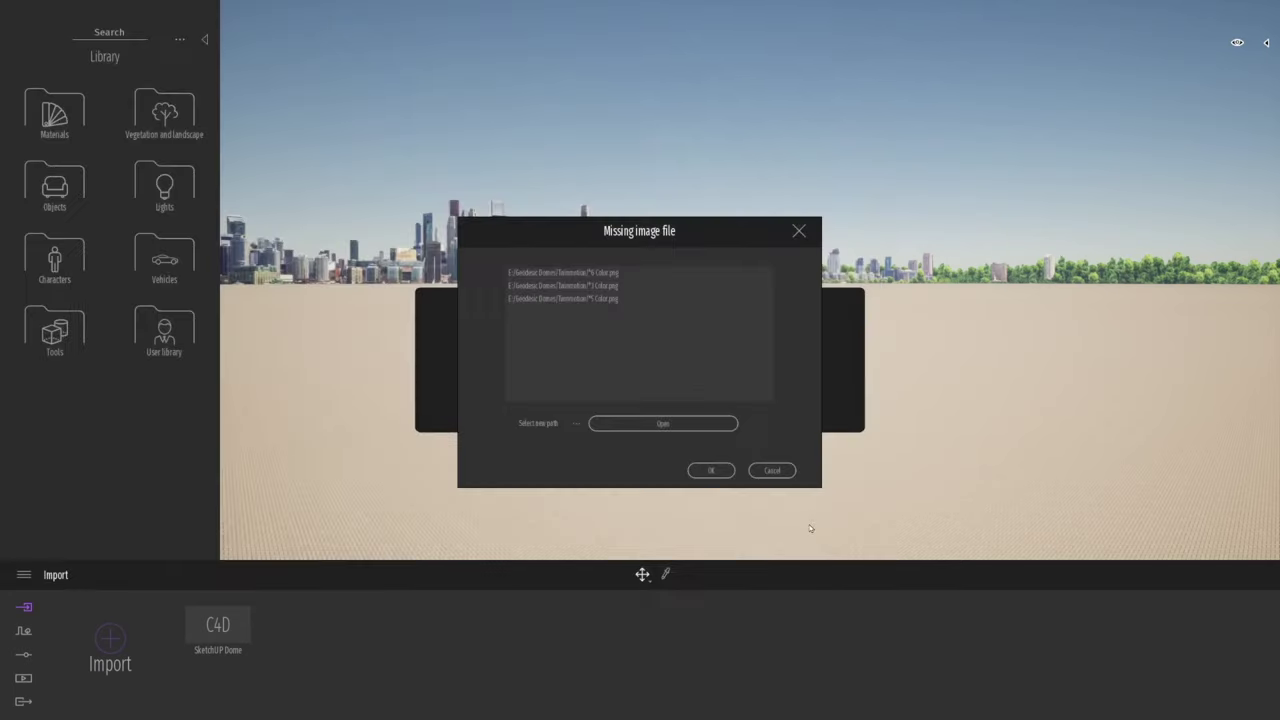
left_click(722, 471)
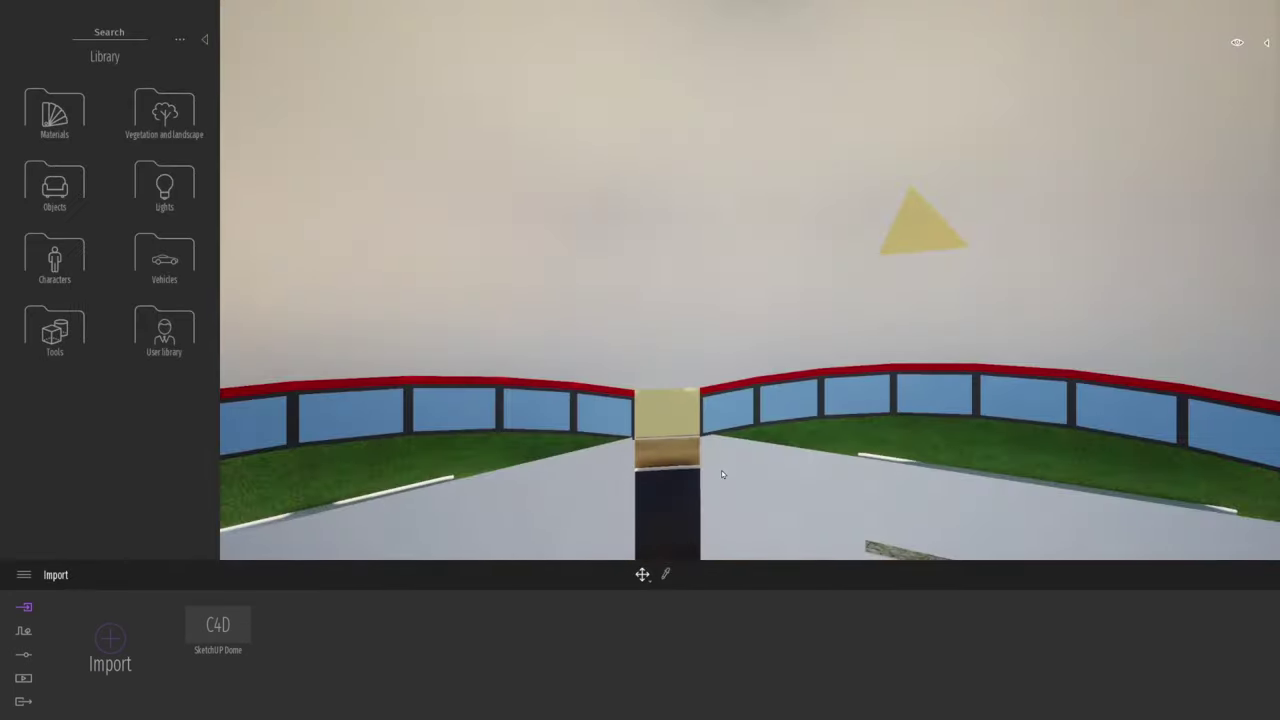
- Show the scene graph, focus the view on SketchUP Dome.c4d and examine the imported dome from its entrance side
left_click(1267, 44)
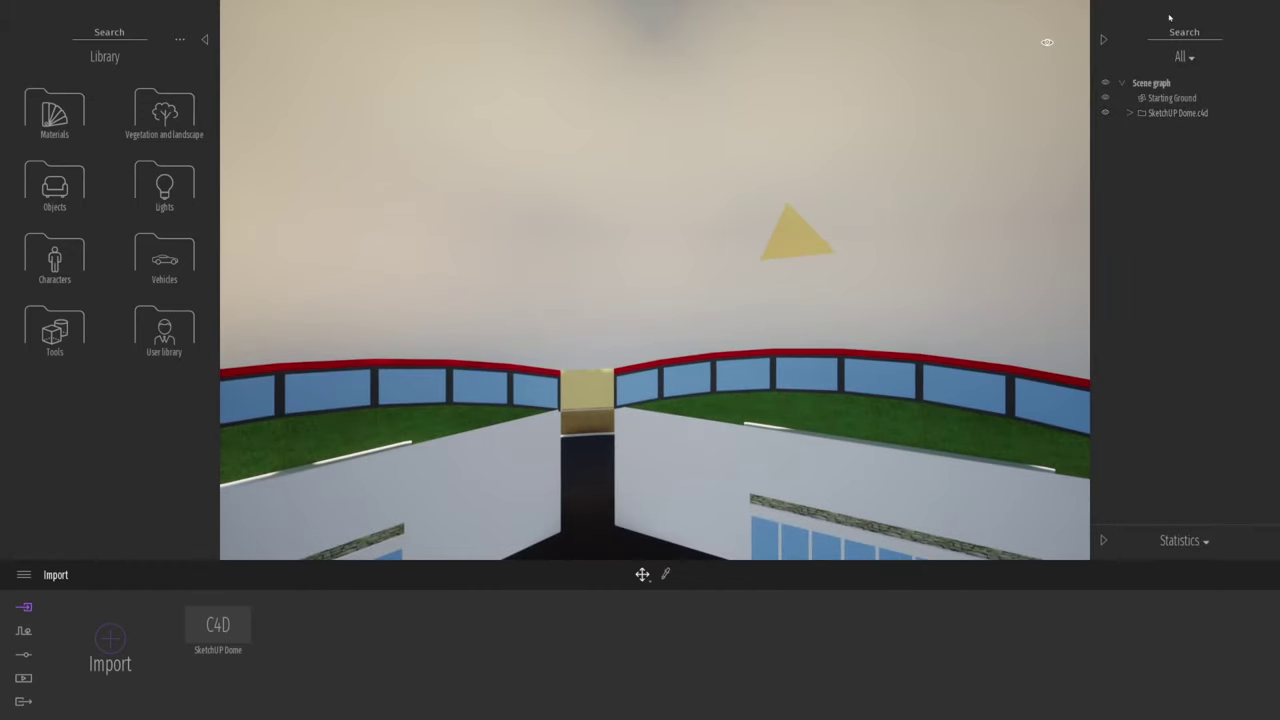
left_click(1168, 115)
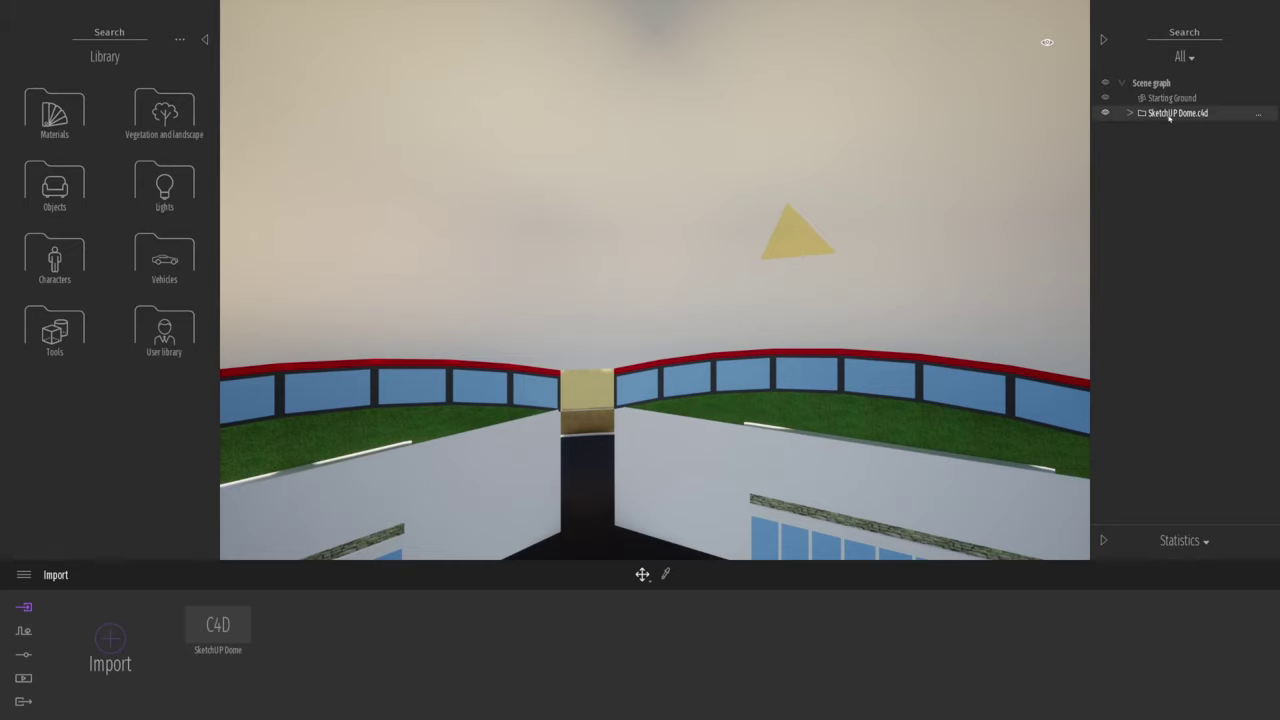
key("f")
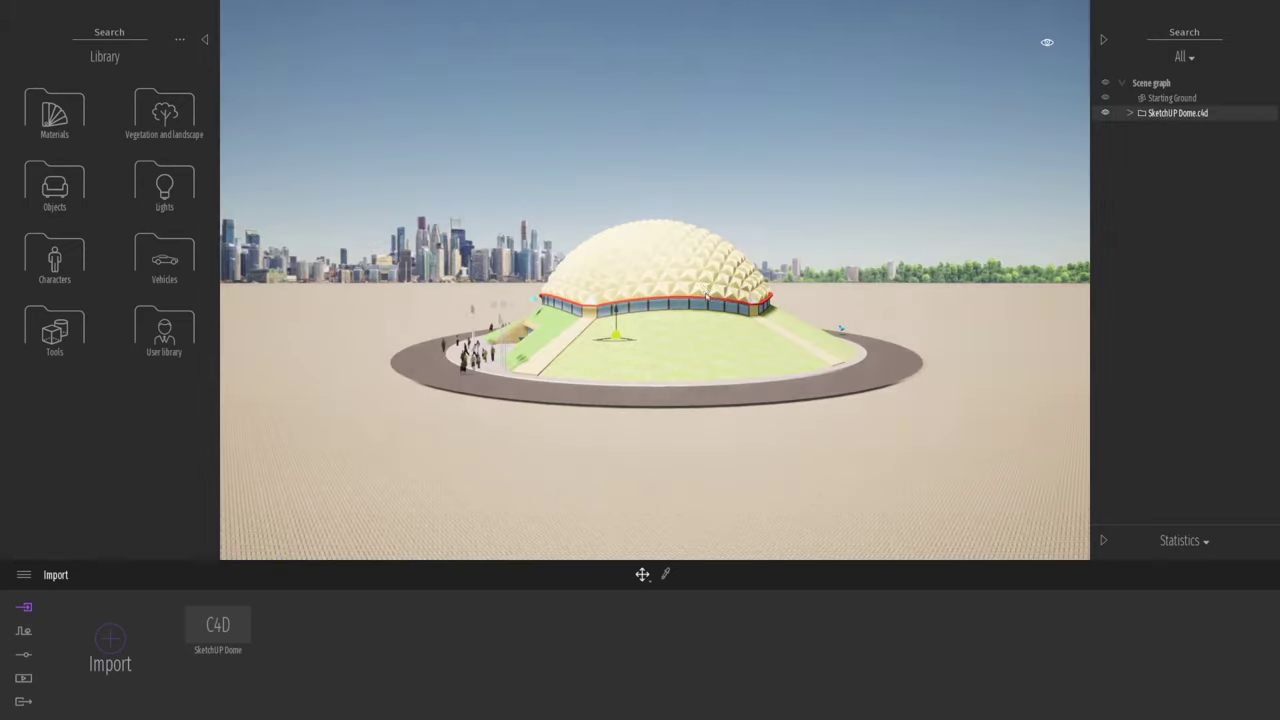
key("w")
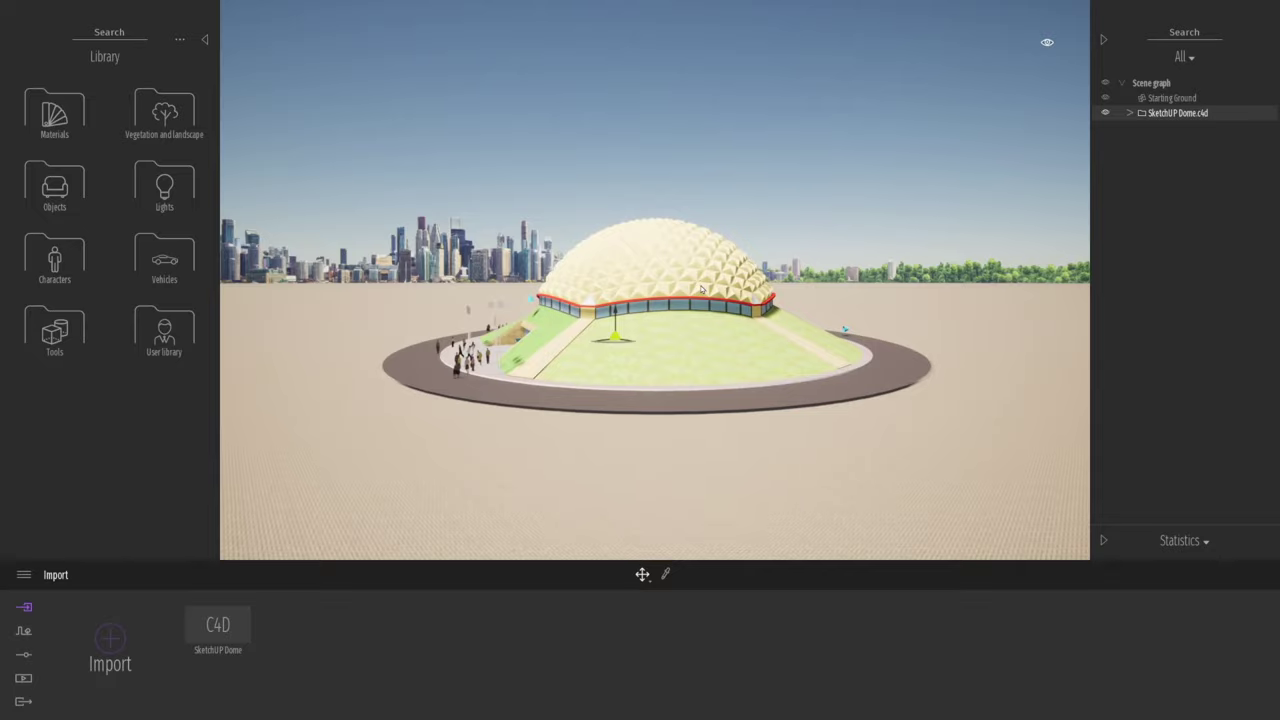
key("a")
left_click_drag(680, 315, 520, 410)
key("a")
right_click_drag(520, 410, 730, 398)
key("w")
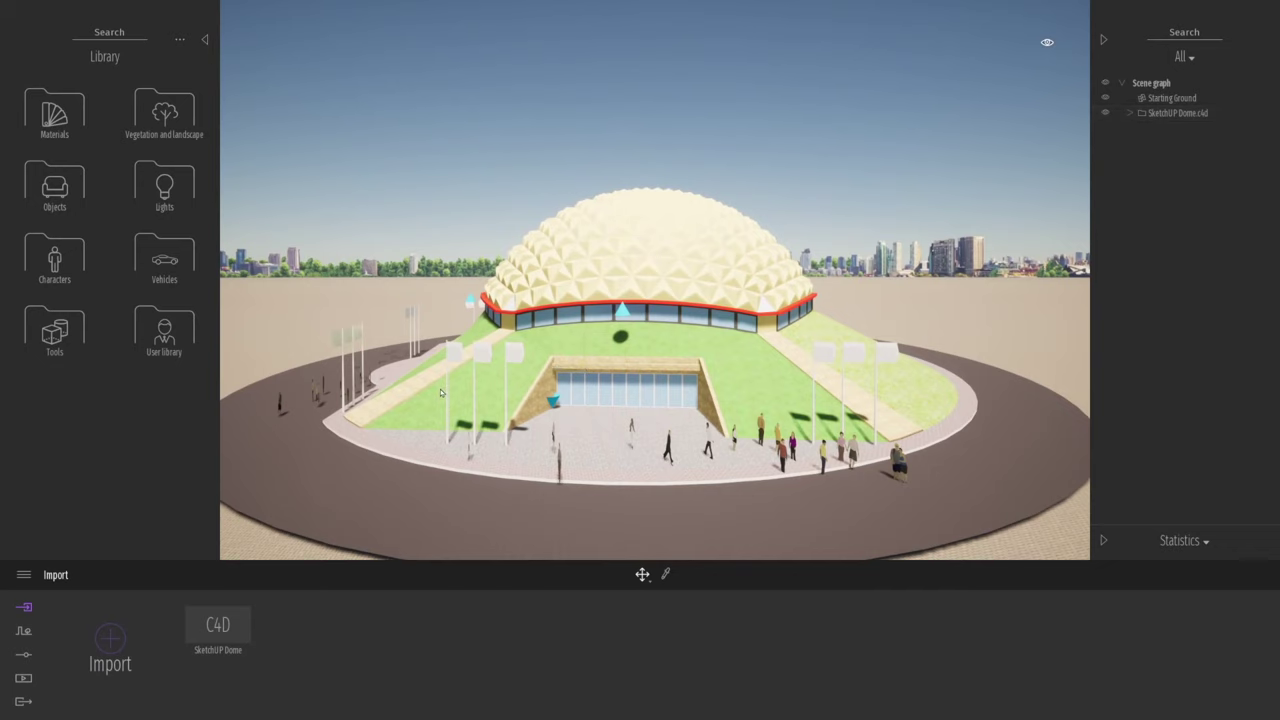
- Apply the Grass 1 material from the Nature ground materials to the green slopes beside the glazed entrance
left_click(664, 407)
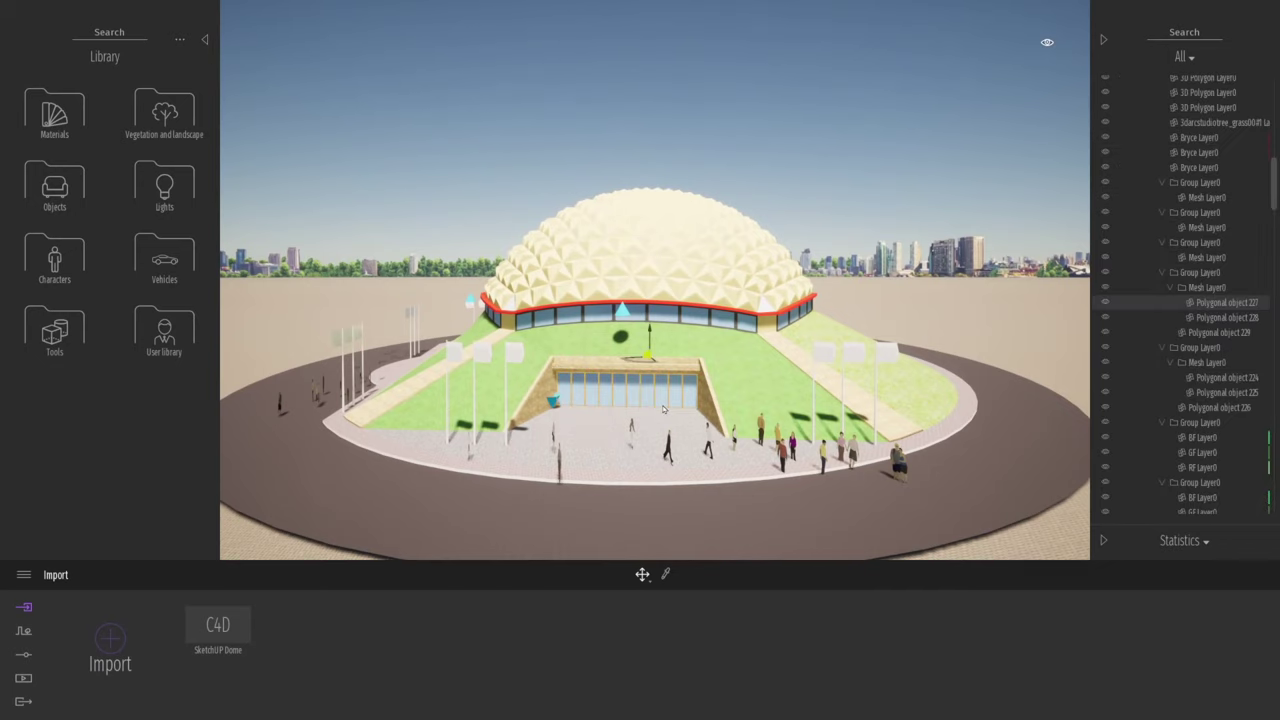
scroll(663, 409, "up", 4)
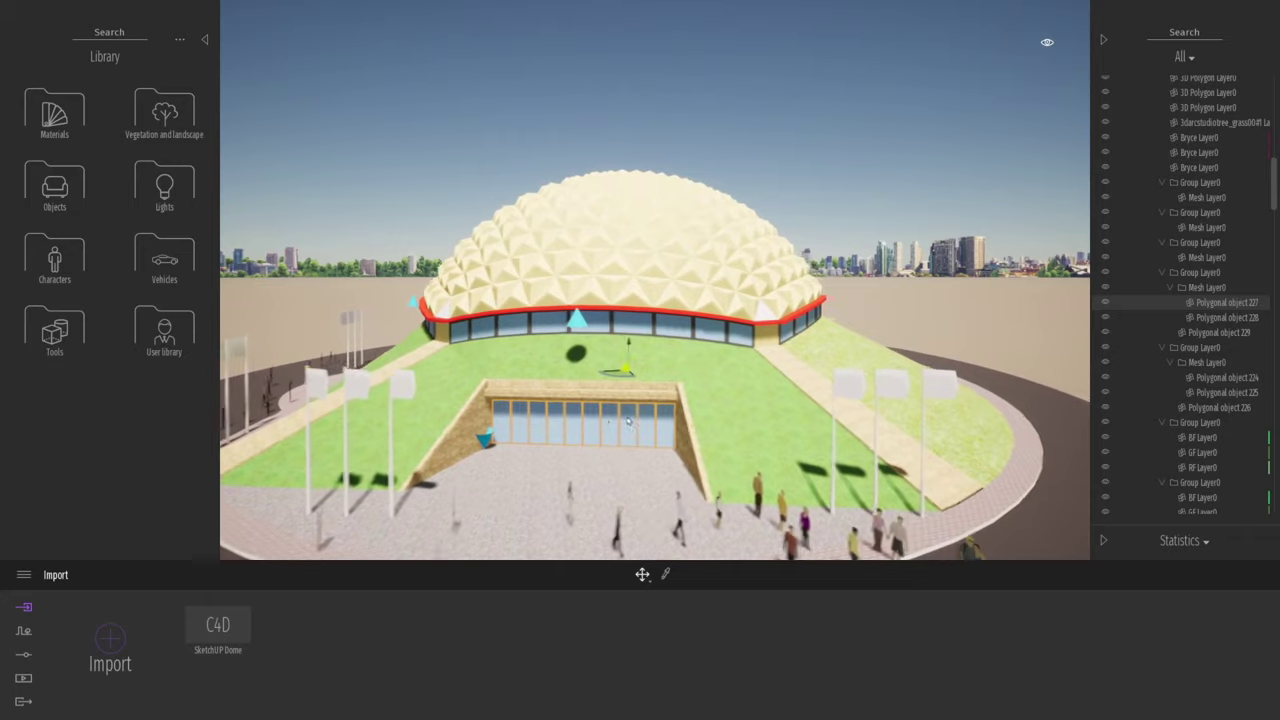
scroll(650, 424, "up", 4)
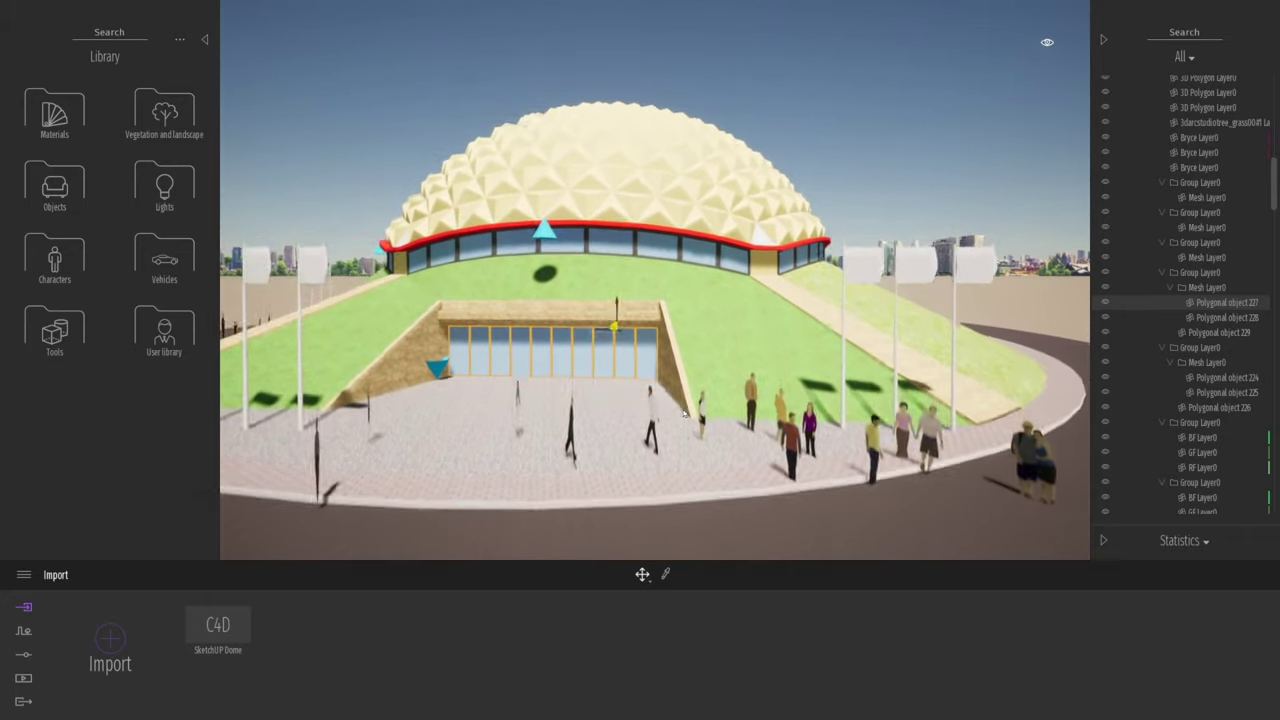
right_click_drag(680, 428, 725, 459)
middle_click_drag(725, 459, 545, 437, "shift")
mouse_move(650, 448)
middle_mouse_down("shift")
mouse_move(780, 458)
mouse_move(645, 444)
mouse_move(671, 443)
middle_mouse_up("shift")
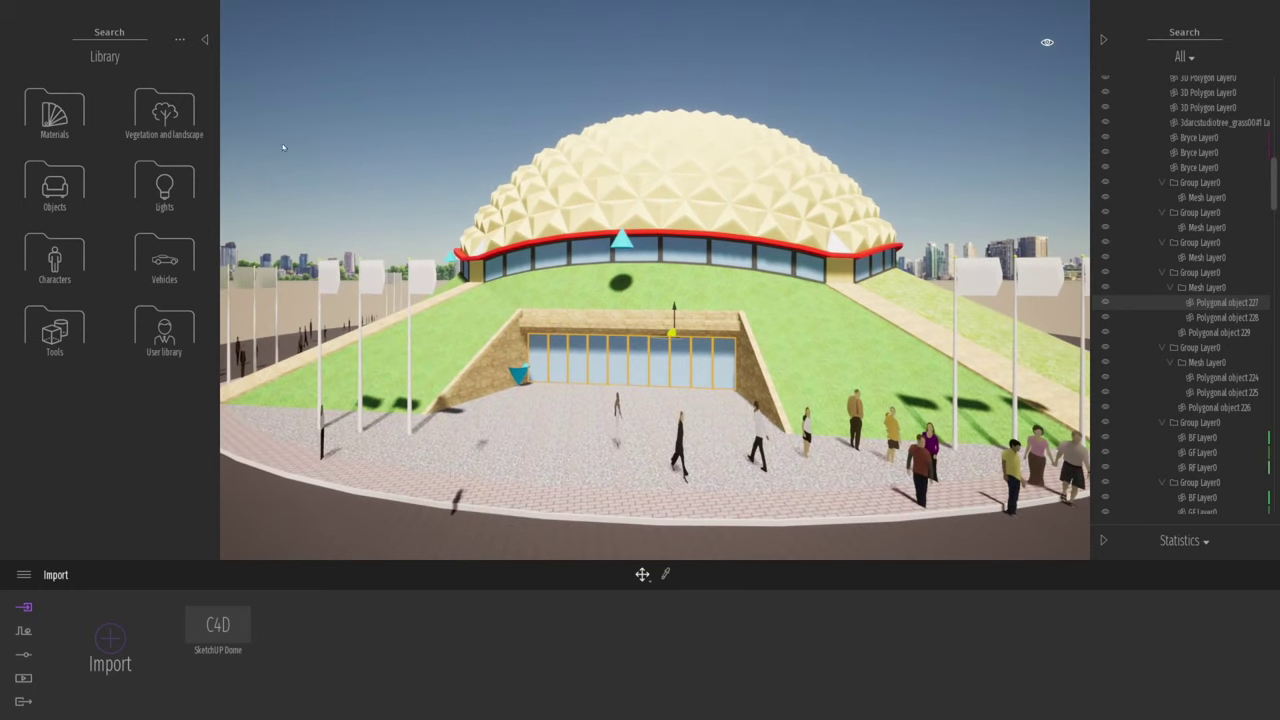
left_click(62, 121)
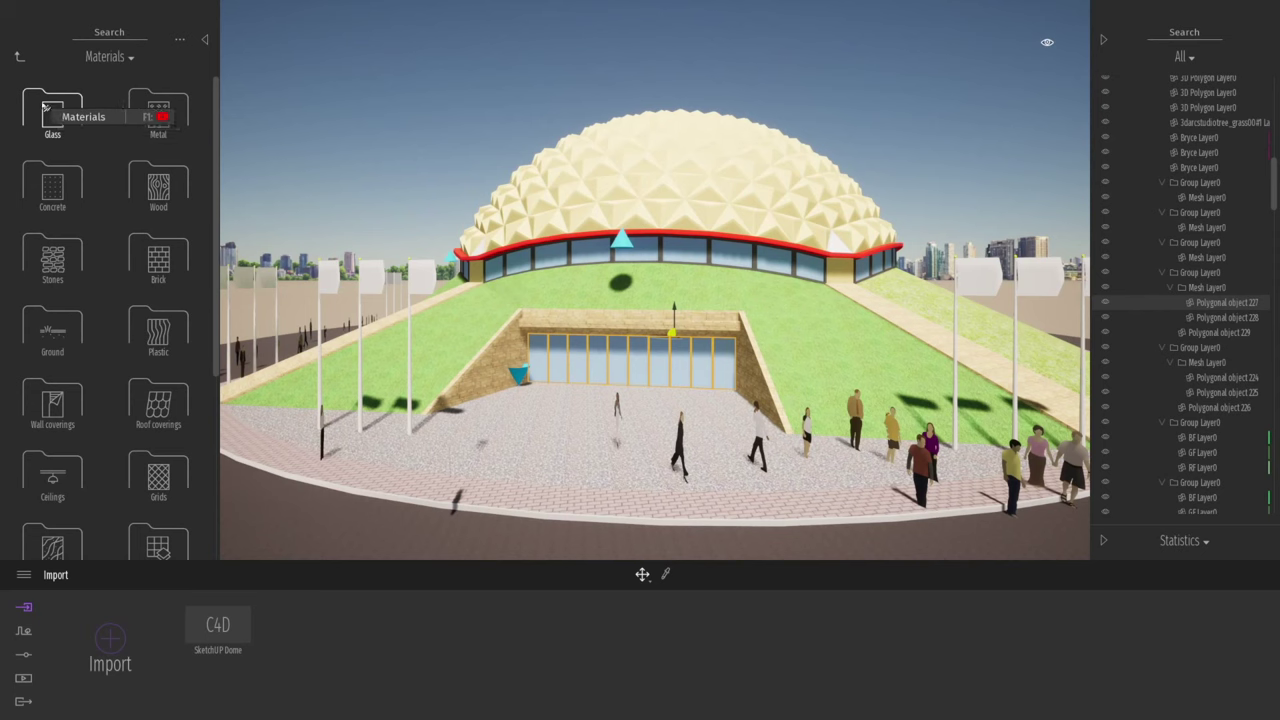
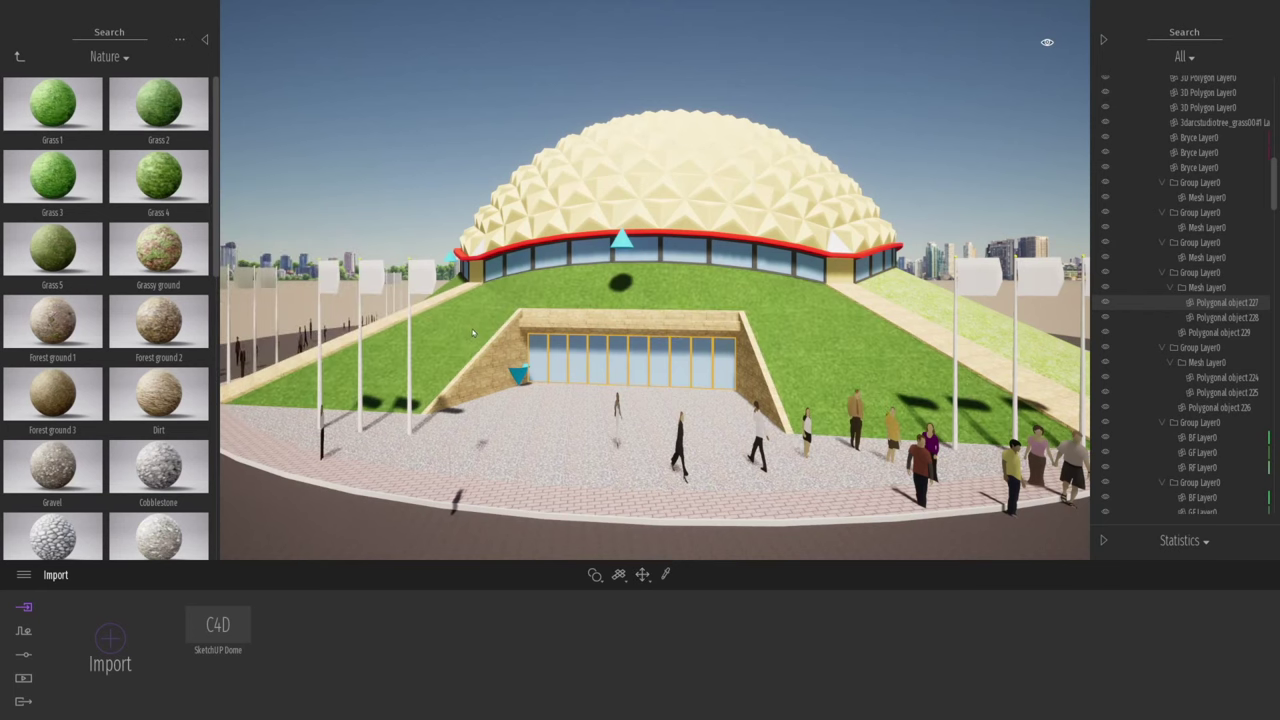
left_click(493, 326)
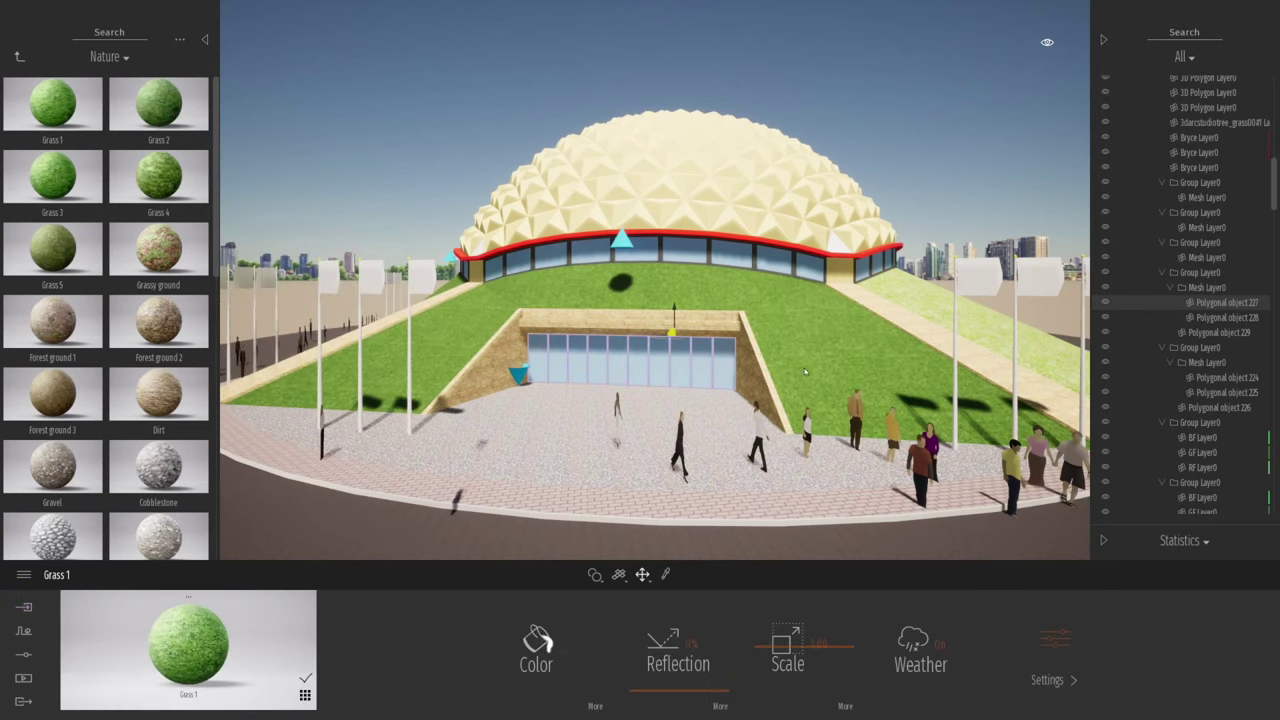
- Apply the Grass 1 material to the pale grass slope beyond the stone path and examine the slopes around the dome
key("w")
key("d")
right_click_drag(808, 430, 604, 473)
key("a")
key("w")
key("d")
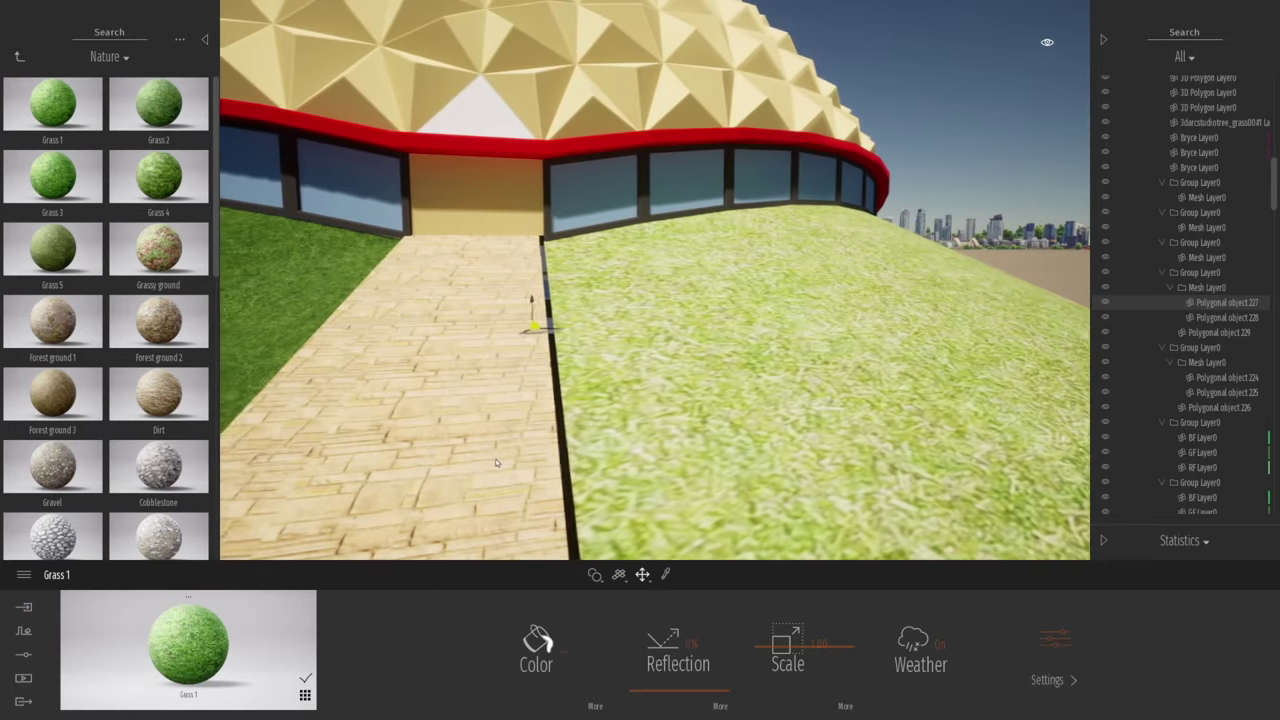
key("a")
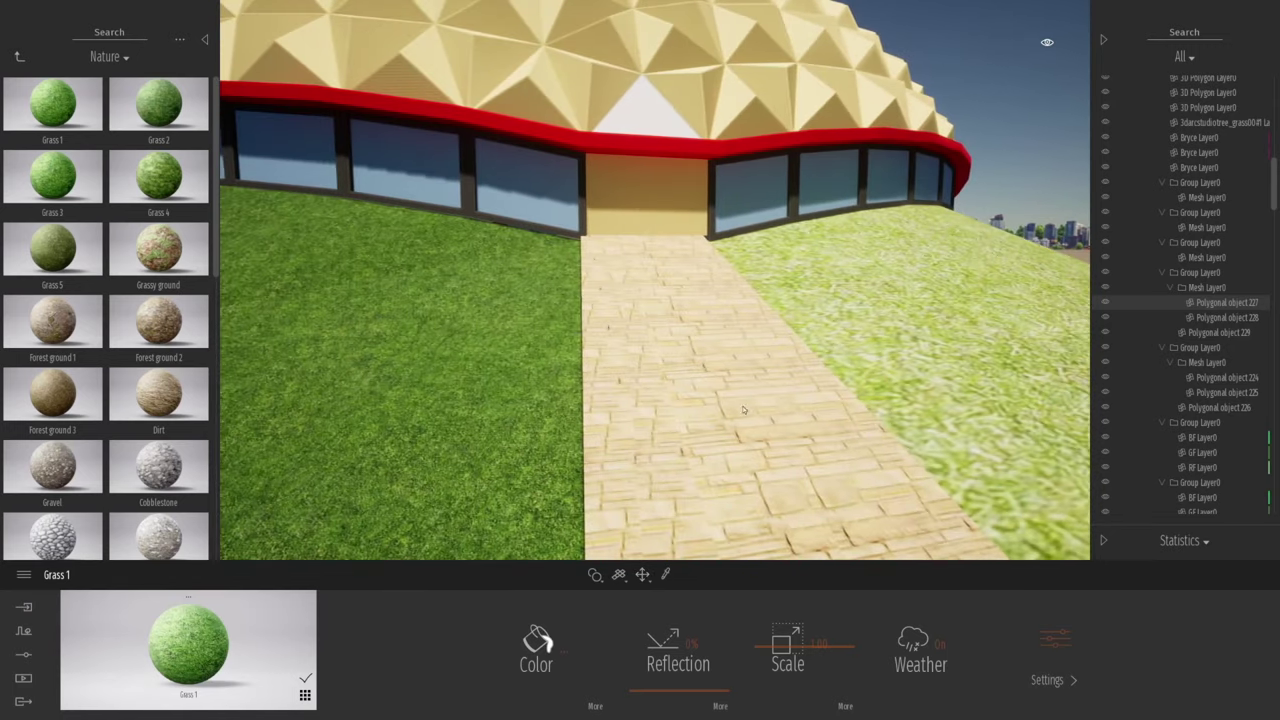
left_click_drag(585, 475, 868, 350)
key("d")
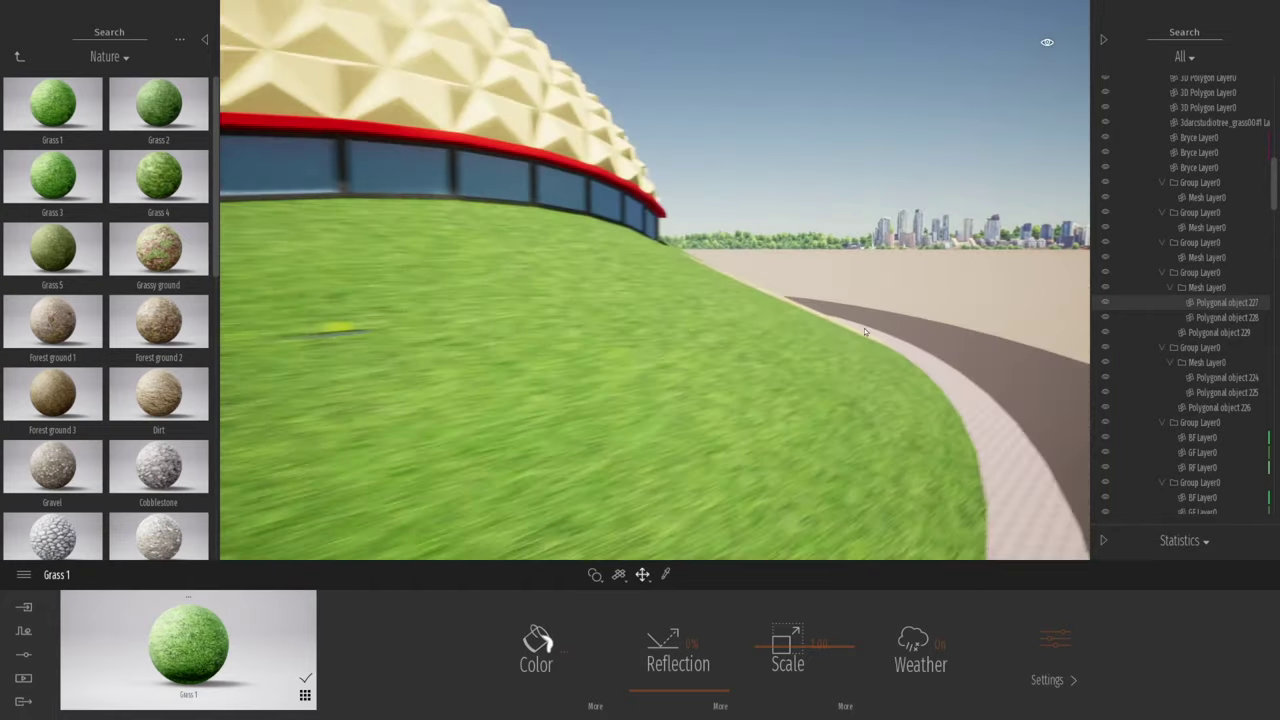
key("w")
right_click_drag(756, 281, 685, 308)
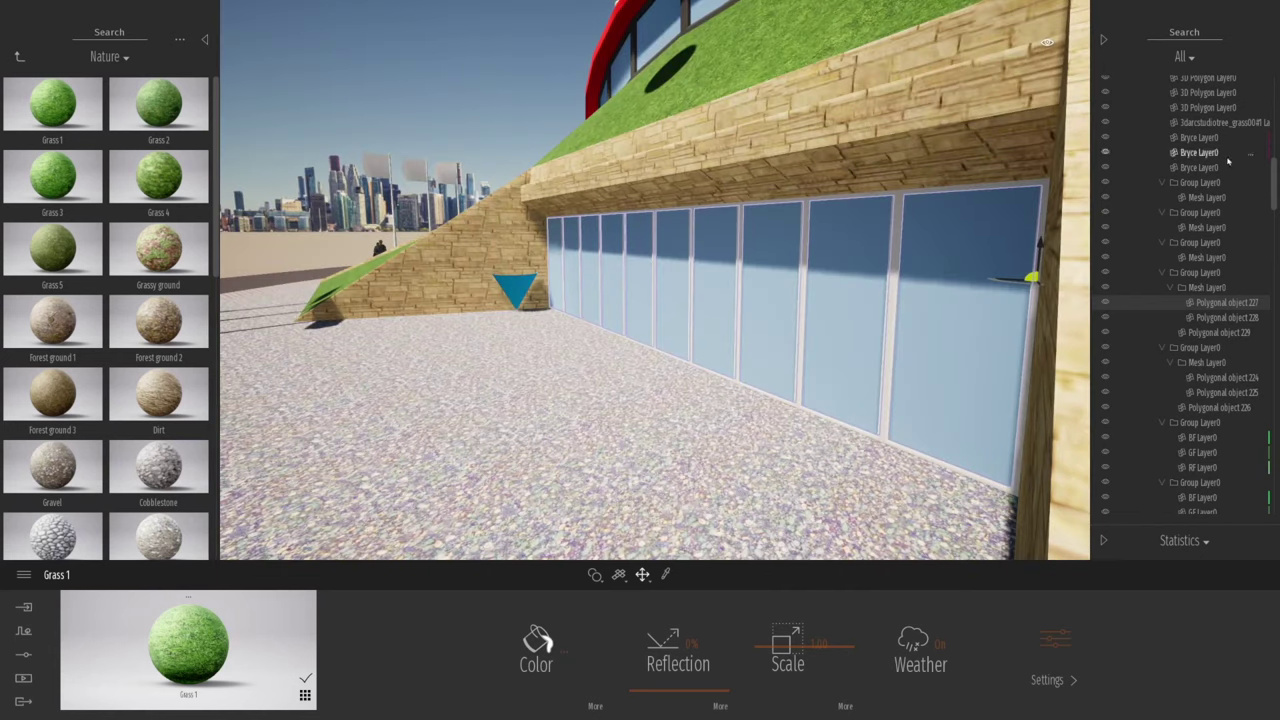
- Apply the man-made ground material Asphalt 4 to the ring road around the whole dome
left_click_drag(1274, 172, 1273, 95)
left_click(1157, 113)
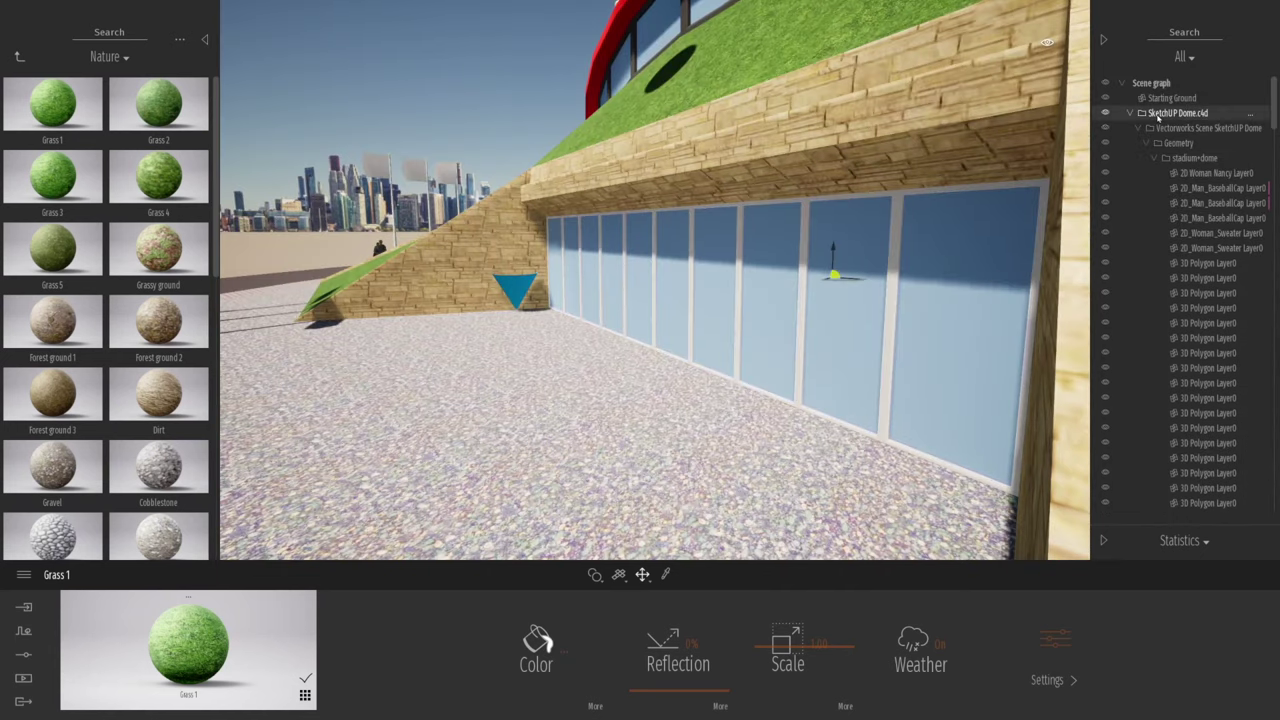
key("f")
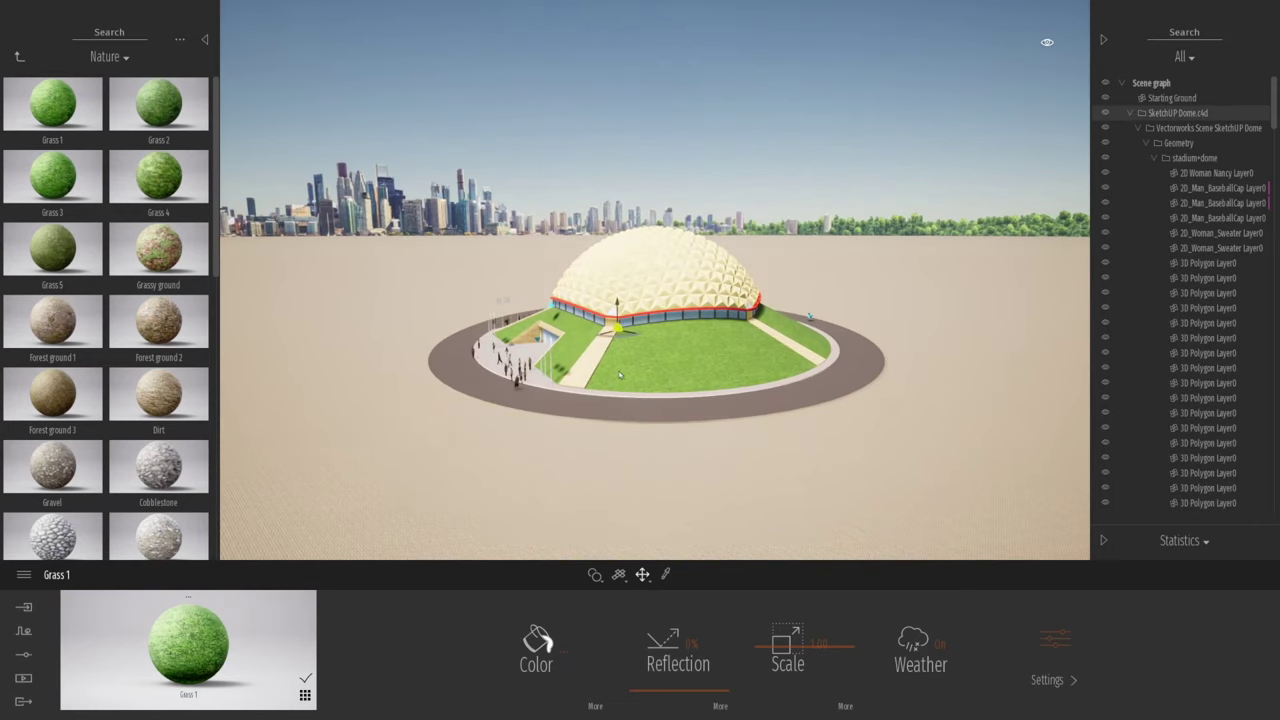
middle_click_drag(619, 384, 812, 412, "shift")
left_click_drag(385, 396, 620, 384)
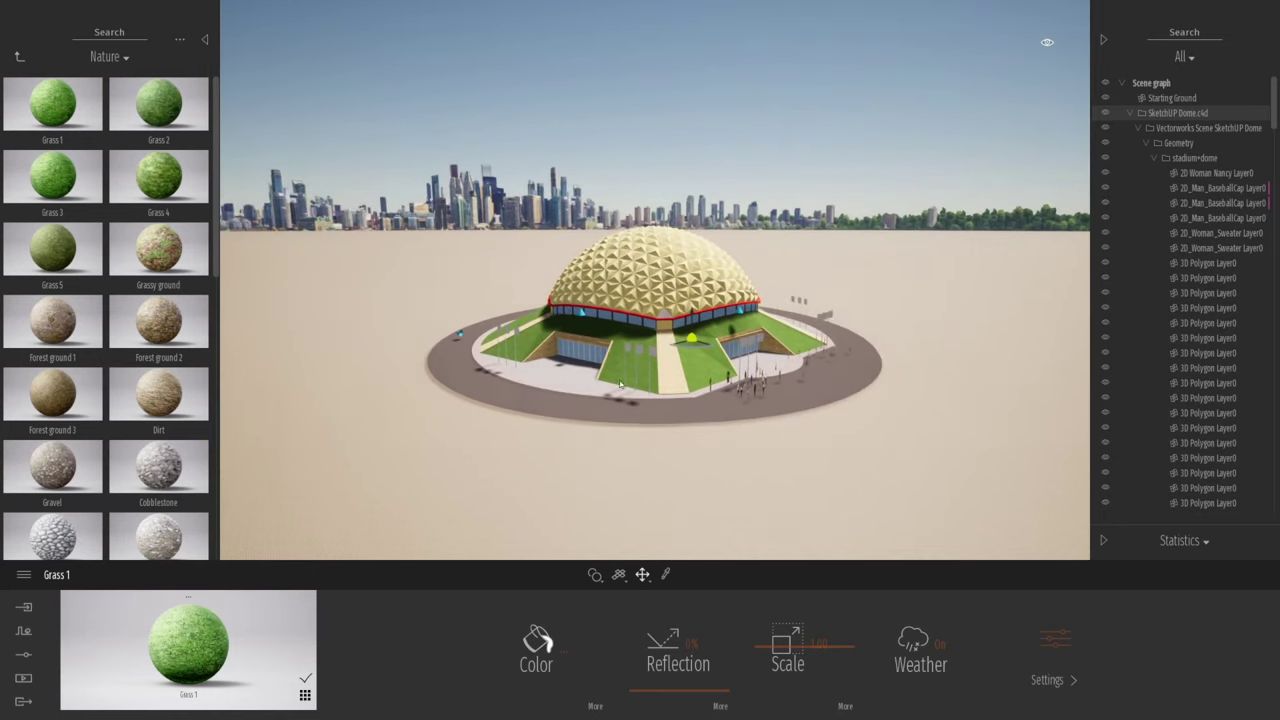
scroll(602, 381, "up", 4)
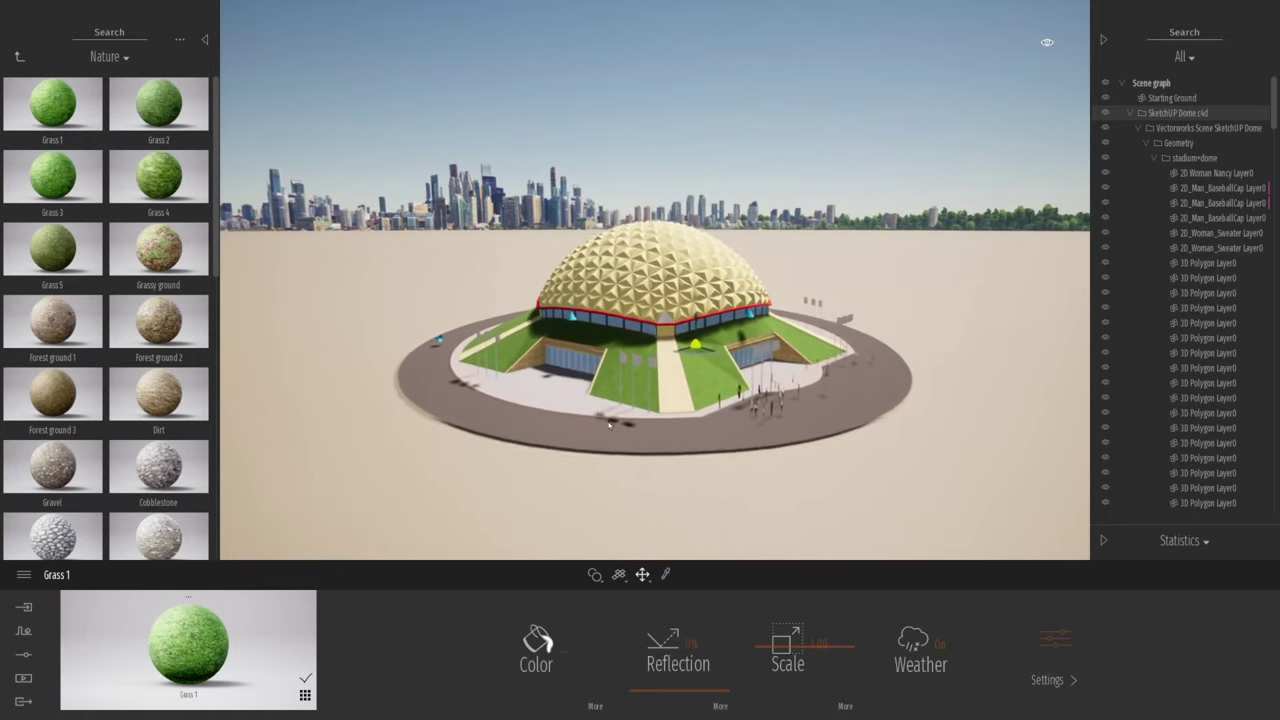
left_click(20, 59)
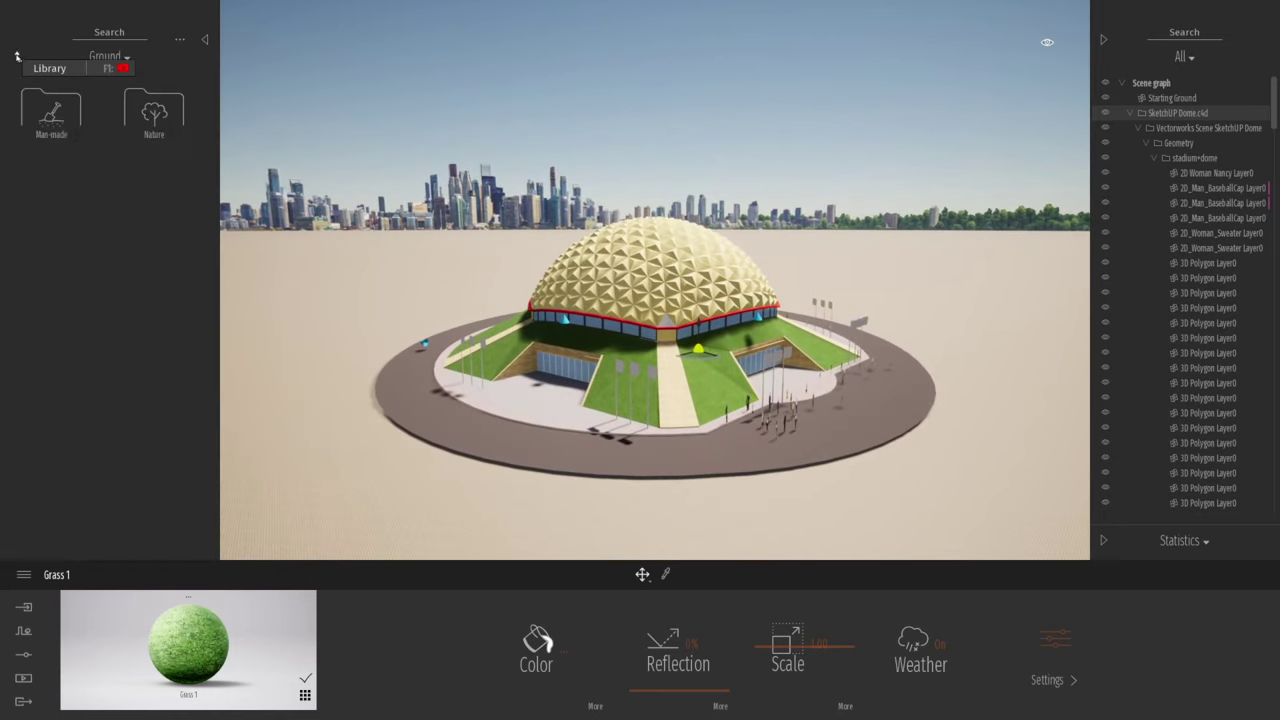
left_click(38, 103)
left_click_drag(157, 180, 563, 455)
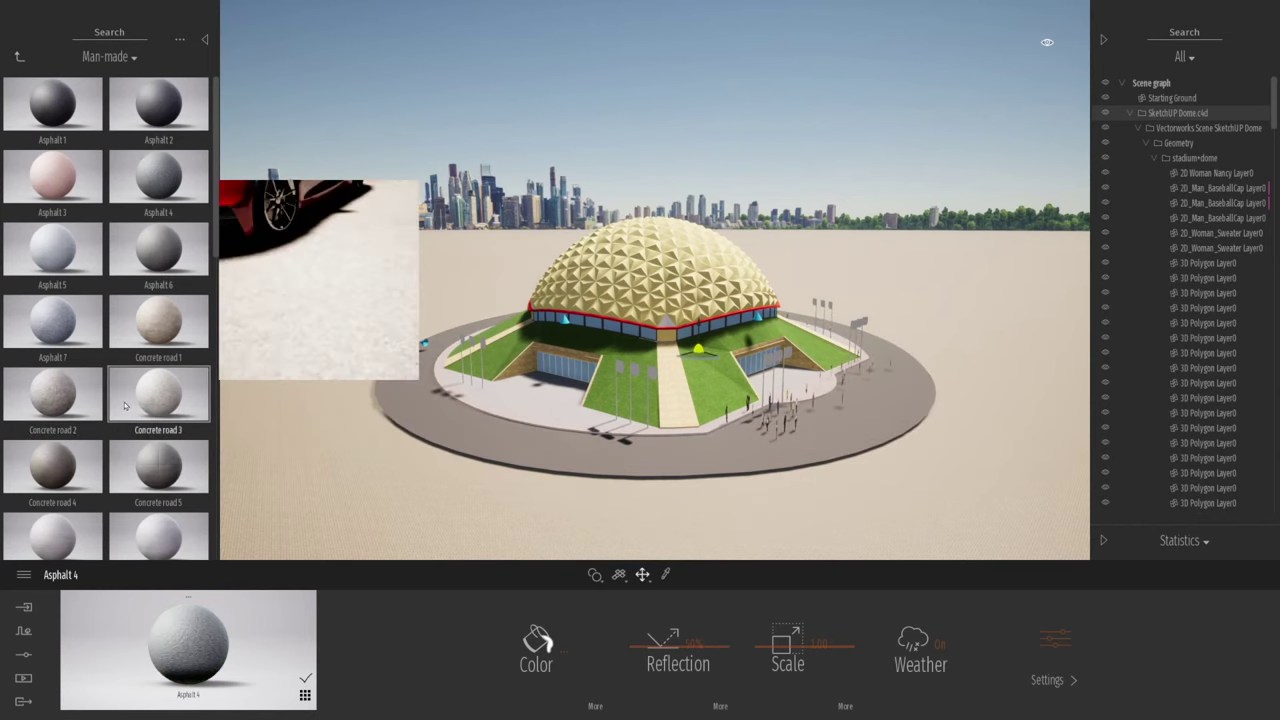
- Apply the Bricks cobblestone material to the paved forecourt in front of the entrance
scroll(150, 428, "down", 5)
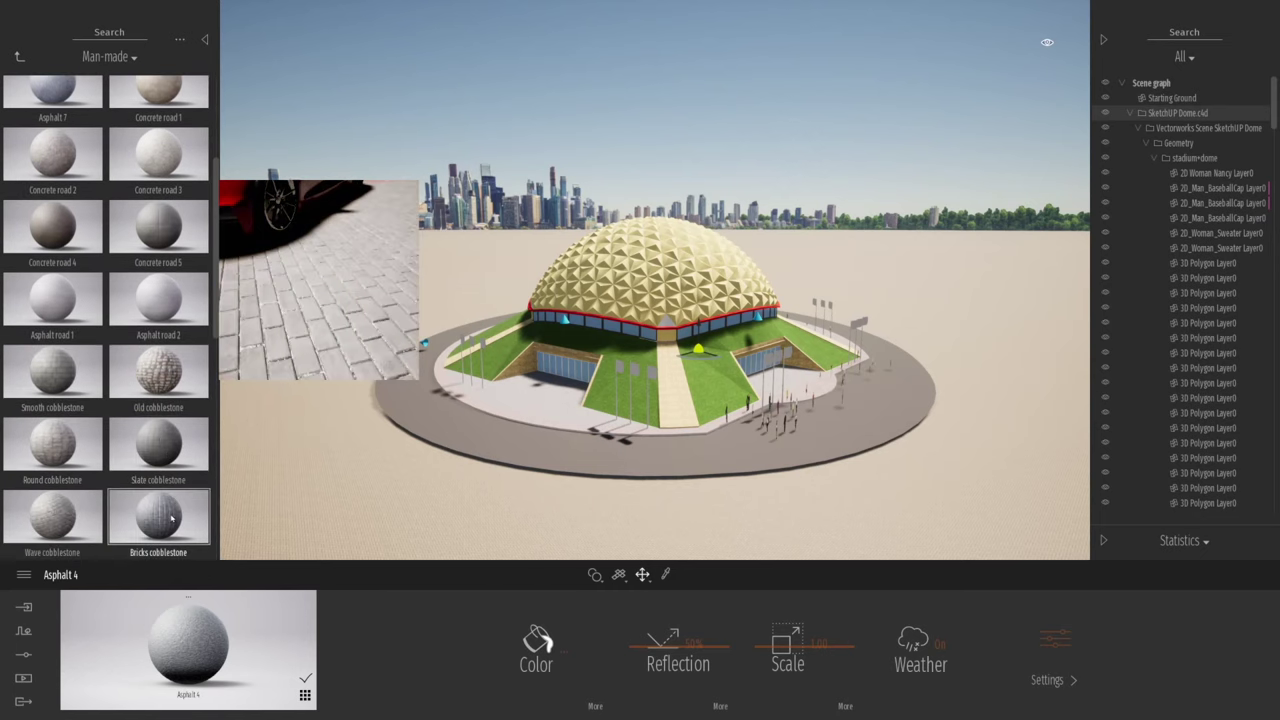
left_click_drag(167, 522, 570, 415)
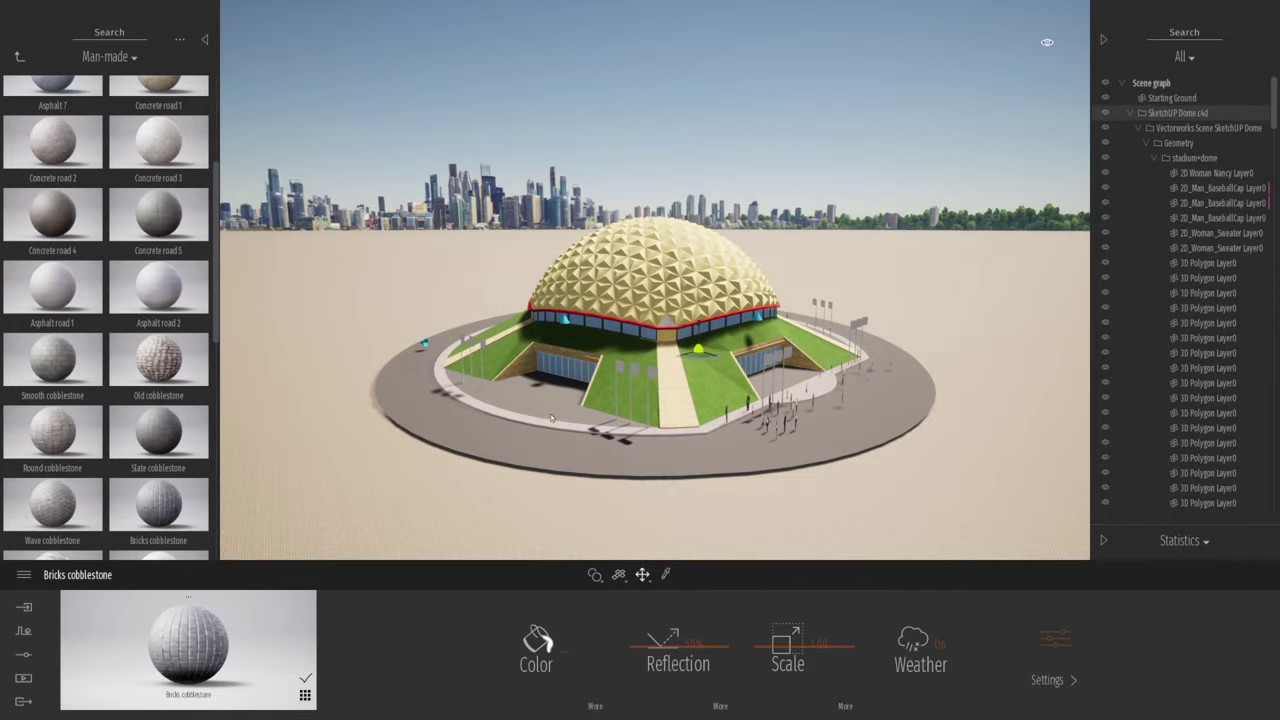
- Sample the pink brick paving's Asphalt_Stamped_Brick material and darken its colour to RGB 111, 111, 111
key("w")
key("d")
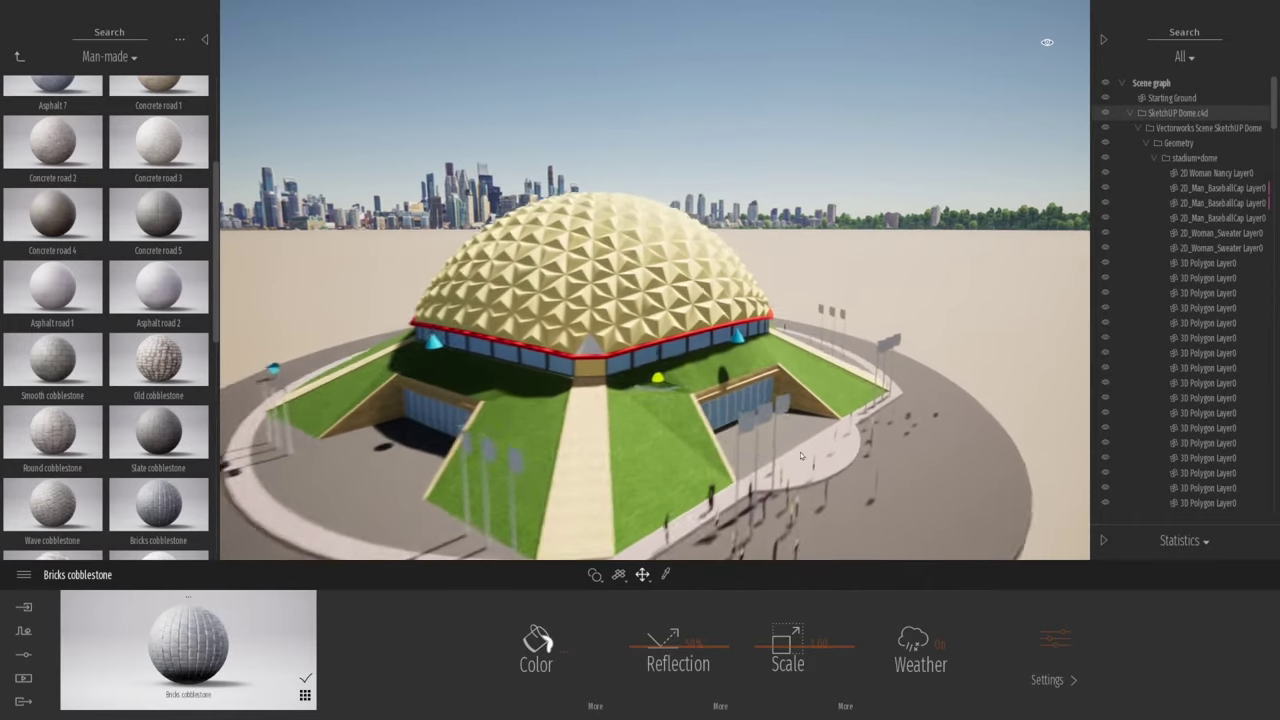
key("q")
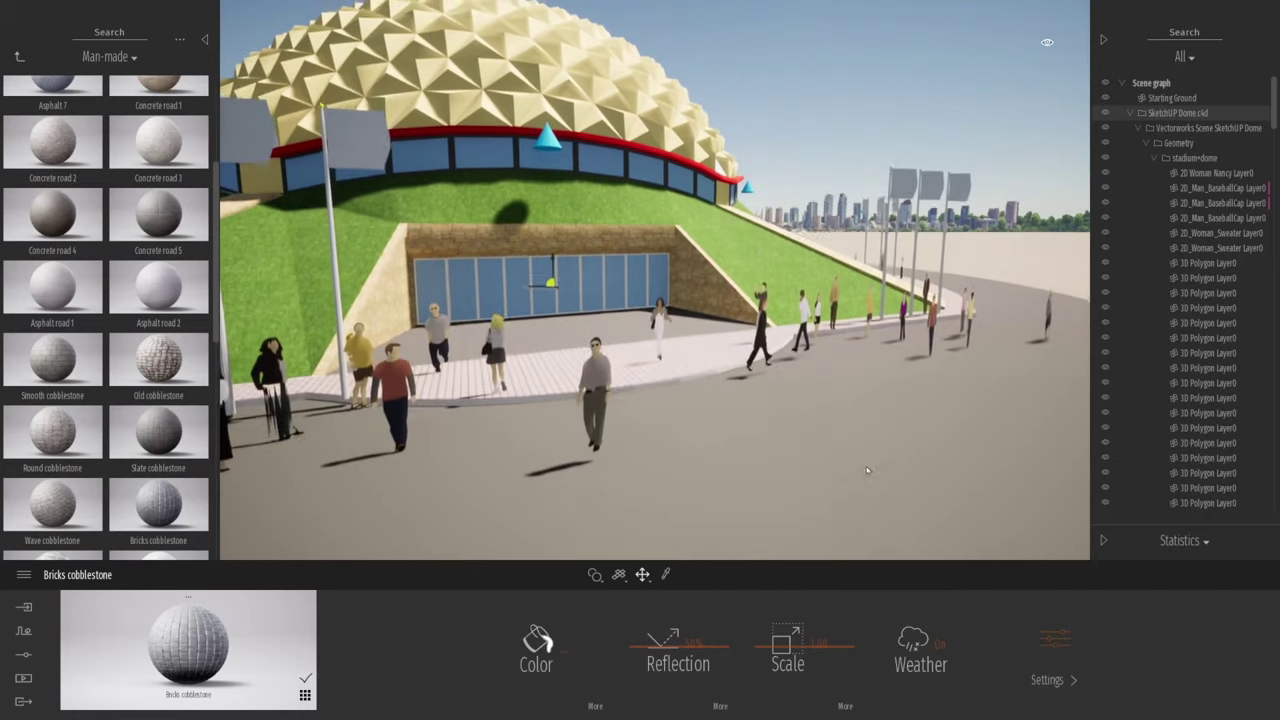
scroll(679, 436, "up", 5)
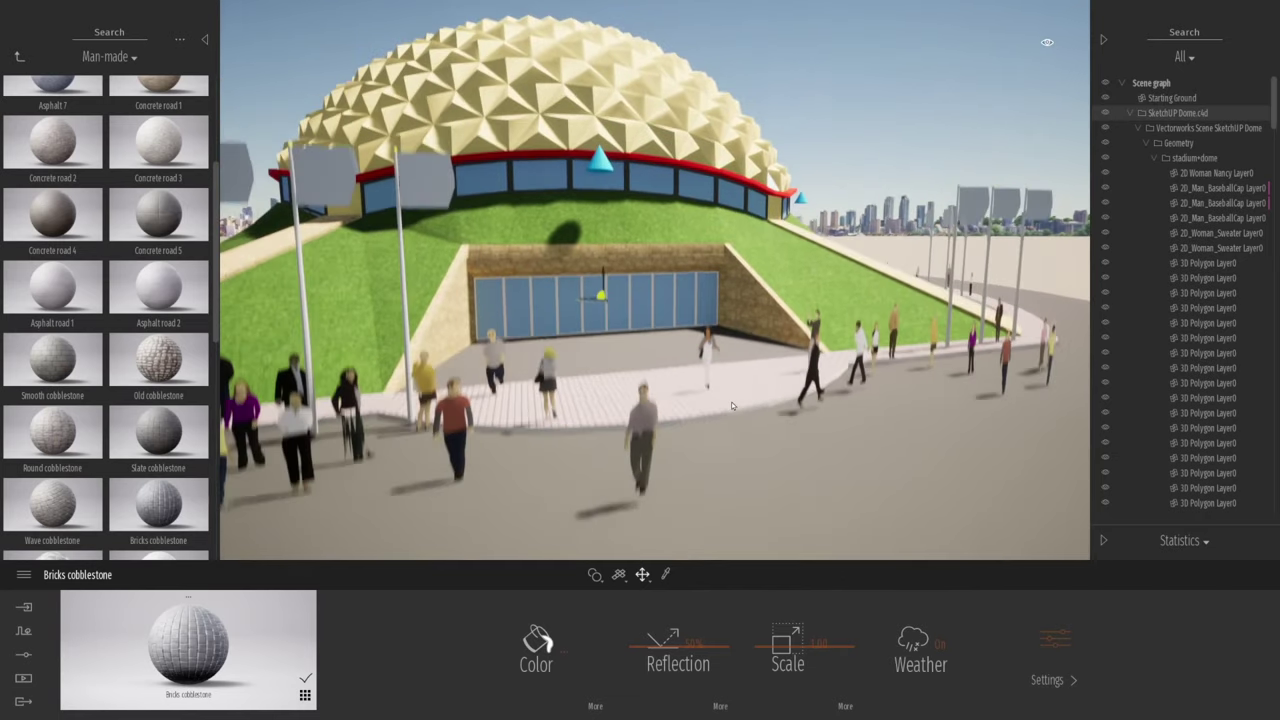
scroll(679, 436, "up", 8)
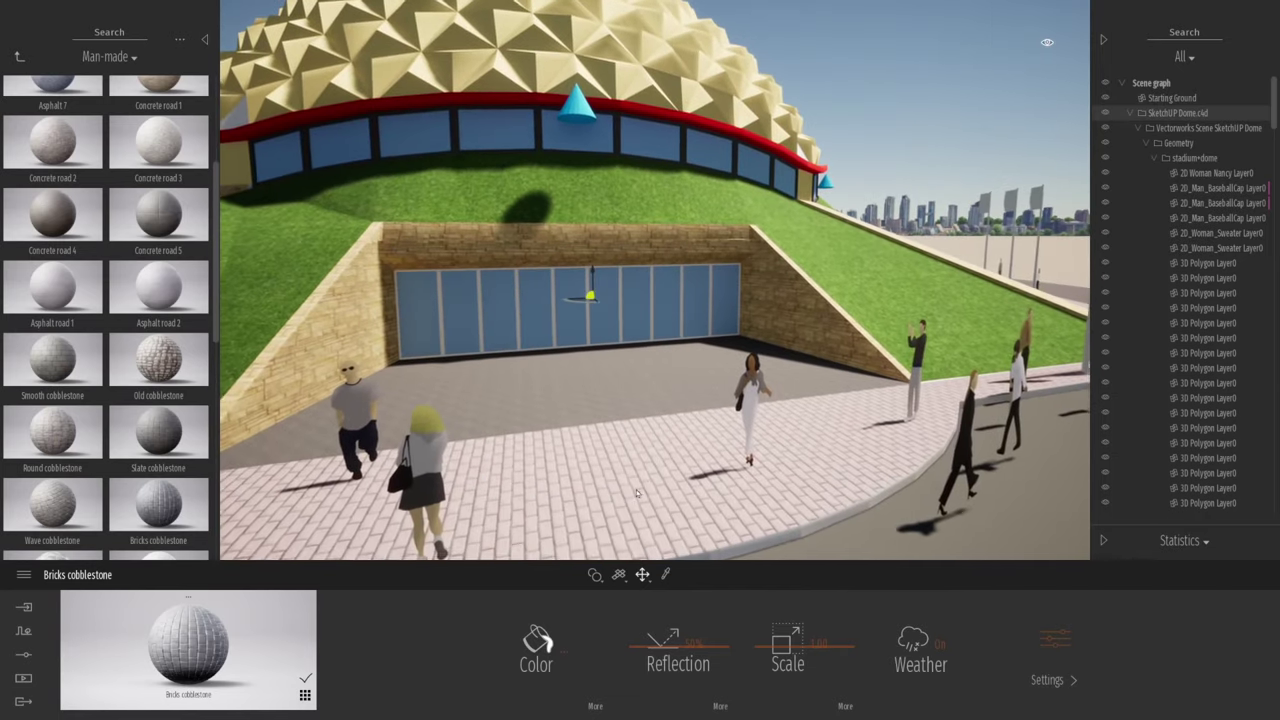
scroll(636, 493, "up", 4)
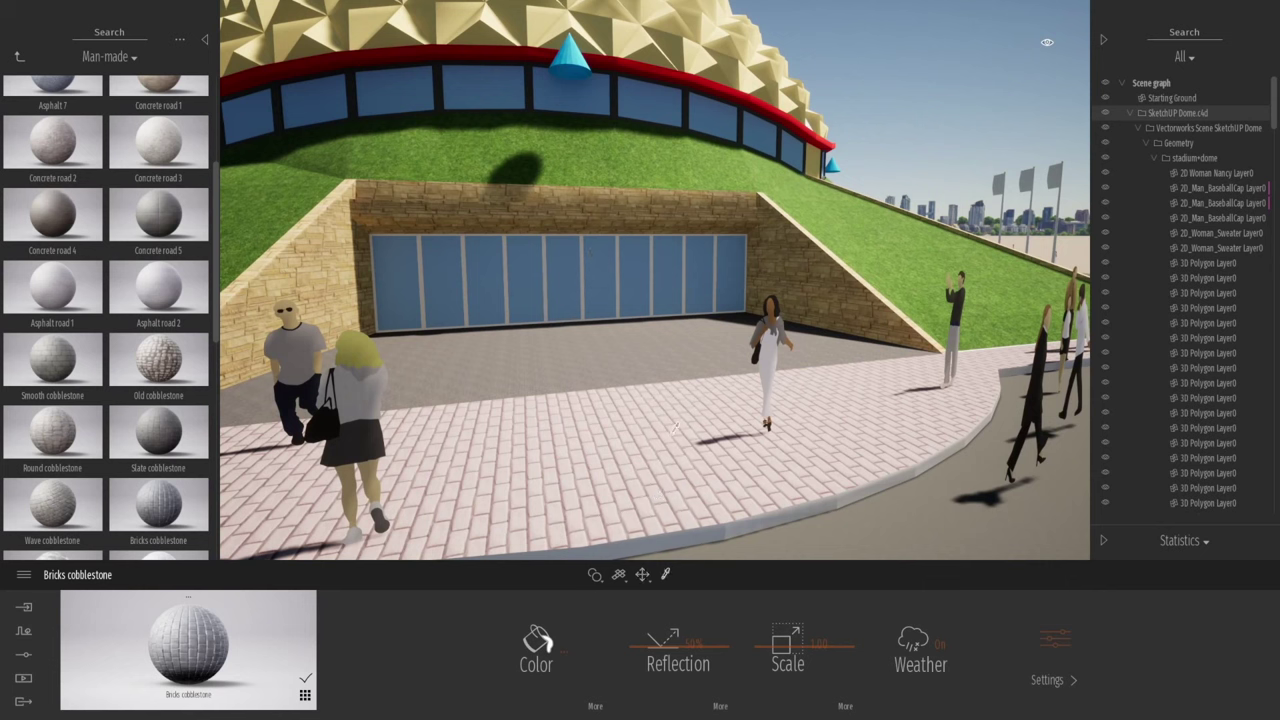
left_click(652, 467)
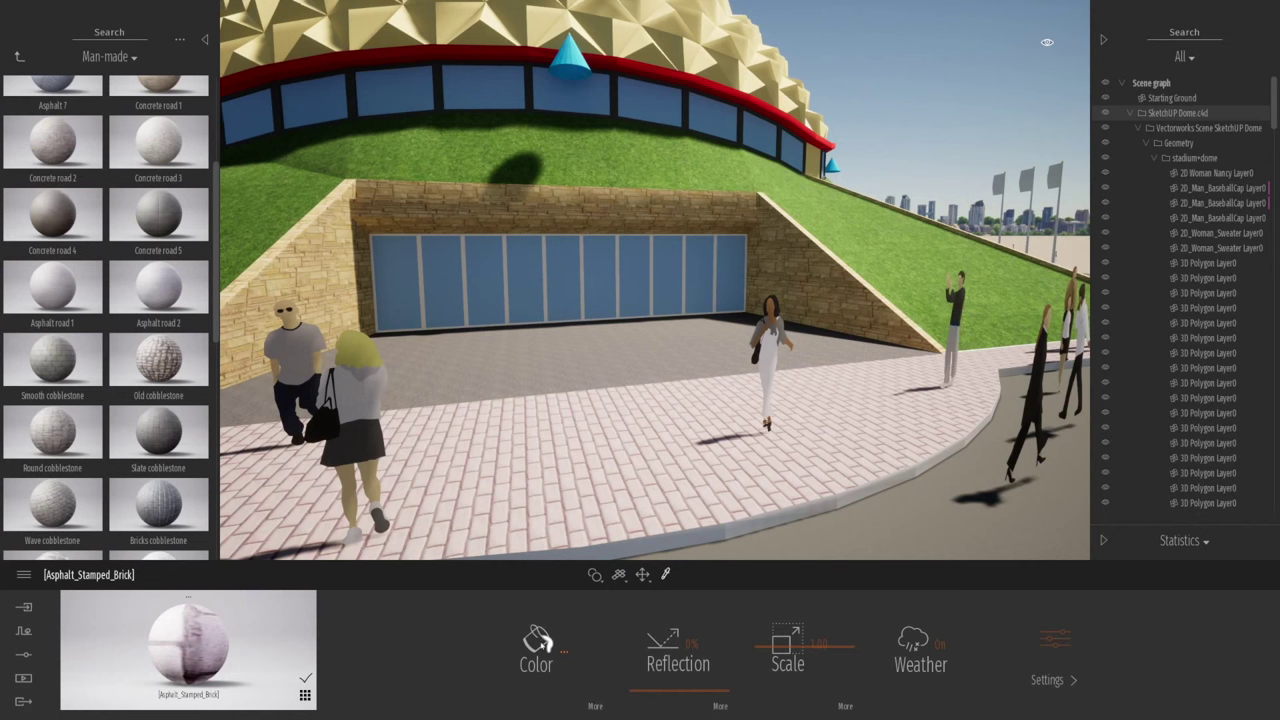
left_click(536, 645)
left_click_drag(643, 246, 946, 120)
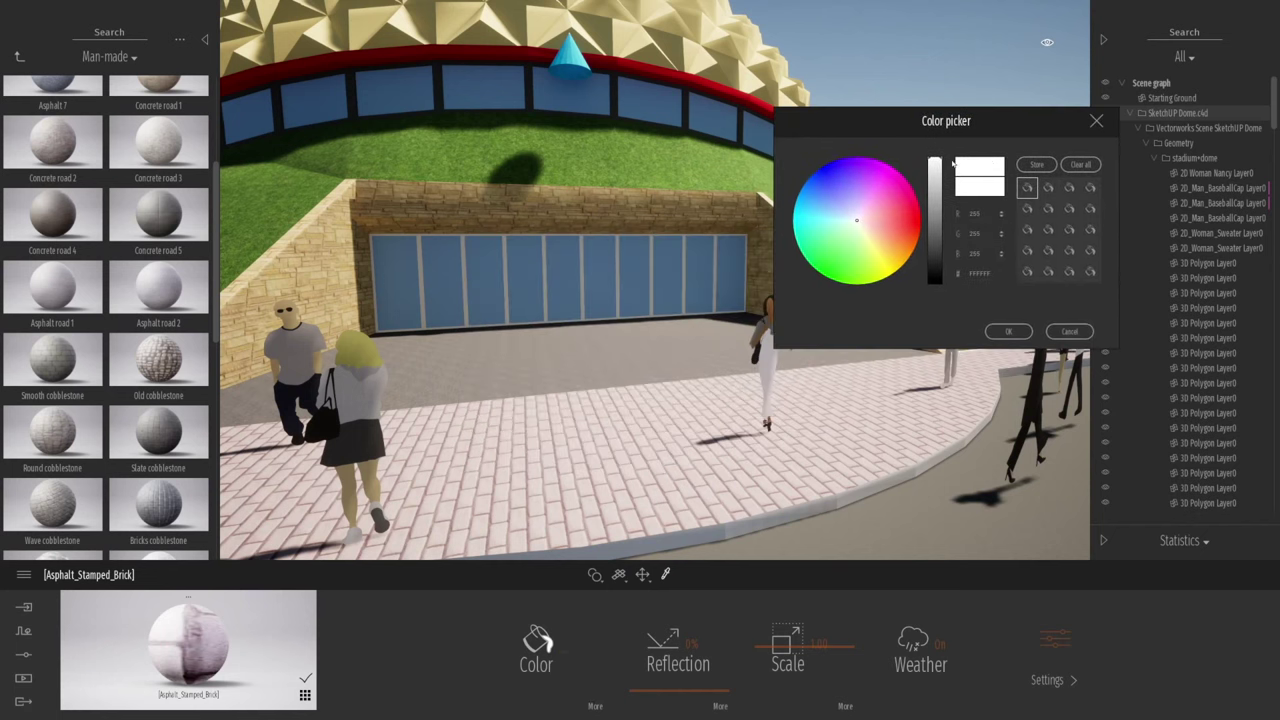
left_click_drag(936, 168, 941, 229)
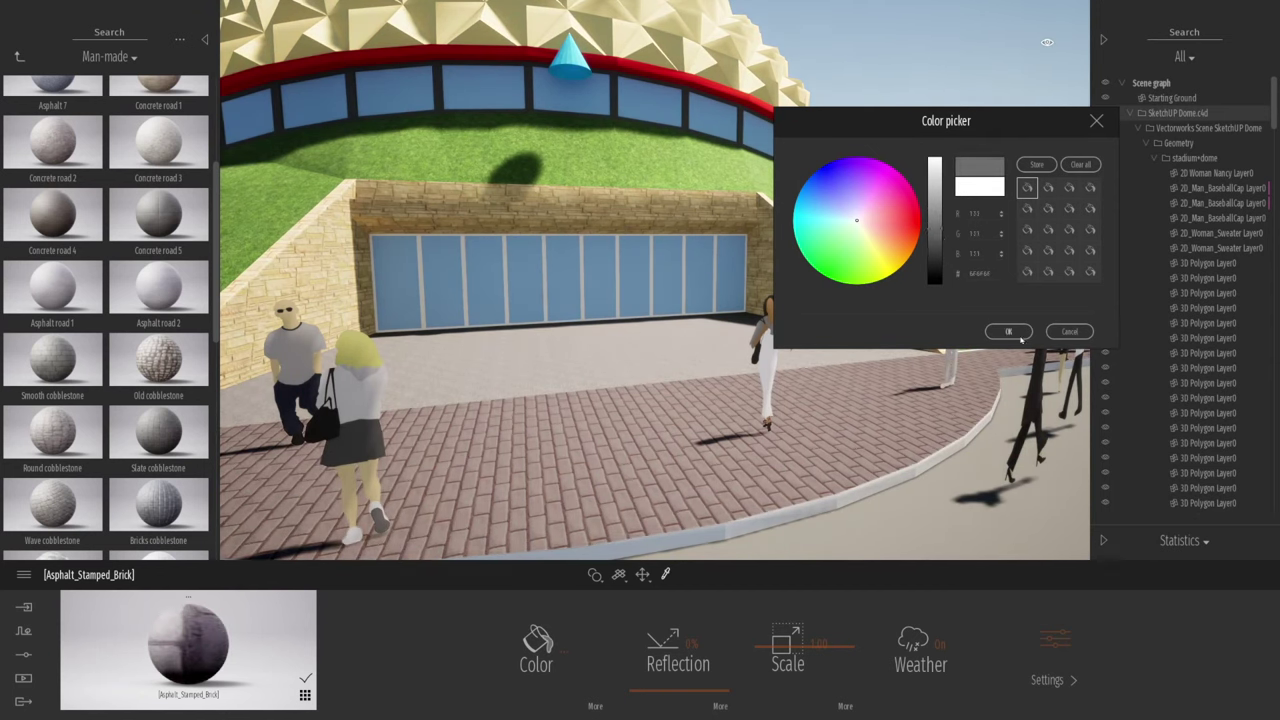
left_click(1012, 332)
- Hide 2D Woman Nancy Layer0, select the woman in front of the entrance, and switch her visibility off and on again
middle_click_drag(737, 387, 669, 385)
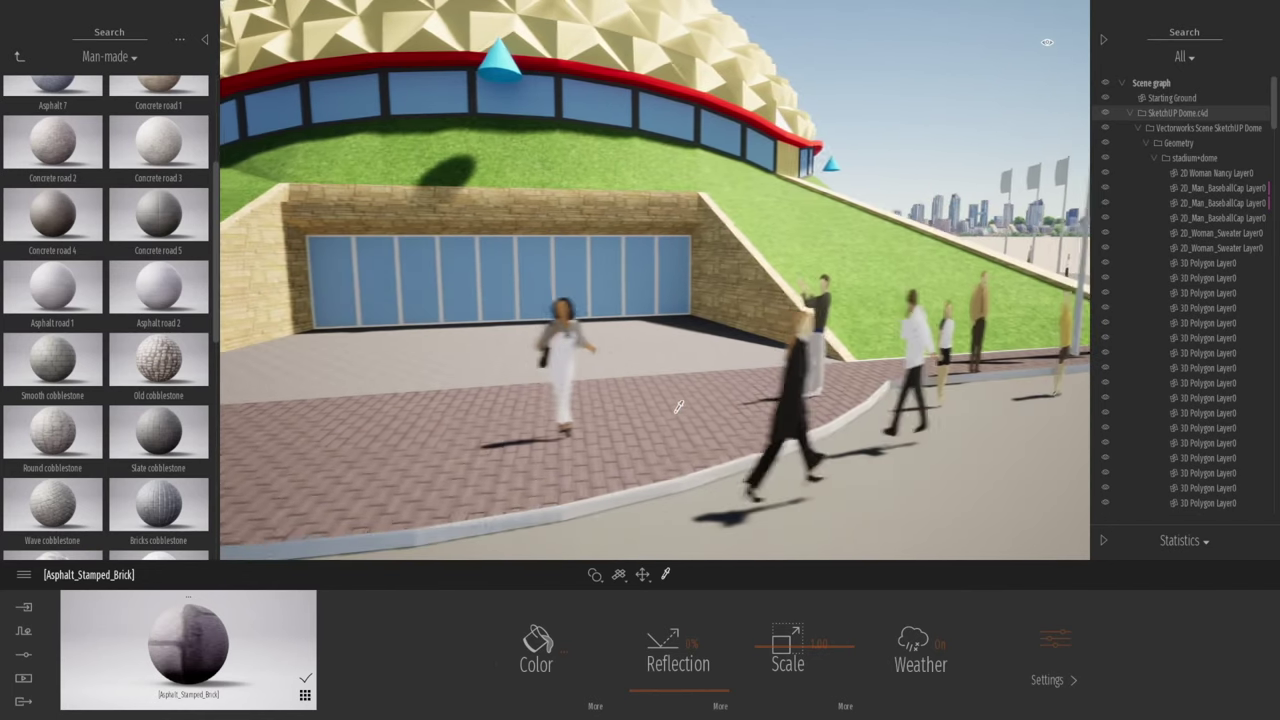
scroll(557, 406, "down", 2)
scroll(669, 385, "up", 3)
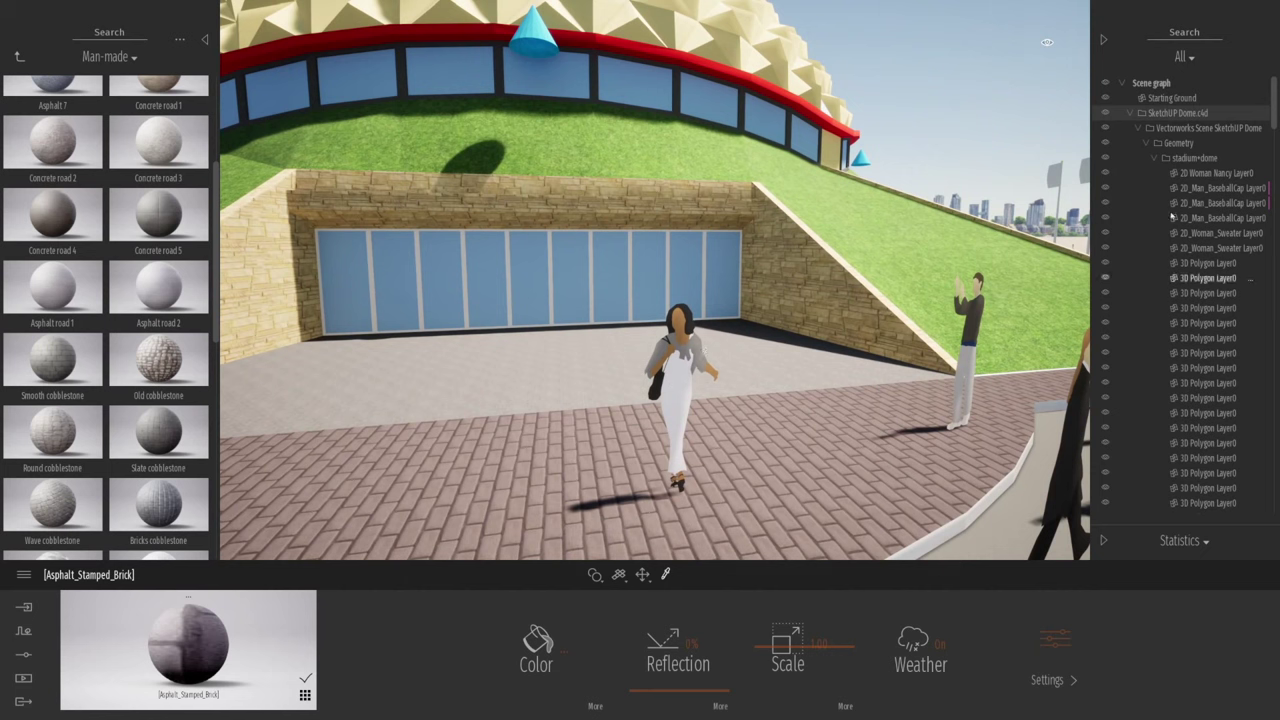
left_click(1106, 173)
left_click(681, 392)
left_click(1105, 233)
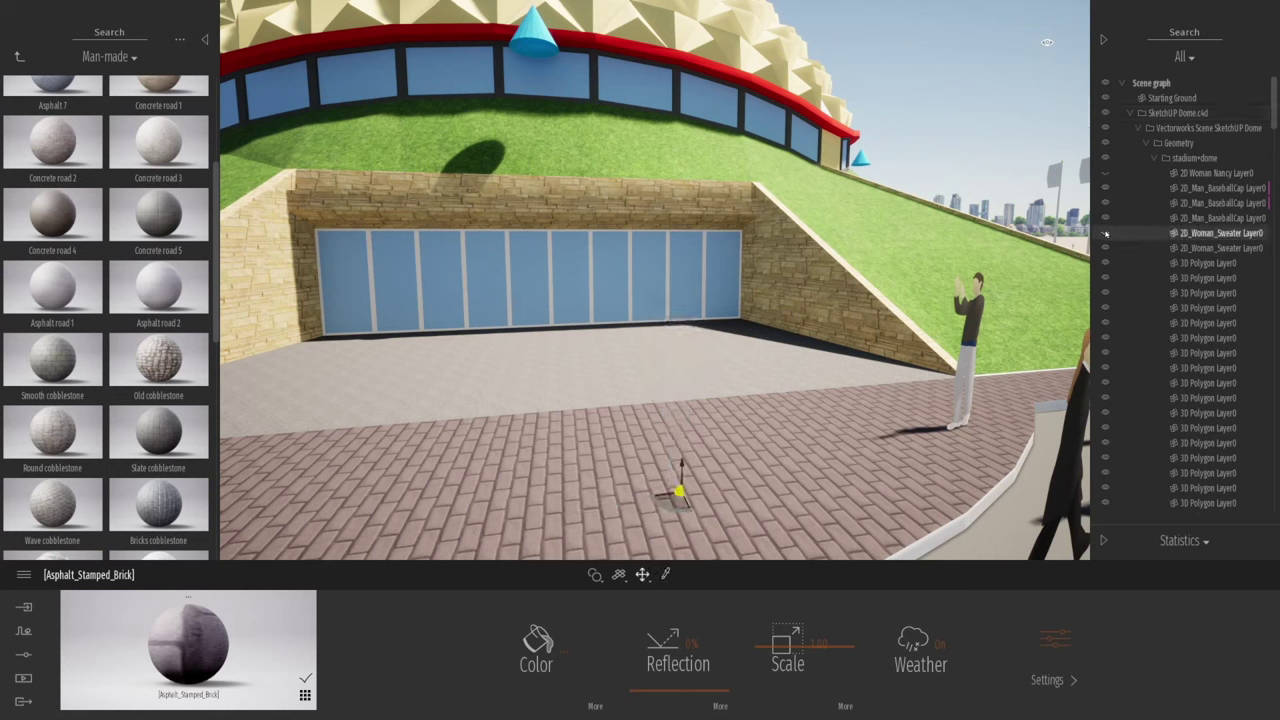
left_click(1105, 233)
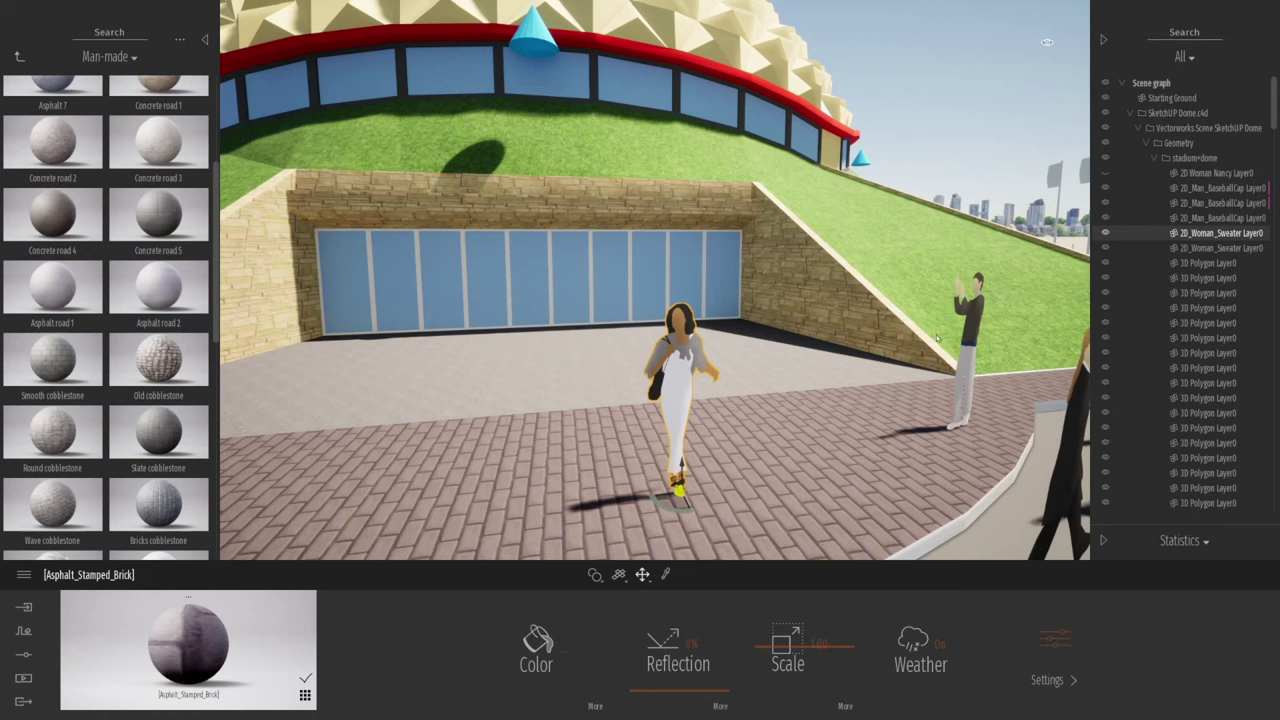
- Replace the selected 2D woman in front of the entrance with the animated human Michael from the character library
right_click(1187, 234)
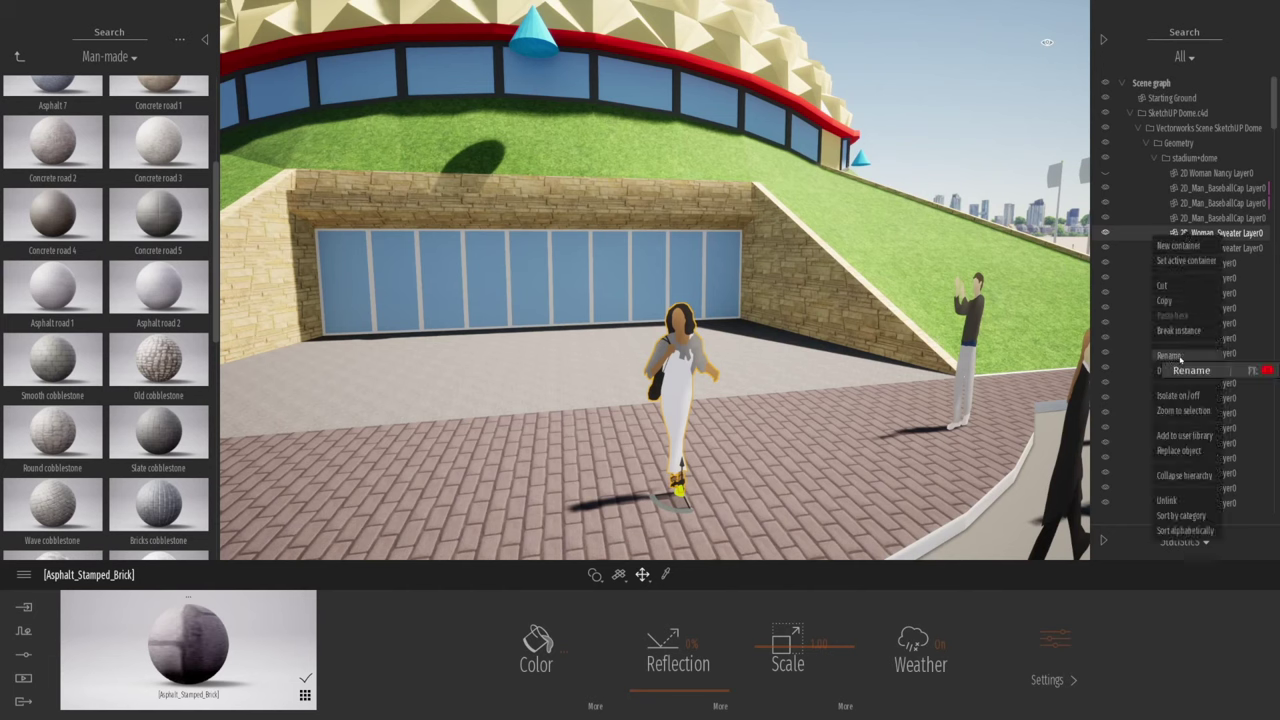
left_click(1179, 451)
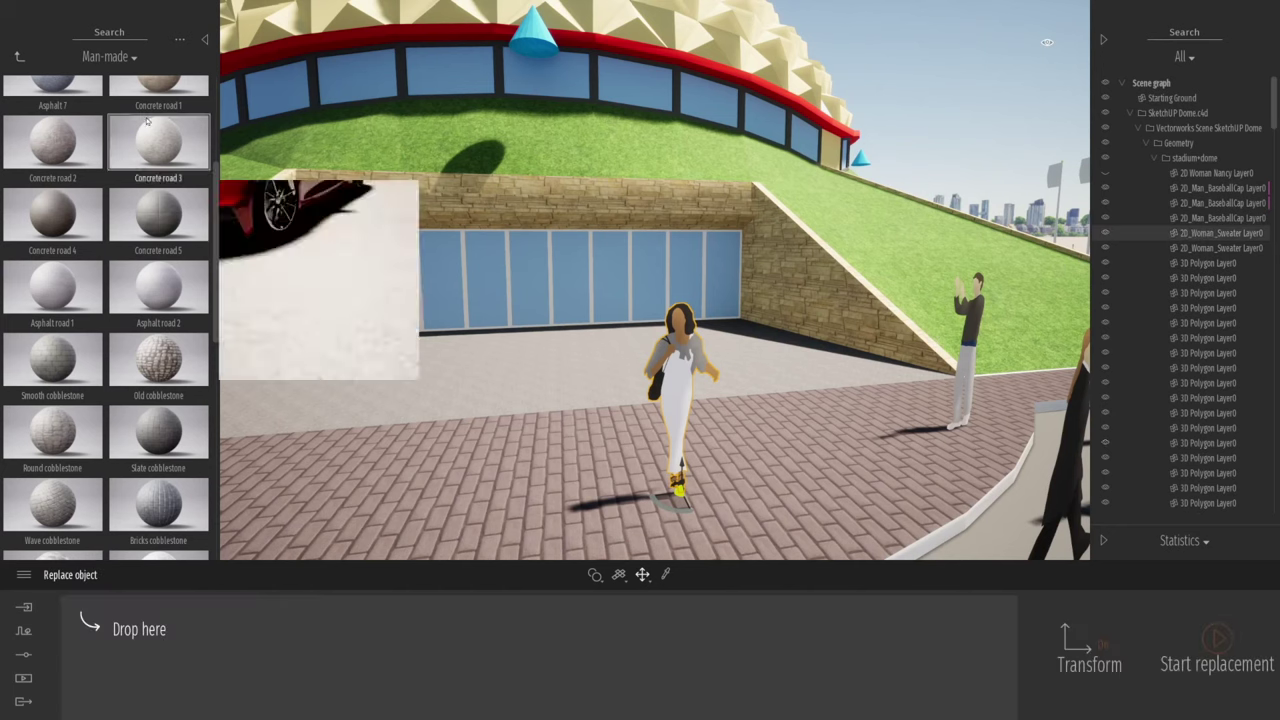
left_click(19, 58)
left_click(17, 57)
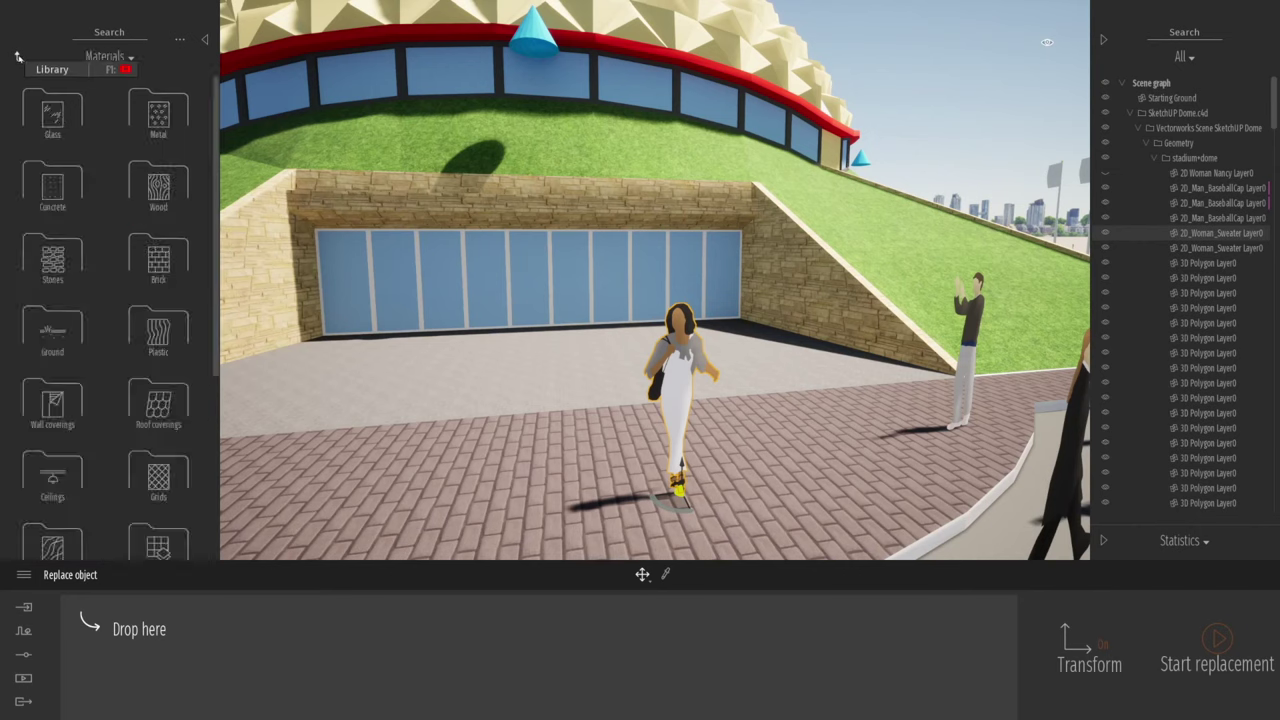
left_click(18, 58)
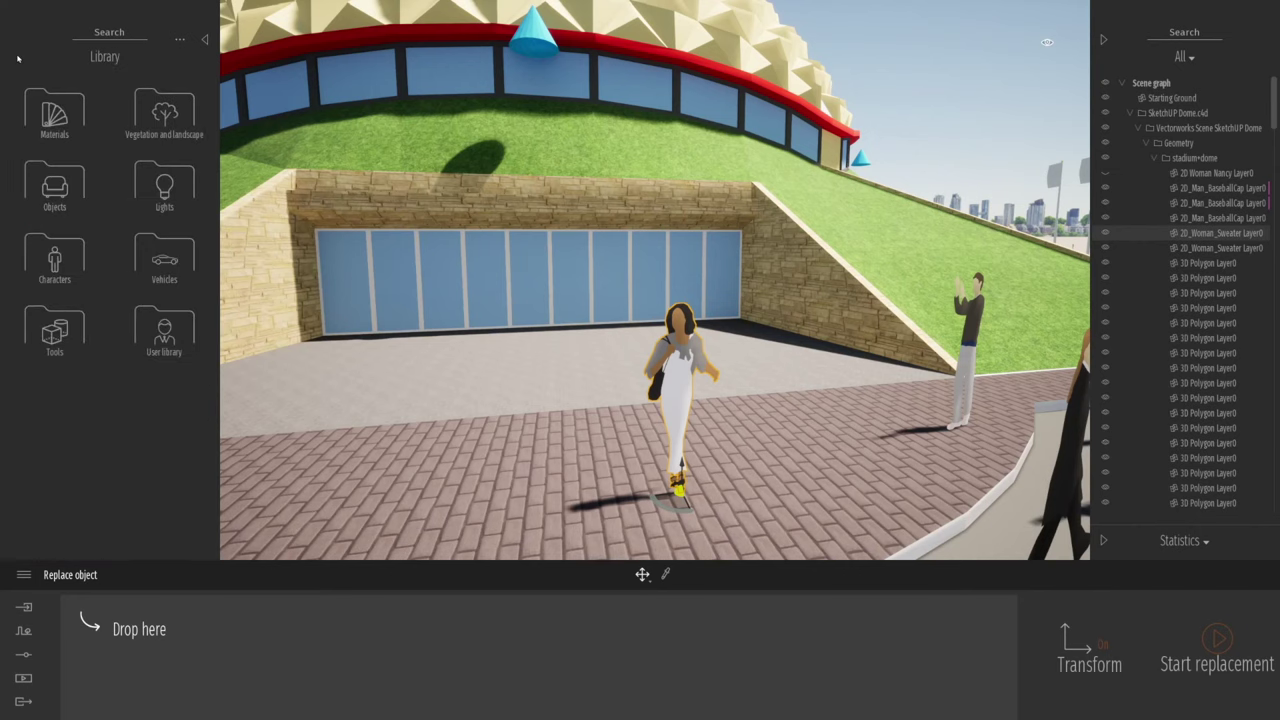
left_click(54, 257)
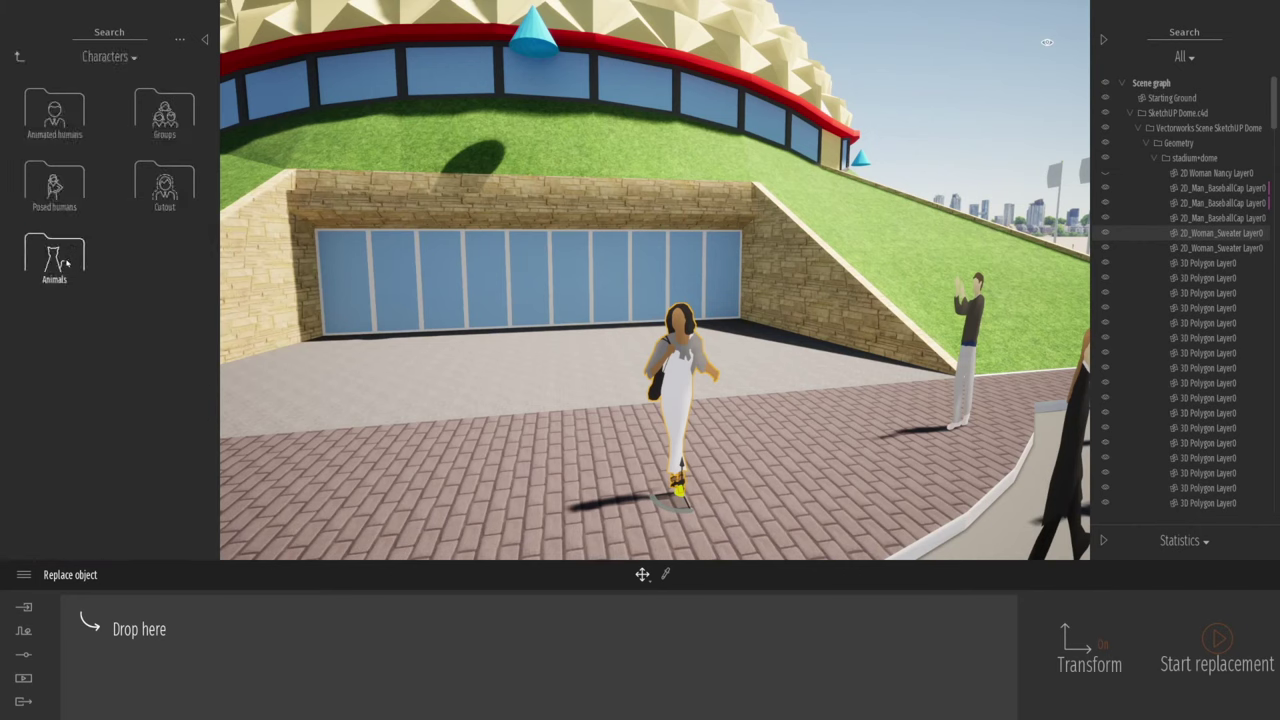
left_click(54, 110)
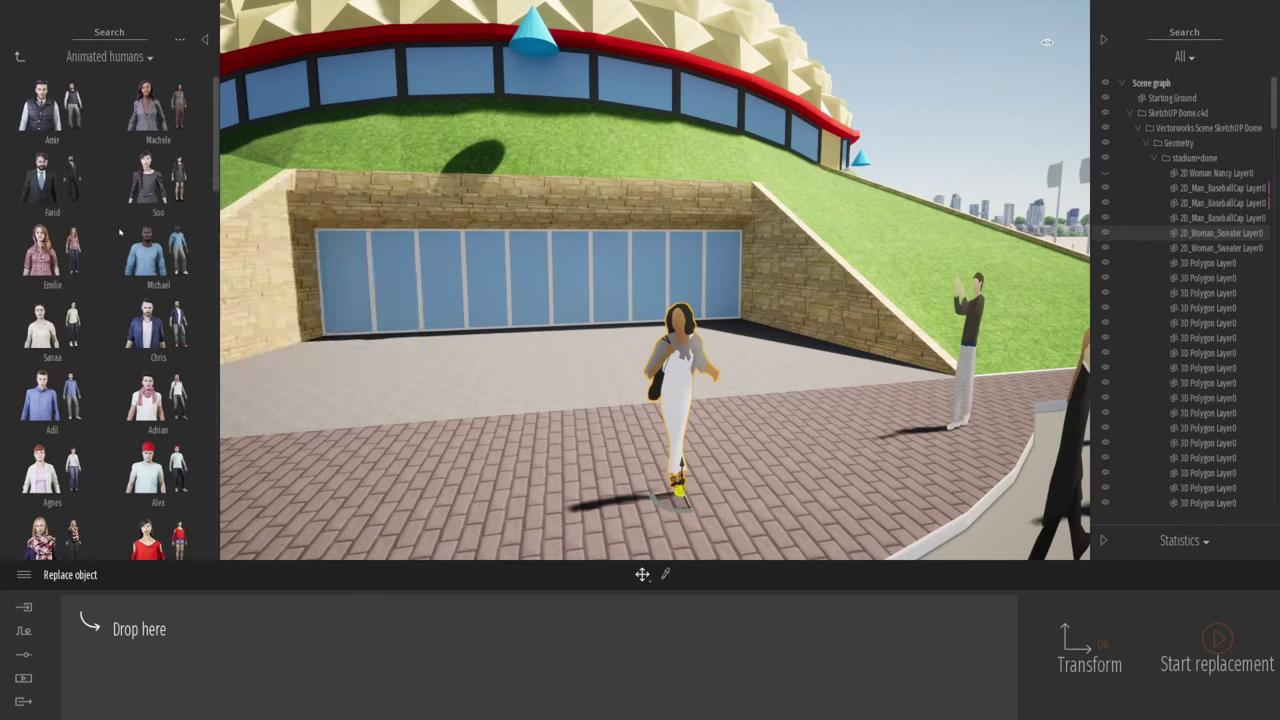
left_click_drag(150, 252, 124, 655)
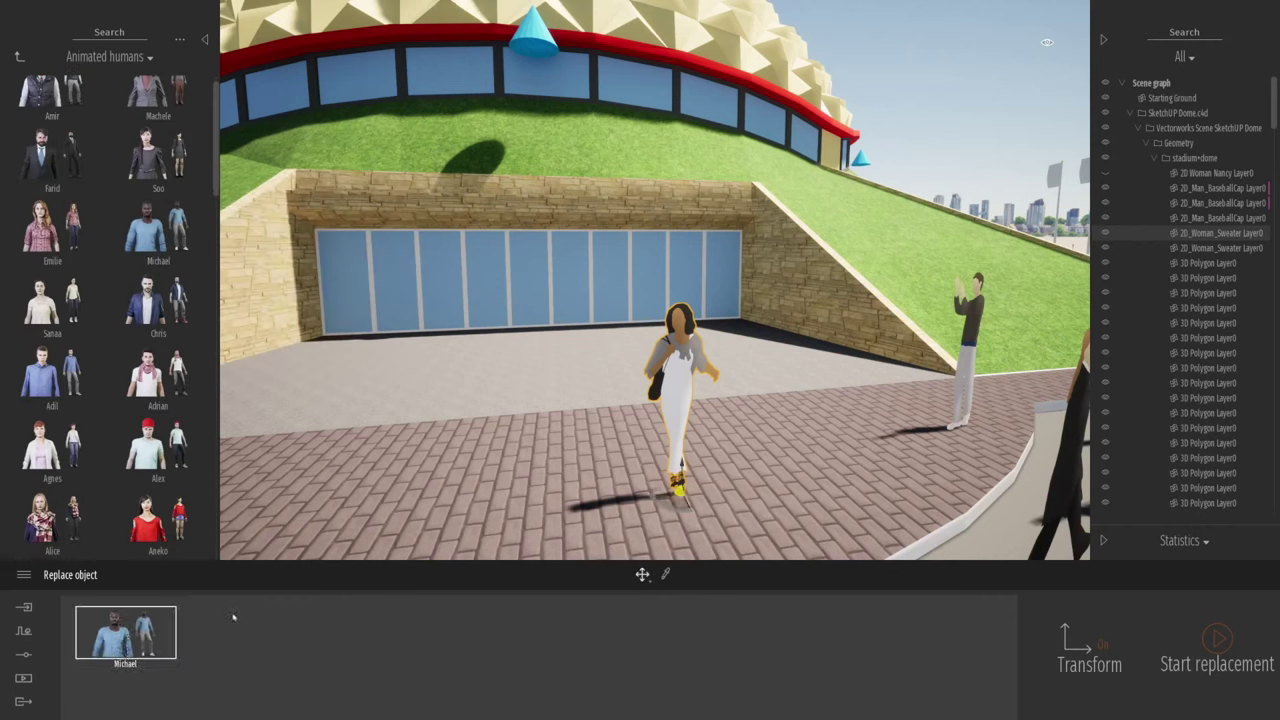
left_click(1218, 641)
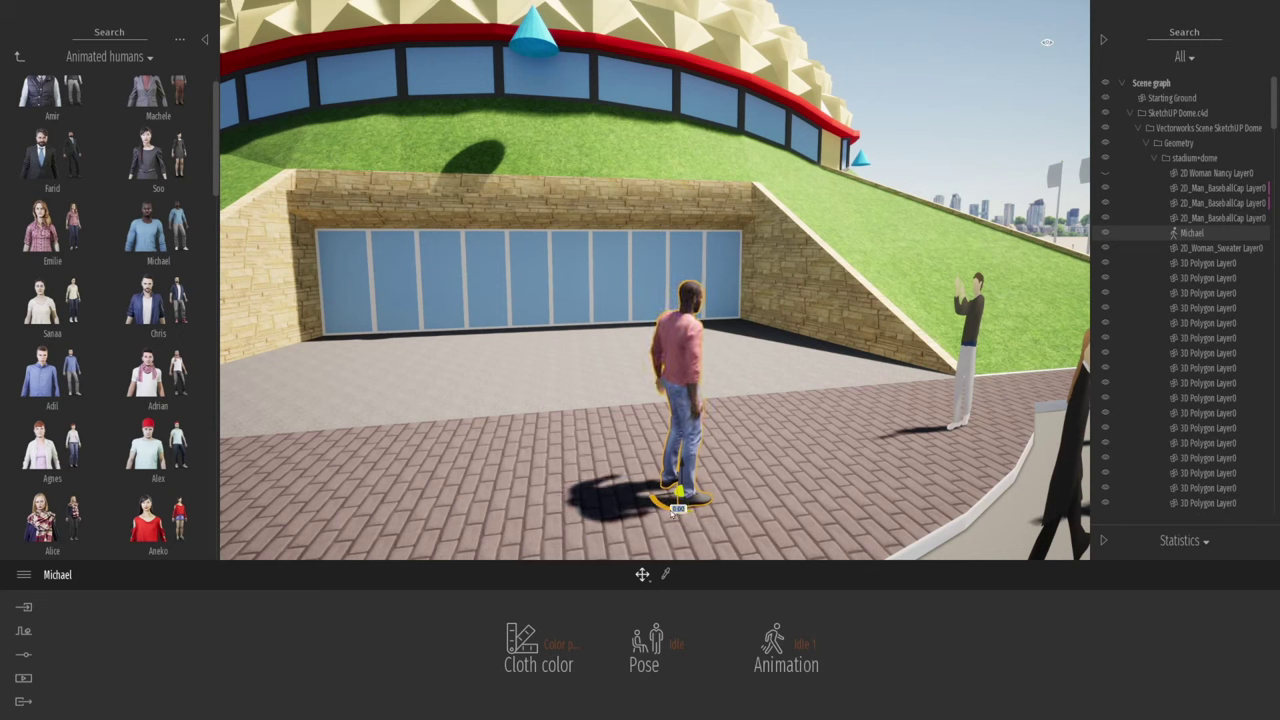
left_click_drag(659, 512, 702, 518)
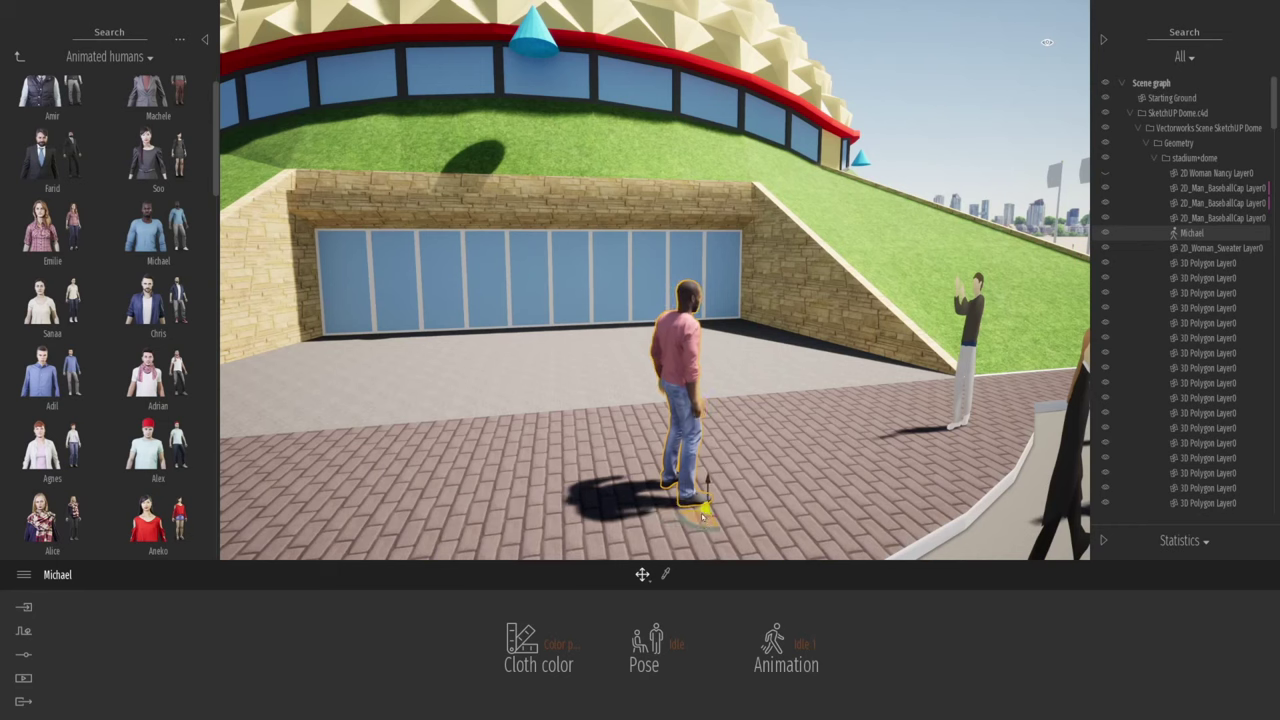
left_click(1195, 232)
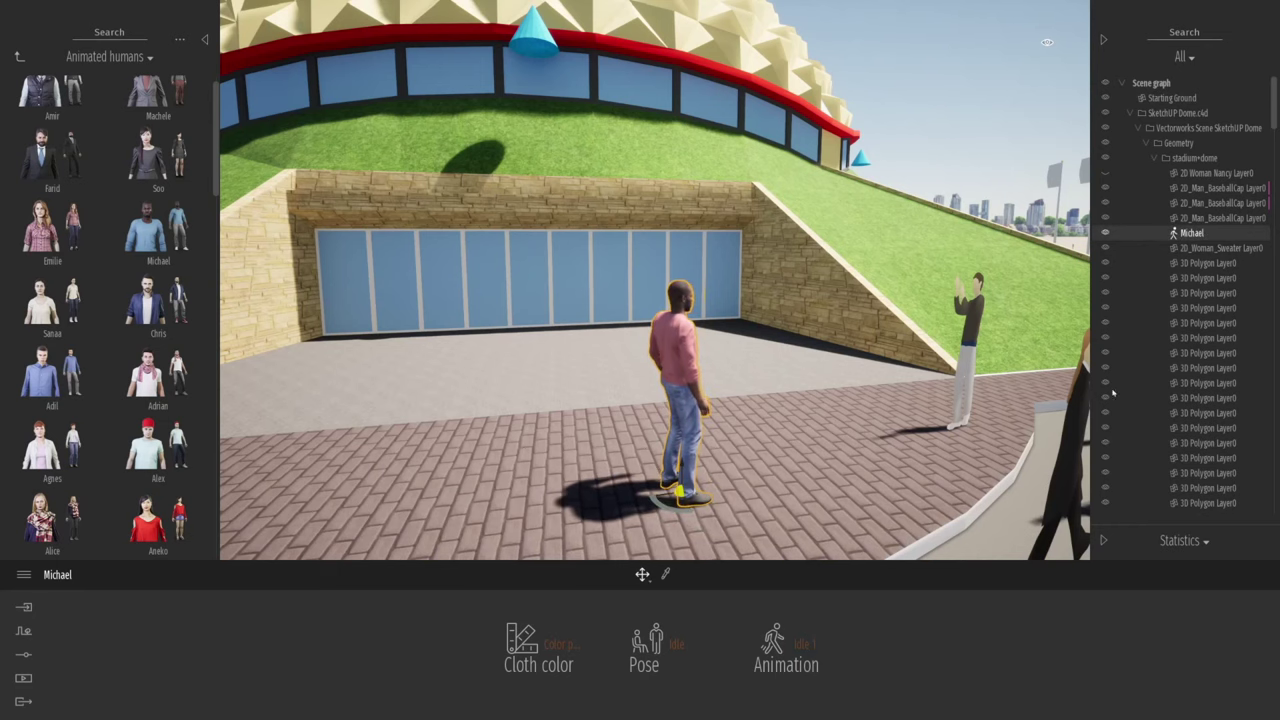
- Examine the people around the entrance and look through the scene graph for the entries that belong to them
middle_click_drag(960, 468, 786, 471)
scroll(800, 450, "down", 5)
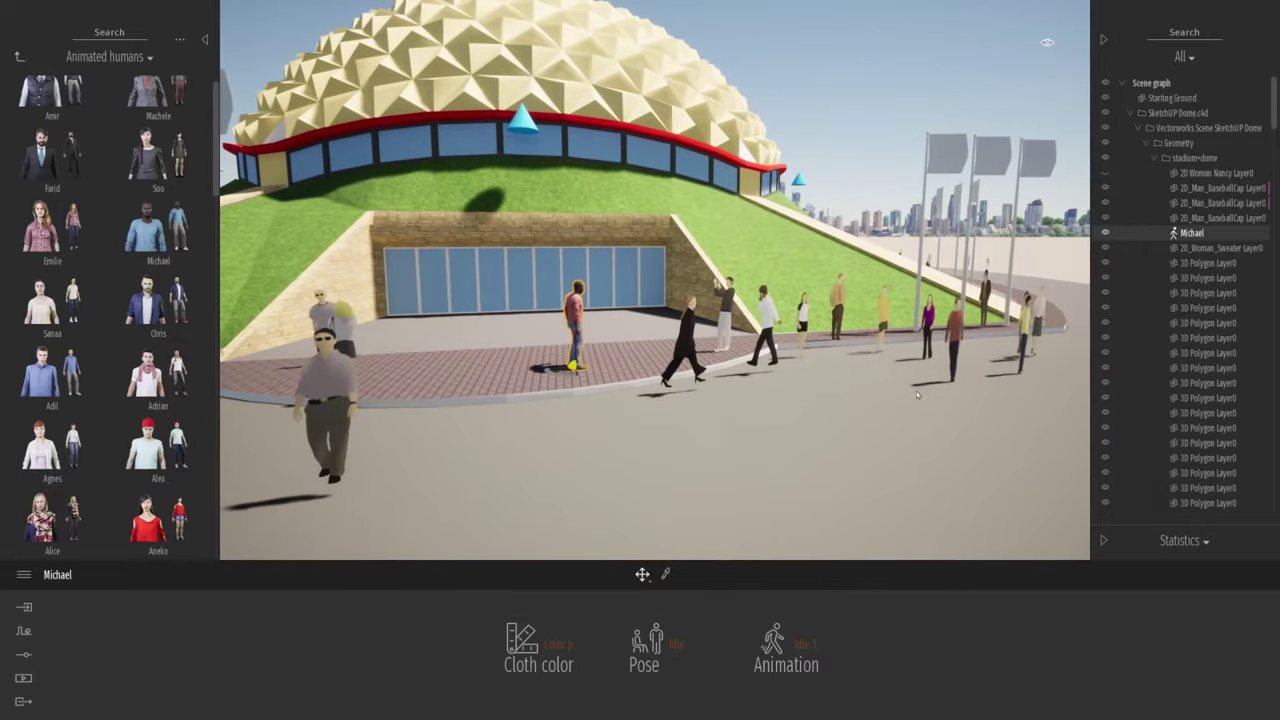
key("w")
key("d")
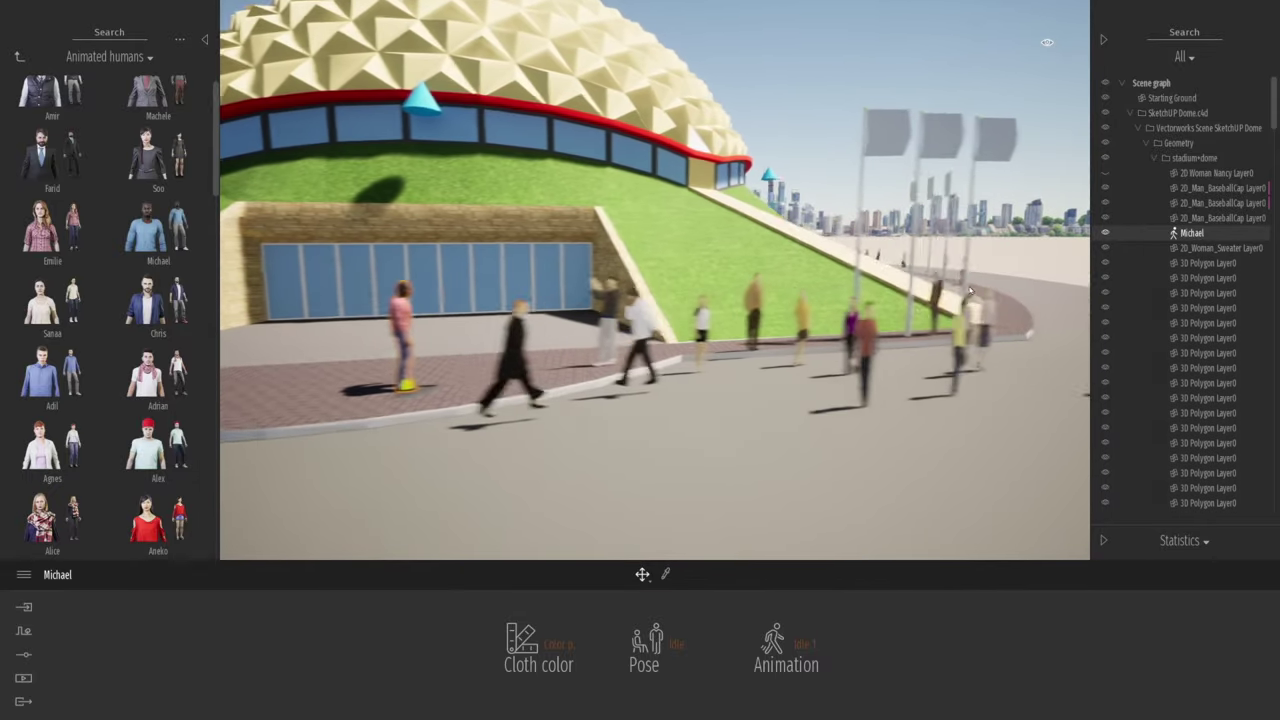
left_click(1207, 249)
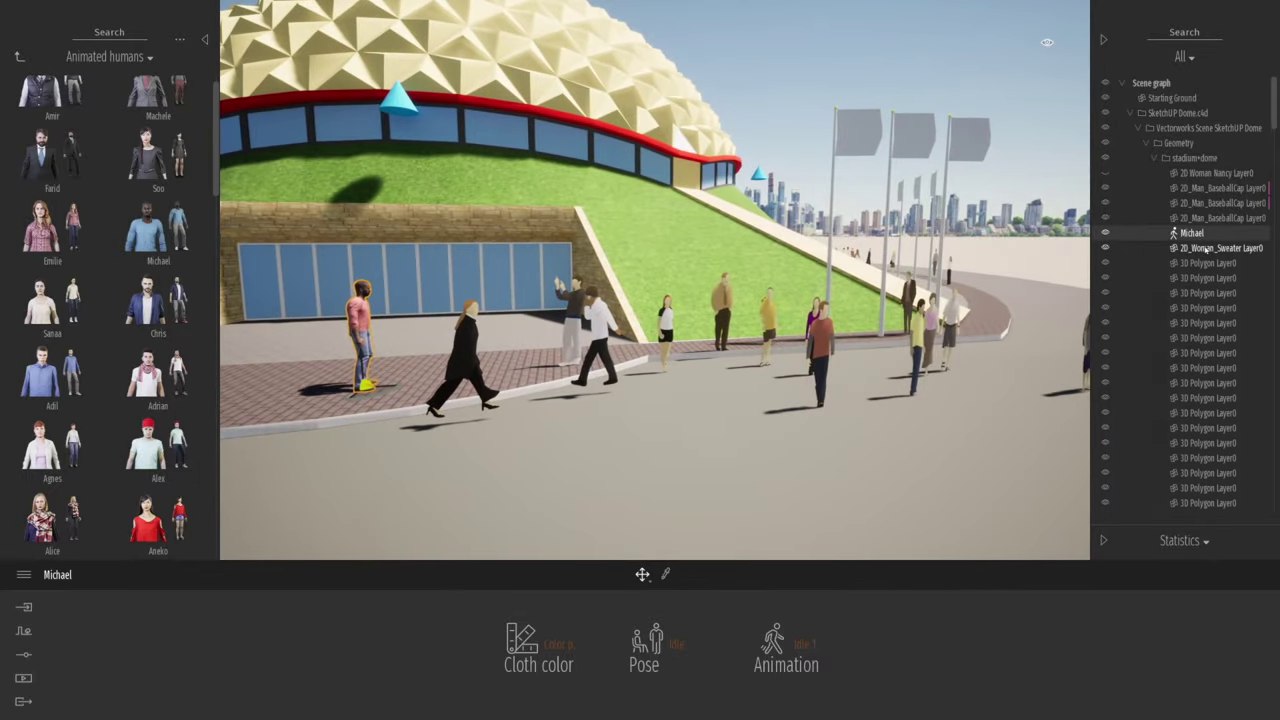
left_click(1106, 262)
left_click(823, 340)
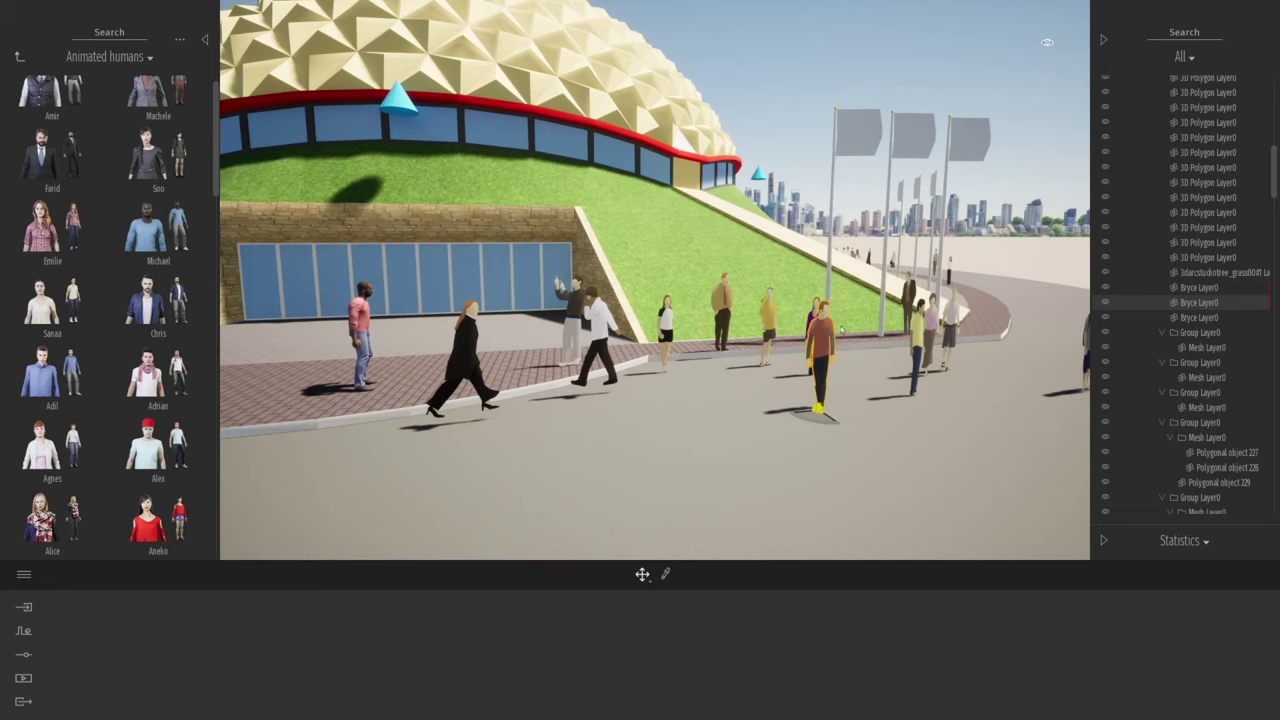
left_click(1198, 213)
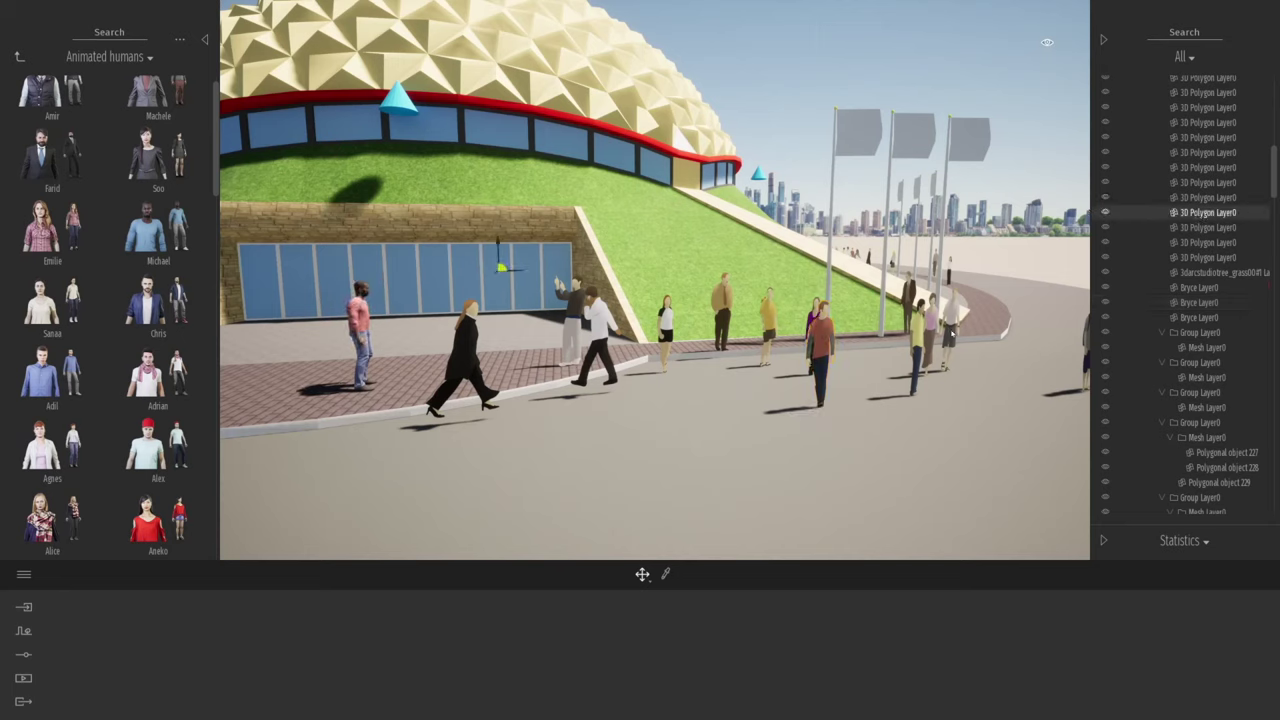
scroll(1198, 213, "down", 10)
left_click(1195, 194)
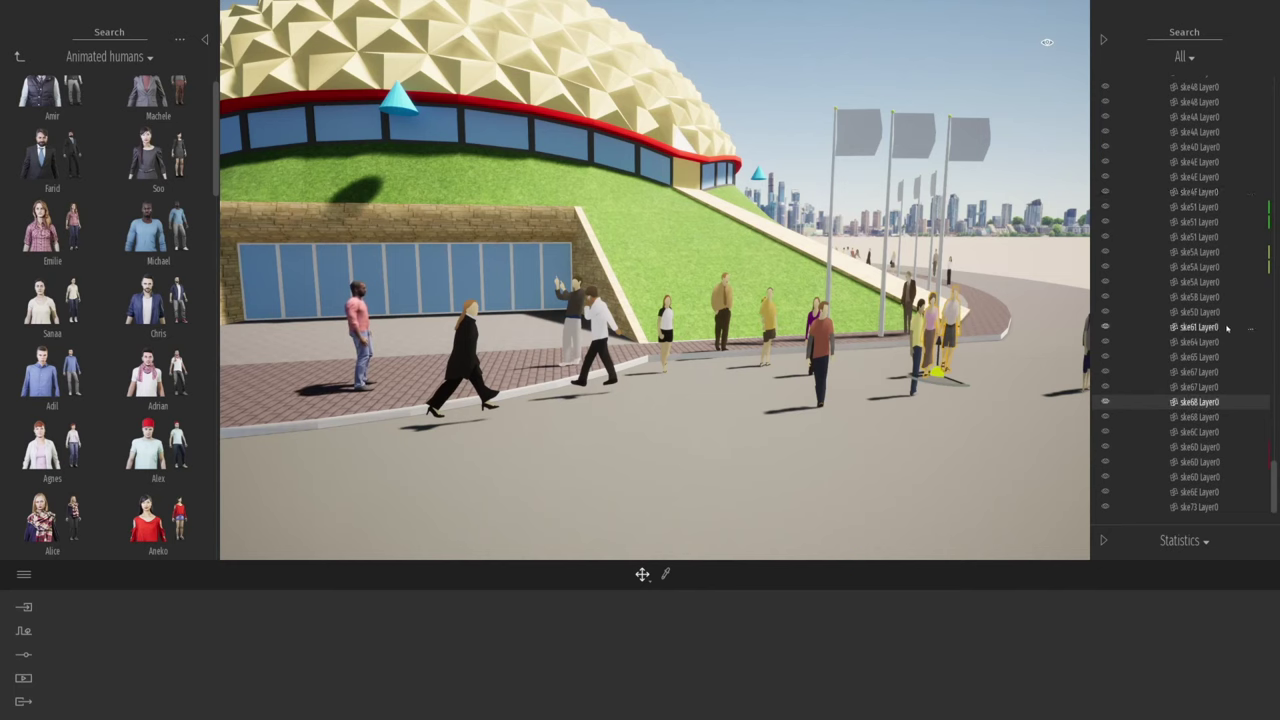
scroll(1227, 328, "up", 10)
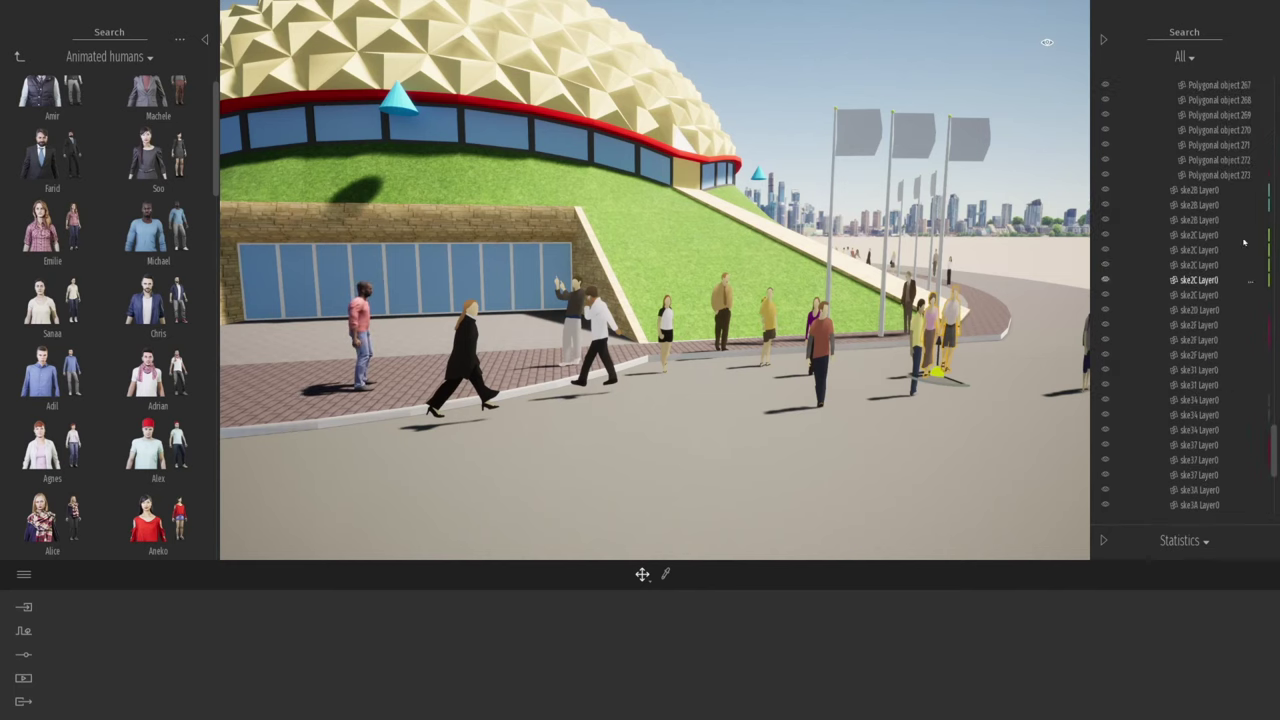
- Select the whole range of people objects in the scene graph from the first ske2B Layer0 to ske73 Layer0
left_click(1200, 192)
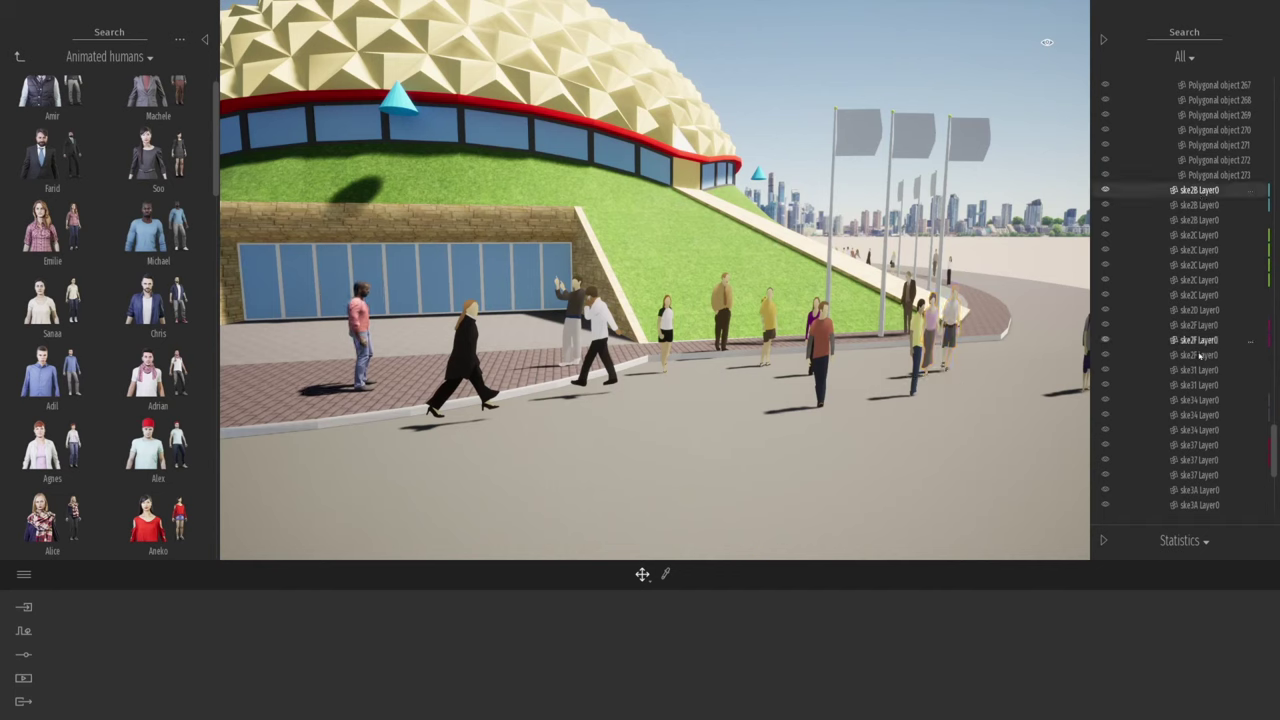
left_click(1200, 385, "shift")
scroll(1200, 385, "down", 7)
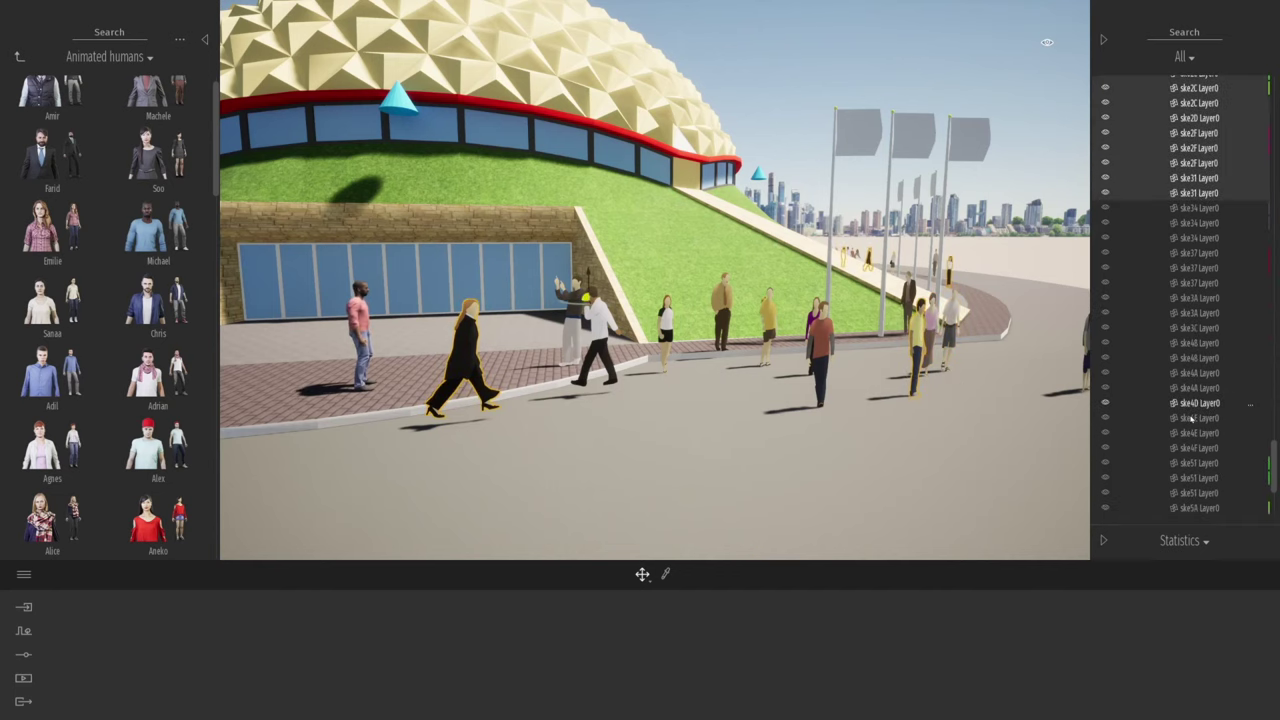
scroll(1193, 419, "down", 1)
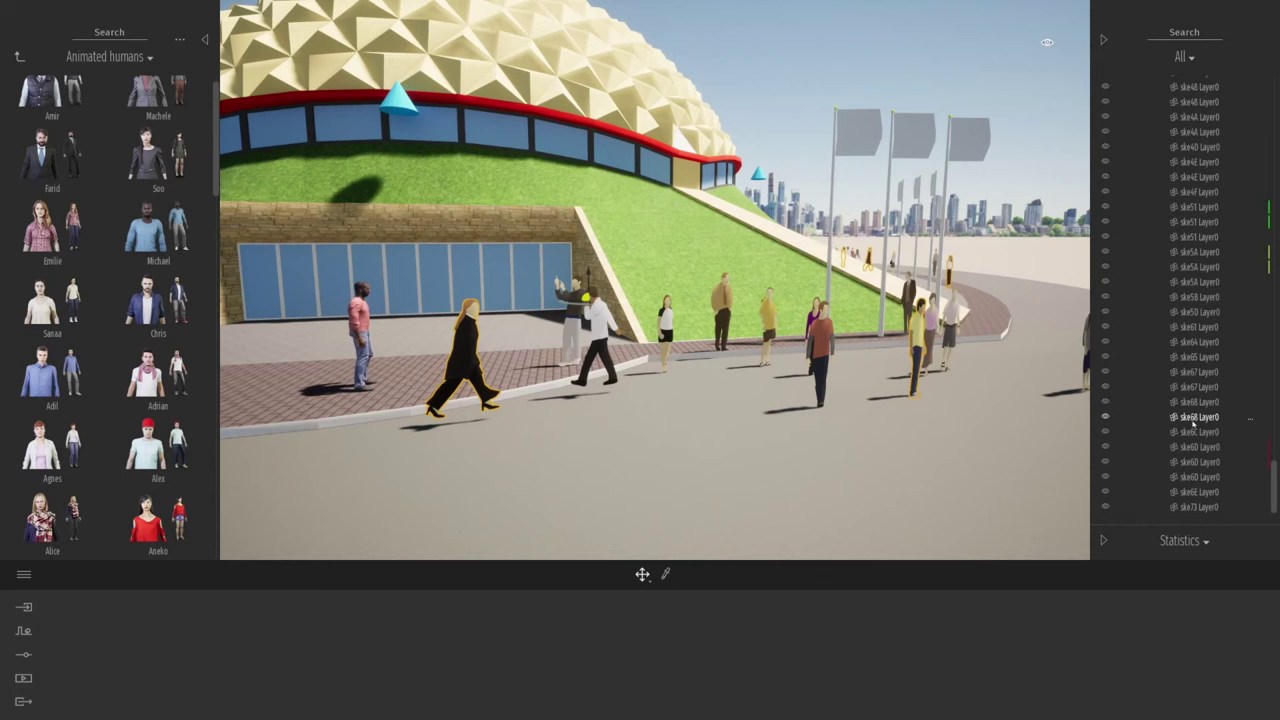
left_click(1199, 508, "shift")
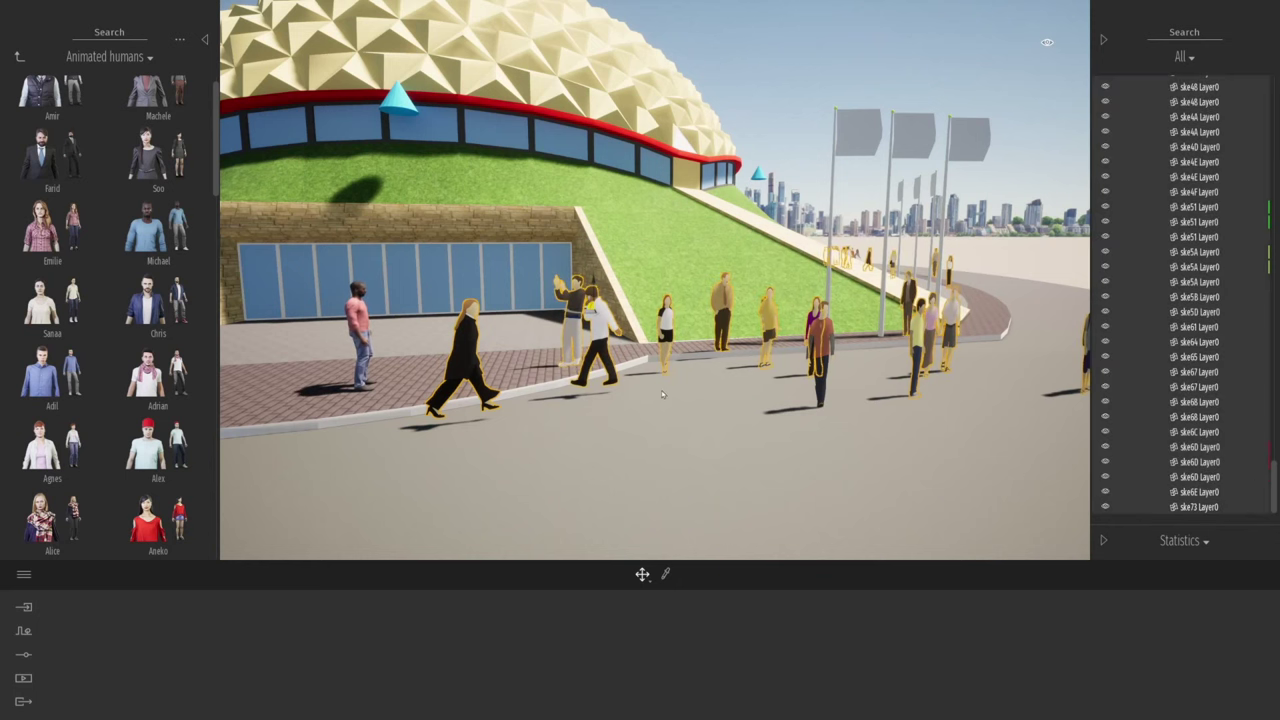
scroll(661, 394, "down", 5)
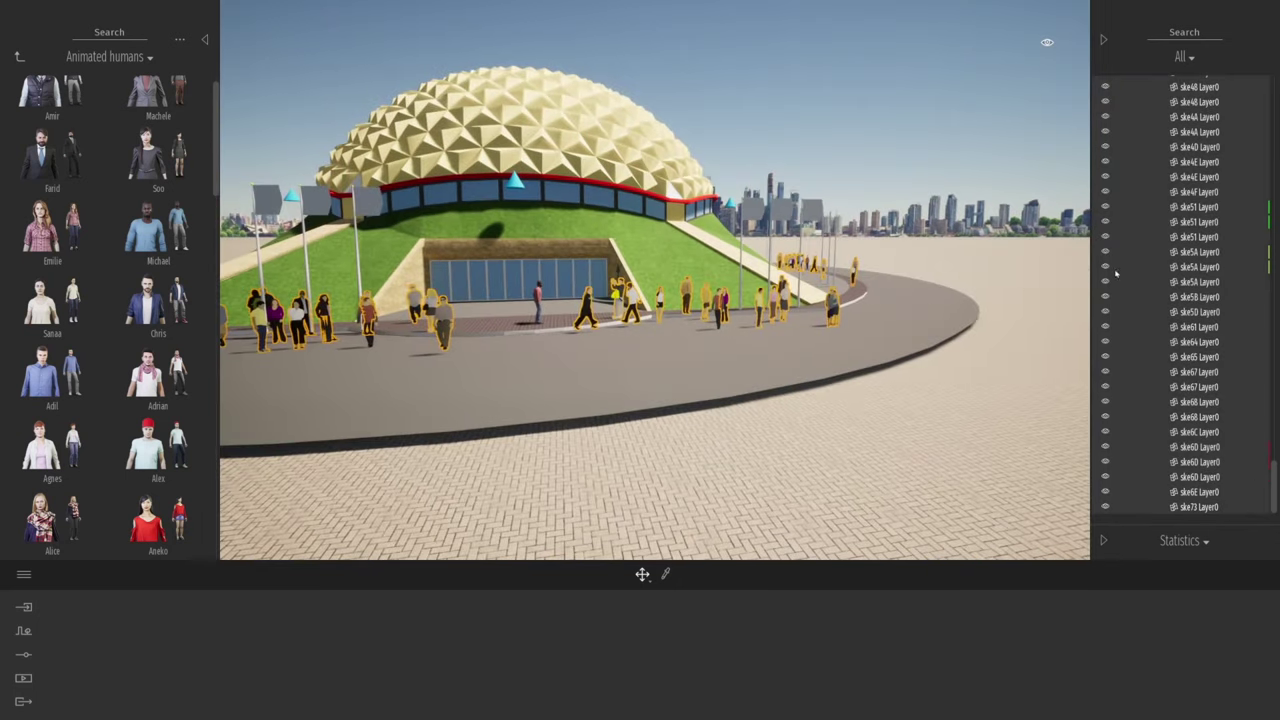
- Start an object replacement for the selected people and add Emilie, Aneko, Helena, Asma and Agnes as replacement characters
right_click(1190, 192)
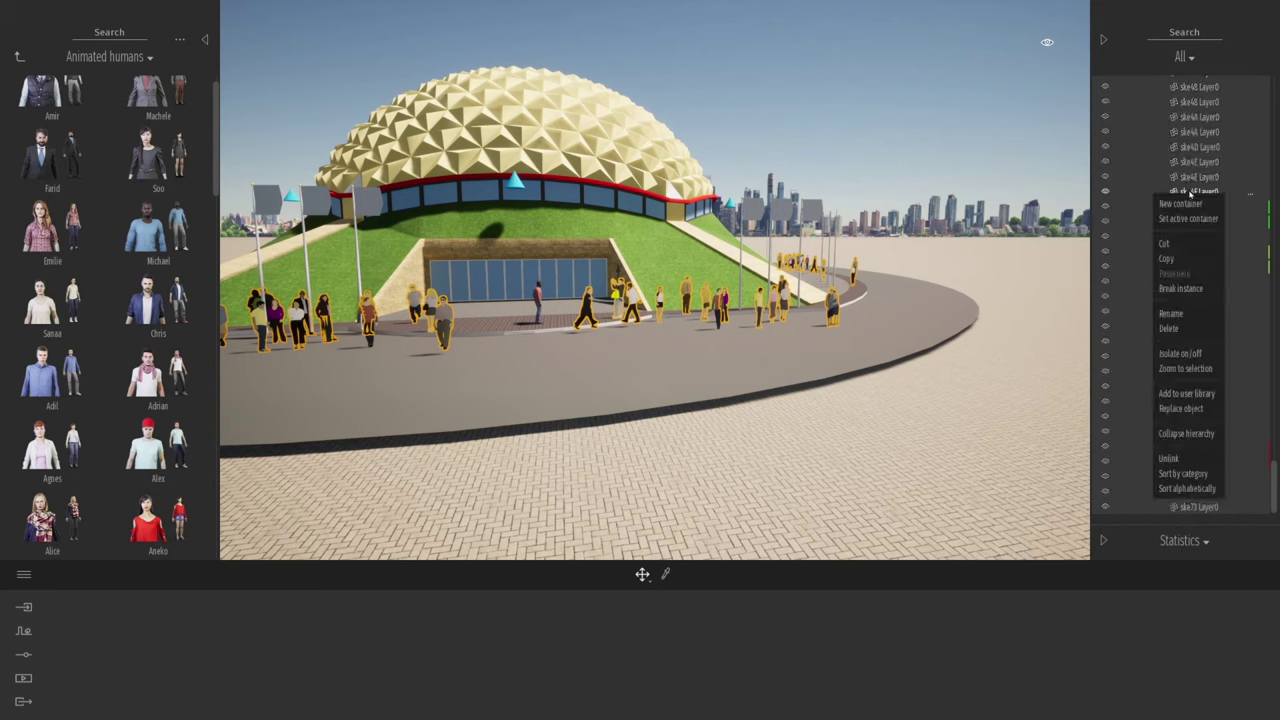
left_click(1180, 408)
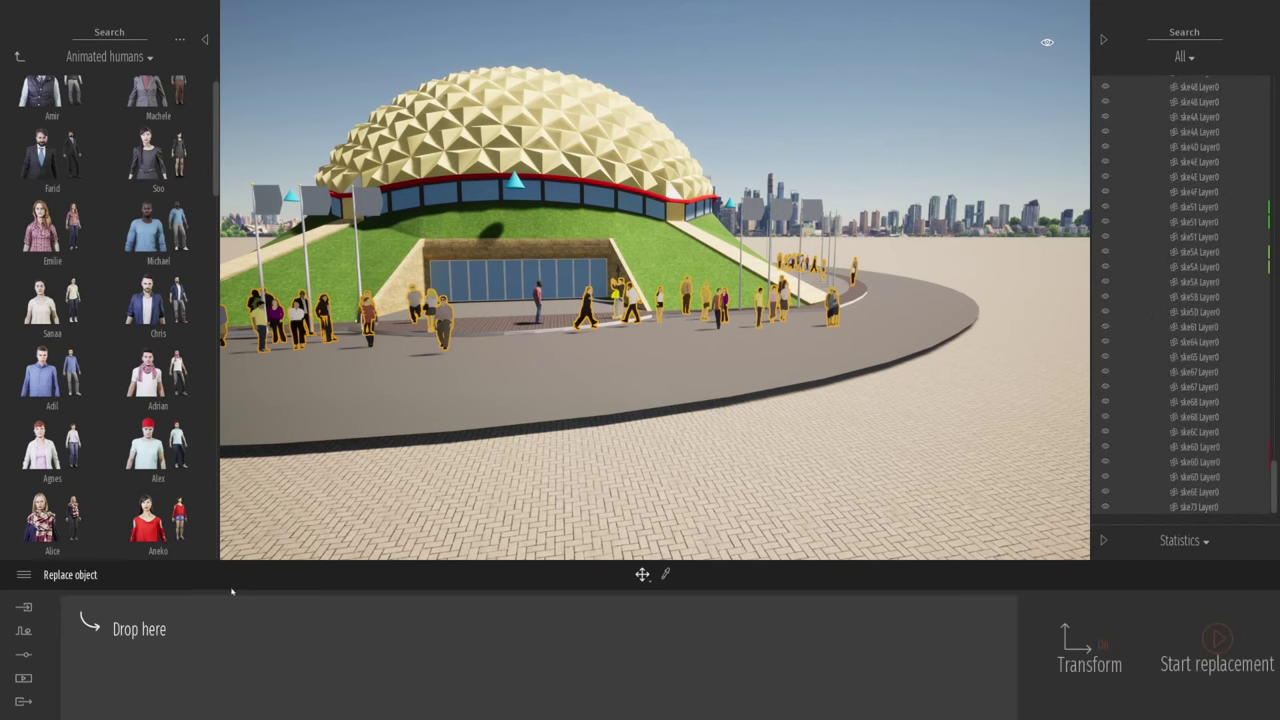
mouse_move(62, 238)
left_click_drag(62, 238, 125, 630)
left_click_drag(158, 478, 228, 635)
left_click_drag(143, 538, 331, 632)
left_click_drag(51, 509, 438, 625)
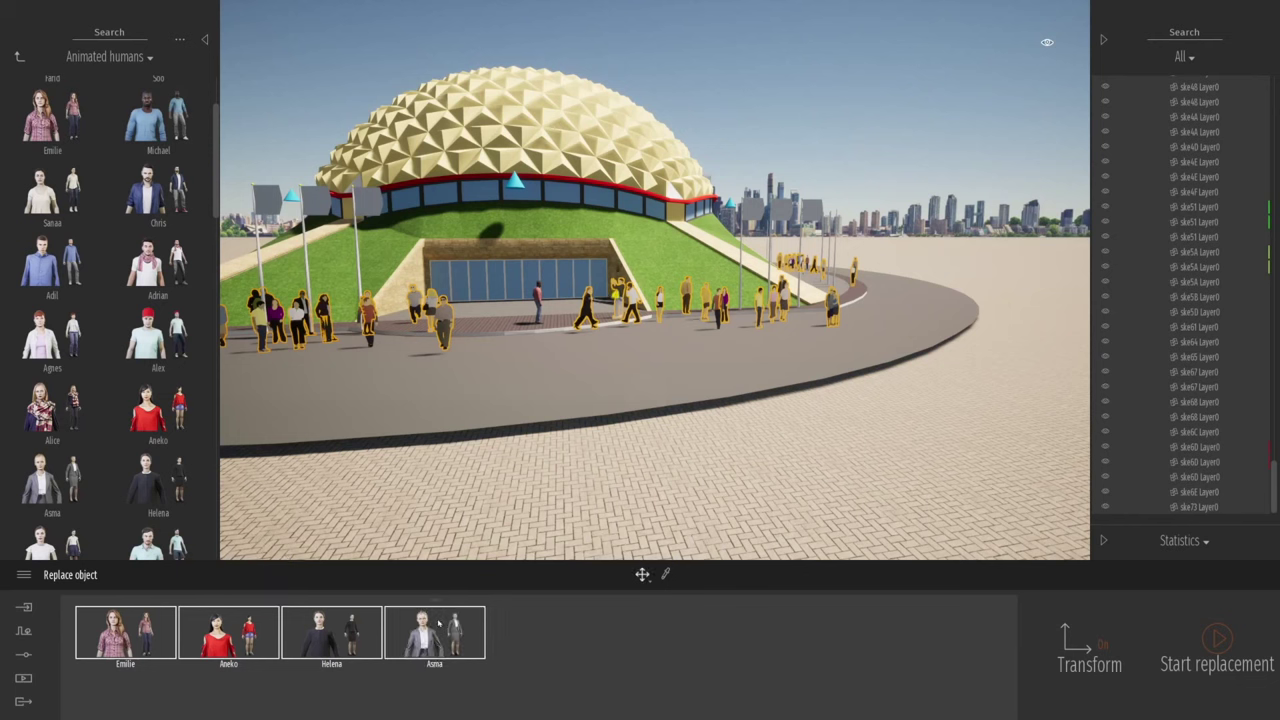
left_click_drag(43, 337, 530, 632)
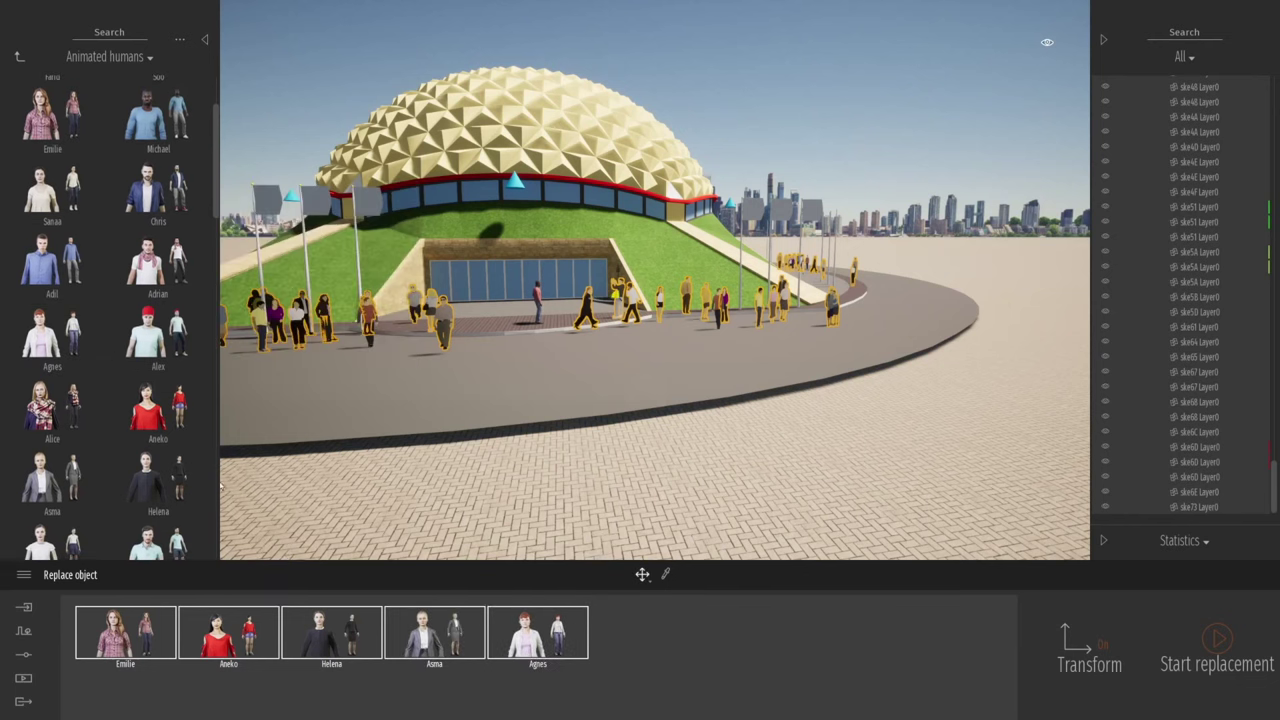
- Add the animated humans Donato, Eiko, Lam and Louise to the replacement set
scroll(143, 434, "down", 5)
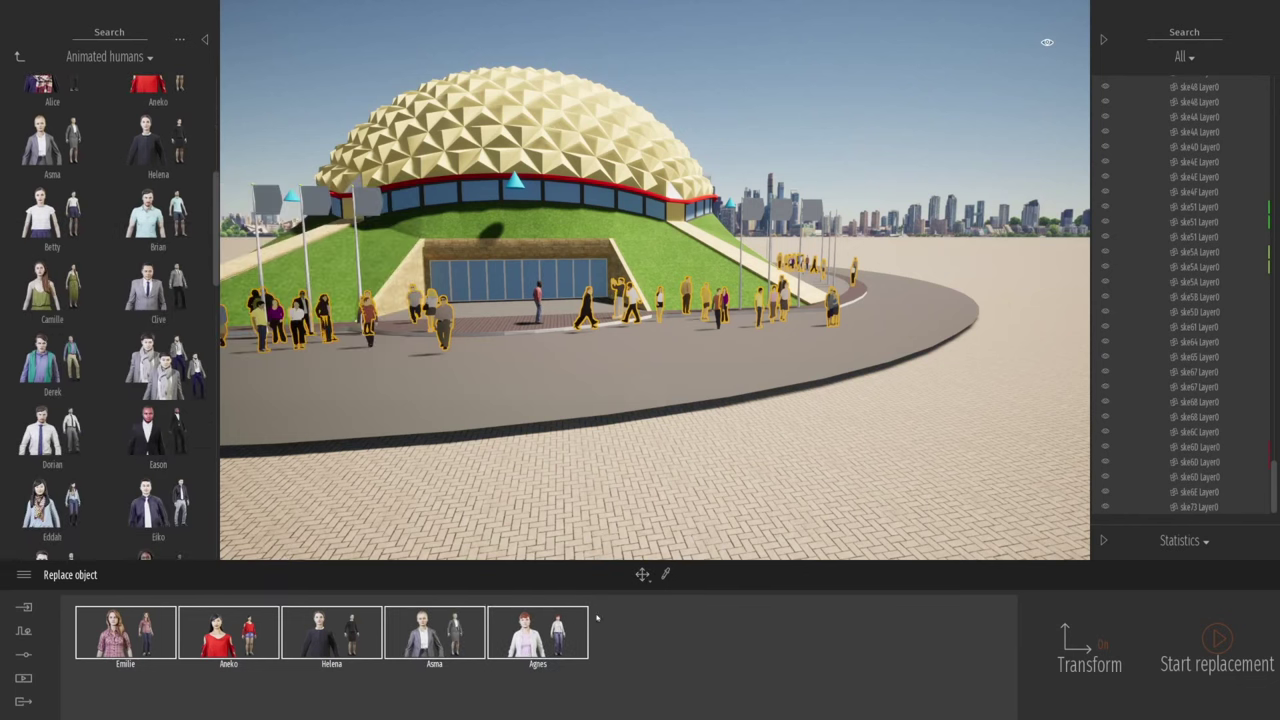
left_click_drag(586, 611, 614, 630)
left_click_drag(152, 506, 720, 632)
scroll(110, 490, "down", 3)
left_click_drag(88, 480, 846, 632)
scroll(91, 450, "down", 2)
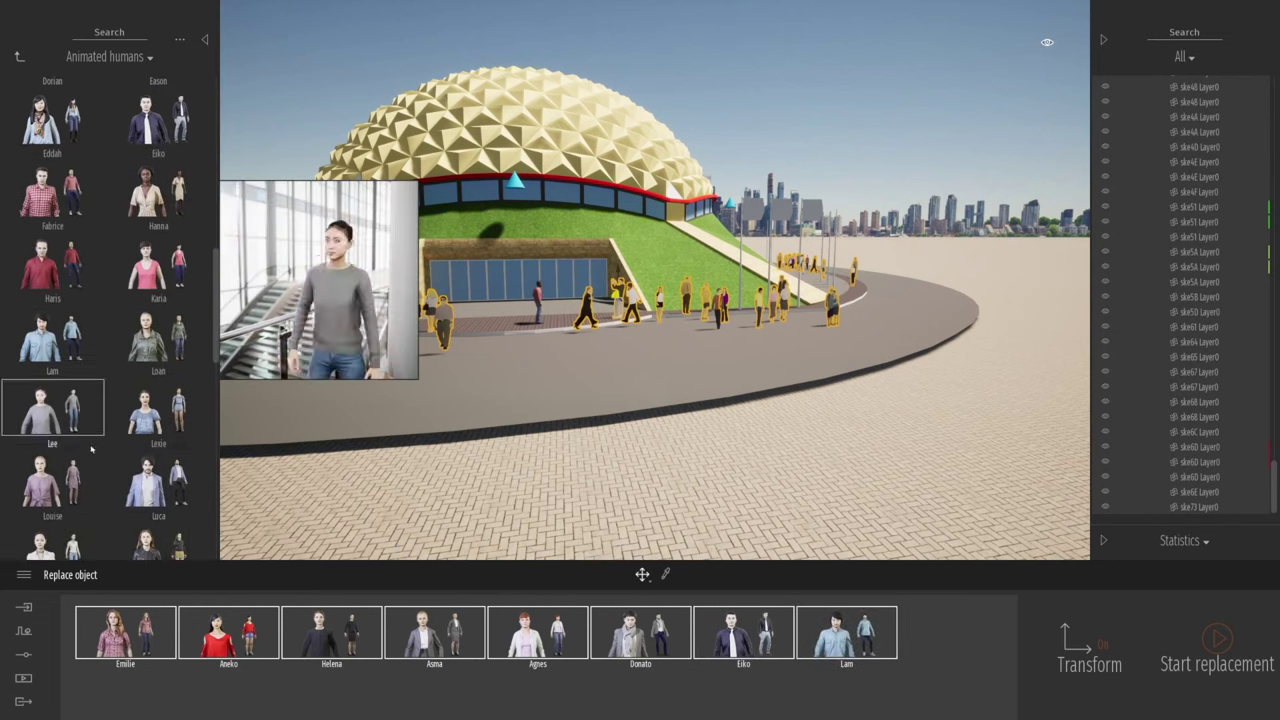
scroll(60, 475, "down", 1)
left_click_drag(55, 462, 789, 594)
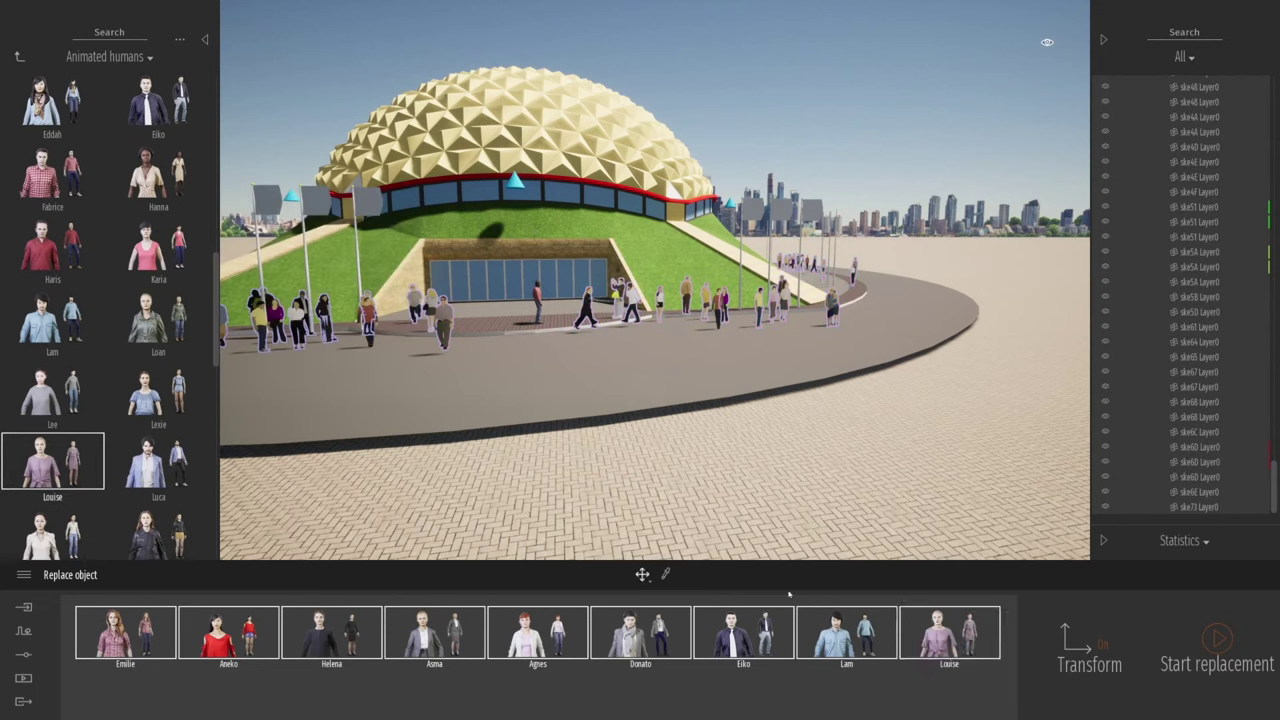
- Add the animated humans Yohan, Sinh and Eason to the replacement set
scroll(140, 480, "down", 3)
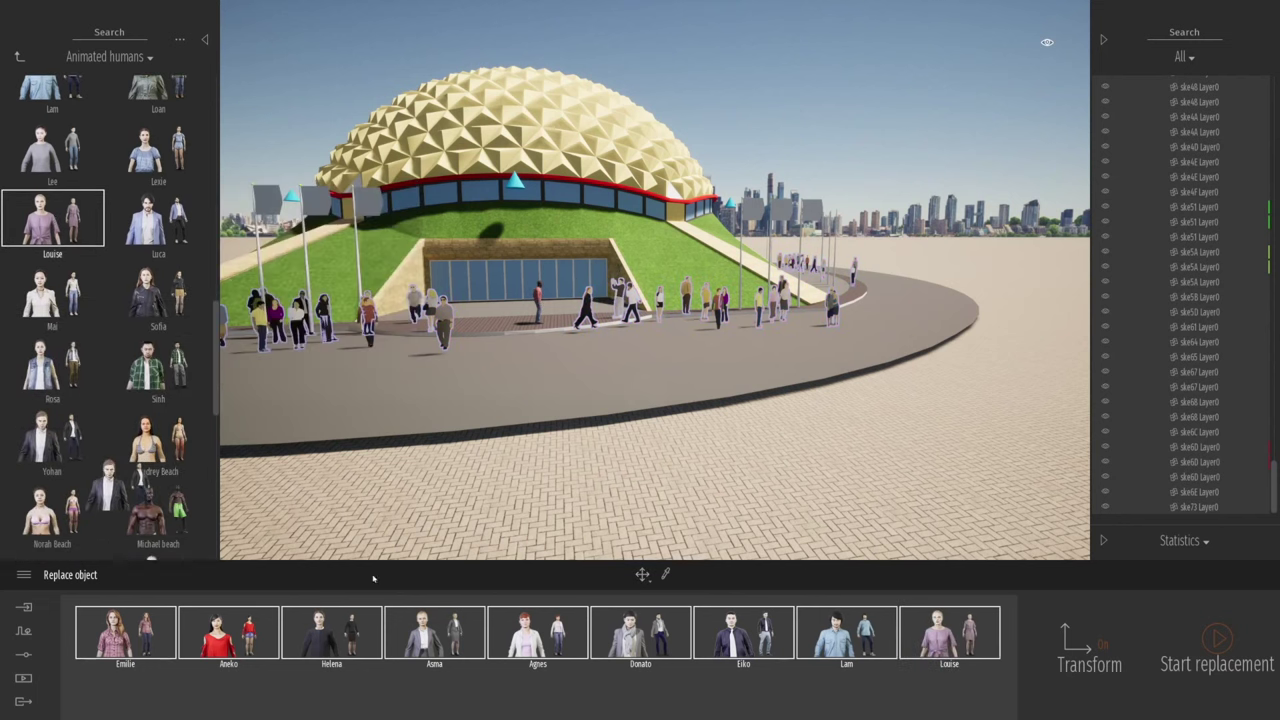
left_click_drag(108, 485, 140, 662)
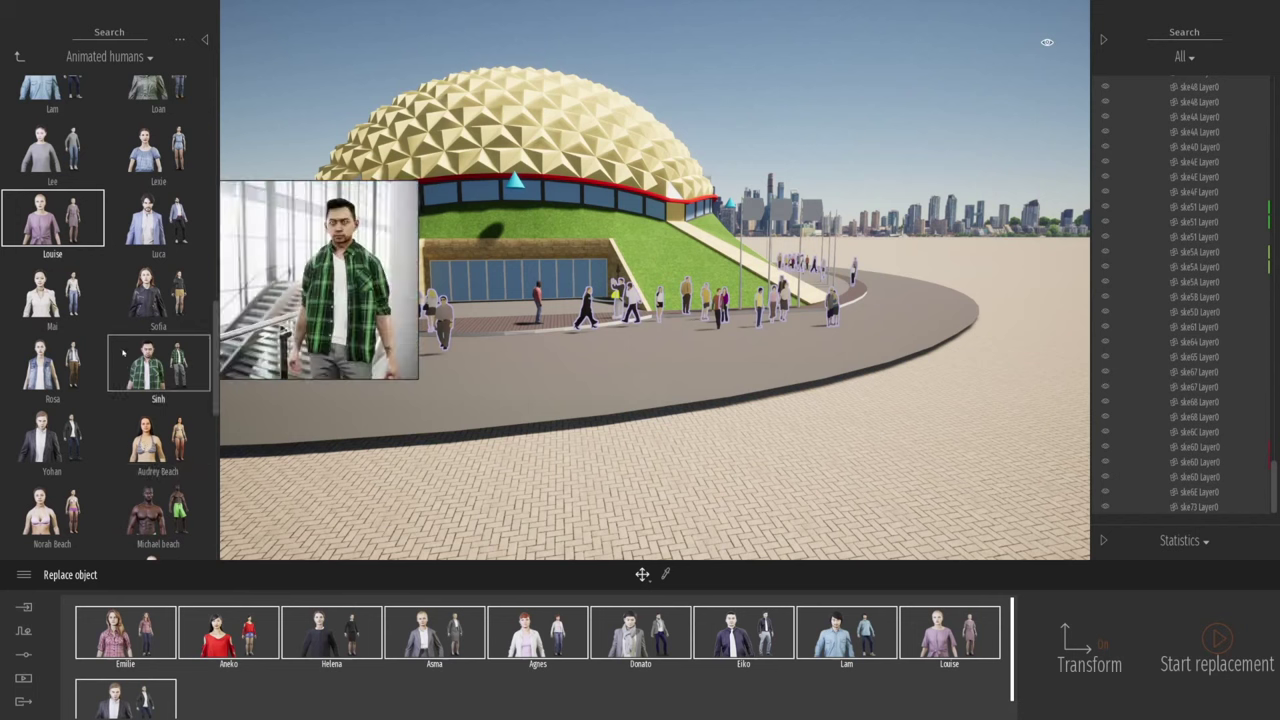
left_click_drag(150, 368, 229, 698)
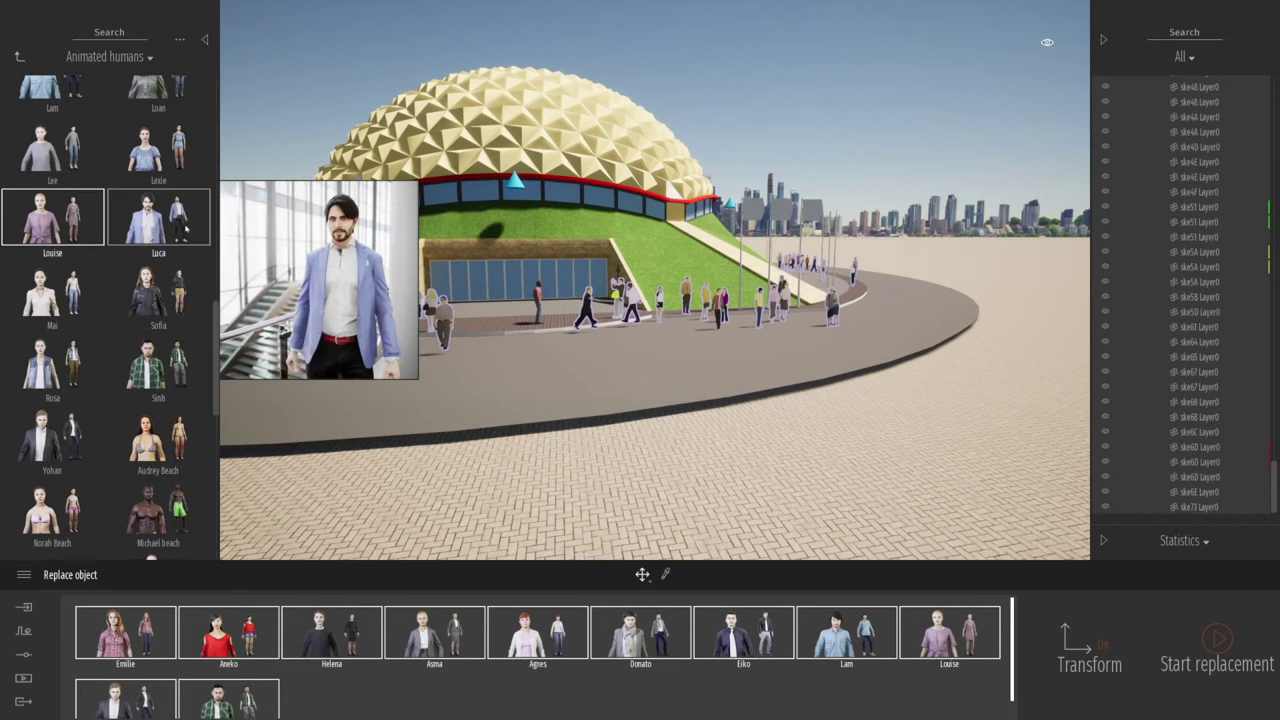
scroll(170, 268, "up", 2)
scroll(170, 268, "up", 6)
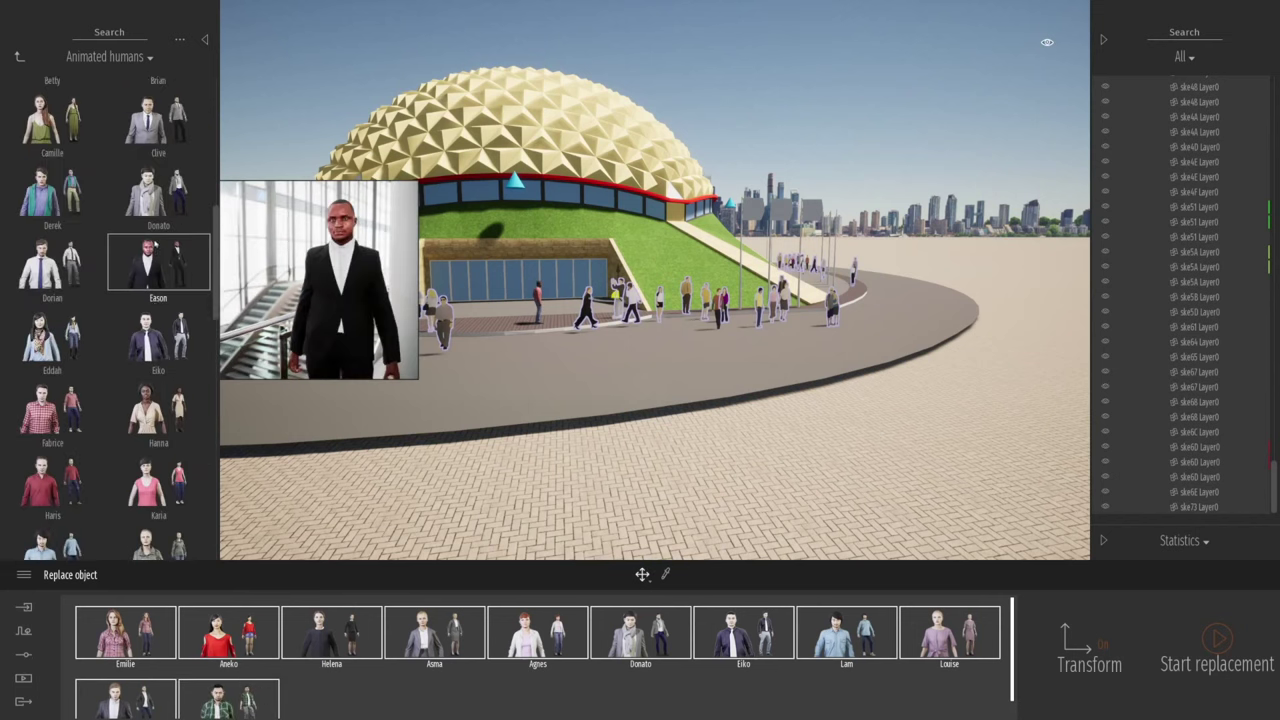
left_click_drag(168, 328, 330, 698)
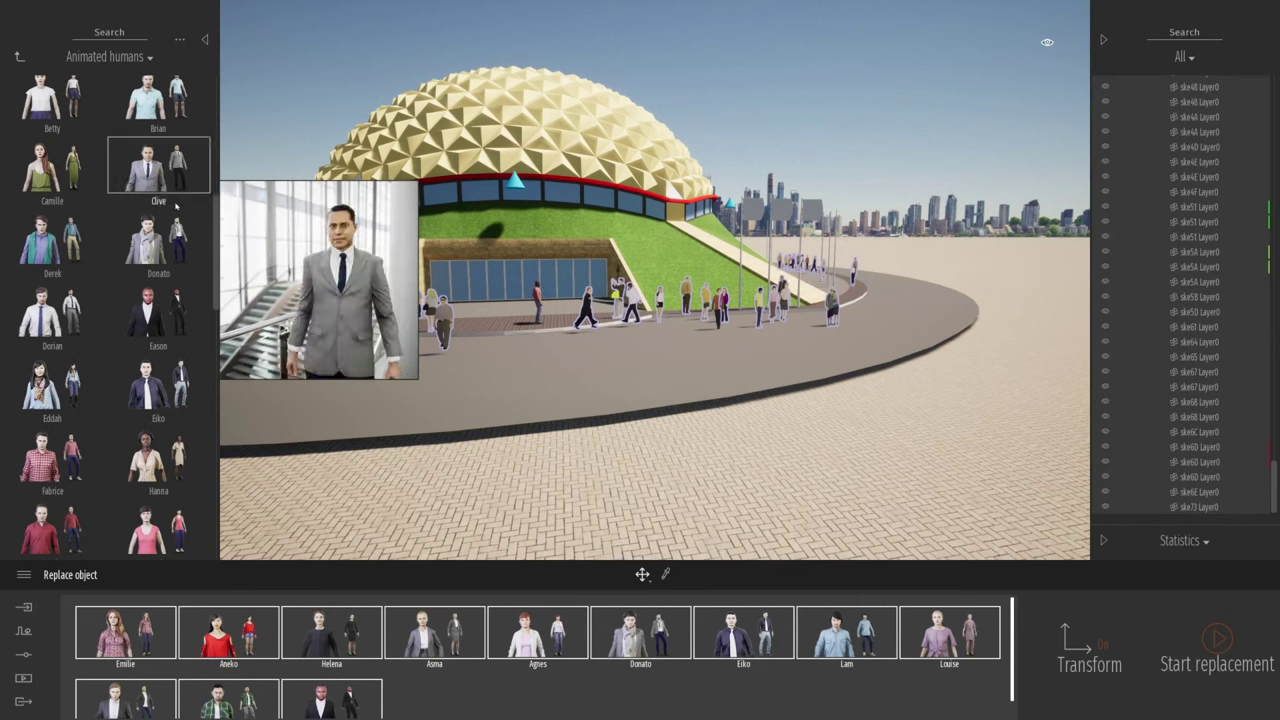
scroll(148, 225, "up", 2)
scroll(148, 225, "up", 2)
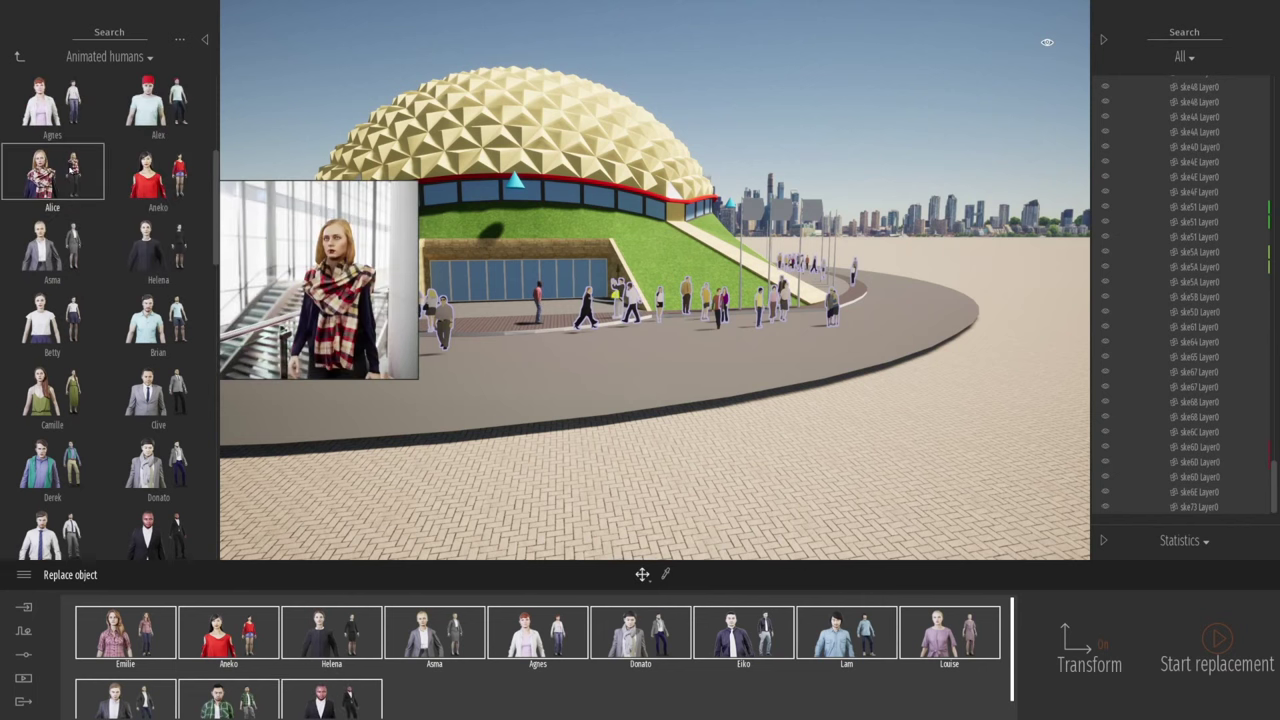
- Add the animated human Alice to the replacement set and run the replacement of the selected people
left_click_drag(52, 172, 440, 685)
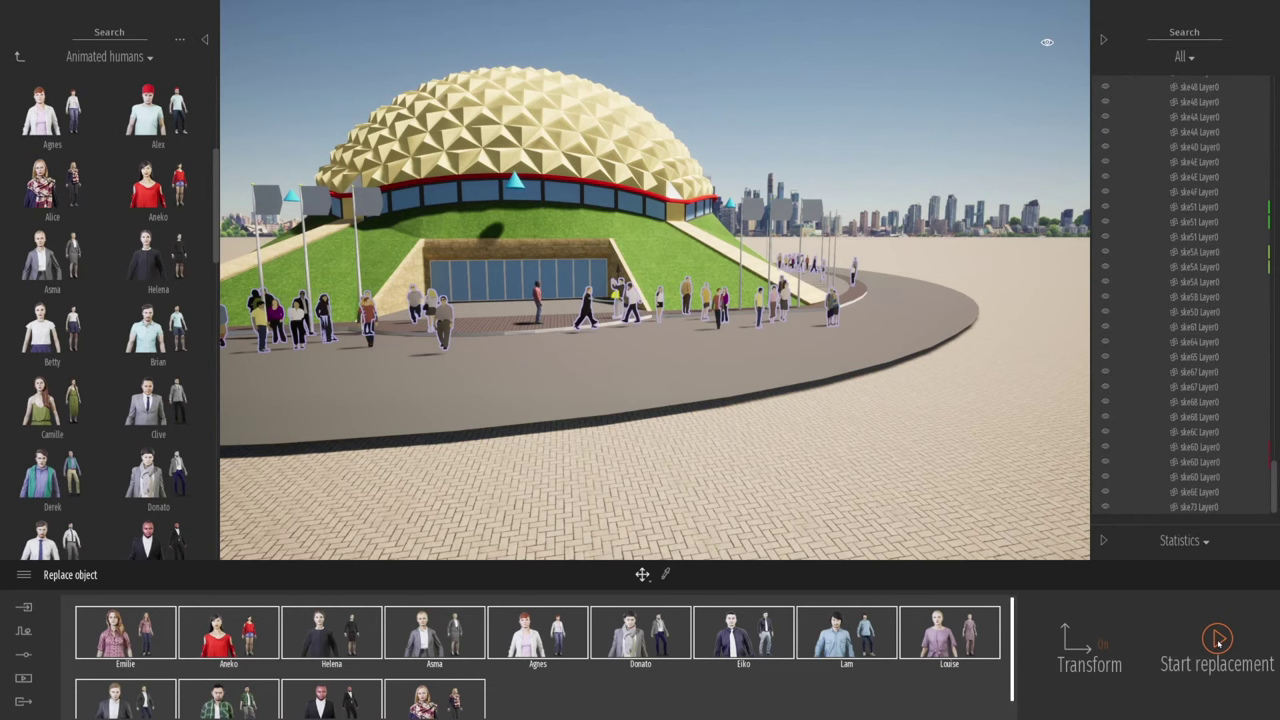
left_click(1218, 640)
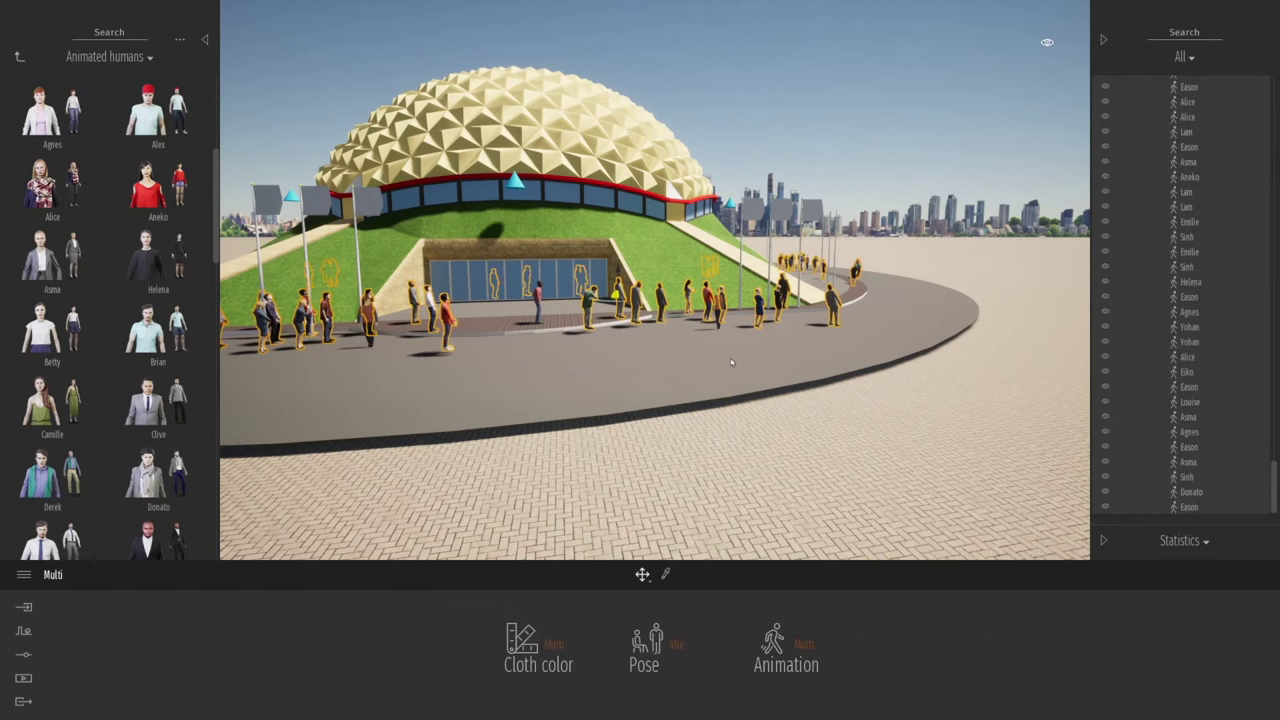
- Select the three remaining Bryce Layer0 figures in the scene graph and open an object replacement for them
key("a")
key("w")
key("d")
key("w")
right_click_drag(678, 427, 630, 427)
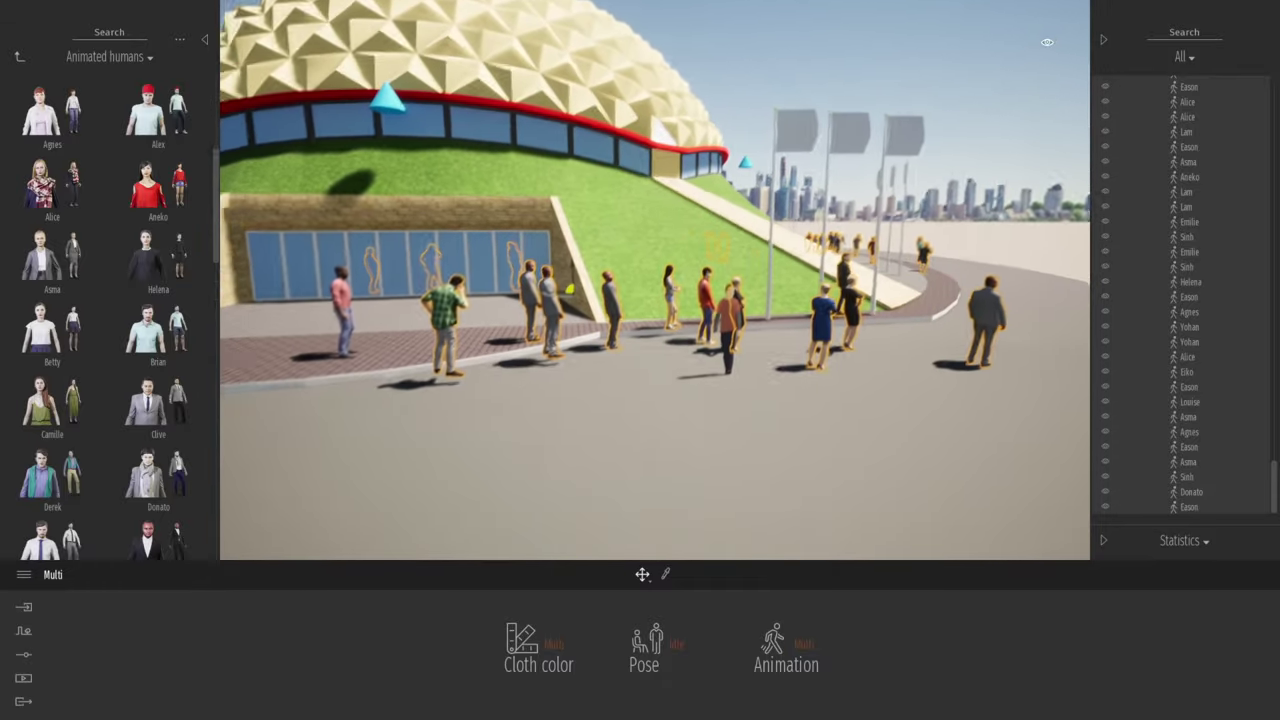
right_click_drag(843, 383, 830, 408)
key("w")
key("d")
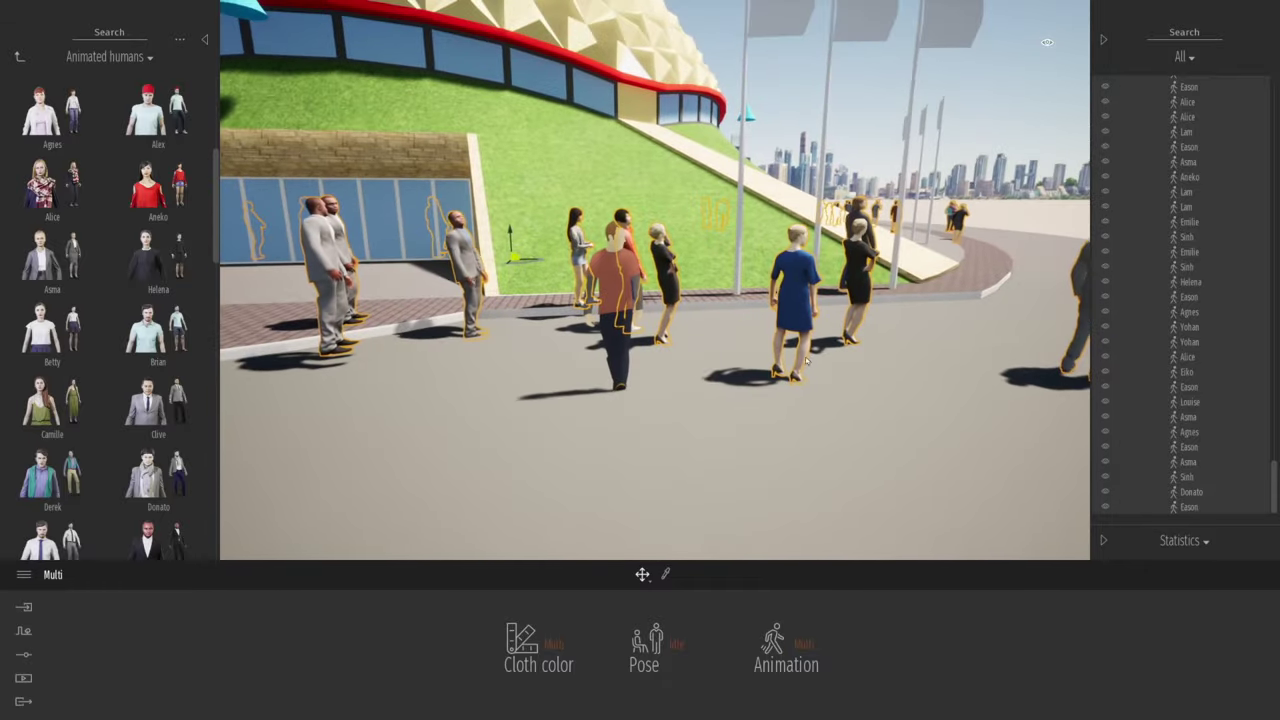
left_click(622, 362)
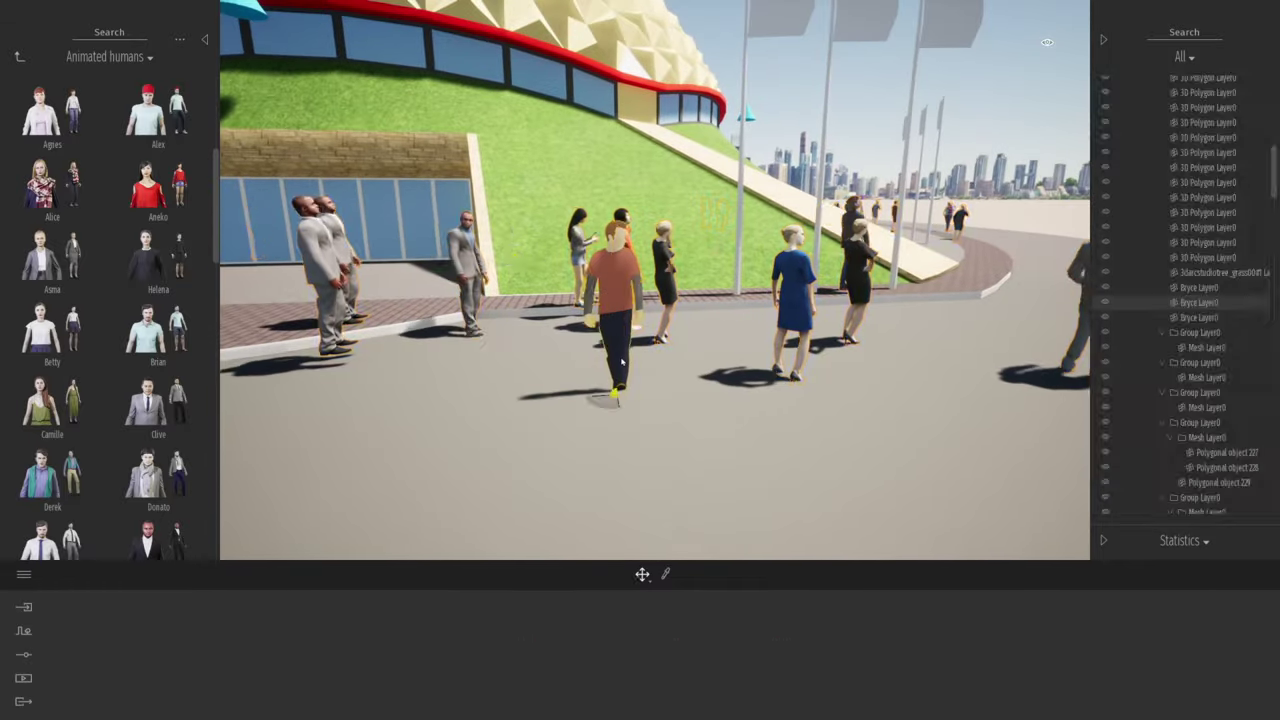
left_click(1199, 317)
left_click(1199, 317, "shift")
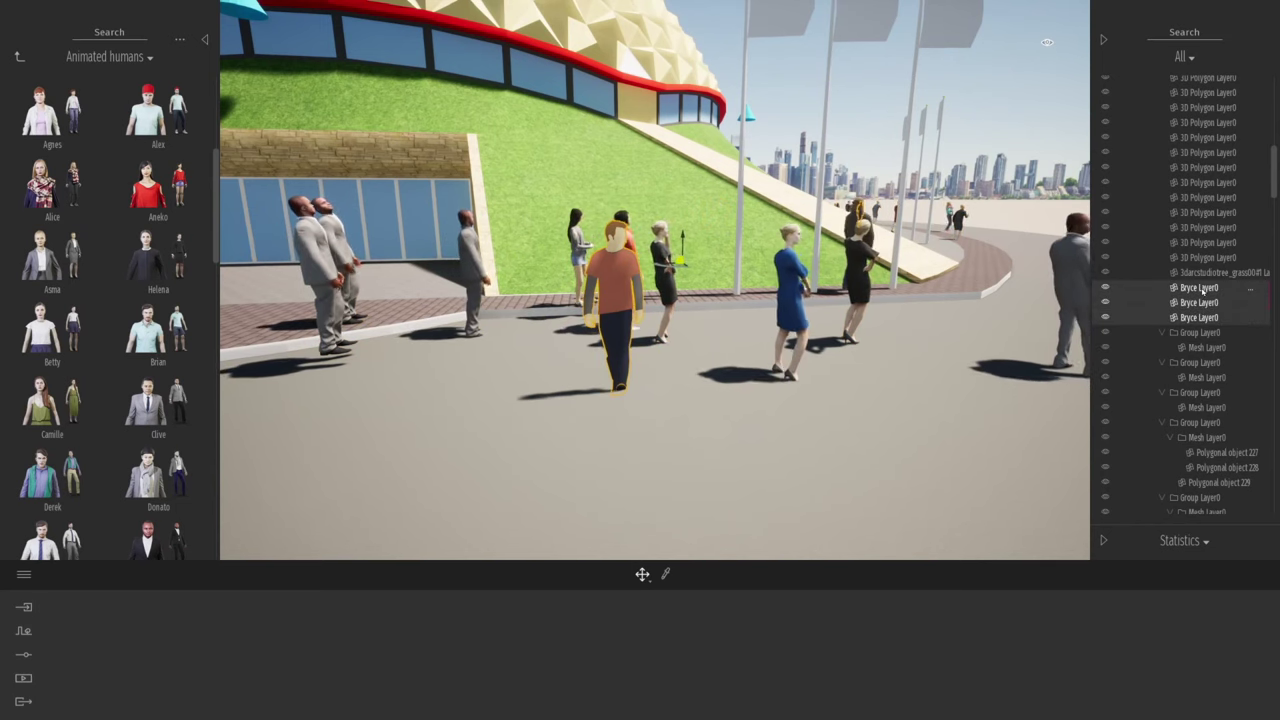
right_click(1216, 291)
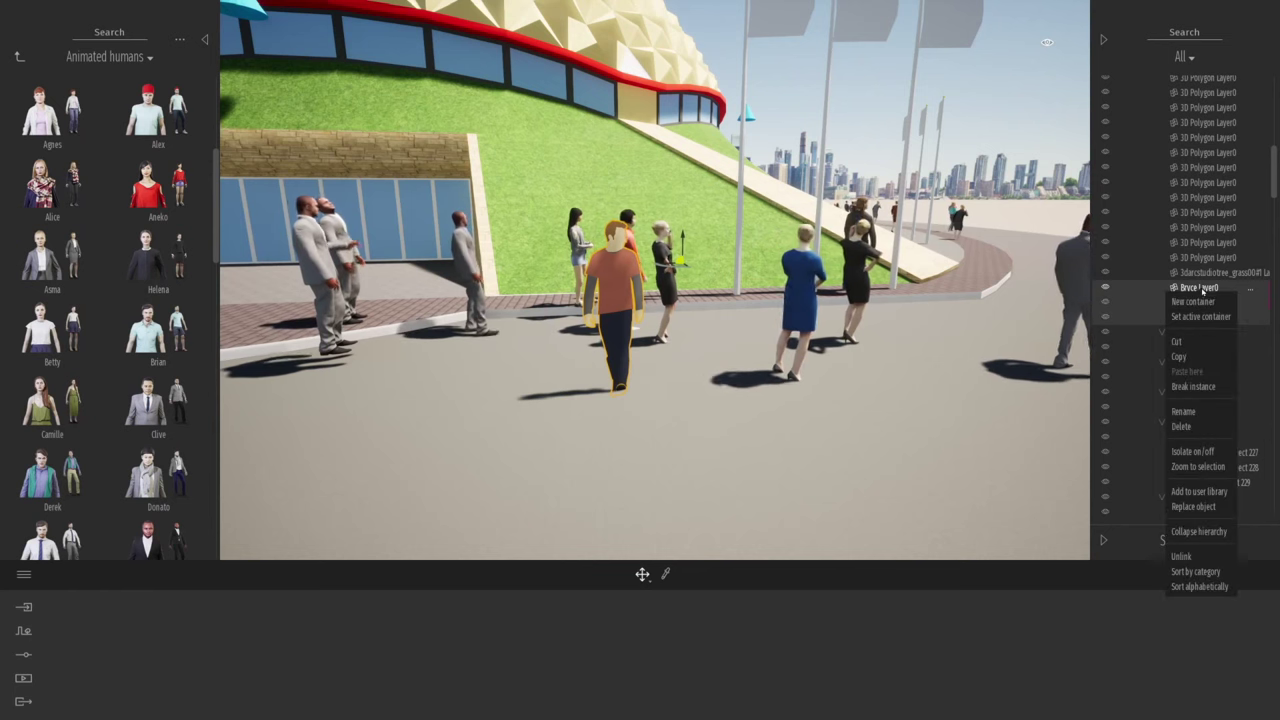
left_click(1194, 506)
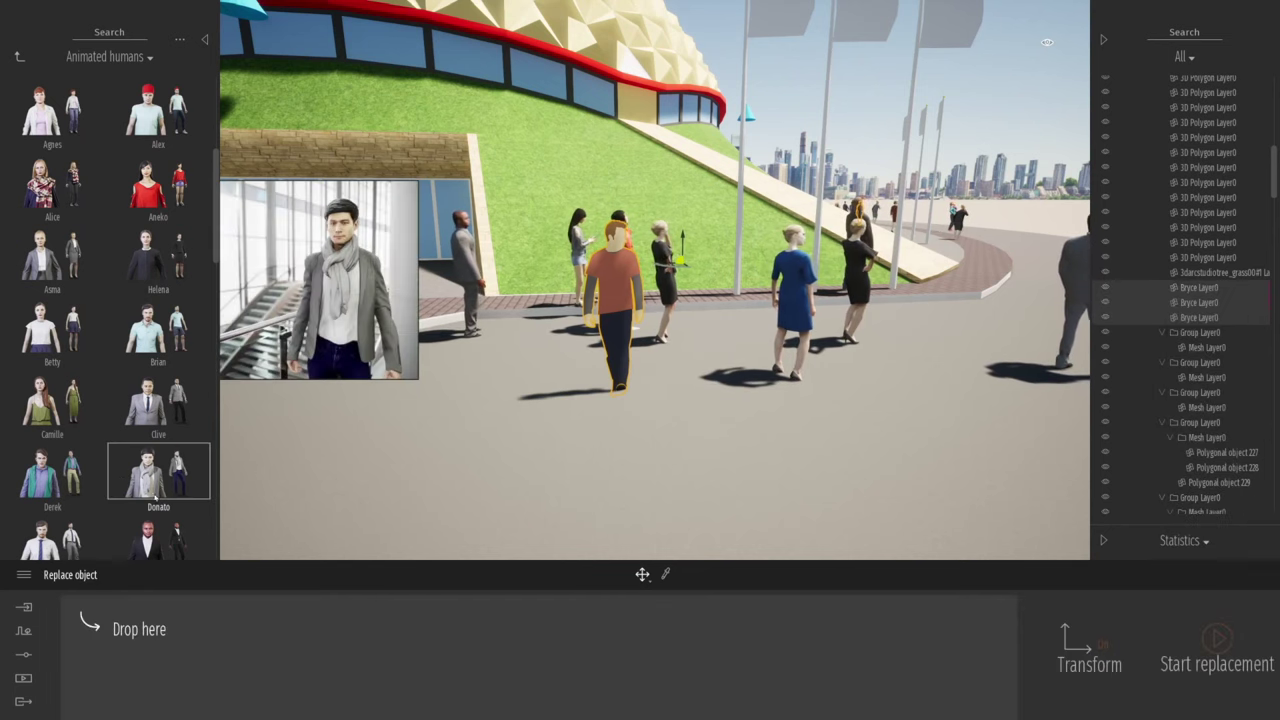
- Replace the three selected Bryce figures using a set of animated humans that includes Donato and Eason
left_click_drag(160, 475, 125, 632)
left_click_drag(55, 500, 228, 632)
mouse_move(162, 504)
left_click_drag(162, 504, 331, 632)
left_click(1215, 640)
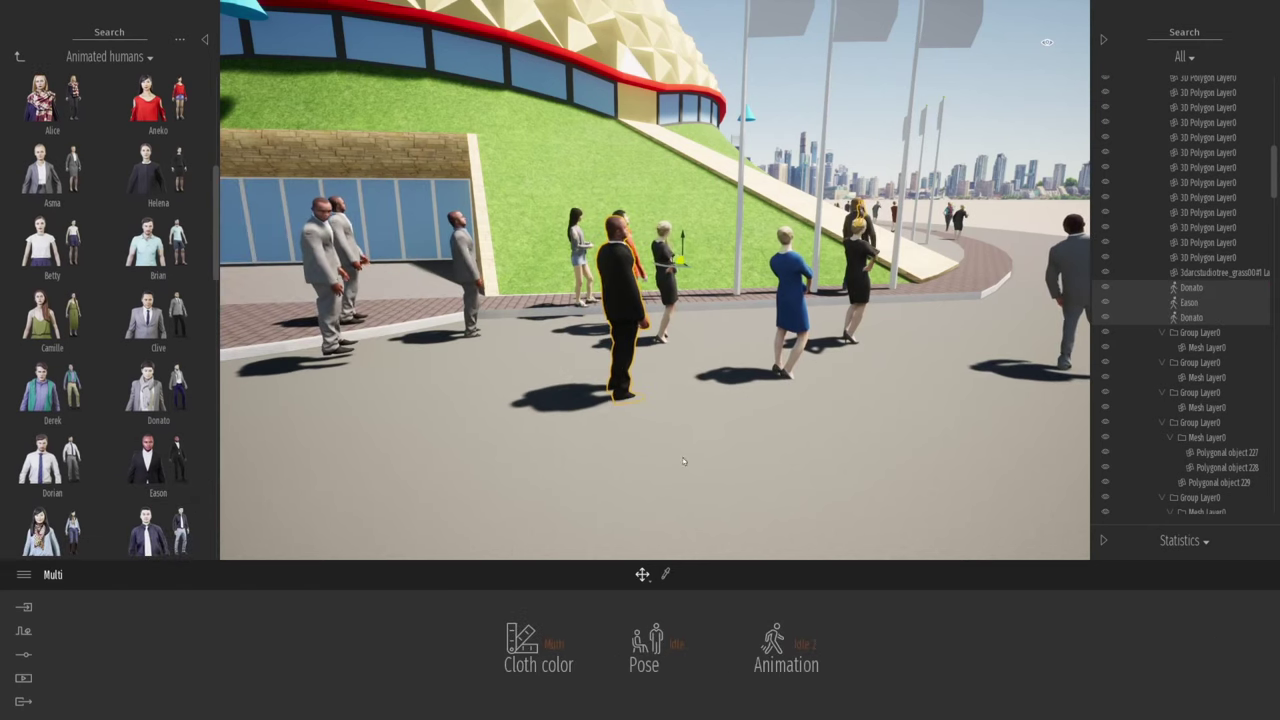
- Turn the man in the black suit, rotate the woman in the blue dress about 168 degrees and move her beside him
left_click_drag(630, 410, 570, 408)
left_click(792, 380)
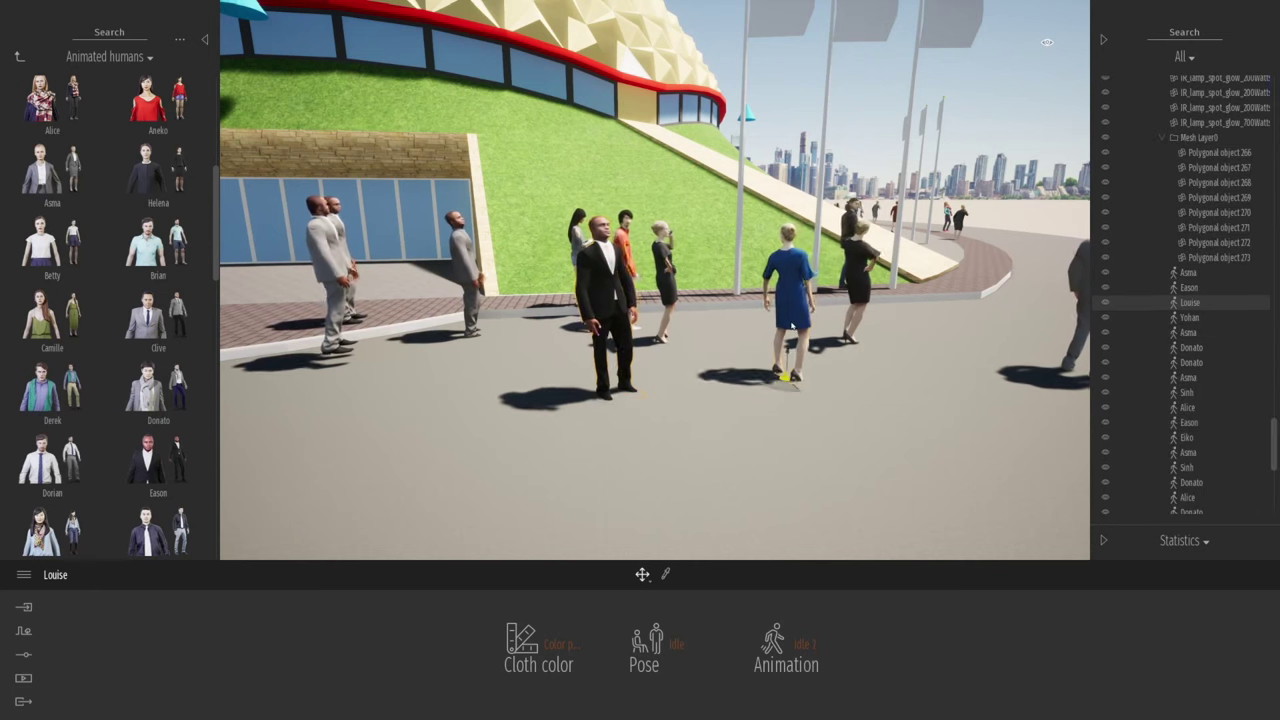
left_click_drag(788, 393, 645, 369)
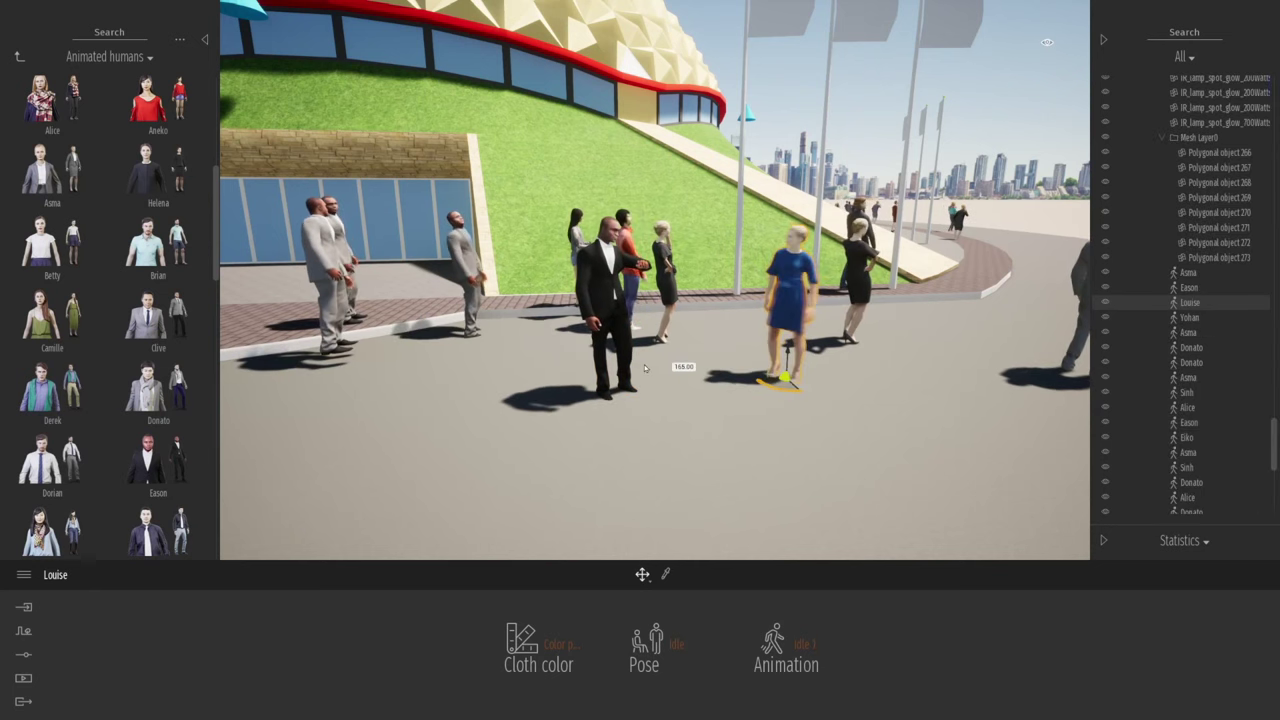
left_click_drag(779, 378, 691, 414)
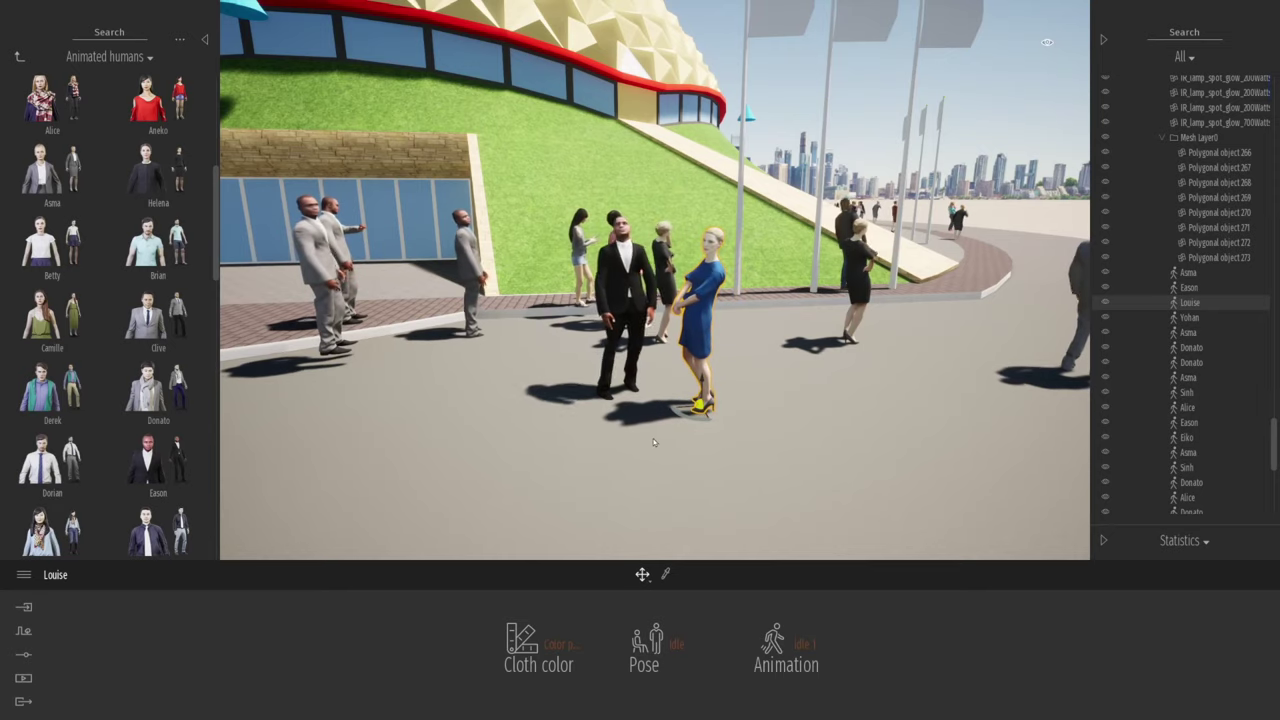
- Change the cloth color of the woman in the blue dress to Color preset 2
middle_click_drag(653, 438, 741, 433)
right_click_drag(741, 433, 700, 468)
scroll(745, 440, "up", 5)
scroll(758, 486, "down", 5)
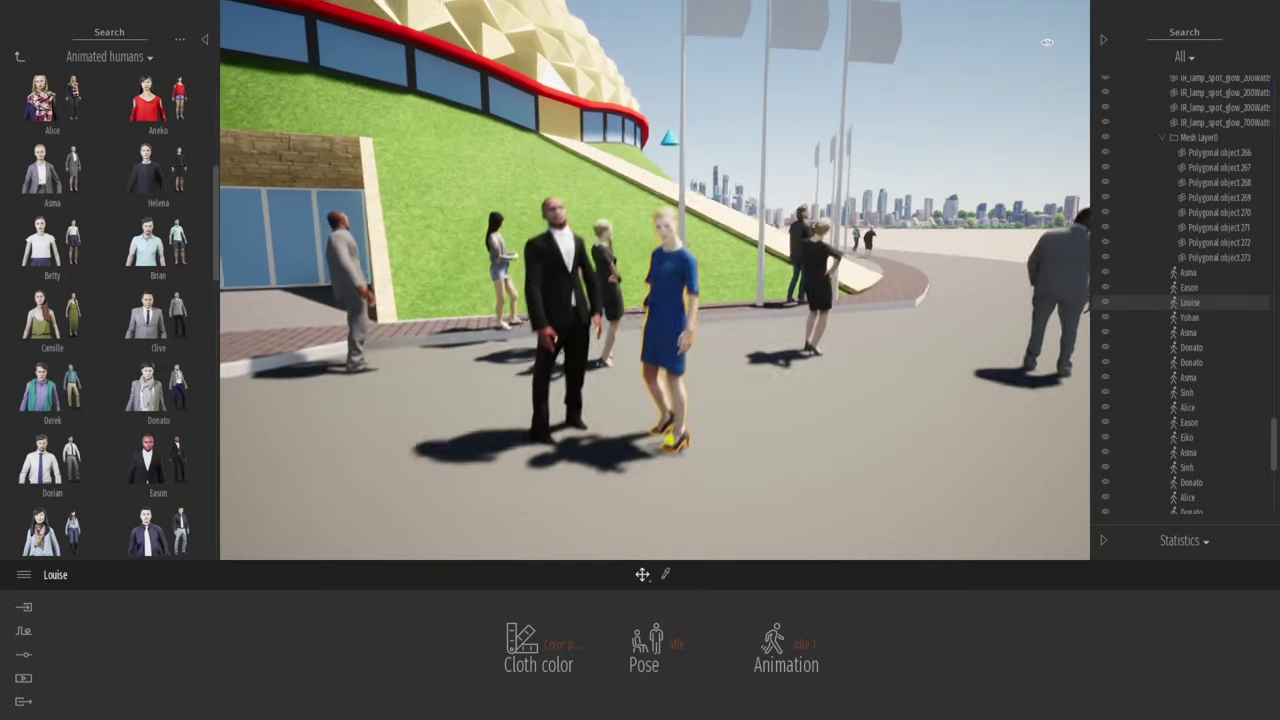
left_click(560, 644)
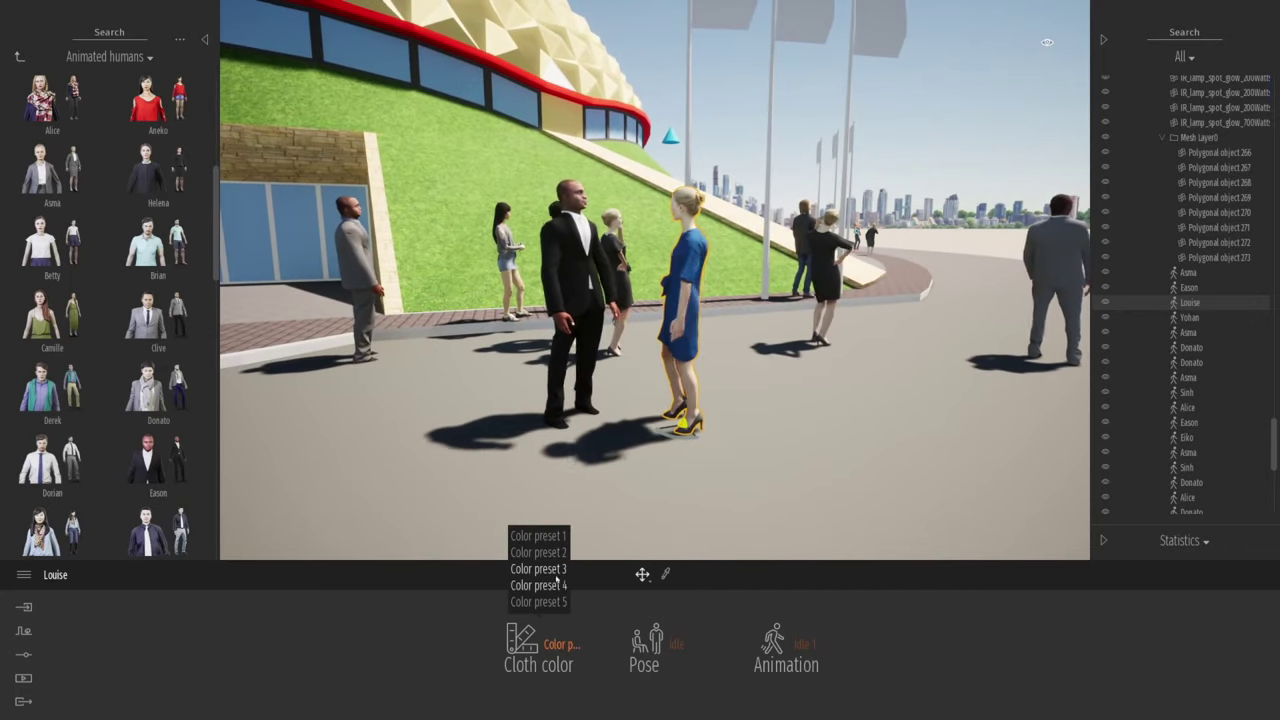
left_click(548, 552)
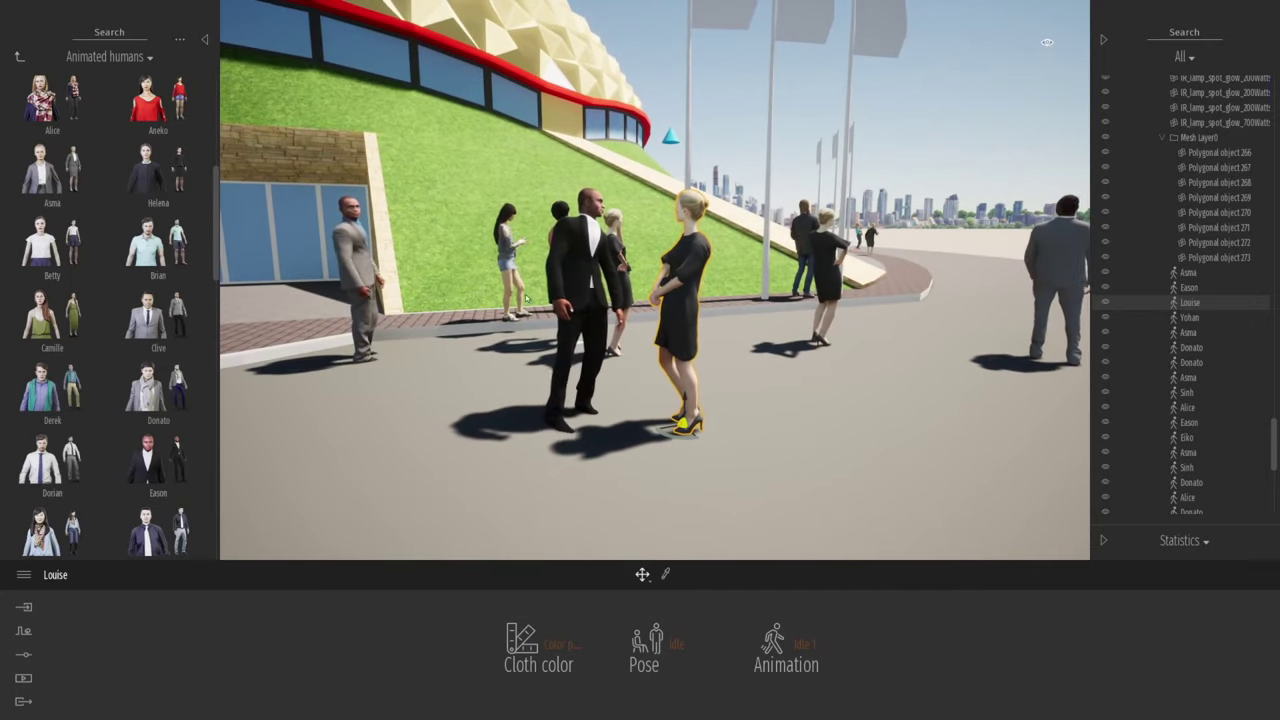
left_click(546, 648)
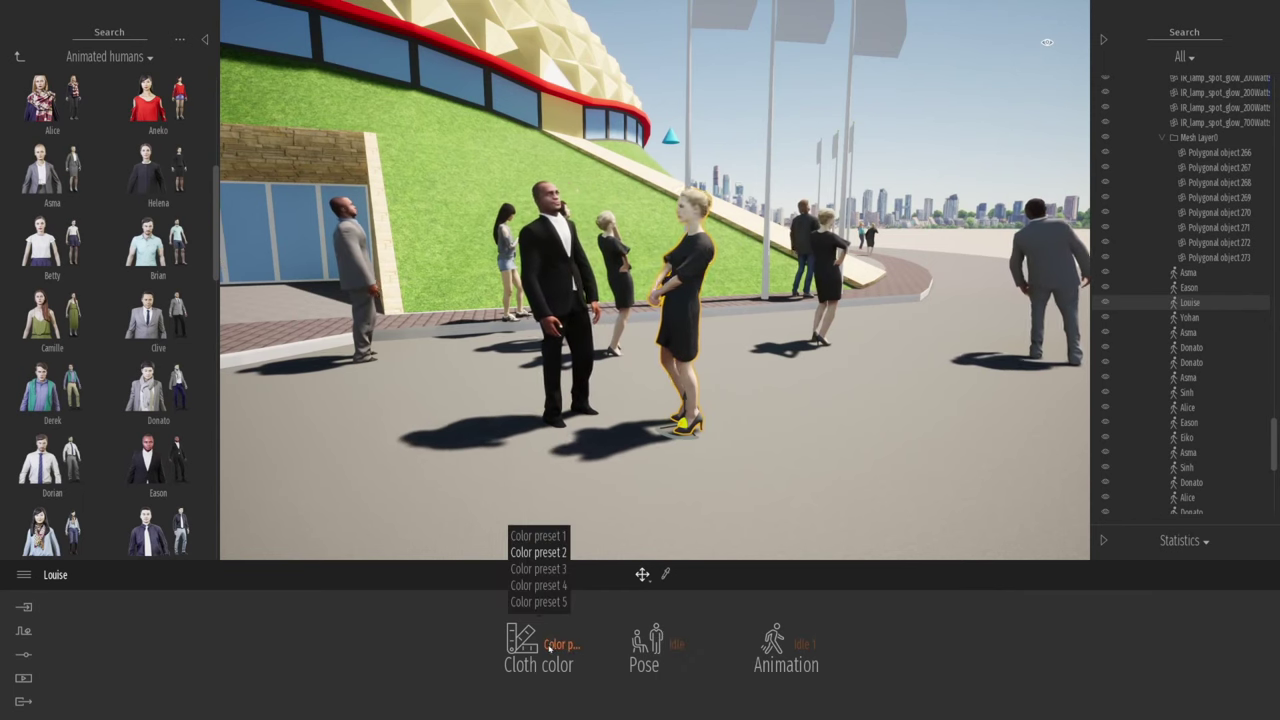
- Try the Sitting and Dancing poses on the selected Louise character and set her pose to Speaking
left_click(676, 644)
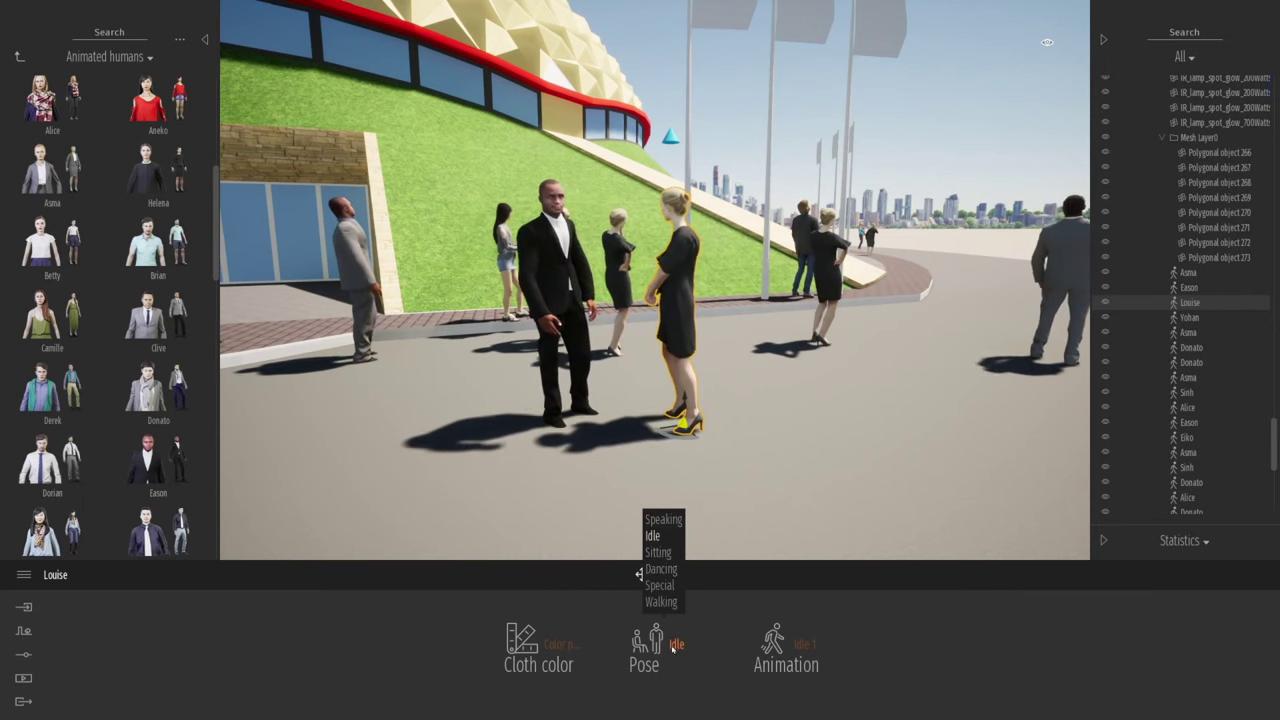
left_click(664, 519)
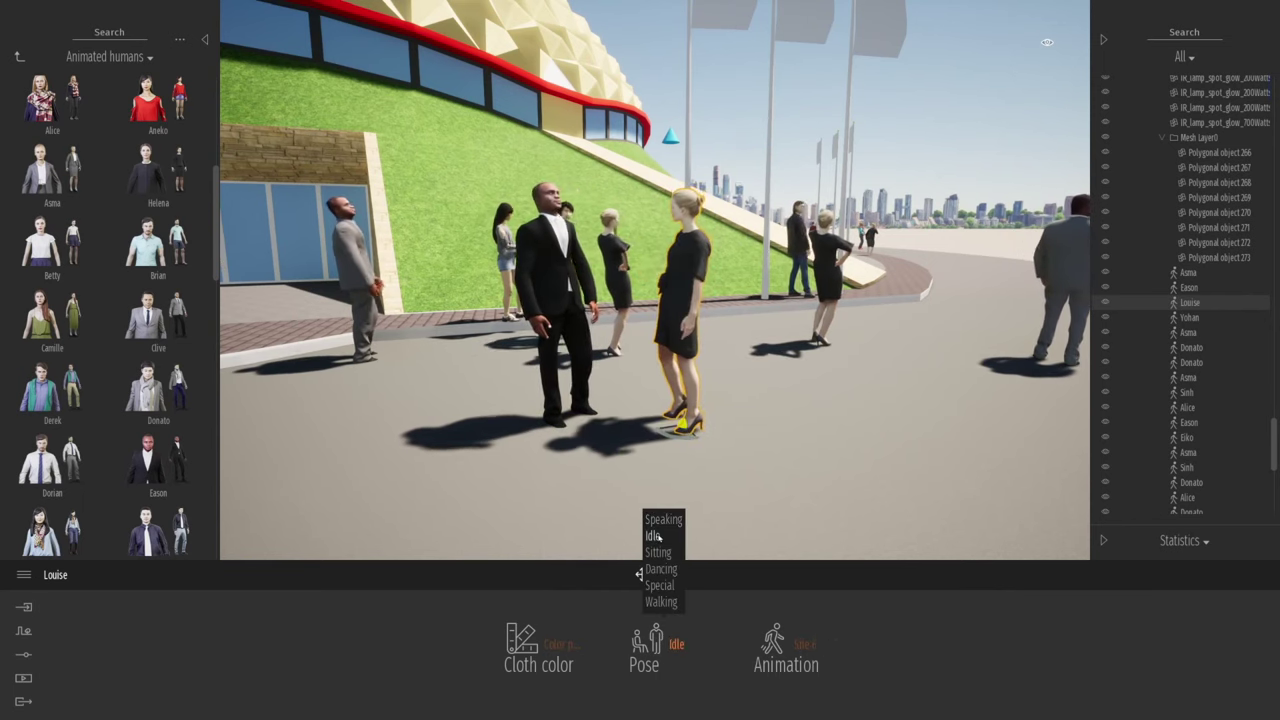
left_click(659, 552)
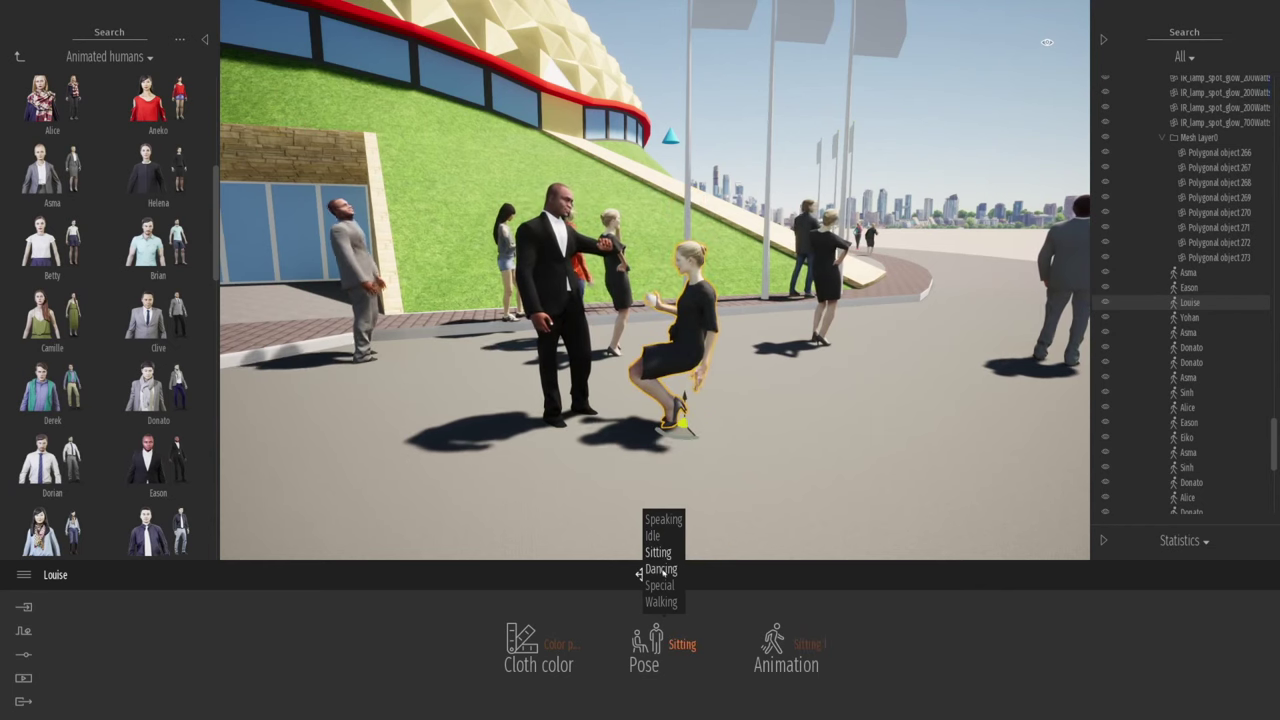
left_click(661, 569)
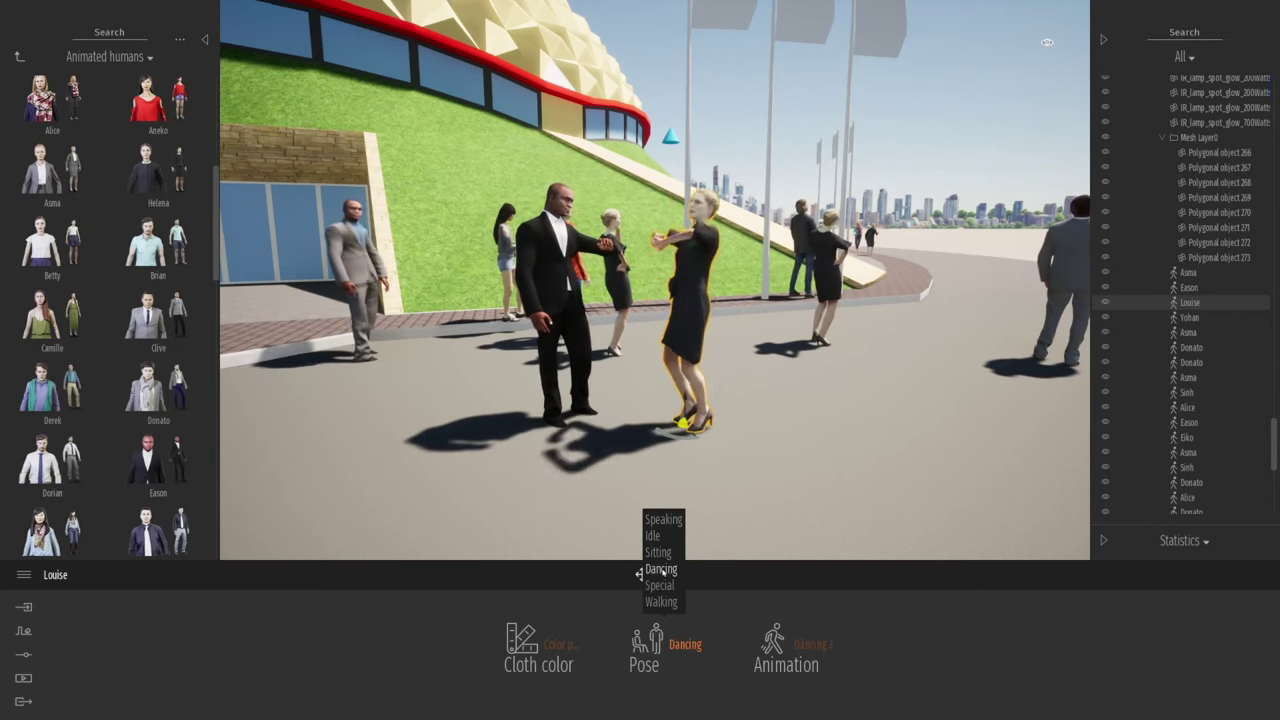
left_click(664, 519)
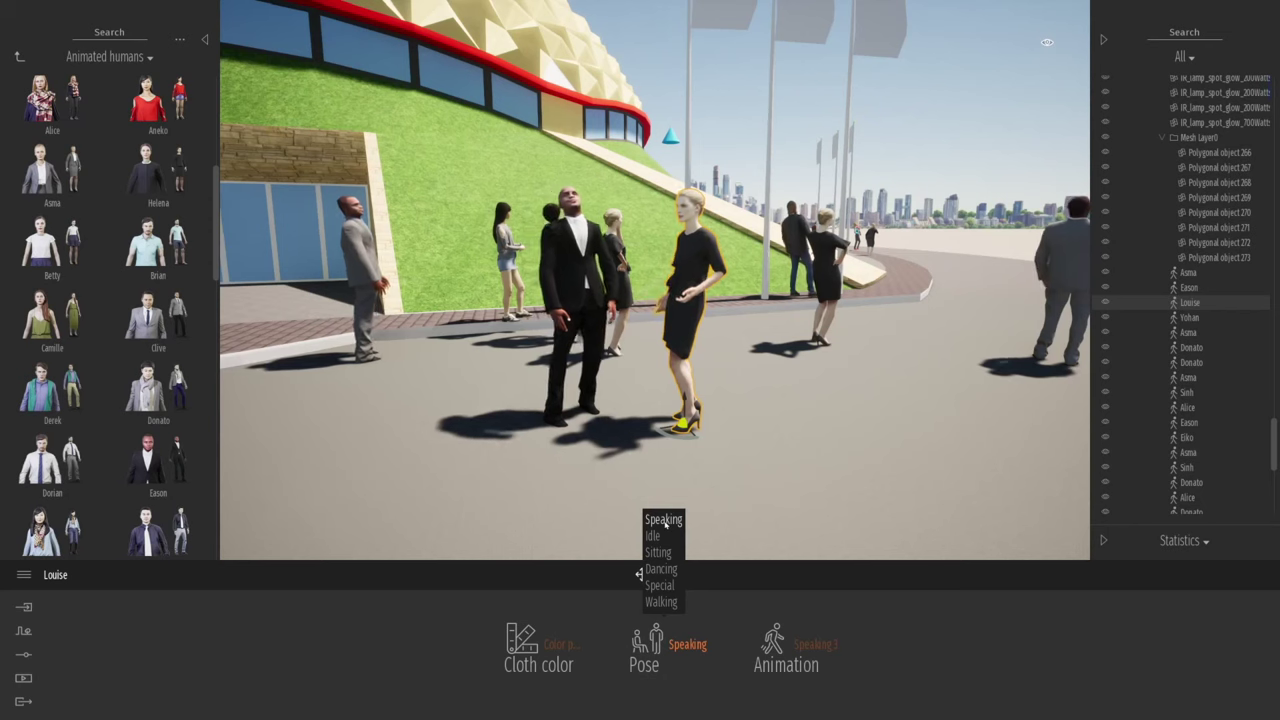
- Try the Speaking 1 animation on Louise and settle on Speaking 3
left_click(815, 644)
left_click(788, 601)
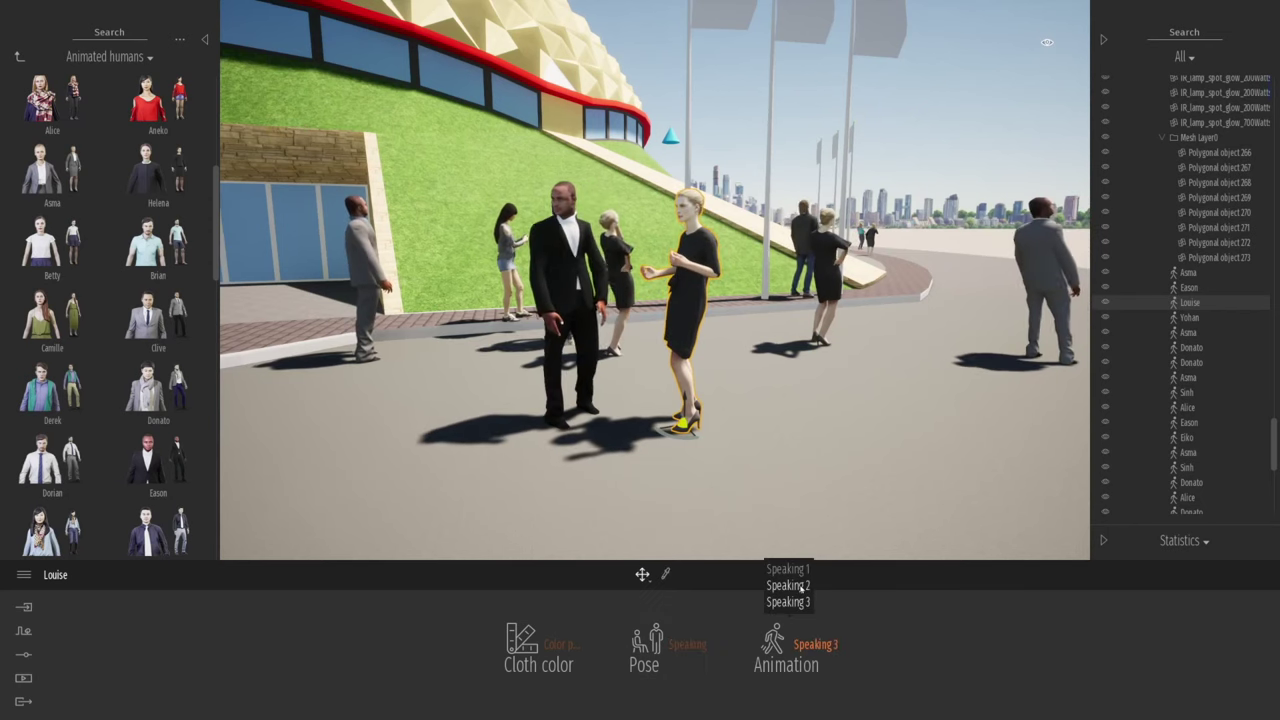
left_click(789, 569)
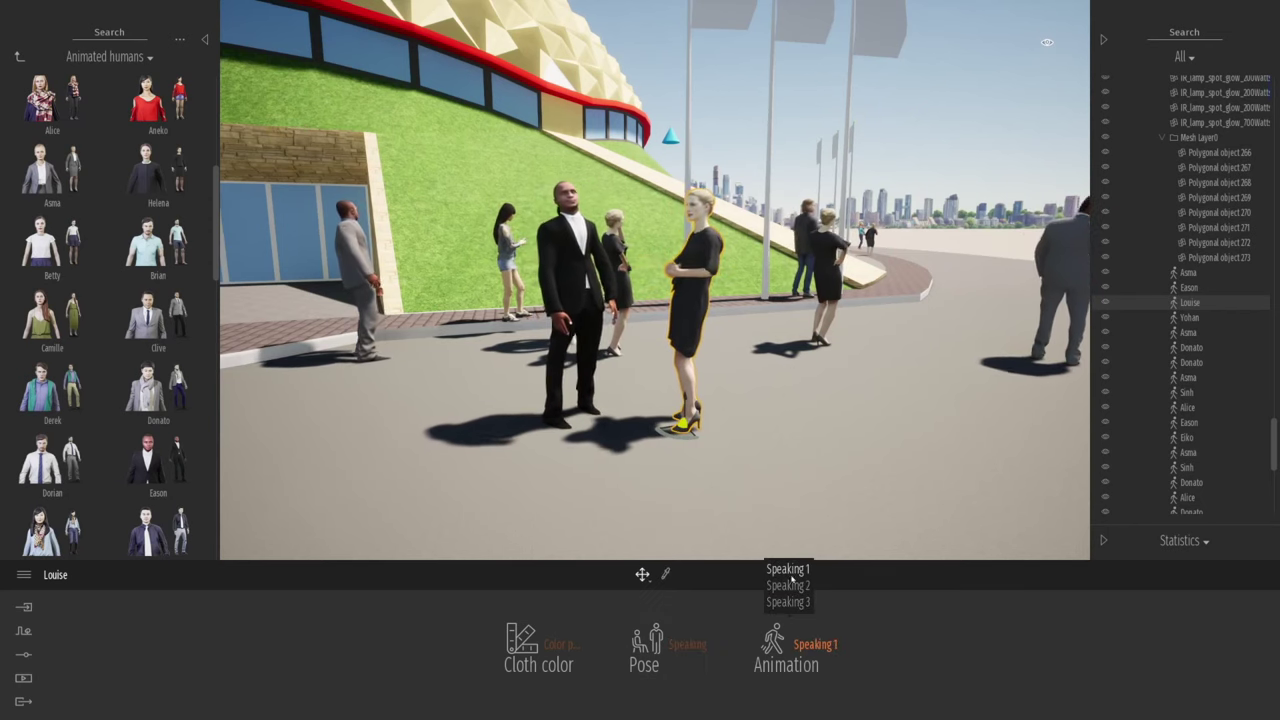
left_click(789, 602)
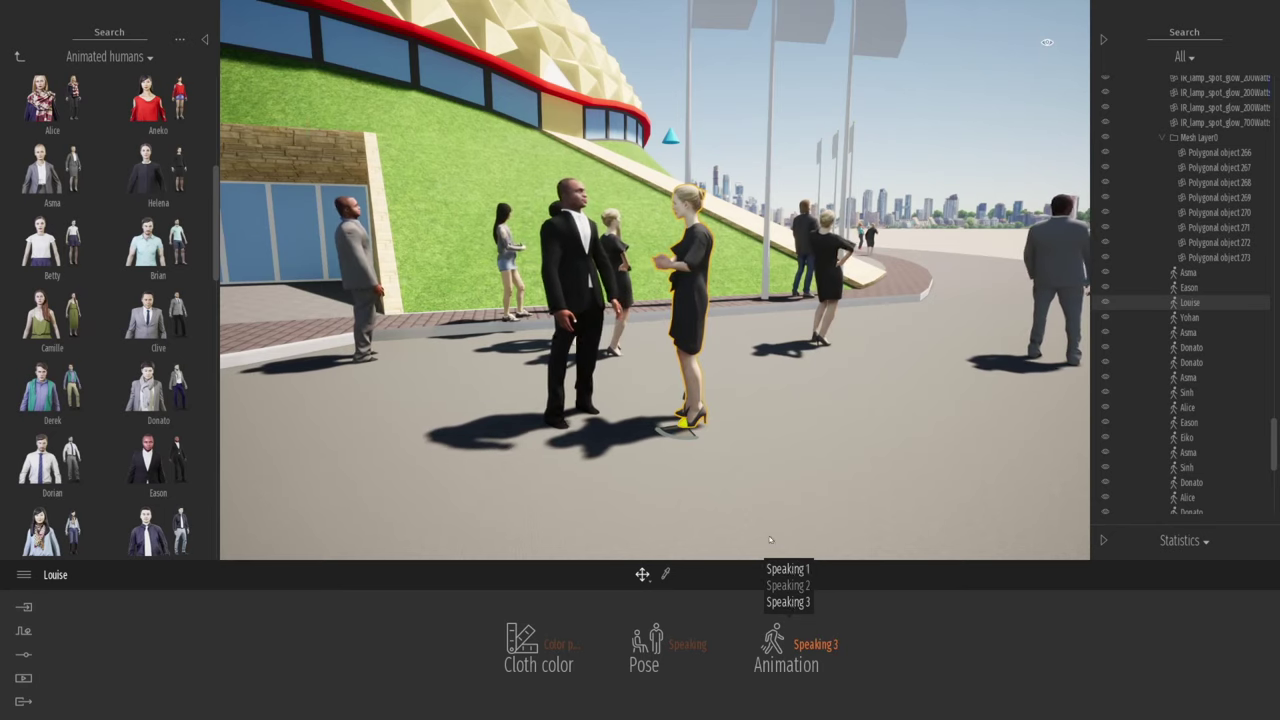
- Select the Eason character in the grey suit near the flagpoles and rotate him
key("w")
key("d")
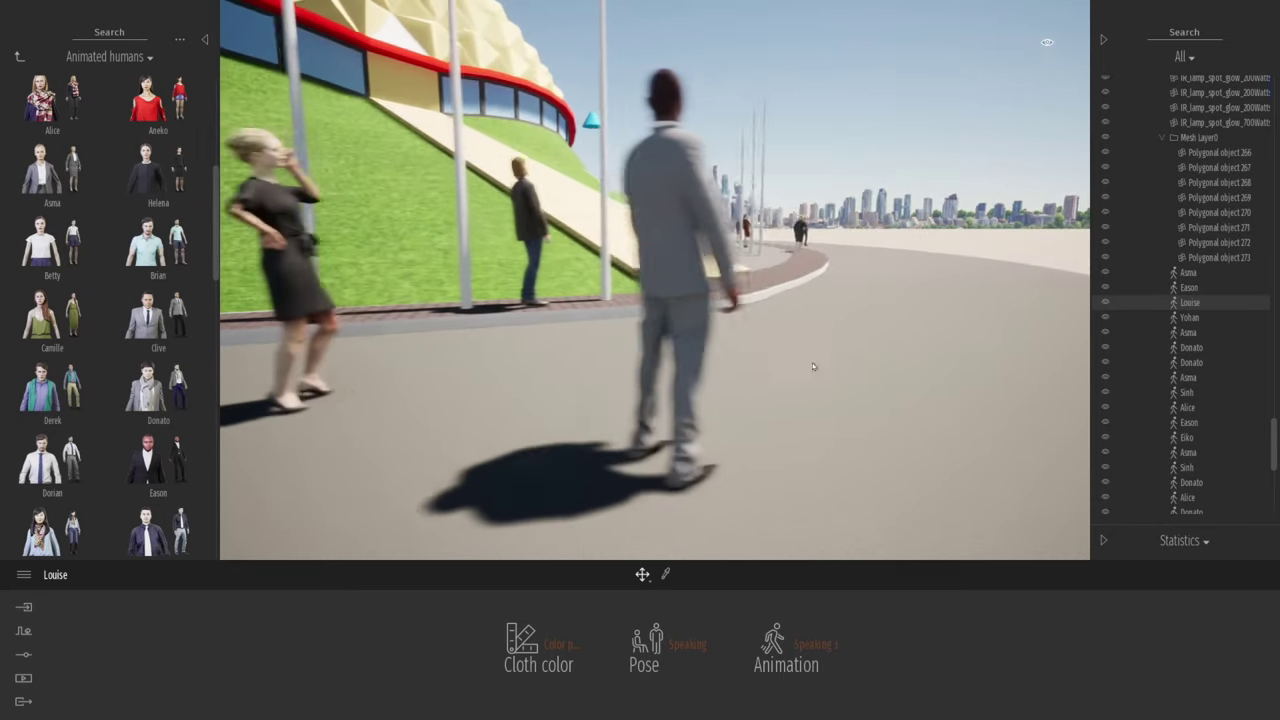
left_click(578, 482)
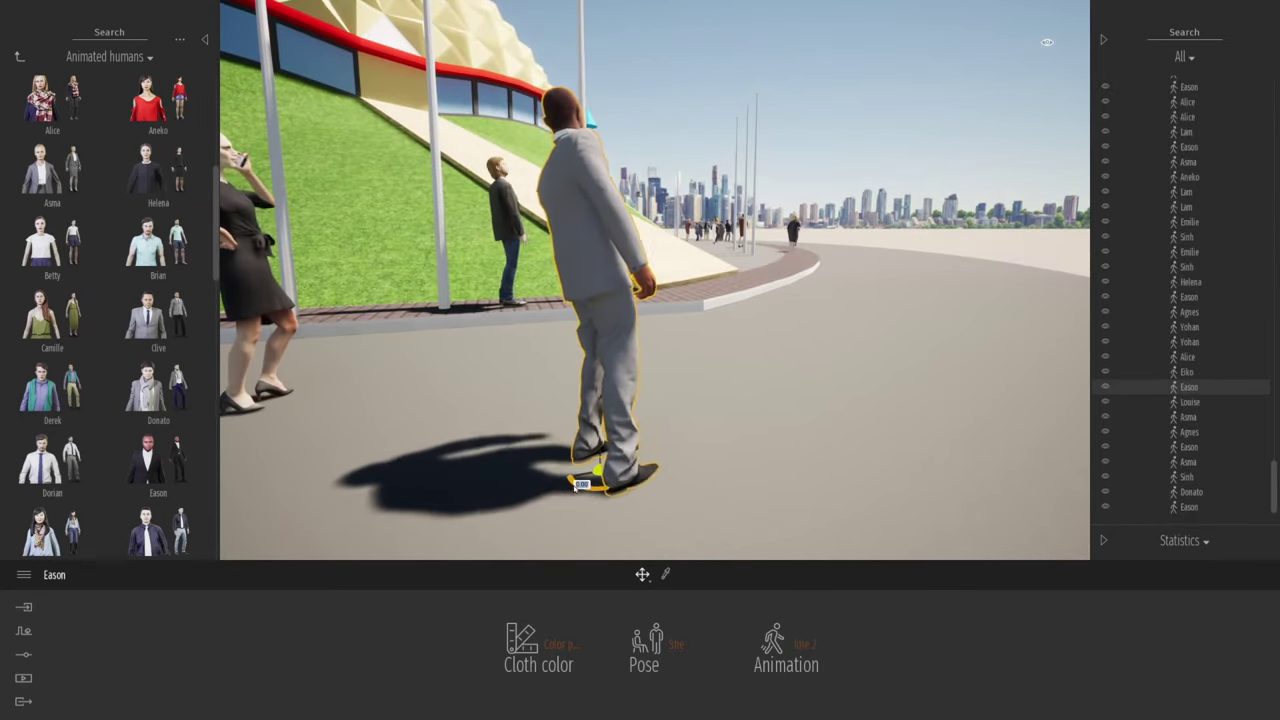
left_click_drag(575, 488, 676, 488)
left_click_drag(572, 482, 421, 447)
key("a")
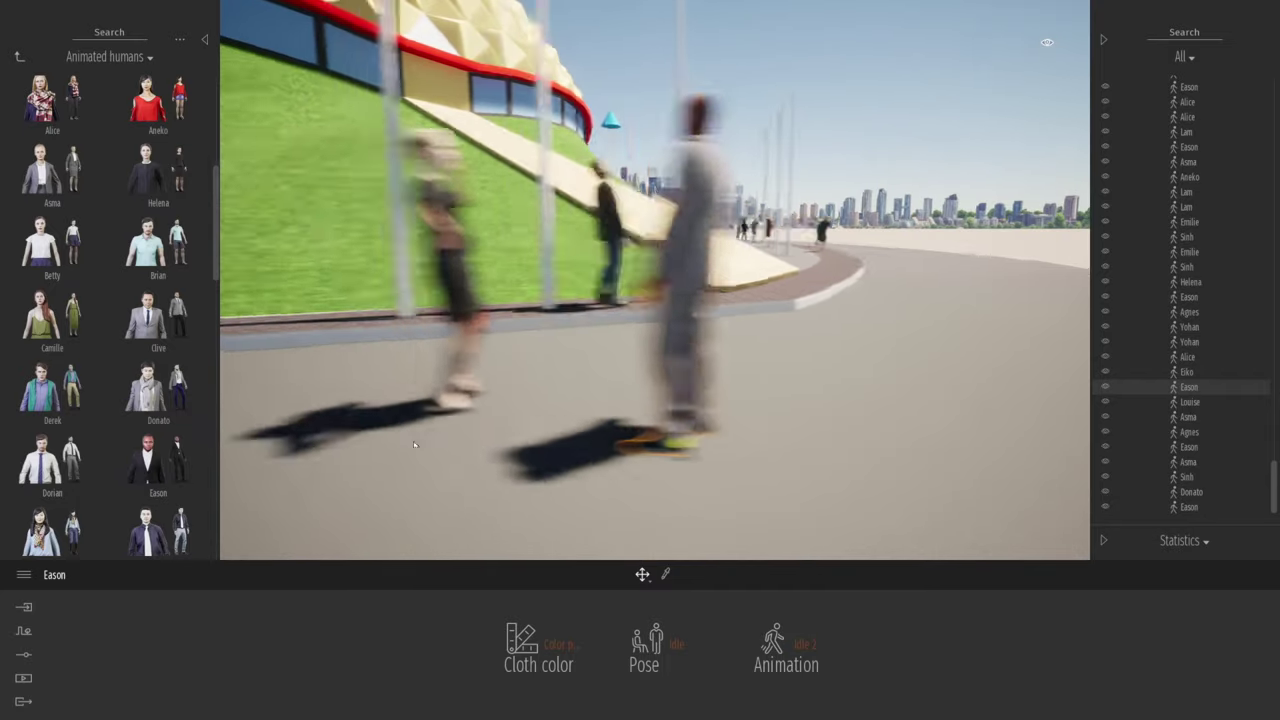
- Rotate the phoning Louise next to the man in the red shirt by -180 degrees so she faces him
right_click_drag(790, 245, 803, 303)
key("s")
key("w")
right_click_drag(676, 299, 597, 640)
key("w")
key("e")
key("q")
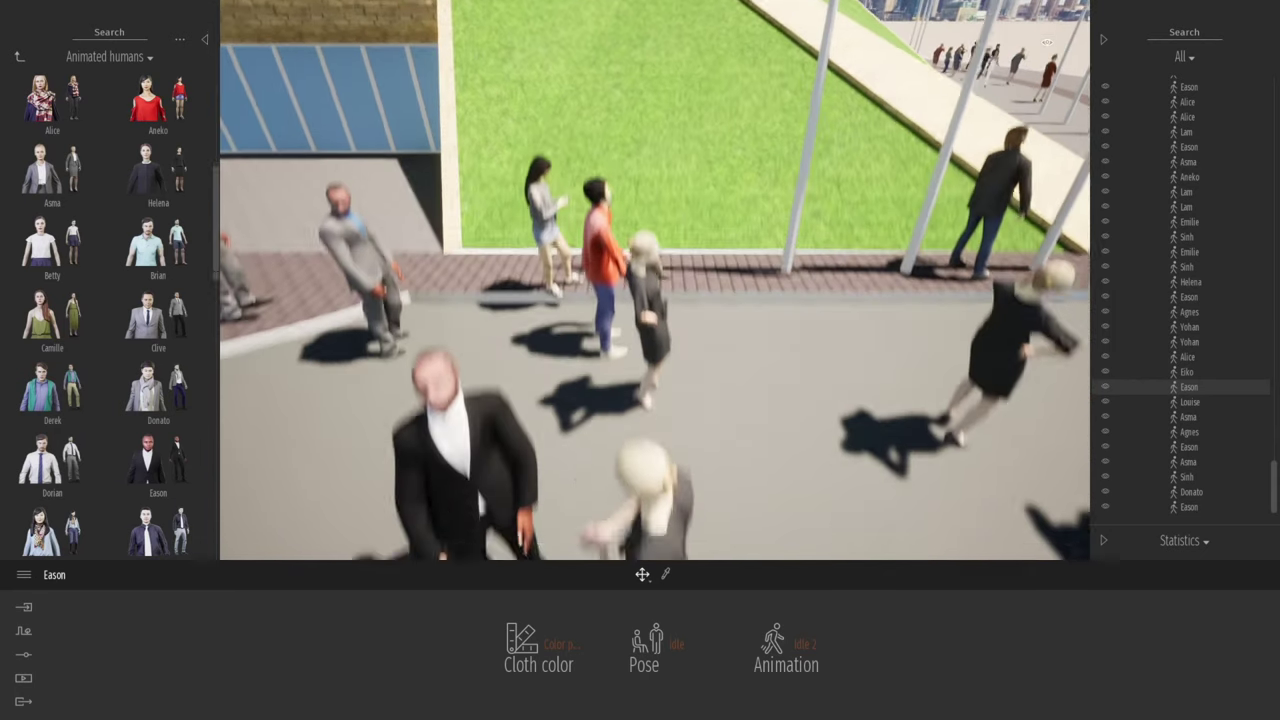
left_click(670, 358)
left_click_drag(670, 358, 870, 283)
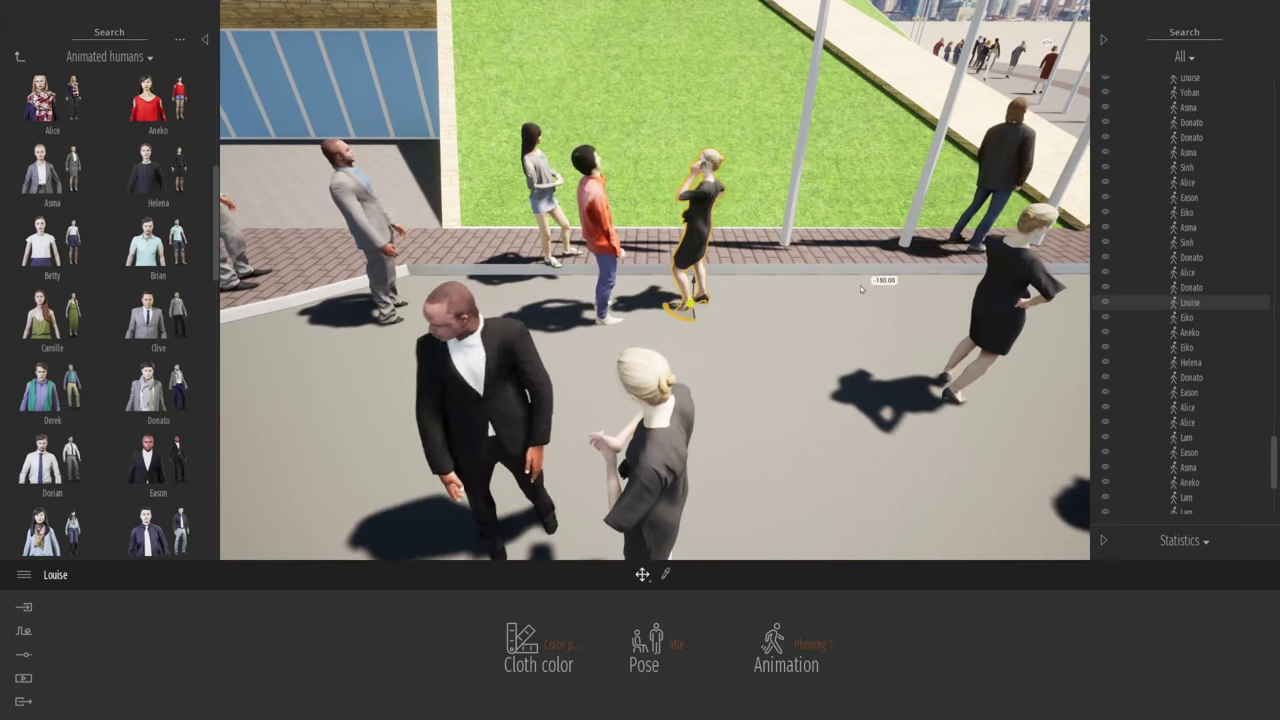
- Move Aneko from the brick walkway up onto the grass slope beside the entrance and undo her last rotation
left_click(554, 250)
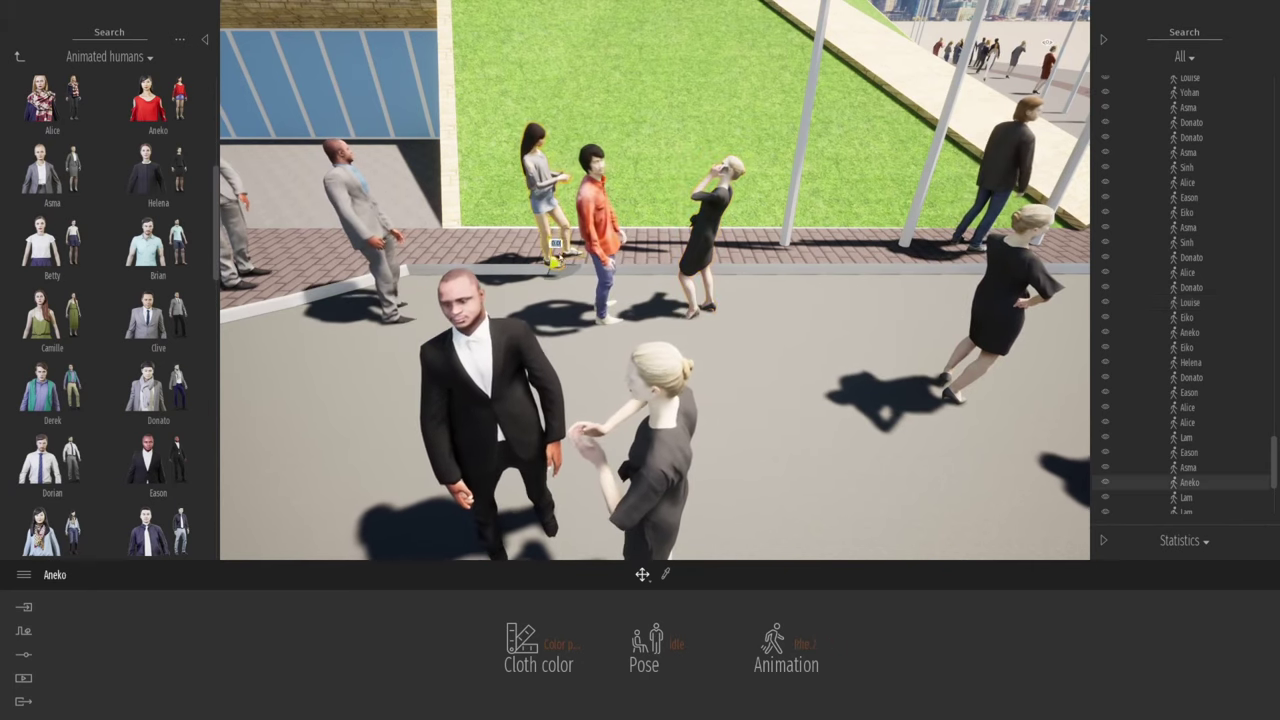
left_click_drag(554, 250, 649, 268)
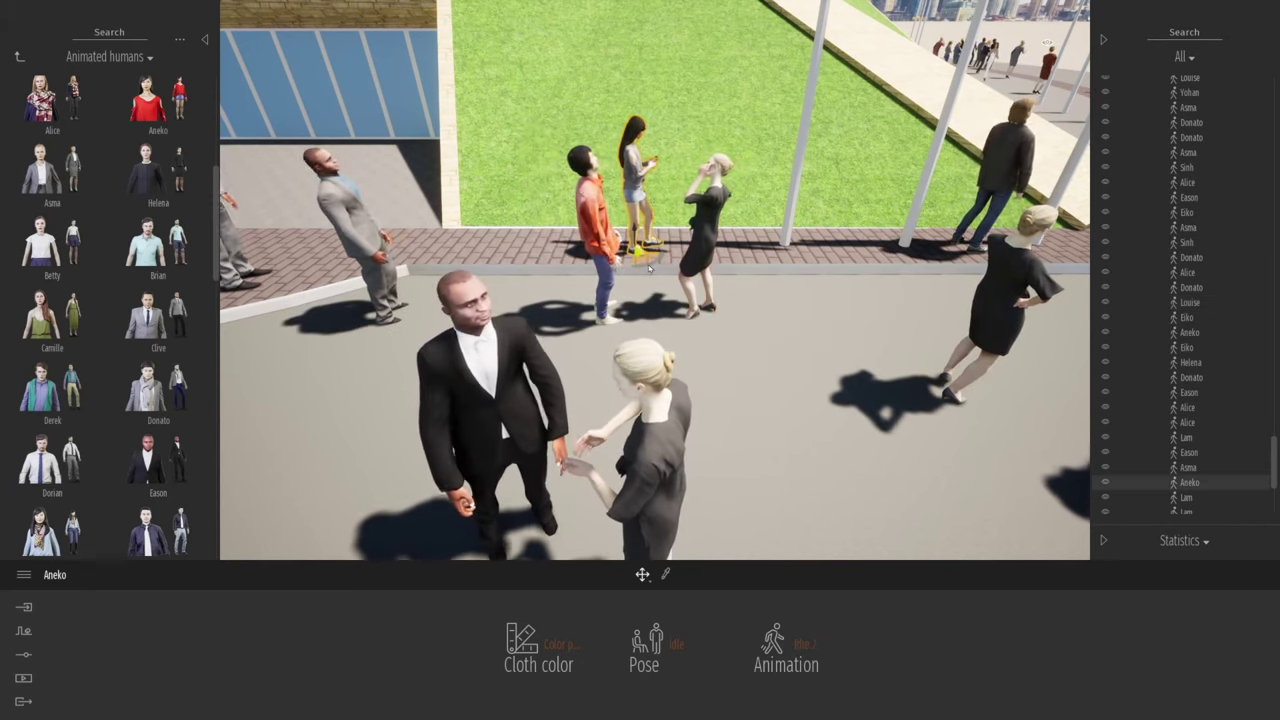
middle_click_drag(649, 268, 655, 320)
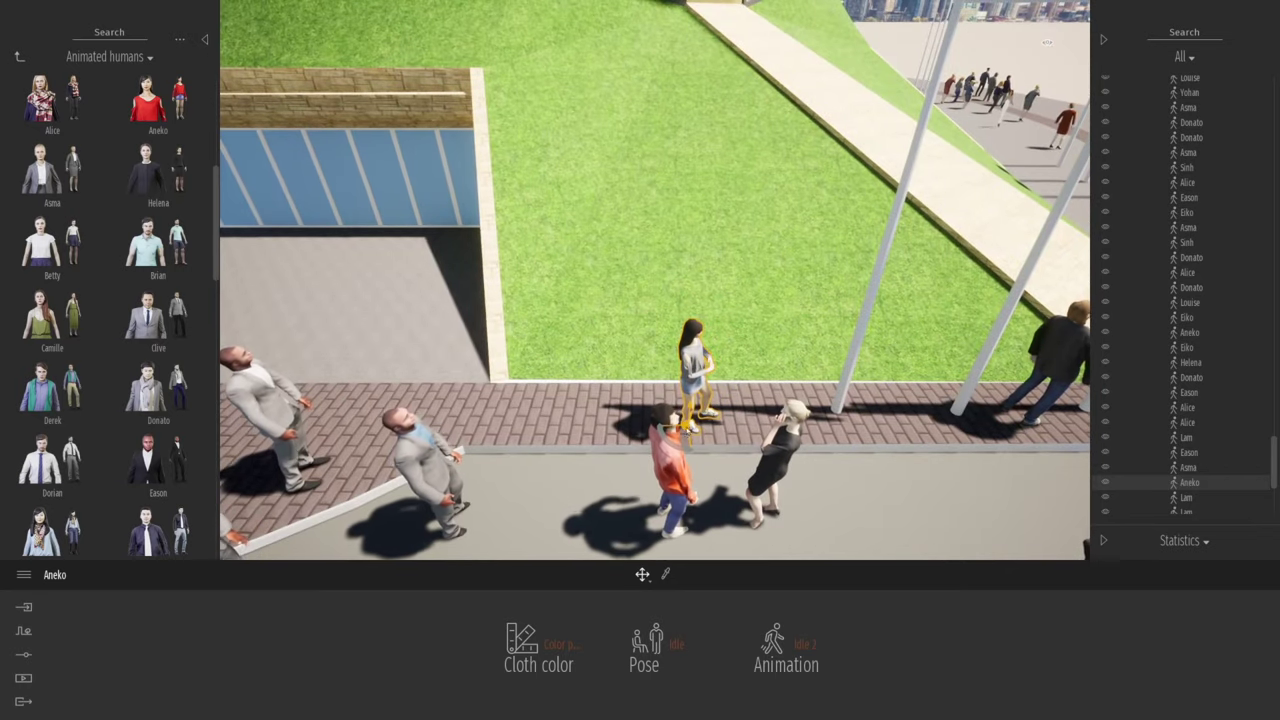
left_click_drag(681, 439, 709, 418)
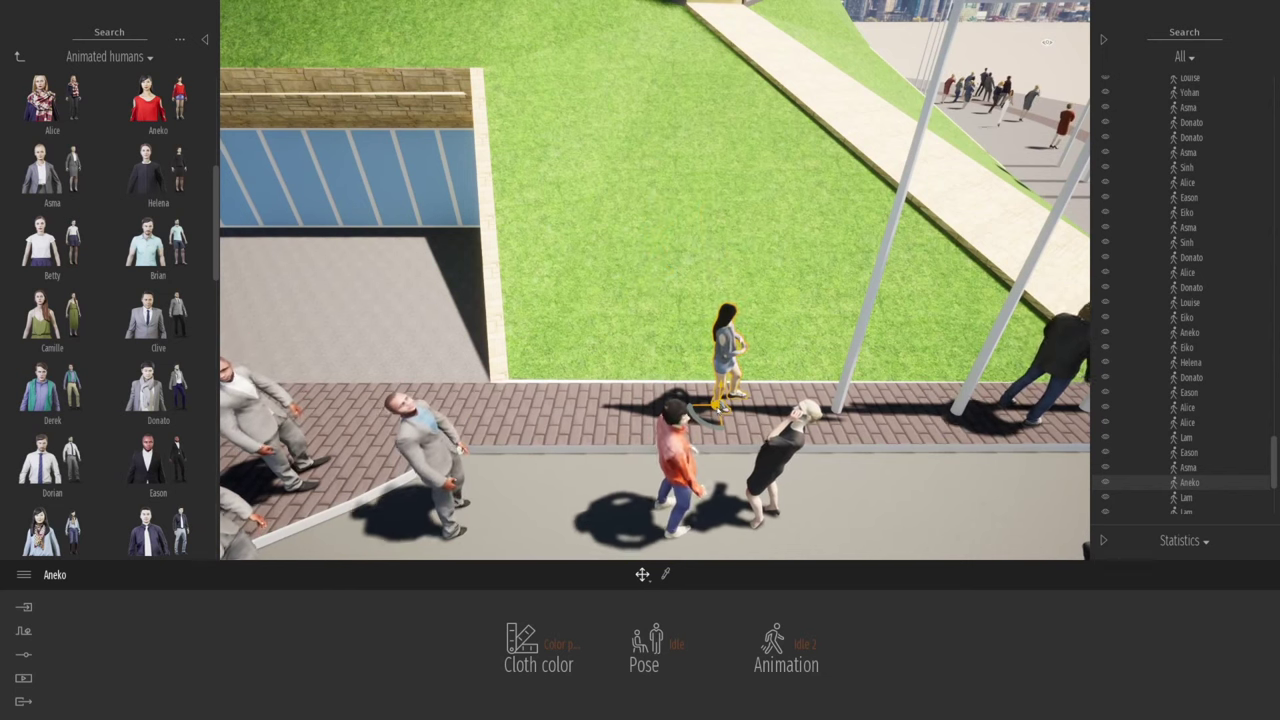
mouse_move(718, 405)
left_mouse_down()
mouse_move(638, 168)
mouse_move(712, 167)
left_mouse_up()
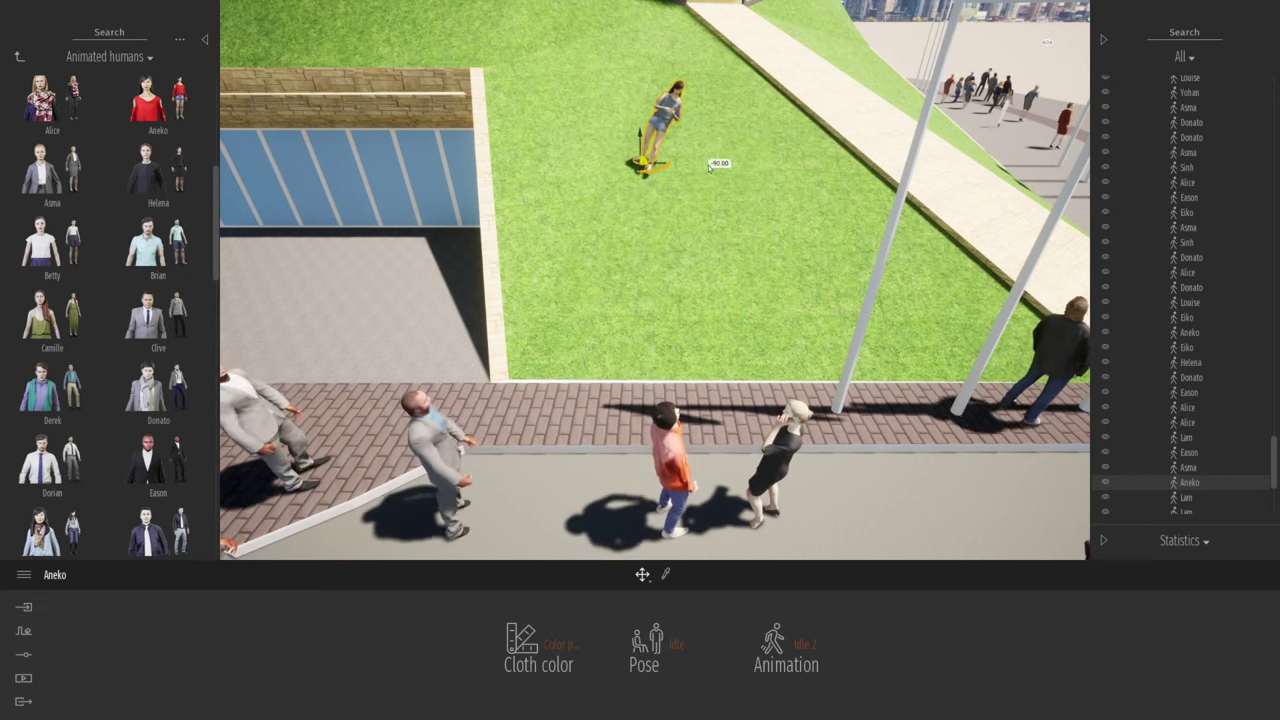
key("ctrl+z")
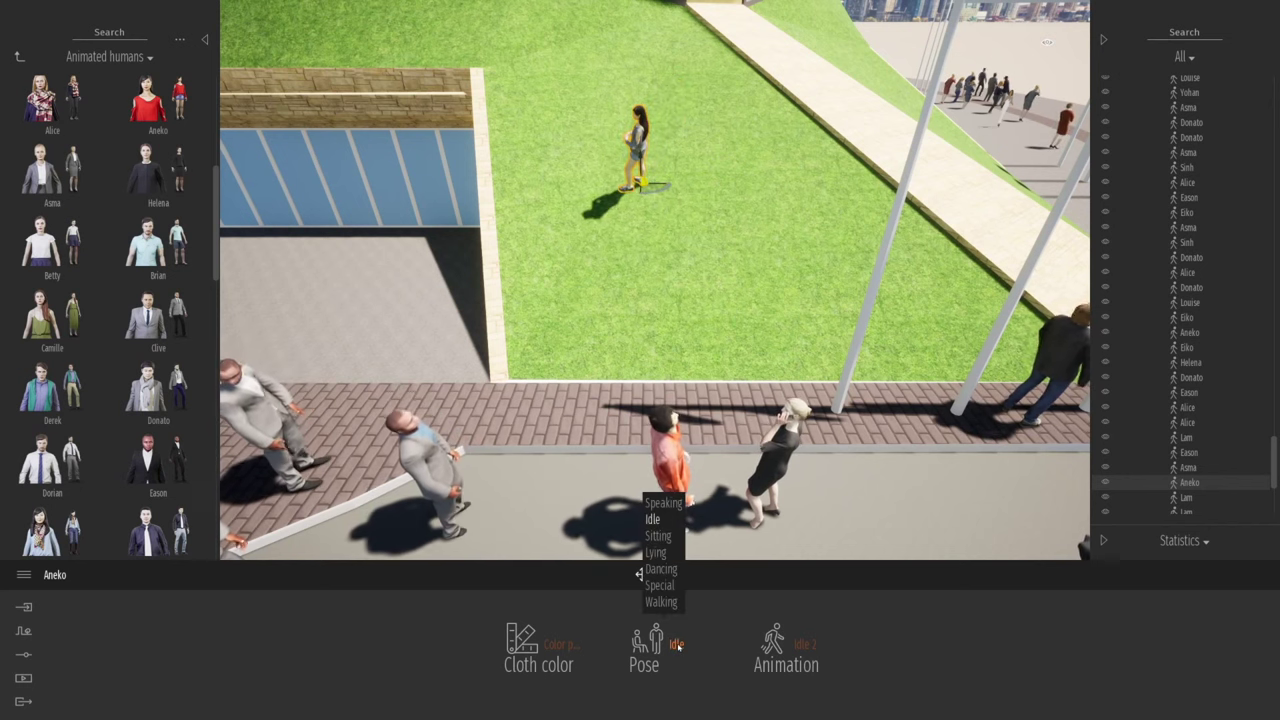
- Try the Sitting pose on Aneko, settle on Lying, and shift her across the grass toward the stone walkway
left_click(658, 536)
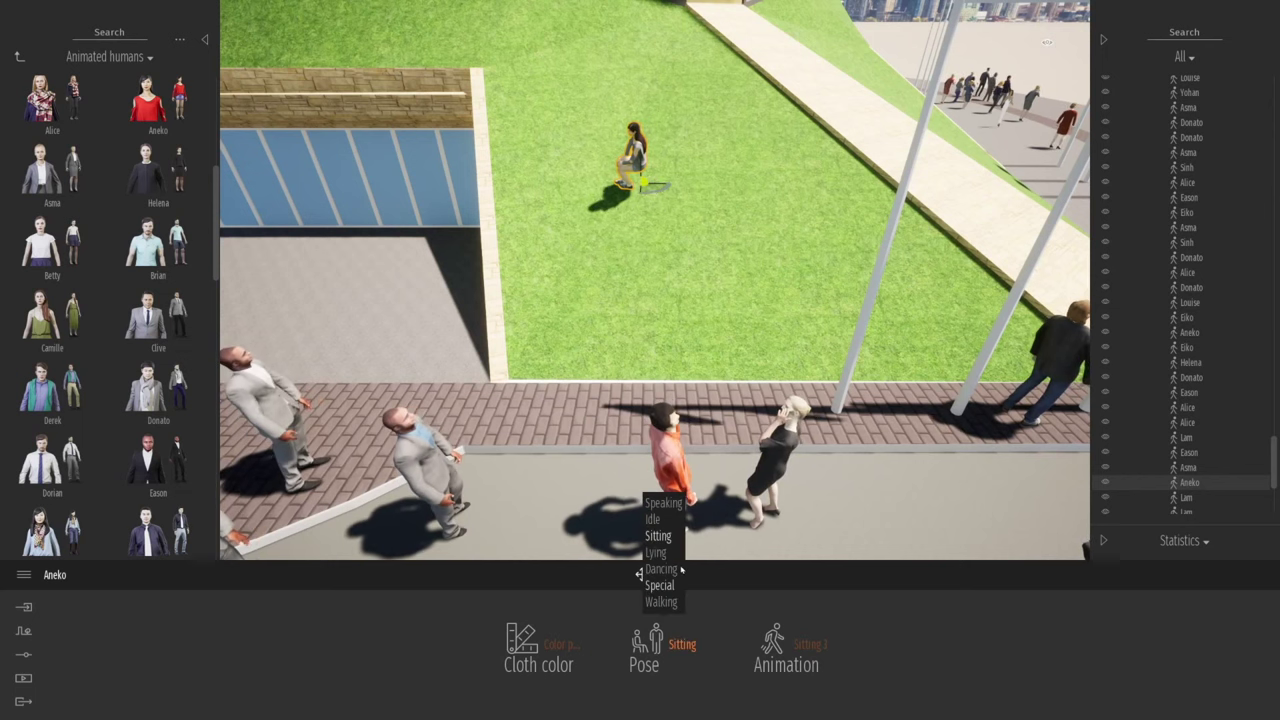
left_click(657, 552)
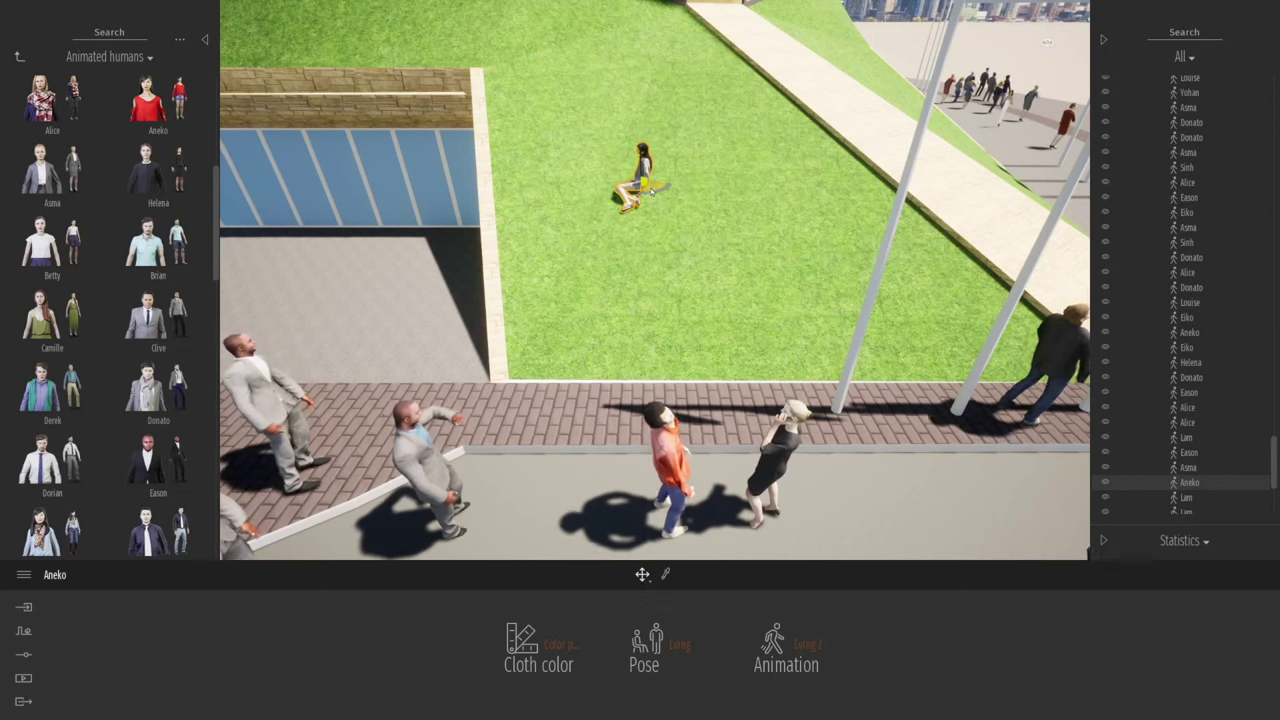
left_click_drag(648, 186, 737, 198)
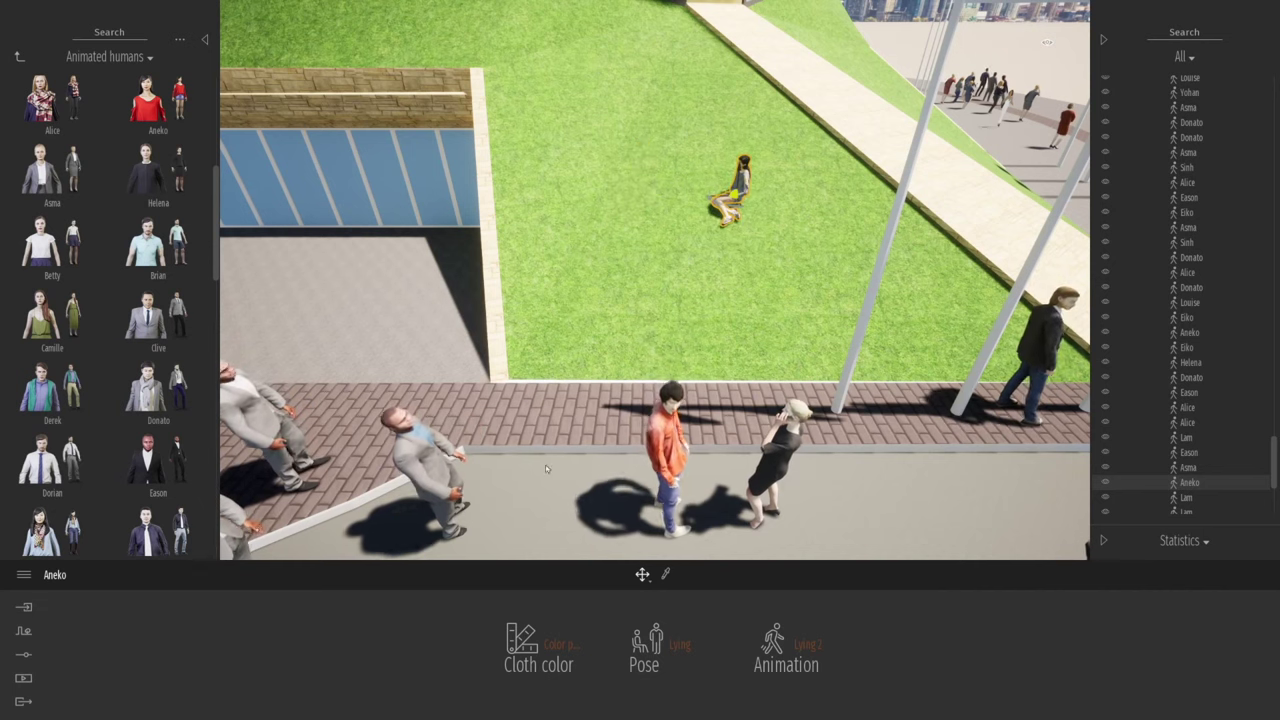
- Move Yohan from beside the flagpoles onto the grass next to Aneko and set his pose to Lying
left_click(430, 468)
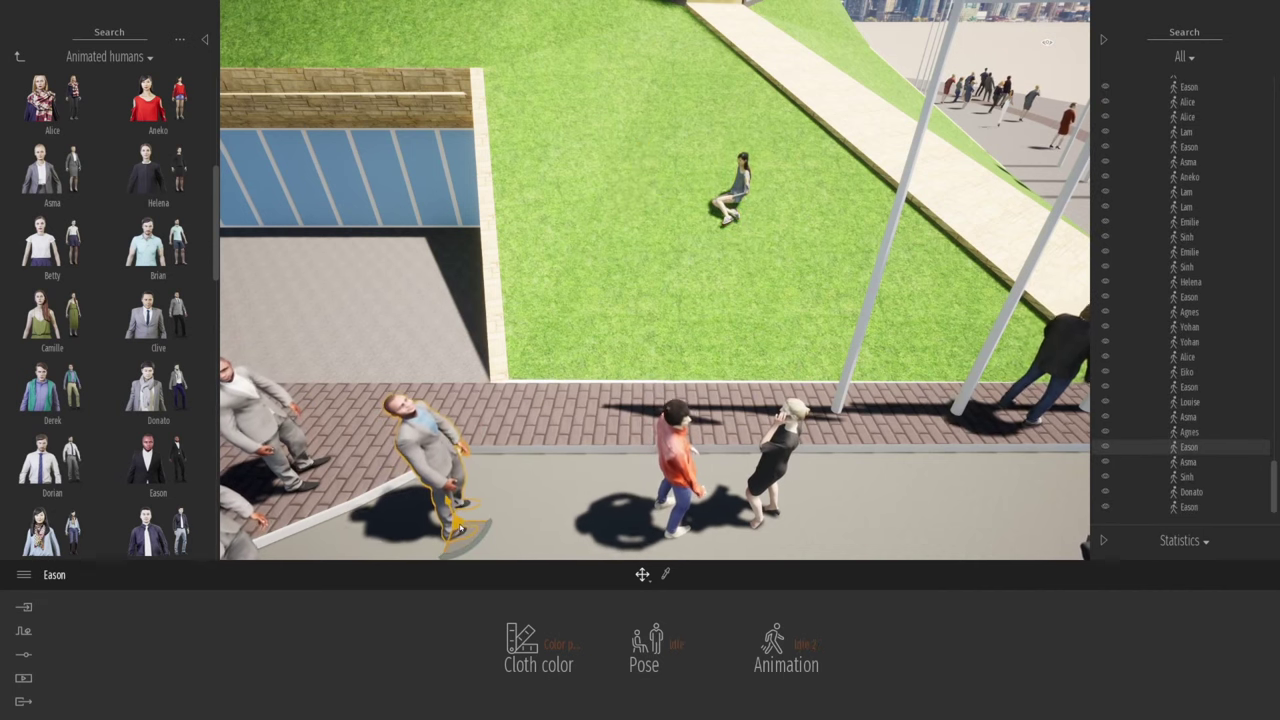
left_click(1053, 376)
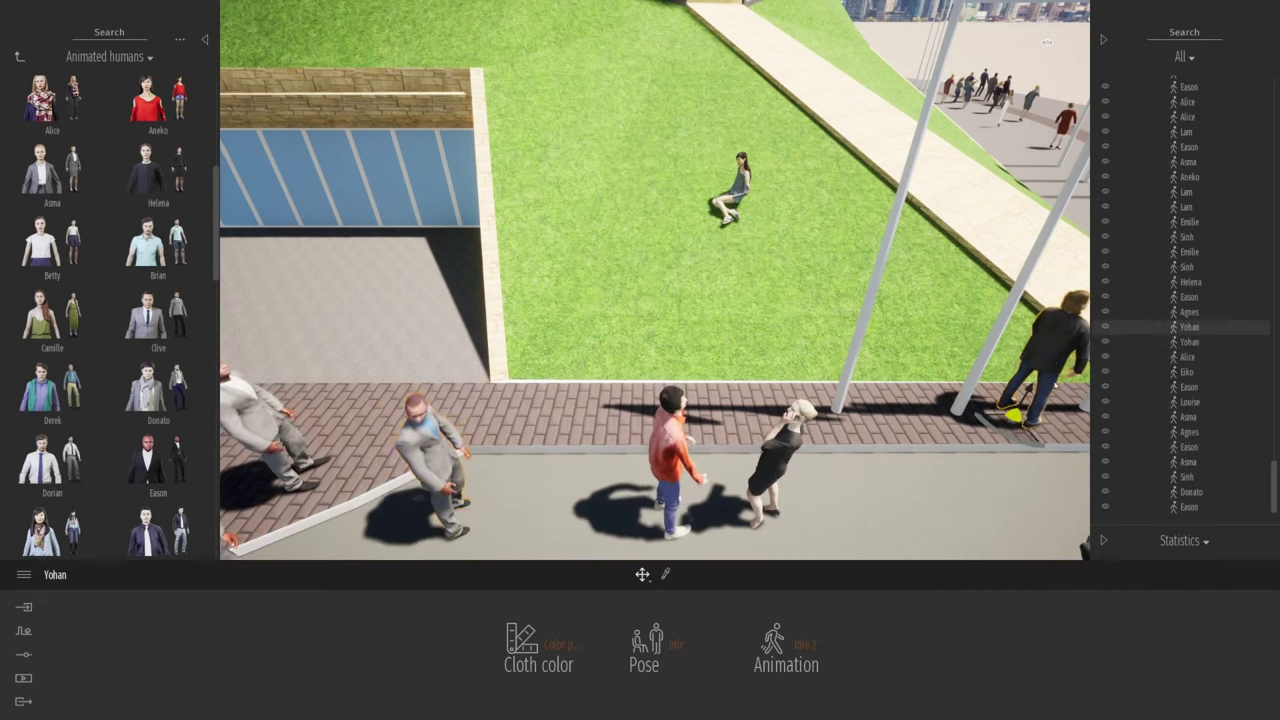
left_click_drag(1016, 425, 688, 218)
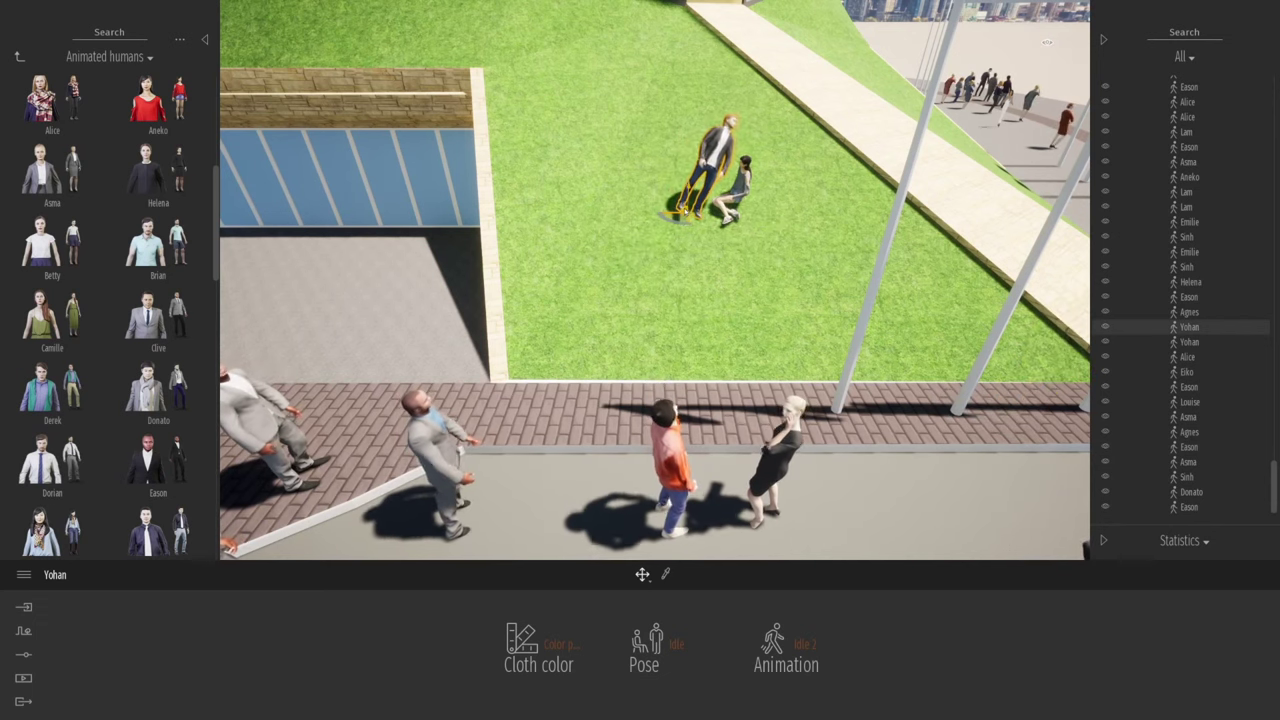
left_click(676, 644)
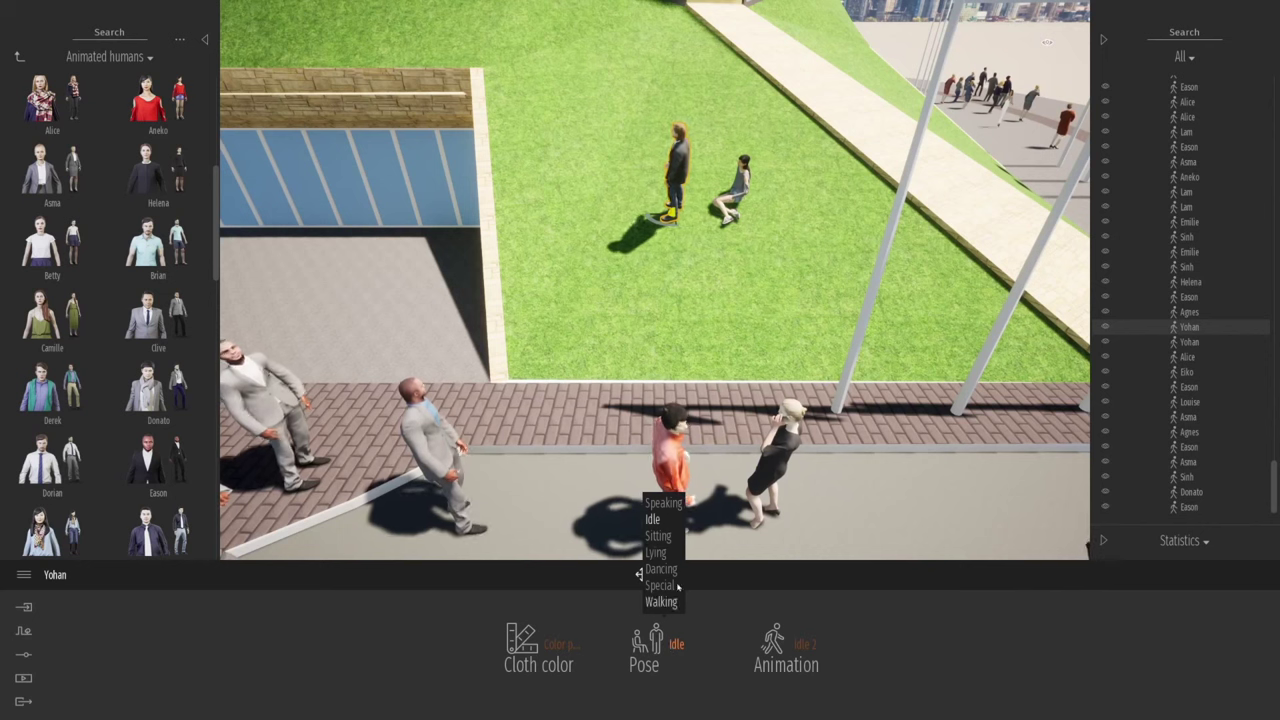
left_click(656, 552)
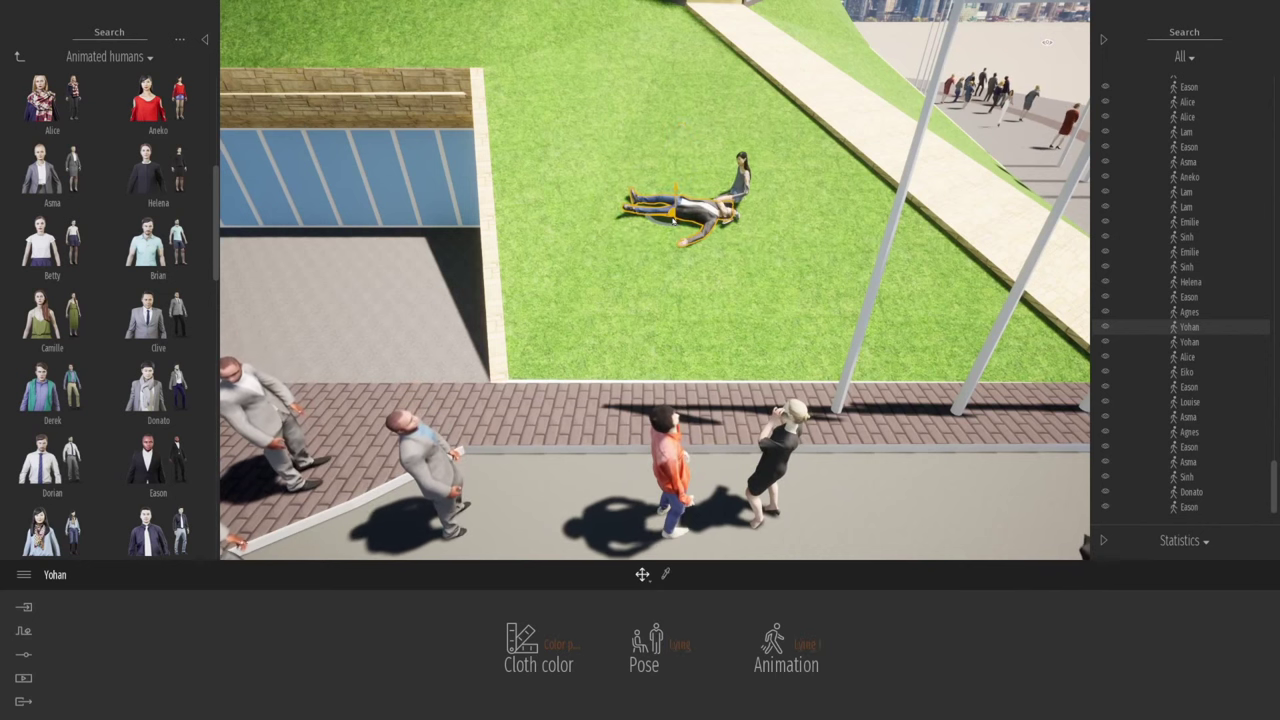
- Reposition the lying Yohan on the grass slope so he rests just below Aneko without overlapping her
left_click_drag(658, 246, 741, 234)
left_click_drag(660, 245, 650, 205)
left_click(651, 204)
left_click(652, 188)
left_click_drag(650, 187, 734, 255)
- Identify the flagpole nearest the stadium entrance by hiding and showing its object, BF Layer0
right_click_drag(609, 301, 640, 405)
left_click(710, 160)
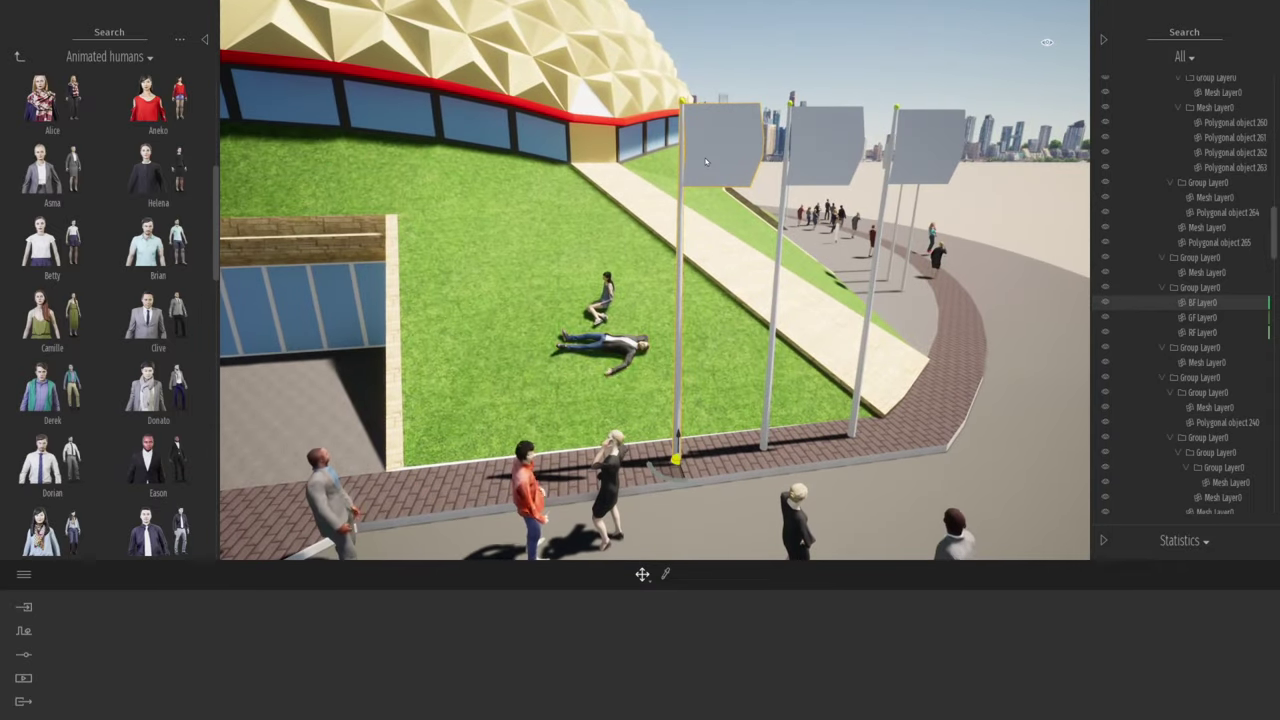
left_click(1105, 302)
left_click(1105, 302)
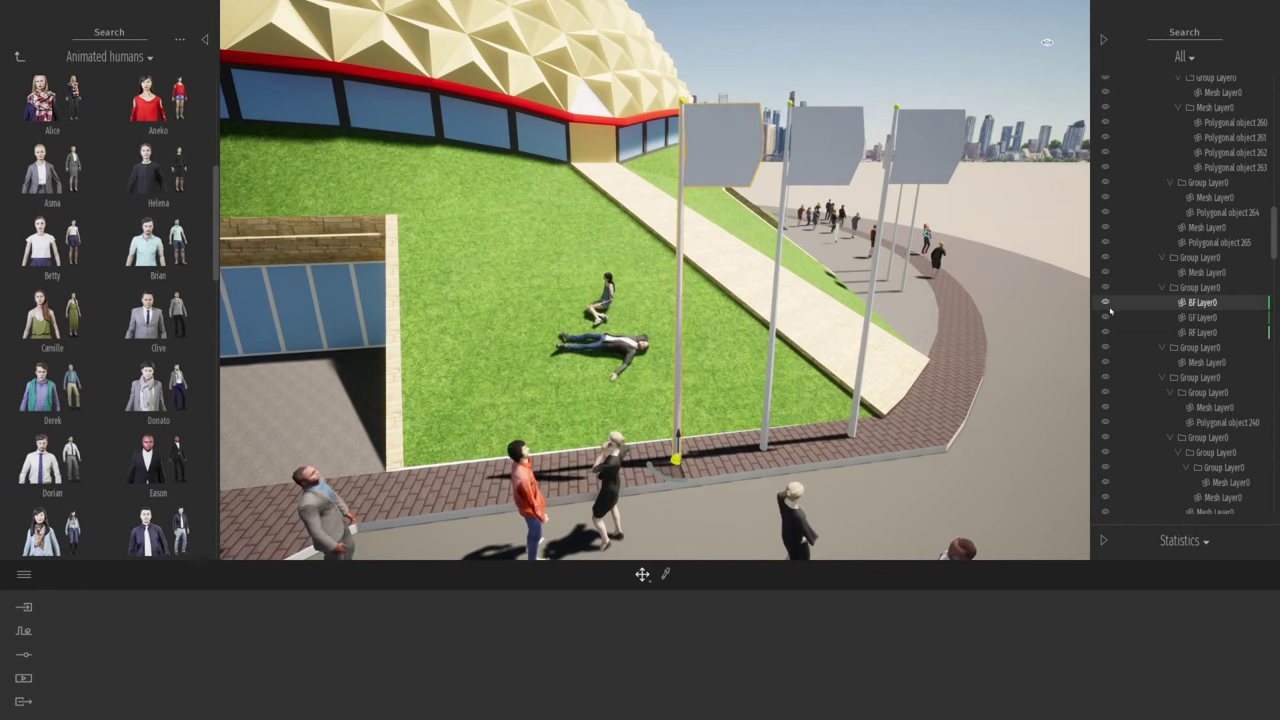
- Replace the flagpole object BF Layer0 with a Flag Post from the library's city flag objects
left_click(16, 57)
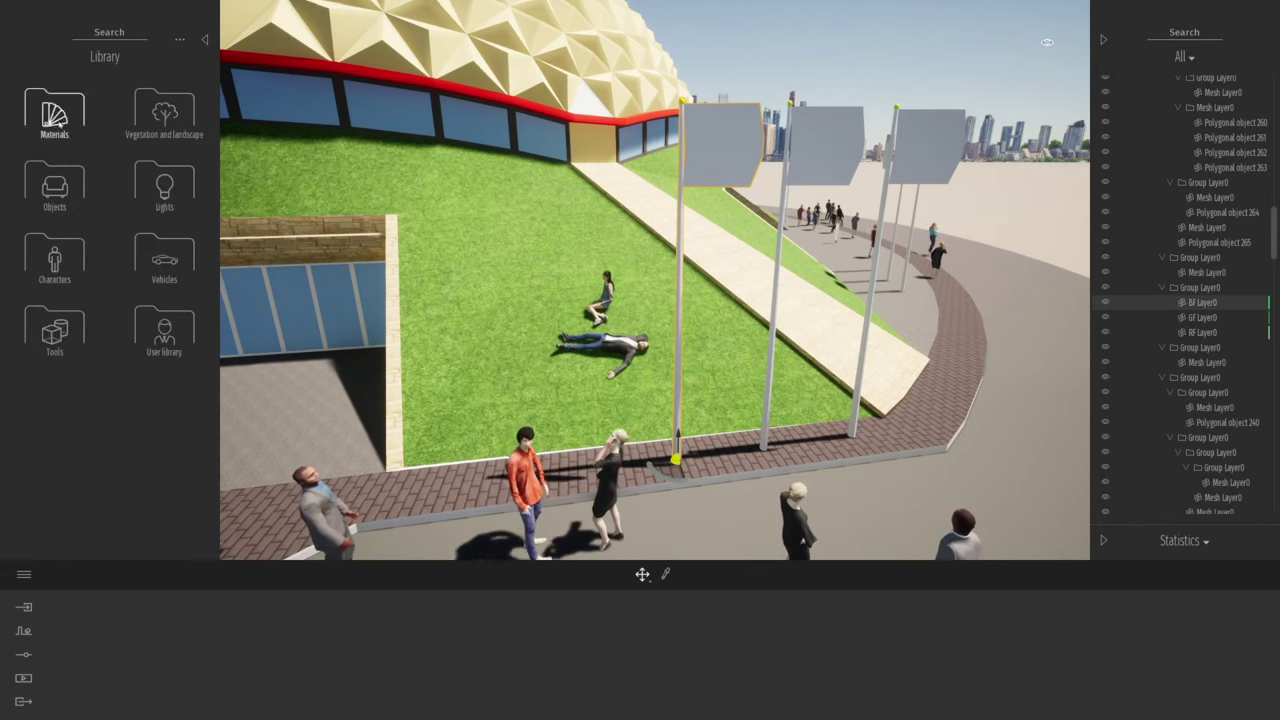
left_click(54, 186)
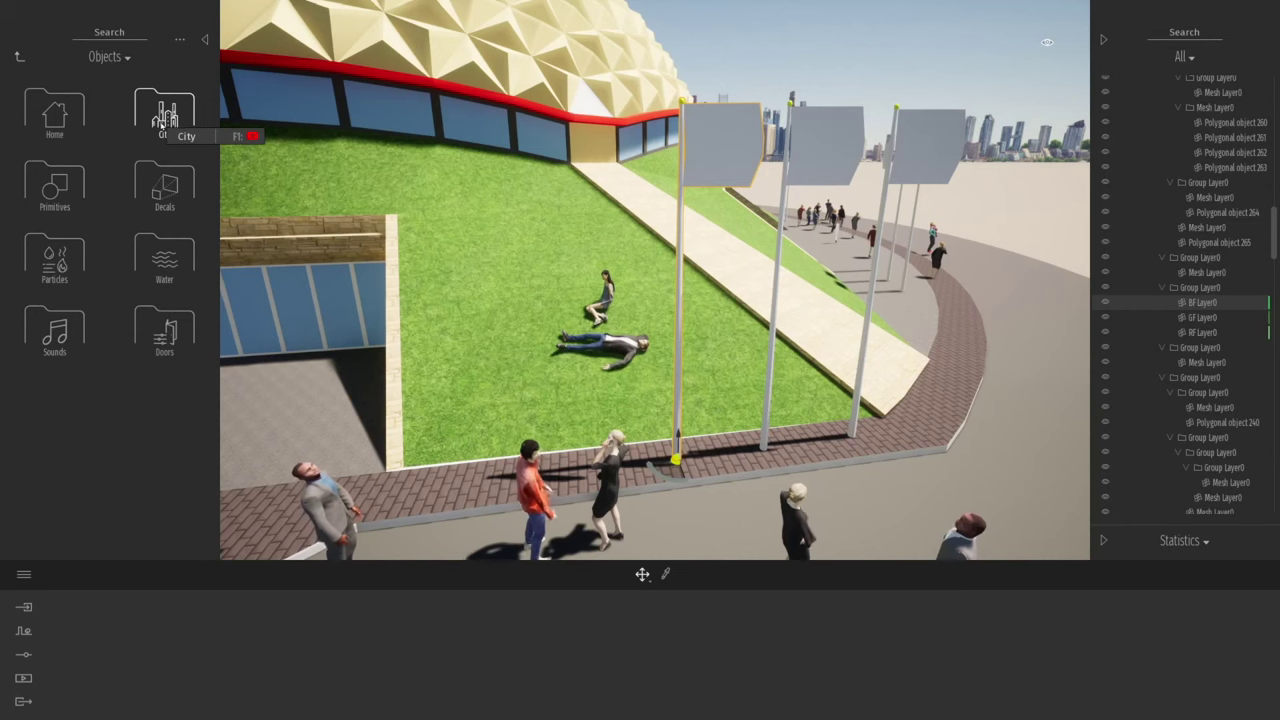
left_click(162, 117)
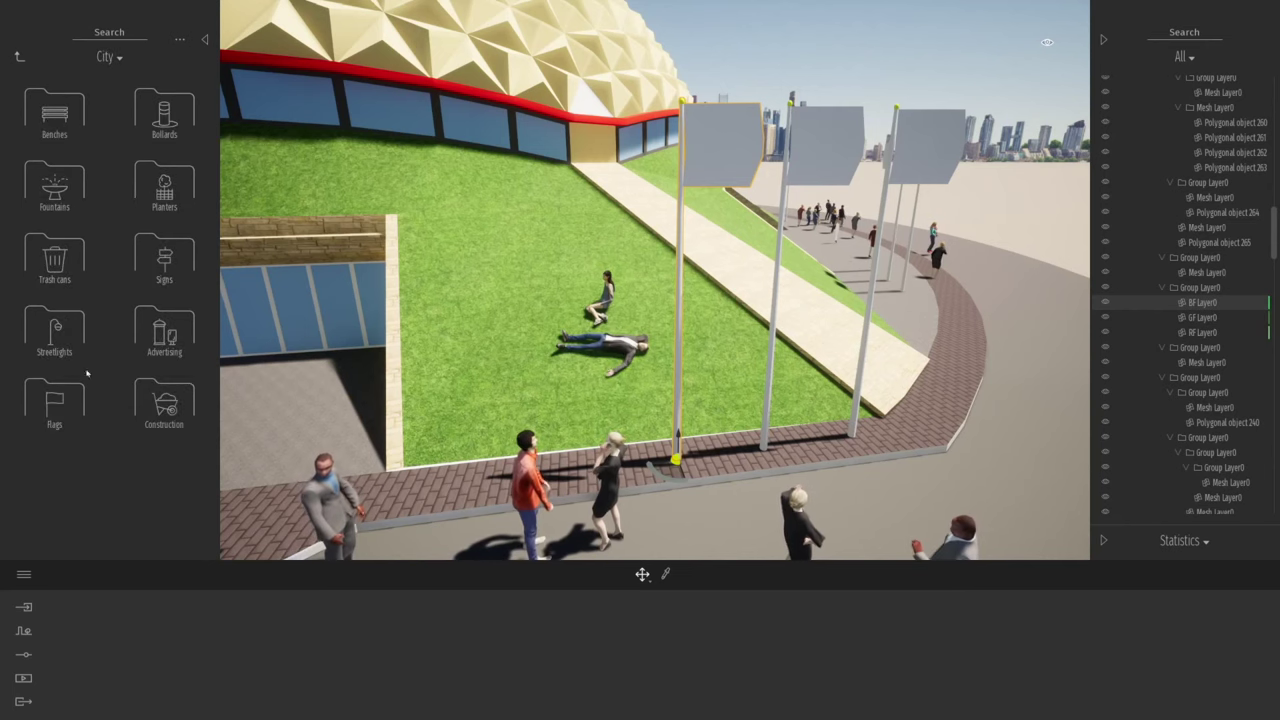
left_click(55, 405)
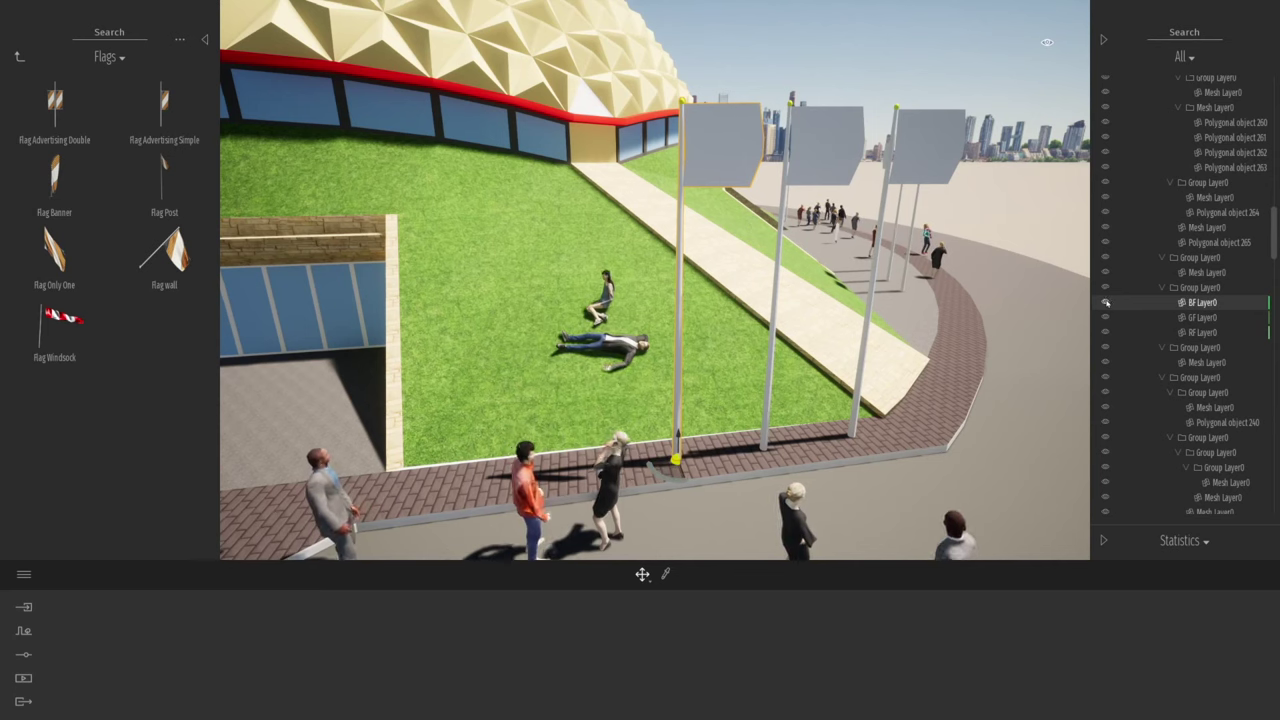
right_click(1201, 305)
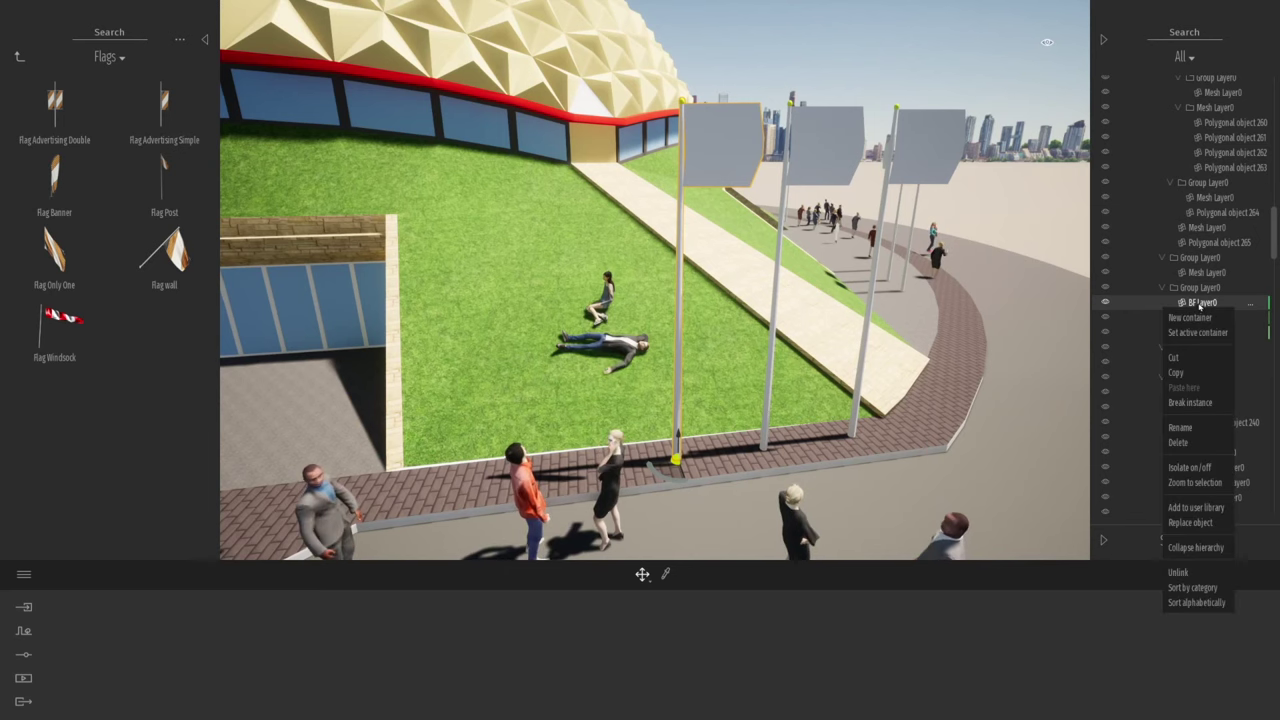
left_click(1191, 523)
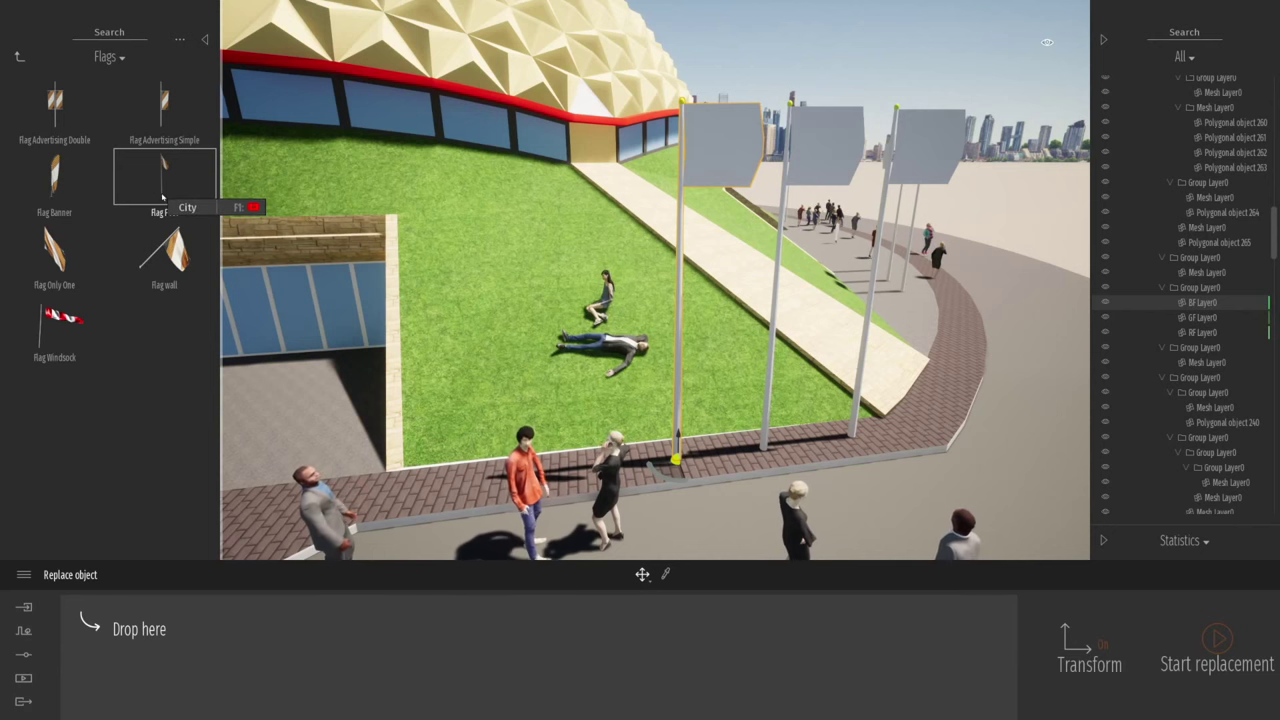
left_click_drag(125, 651, 128, 656)
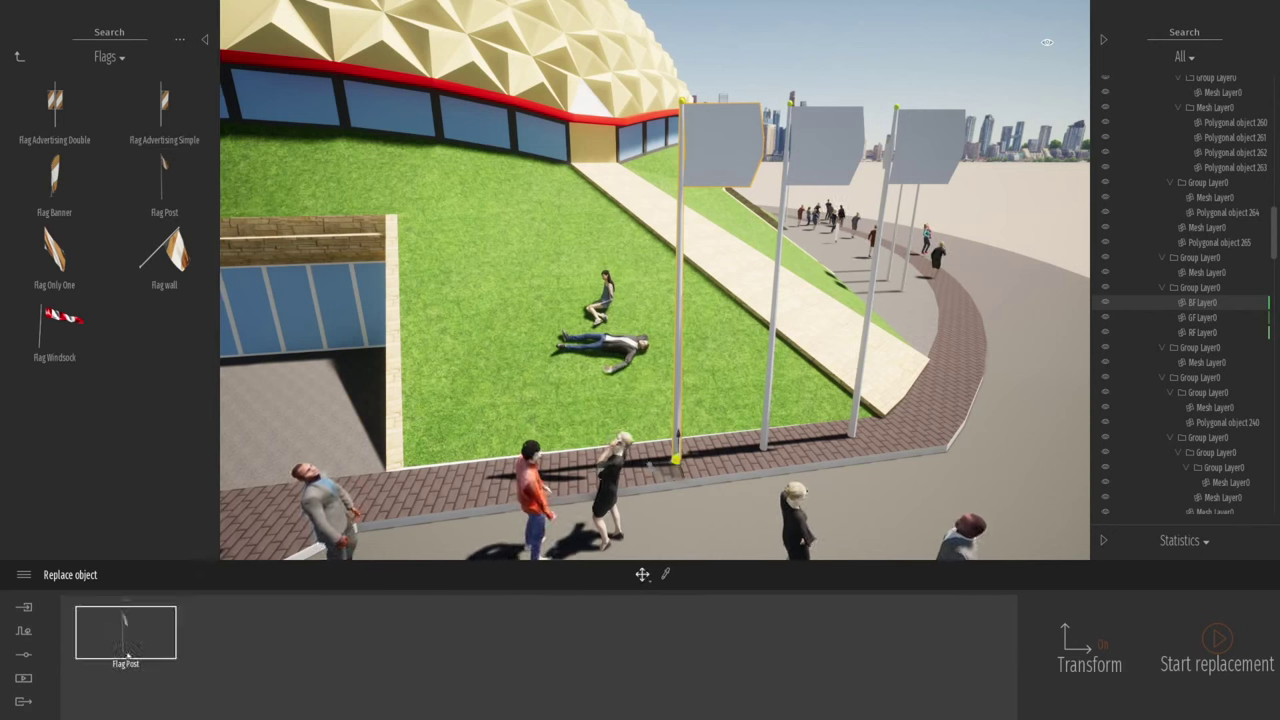
left_click(1217, 643)
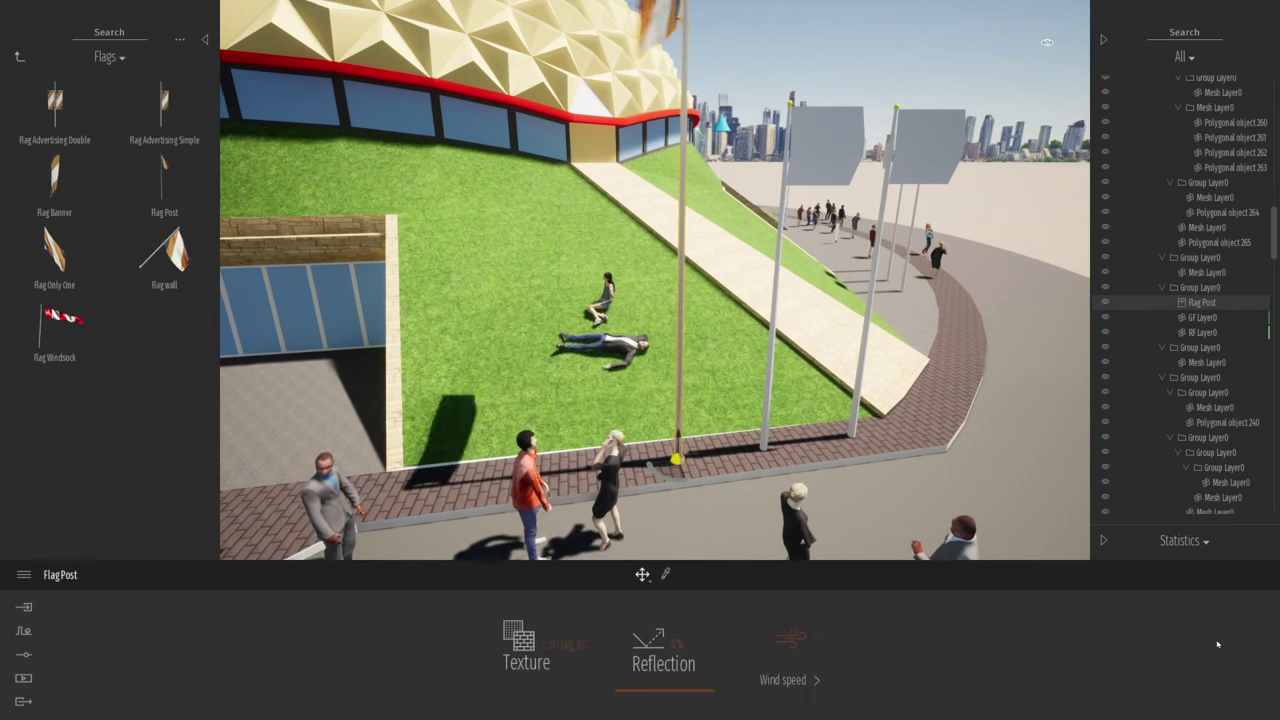
- Replace the two remaining flagpoles beside it, GF Layer0 and RF Layer0, with the Flag Post object
scroll(692, 432, "down", 3)
scroll(692, 432, "down", 3)
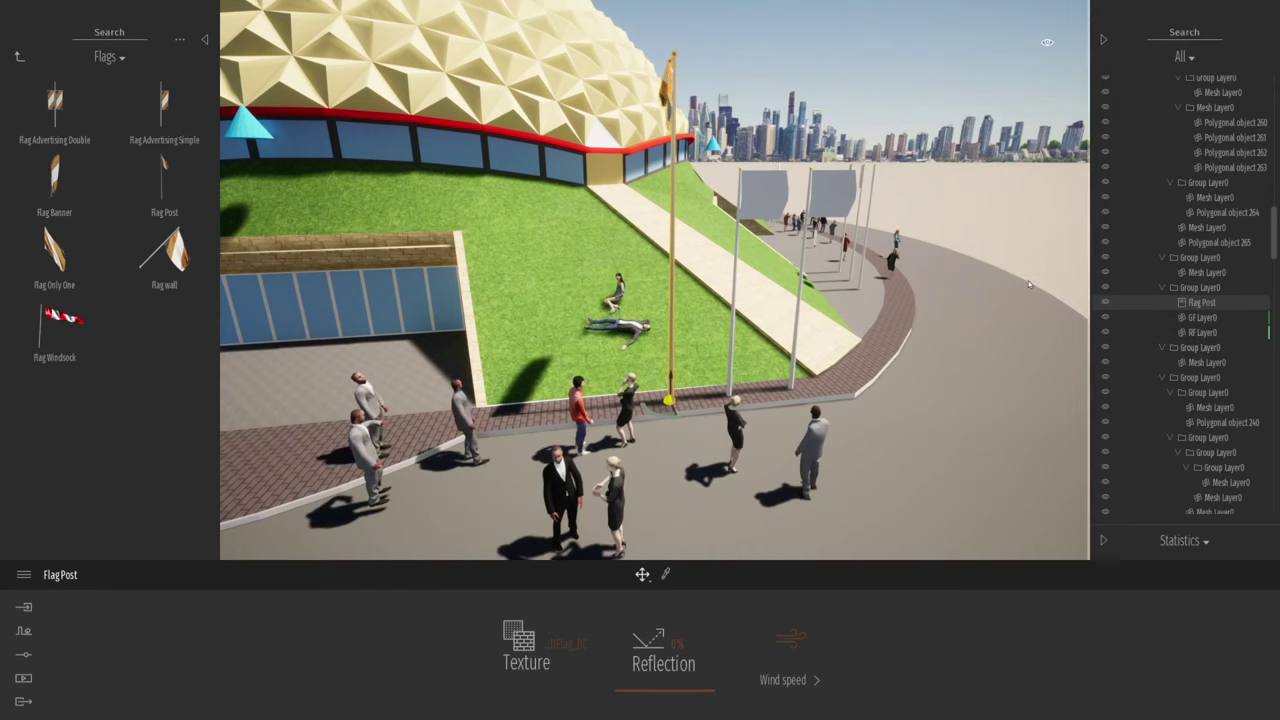
left_click(752, 190)
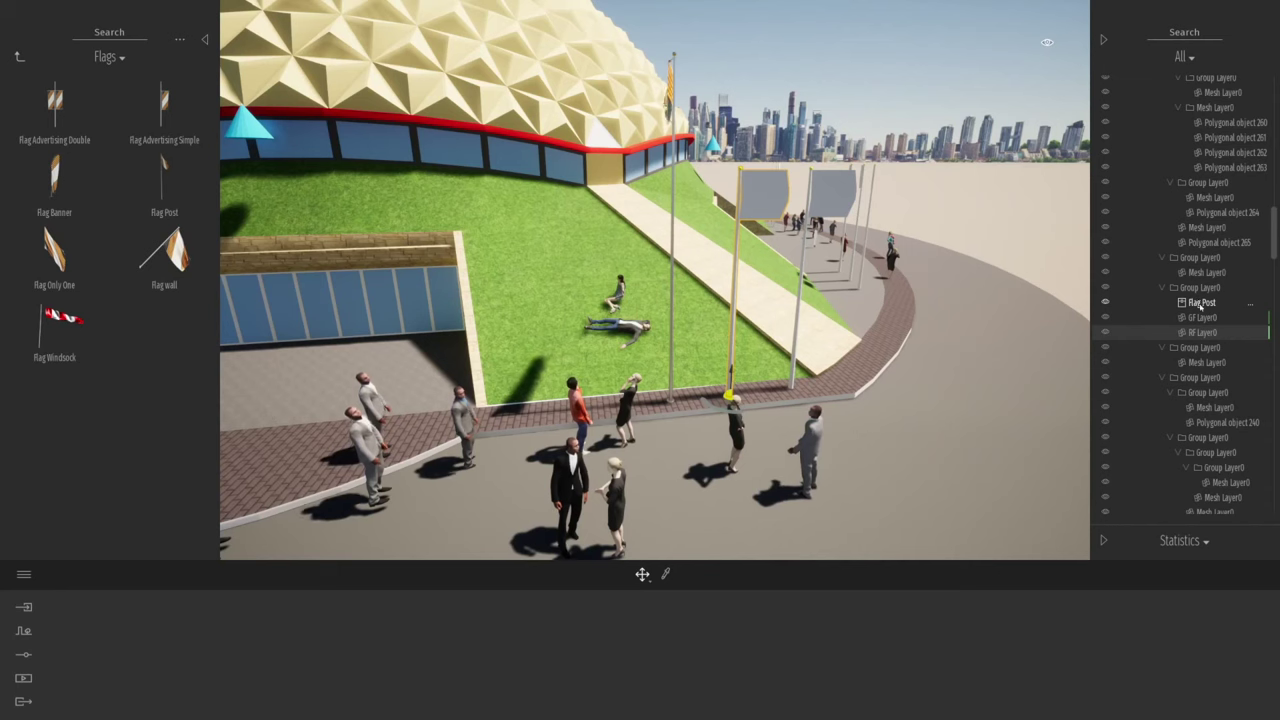
left_click(1203, 333, "ctrl")
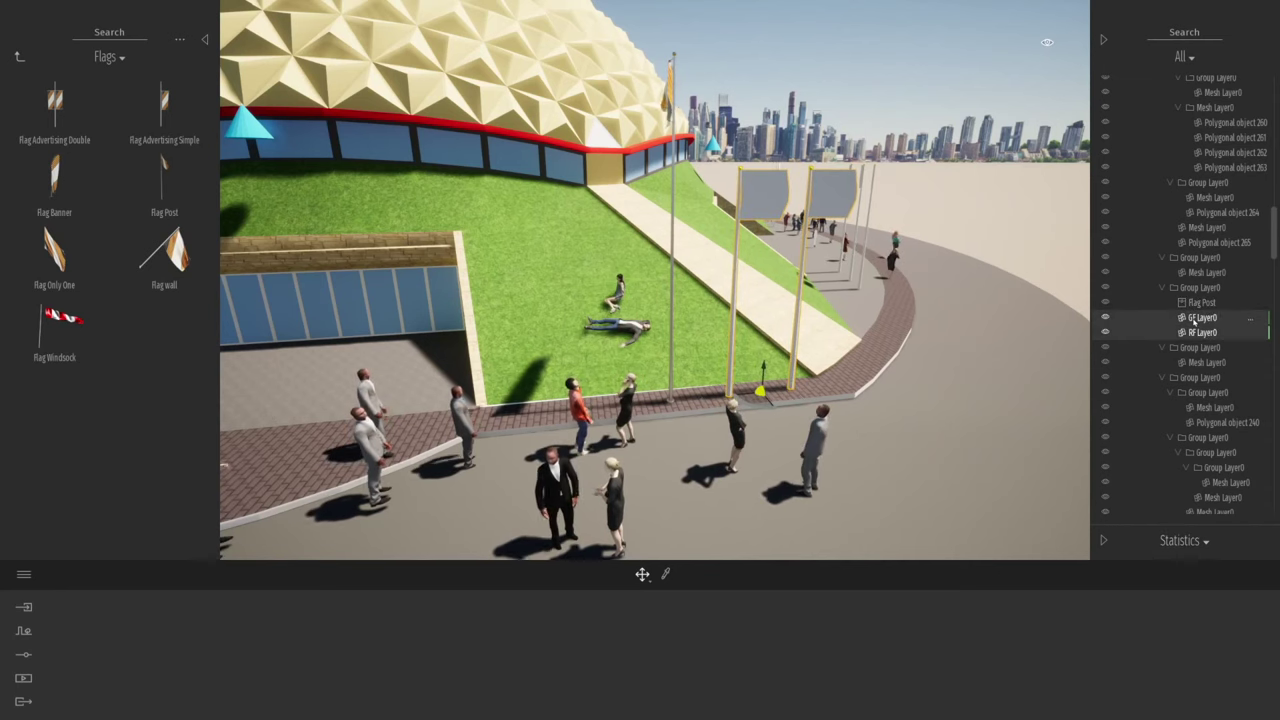
right_click(1195, 320)
left_click(1185, 537)
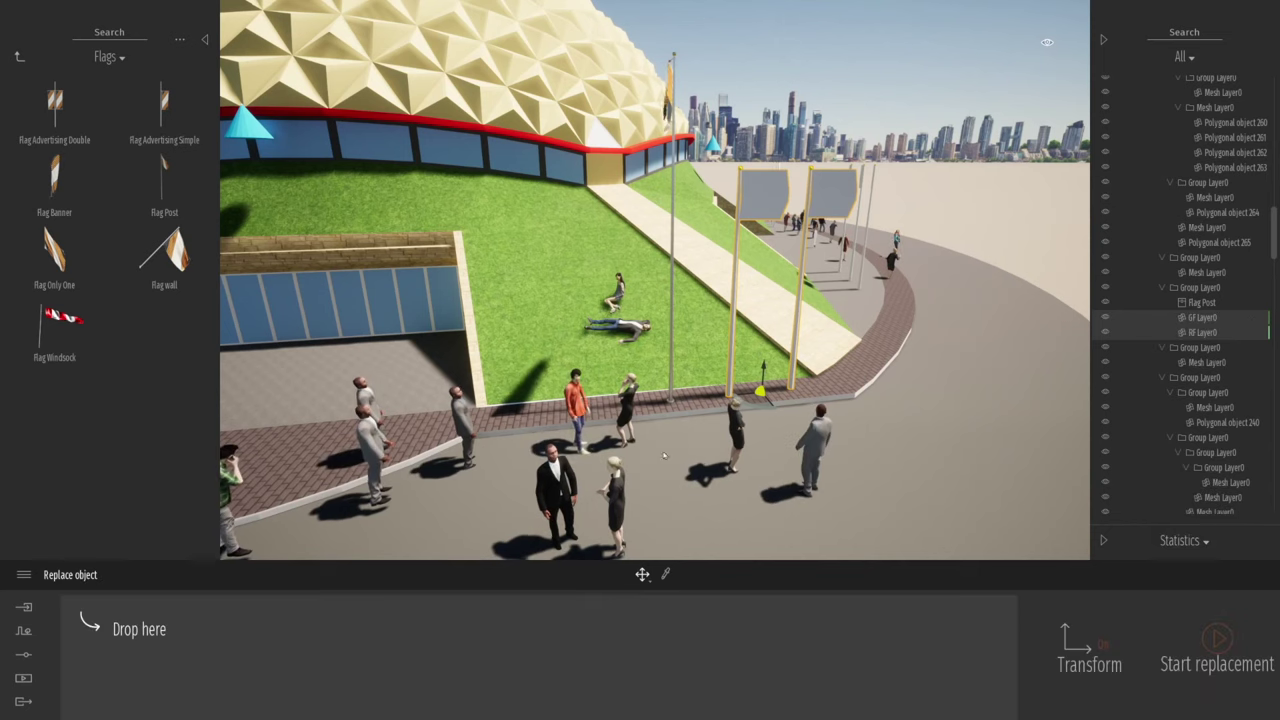
left_click_drag(153, 649, 160, 650)
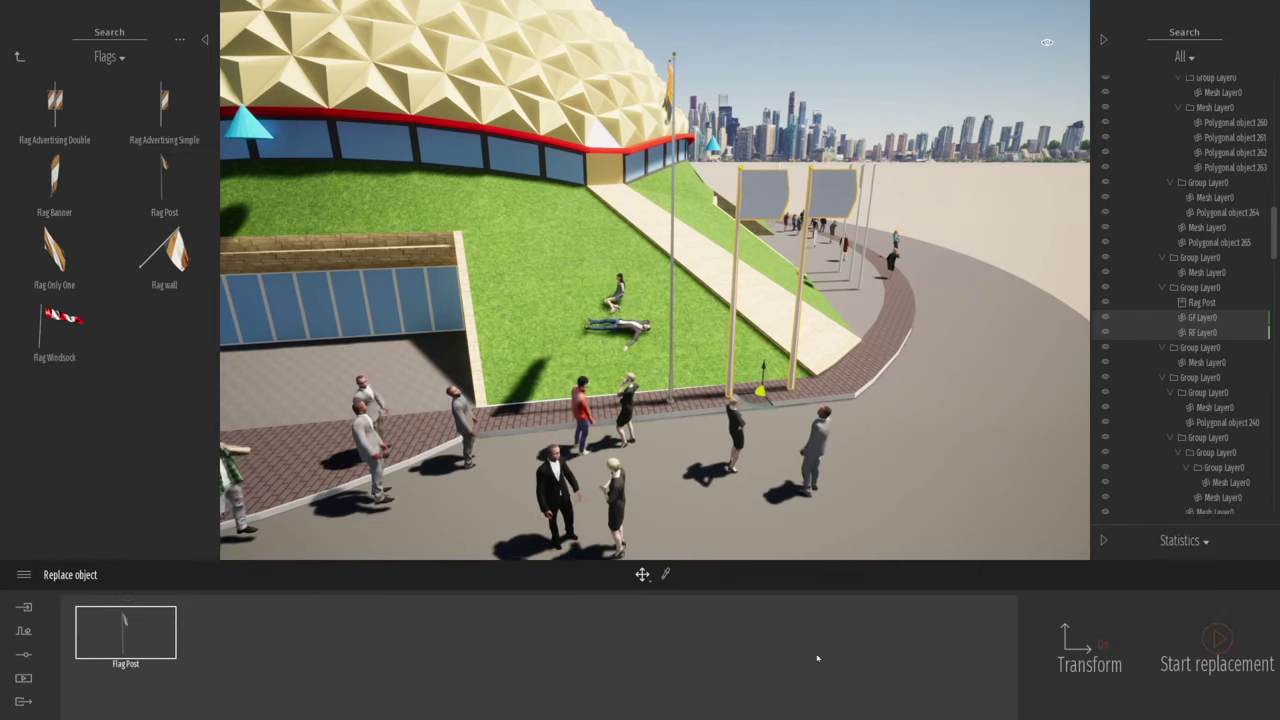
left_click(1216, 640)
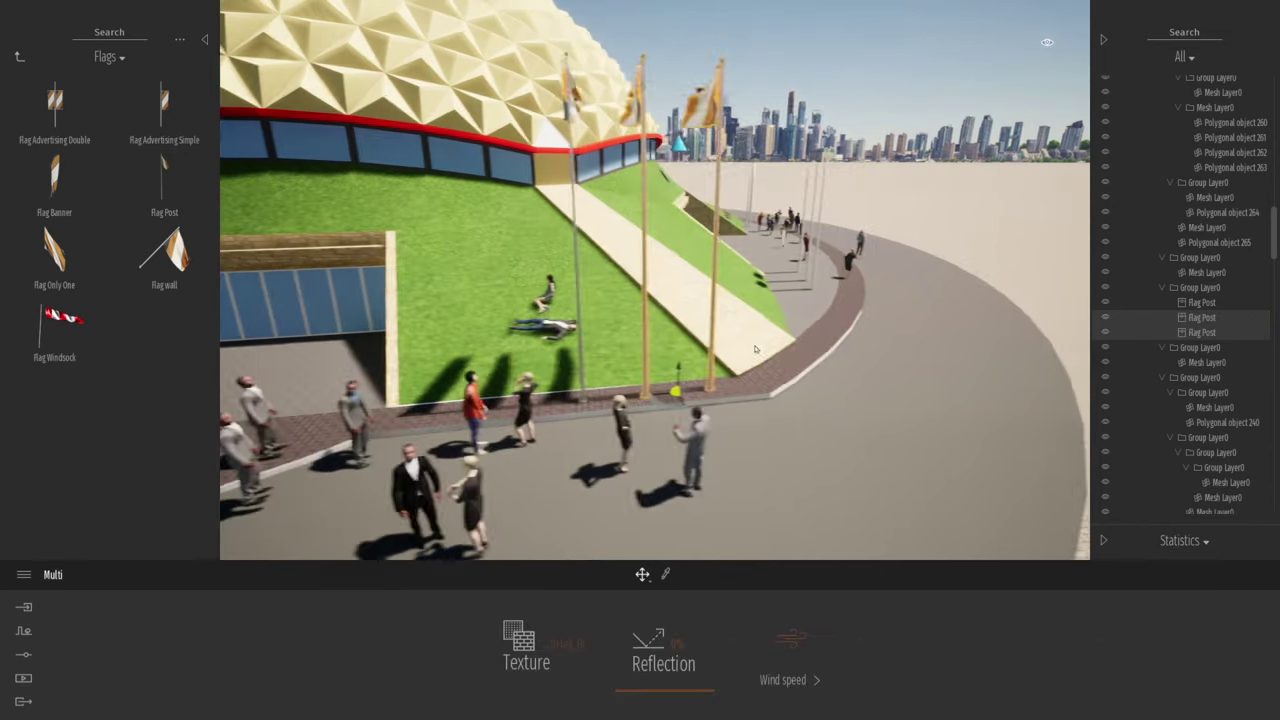
- Set the wind speed to 1.11 and the wind direction to 92° so the flags fly outstretched
right_click_drag(633, 310, 493, 257)
scroll(633, 310, "up", 3)
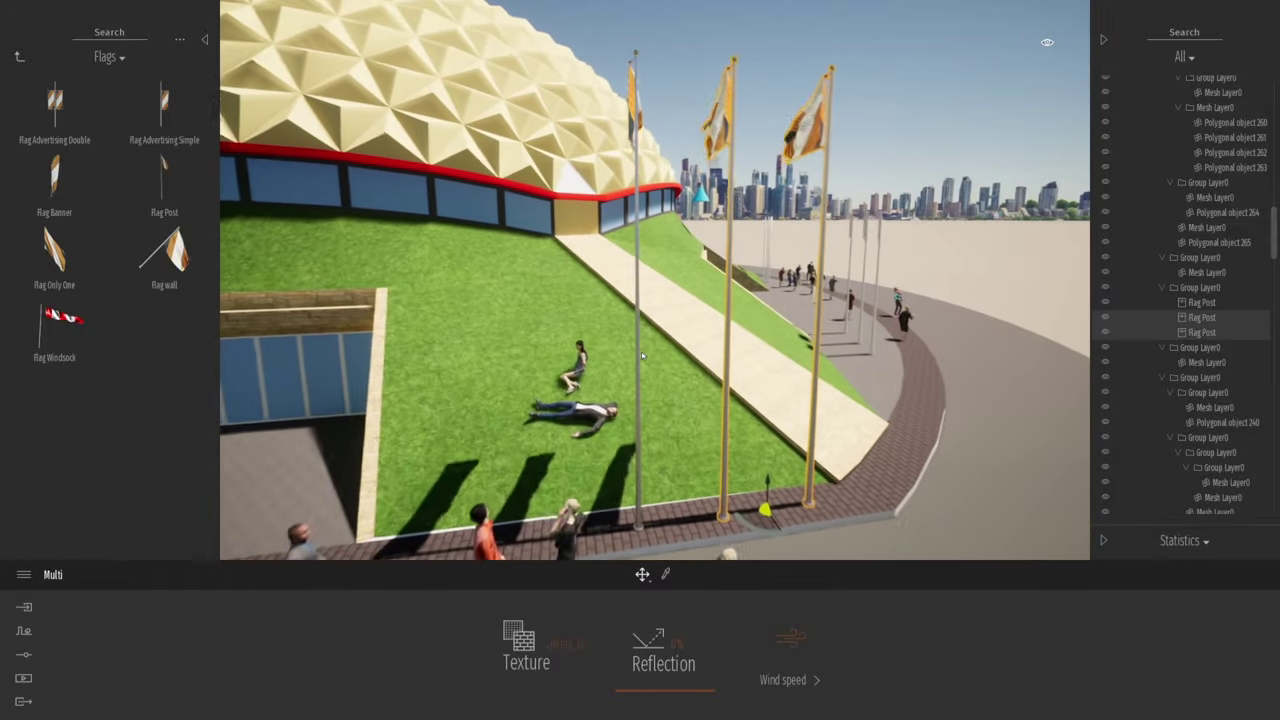
middle_click_drag(672, 185, 752, 411)
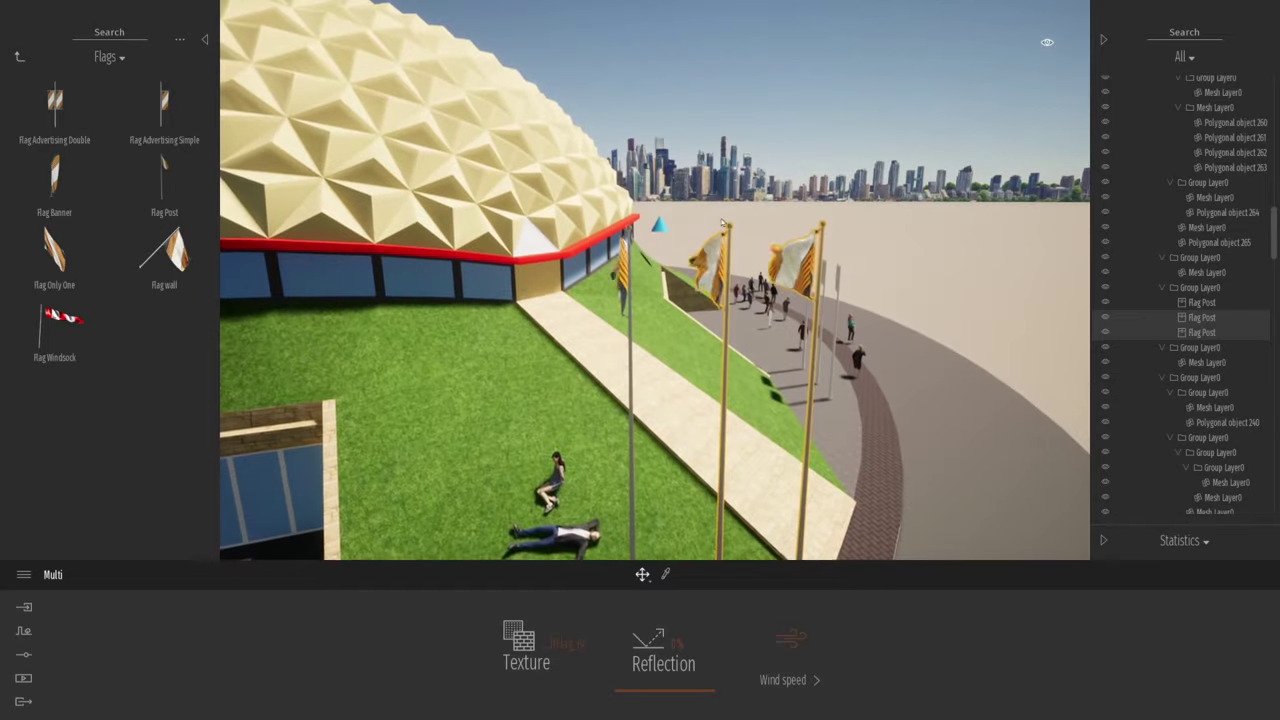
left_click(789, 645)
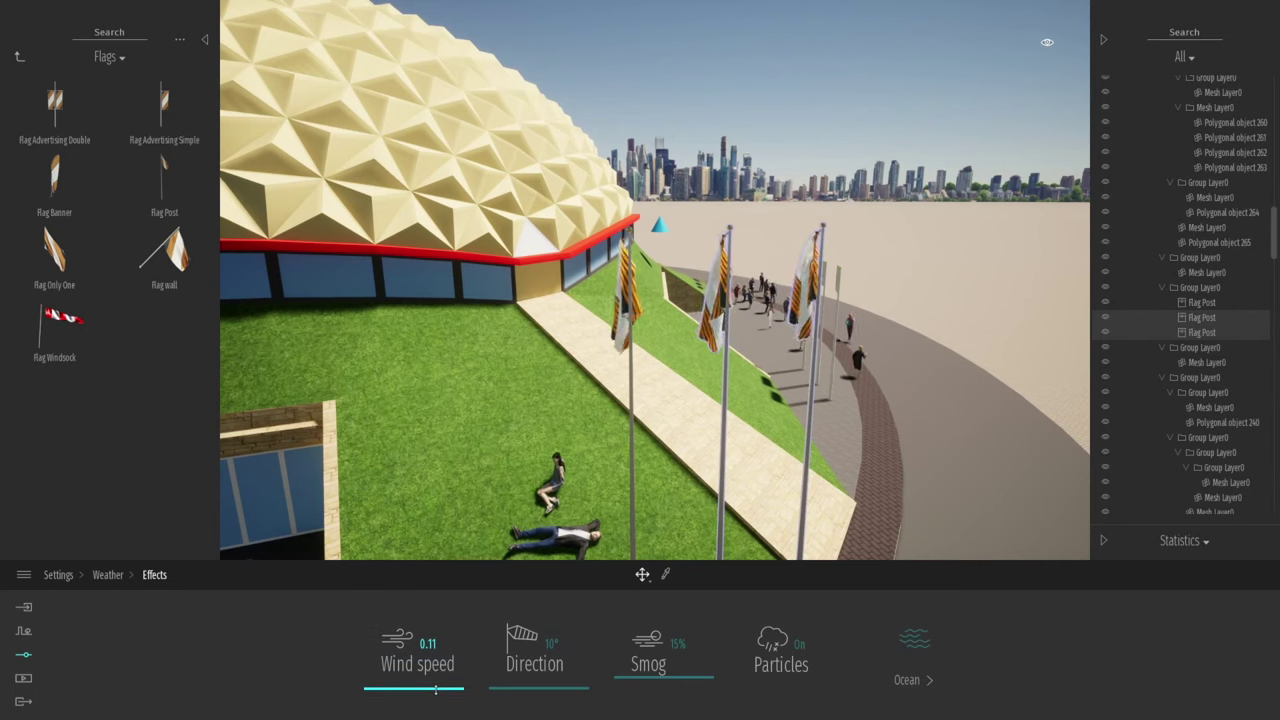
left_click(435, 689)
mouse_move(532, 689)
left_mouse_down()
mouse_move(533, 658)
mouse_move(531, 669)
left_mouse_up()
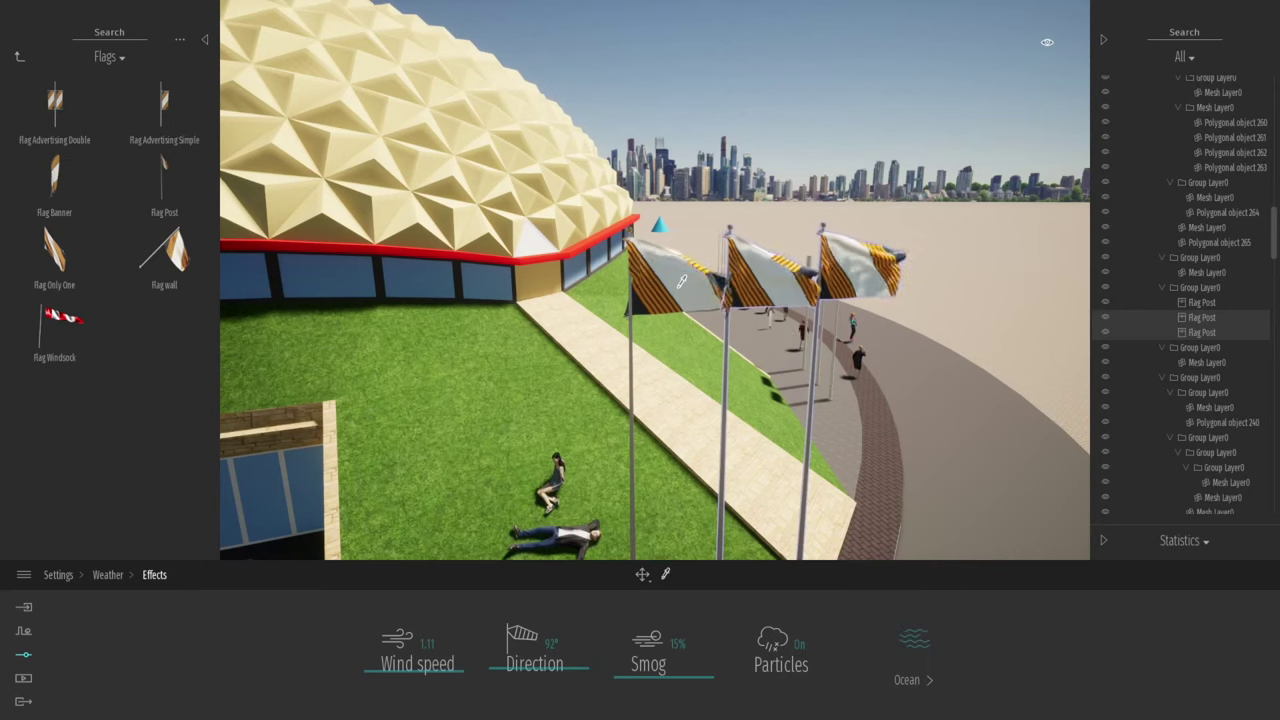
left_click(58, 575)
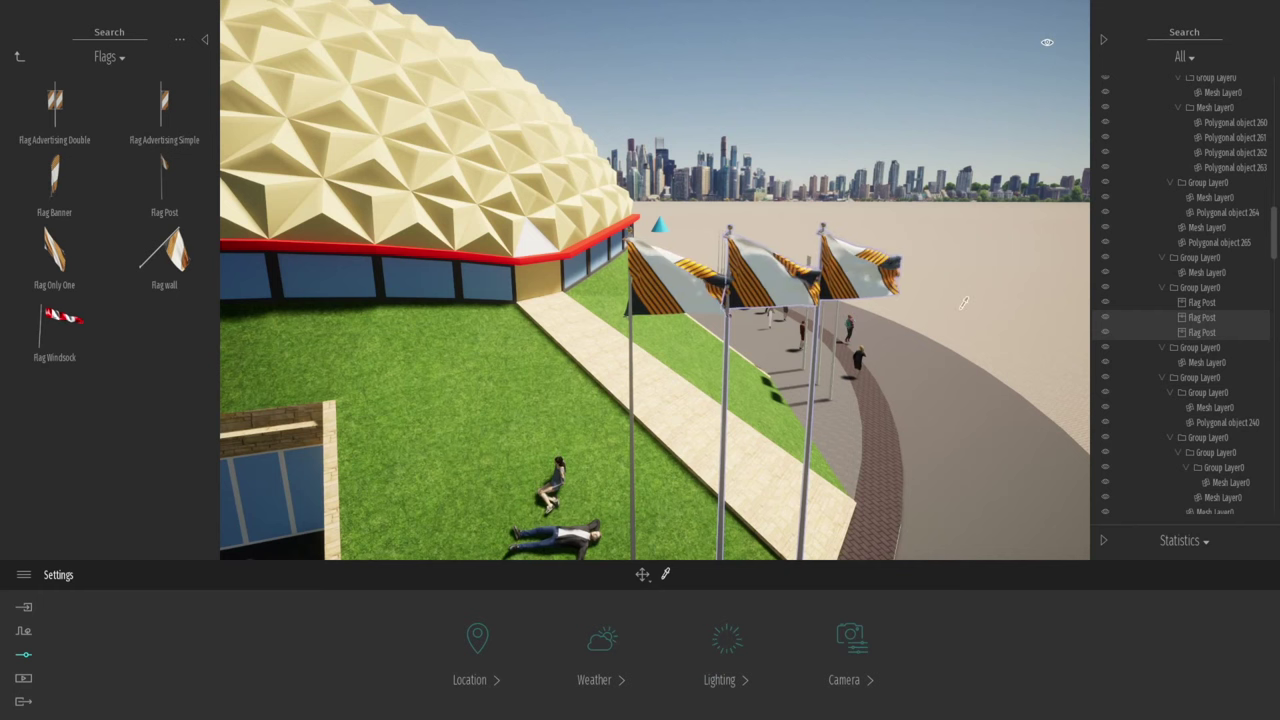
- Load the British-Indian-Ocean-Territory image as the texture of the Flag Post nearest the entrance
left_click(688, 316)
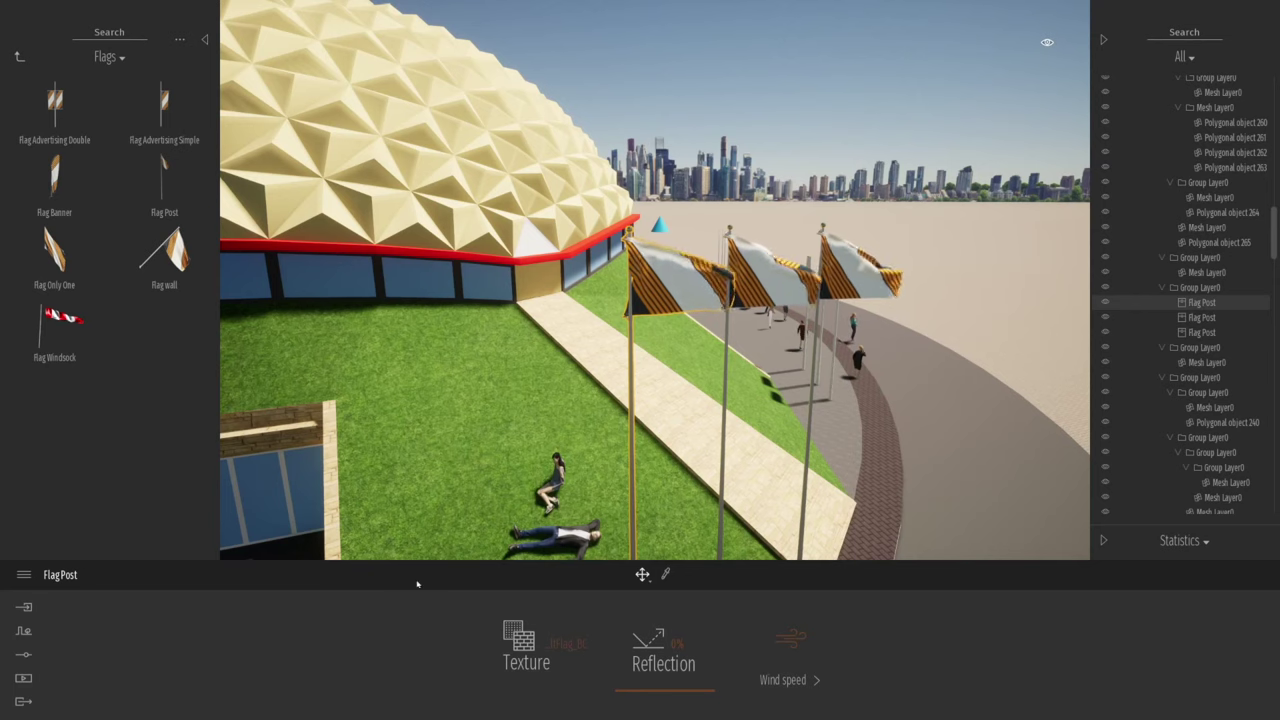
right_click(563, 645)
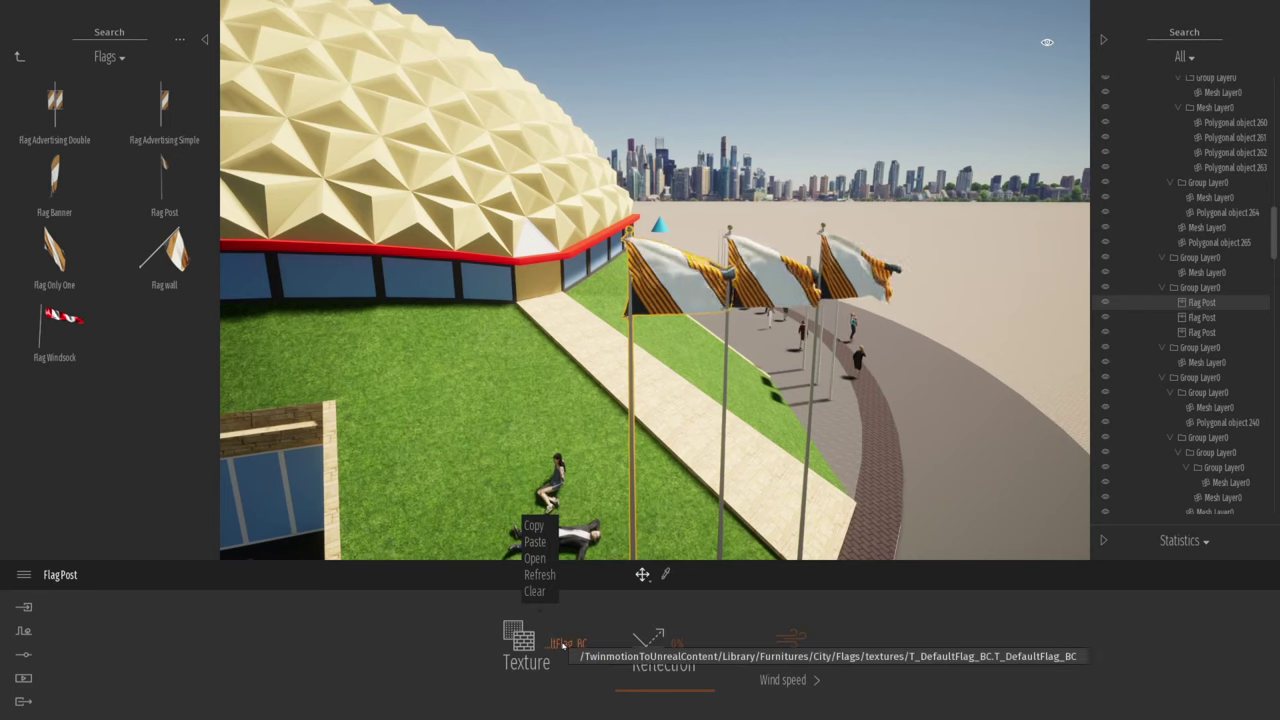
left_click(537, 559)
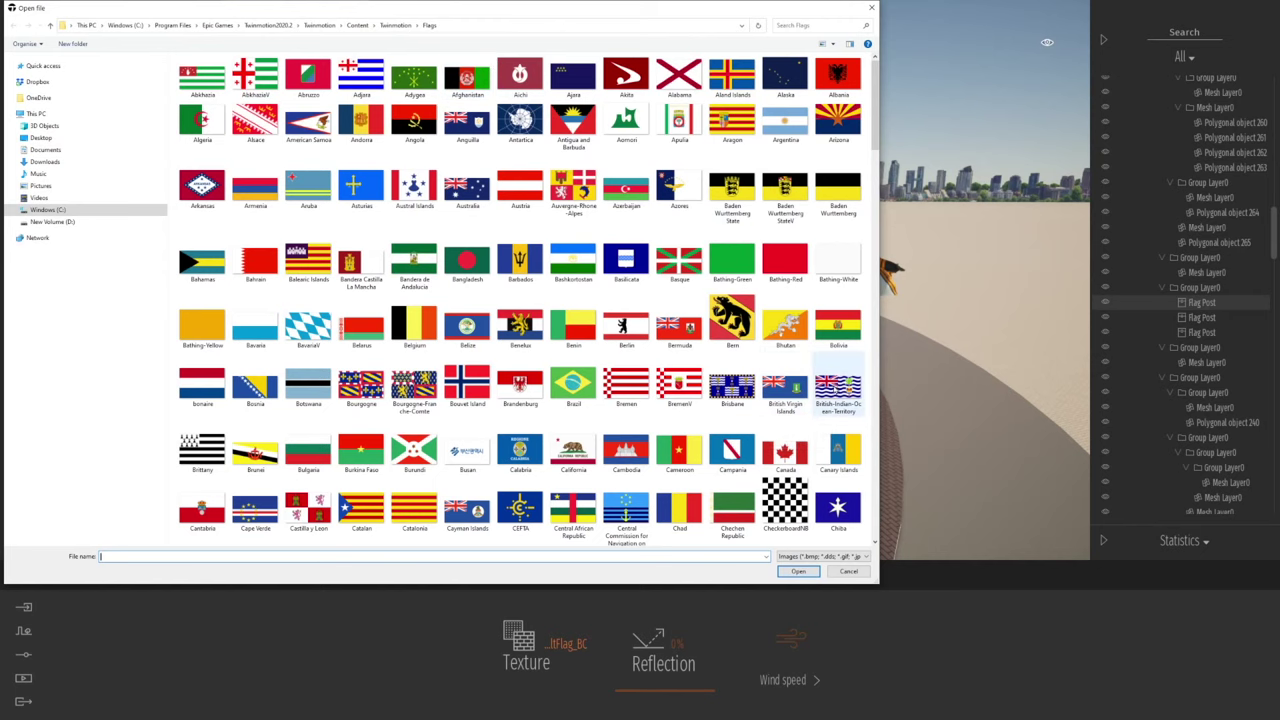
double_click(836, 388)
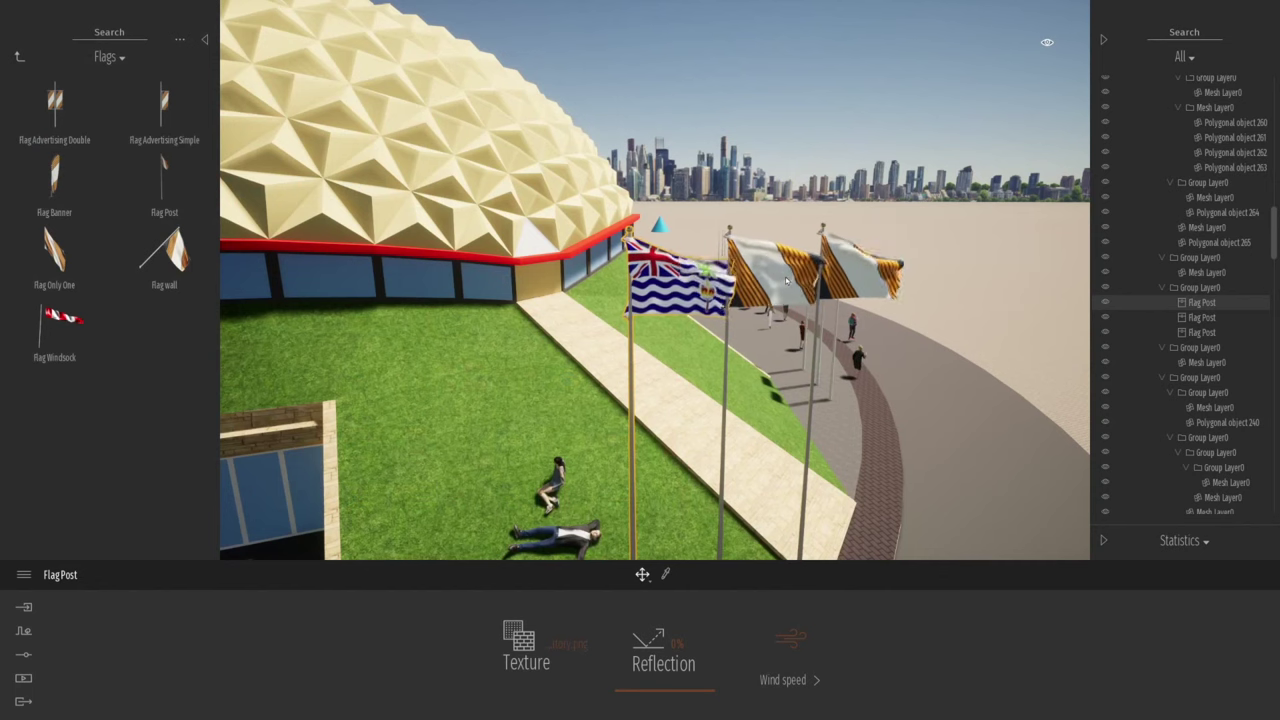
- Load the Arkansas image as the middle Flag Post's texture and the Antartica image as the farthest Flag Post's texture
left_click(786, 281)
right_click(544, 650)
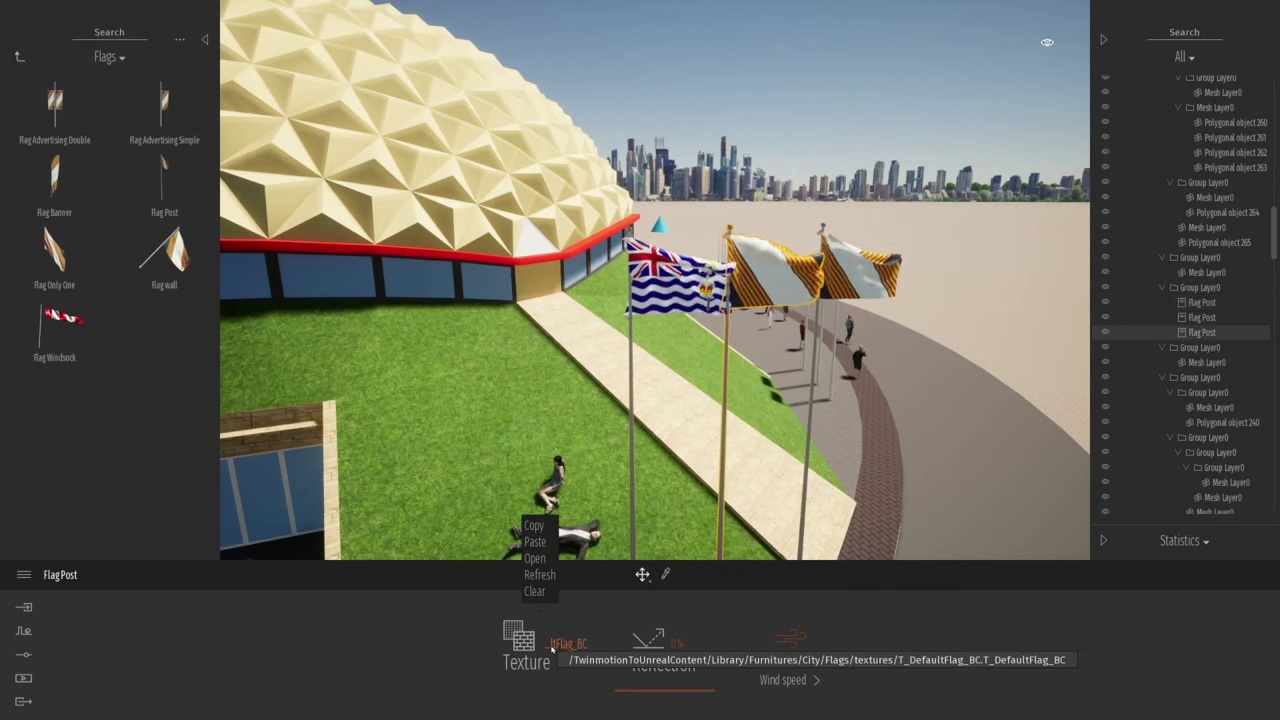
left_click(535, 558)
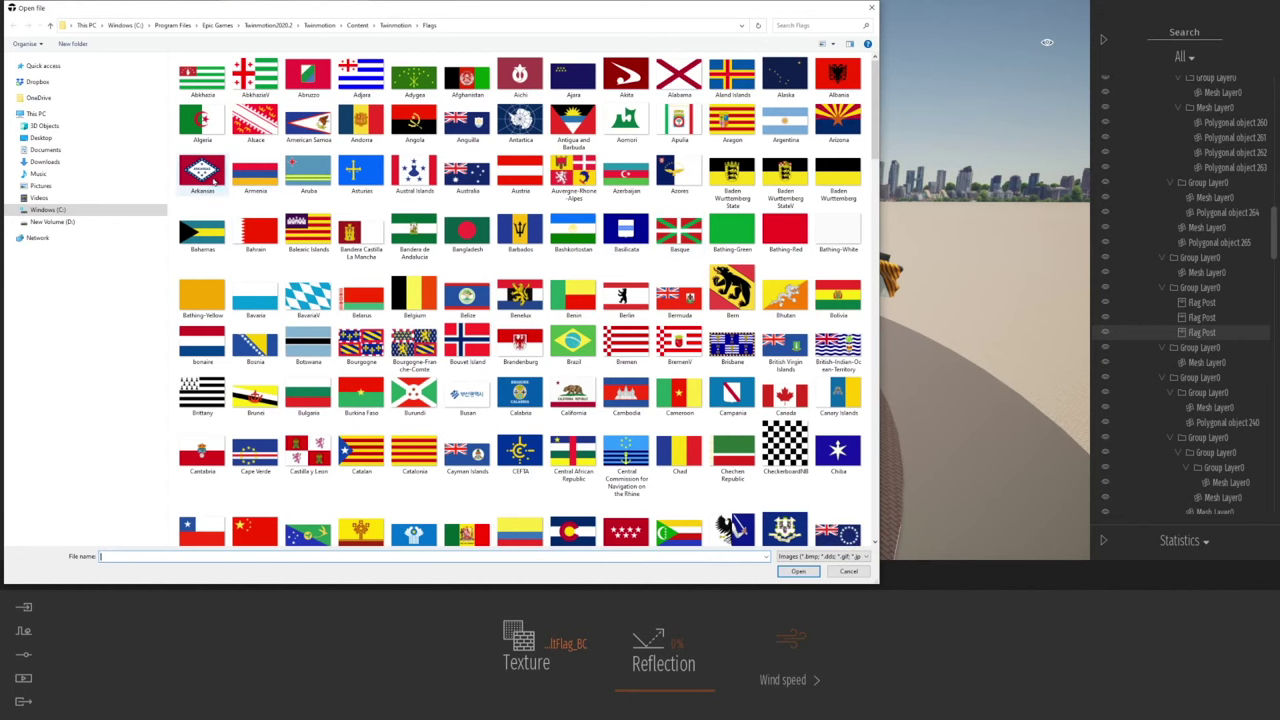
left_click(797, 571)
left_click(855, 280)
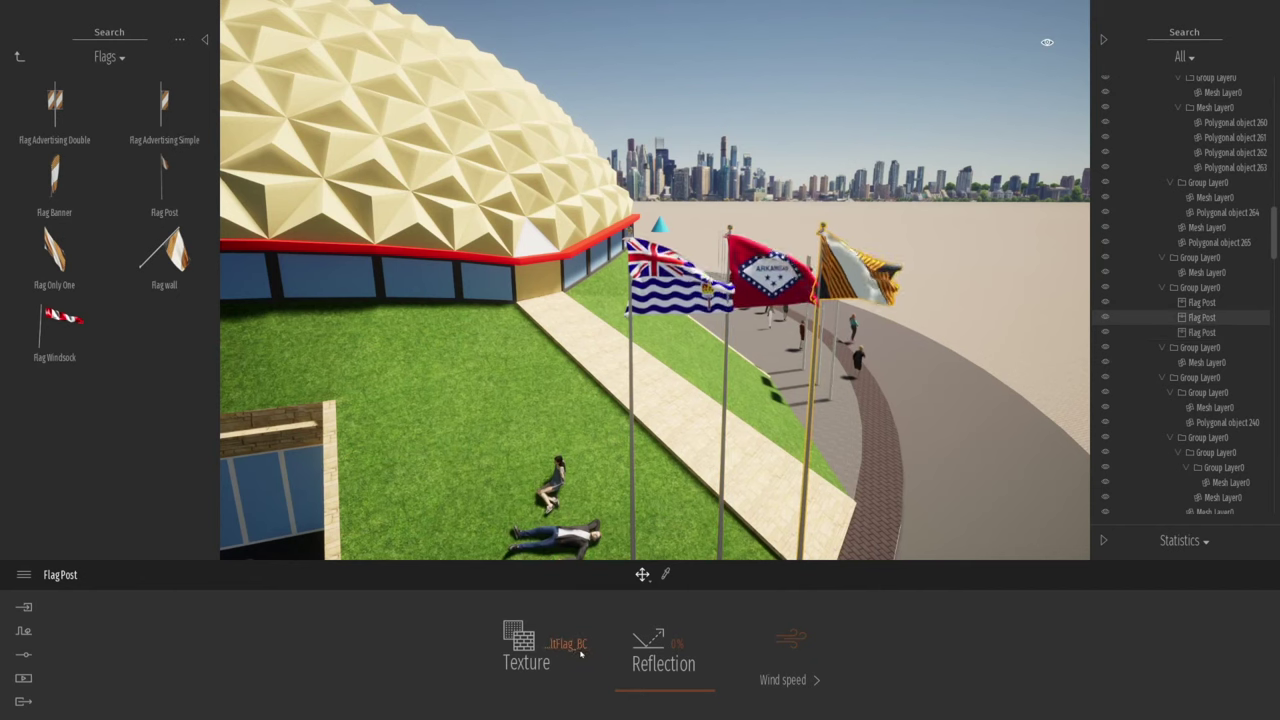
mouse_move(565, 648)
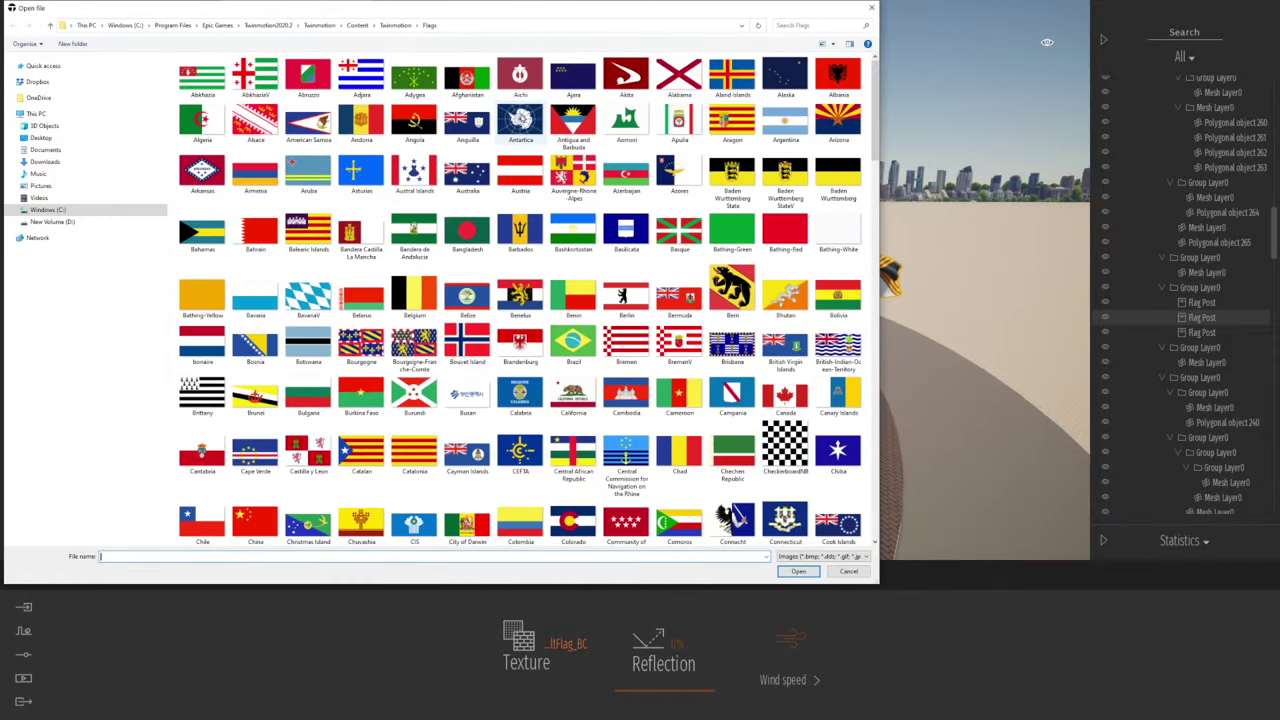
double_click(520, 125)
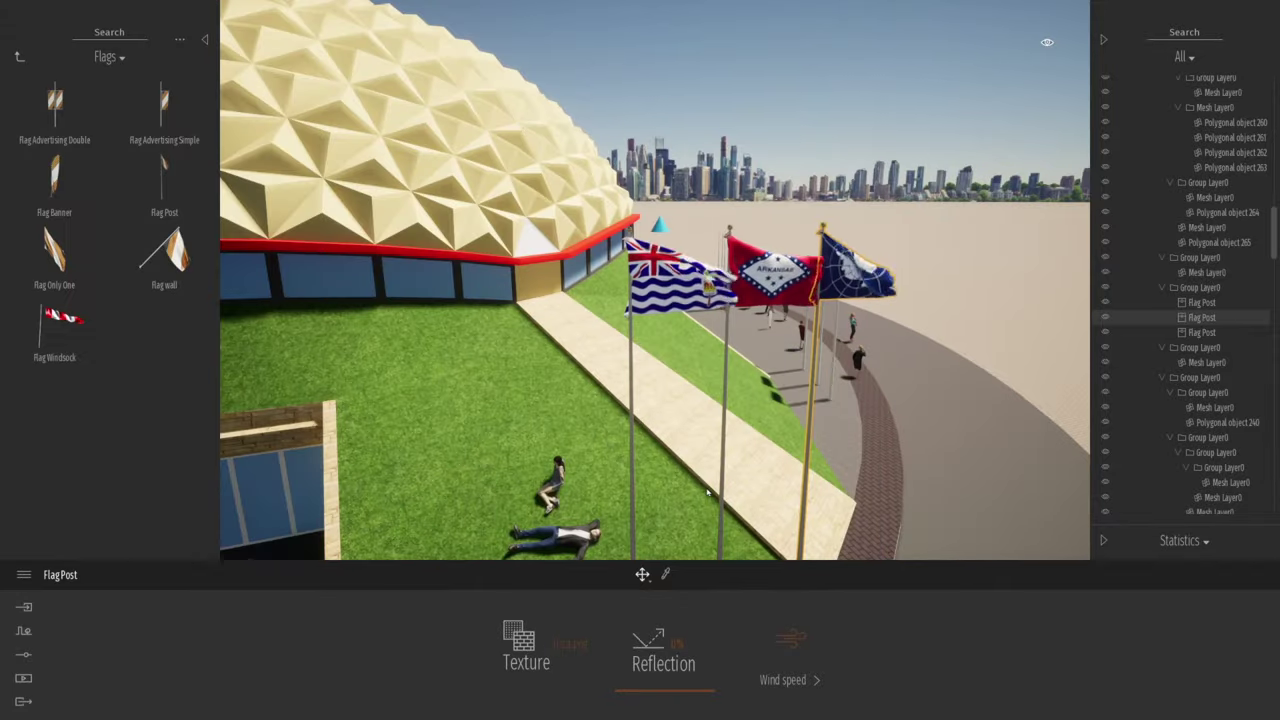
- Apply the library's Clear glass material to the entrance glazing at the front of the stadium
key("s")
key("d")
right_click_drag(757, 414, 670, 388)
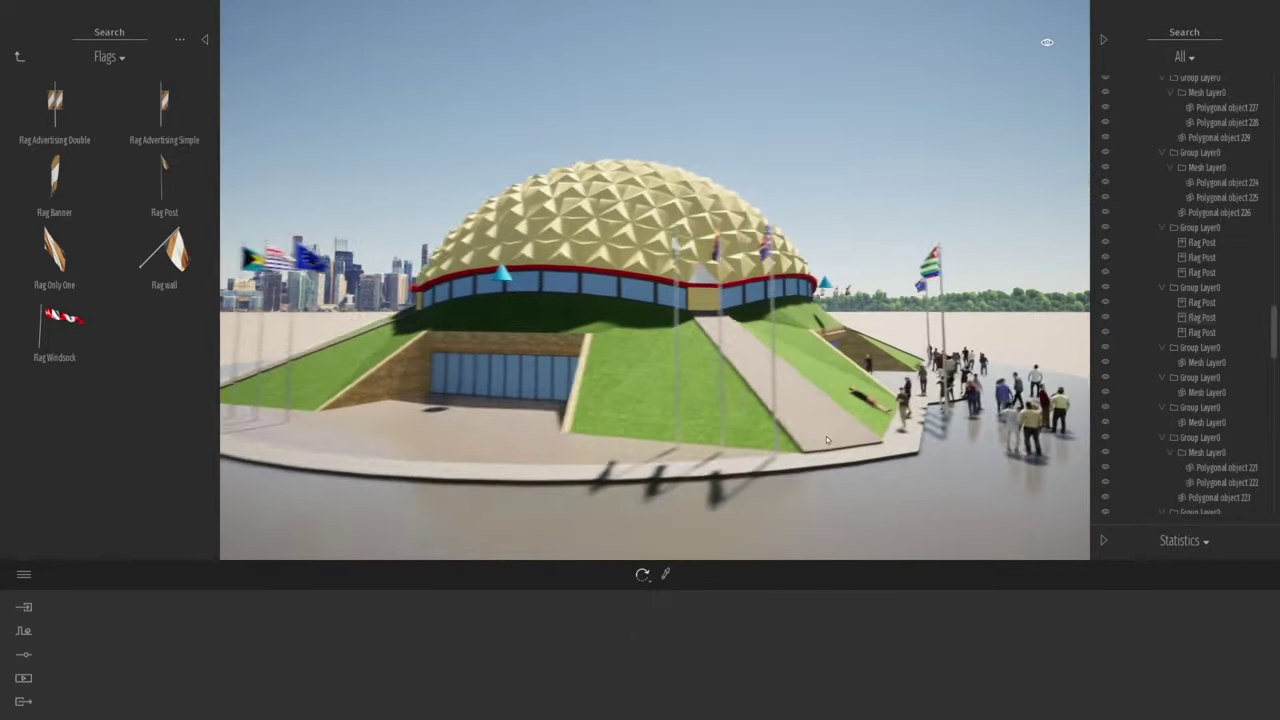
key("d")
key("w")
right_click_drag(1000, 438, 913, 436)
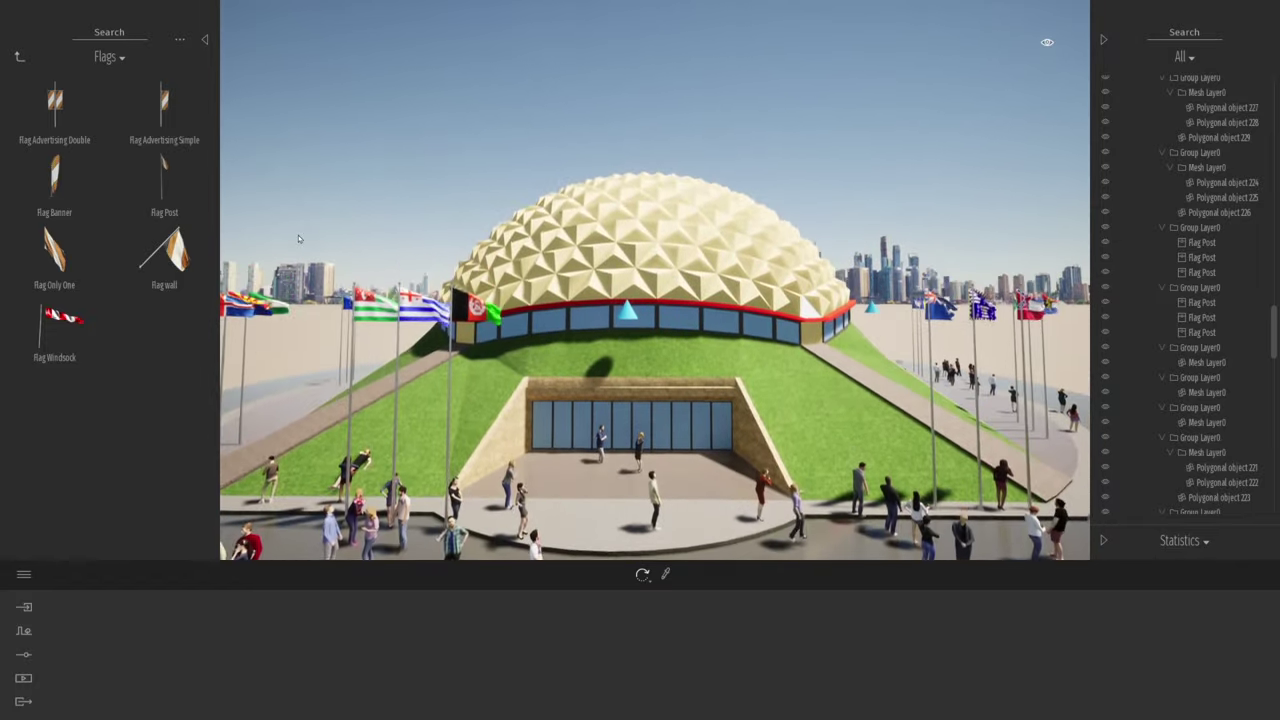
left_click(18, 57)
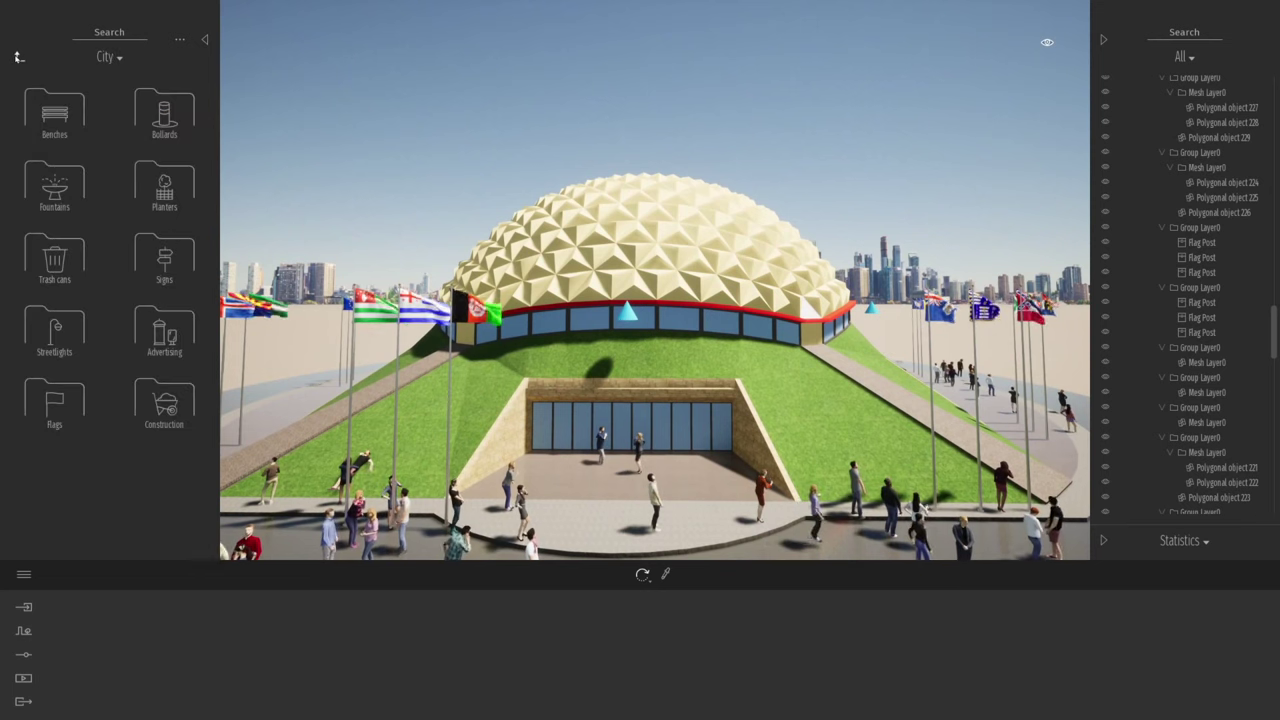
left_click(16, 57)
left_click(58, 112)
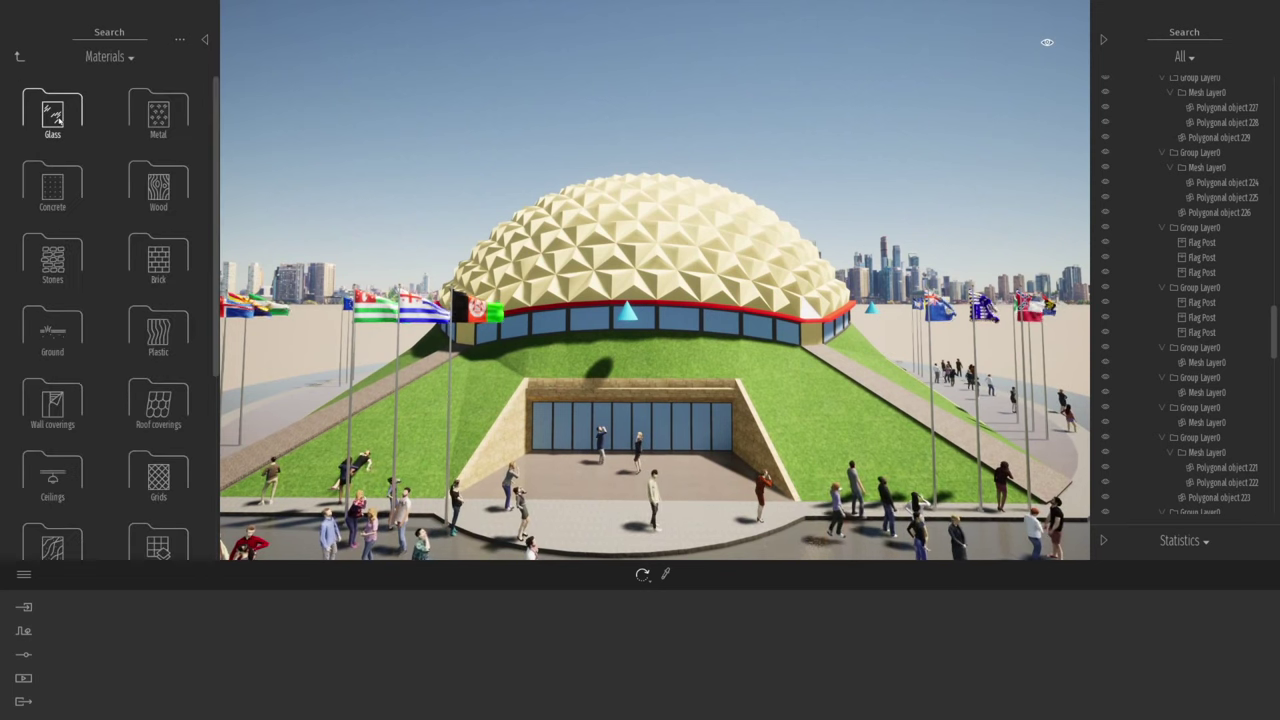
left_click(53, 115)
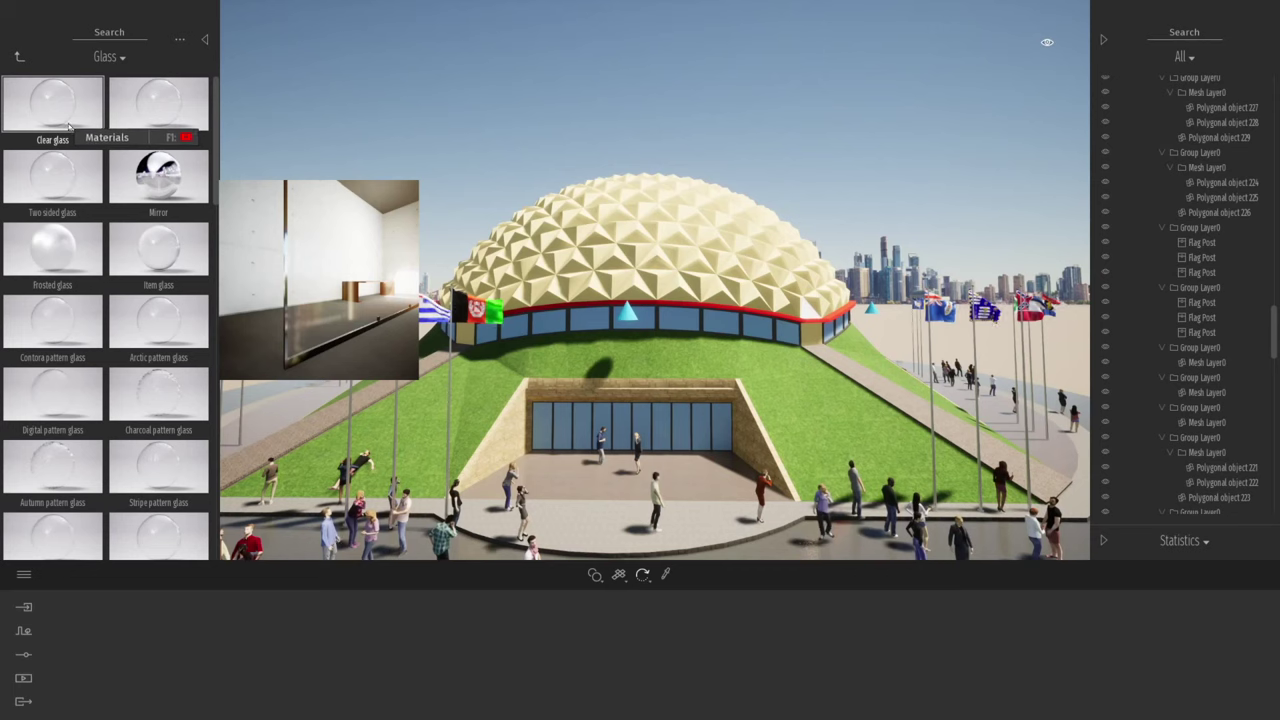
left_click_drag(388, 315, 609, 437)
- Try the Mirror material on the stadium's glazing with its reflection lowered to 44%
key("q")
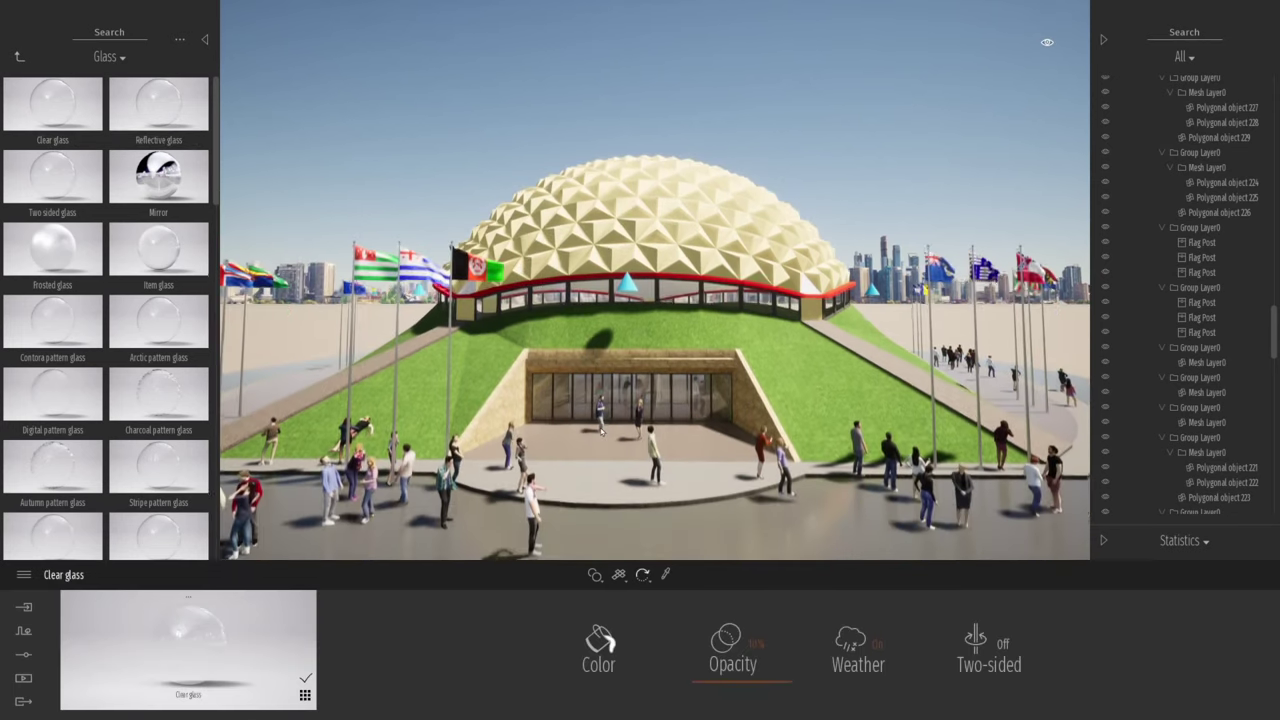
key("w")
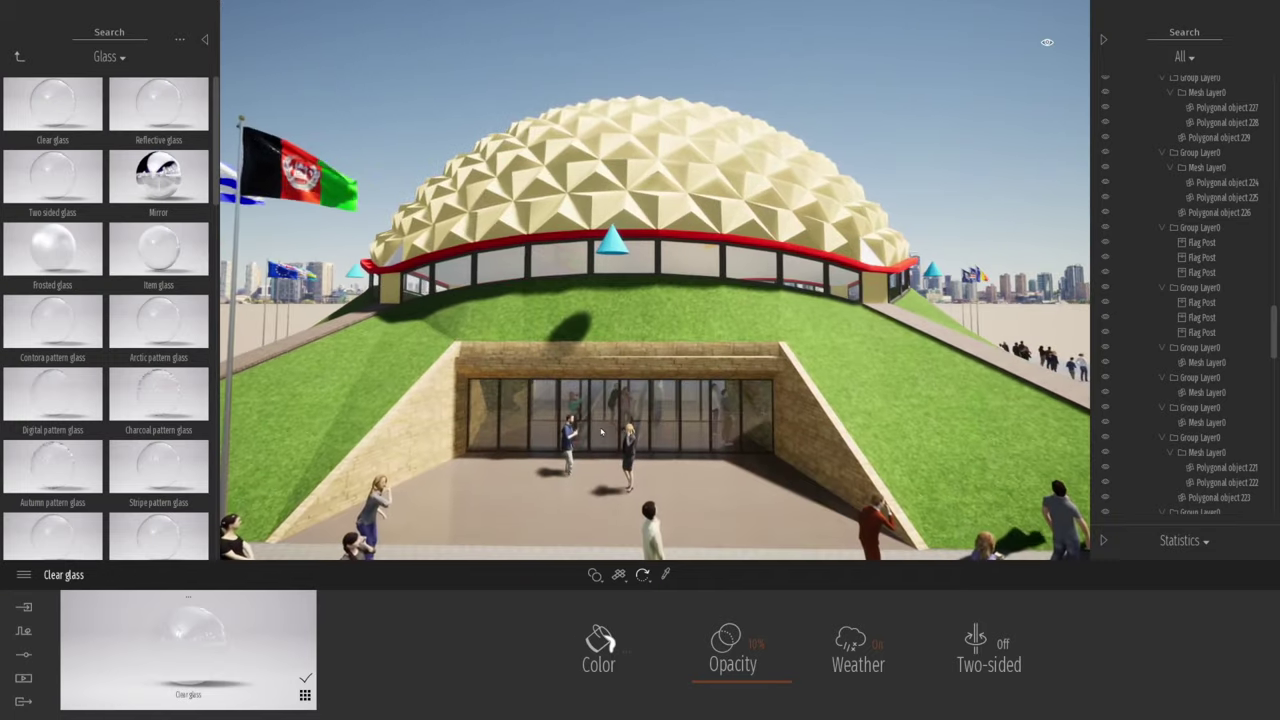
left_click_drag(388, 348, 612, 429)
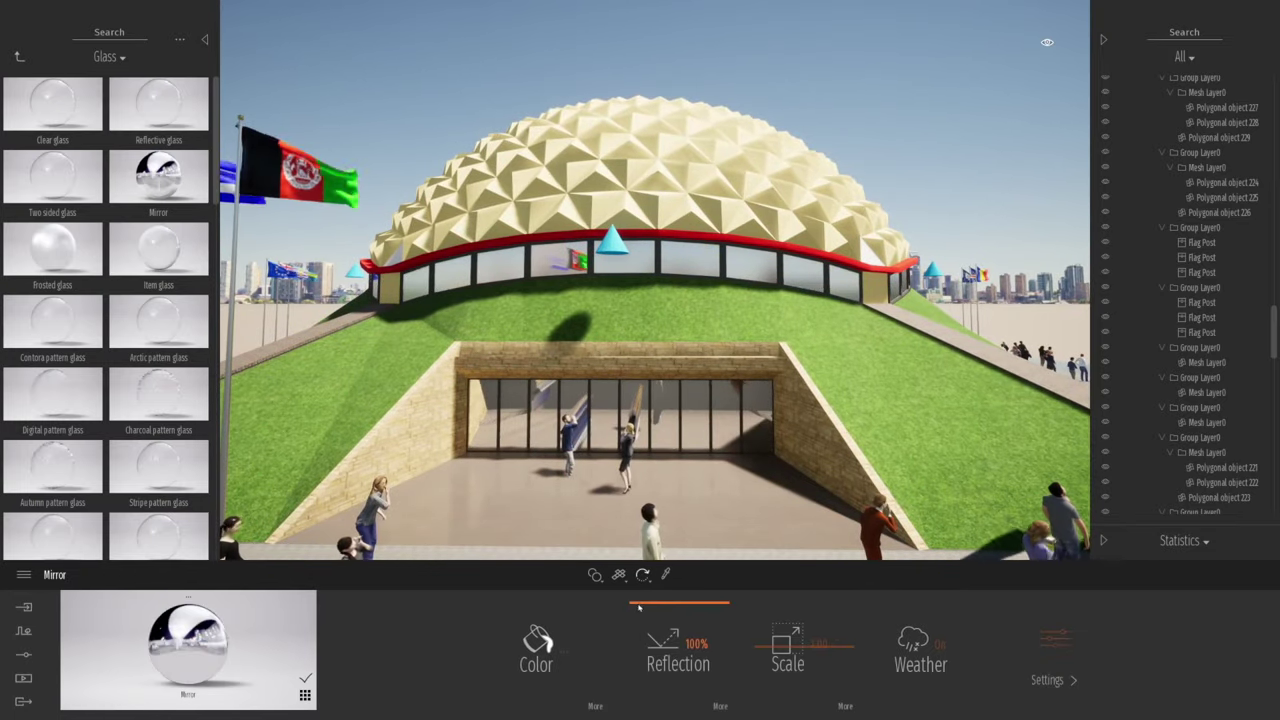
left_click_drag(637, 605, 650, 672)
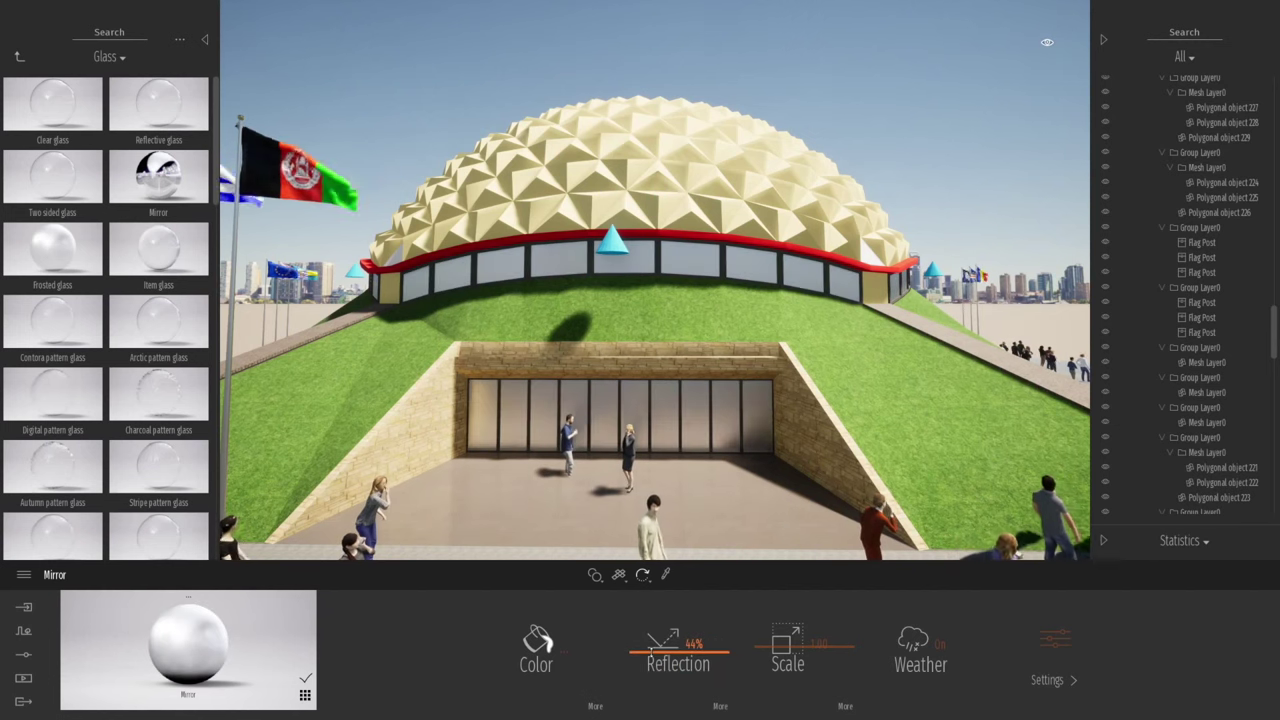
- Try the Reflective glass material on the stadium's glazing in place of the mirror finish
left_click(190, 200)
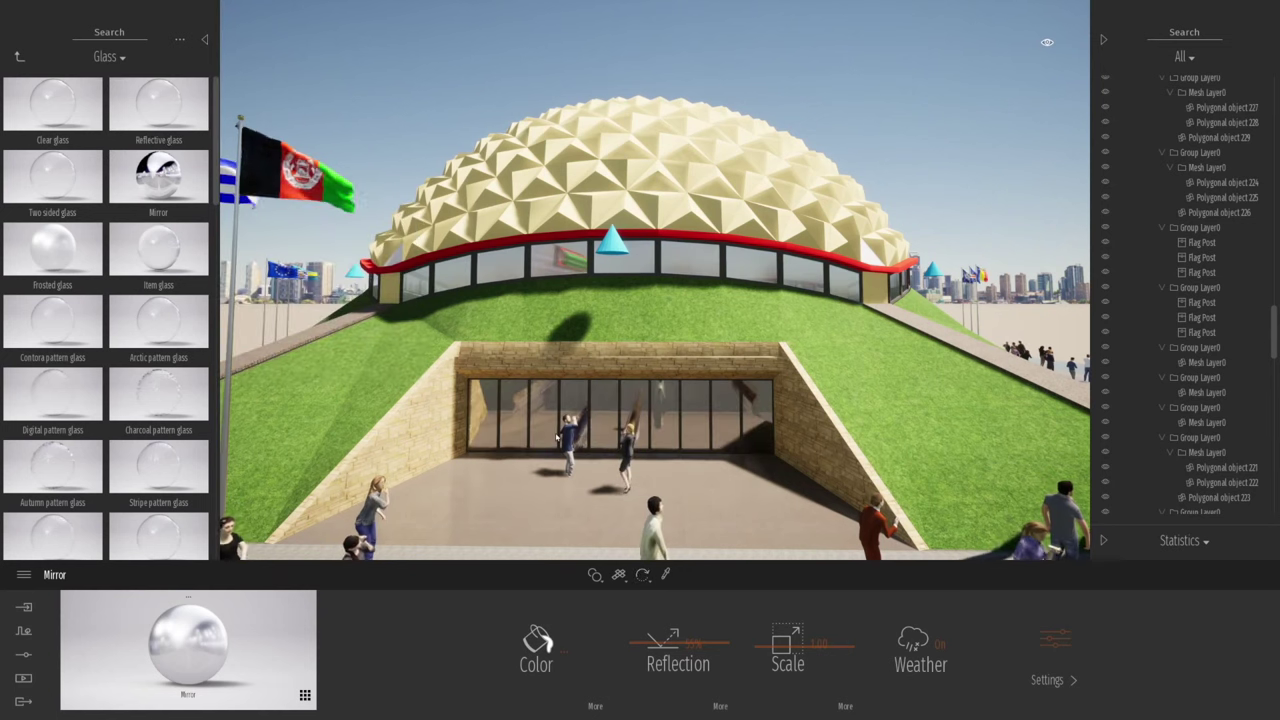
left_click(547, 421)
mouse_move(700, 635)
left_mouse_down()
mouse_move(700, 662)
mouse_move(700, 650)
left_mouse_up()
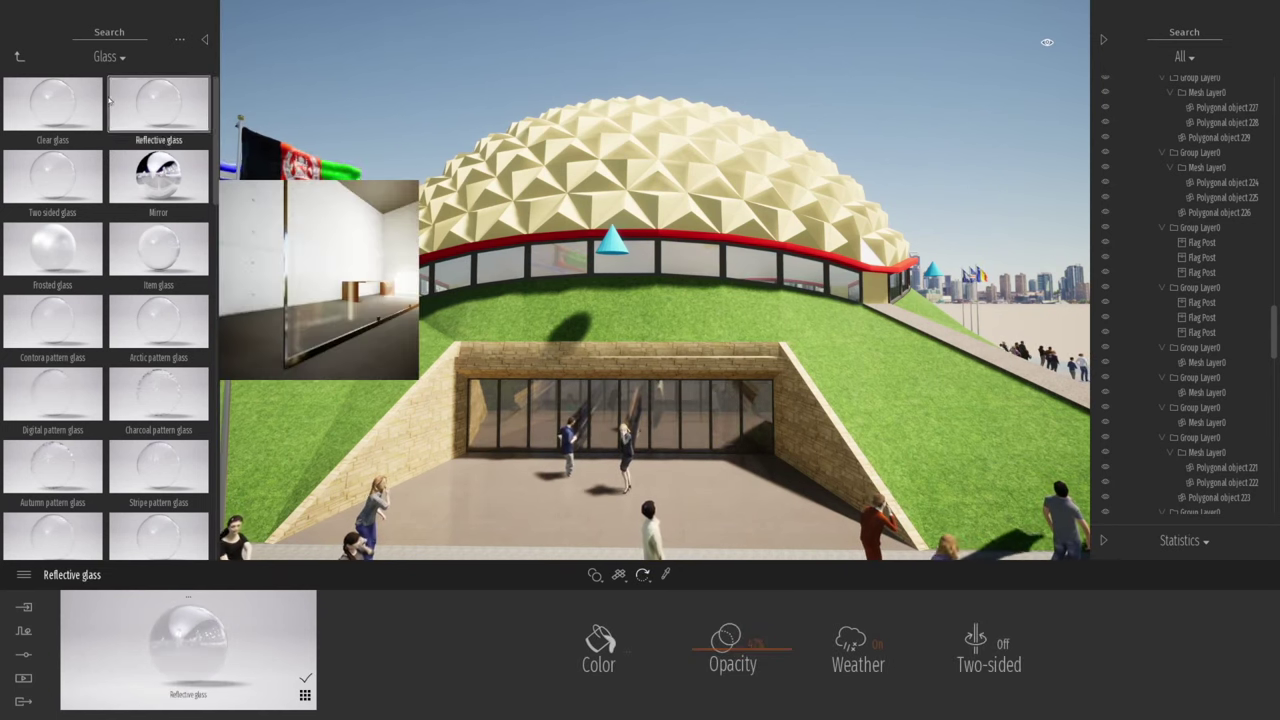
- Return the entrance and upper ring windows to the Clear glass material and inspect the glazing from several heights
left_click(541, 411)
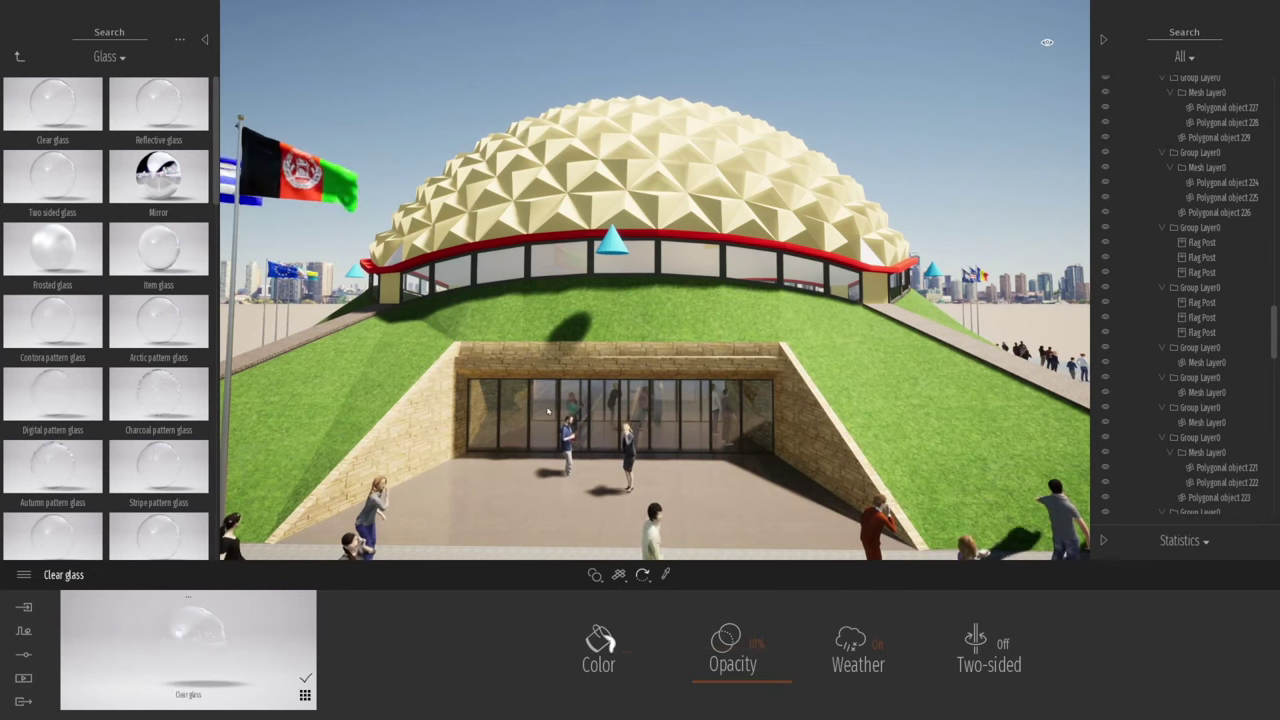
left_click_drag(74, 107, 497, 275)
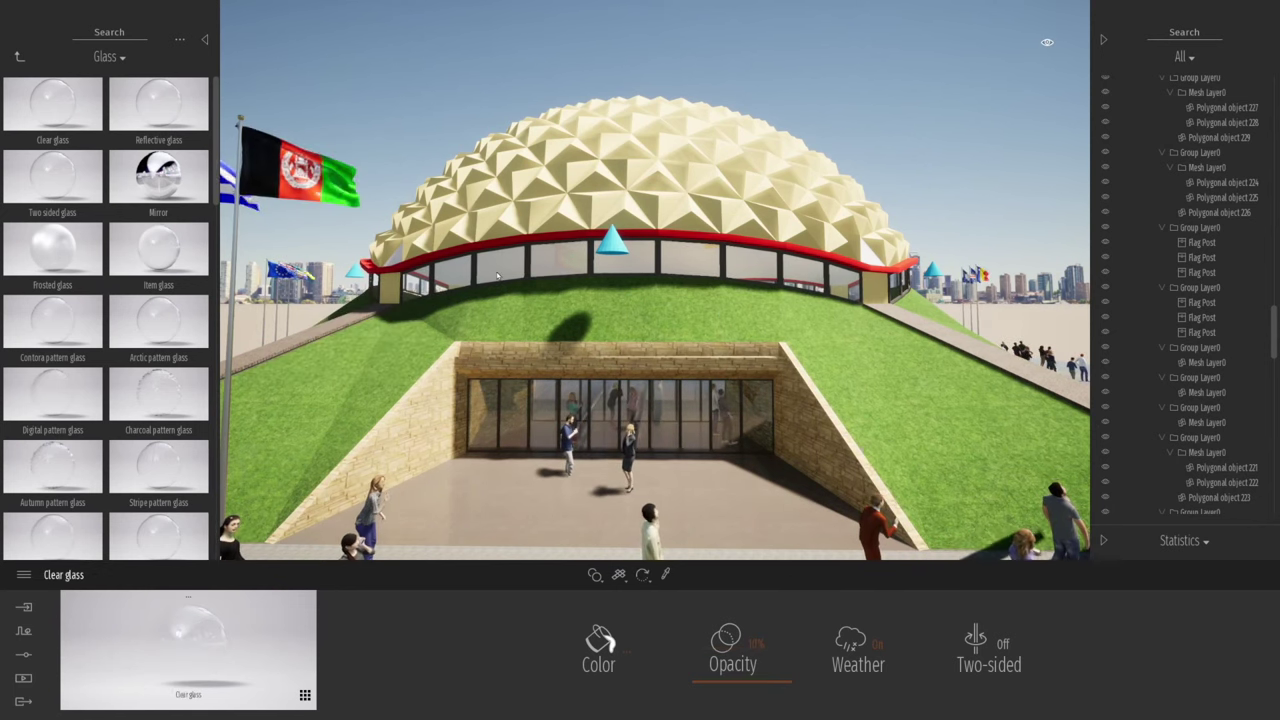
key("q")
key("w")
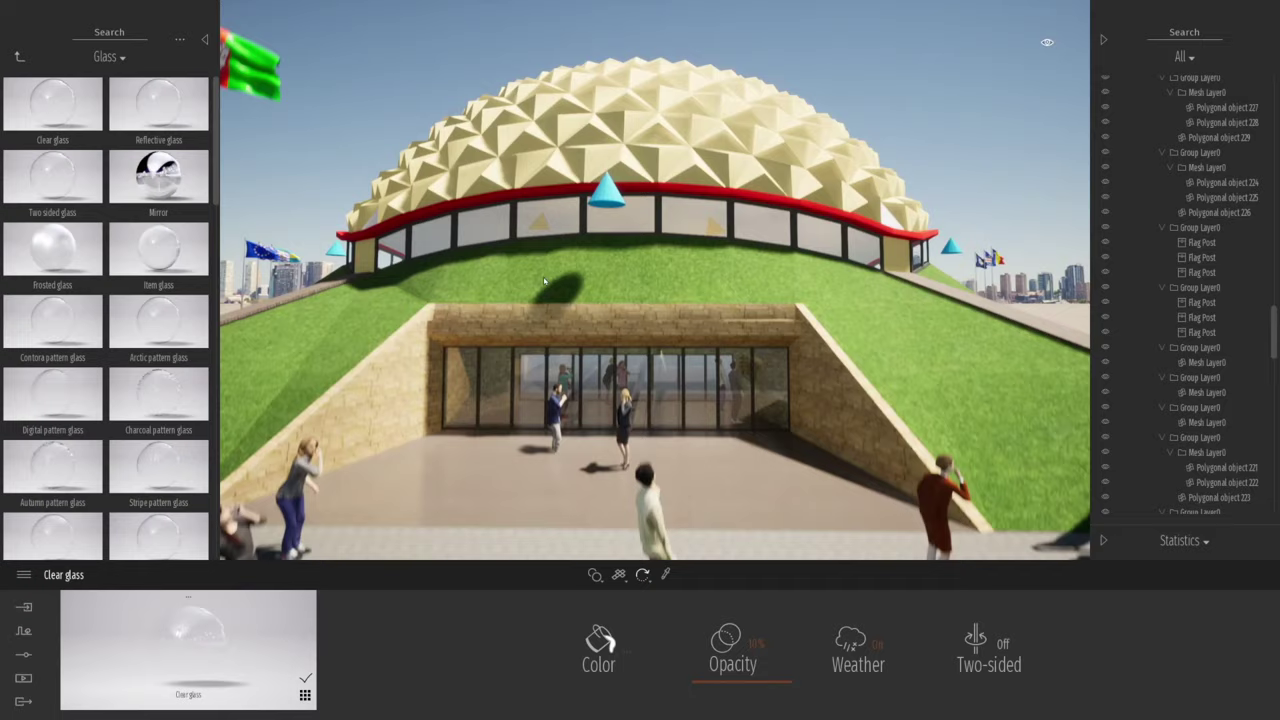
key("e")
key("s")
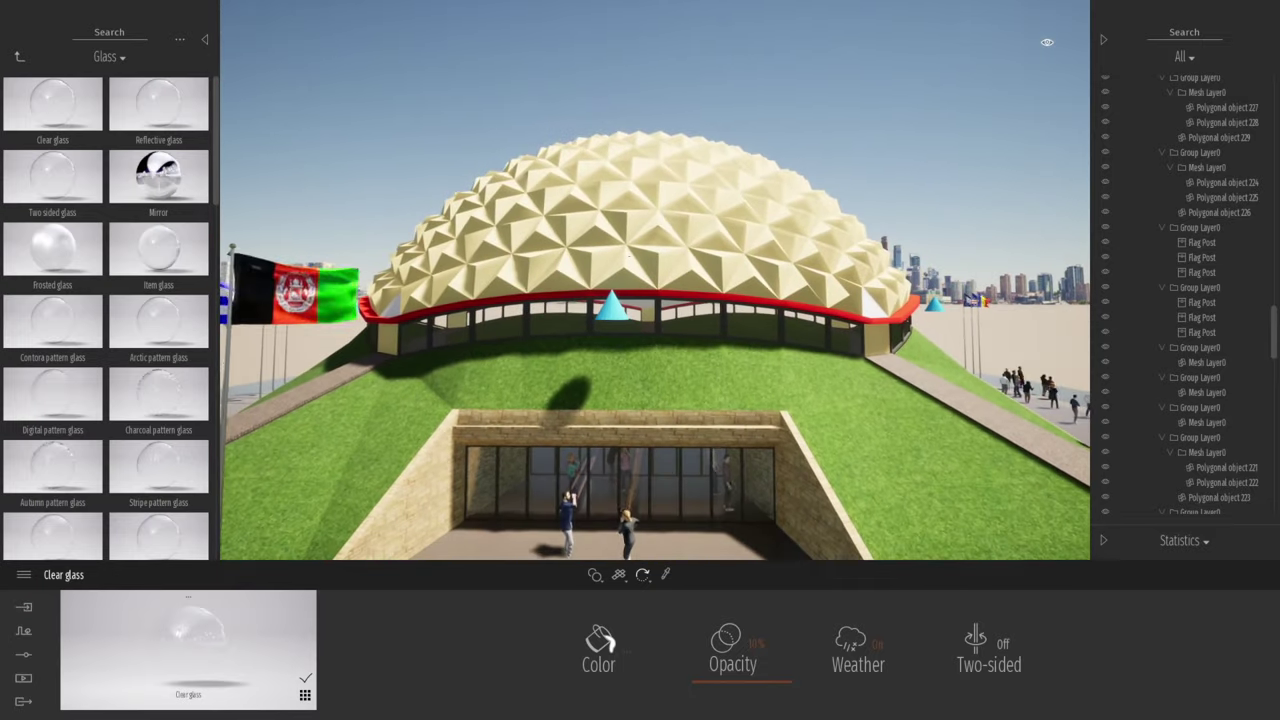
key("q")
key("e")
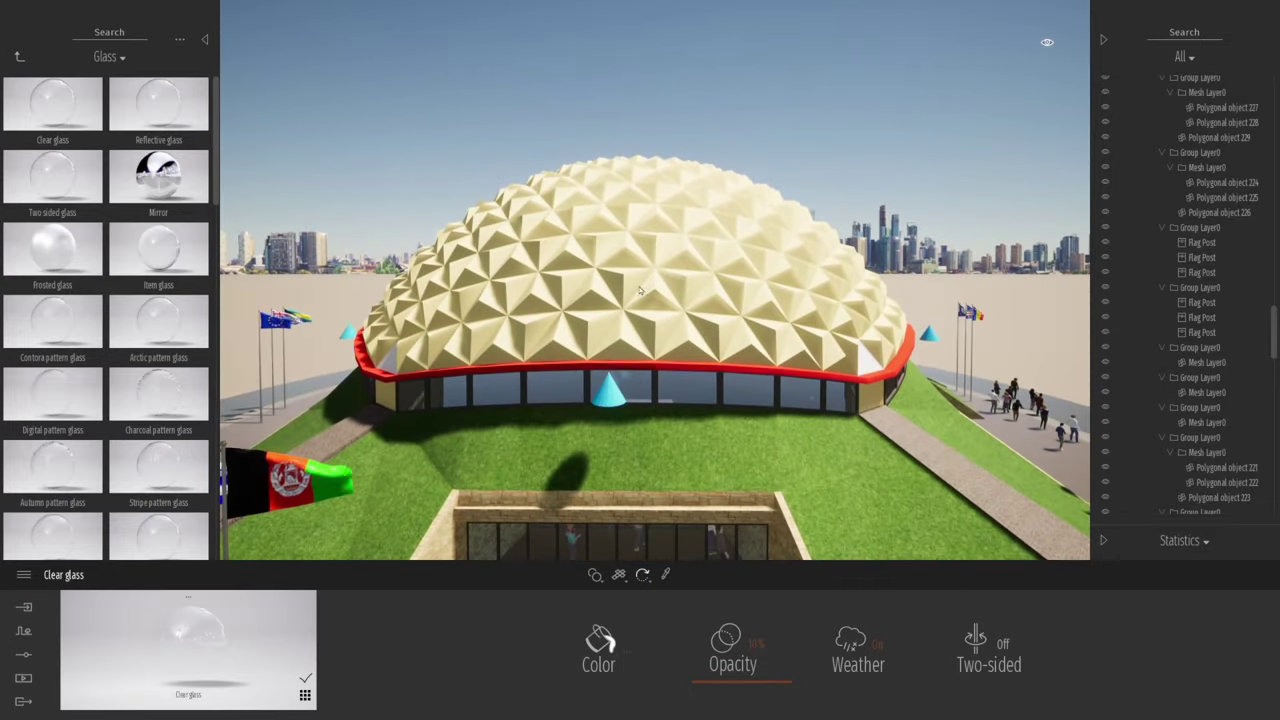
- Try the Chrome metal material on the faceted dome and inspect its reflections
left_click(18, 57)
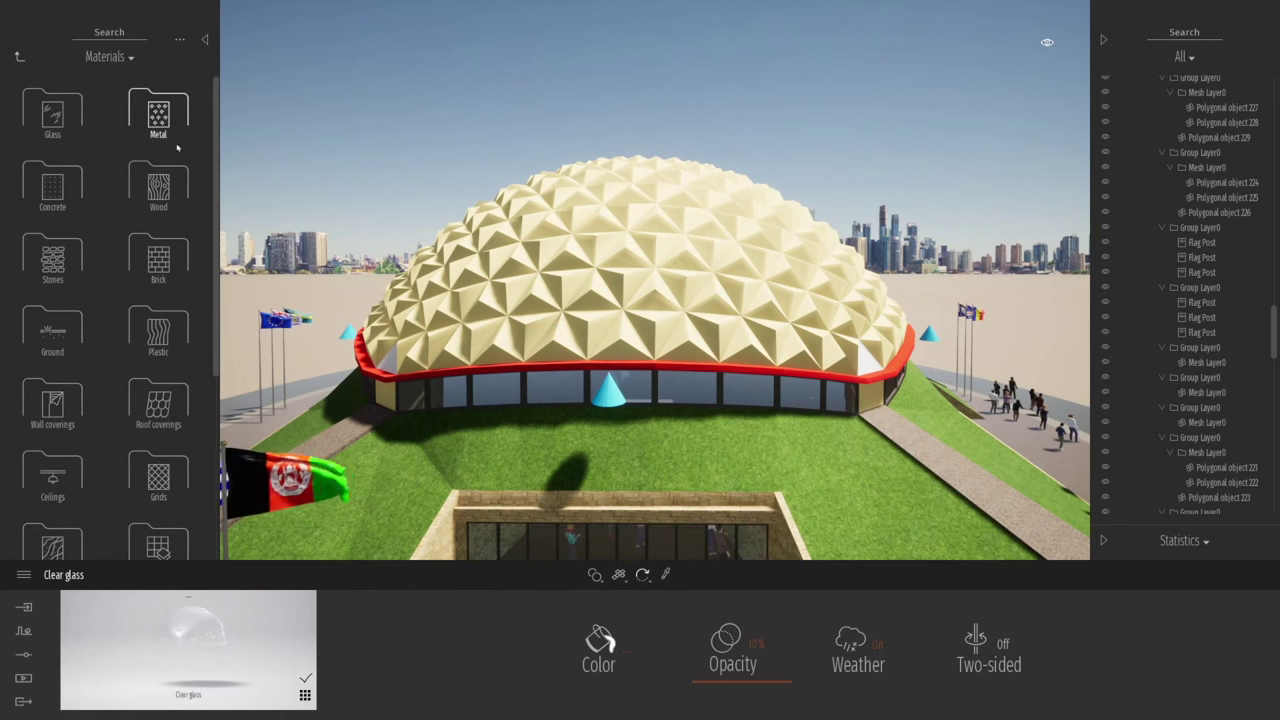
left_click(163, 122)
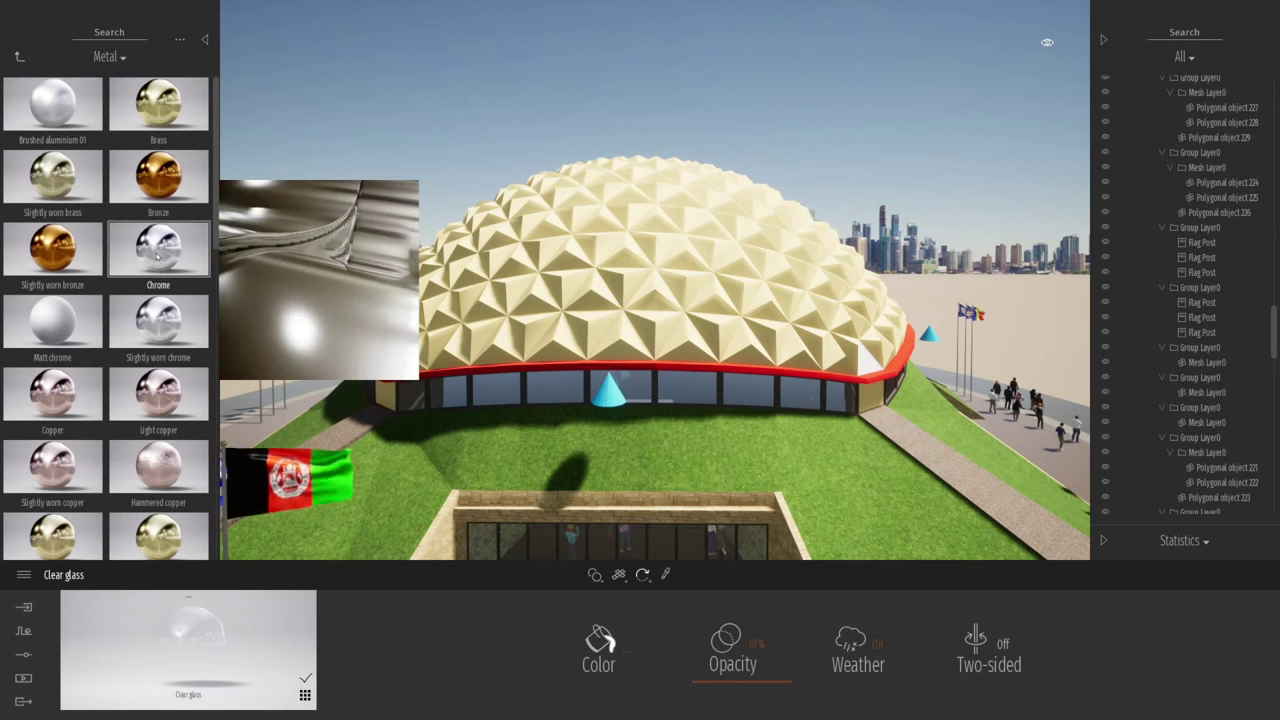
left_click_drag(157, 256, 588, 307)
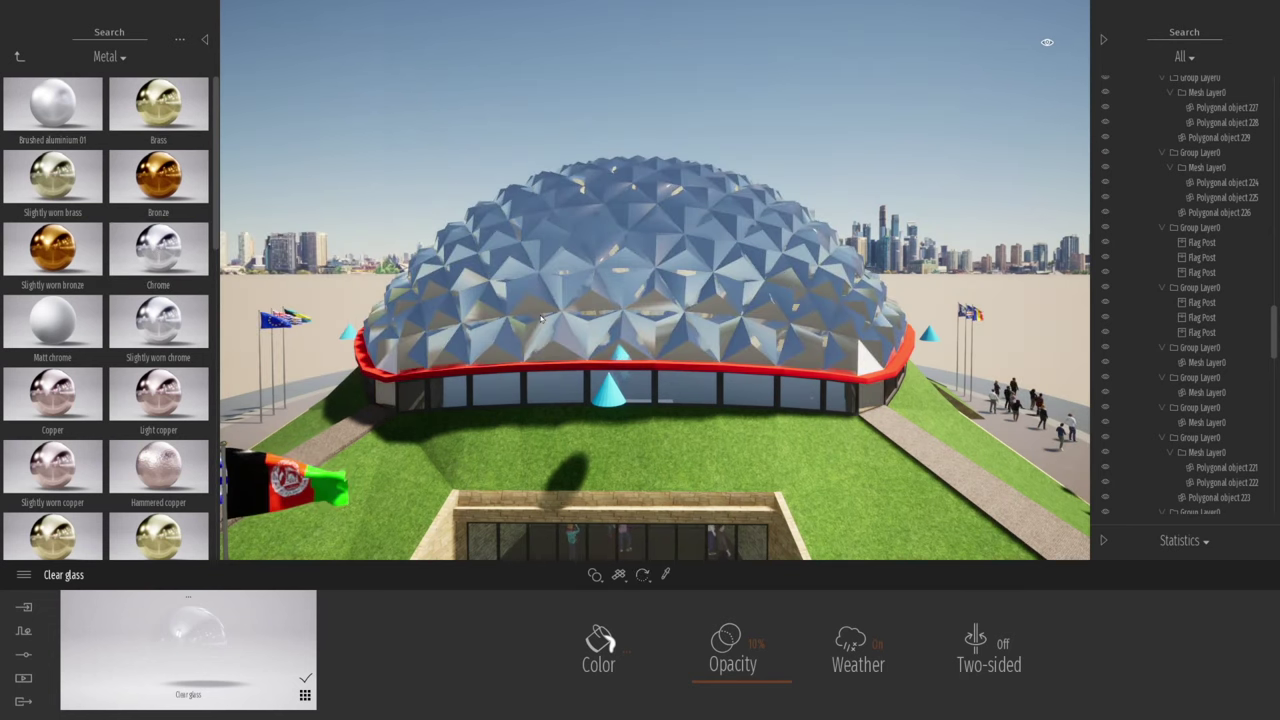
scroll(588, 307, "down", 3)
middle_click_drag(588, 307, 595, 400)
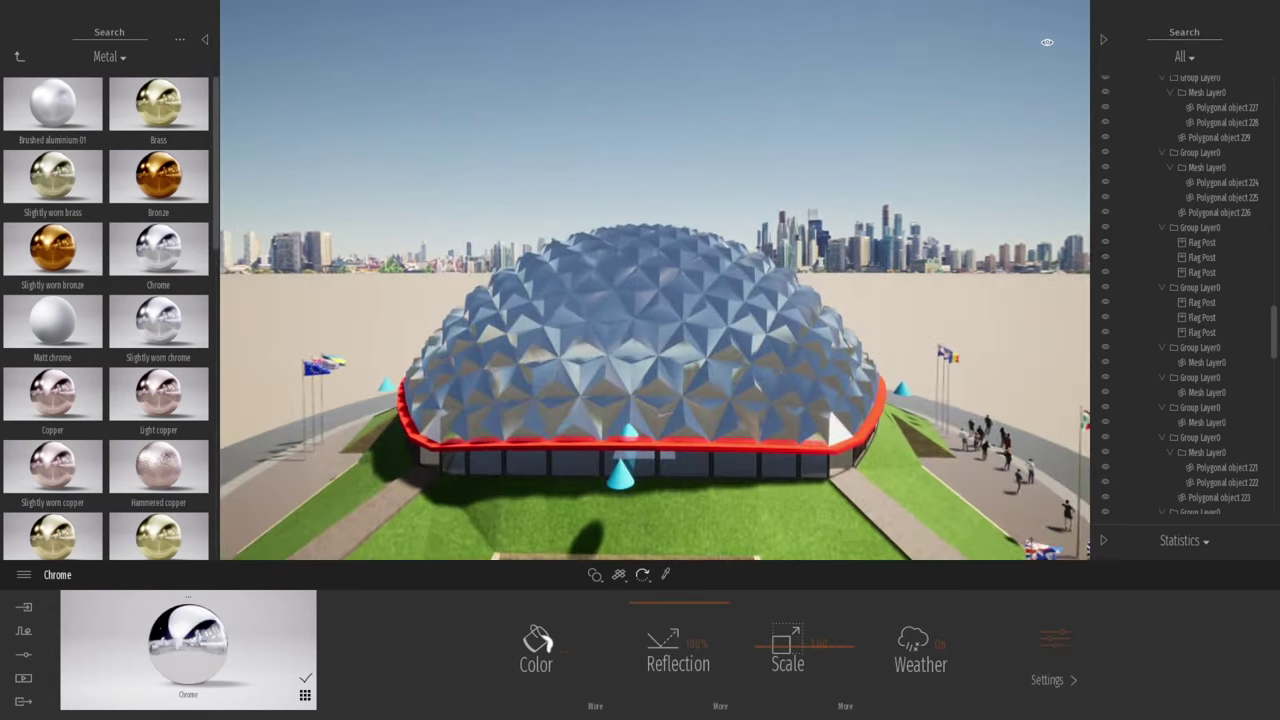
right_click_drag(595, 400, 640, 355)
scroll(638, 326, "up", 1)
middle_click_drag(640, 355, 637, 286)
right_click_drag(637, 286, 629, 311)
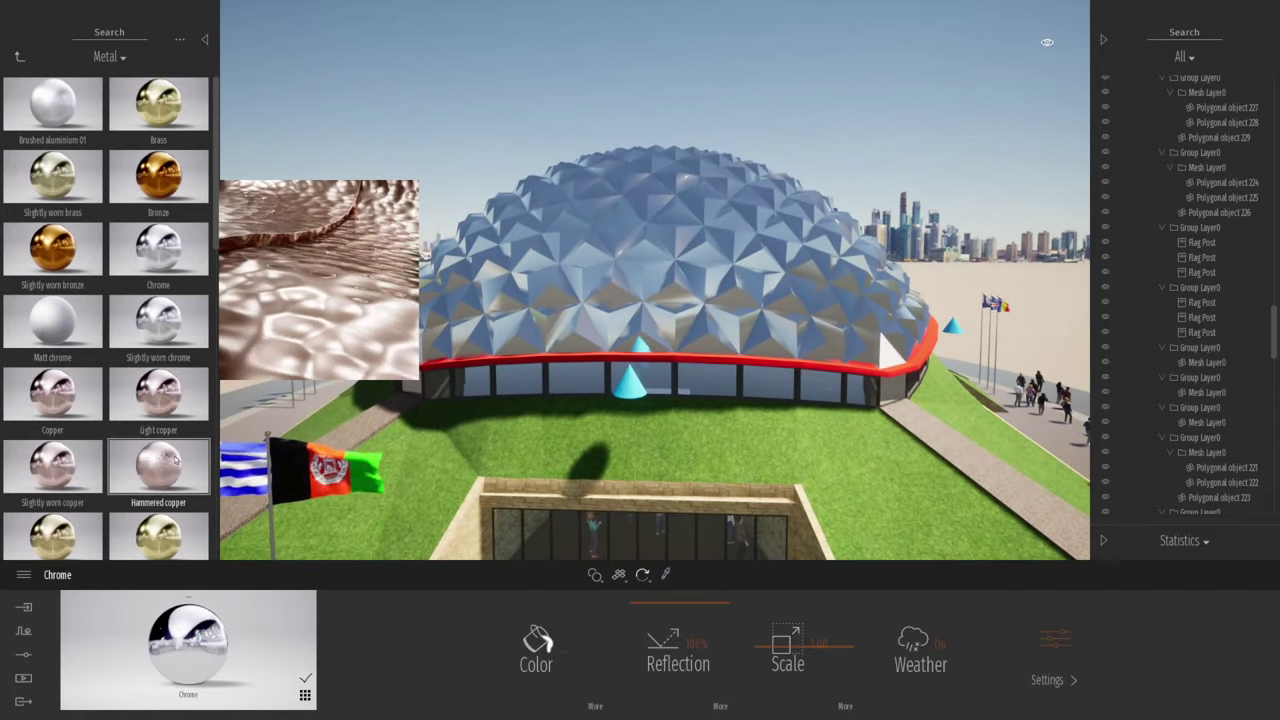
- Try the Hammered copper material and the Foil gold material on the dome
left_click(160, 460)
middle_click_drag(583, 319, 670, 314)
scroll(680, 285, "up", 1)
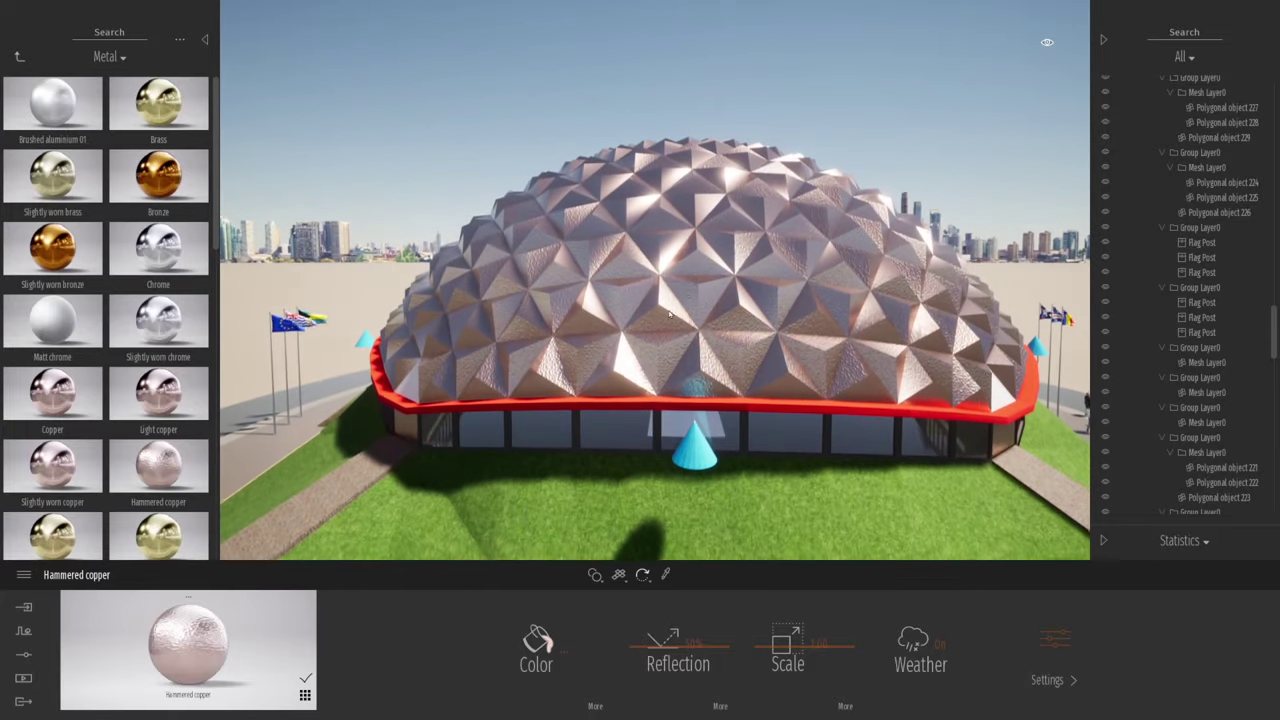
mouse_move(115, 462)
scroll(115, 458, "down", 2)
scroll(110, 459, "down", 1)
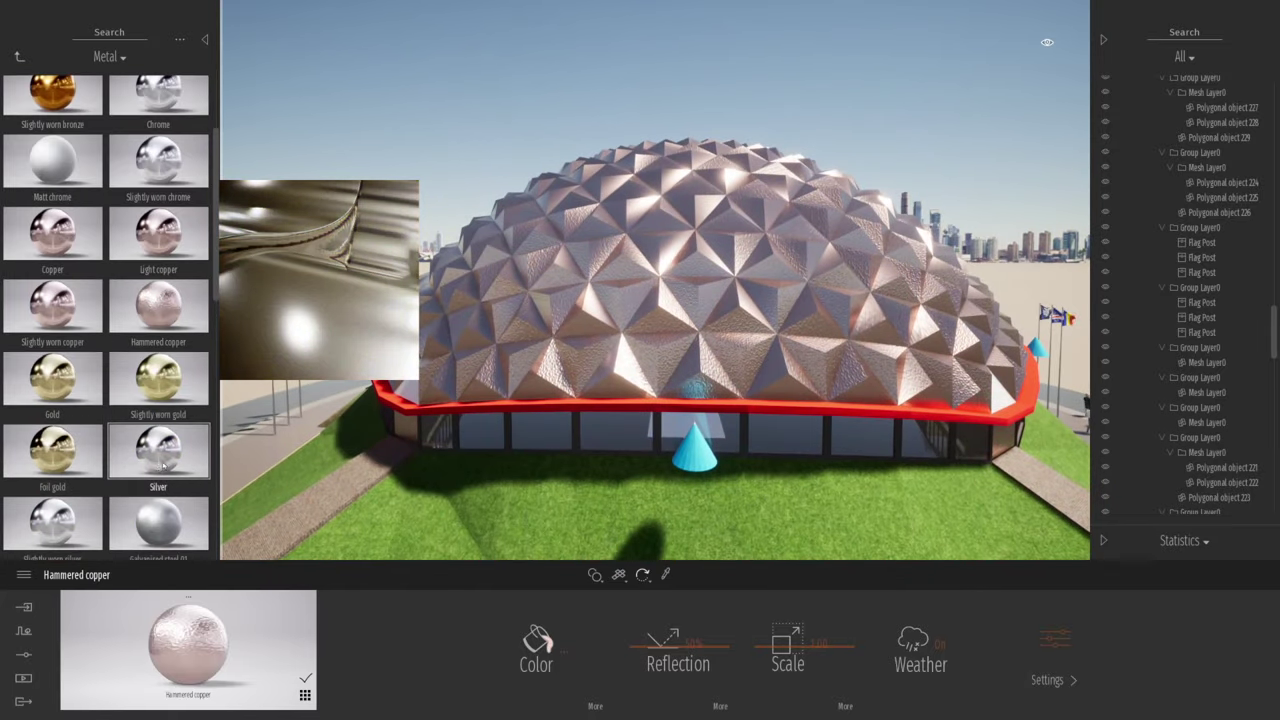
left_click(72, 463)
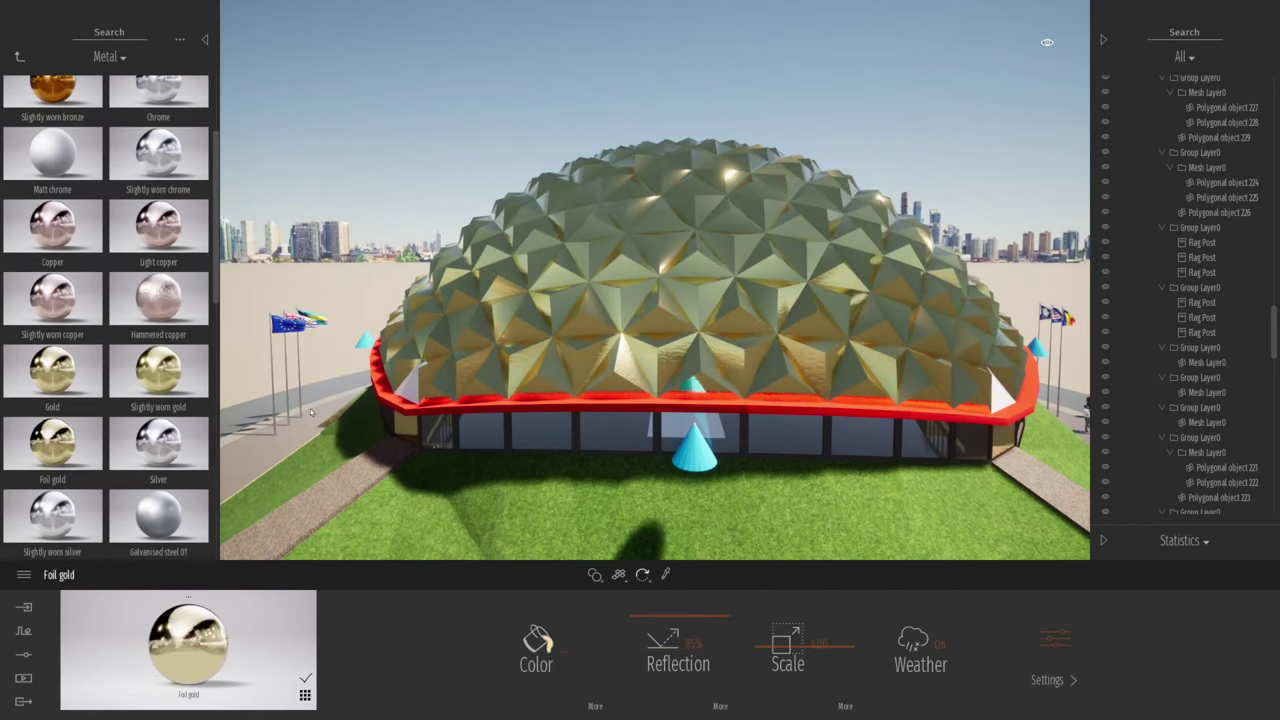
- Try the Galvanised steel 01 material and the Slightly worn silver material on the dome
left_click(158, 512)
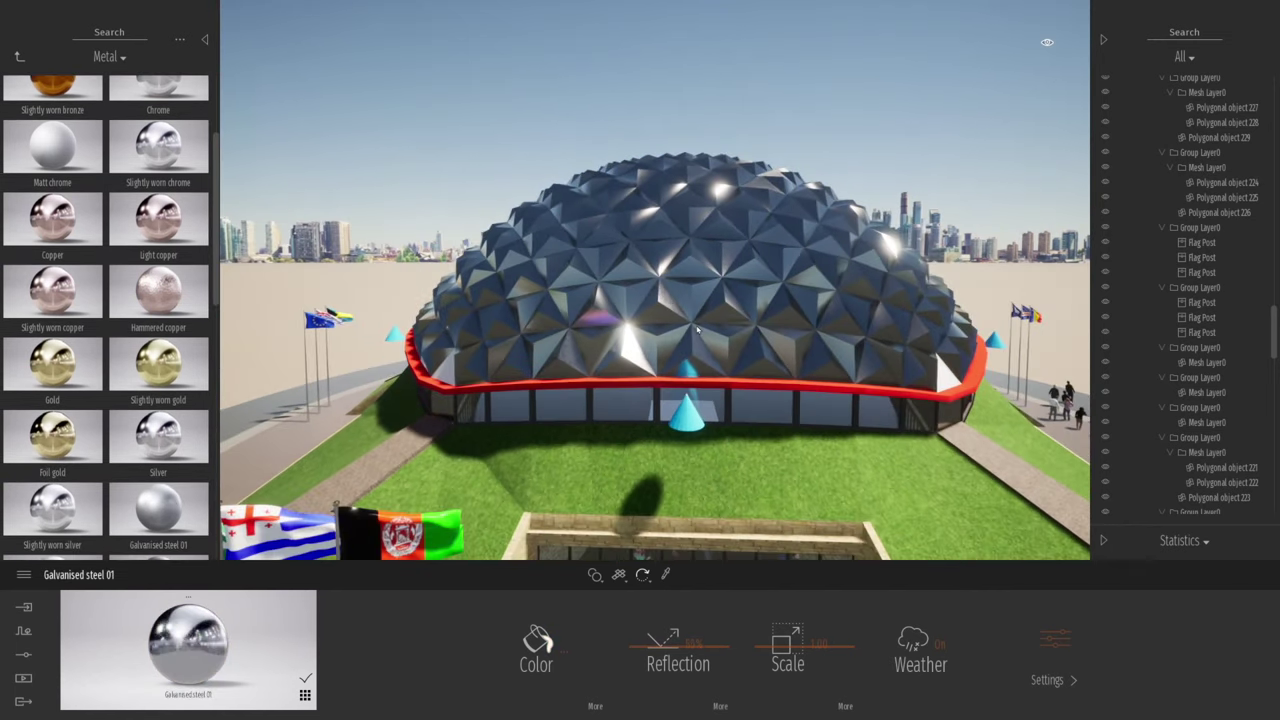
left_click(79, 517)
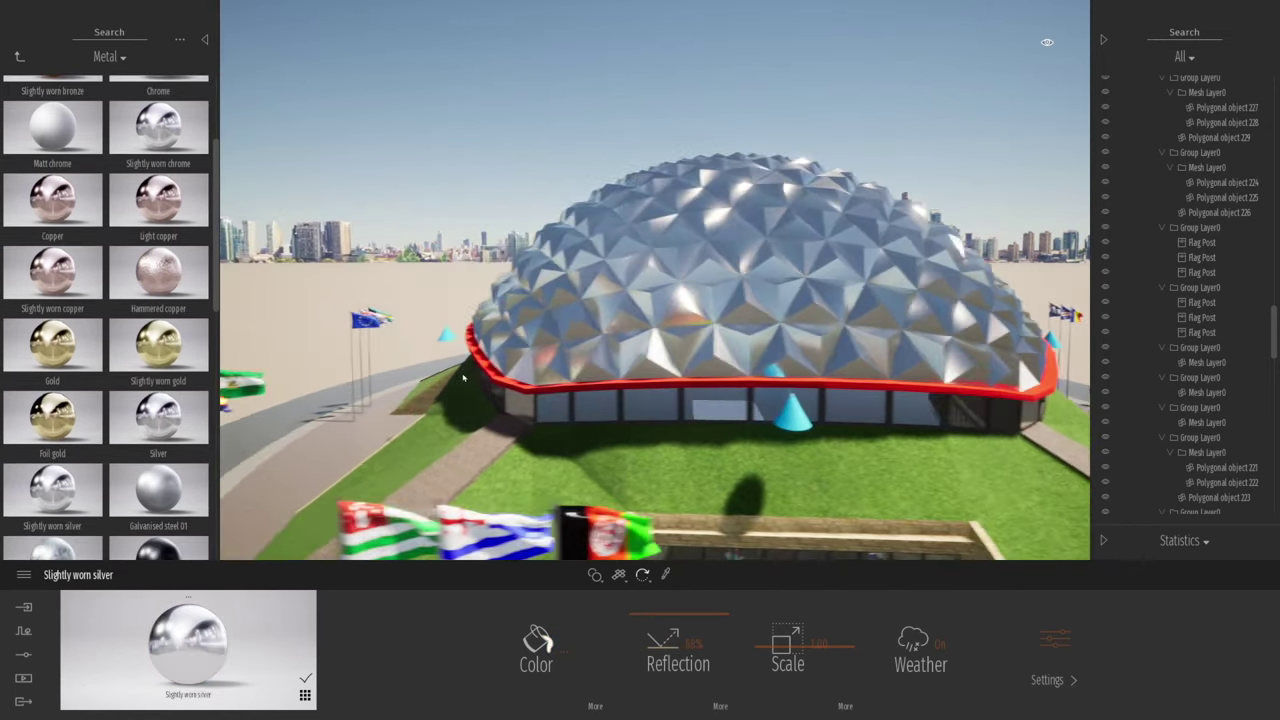
key("w")
key("d")
- Try the Carbon material on the dome
scroll(145, 468, "down", 3)
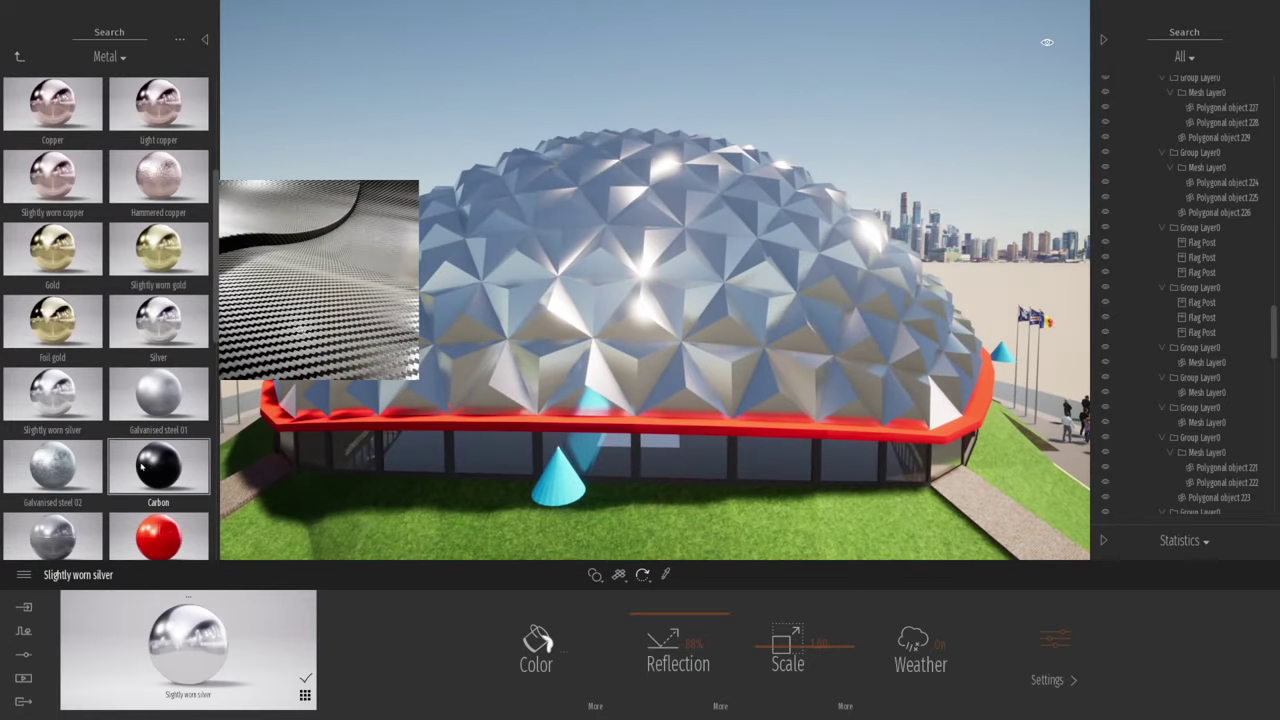
left_click_drag(303, 428, 380, 372)
key("s")
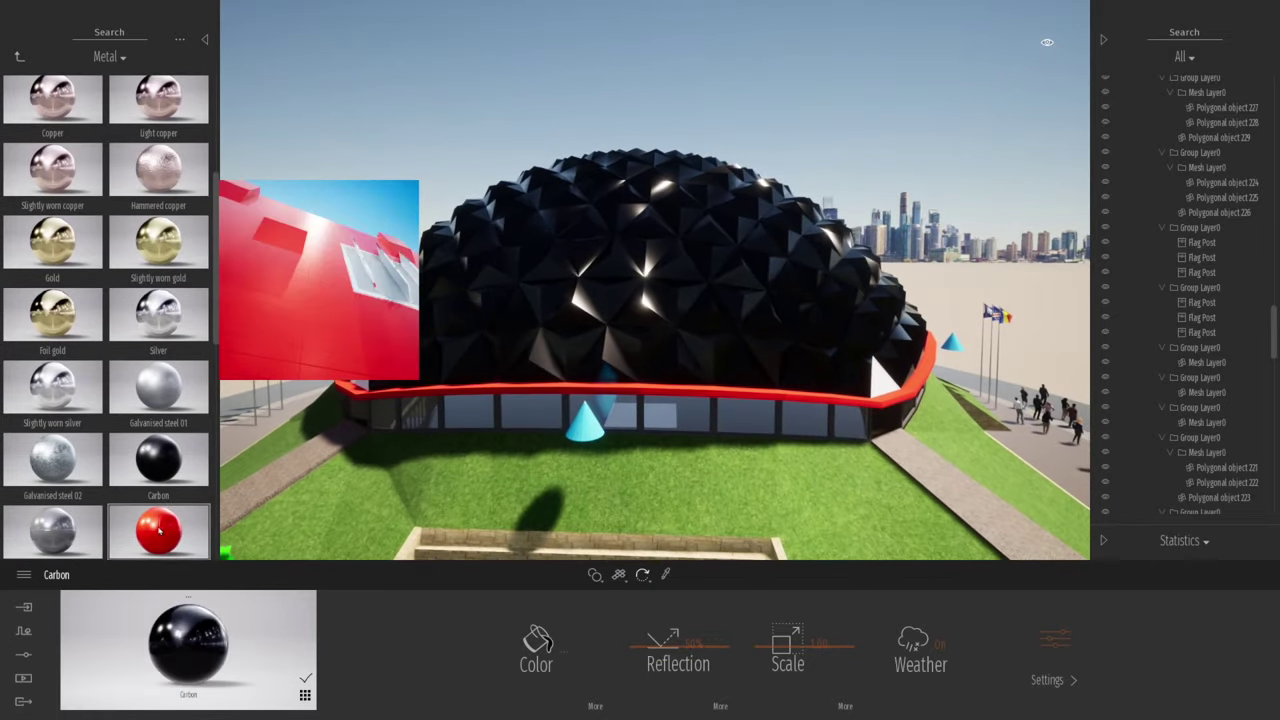
- Apply Aluminium panels 150x30 to the dome, and replace it with Aluminium siding 03
left_click_drag(158, 535, 574, 342)
left_click(573, 342)
scroll(160, 415, "down", 4)
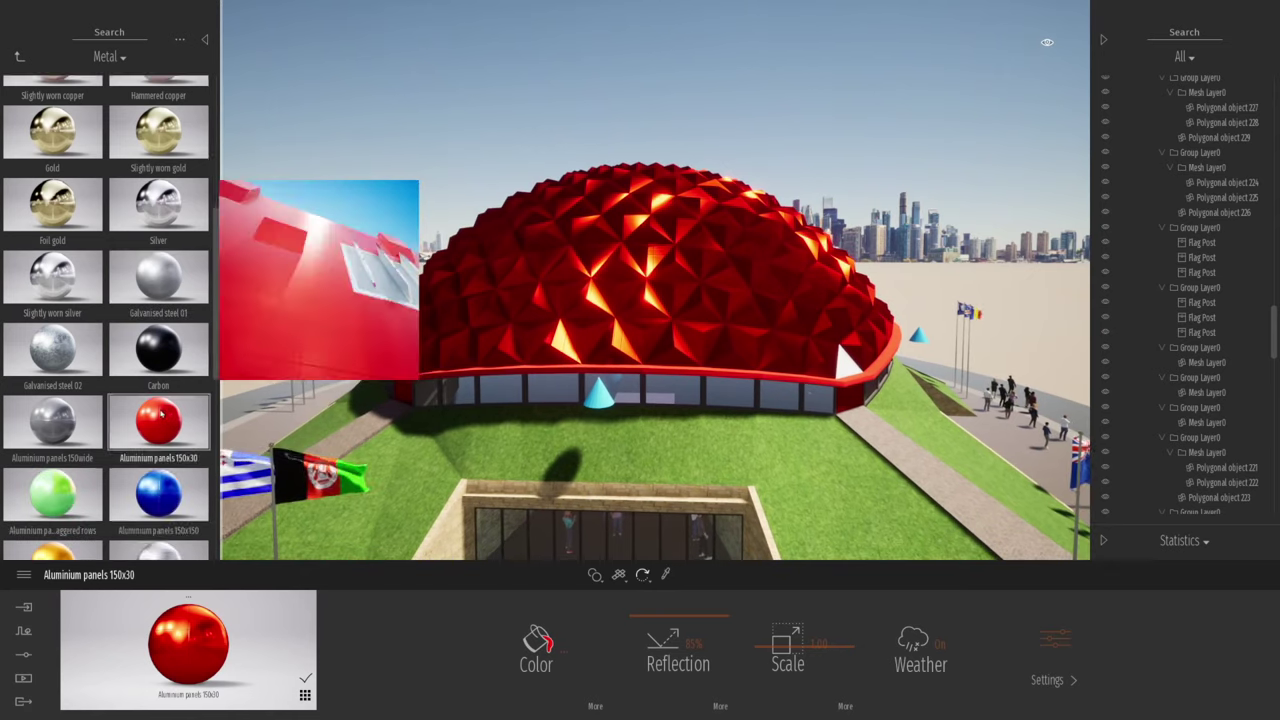
left_click(158, 460)
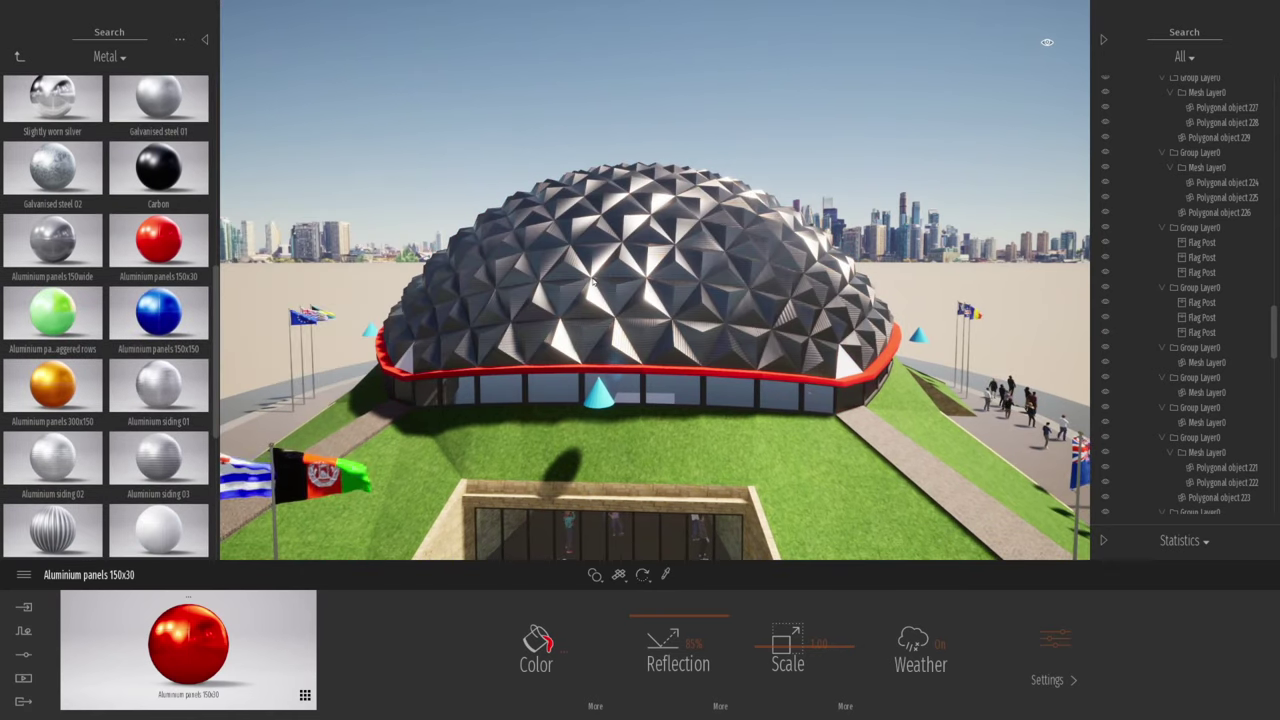
- Examine the Aluminium siding 03 cladding on the dome and the stone entrance from close up, farther back and several angles
scroll(667, 302, "up", 5)
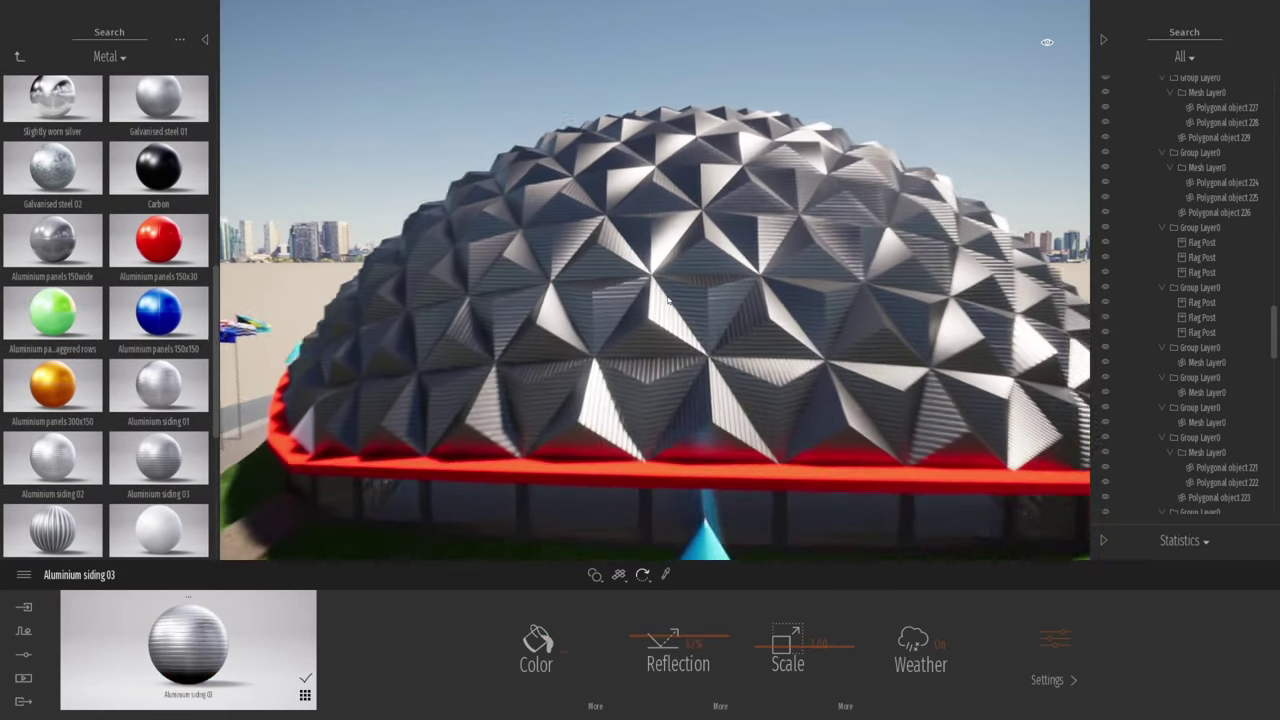
scroll(668, 300, "down", 4)
key("s")
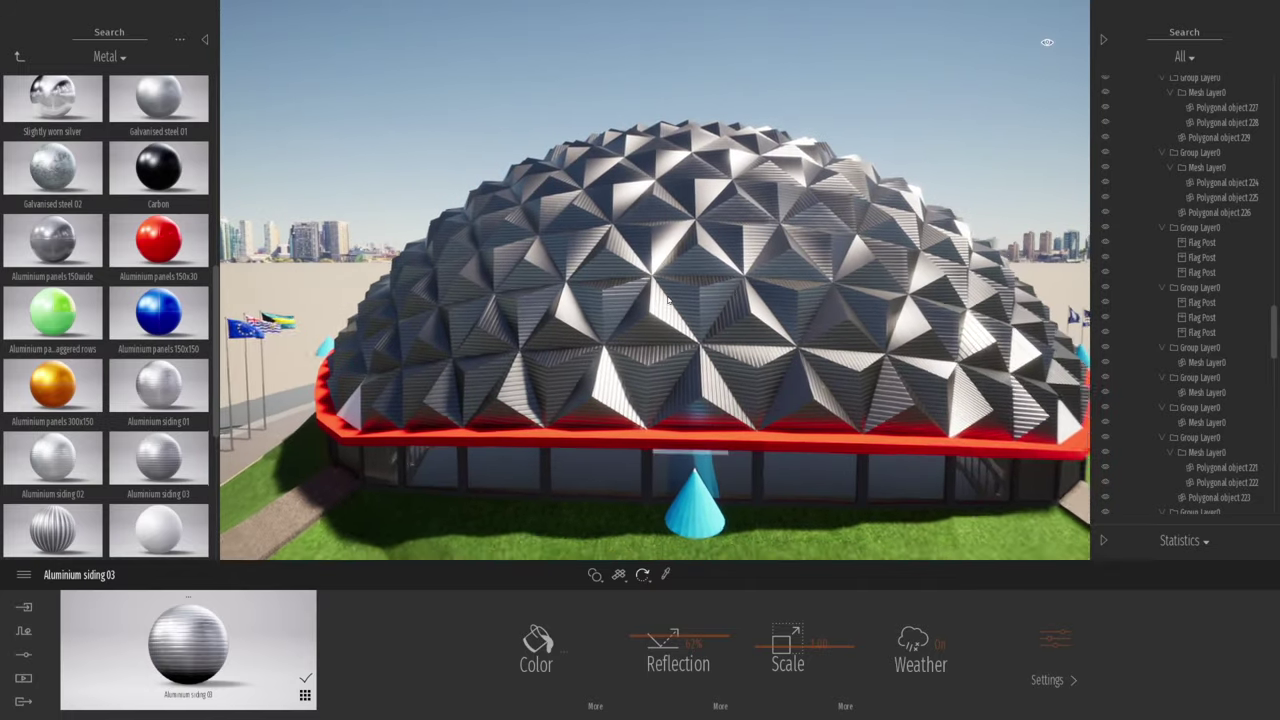
key("a")
scroll(668, 300, "up", 5)
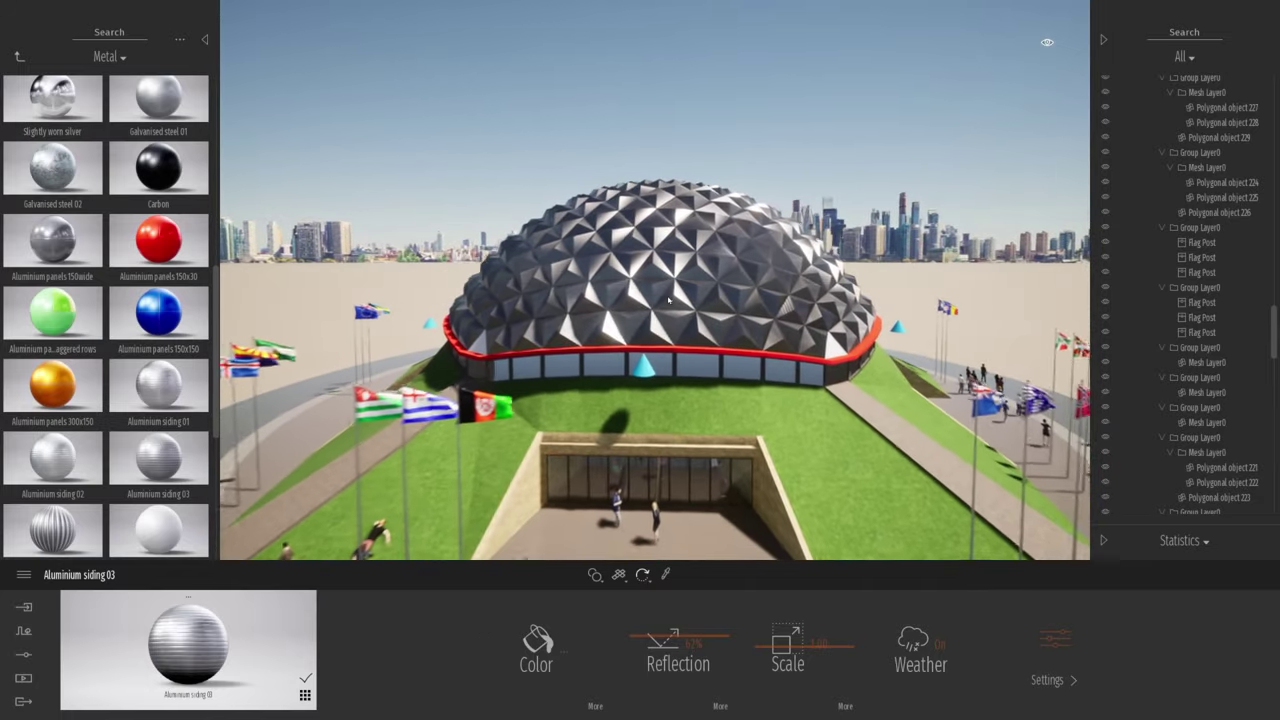
key("w")
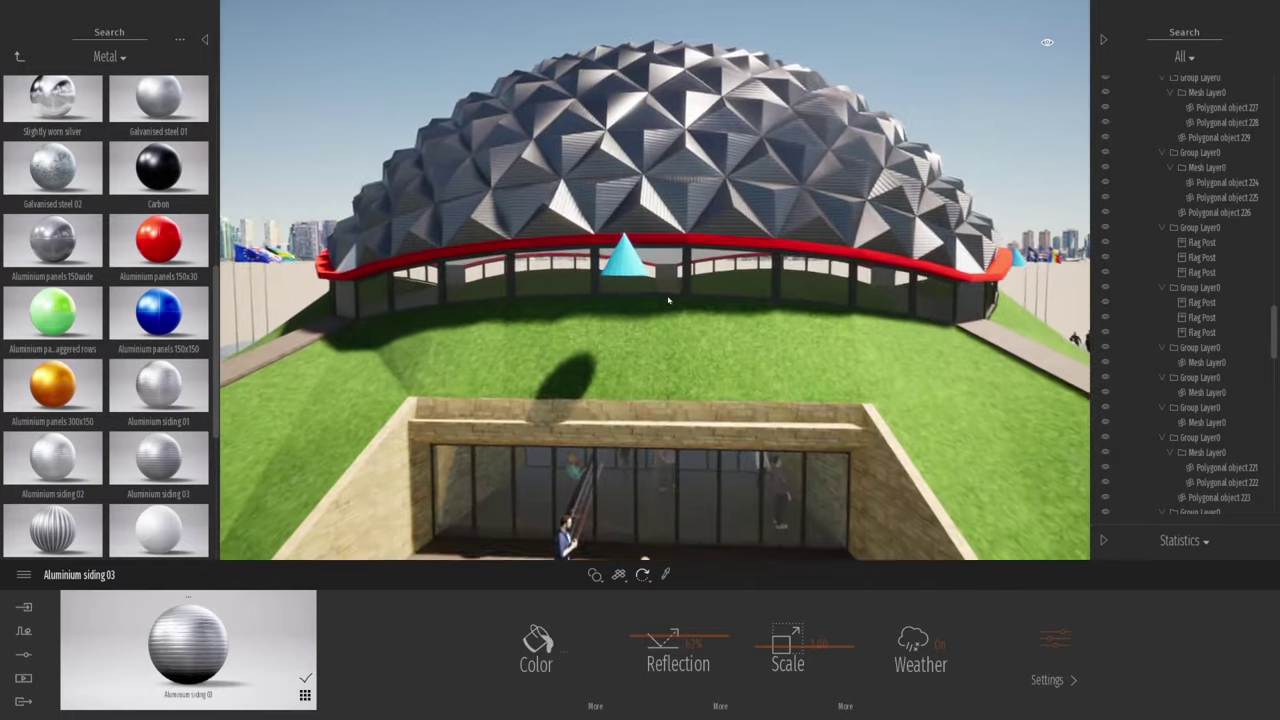
key("d")
key("s")
key("e")
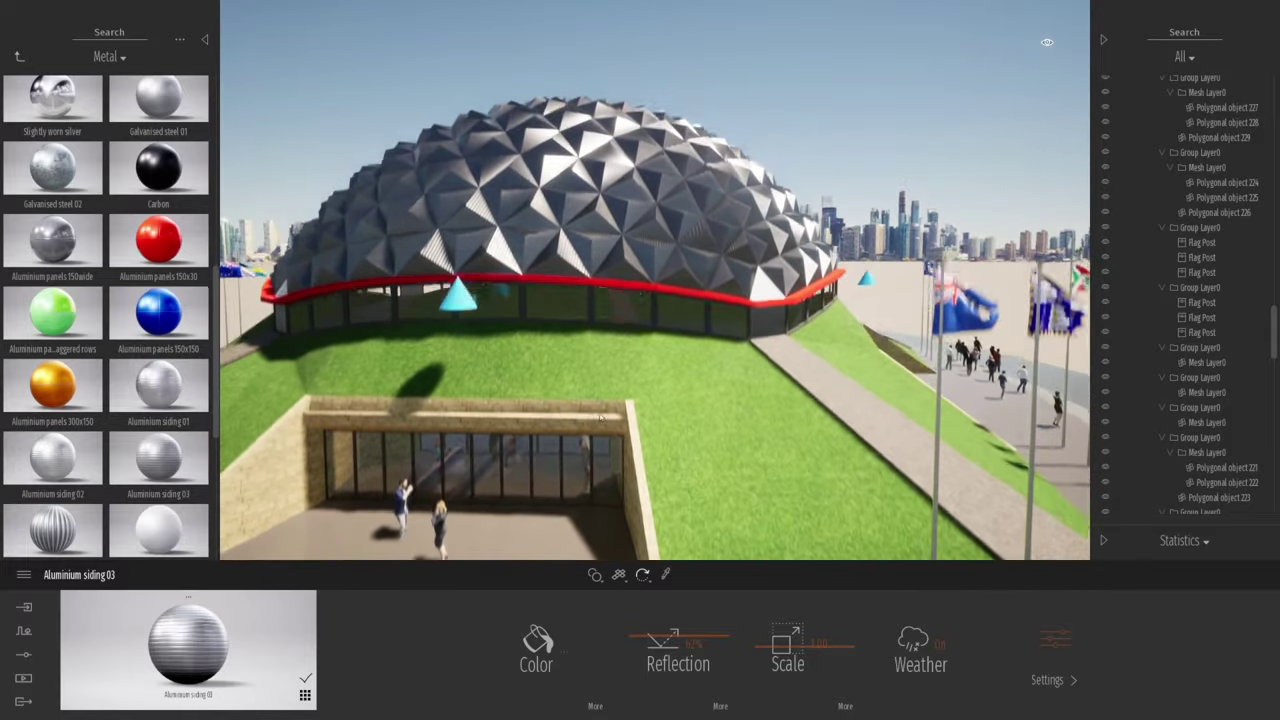
key("q")
key("e")
key("q")
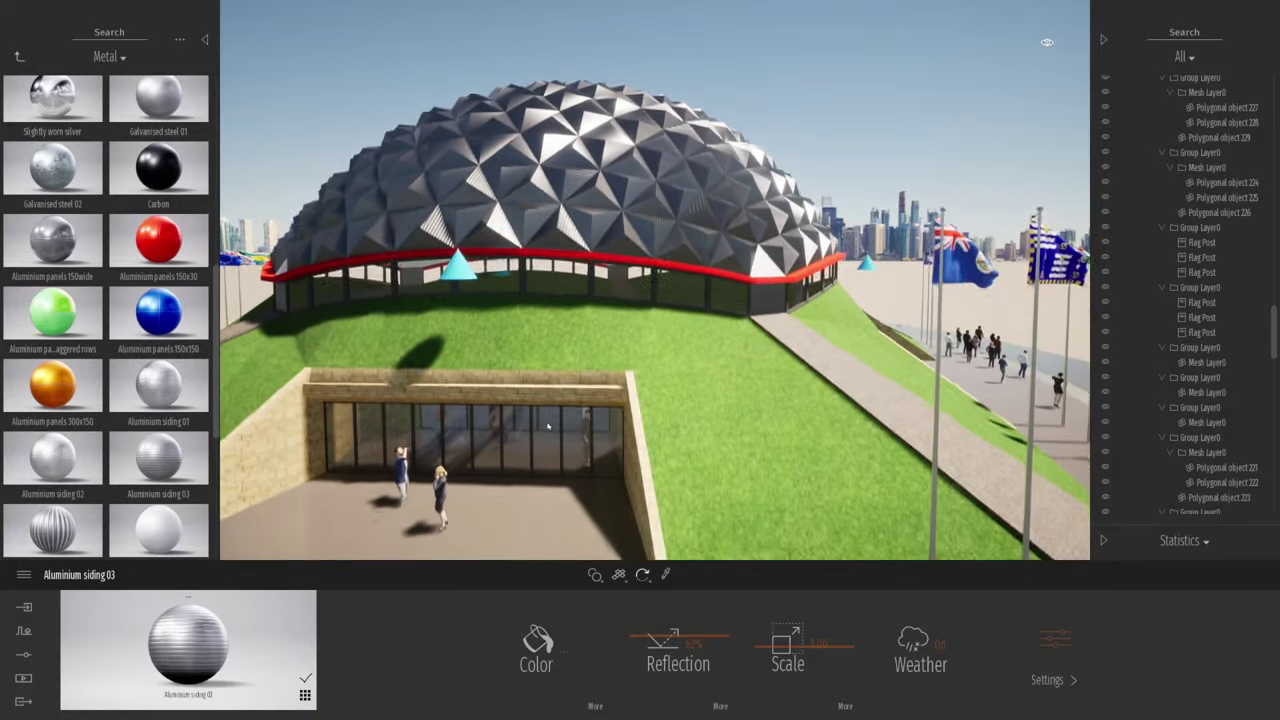
key("e")
right_click_drag(548, 427, 532, 437)
key("q")
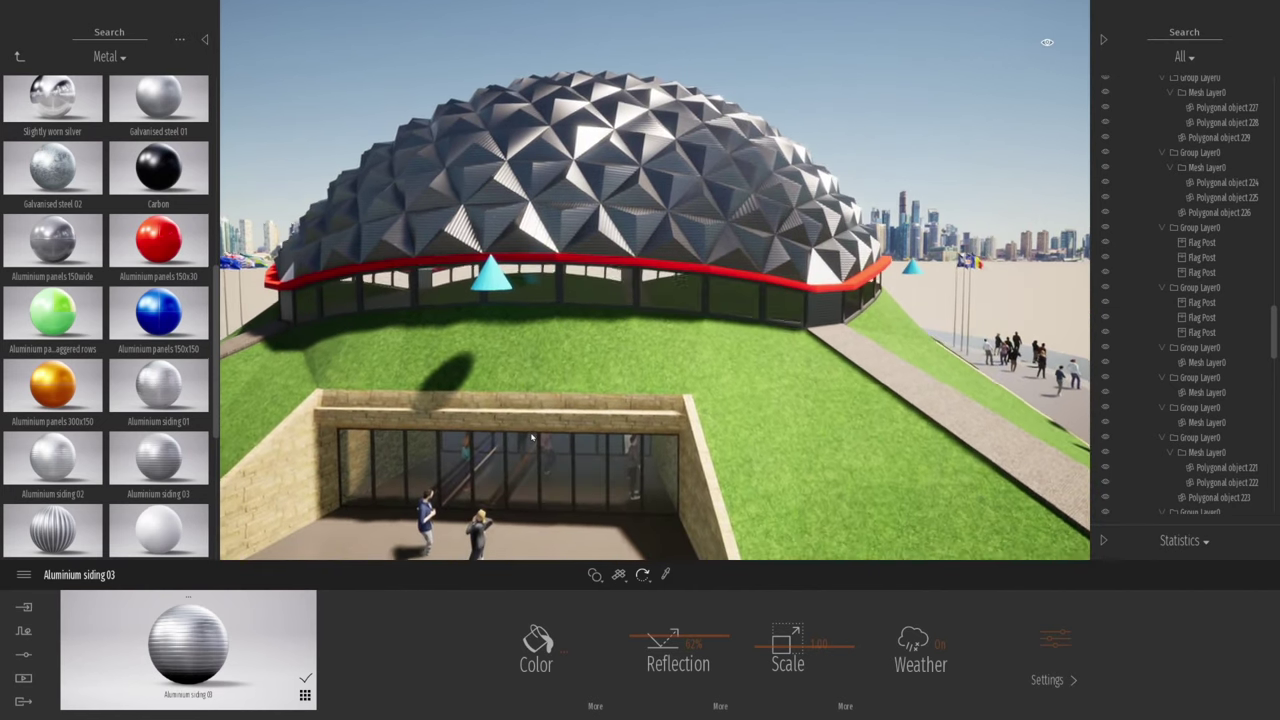
key("a")
key("q")
key("w")
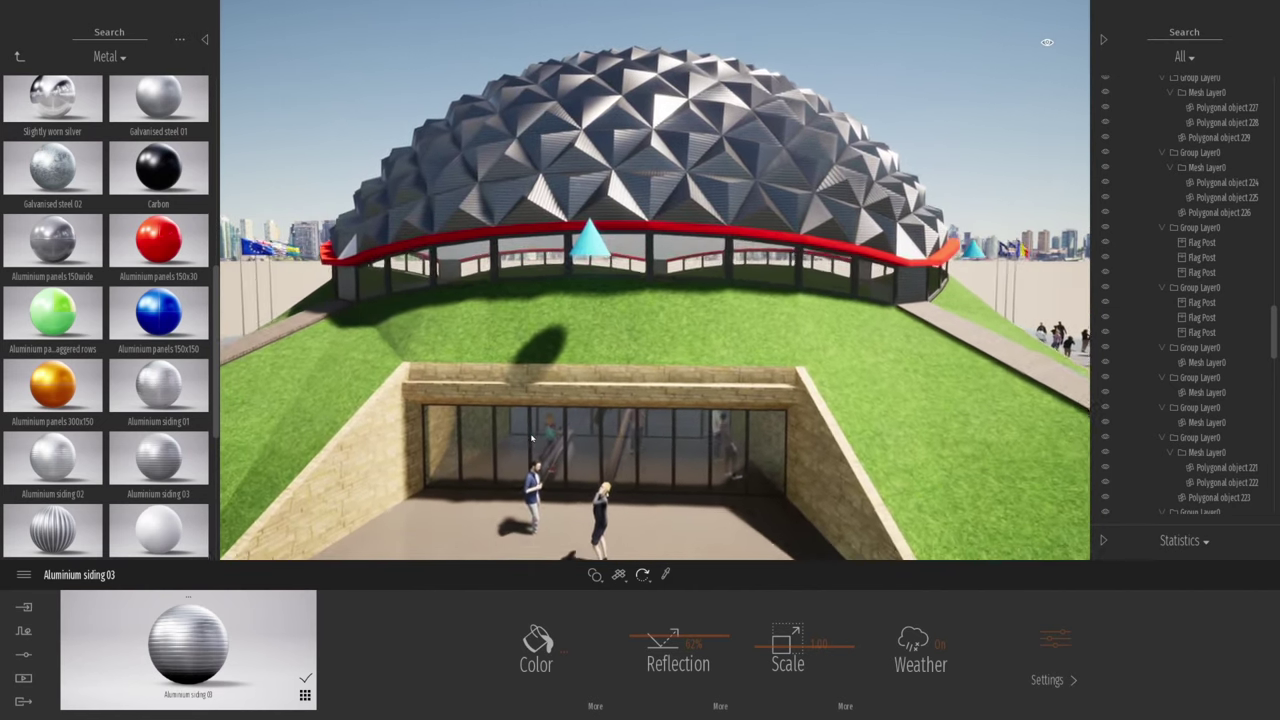
key("w")
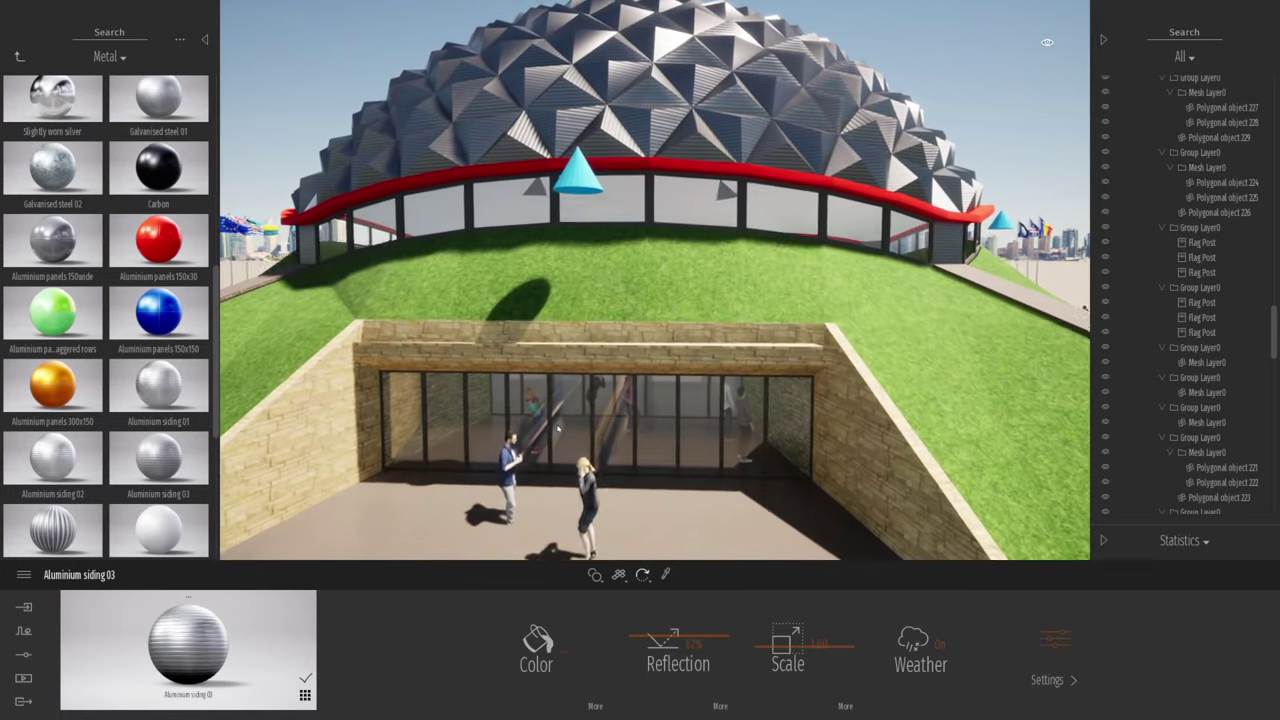
- Apply the Stacked stone 05 material to the entrance walls and enlarge its texture scale to about 4.27
left_click(18, 57)
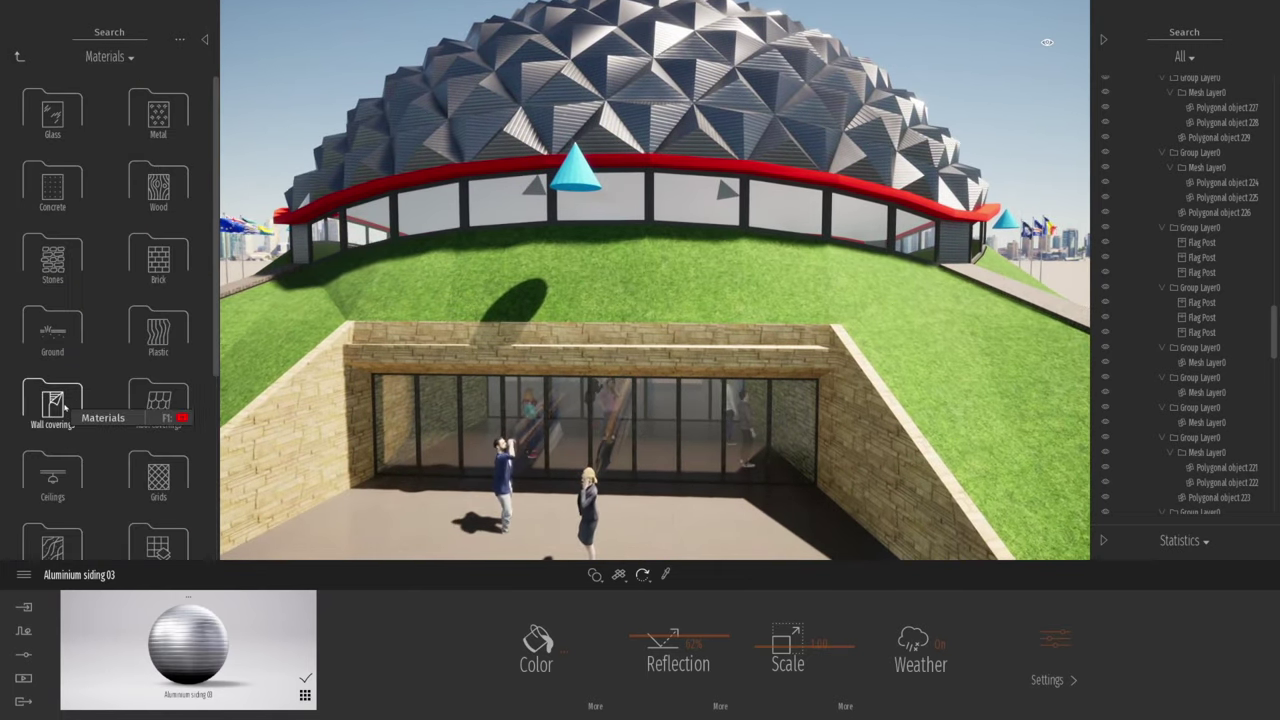
left_click(57, 274)
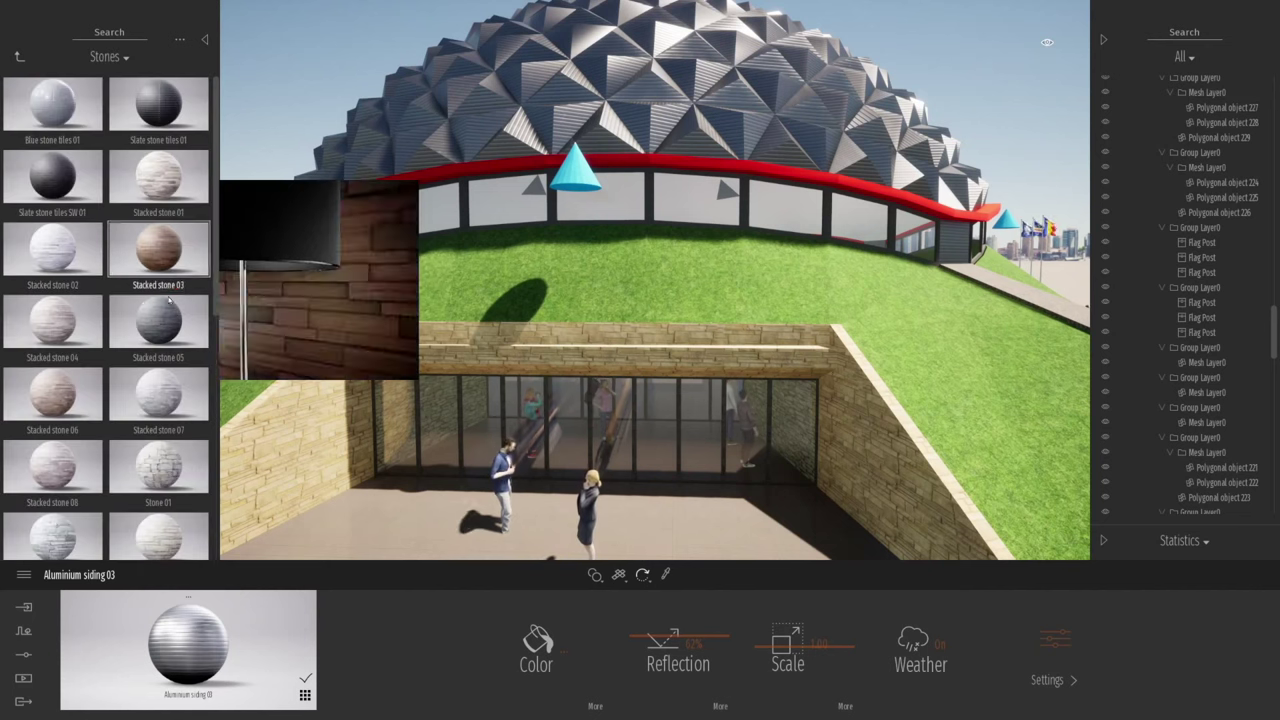
left_click(158, 322)
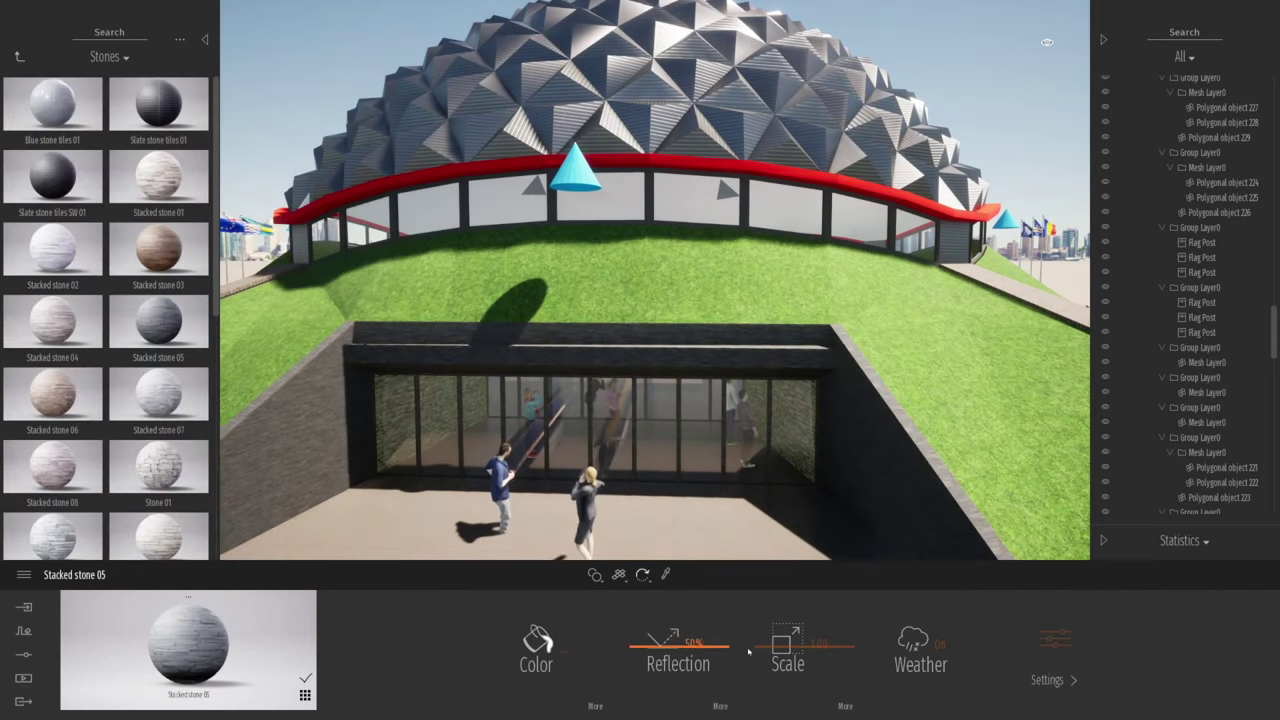
left_click_drag(760, 638, 757, 630)
- Tint the Stacked stone 05 material from pure white to a slightly darker off-white
left_click(563, 649)
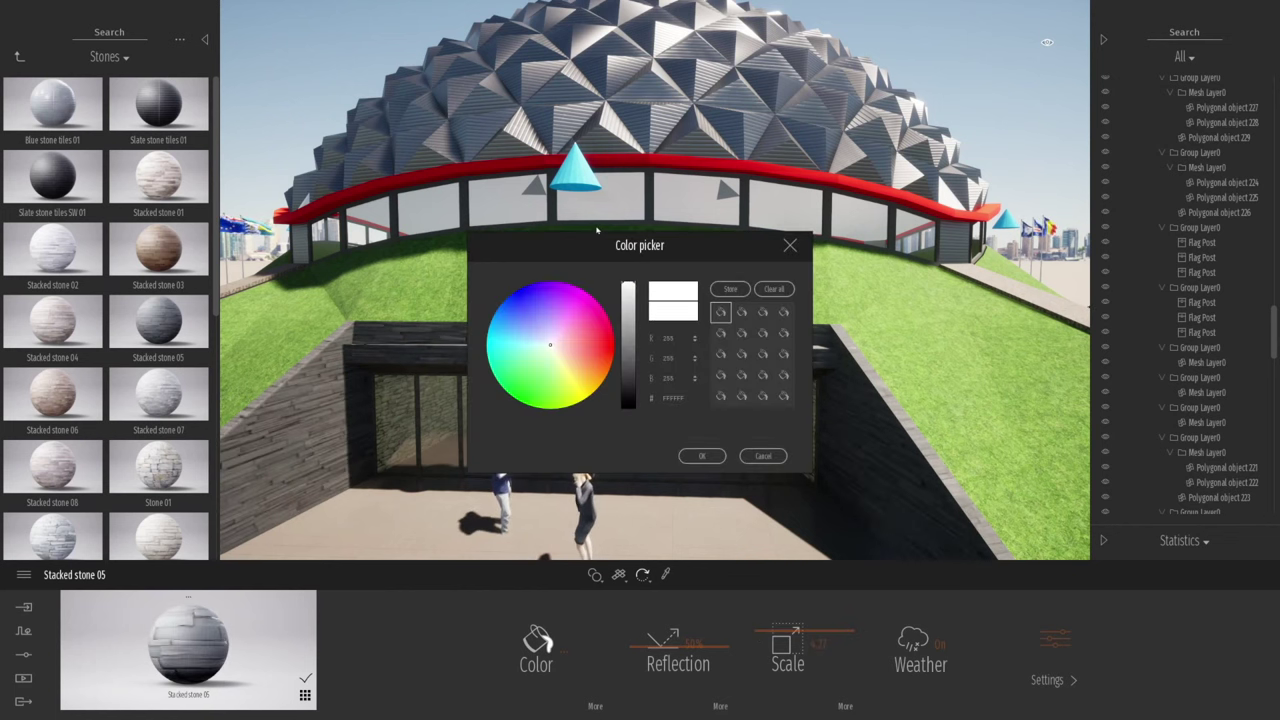
left_click(628, 291)
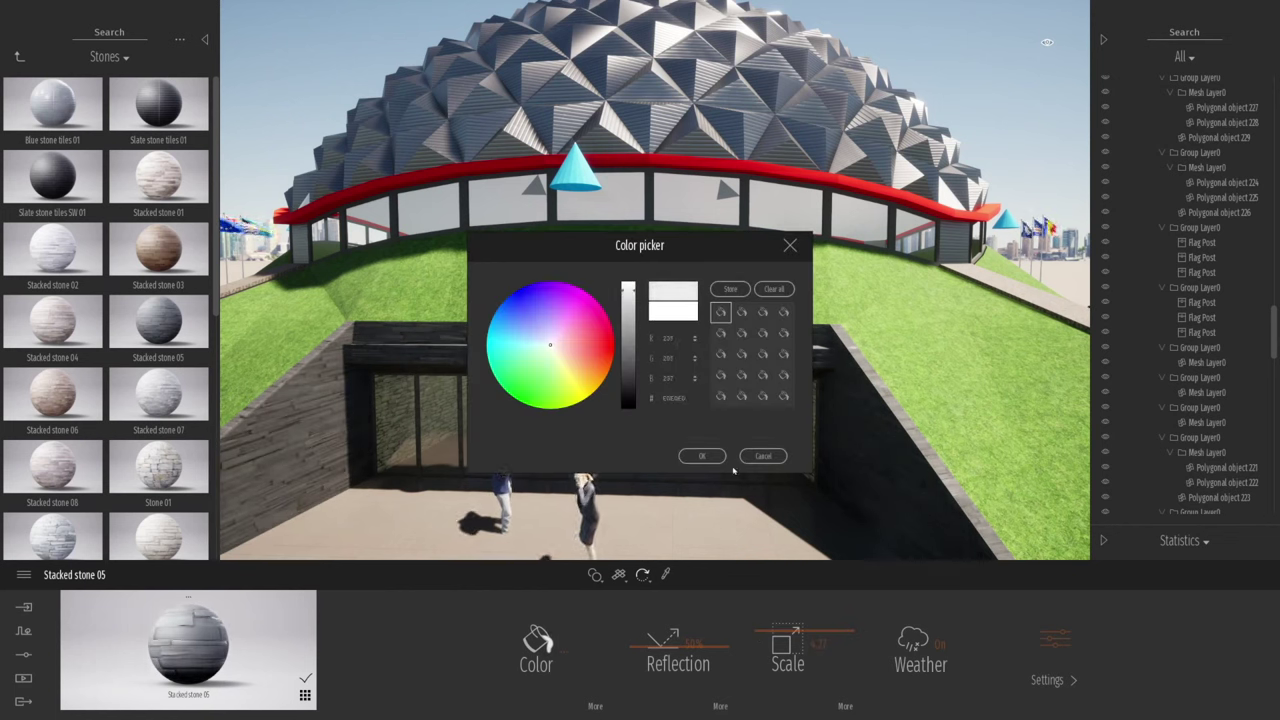
left_click(703, 456)
key("a")
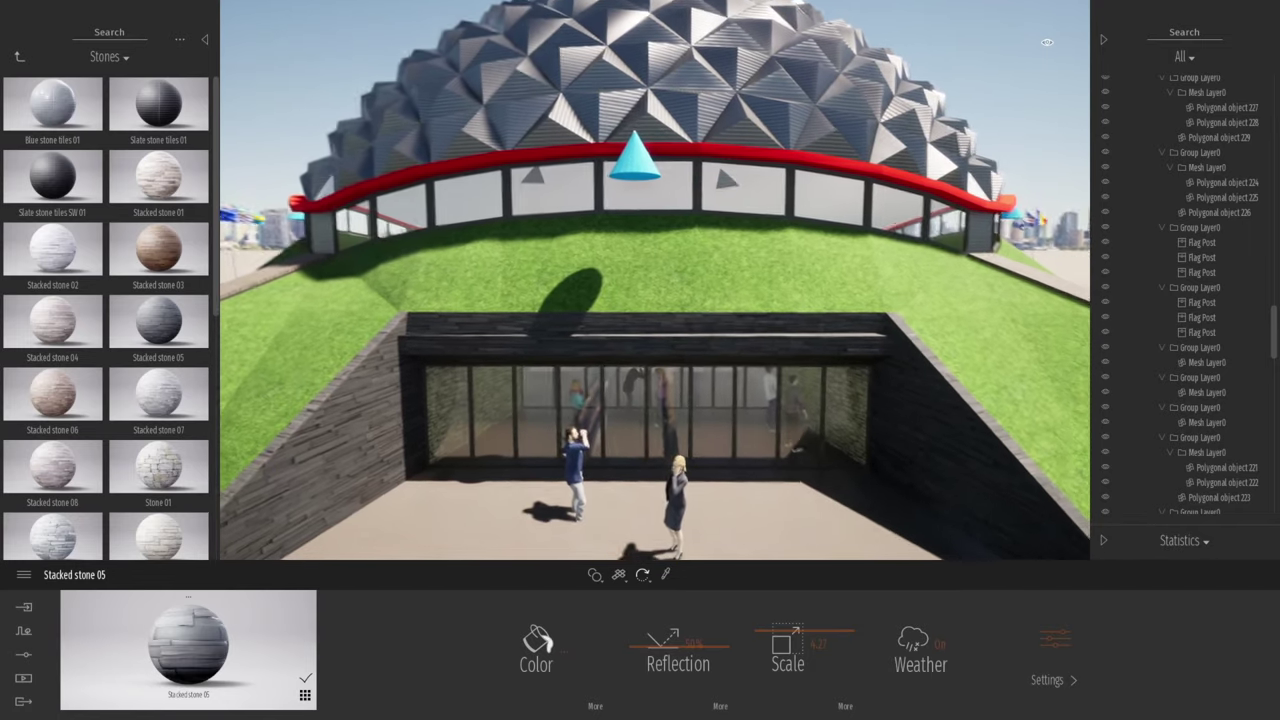
- Try the Chrome material and the Matt chrome material on the red rim band below the dome
left_click(19, 57)
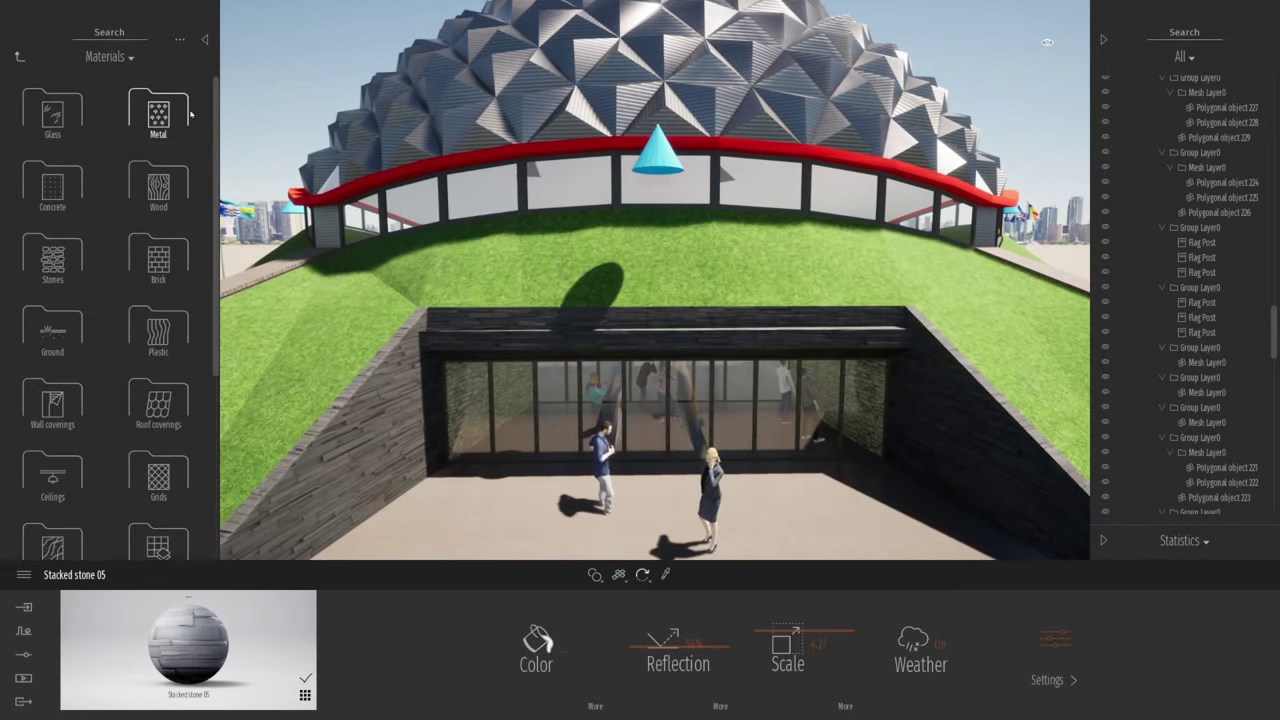
left_click(158, 112)
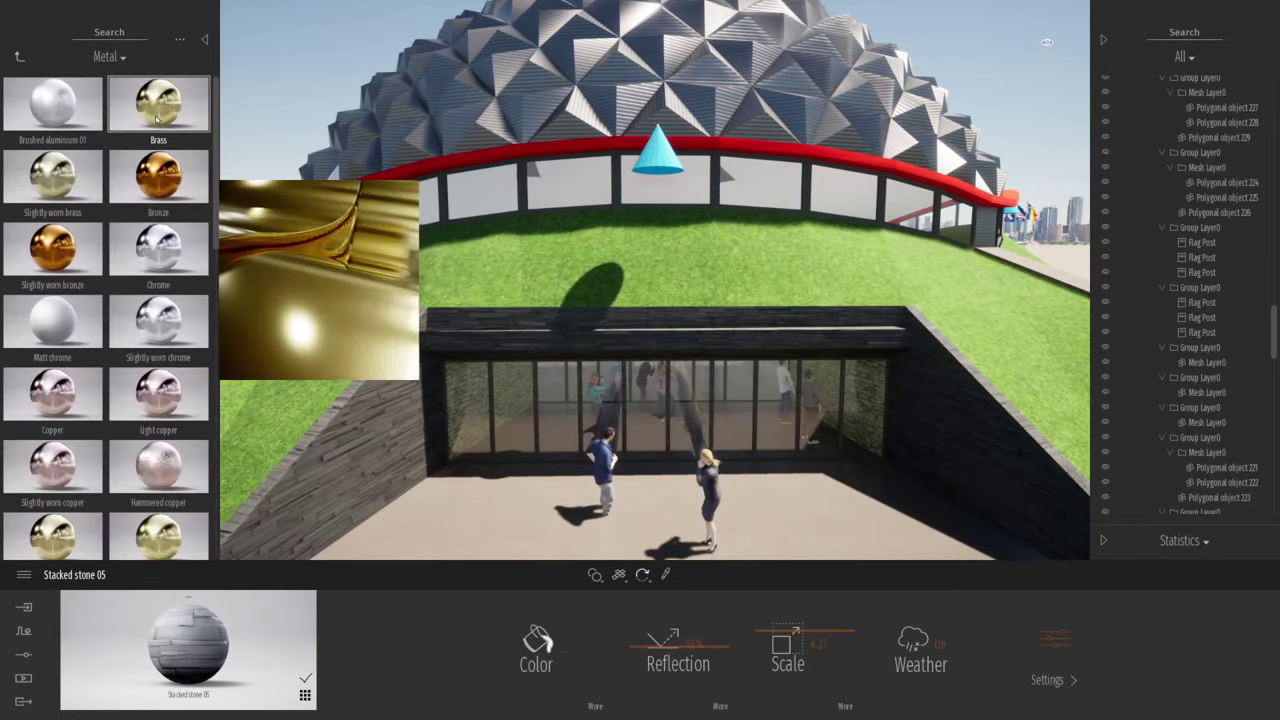
left_click_drag(158, 262, 399, 183)
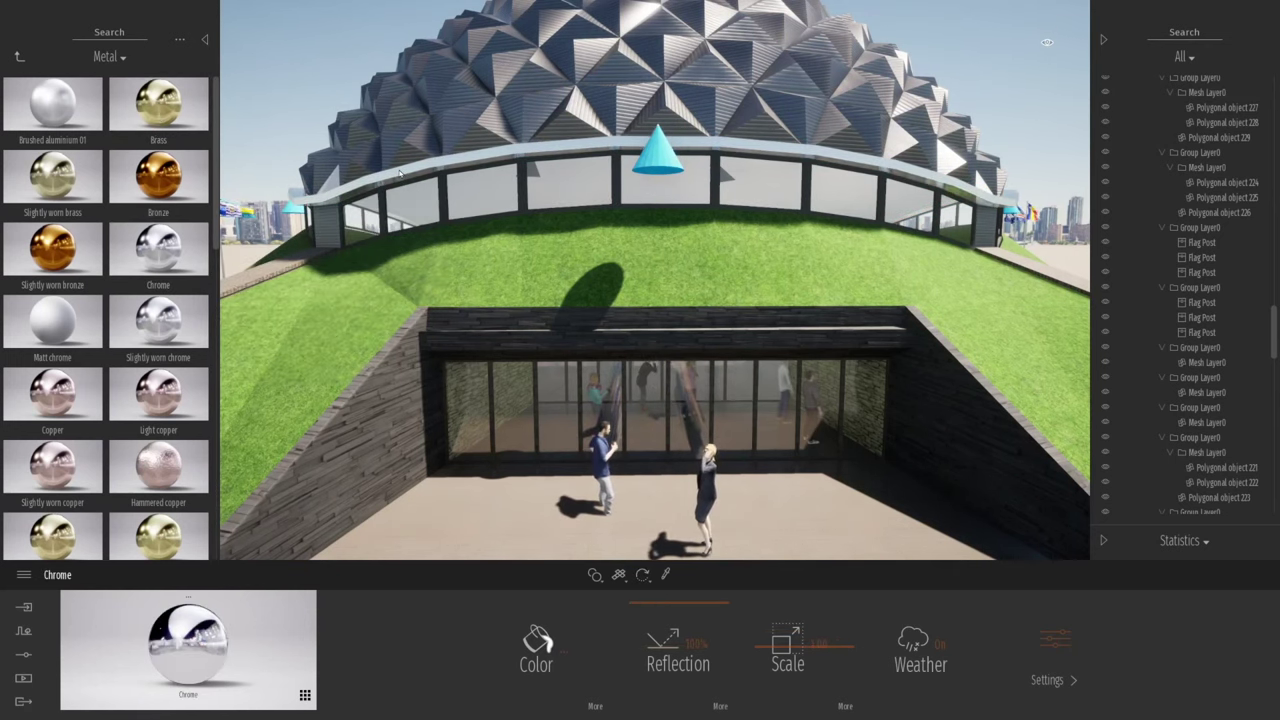
left_click_drag(52, 320, 468, 162)
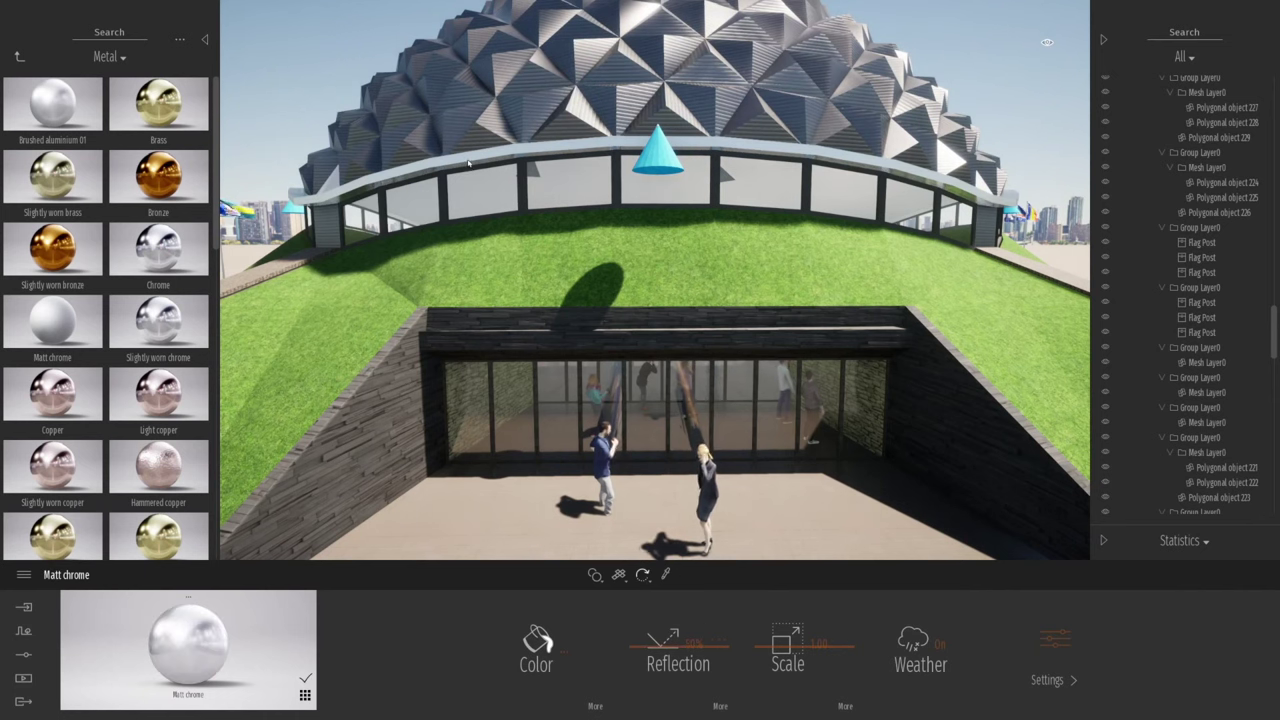
- Apply the Carbon metal material to the rim band around the base of the dome
scroll(170, 413, "down", 2)
scroll(170, 420, "down", 1)
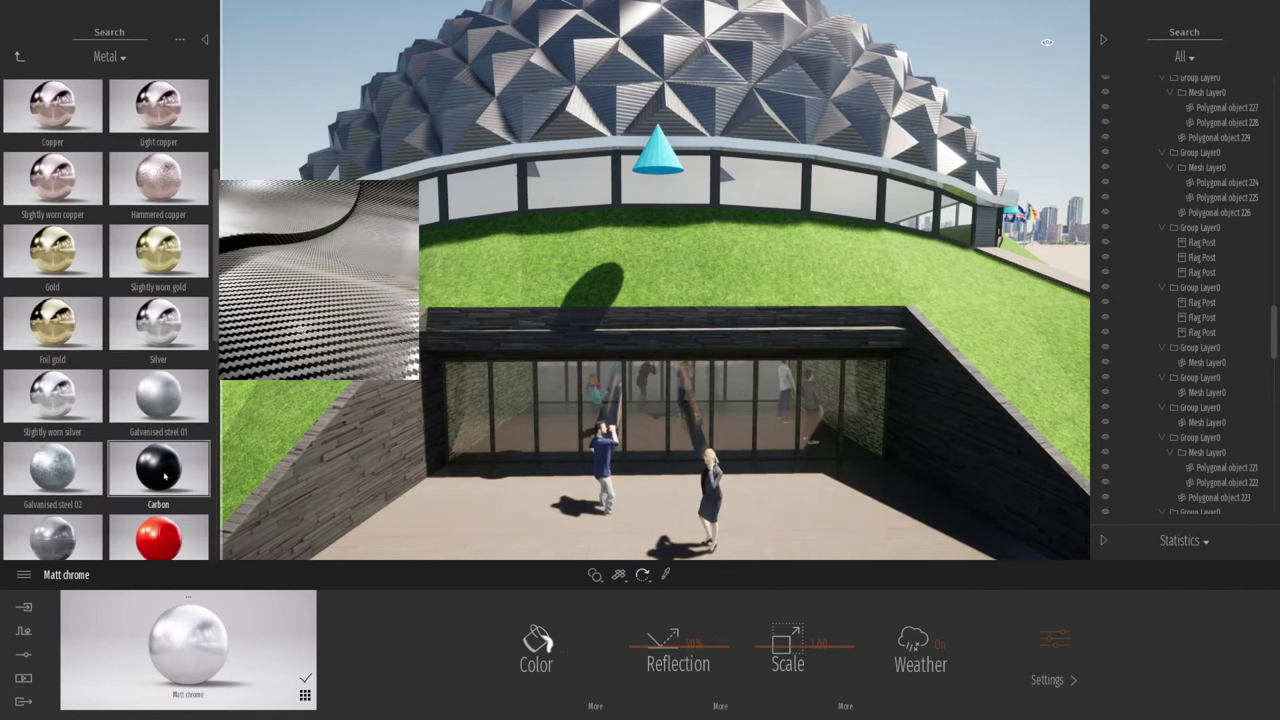
left_click_drag(158, 460, 449, 172)
key("a")
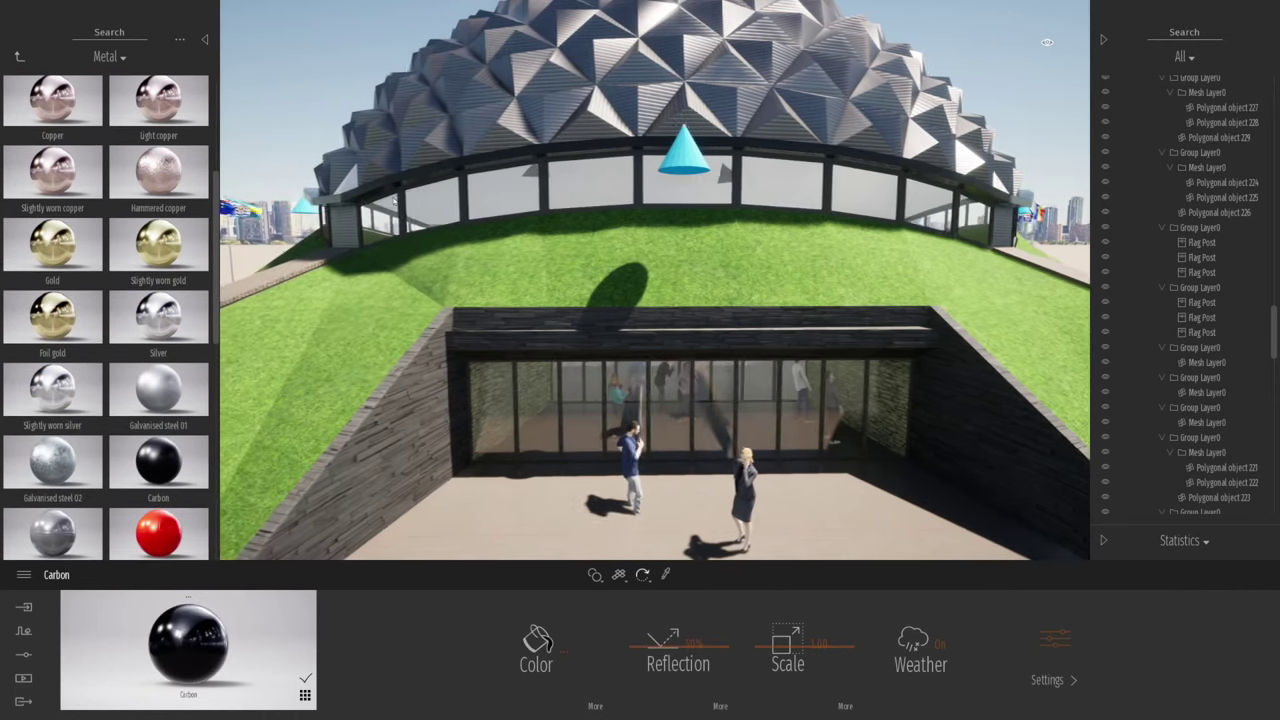
- Pick the Pavement tiles 3 material outside the entrance and raise its reflection to 100%
right_click_drag(261, 364, 277, 364)
key("a")
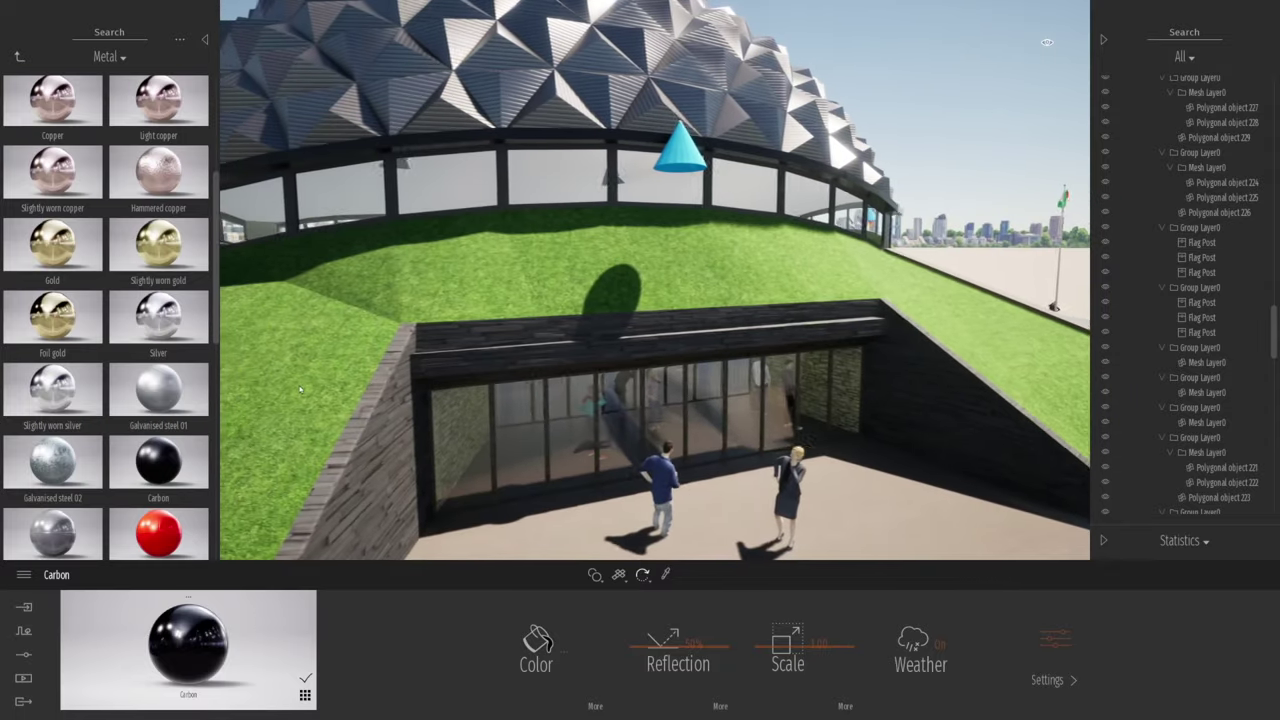
key("d")
key("w")
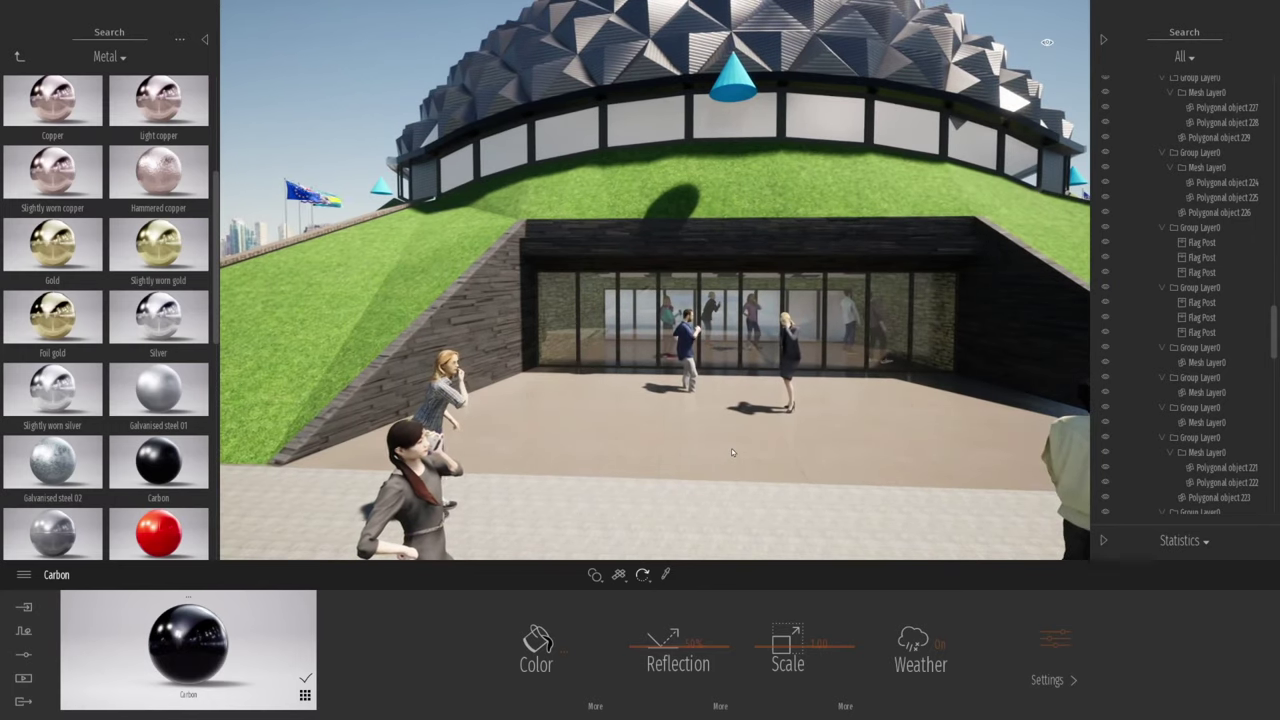
left_click(731, 510)
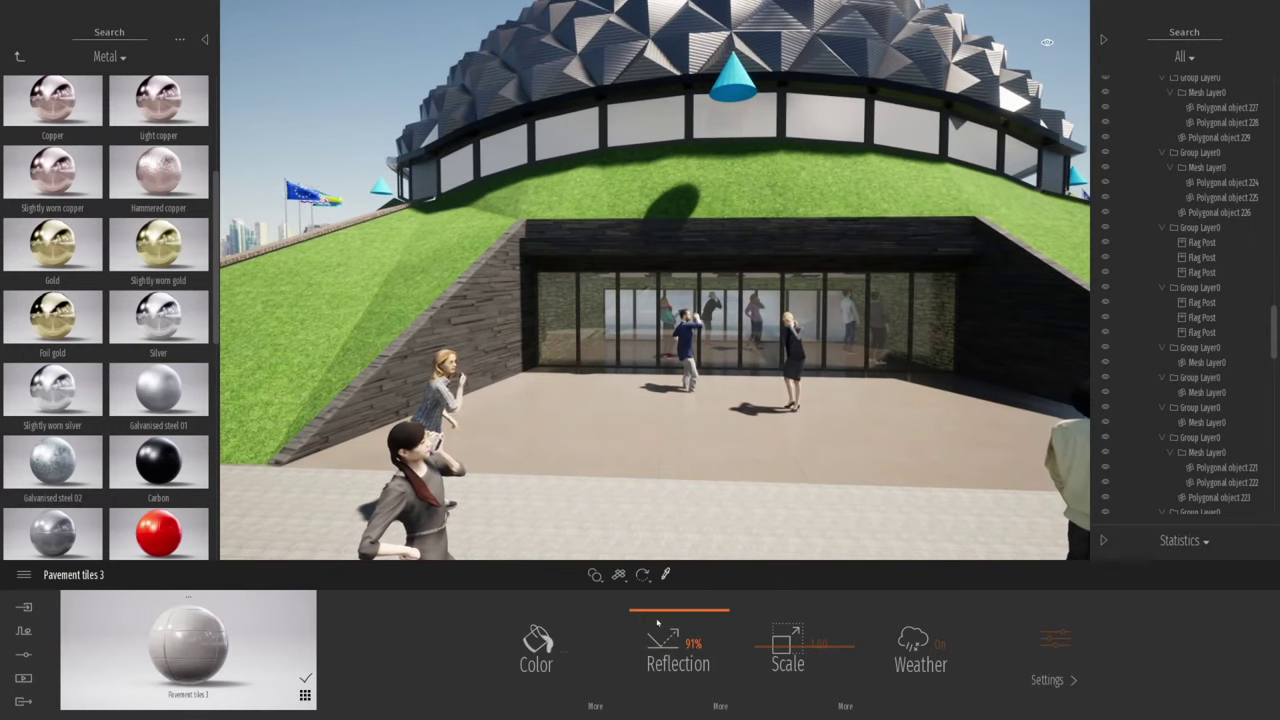
left_click_drag(653, 613, 652, 587)
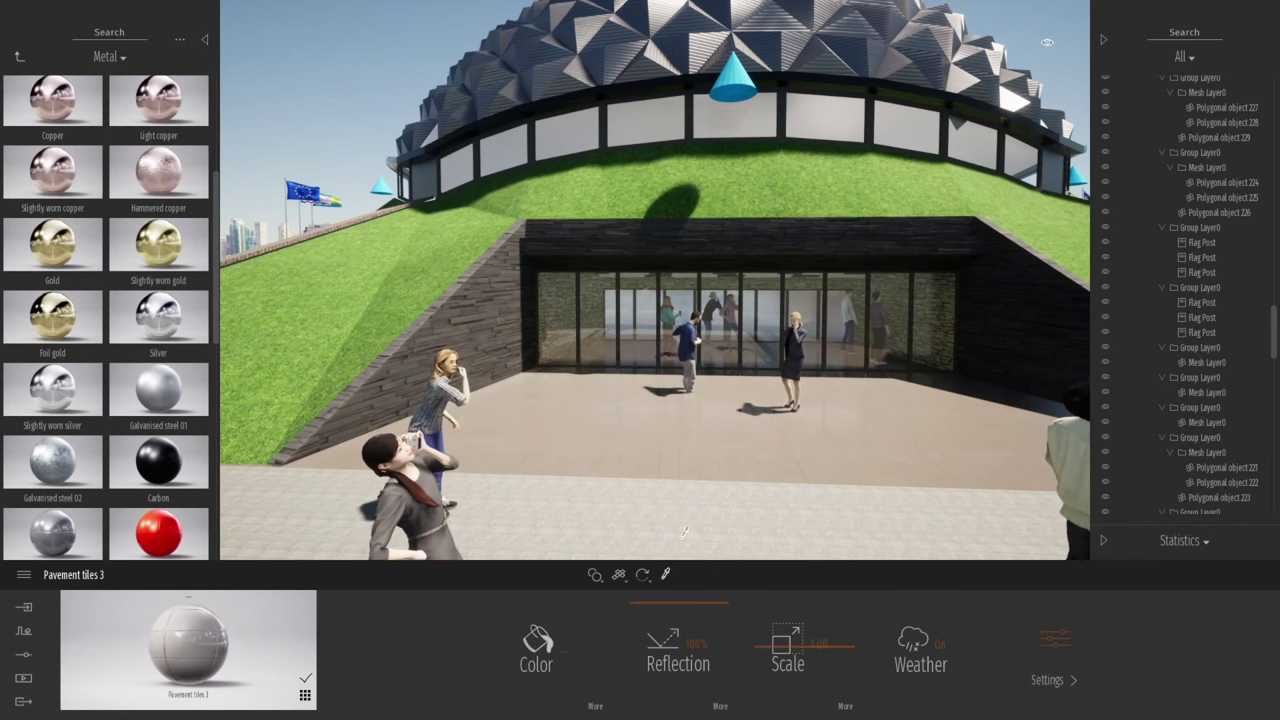
- Pick the Square cobblestone paving in front of the entrance and set its reflection to 70%
left_click(645, 522)
left_click_drag(646, 634, 647, 625)
key("s")
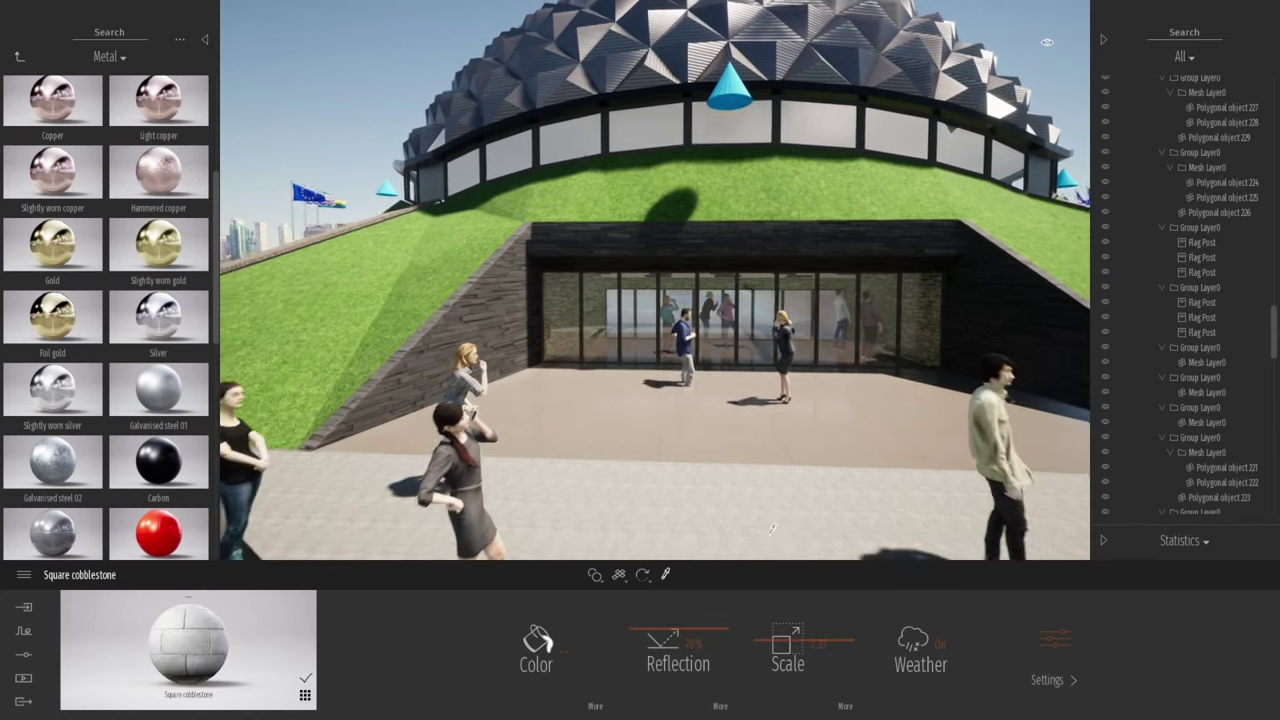
right_click_drag(650, 400, 676, 425)
key("s")
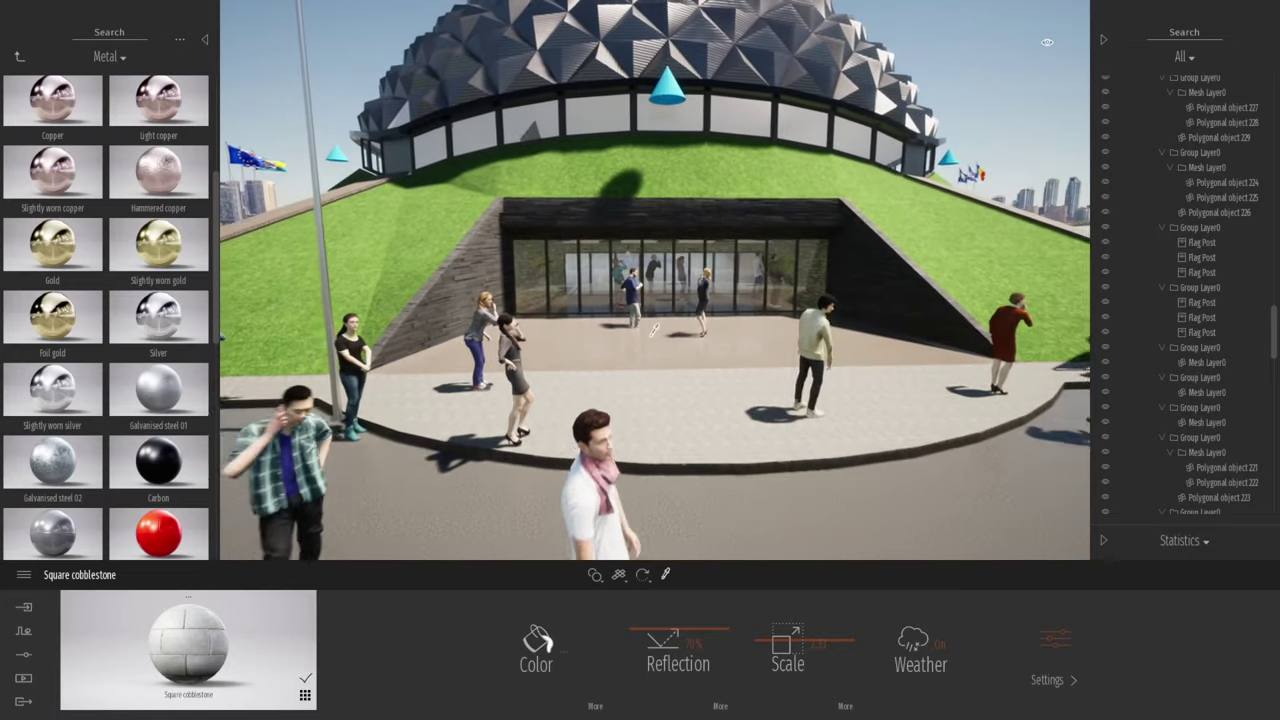
key("s")
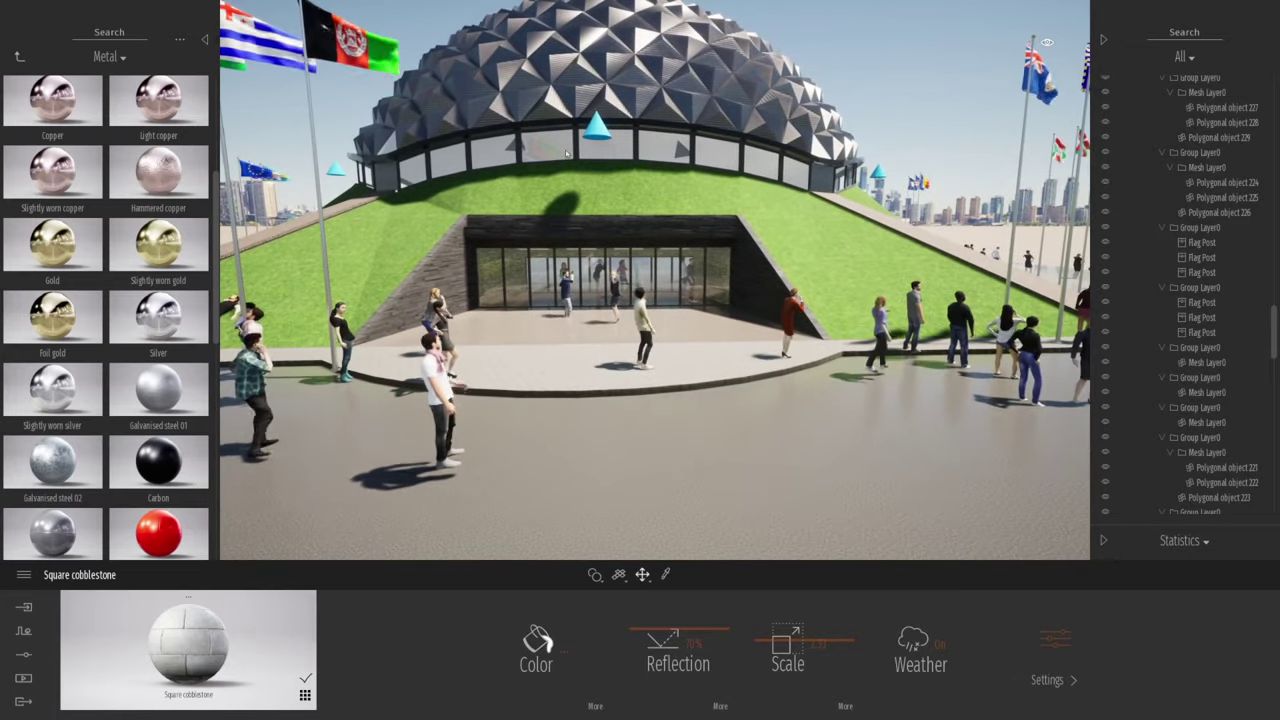
- Select the IR_lamp objects in the scene tree as a range from the spot glow lamps up to the first rect glow lamp
left_click(598, 129)
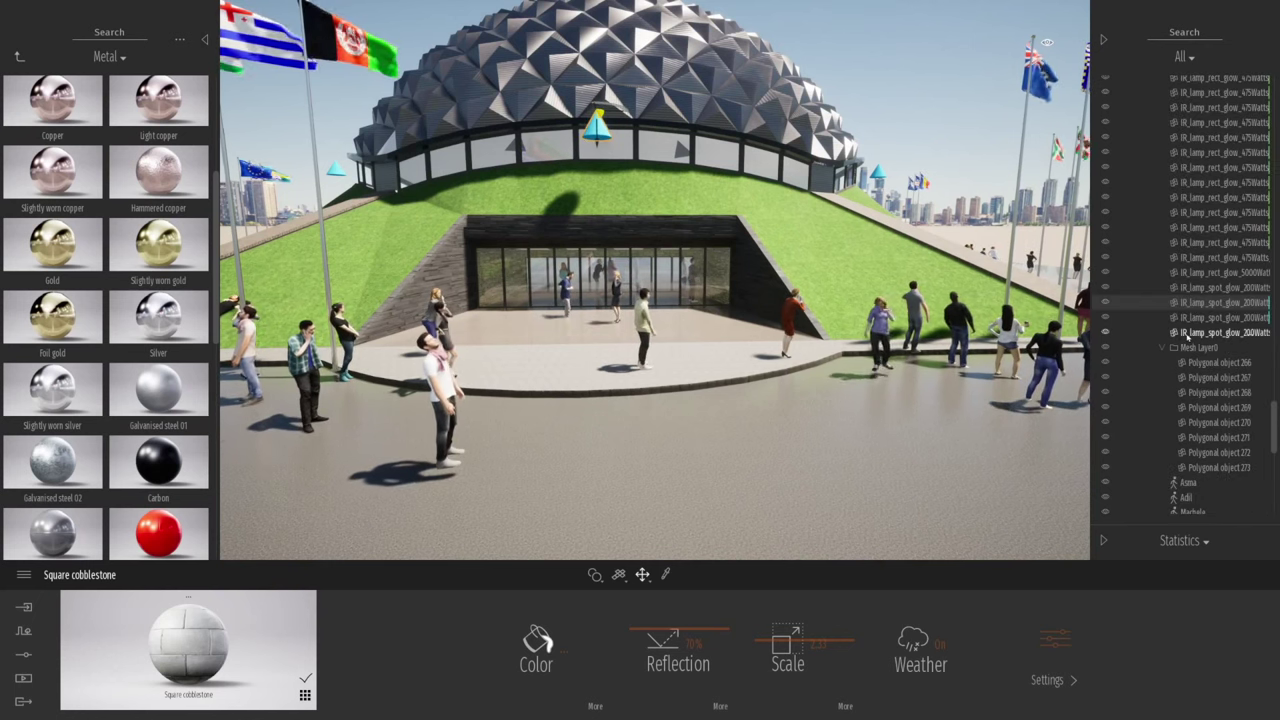
left_click(1197, 333)
scroll(1207, 176, "up", 5)
left_click(1199, 203)
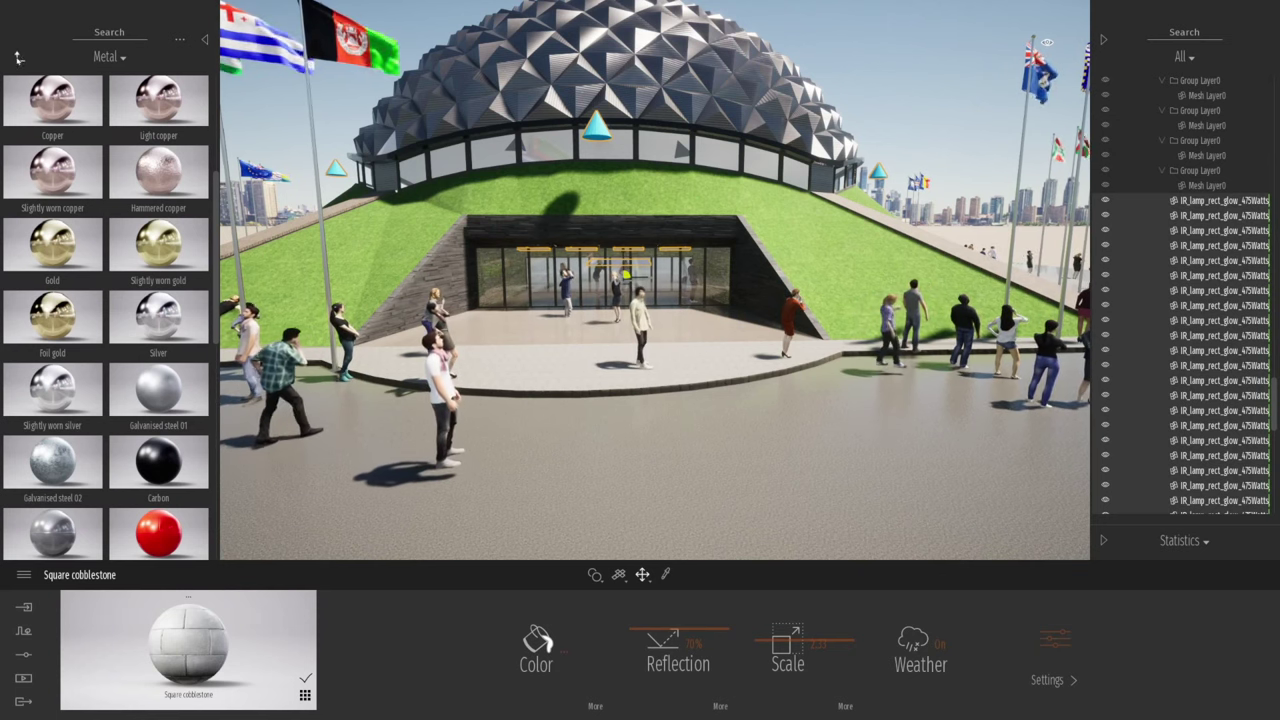
- Apply the Neon 01 material to the lamp objects, including the cone lamps around the dome
left_click(18, 57)
left_click(18, 57)
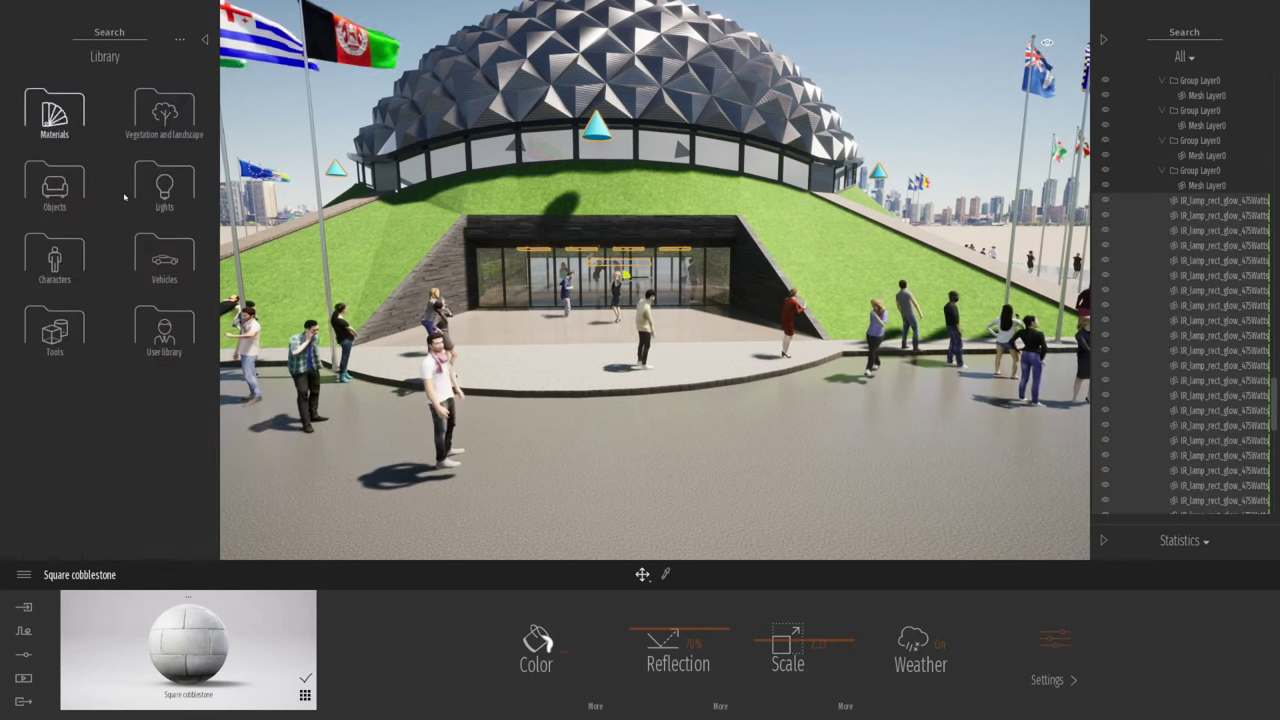
left_click(58, 120)
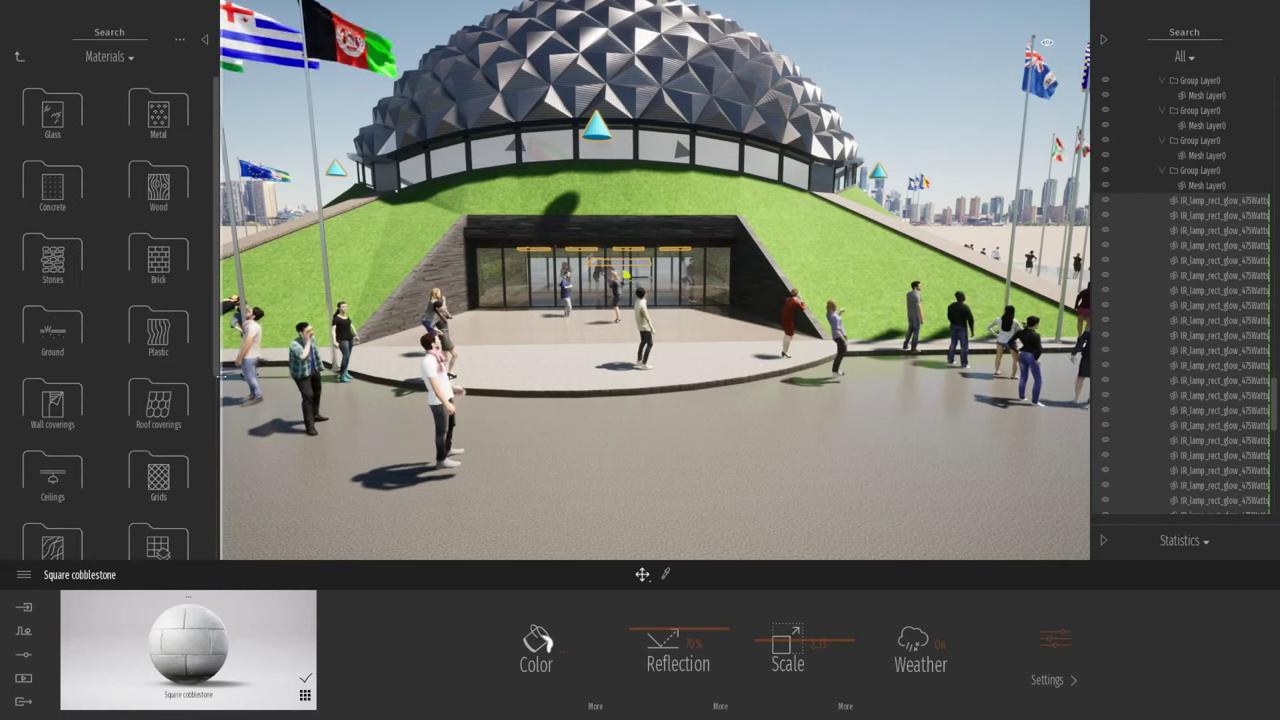
scroll(200, 530, "down", 5)
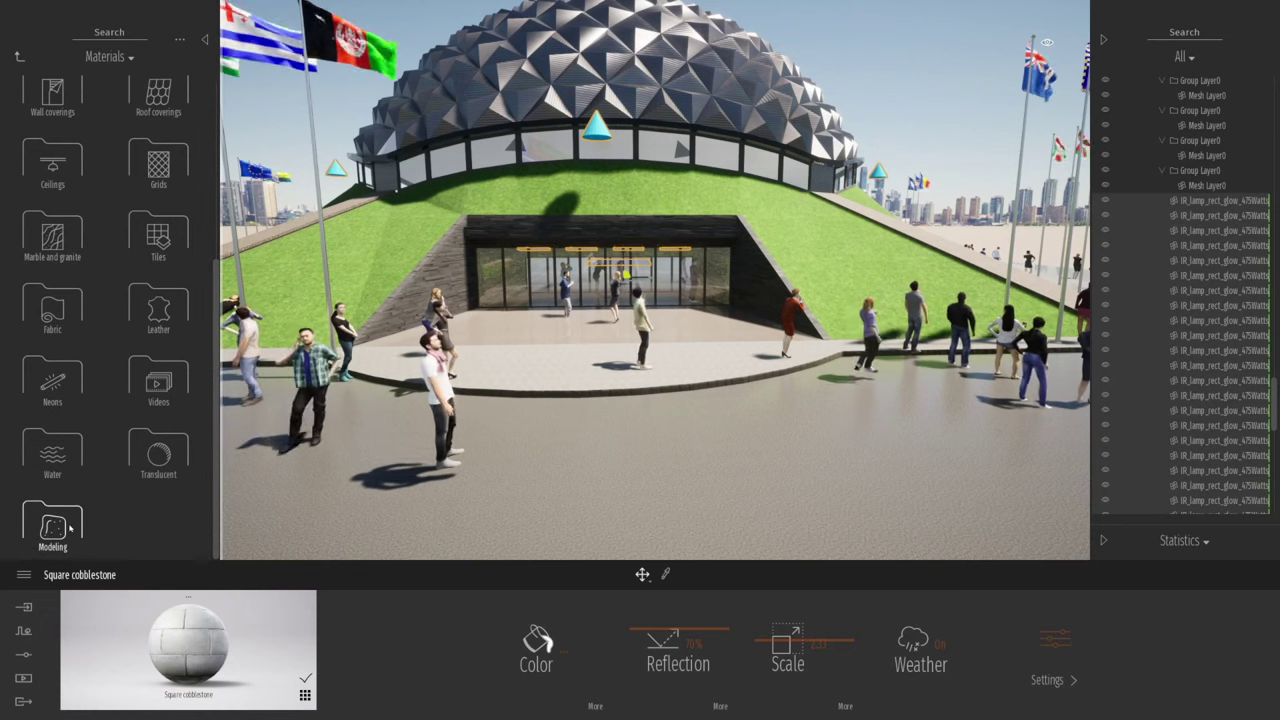
left_click(52, 382)
left_click_drag(50, 100, 600, 132)
- Set the time of day to 06:08 to view the glowing lamps in low light
right_click_drag(601, 133, 1252, 6)
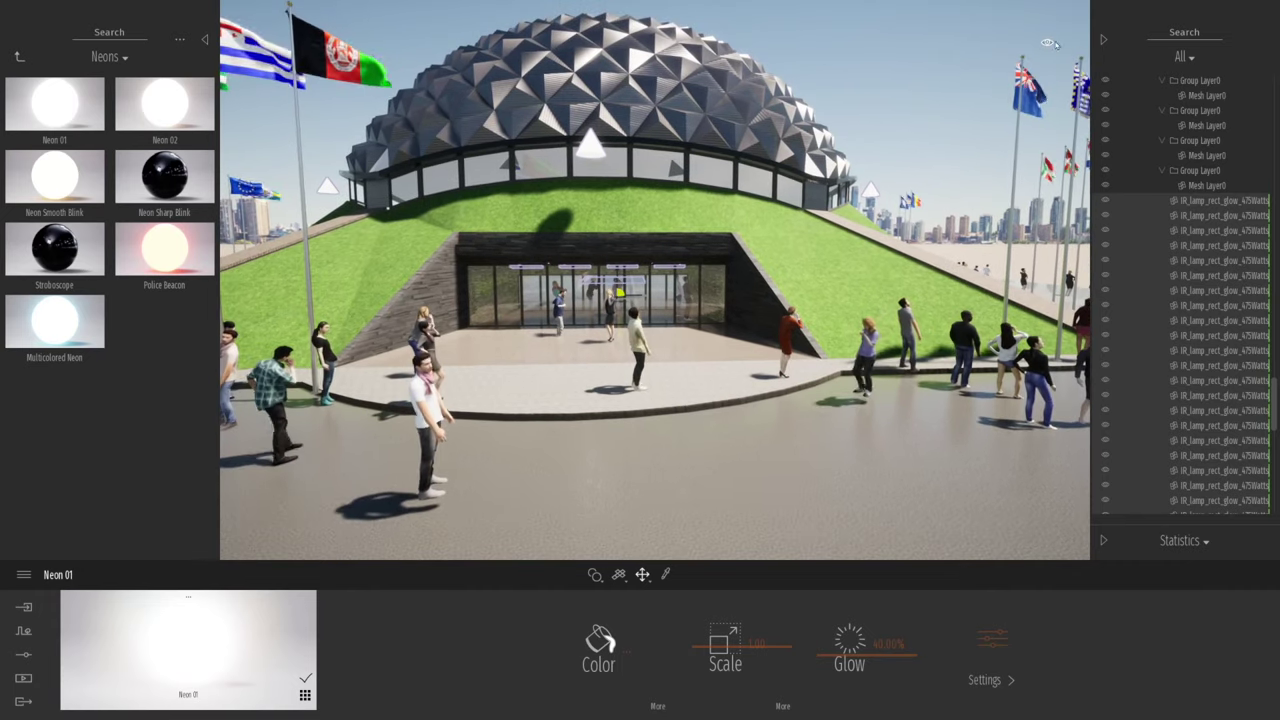
mouse_move(1049, 46)
left_click_drag(994, 210, 989, 172)
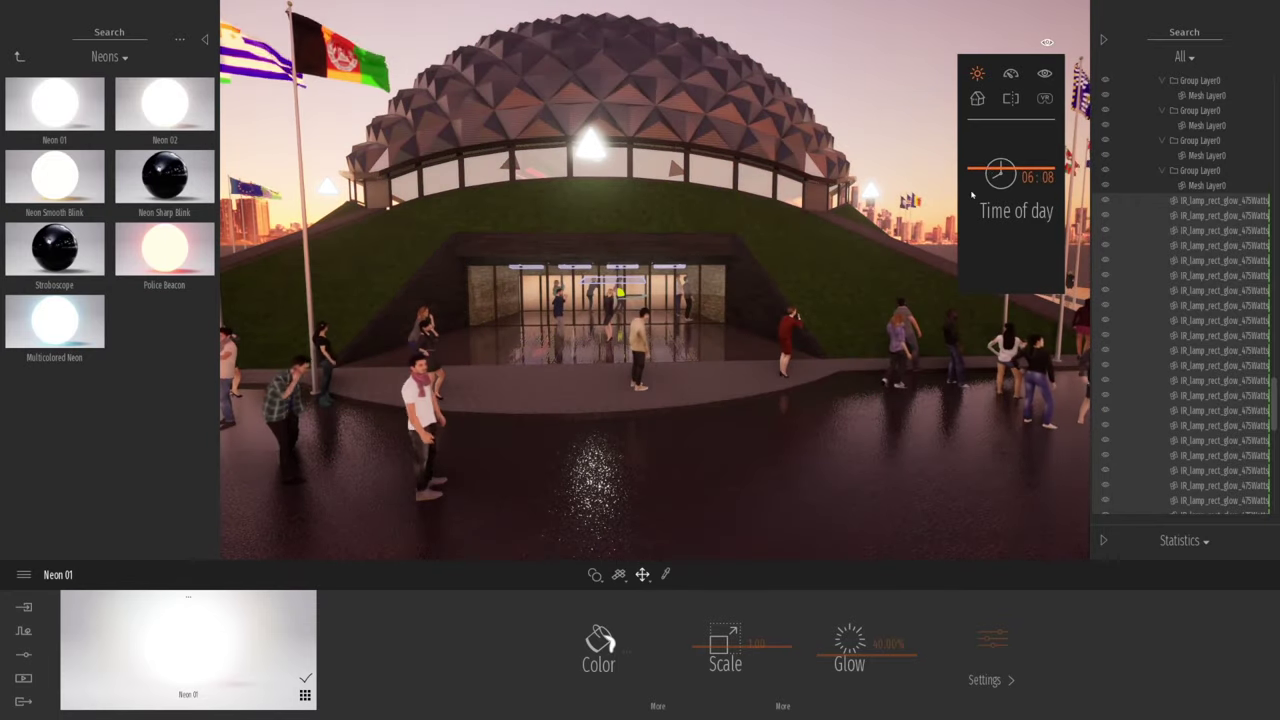
- Set the time of day to 07:21 in the scene's localization settings
key("a")
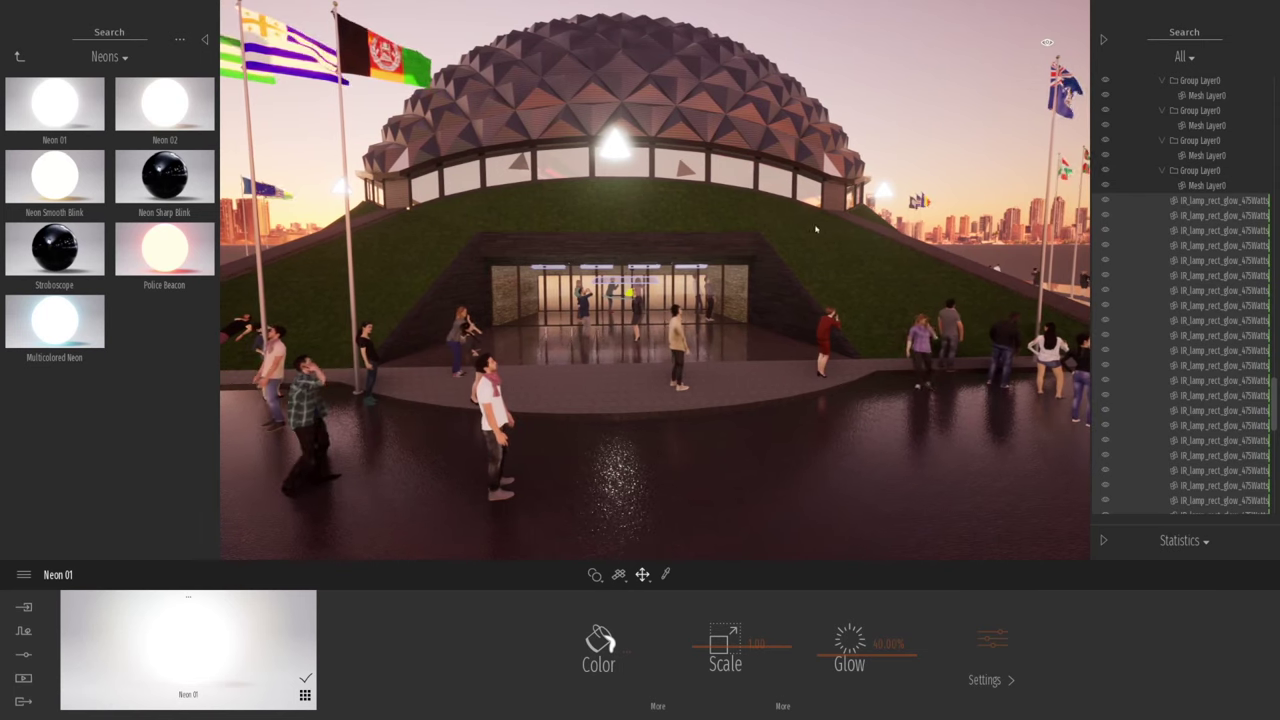
right_click_drag(655, 330, 660, 290)
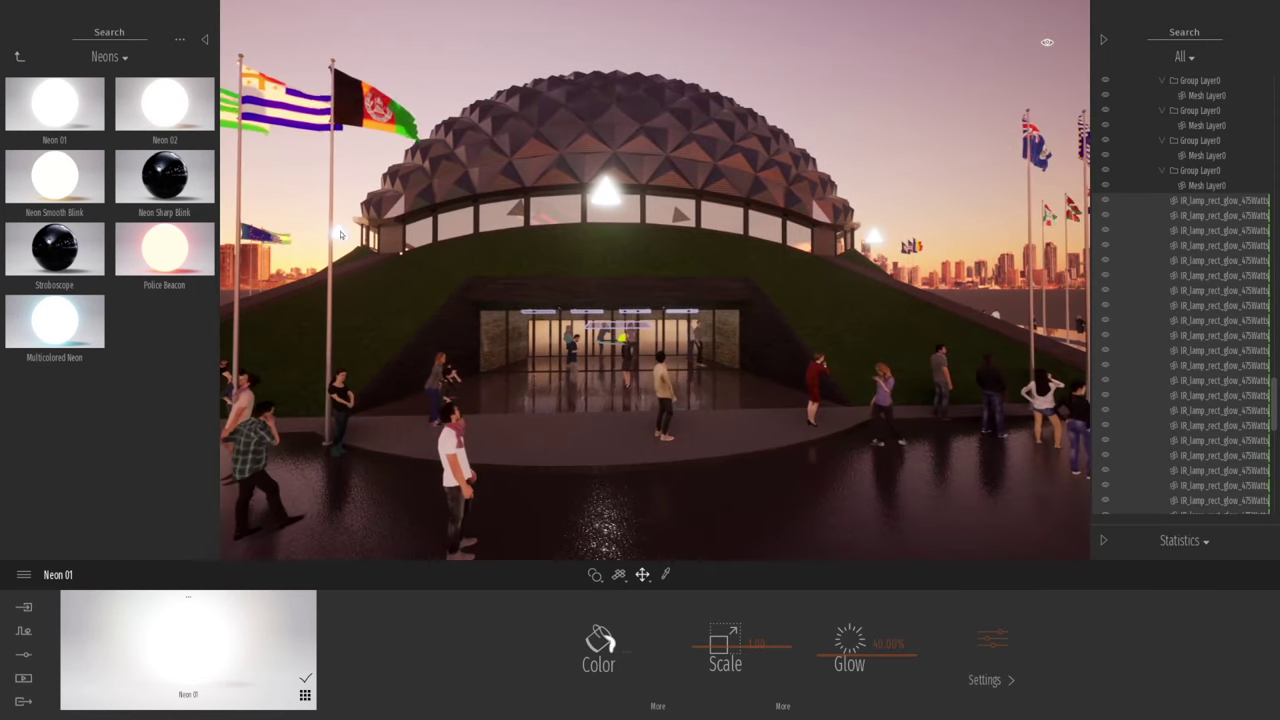
left_click(24, 630)
left_click(24, 606)
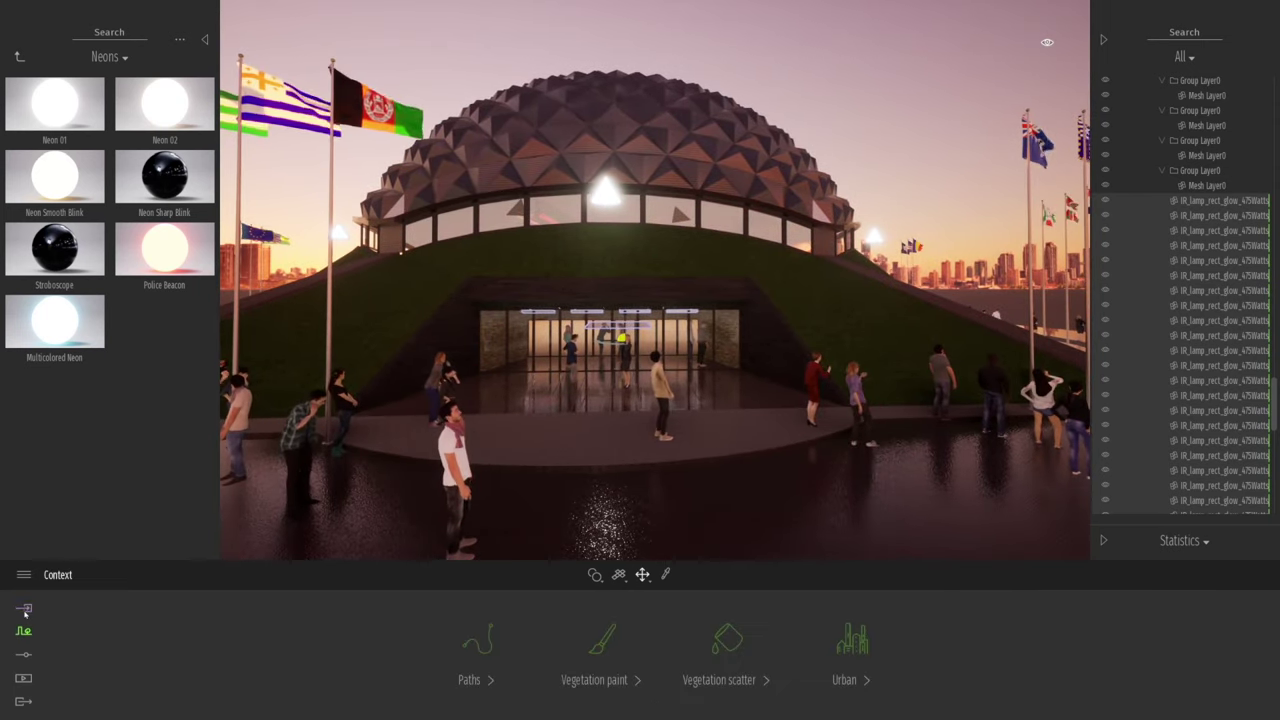
left_click(24, 630)
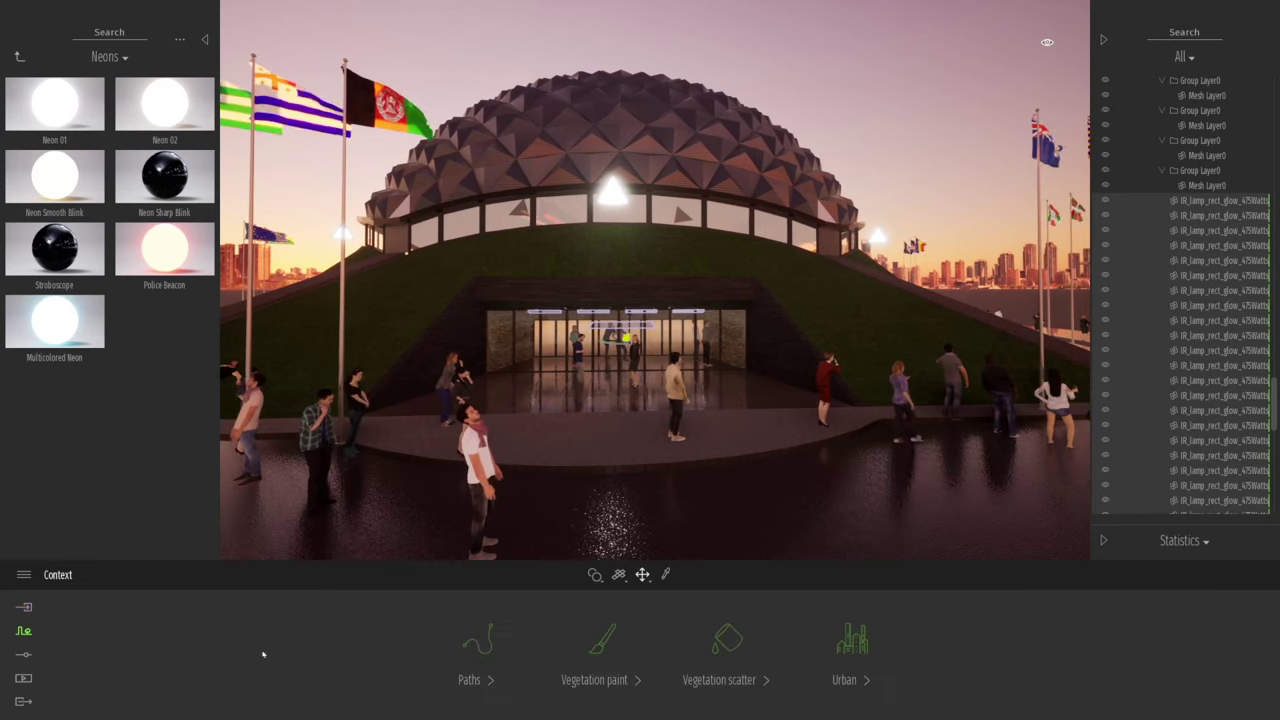
left_click(23, 655)
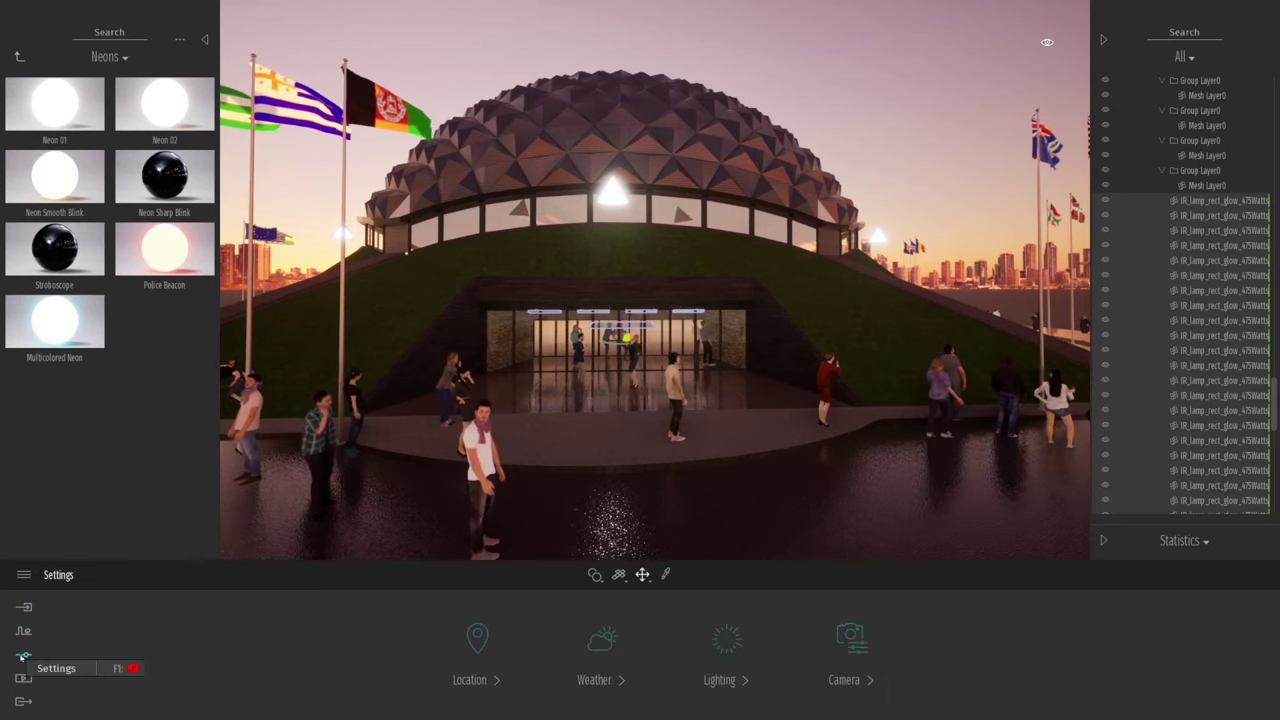
left_click(480, 640)
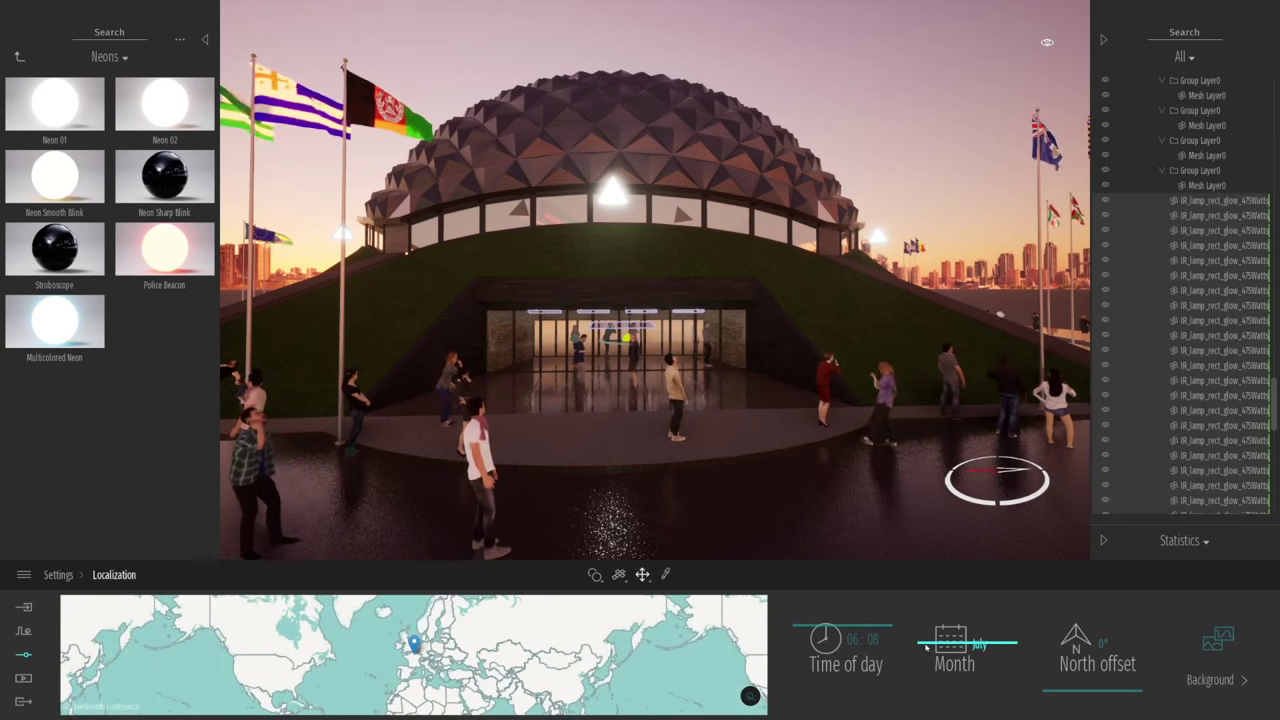
mouse_move(800, 627)
left_mouse_down()
mouse_move(880, 628)
mouse_move(790, 654)
mouse_move(787, 632)
left_mouse_up()
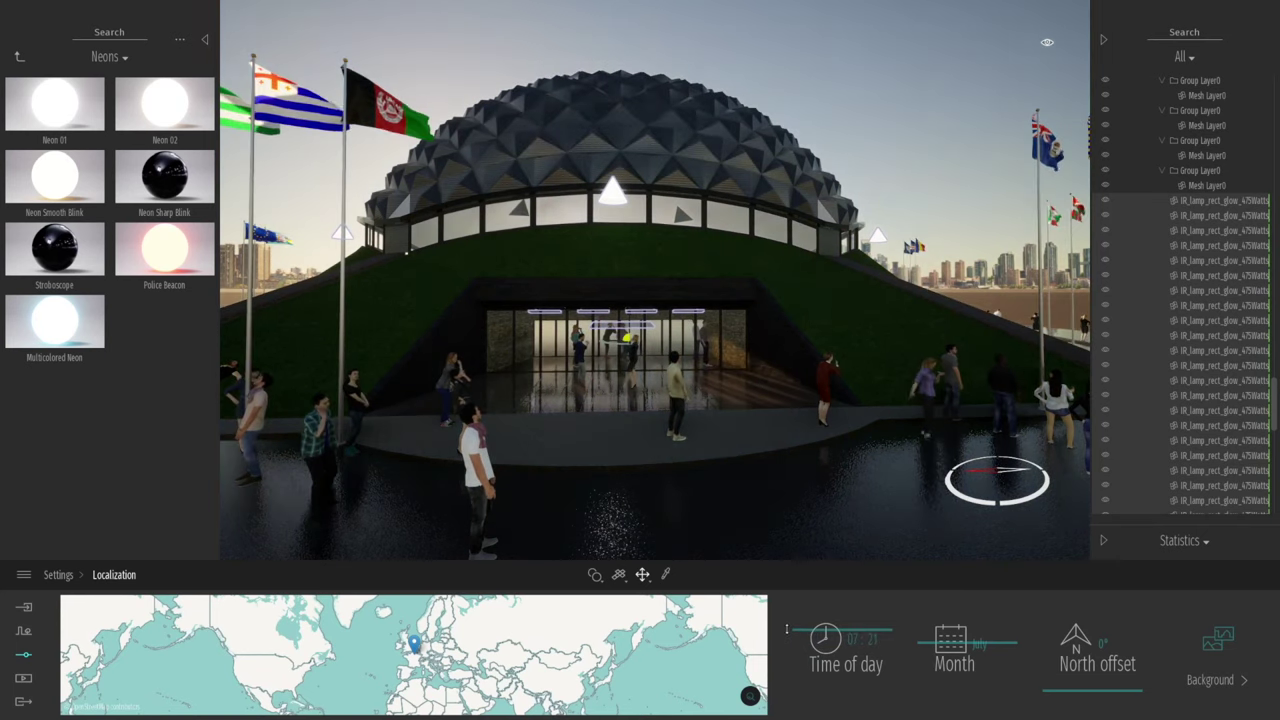
- Try the None, Town, Countryside, City island and City background pictures, and choose European city for the horizon
left_click(1216, 642)
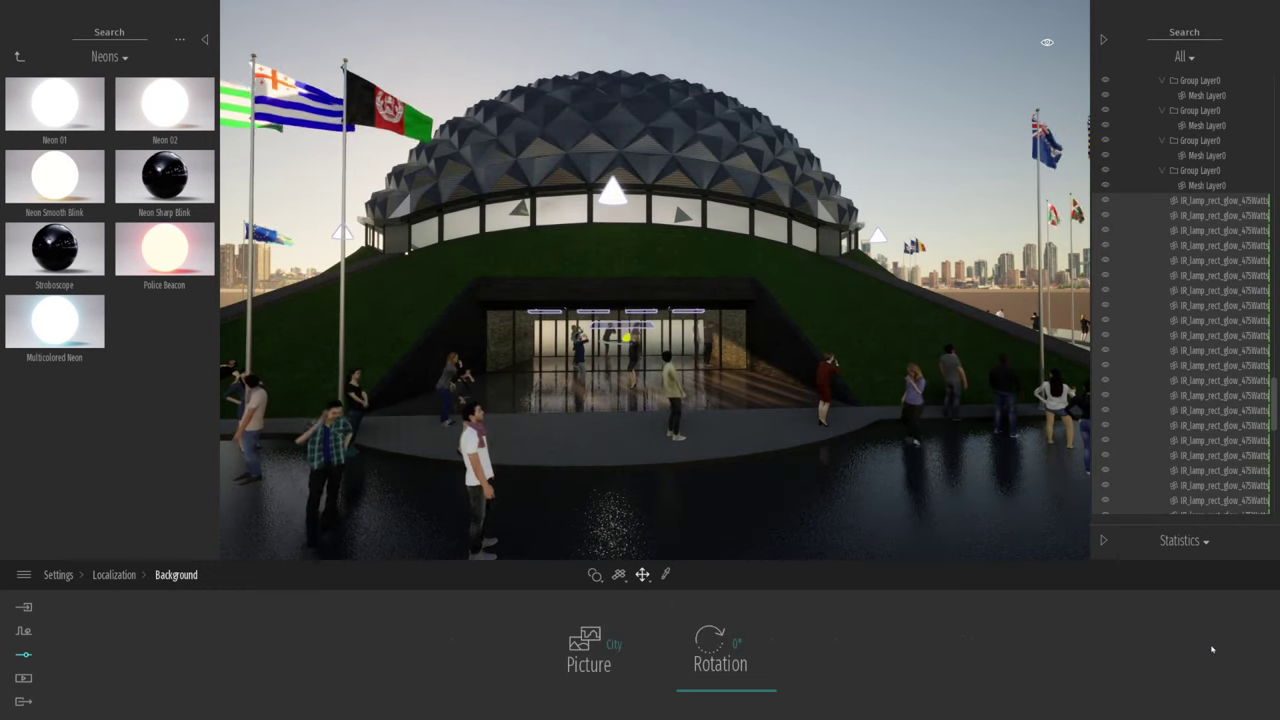
left_click(616, 647)
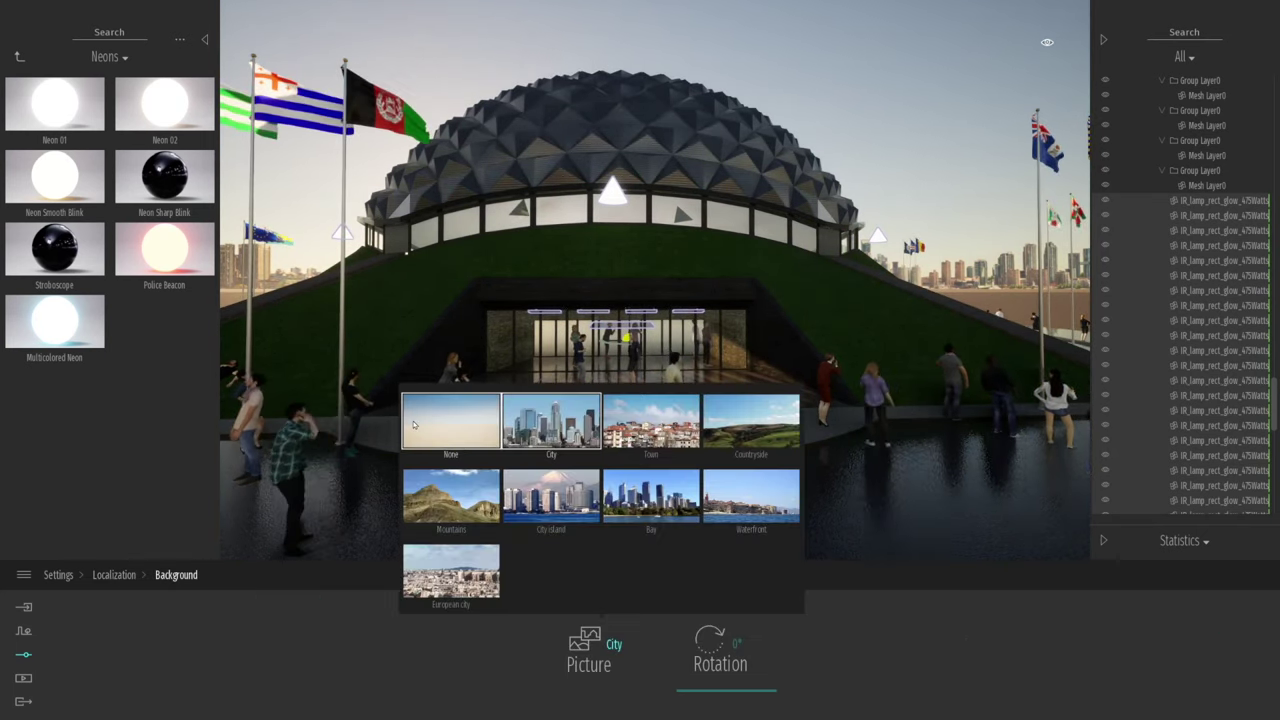
left_click(451, 432)
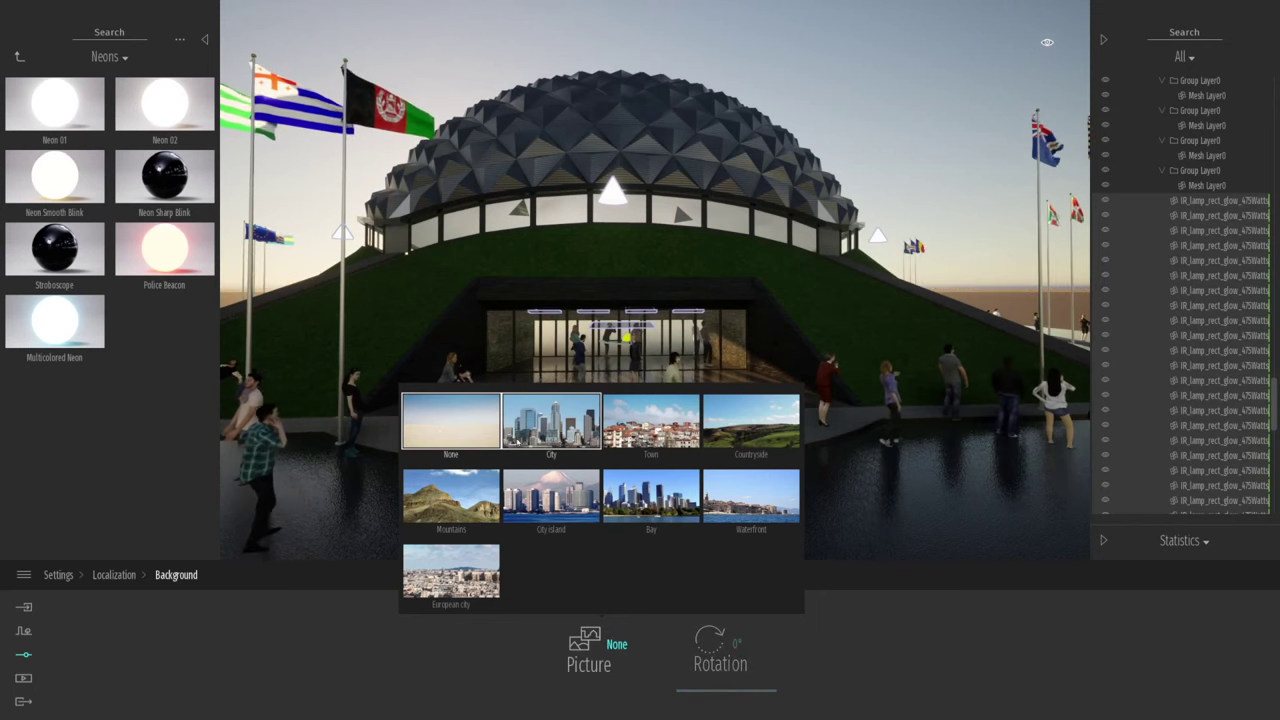
left_click(551, 425)
left_click(650, 425)
left_click(745, 431)
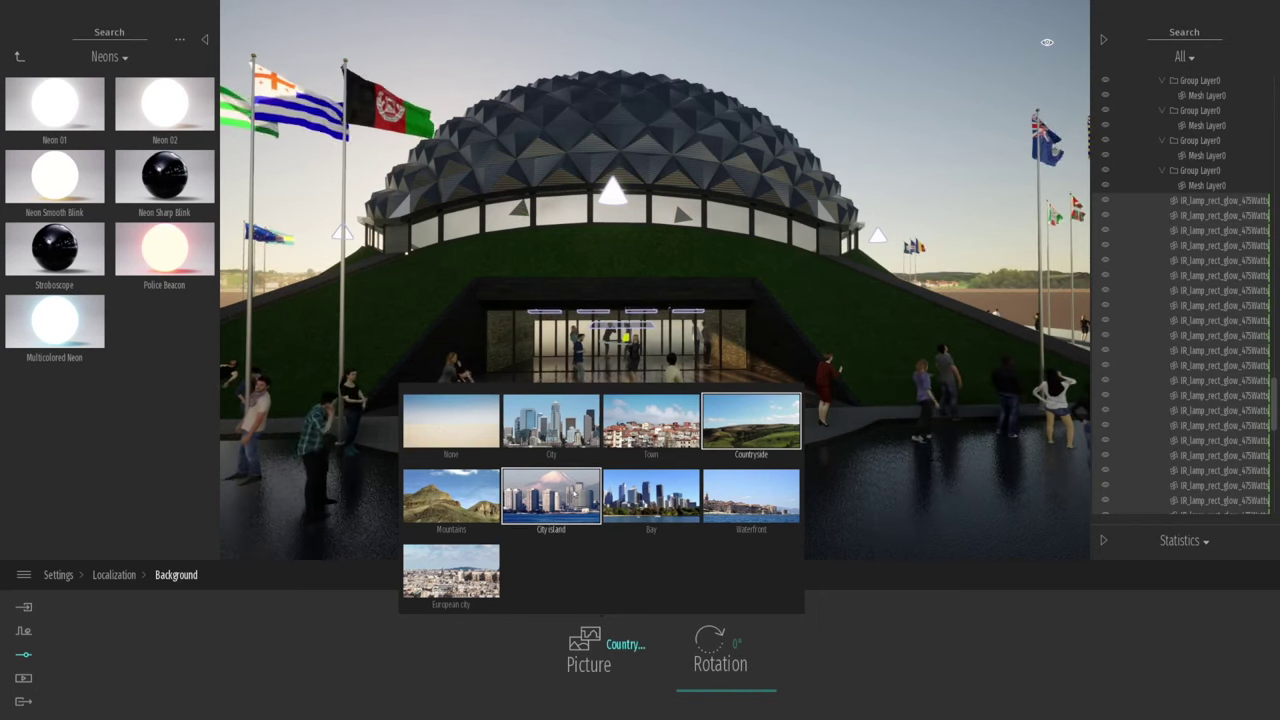
left_click(570, 495)
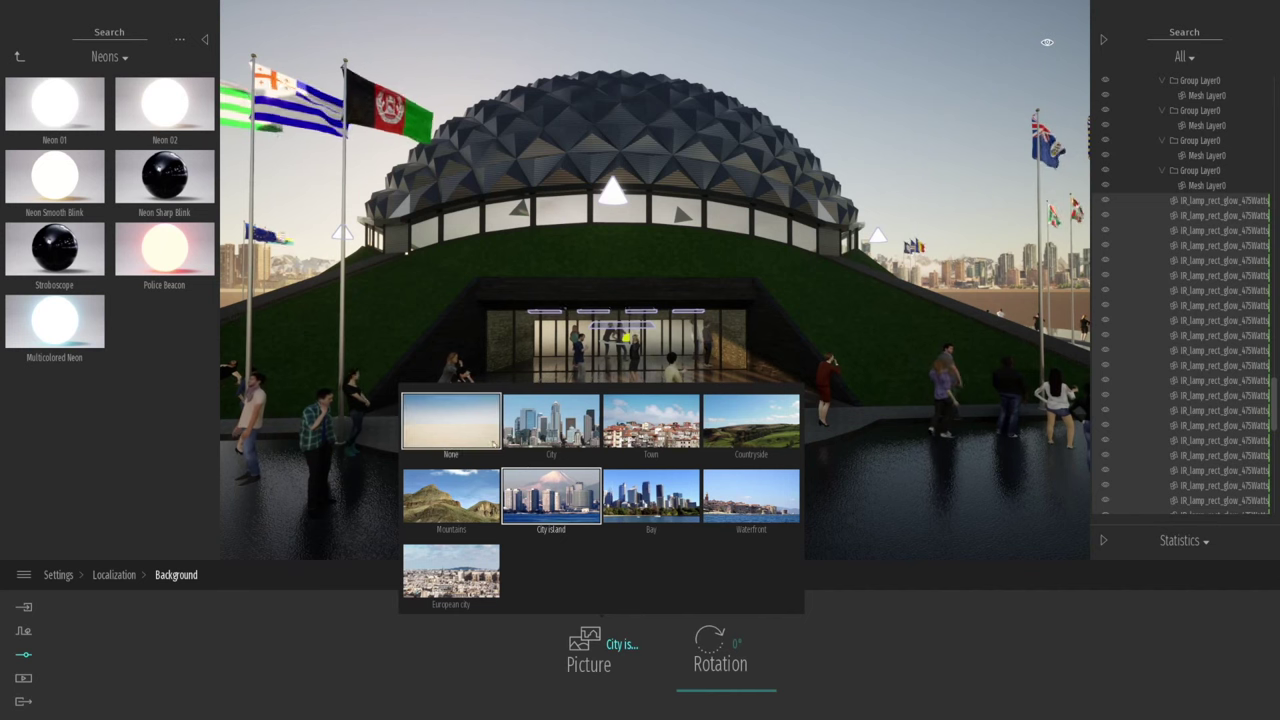
left_click(566, 438)
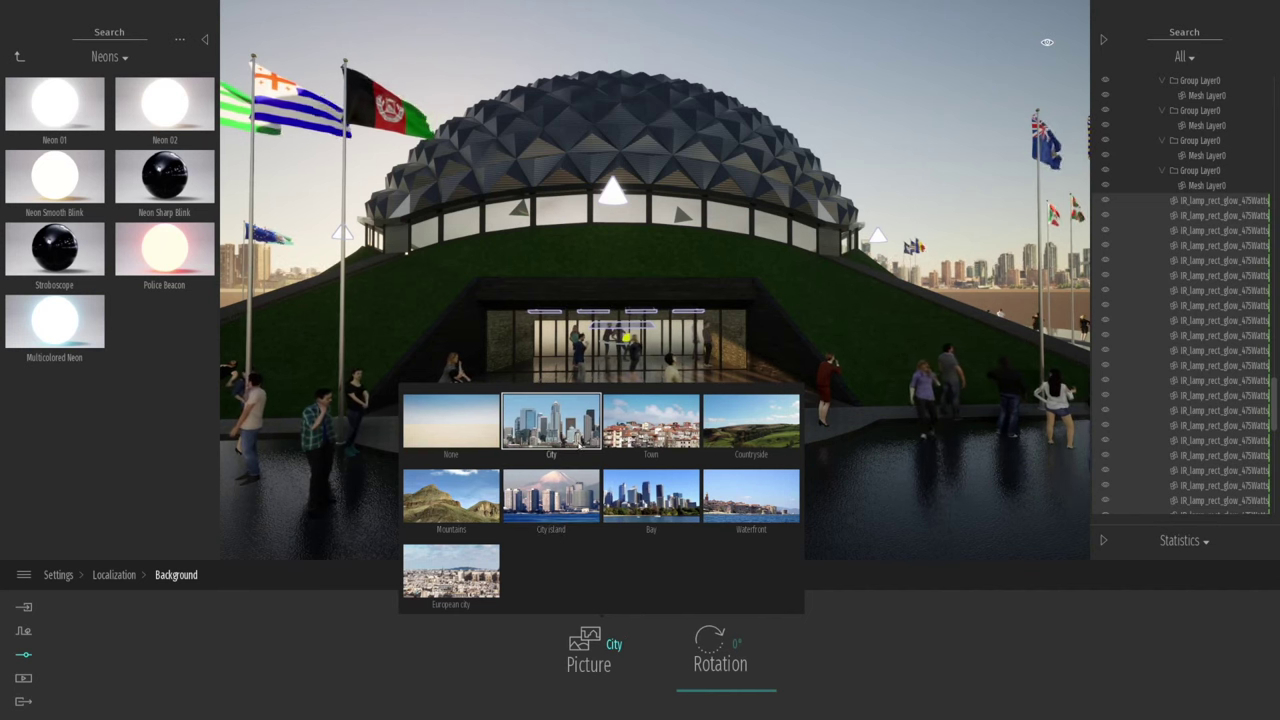
left_click(451, 572)
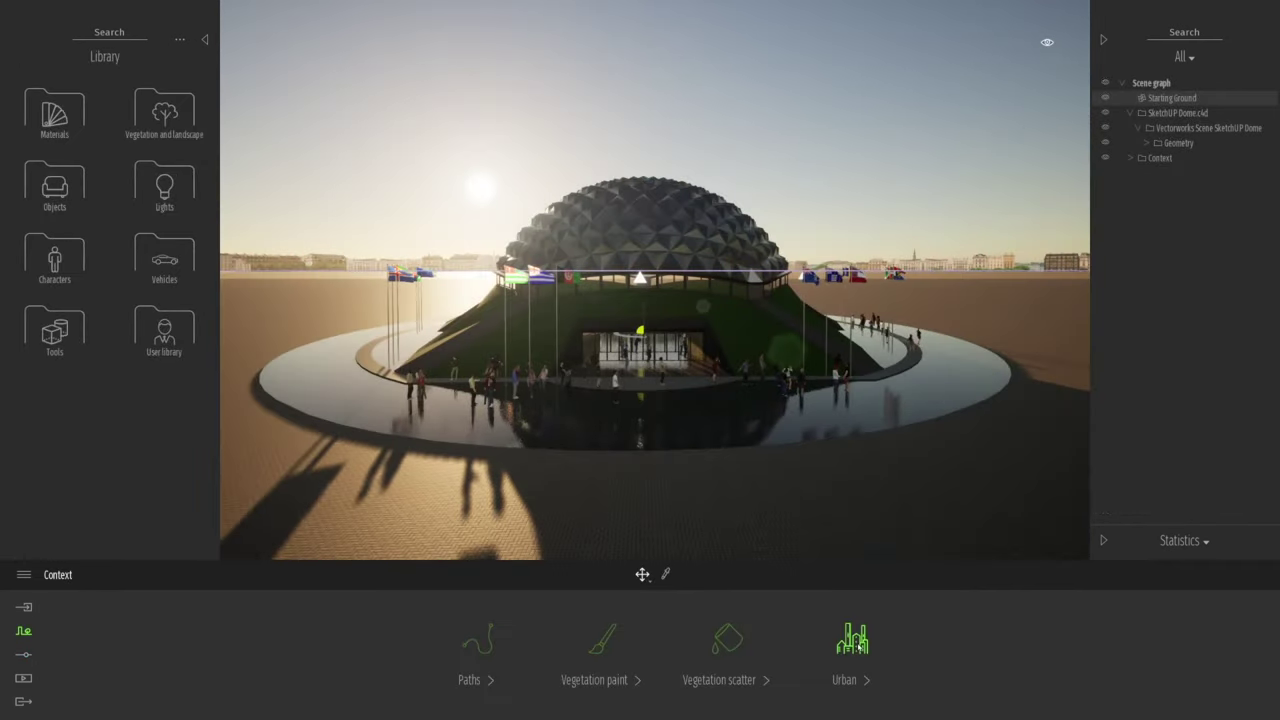
- Open the urban context map and search it for London
left_click(855, 645)
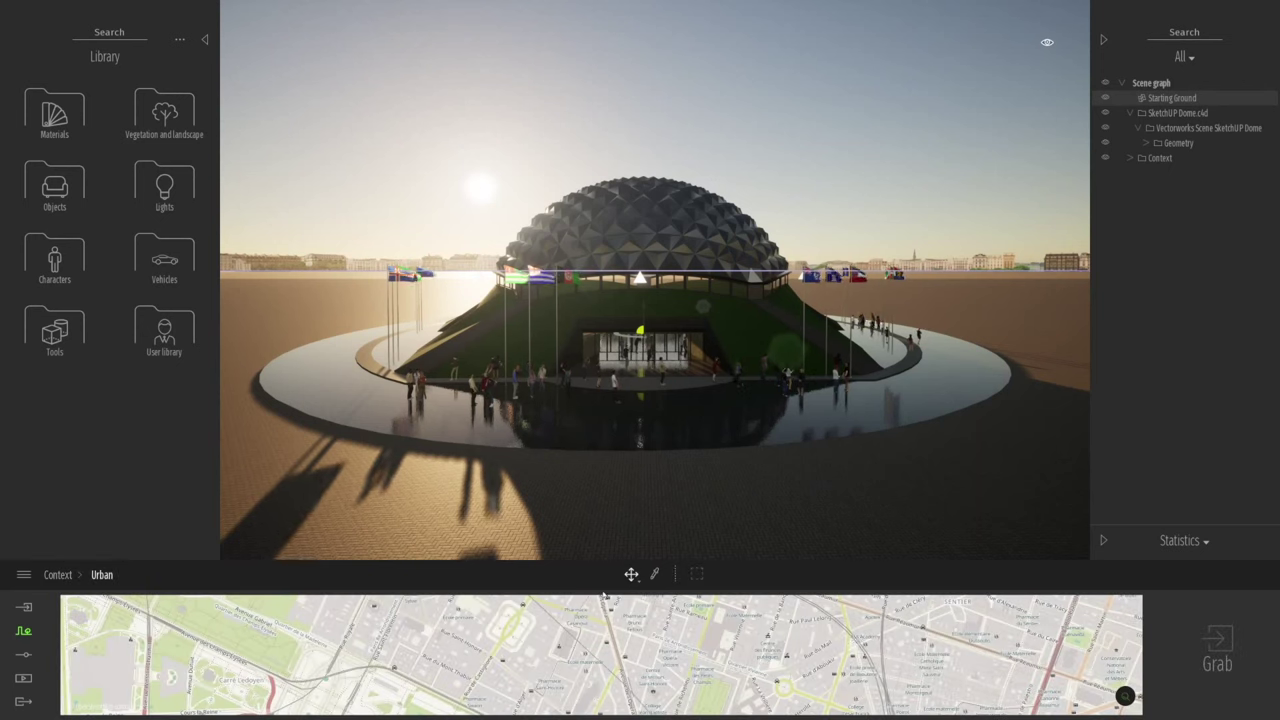
left_click_drag(597, 654, 588, 605)
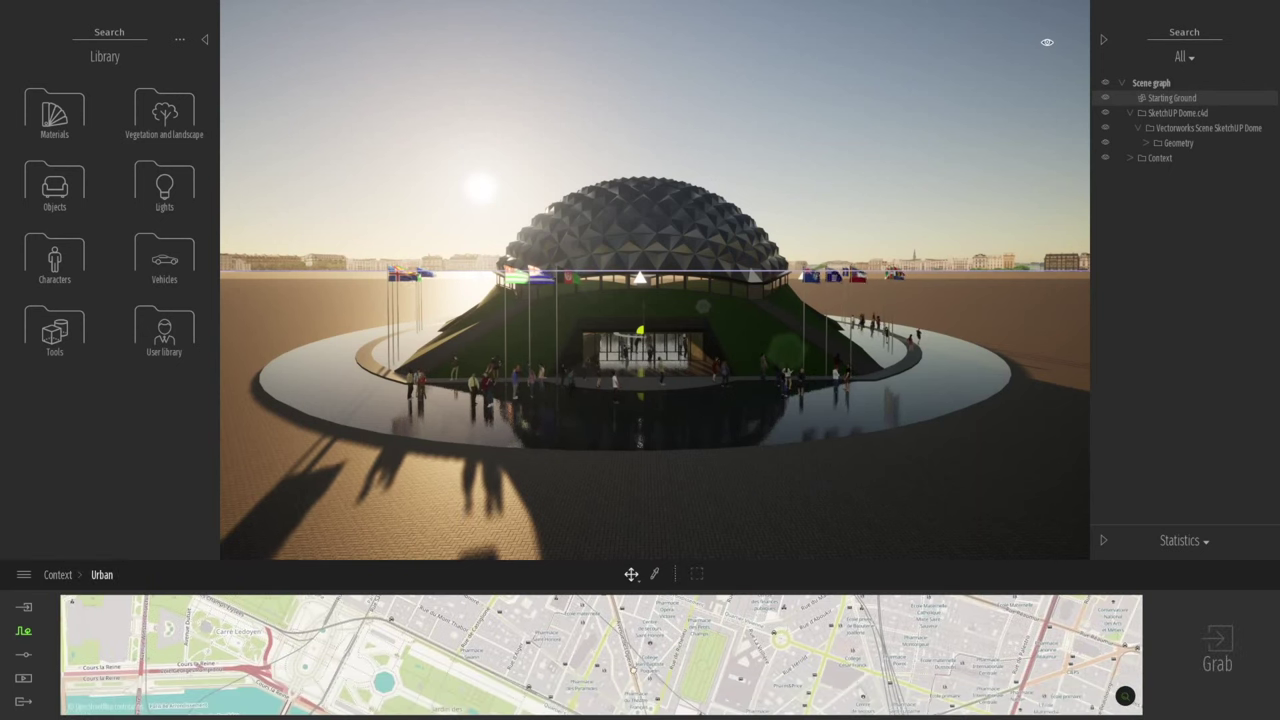
left_click_drag(624, 686, 644, 634)
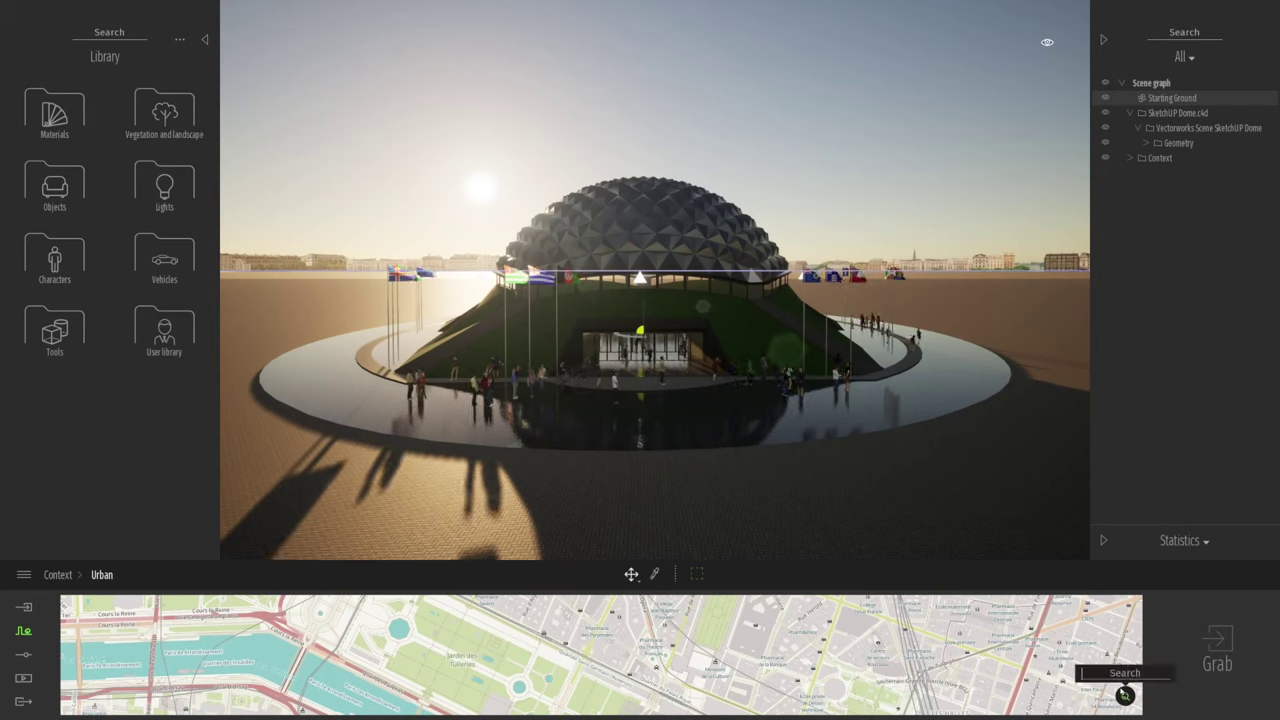
left_click(1125, 695)
type("london")
key("Return")
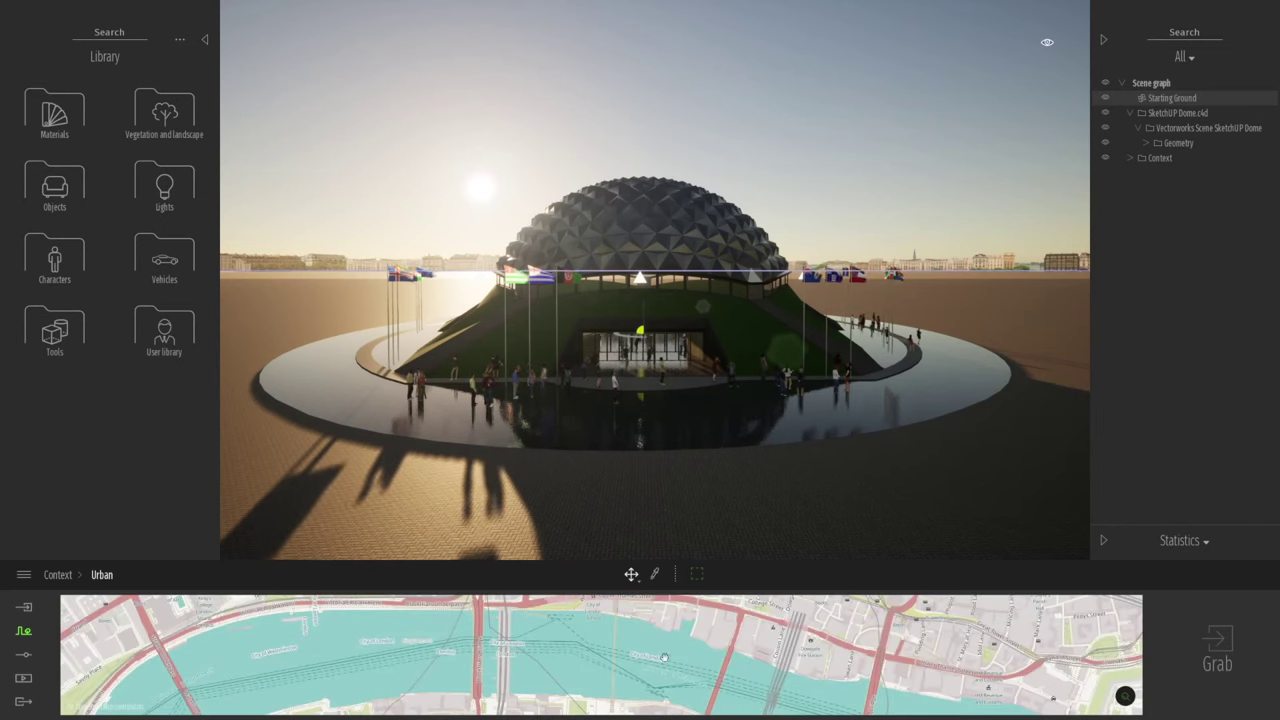
- Find St James's Park on the London map and activate the zone to grab over it
left_click_drag(664, 657, 490, 657)
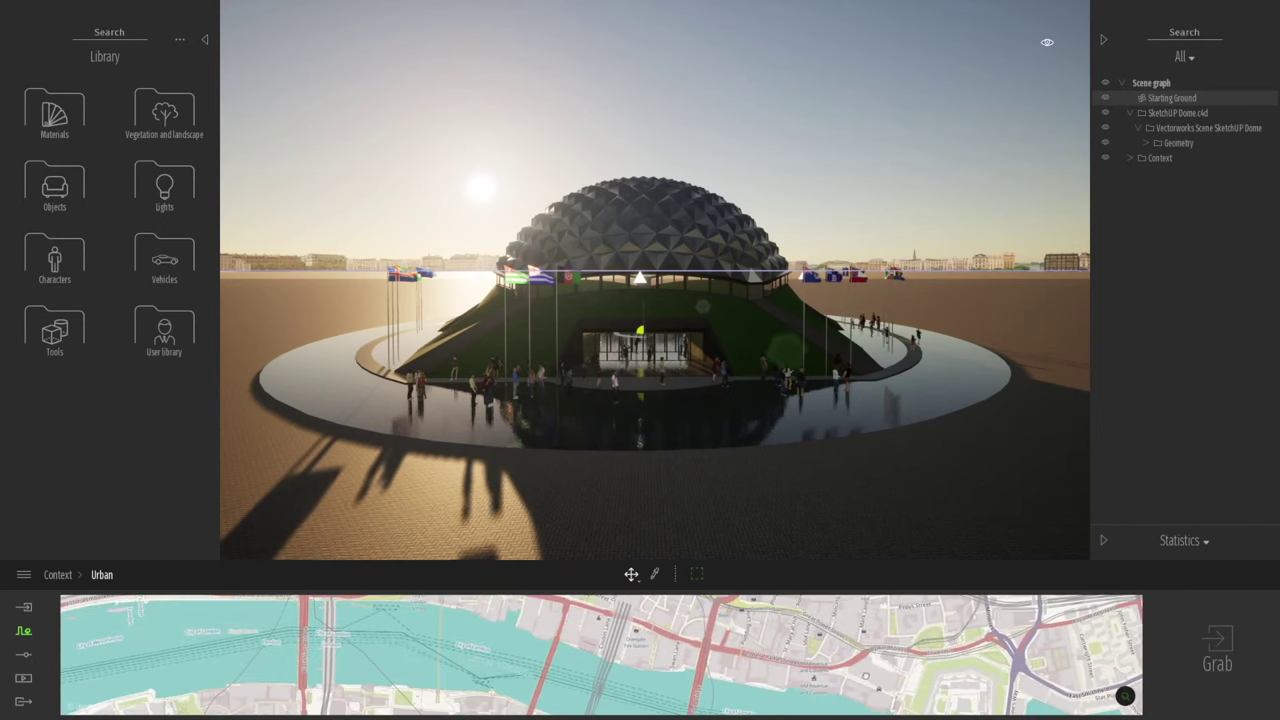
left_click_drag(866, 676, 725, 612)
left_click_drag(766, 665, 697, 687)
left_click_drag(798, 700, 690, 655)
left_click_drag(595, 682, 693, 651)
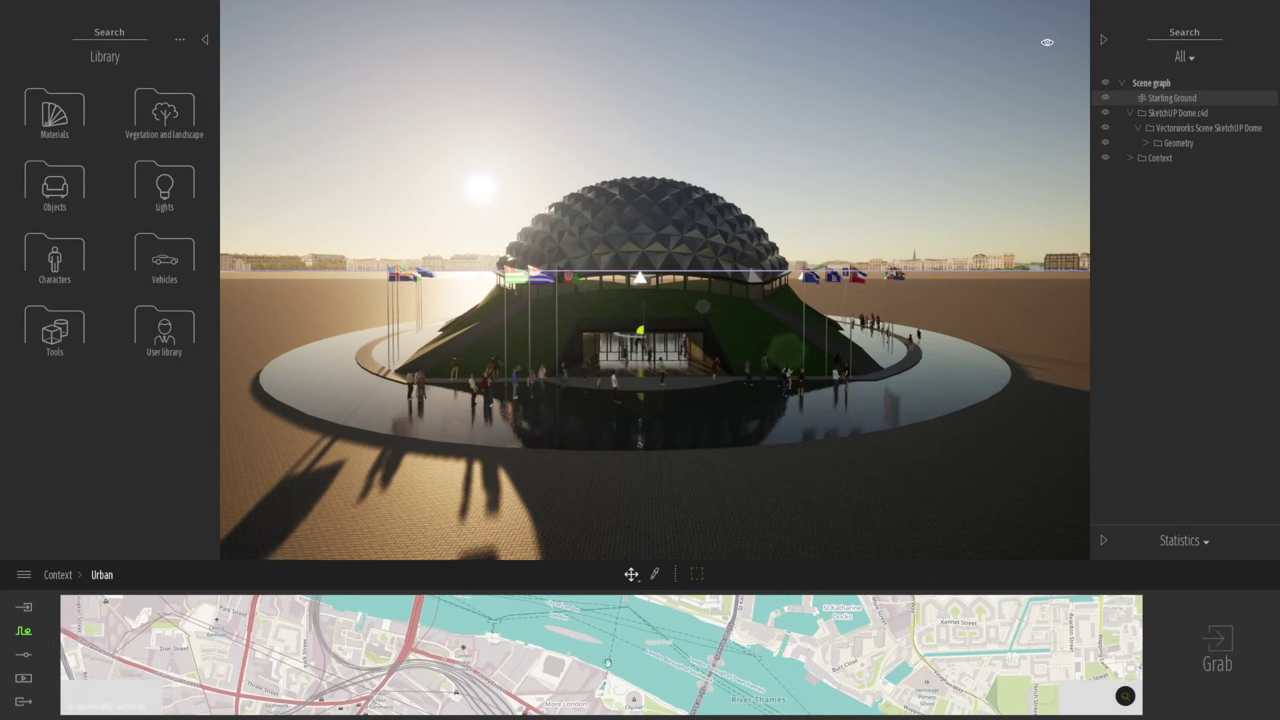
left_click_drag(436, 664, 620, 698)
left_click_drag(470, 640, 672, 700)
left_click_drag(591, 652, 654, 682)
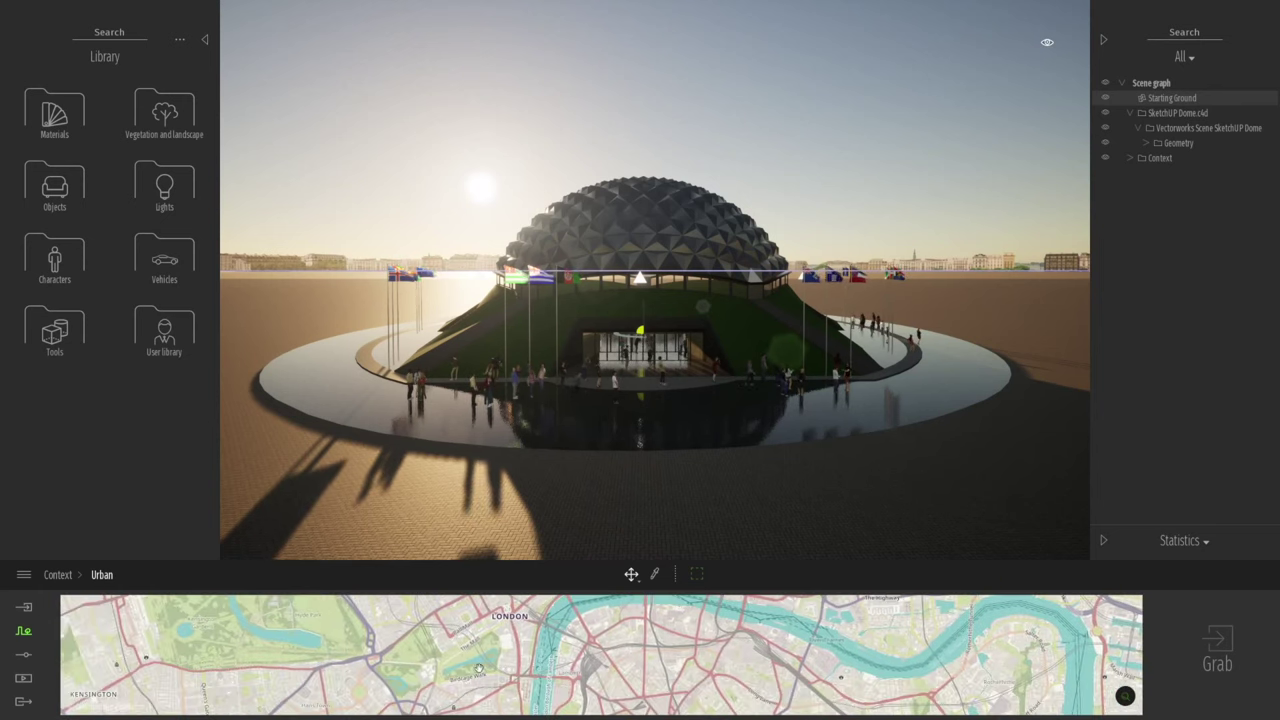
scroll(479, 669, "up", 1)
left_click_drag(479, 669, 583, 651)
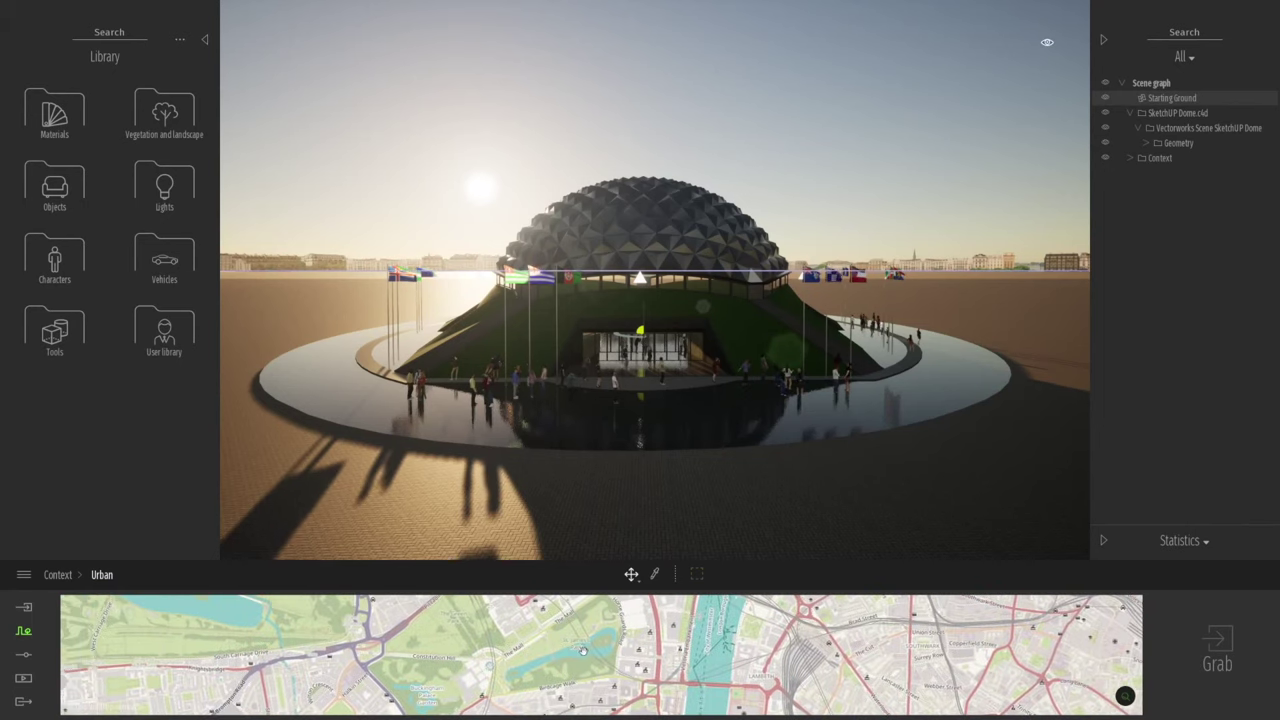
scroll(583, 651, "up", 2)
left_click(697, 574)
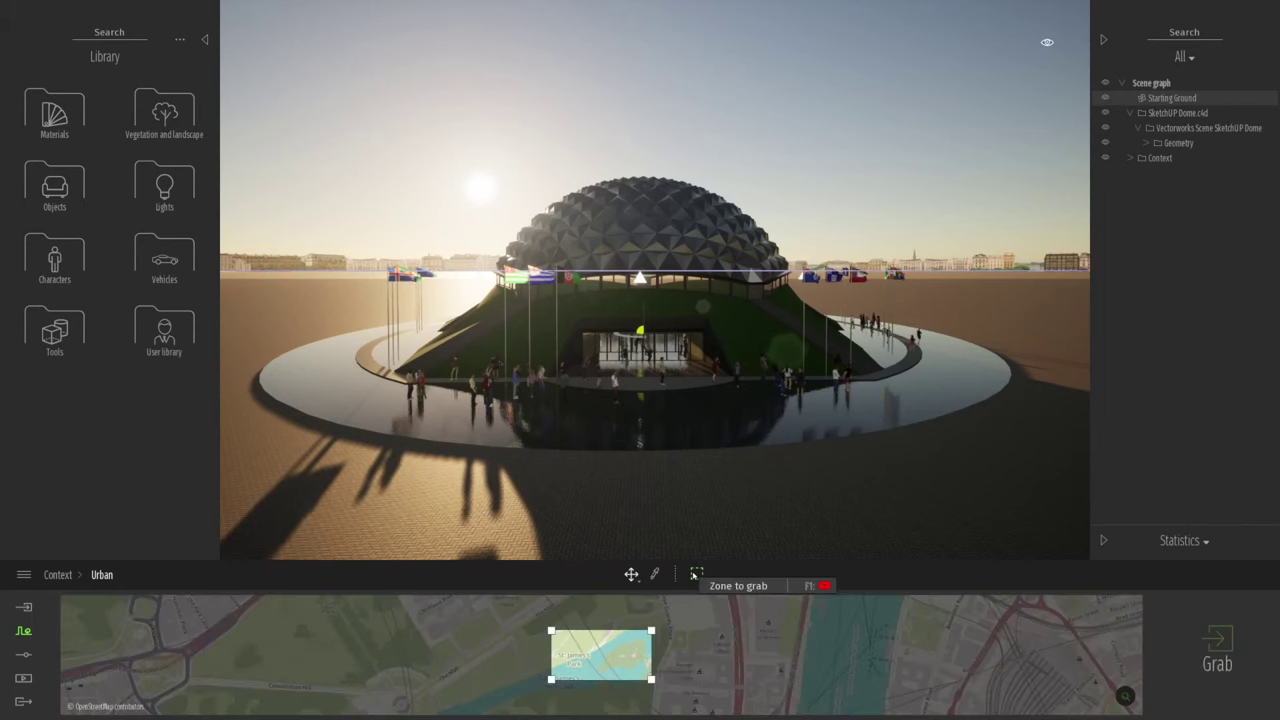
- Widen the area covered by the zone to include St James's Park and the surrounding central London streets, and grab its urban data
scroll(620, 665, "down", 2)
scroll(620, 665, "down", 3)
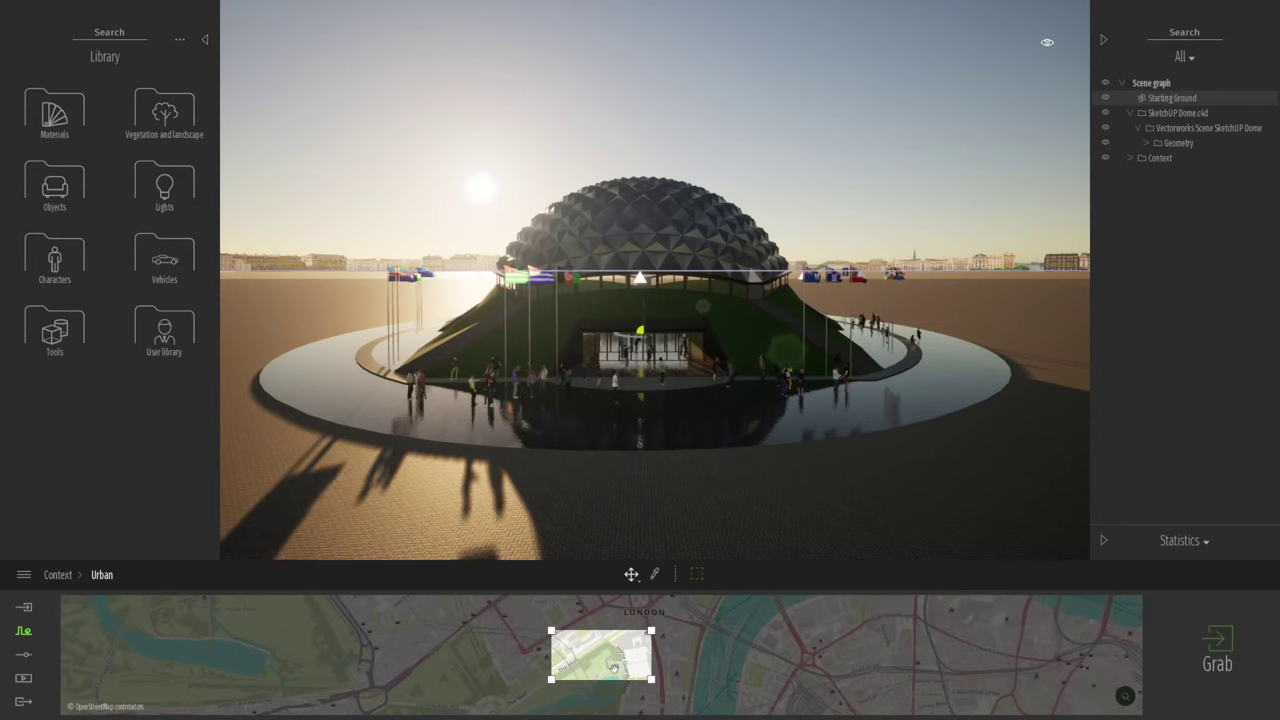
scroll(614, 668, "down", 2)
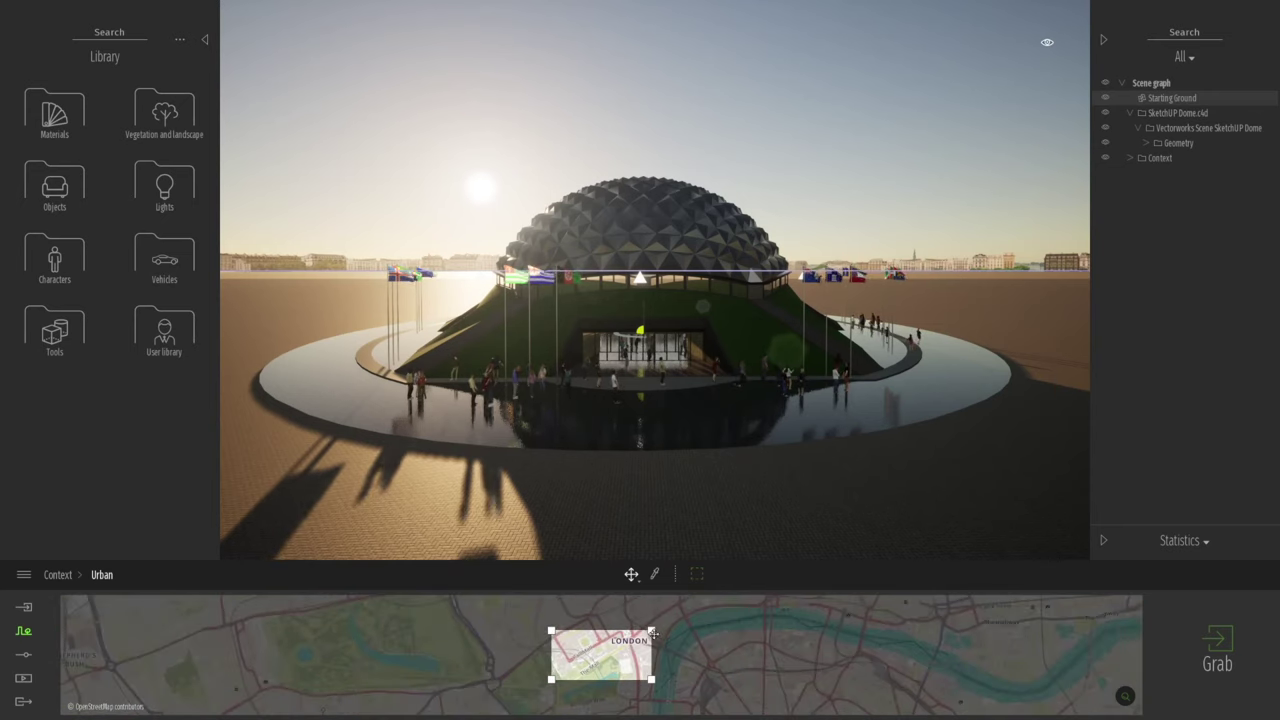
scroll(645, 635, "up", 3)
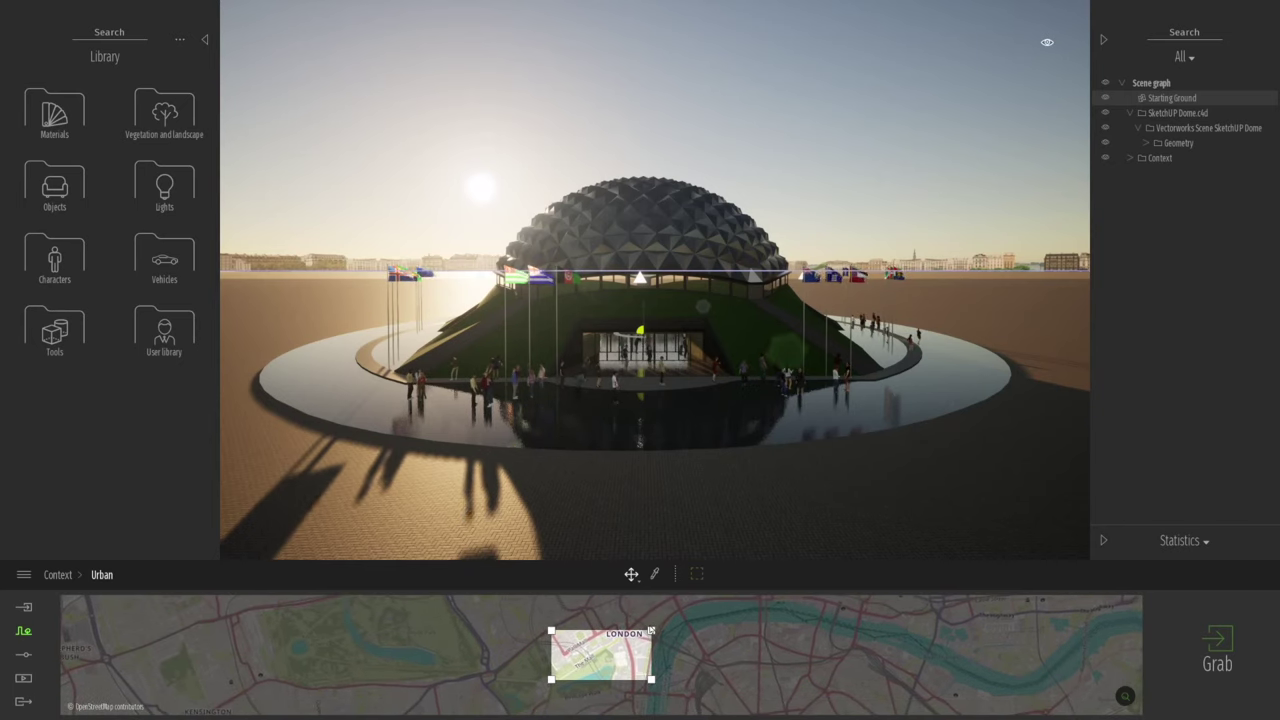
left_click(1218, 643)
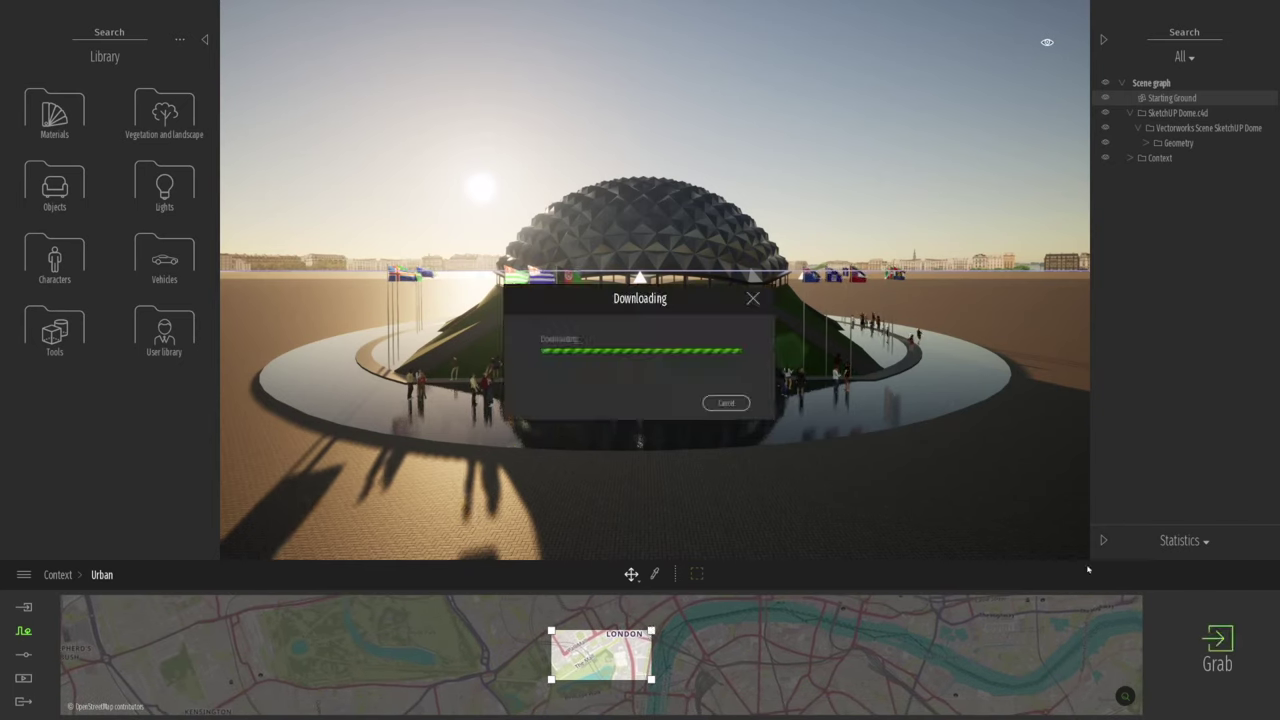
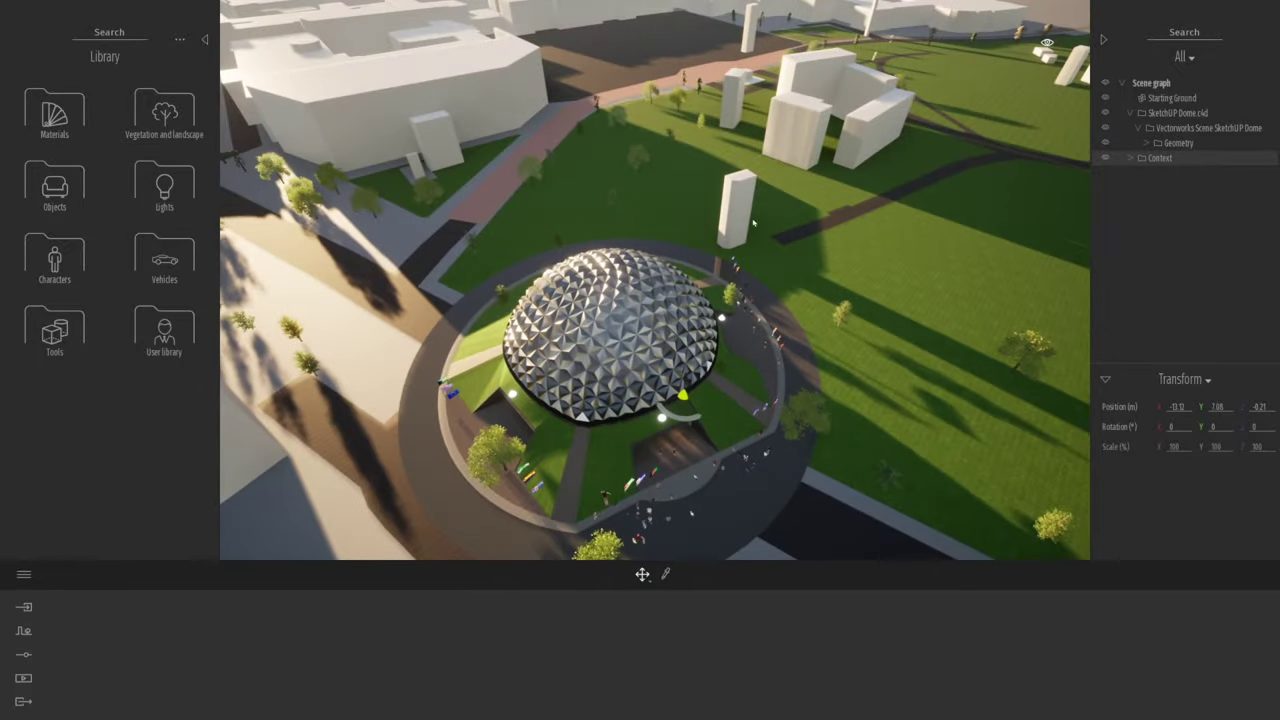
- Delete the tall white building beside the dome and move the Vectorworks Scene SketchUP Dome group onto that lawn, rotated 90° about Z
left_click(745, 222)
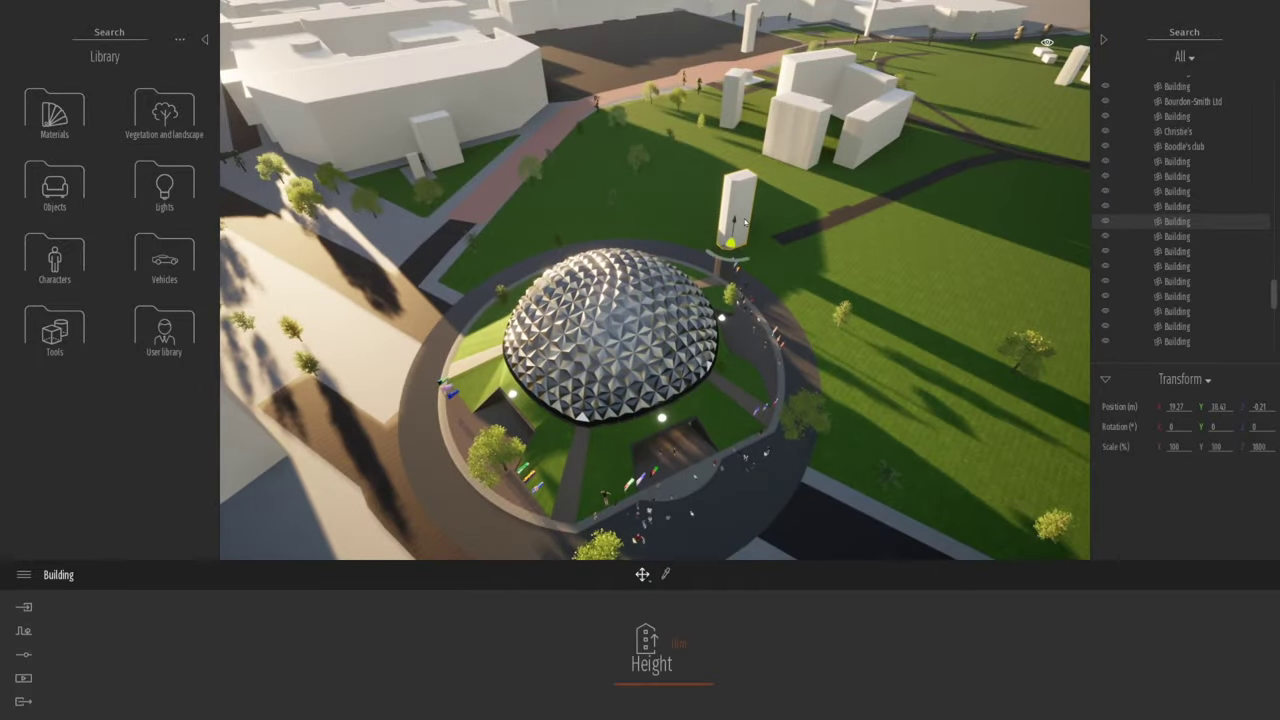
key("Delete")
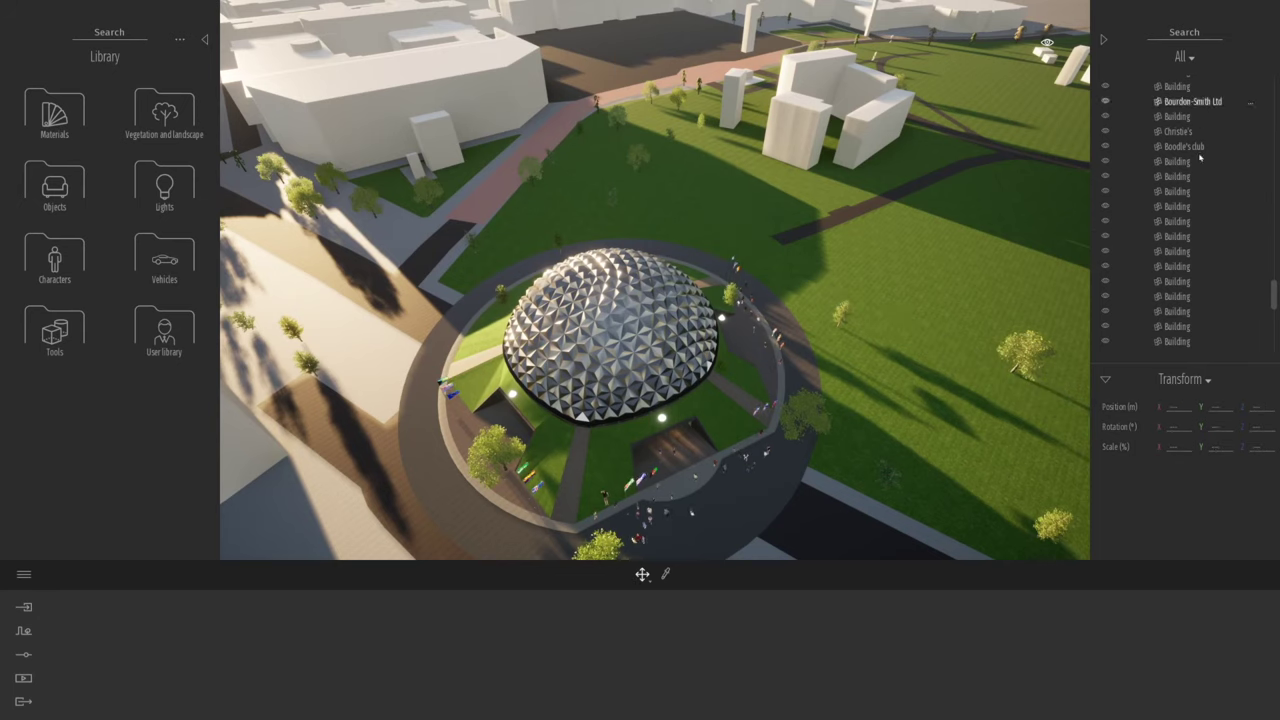
left_click_drag(1275, 298, 1259, 66)
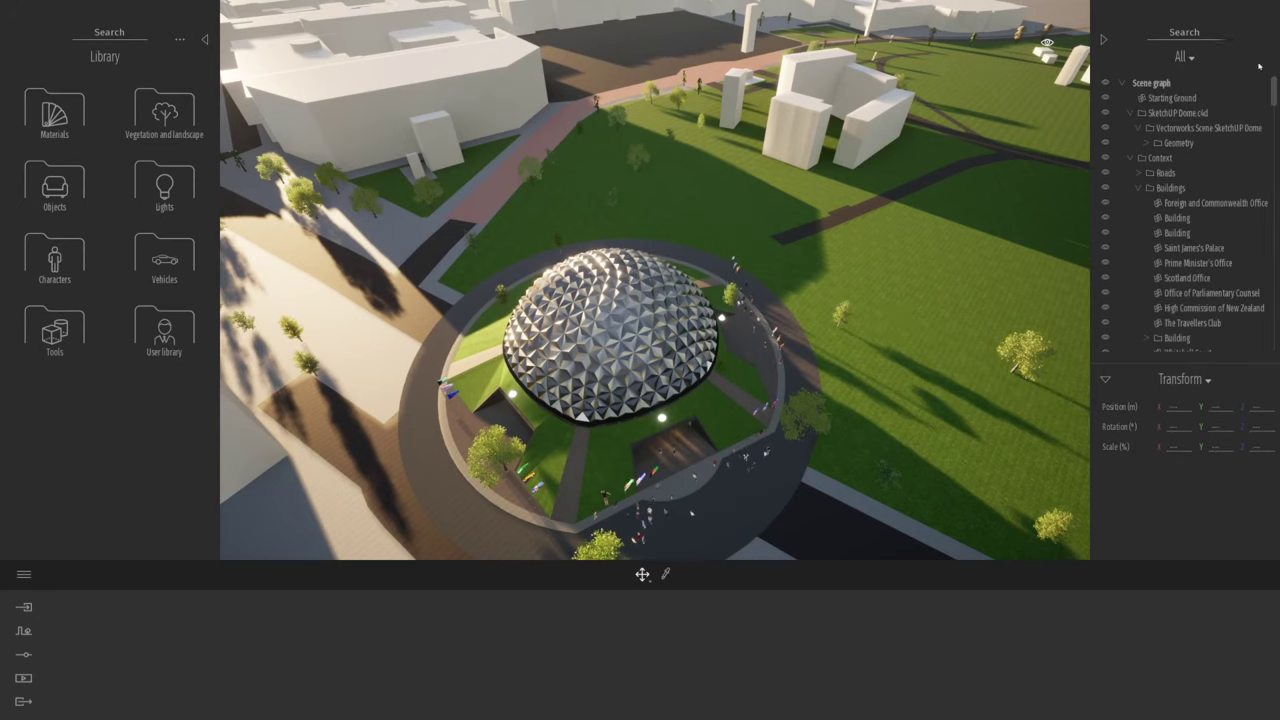
left_click(1130, 158)
left_click(1177, 129)
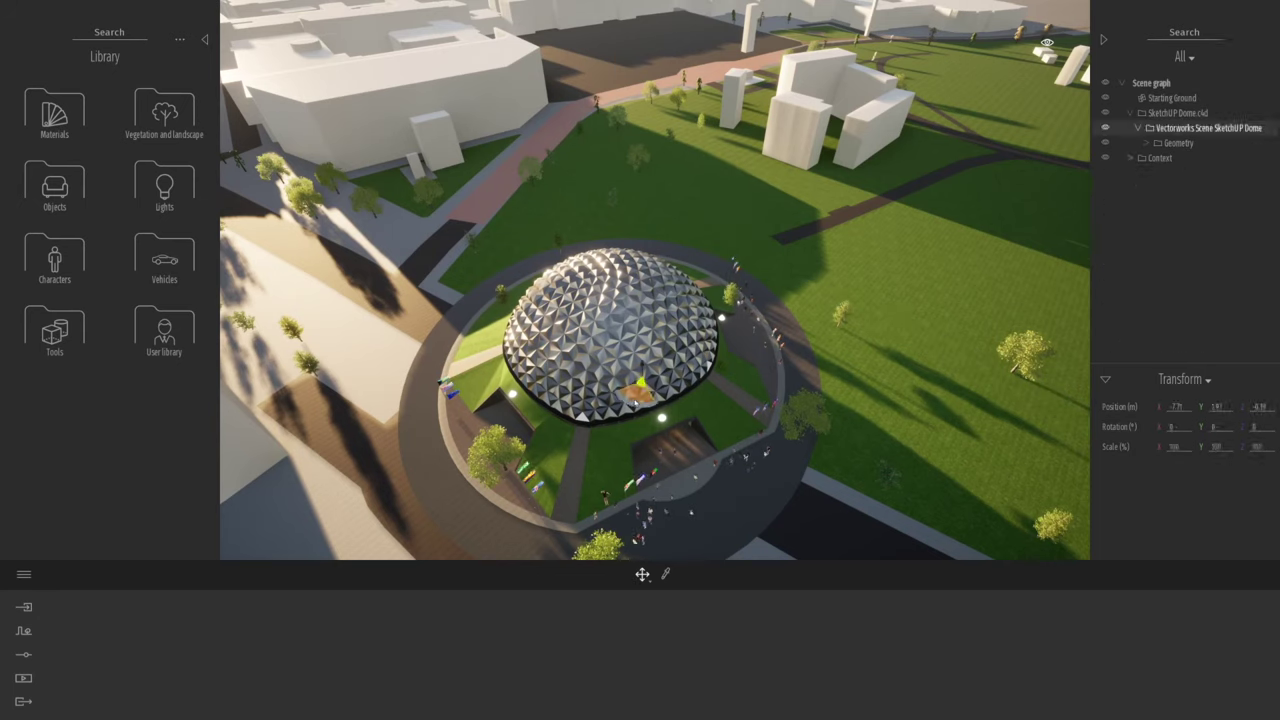
left_click_drag(638, 400, 644, 256)
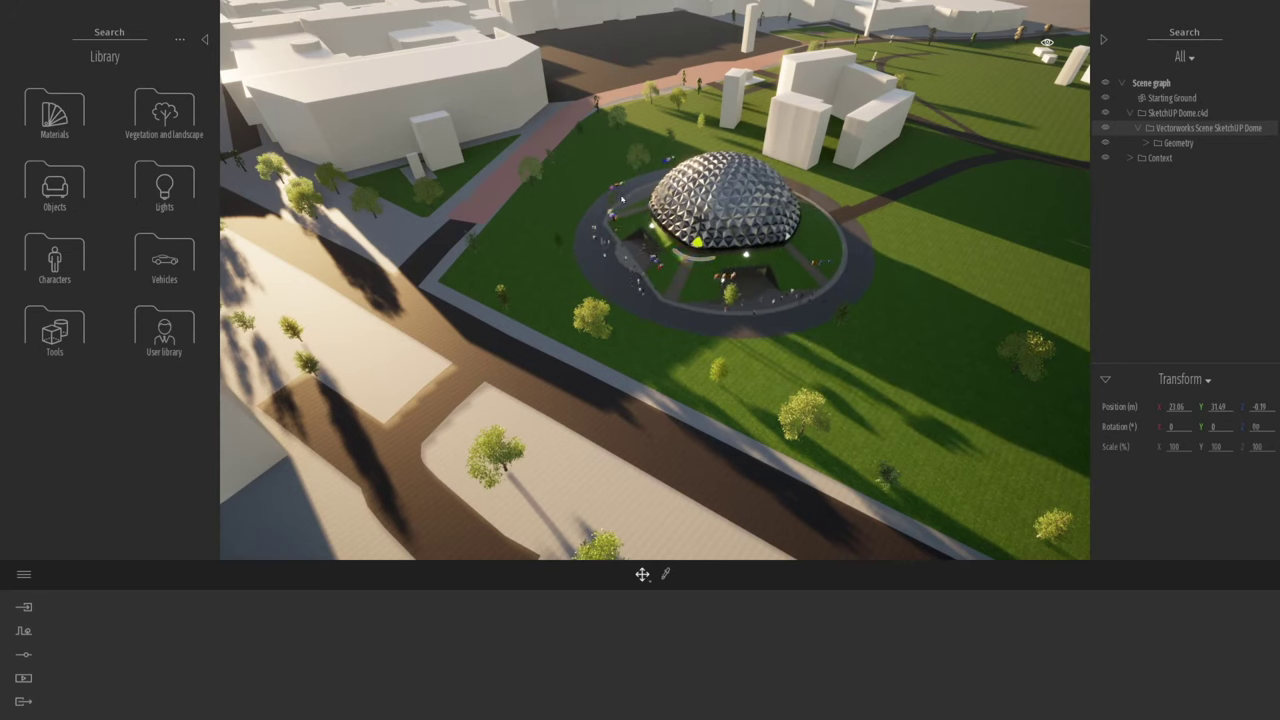
- Move the Grey Birch at the edge of the dome's circular path out onto the neighbouring lawn
key("a")
key("w")
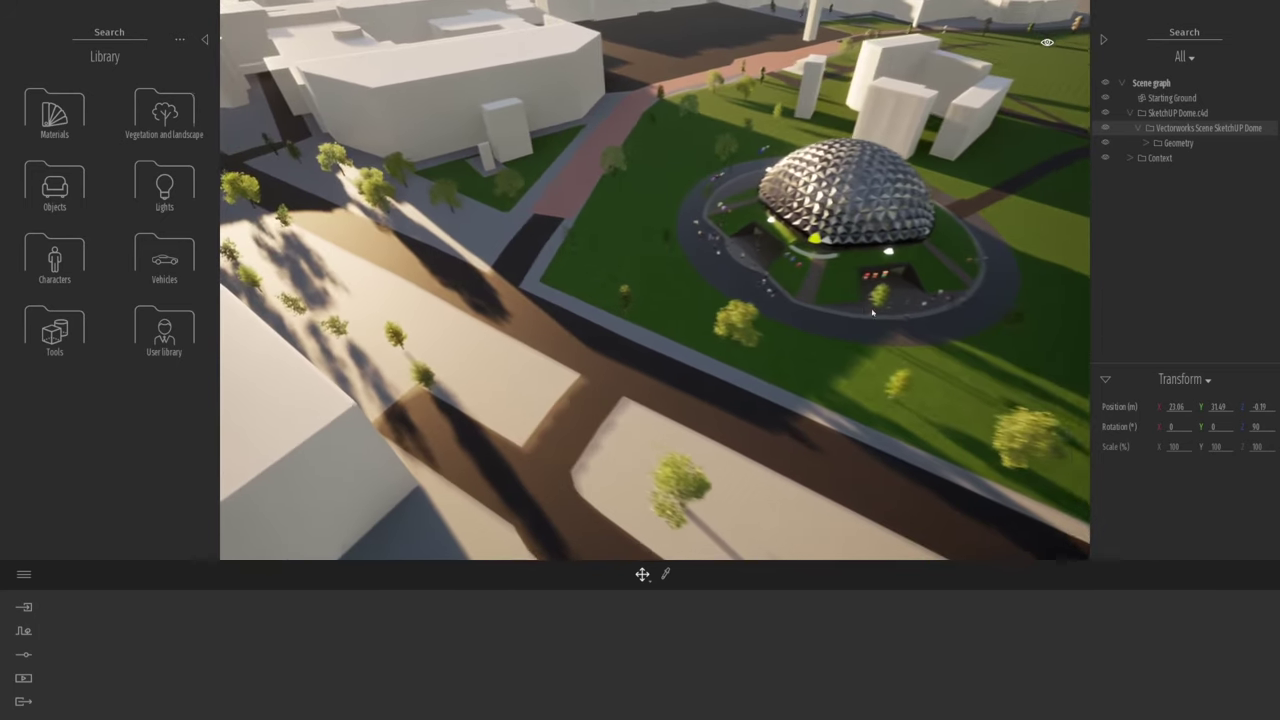
left_click_drag(967, 303, 957, 387)
left_click(767, 140)
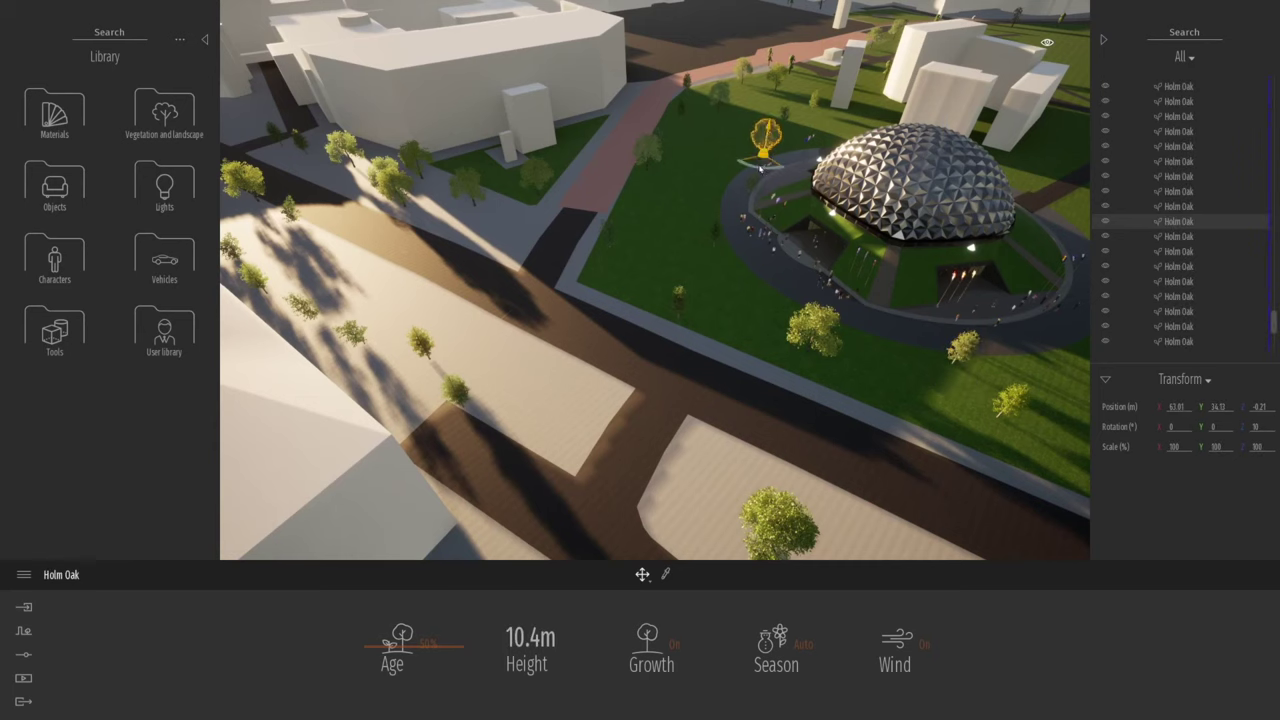
left_click(749, 189)
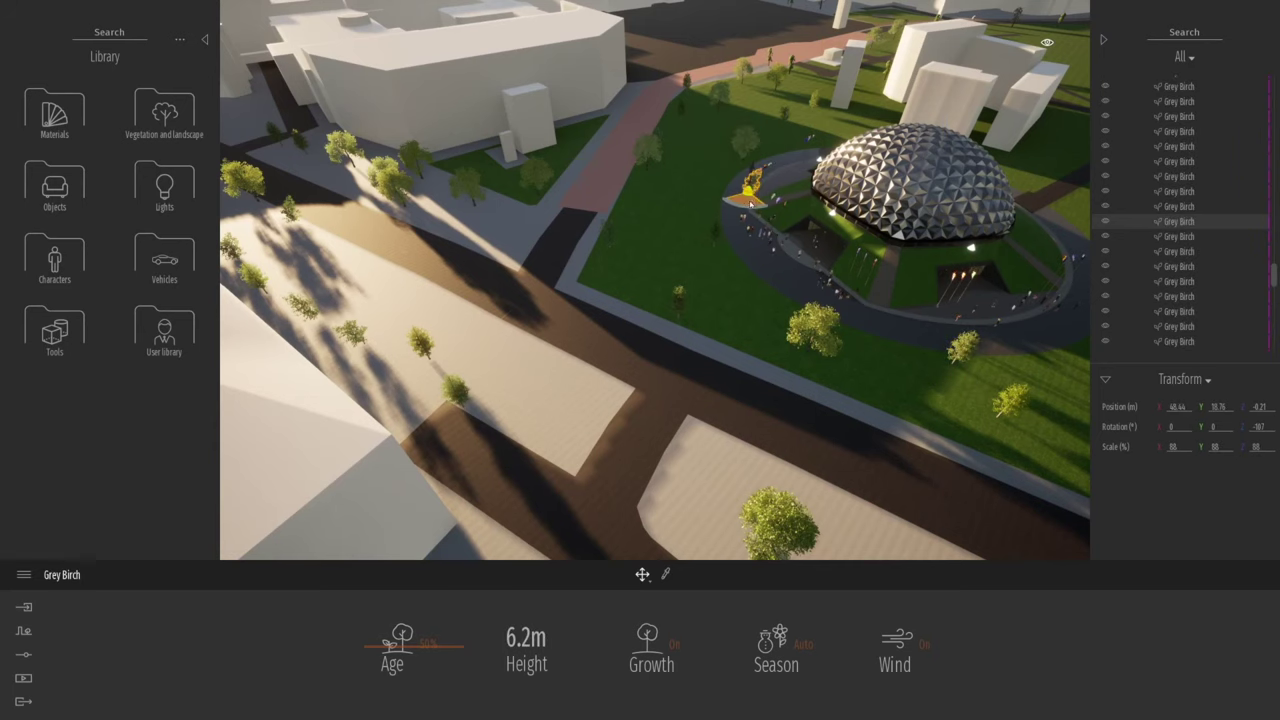
right_click_drag(642, 329, 799, 316)
key("a")
key("a")
key("w")
key("d")
key("w")
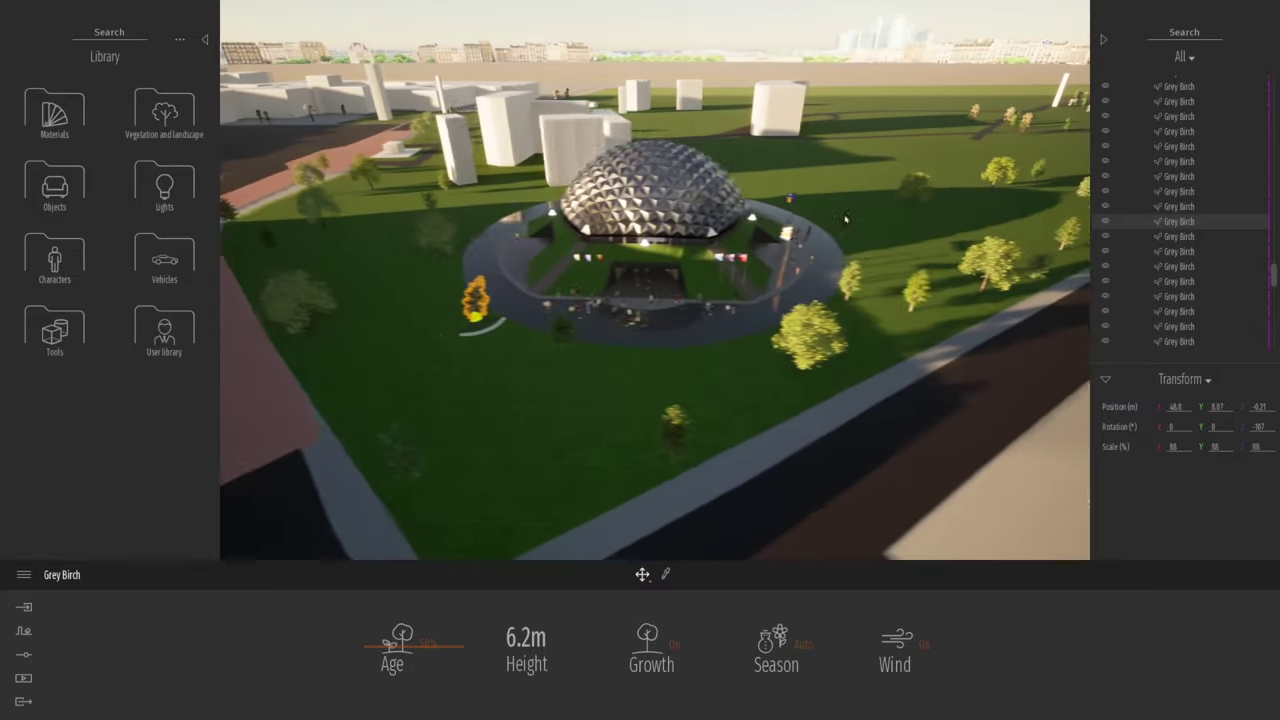
- Raise the St. James's Café building behind the dome to a height of 38 m
key("w")
mouse_move(798, 146)
right_mouse_down()
mouse_move(792, 222)
mouse_move(775, 140)
right_mouse_up()
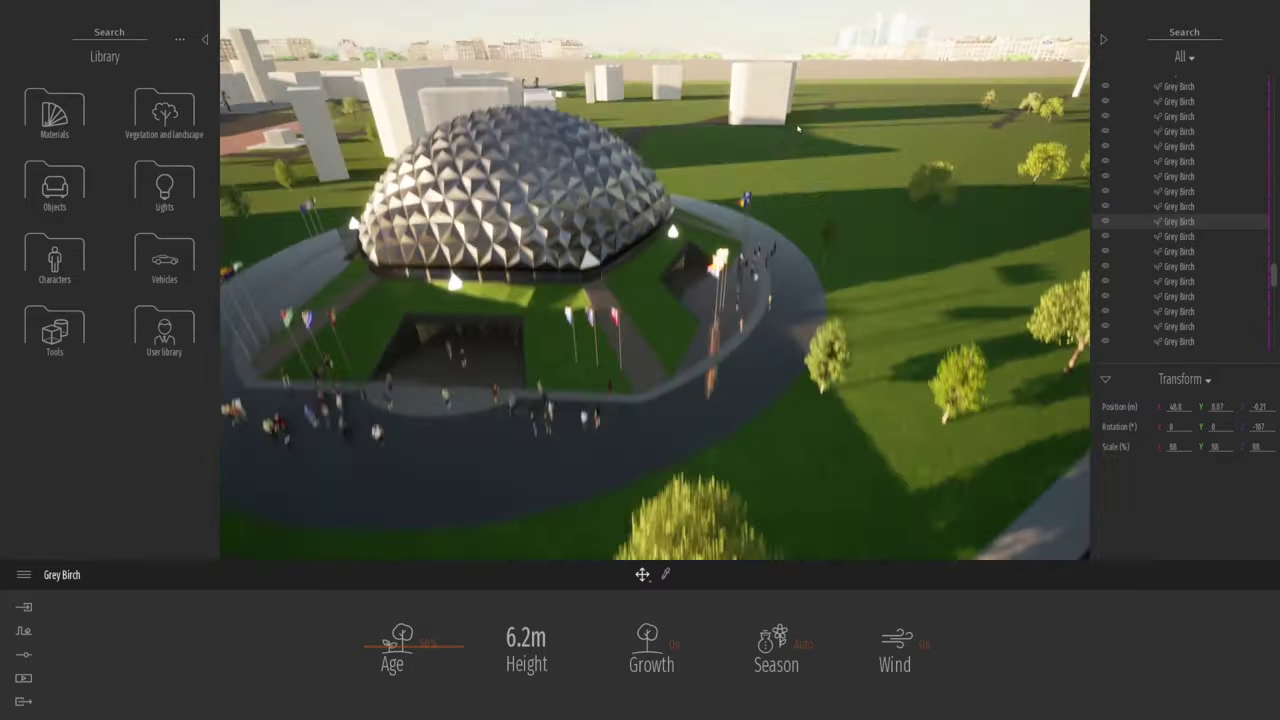
left_click(762, 108)
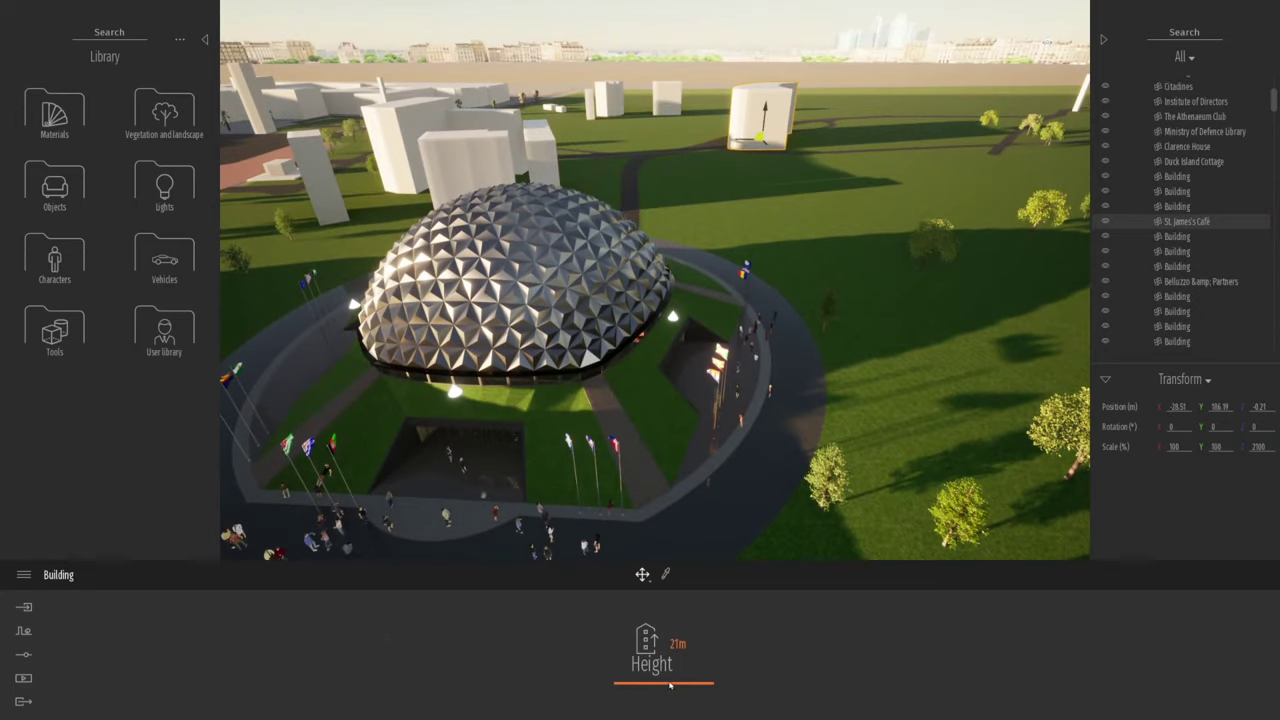
left_click_drag(670, 685, 668, 677)
- Place a copy of the St. James's Café building elsewhere in the park, rotated -160° about Z
right_click_drag(758, 149, 814, 177)
middle_click_drag(814, 177, 740, 262)
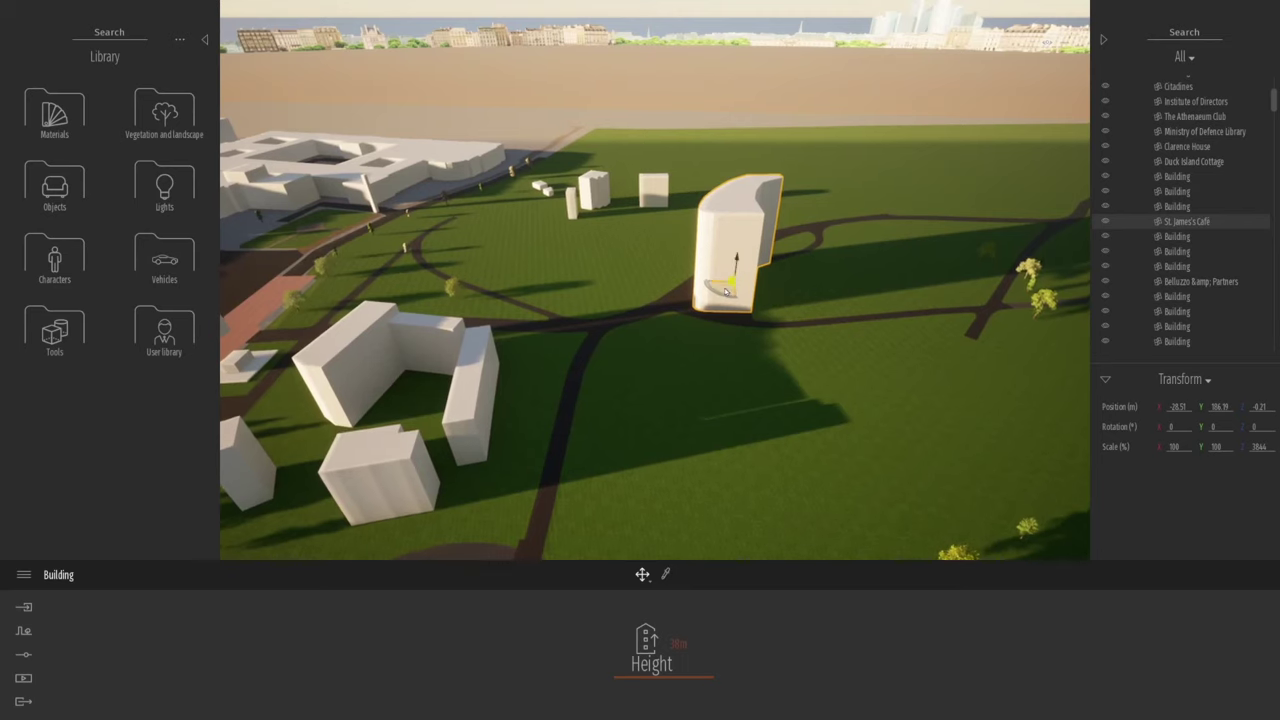
left_click_drag(805, 330, 832, 340, "alt")
left_click(628, 424)
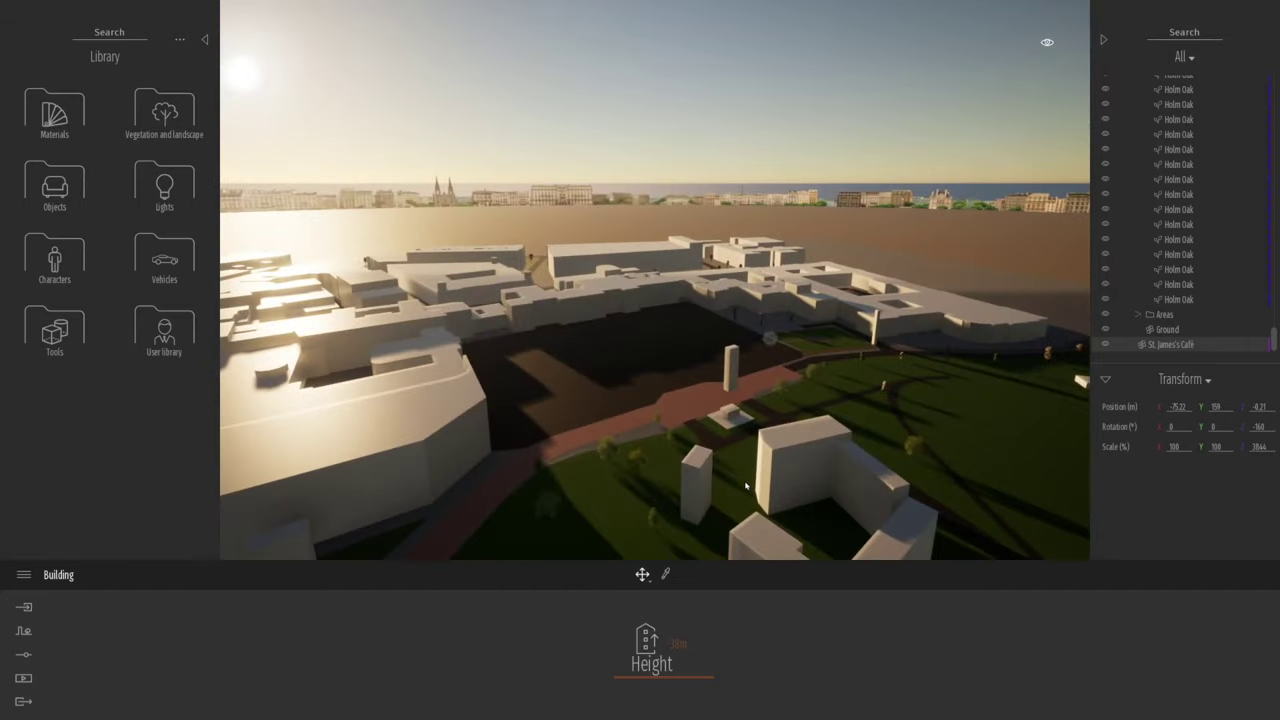
- Advance the time of day so the dome and park are in bright, full daylight
key("w")
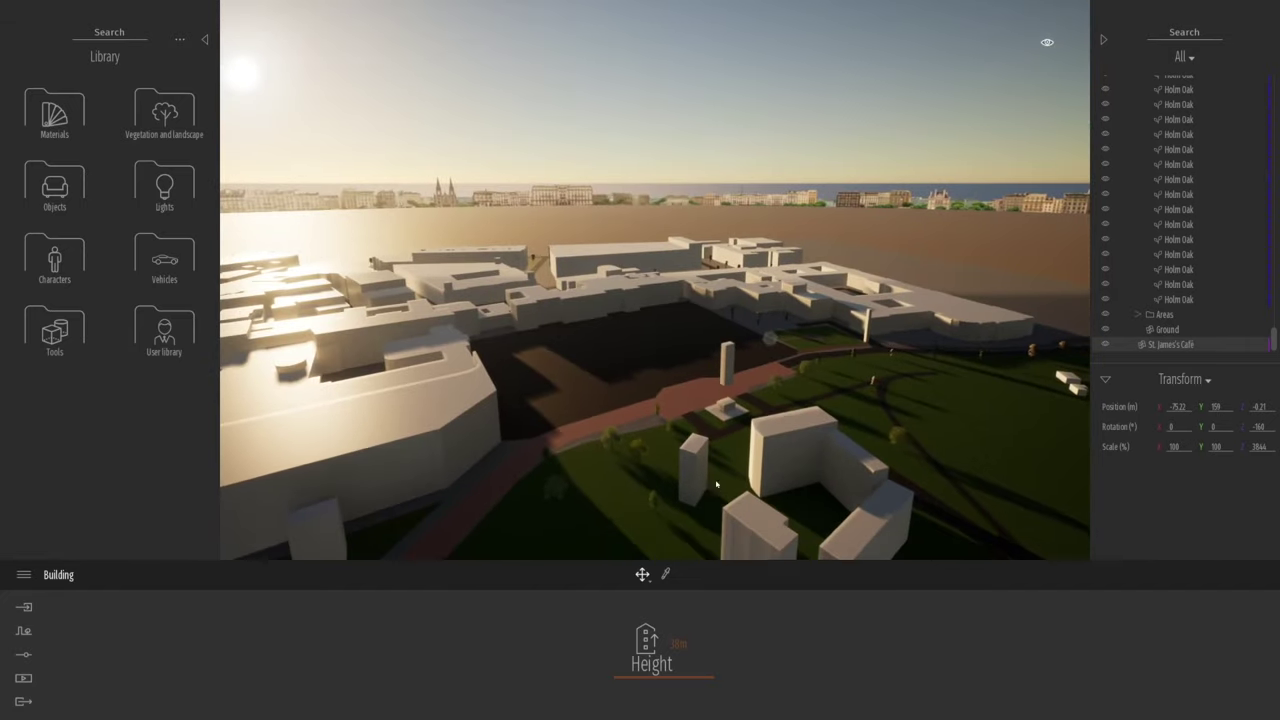
key("a")
key("s")
middle_click_drag(686, 514, 580, 440)
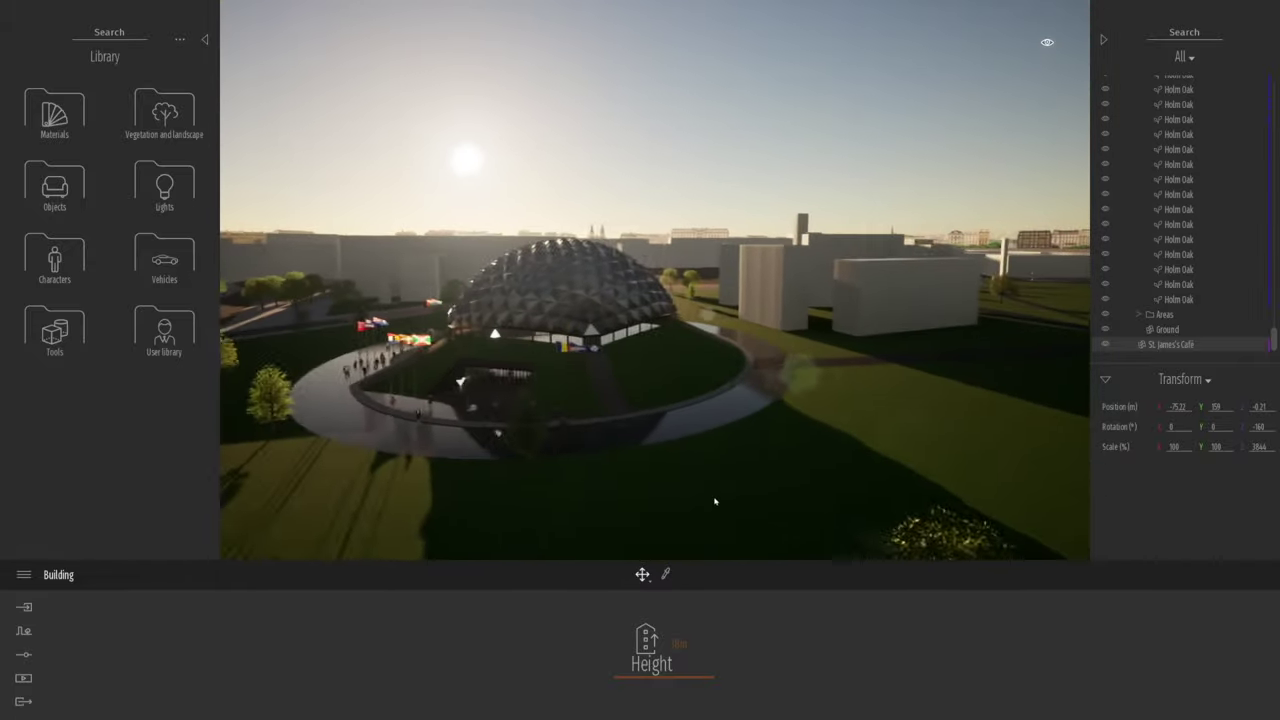
left_click(1047, 43)
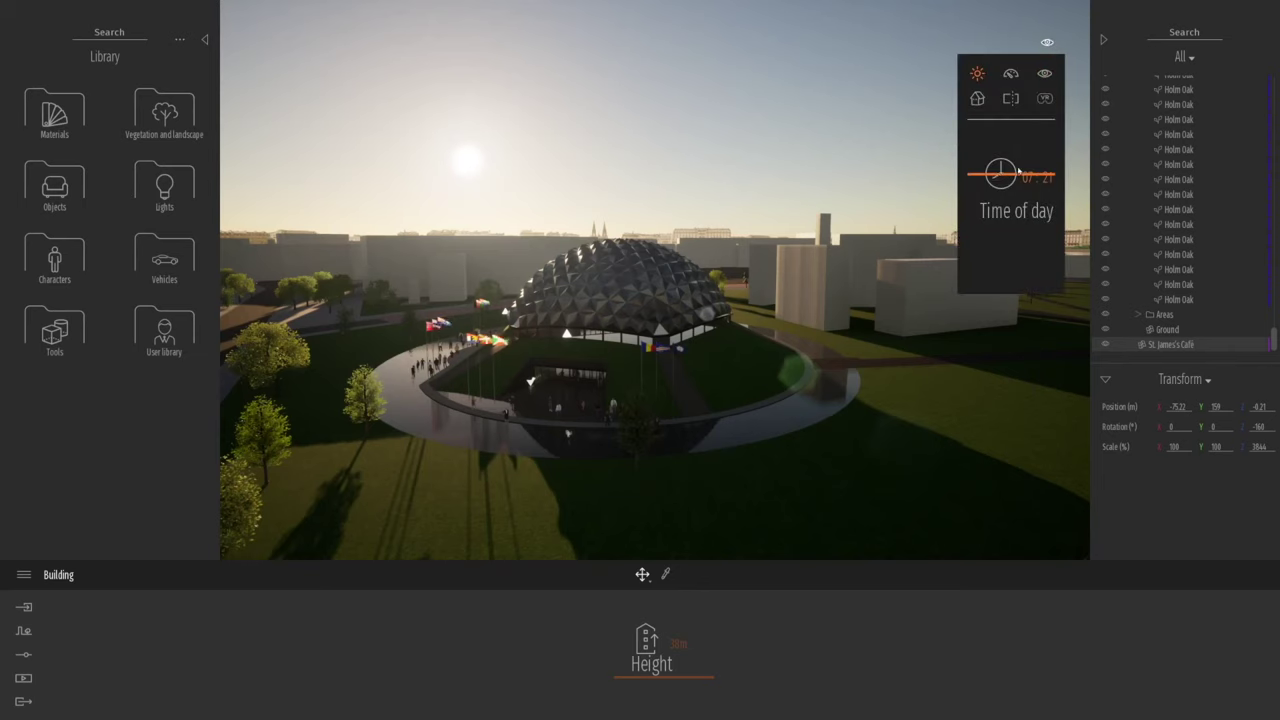
left_click(998, 174)
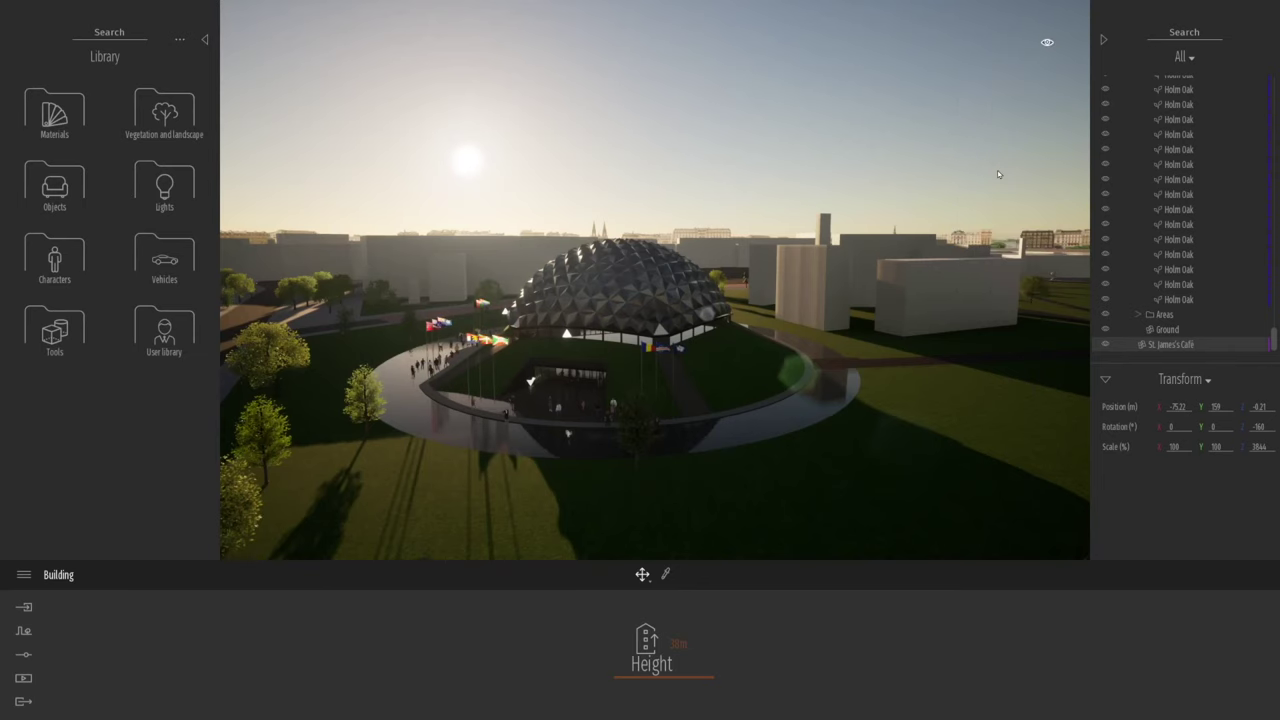
left_click(1048, 44)
left_click_drag(983, 184, 995, 187)
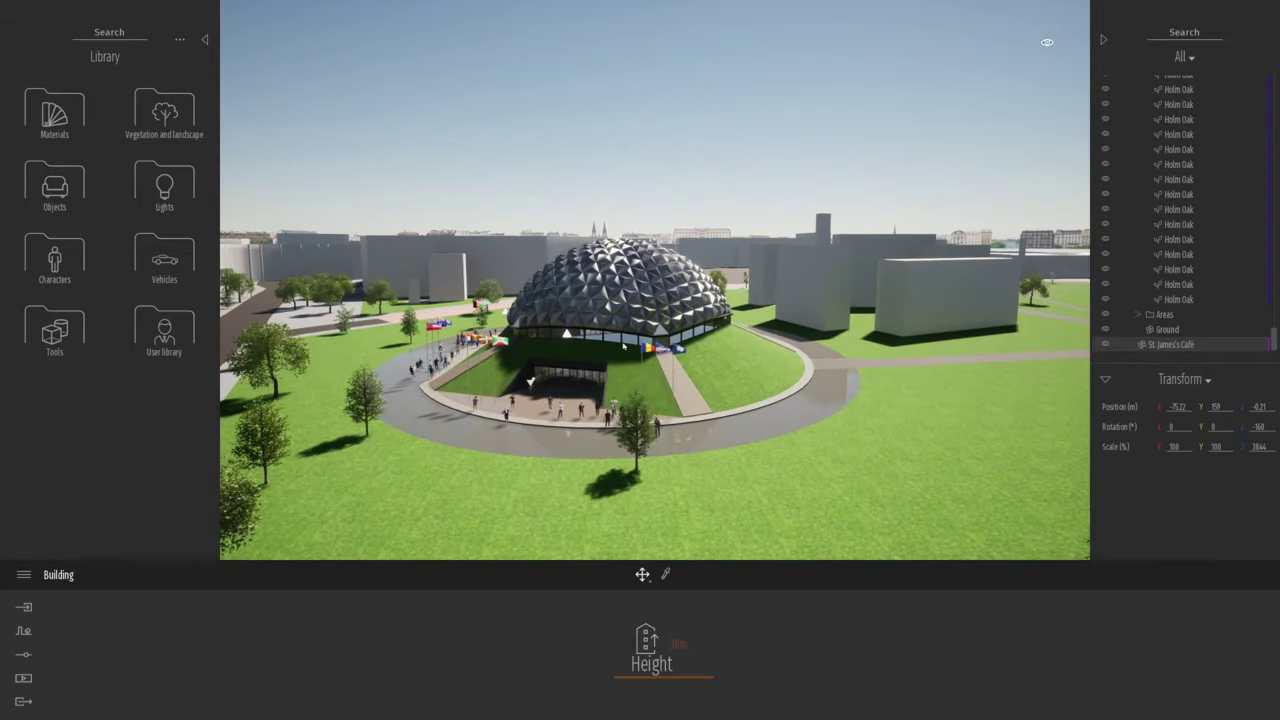
- Place three Photogenic benches on the paving in front of the dome's entrance, each turned to a different angle
key("a")
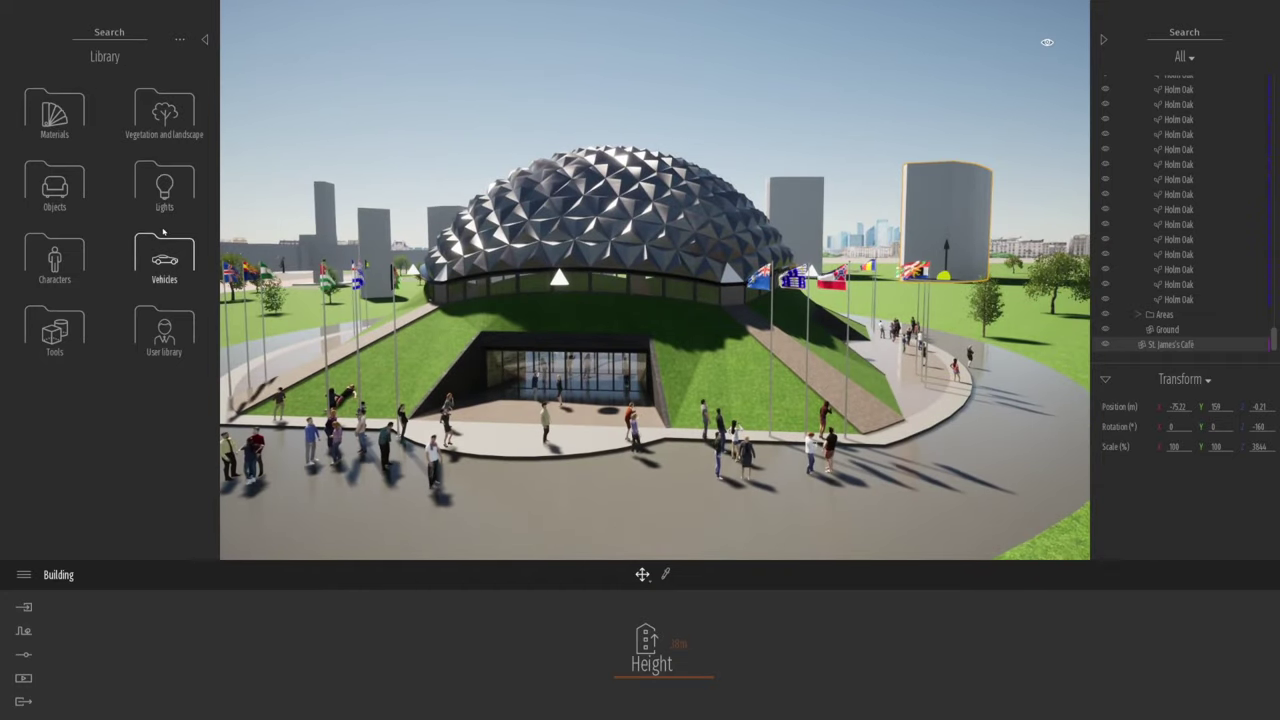
left_click(55, 186)
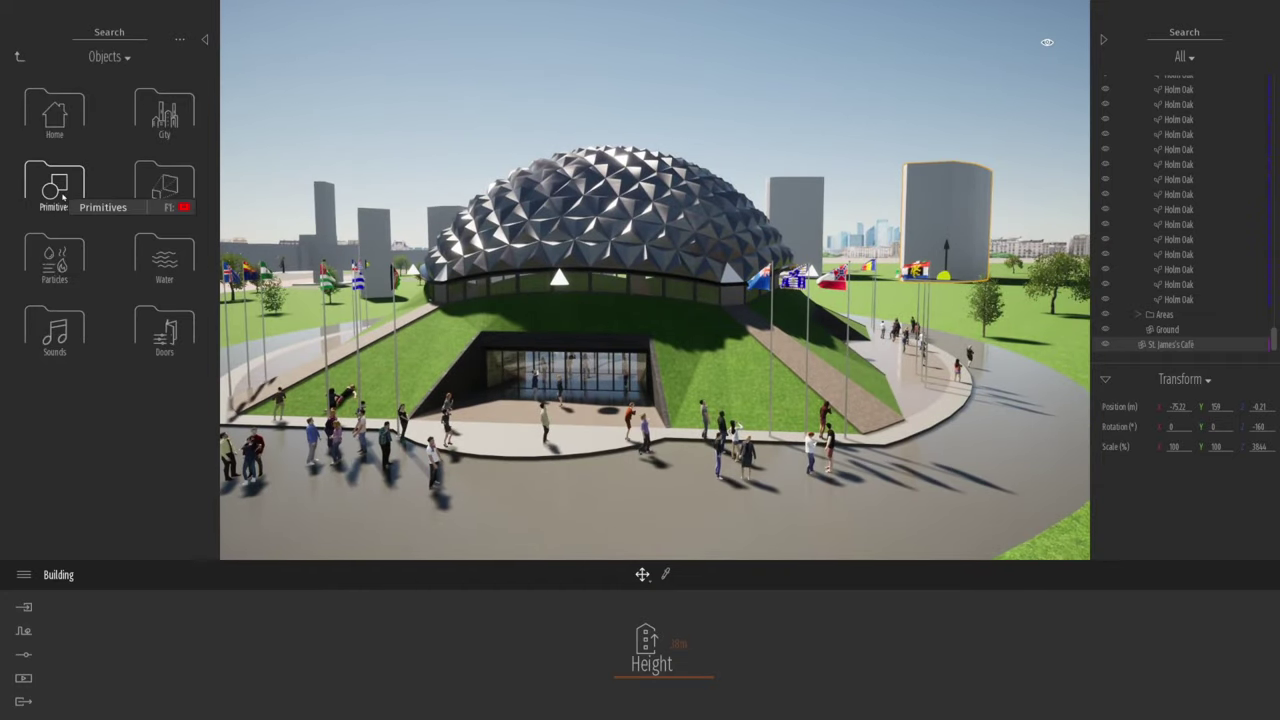
left_click(164, 116)
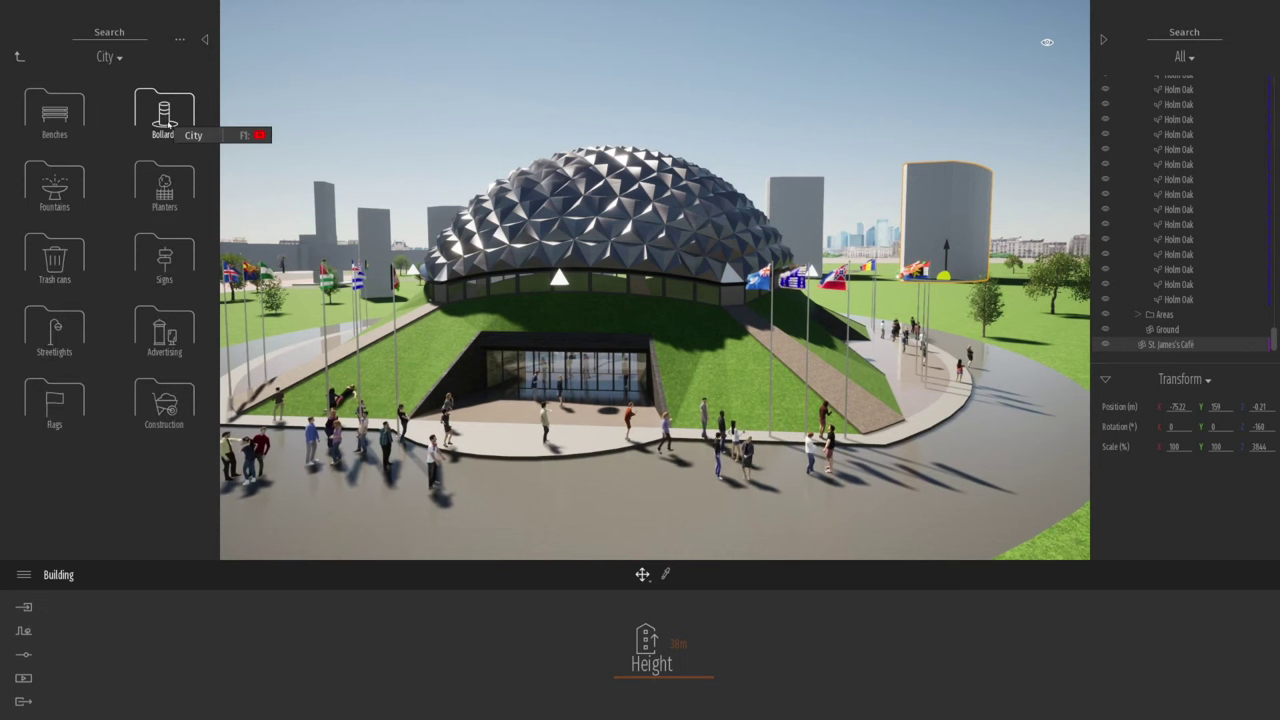
left_click(55, 110)
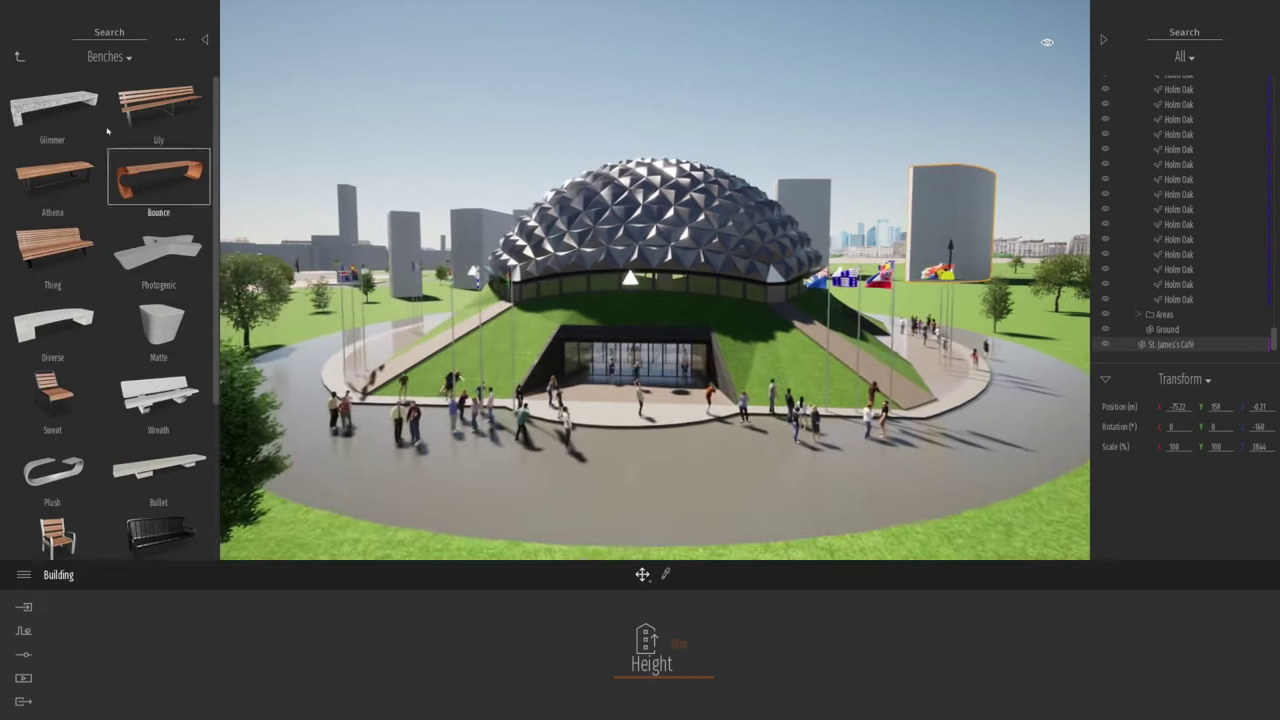
left_click_drag(160, 250, 782, 486)
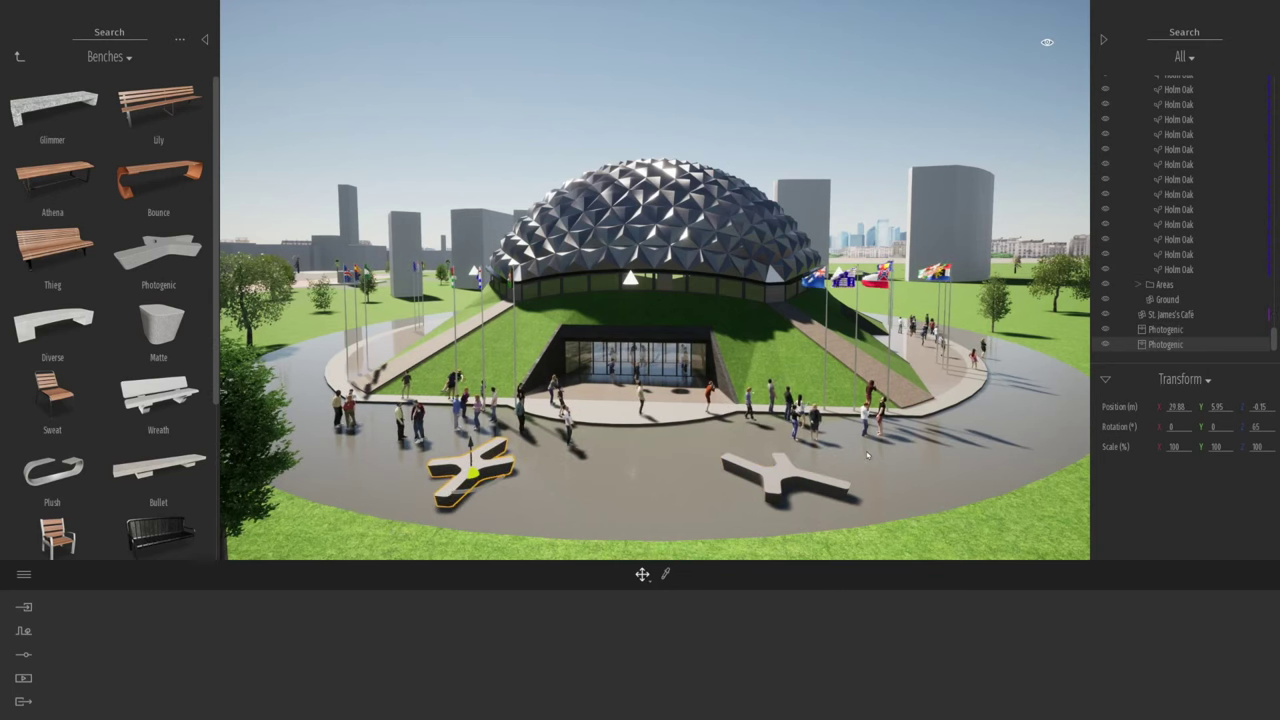
key("d")
left_click_drag(160, 252, 628, 437)
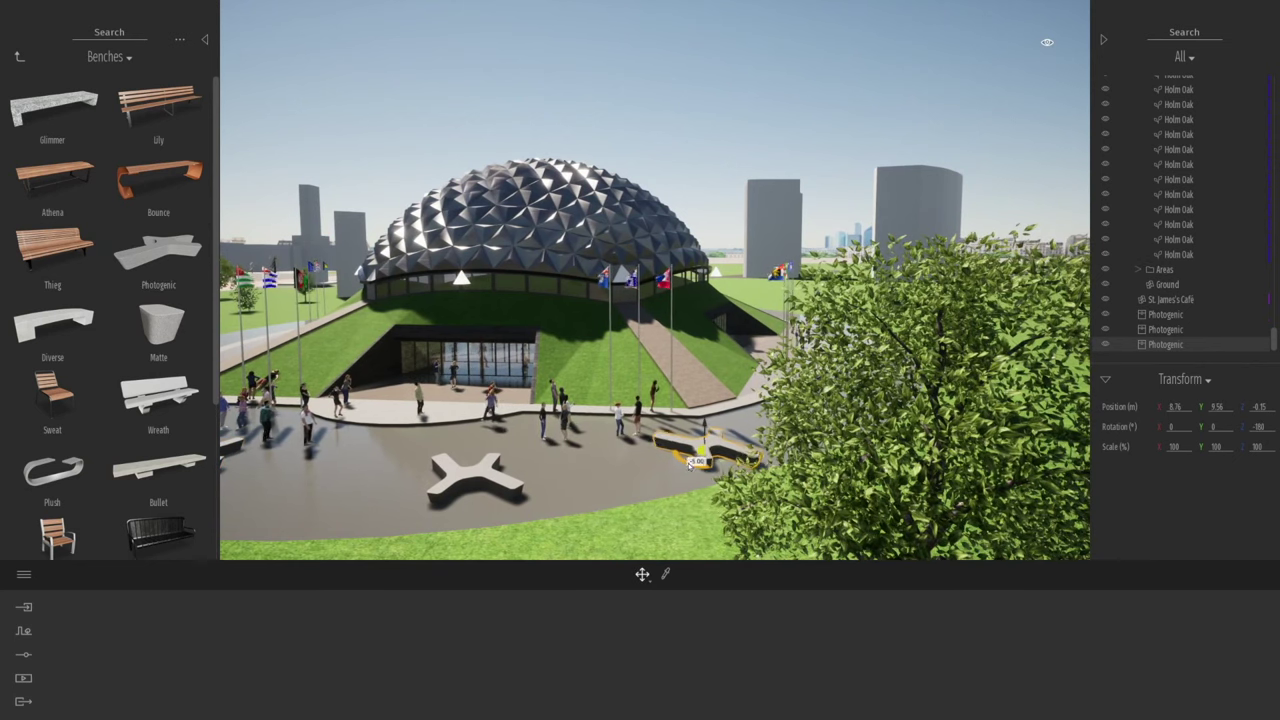
- Set the black-shirted man near the flagpoles to the Sitting pose and seat him on the adjacent Photogenic bench
scroll(635, 471, "up", 5)
right_click_drag(635, 471, 665, 471)
middle_click_drag(635, 471, 620, 440)
left_click(621, 430)
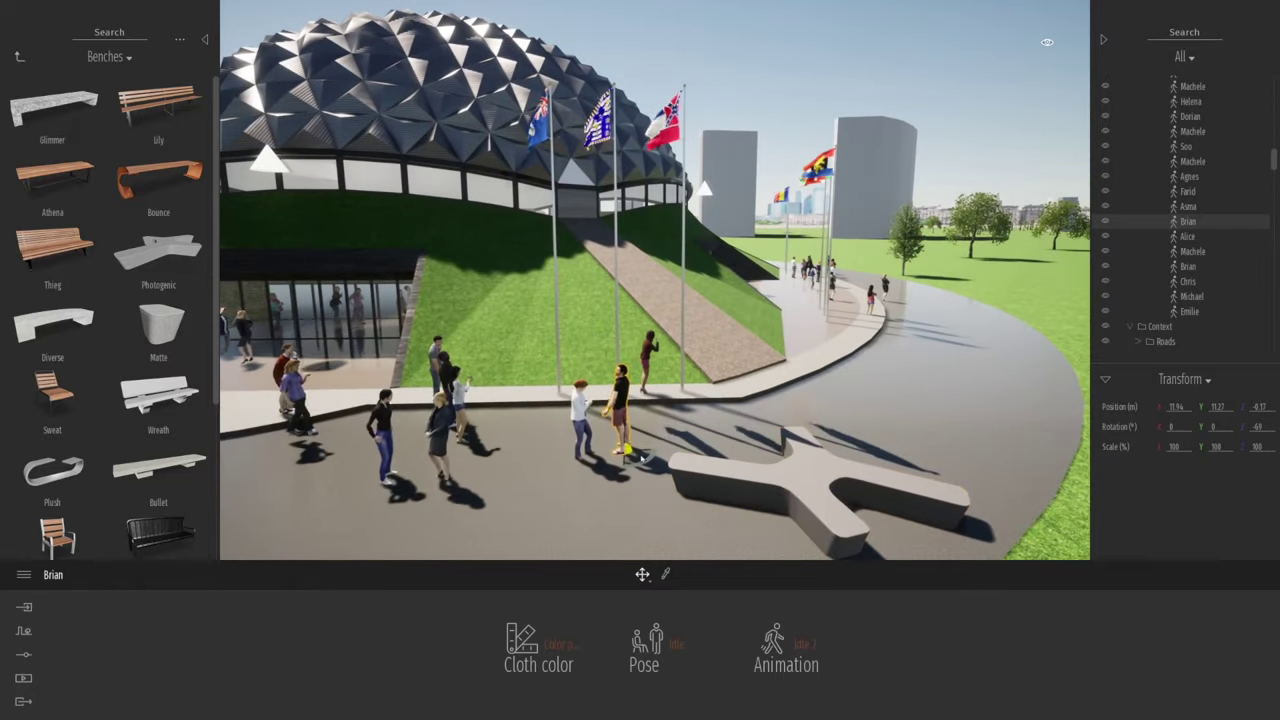
left_click(675, 643)
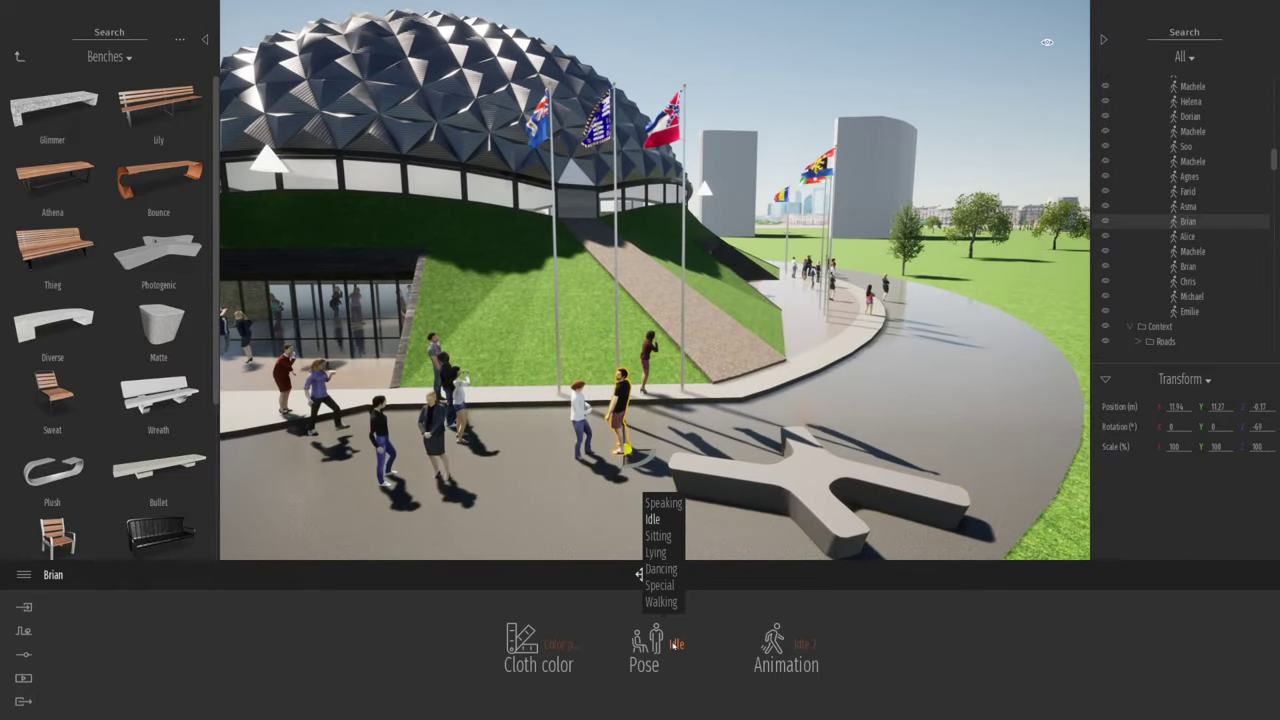
left_click(657, 537)
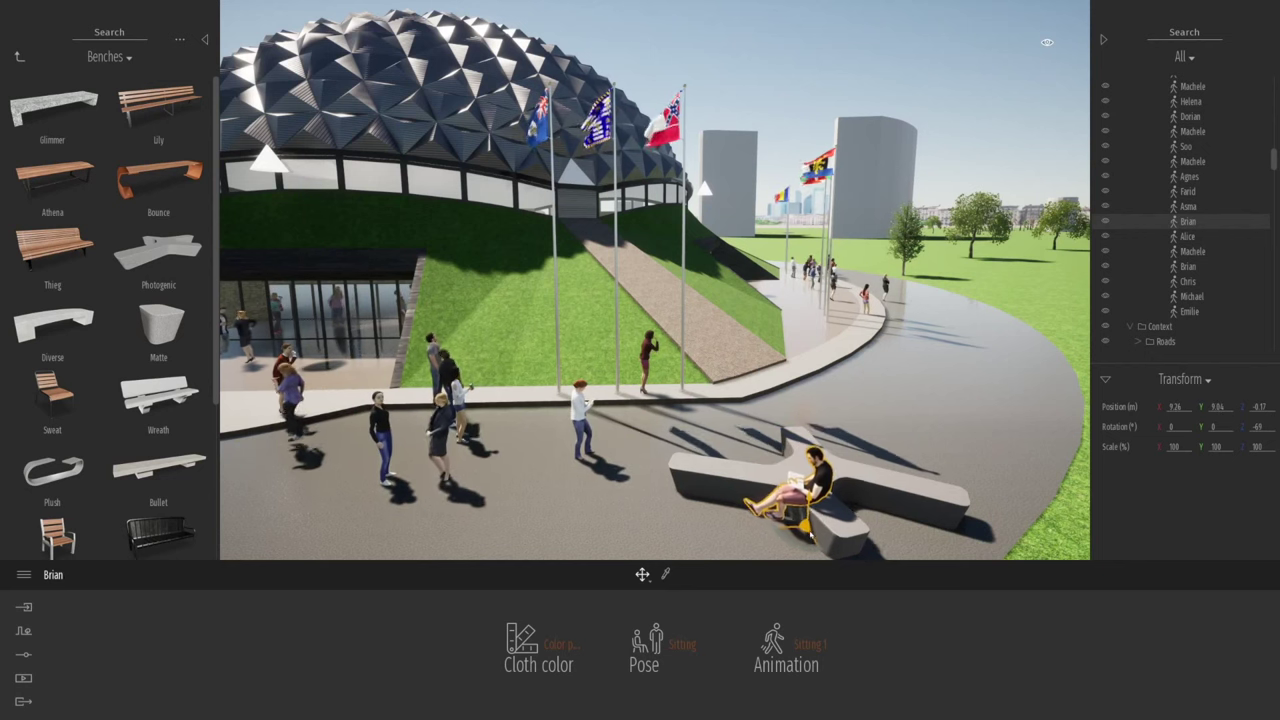
- Set the orange-haired character to the Sitting pose and seat it on the same bench as the black-shirted man
left_click(580, 423)
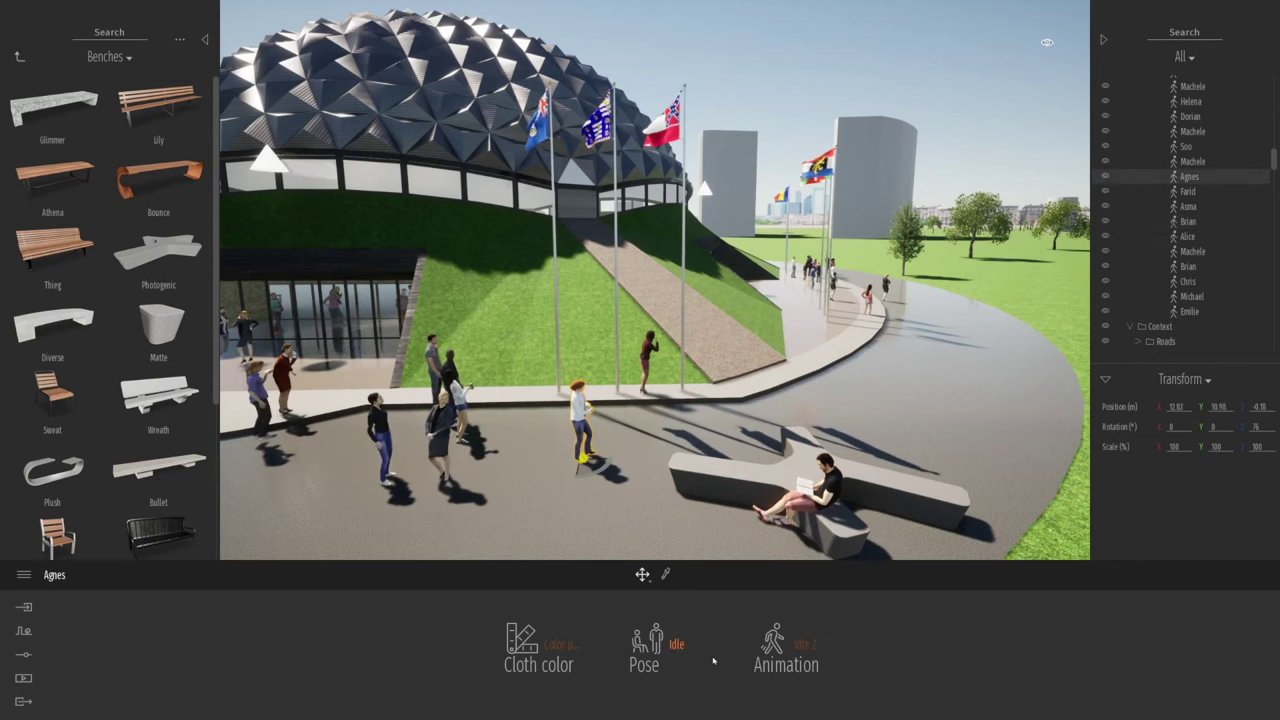
left_click(676, 645)
left_click(658, 536)
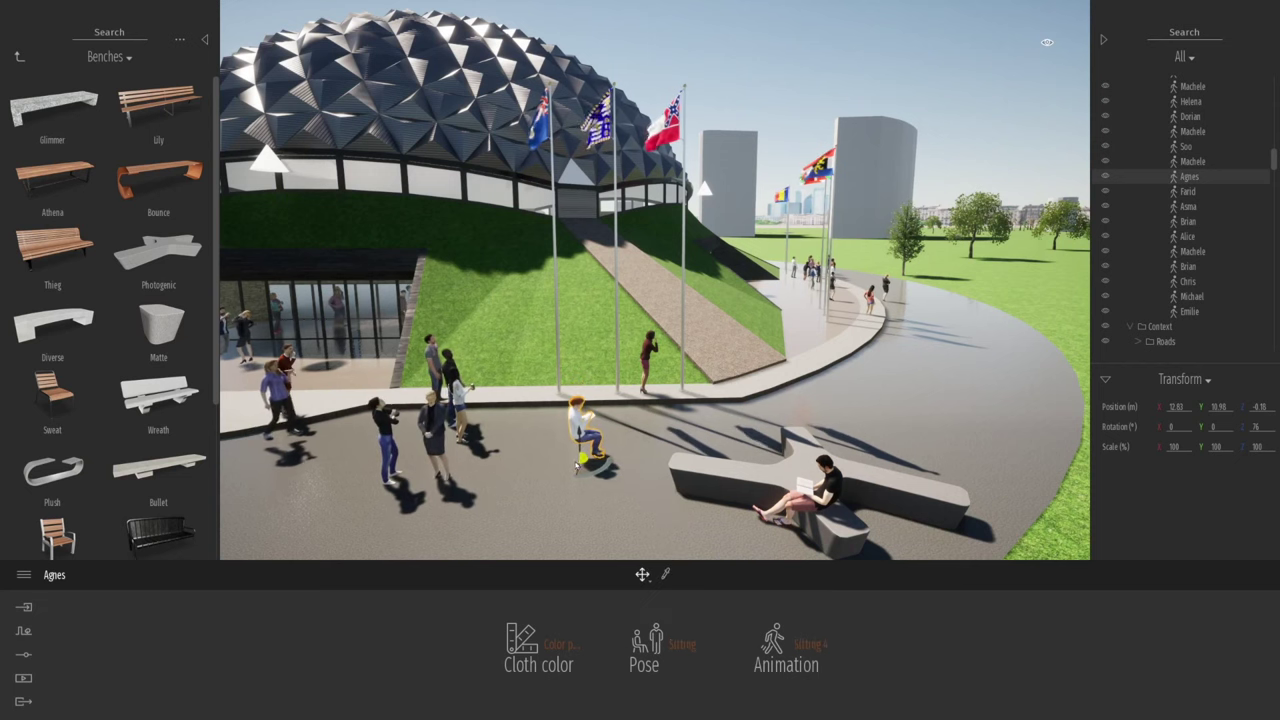
left_click_drag(535, 481, 731, 508)
- Set the blond character in the dark jacket to the Sitting pose and seat it on the middle bench
key("a")
right_click_drag(669, 510, 659, 508)
scroll(659, 508, "down", 3)
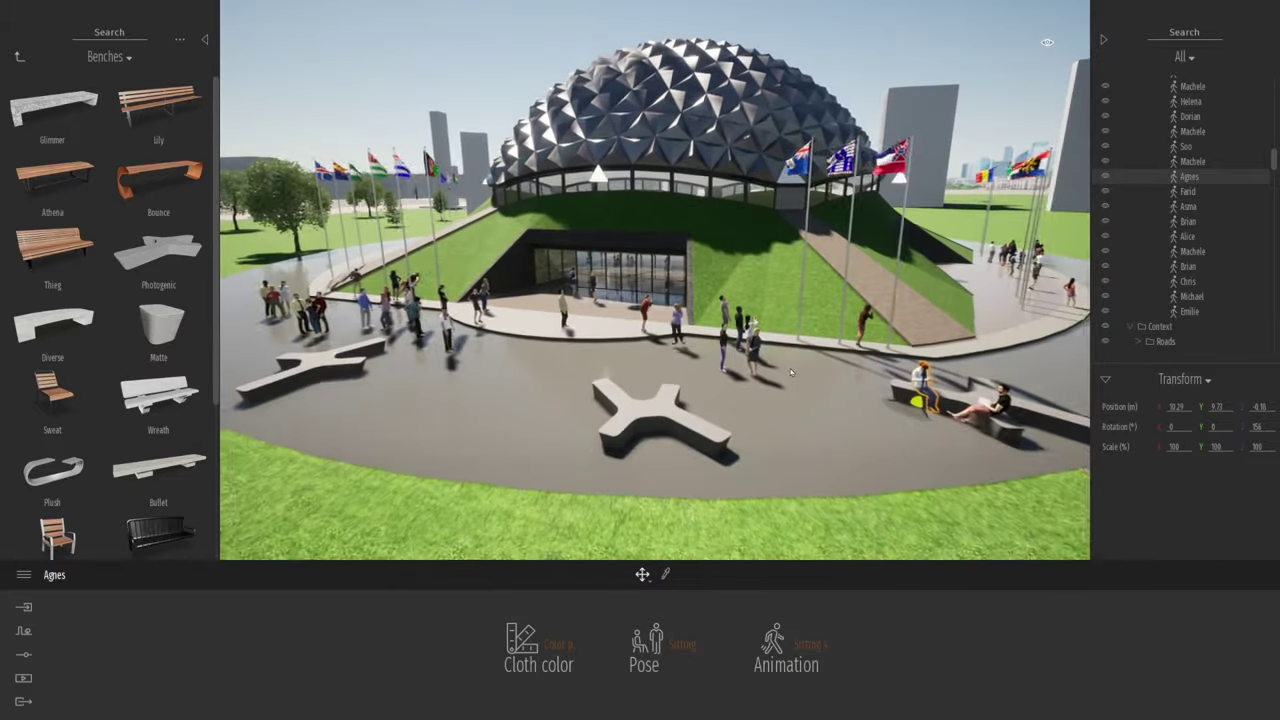
scroll(659, 508, "up", 4)
left_click(823, 394)
key("q")
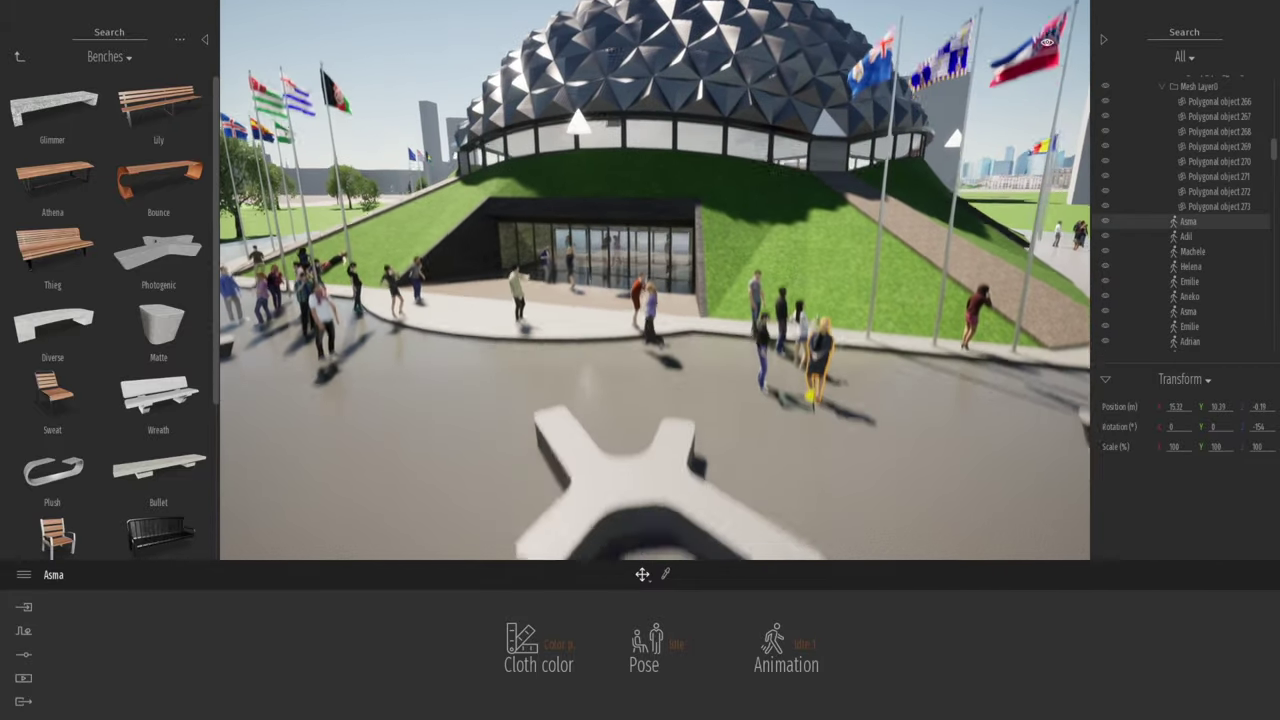
left_click(676, 645)
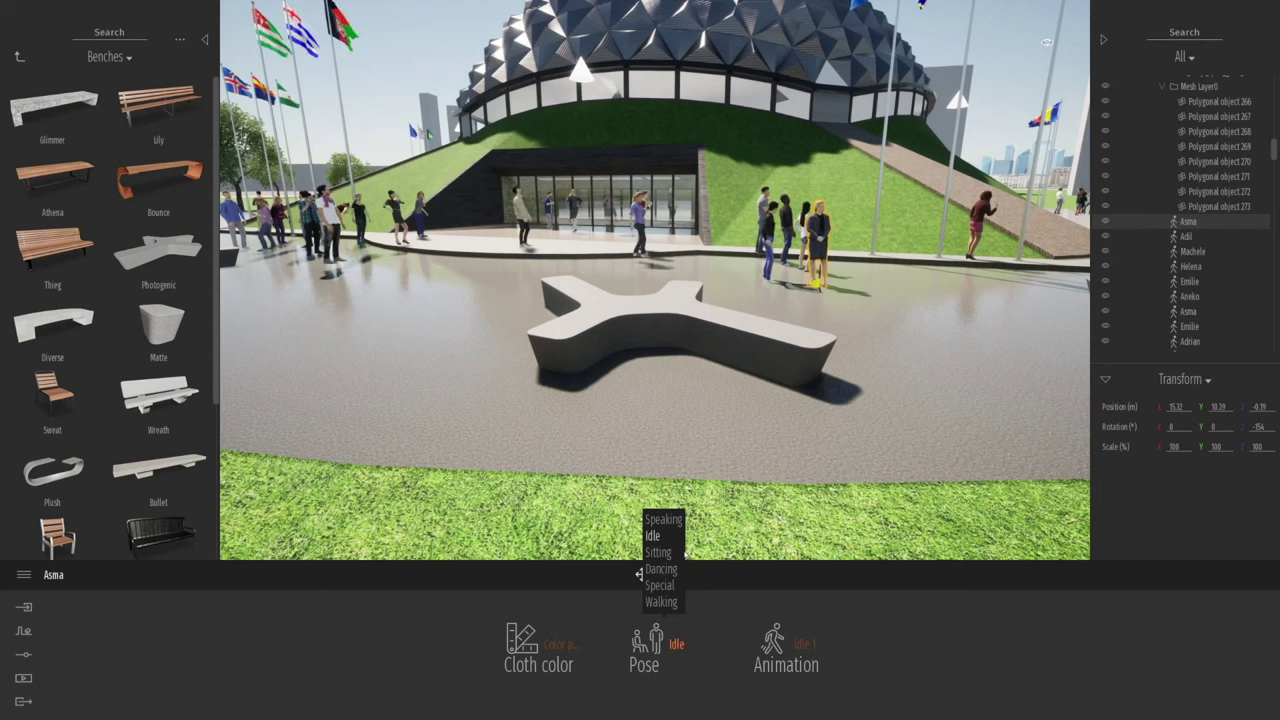
left_click_drag(684, 340, 717, 356)
- Set the woman in the black top and blue trousers to the Sitting pose and seat her on the middle bench
left_click(775, 247)
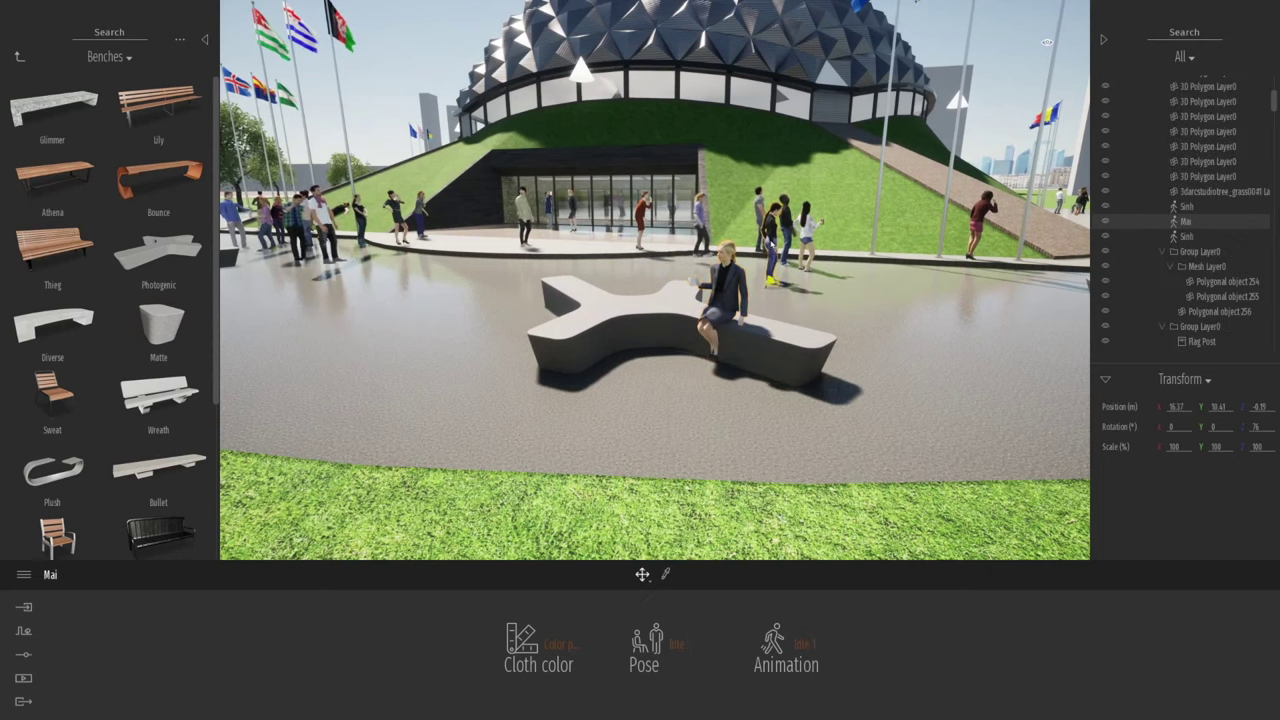
left_click_drag(650, 357, 632, 374)
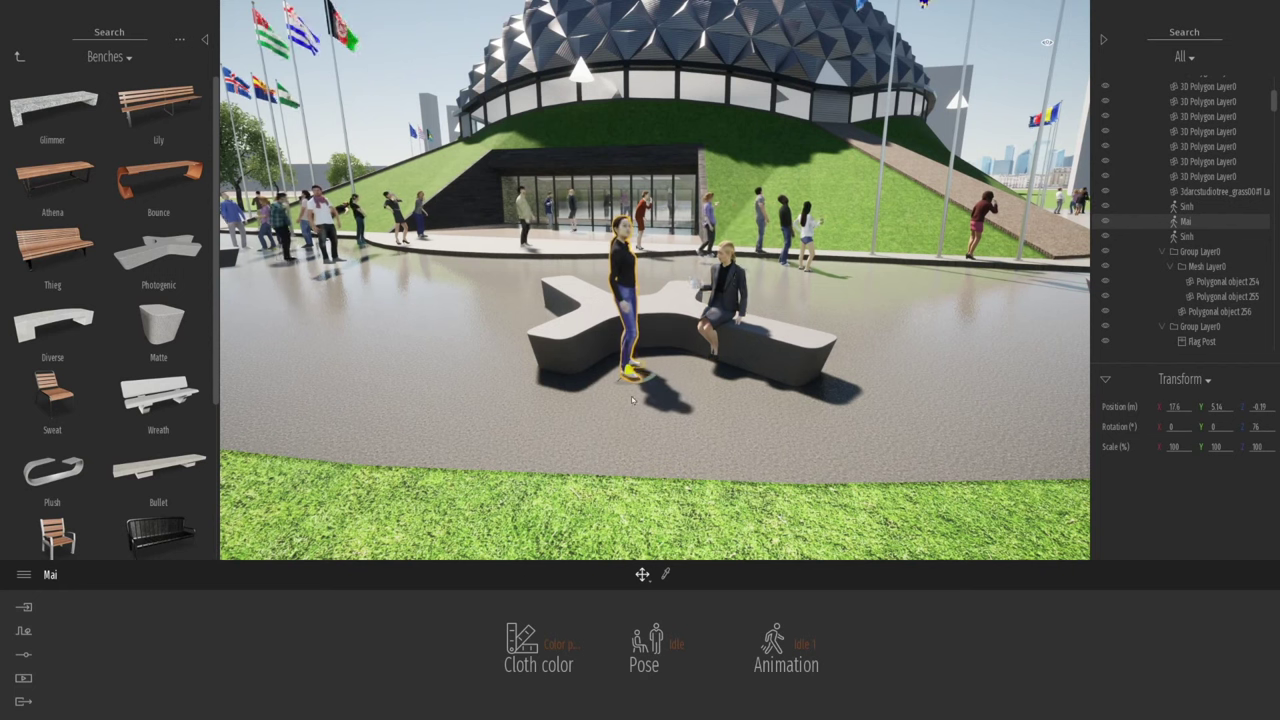
left_click(676, 644)
left_click(658, 536)
left_click_drag(642, 386, 607, 354)
right_click_drag(607, 354, 585, 322)
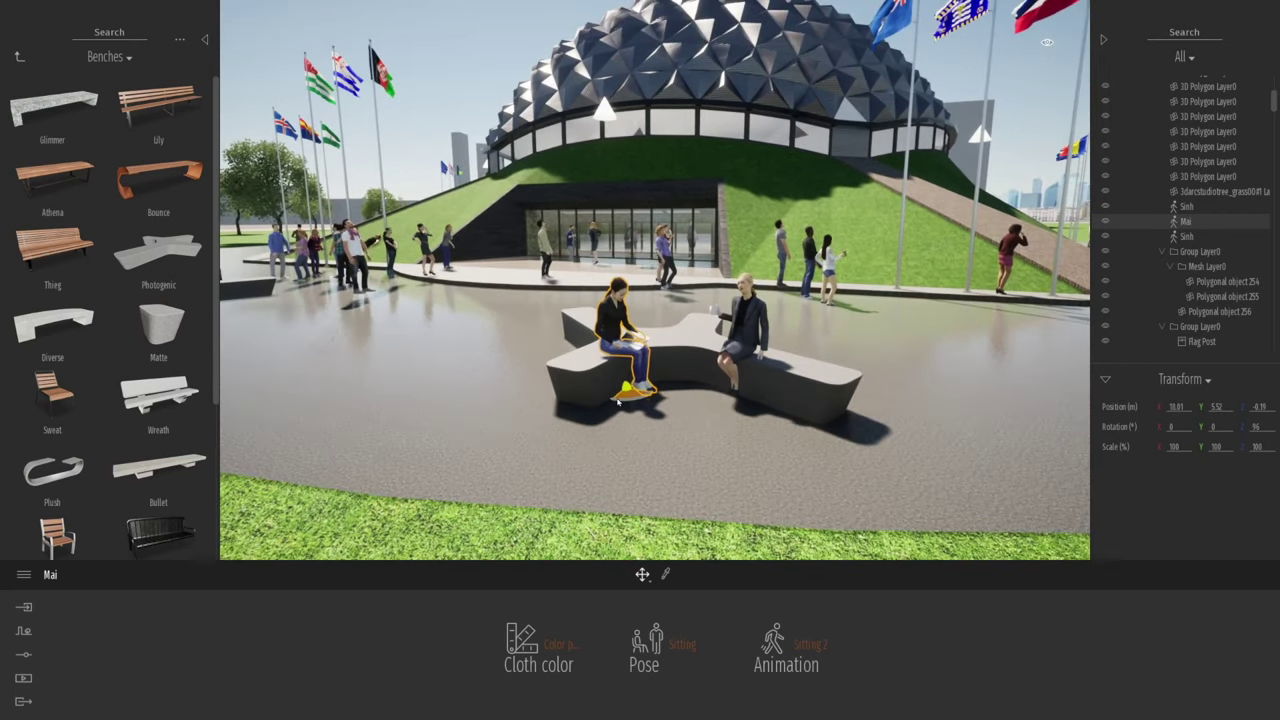
- Fine-tune the position of the blond seated character on the middle bench
key("s")
key("a")
key("d")
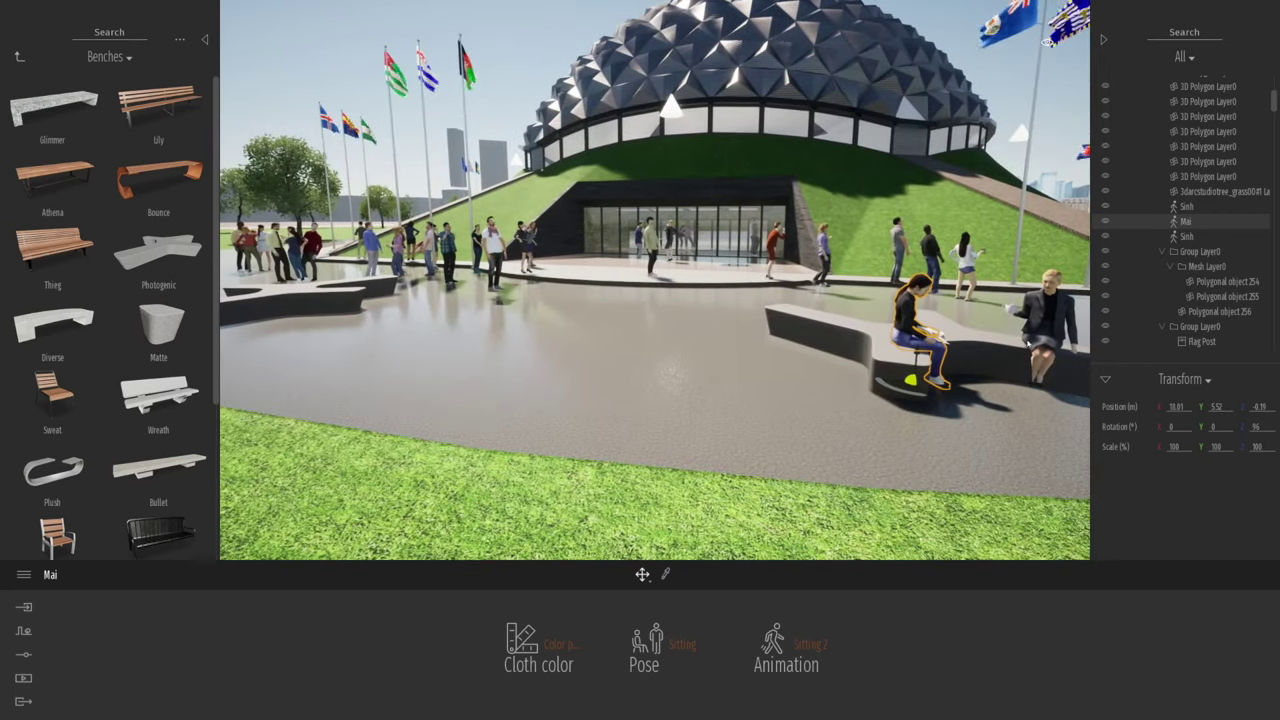
left_click(1035, 390)
left_click_drag(1035, 391, 1044, 385)
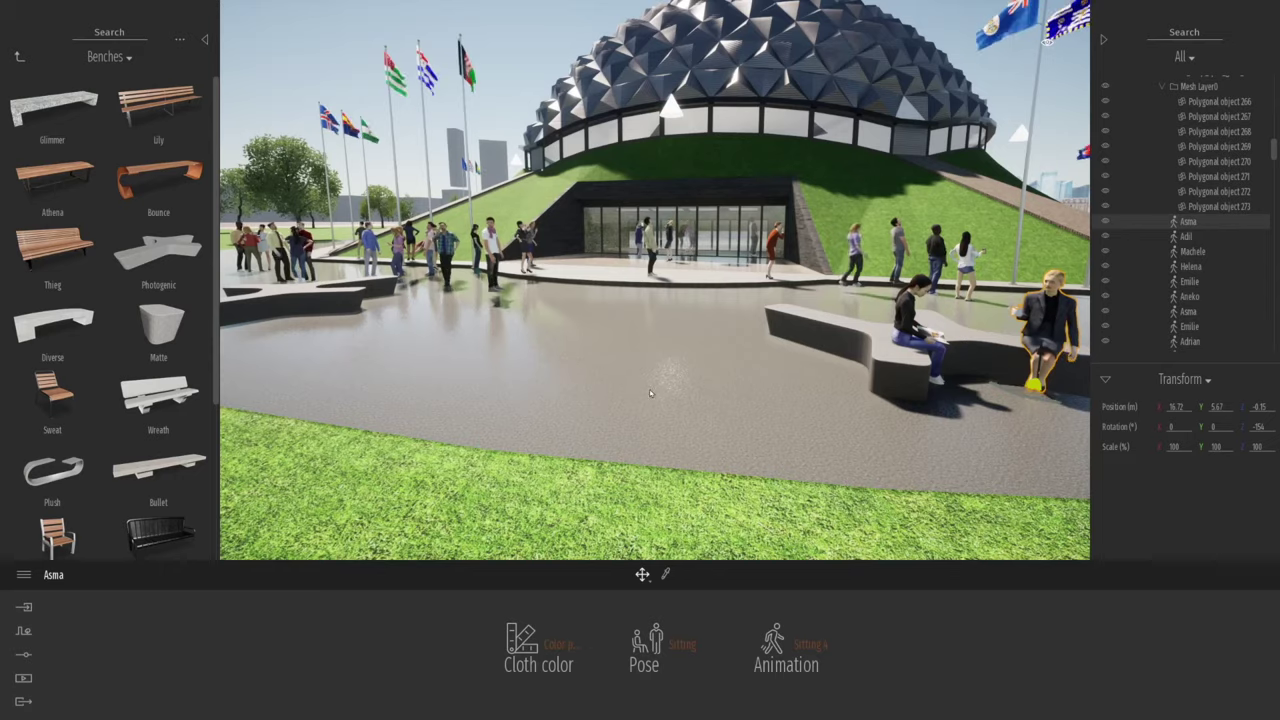
- Place Photogenic benches on the paved ring along the left side of the dome, as seen facing the entrance
right_click_drag(620, 380, 649, 389)
key("a")
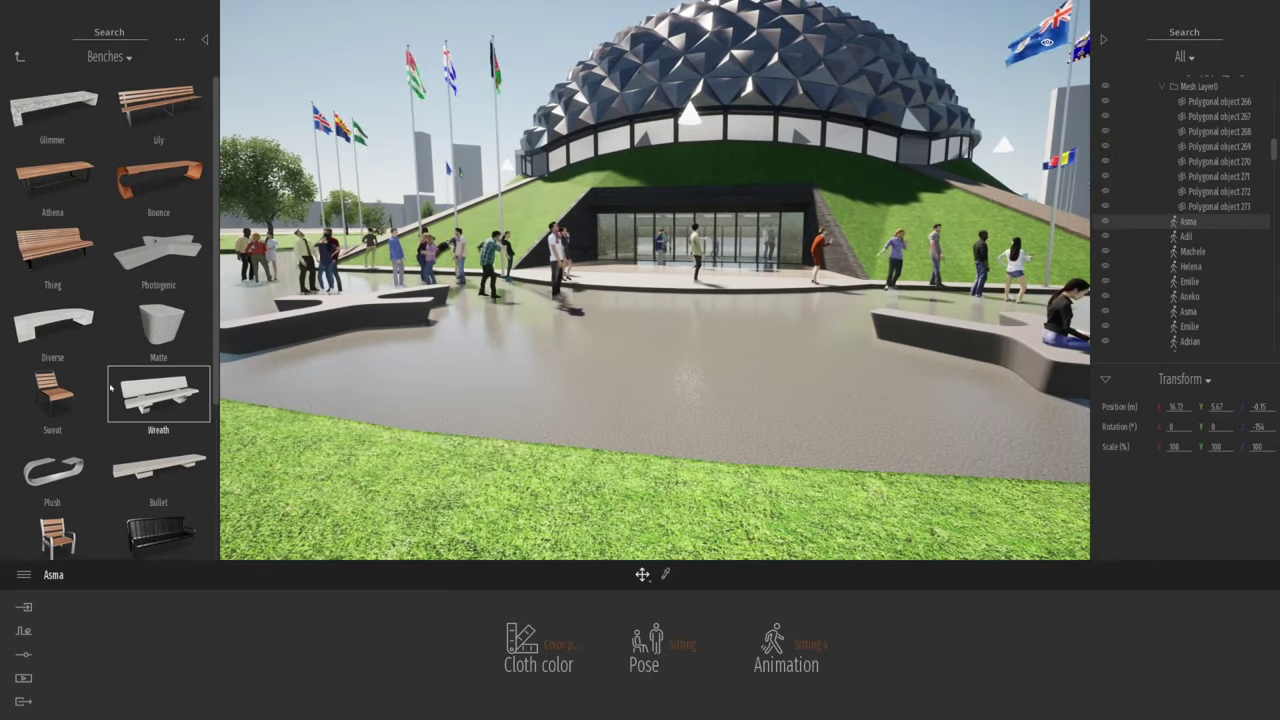
scroll(158, 395, "down", 2)
scroll(76, 377, "down", 2)
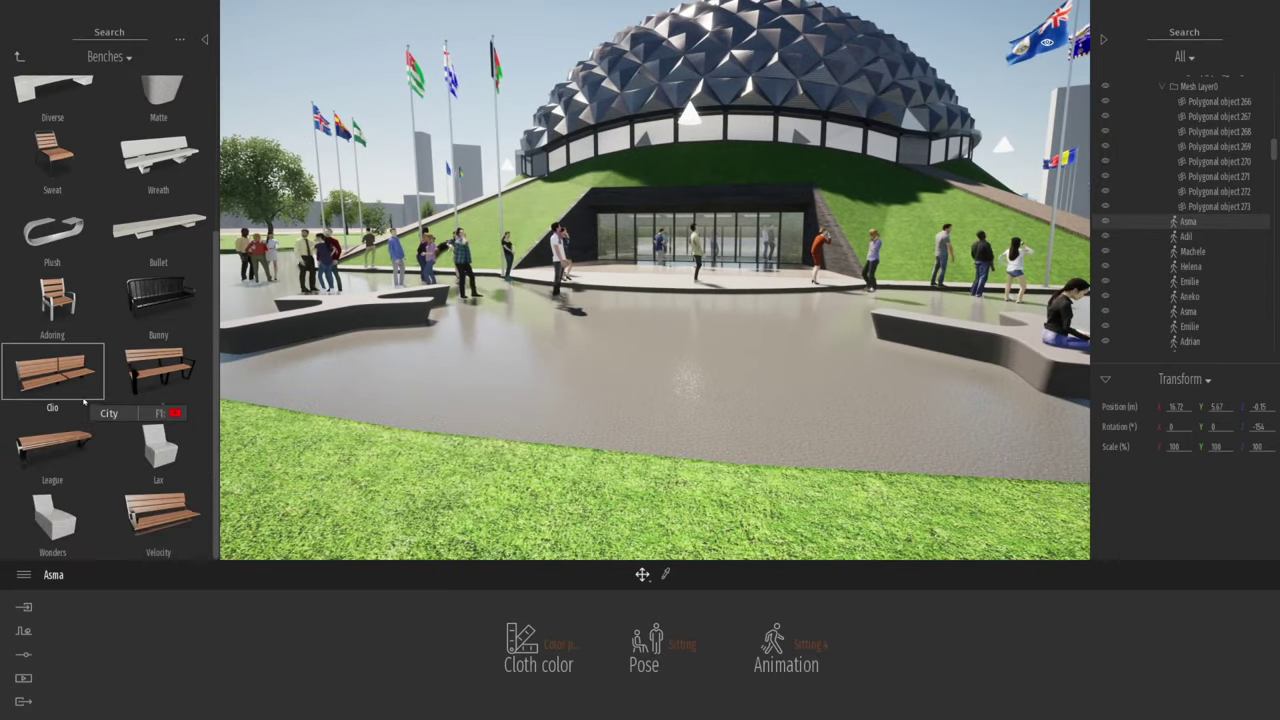
scroll(138, 282, "up", 3)
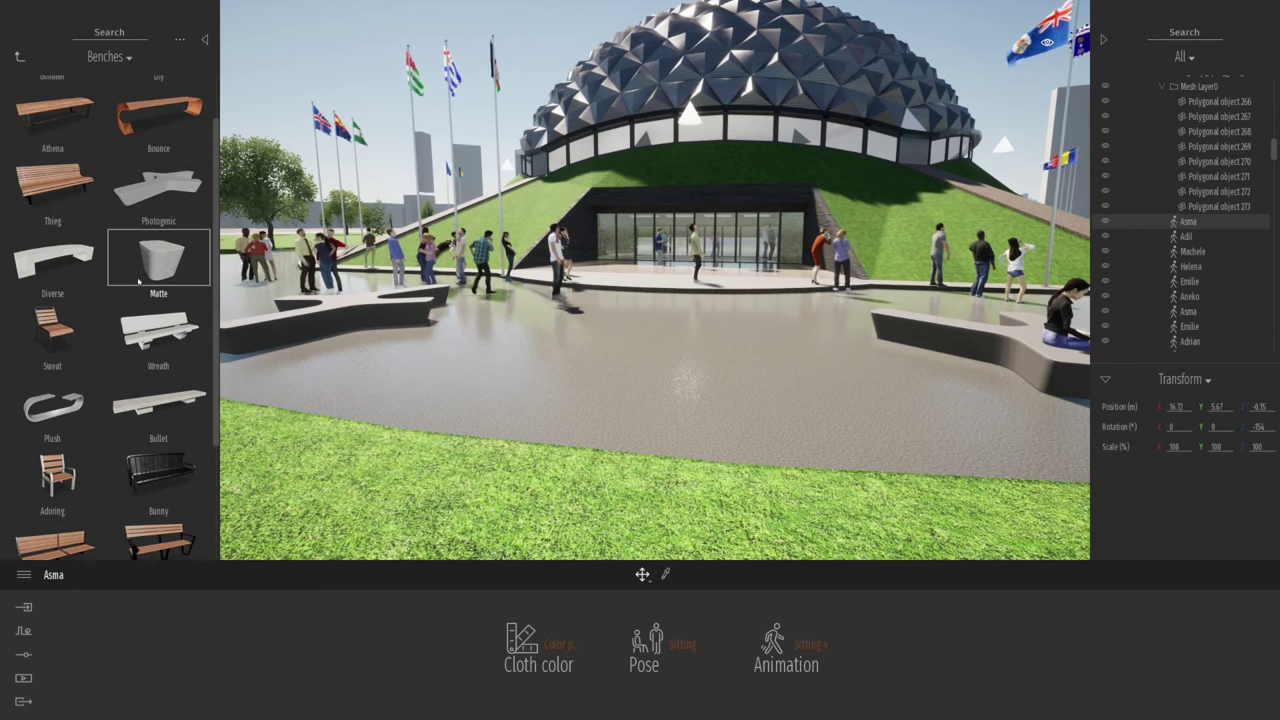
key("a")
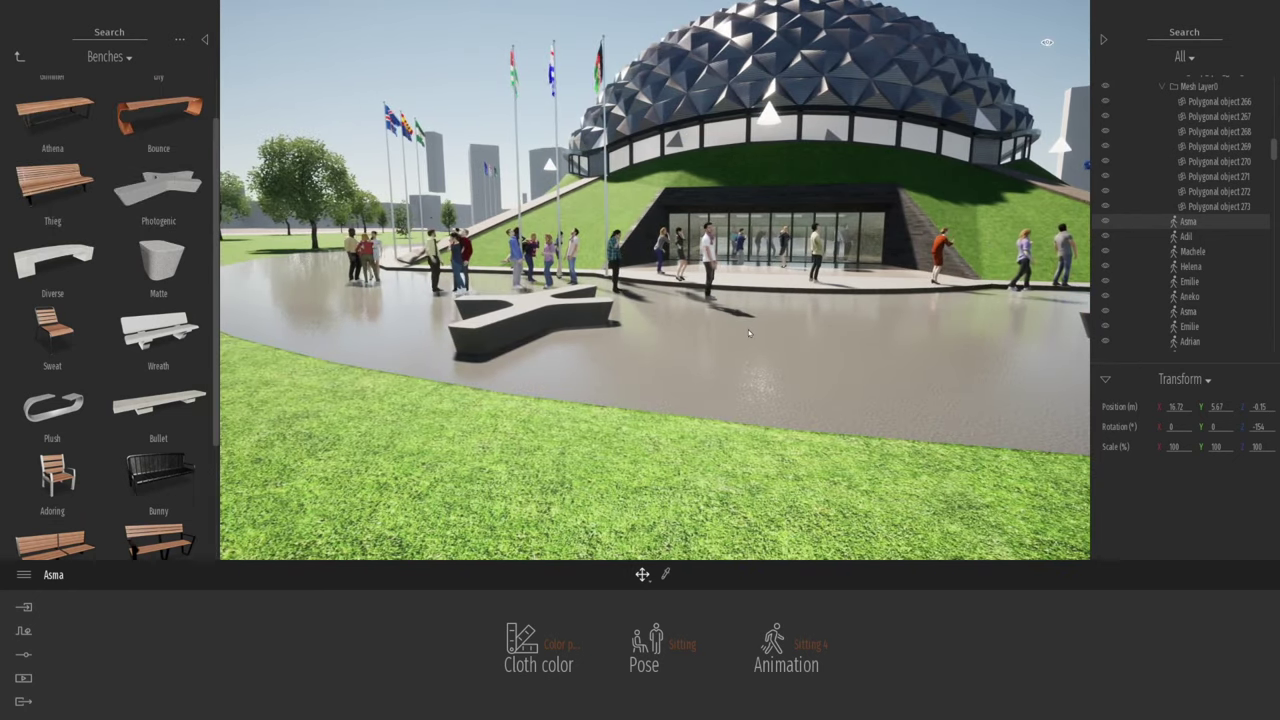
key("w")
key("s")
key("q")
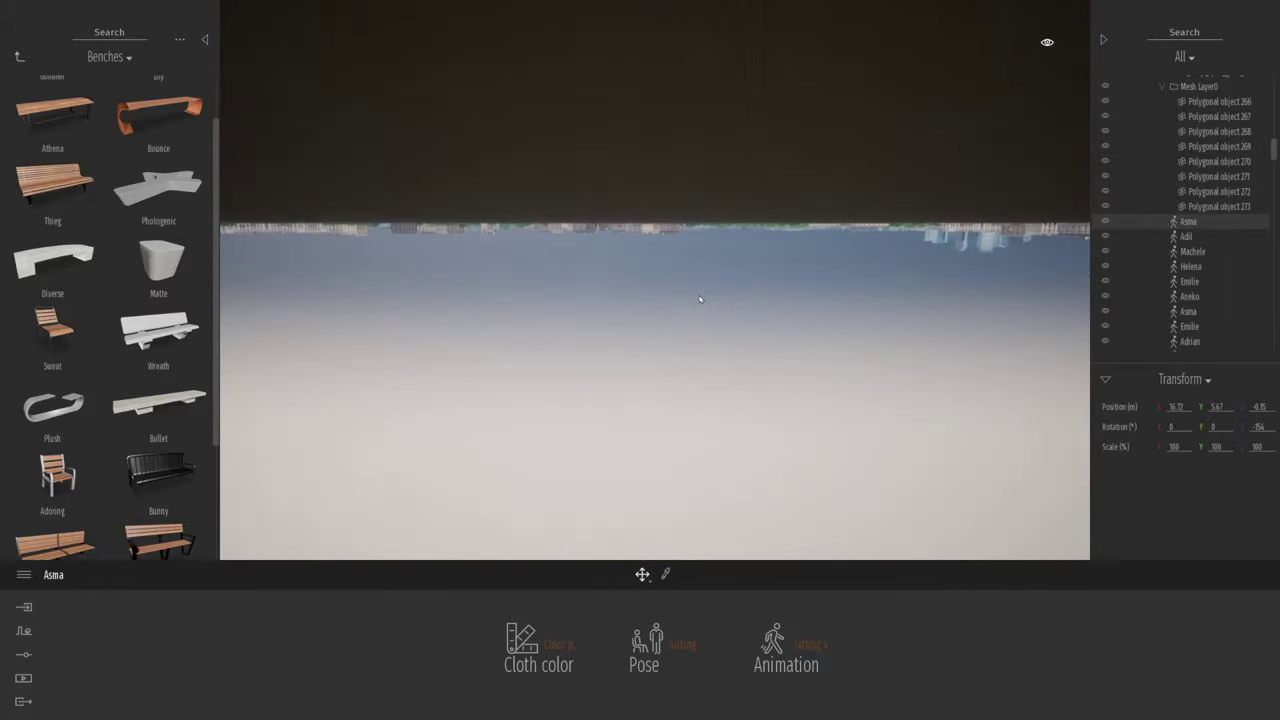
key("e")
key("e")
right_click_drag(669, 296, 669, 420)
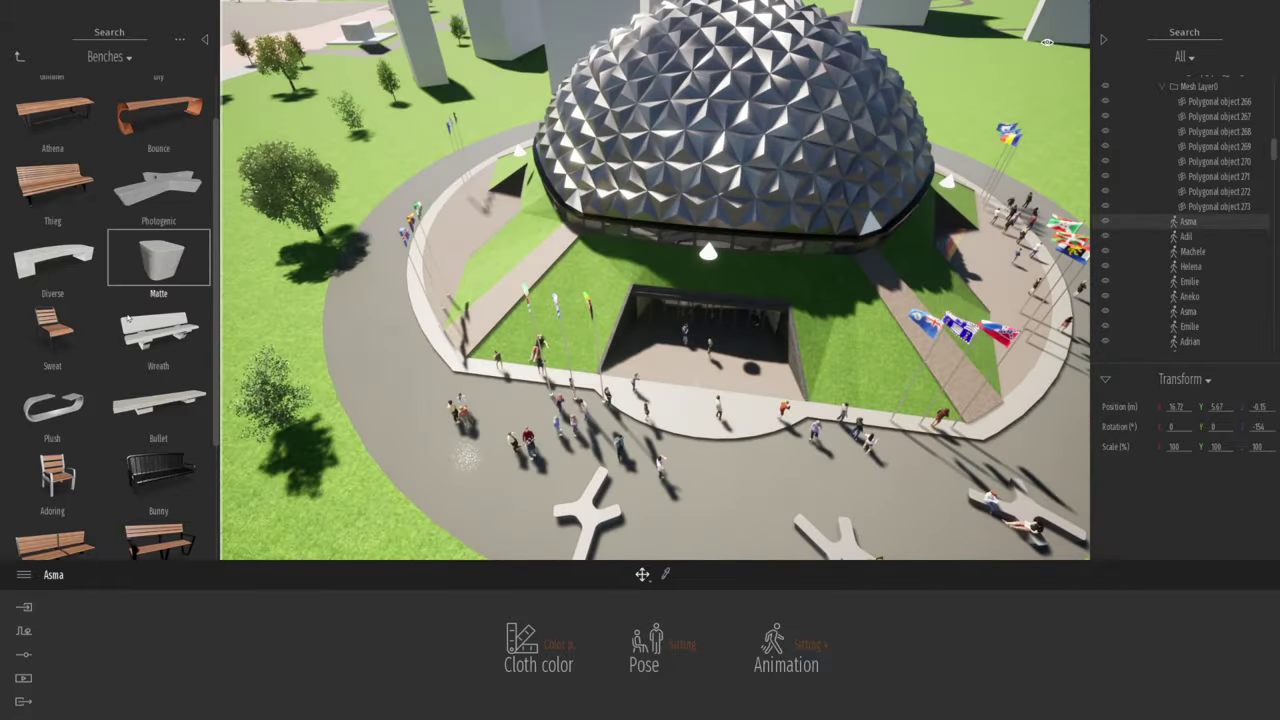
left_click_drag(158, 187, 434, 352)
left_click(380, 350)
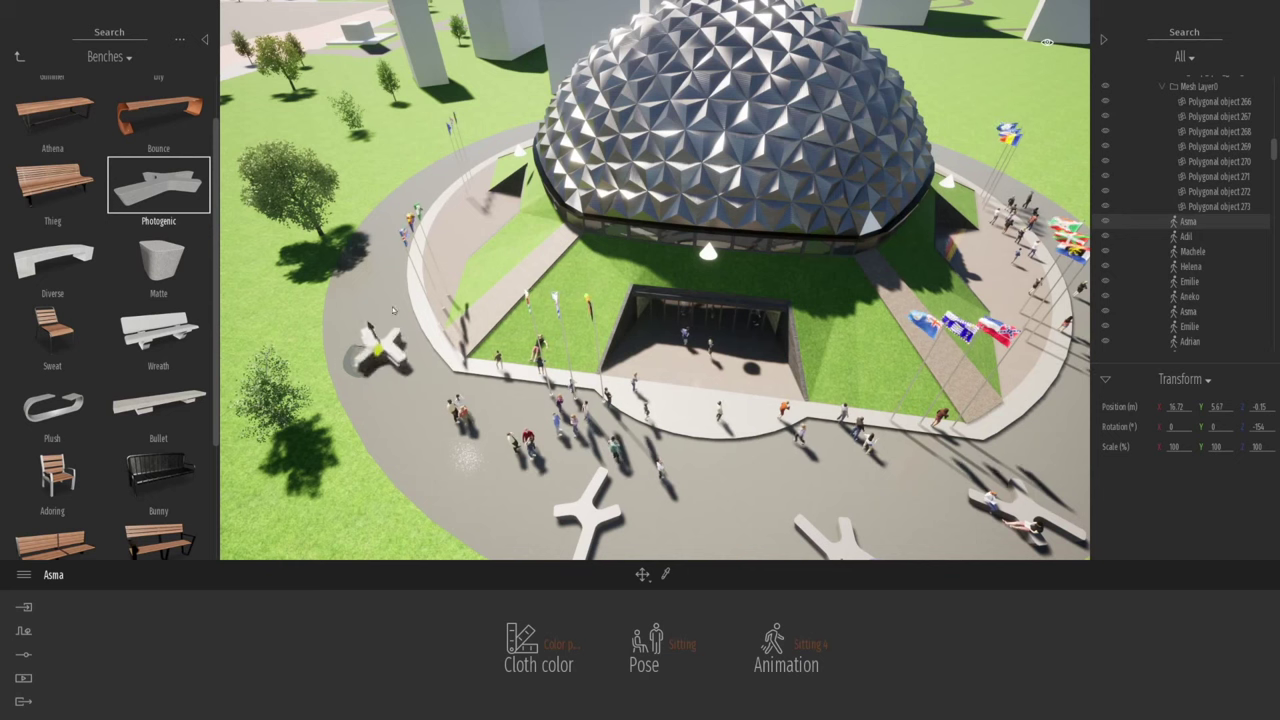
left_click(425, 181)
- Continue placing Photogenic benches on the paved ring along the right side and around the rear of the dome
right_click_drag(846, 324, 1025, 324)
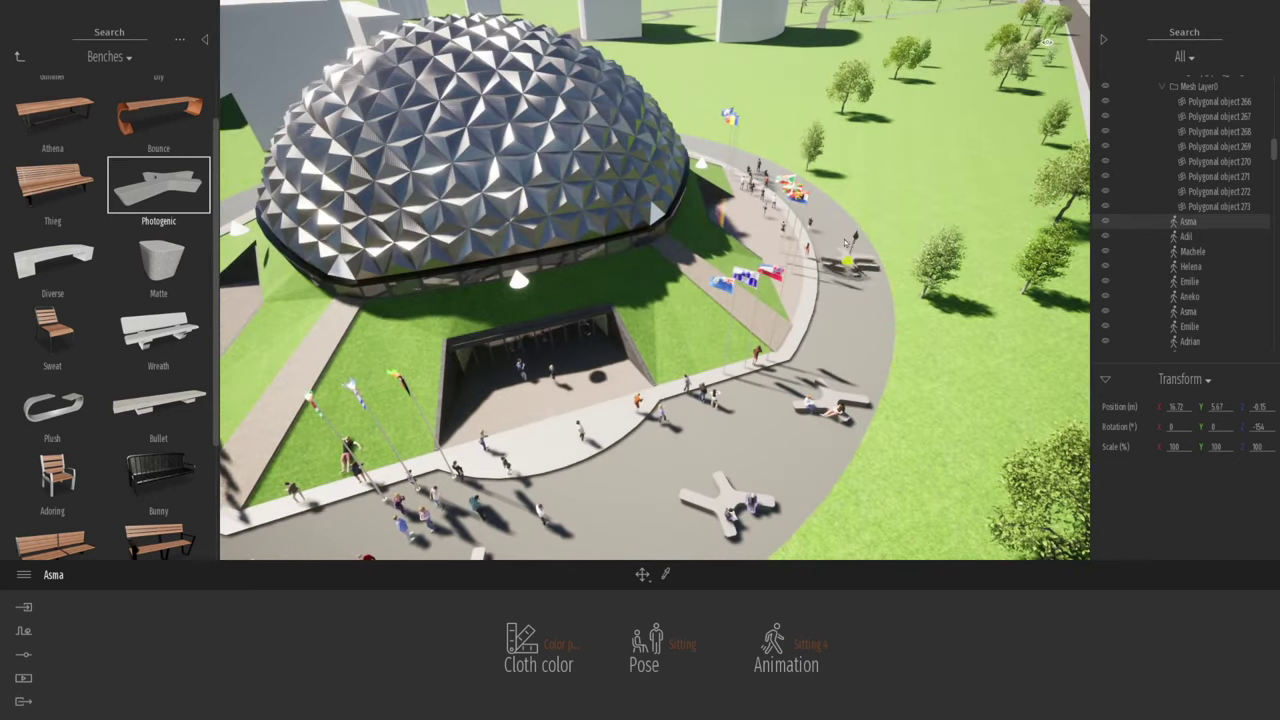
left_click(850, 266)
key("e")
key("e")
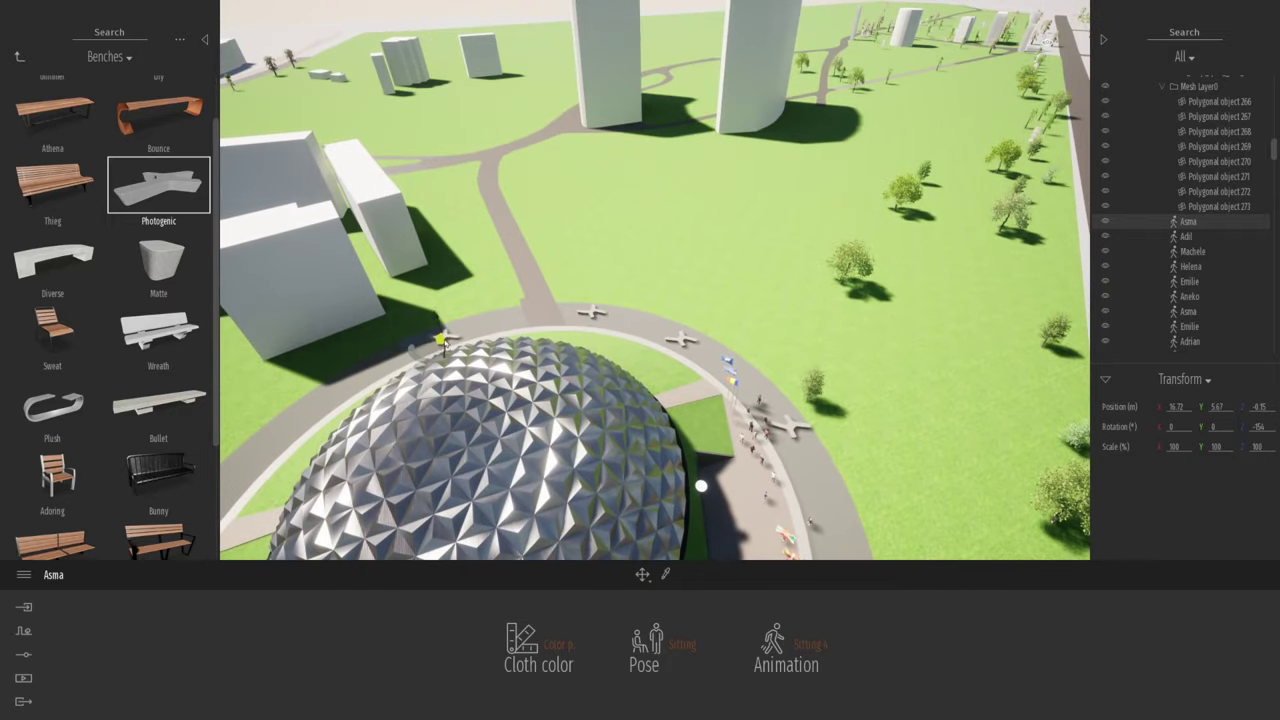
right_click_drag(460, 380, 330, 426)
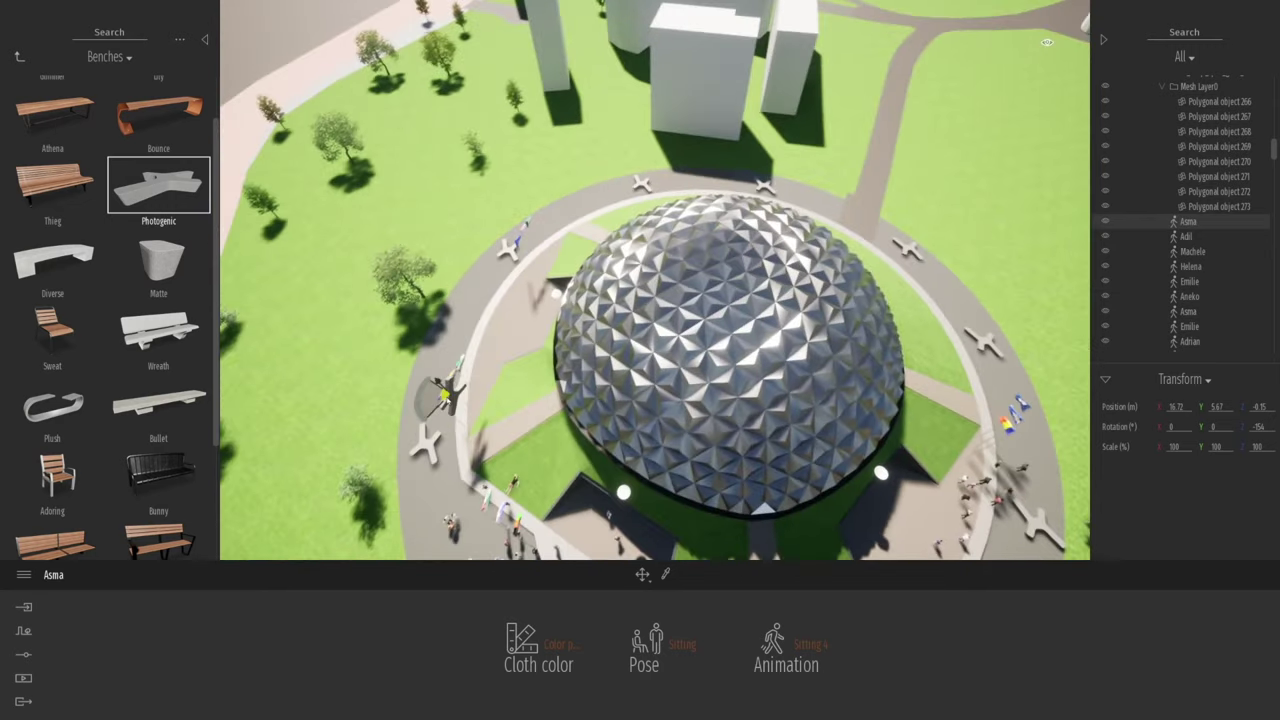
right_click_drag(490, 440, 650, 475)
- Open the Planters category of the City library
left_click(20, 56)
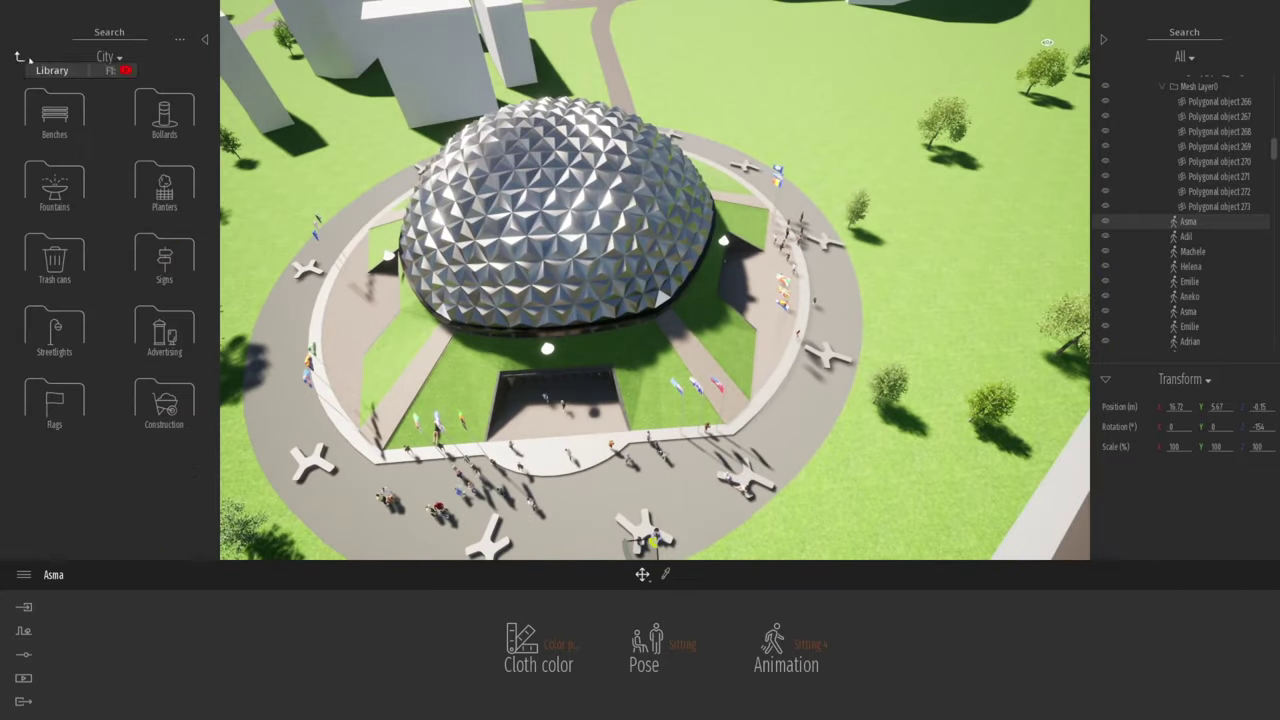
left_click(165, 185)
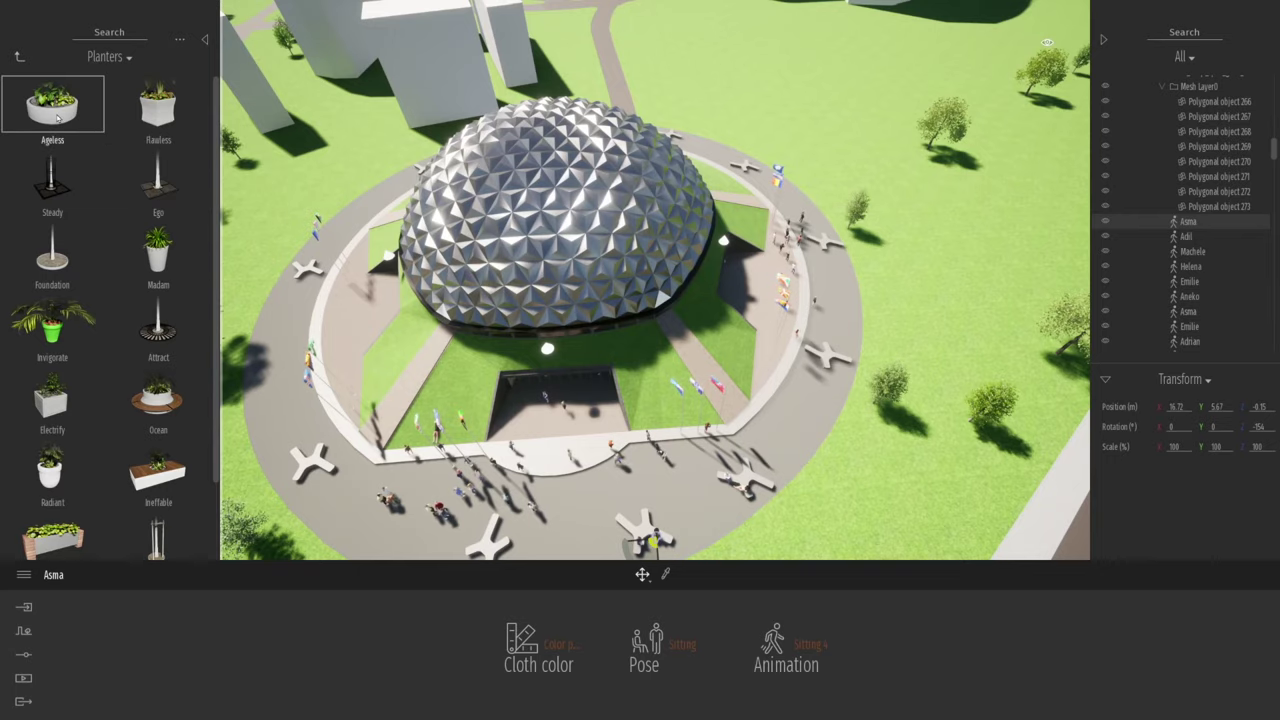
- Place two Ageless planters on the paving in front of the main entrance and one on each side of its glass front
left_click(57, 118)
middle_click_drag(472, 490, 520, 348)
right_click_drag(520, 348, 683, 360)
middle_click_drag(684, 361, 688, 394)
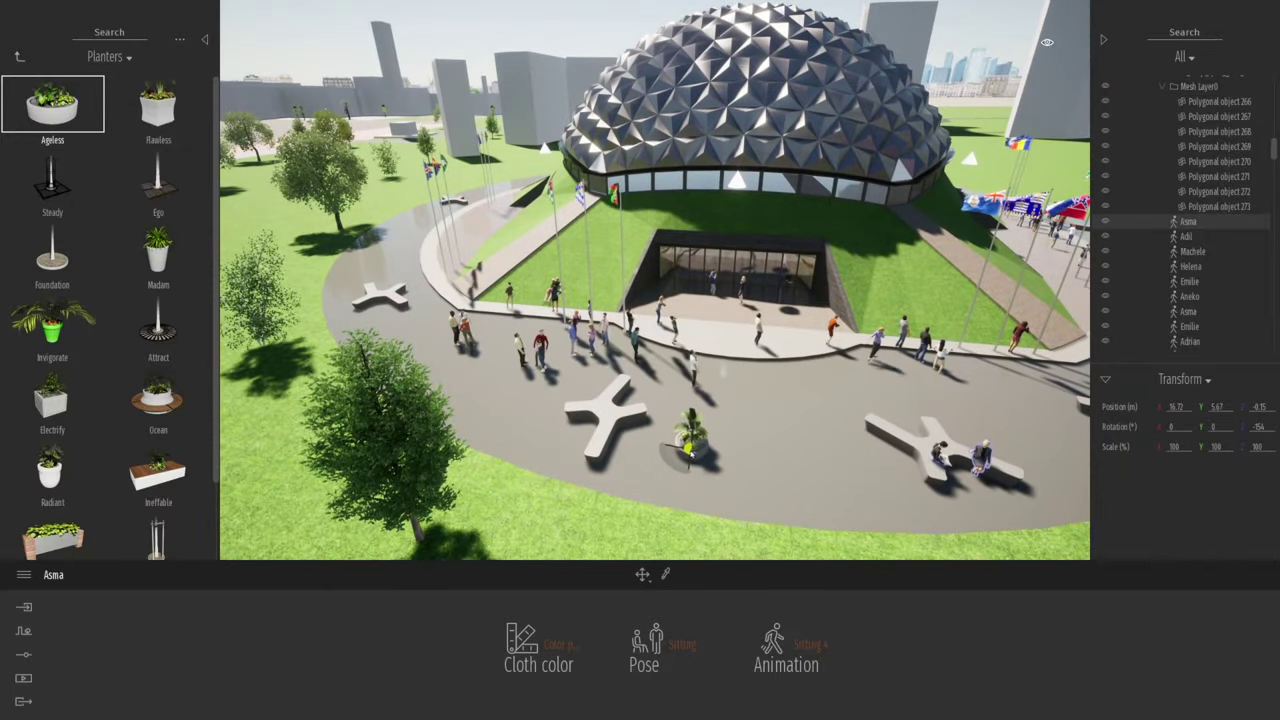
left_click(757, 466)
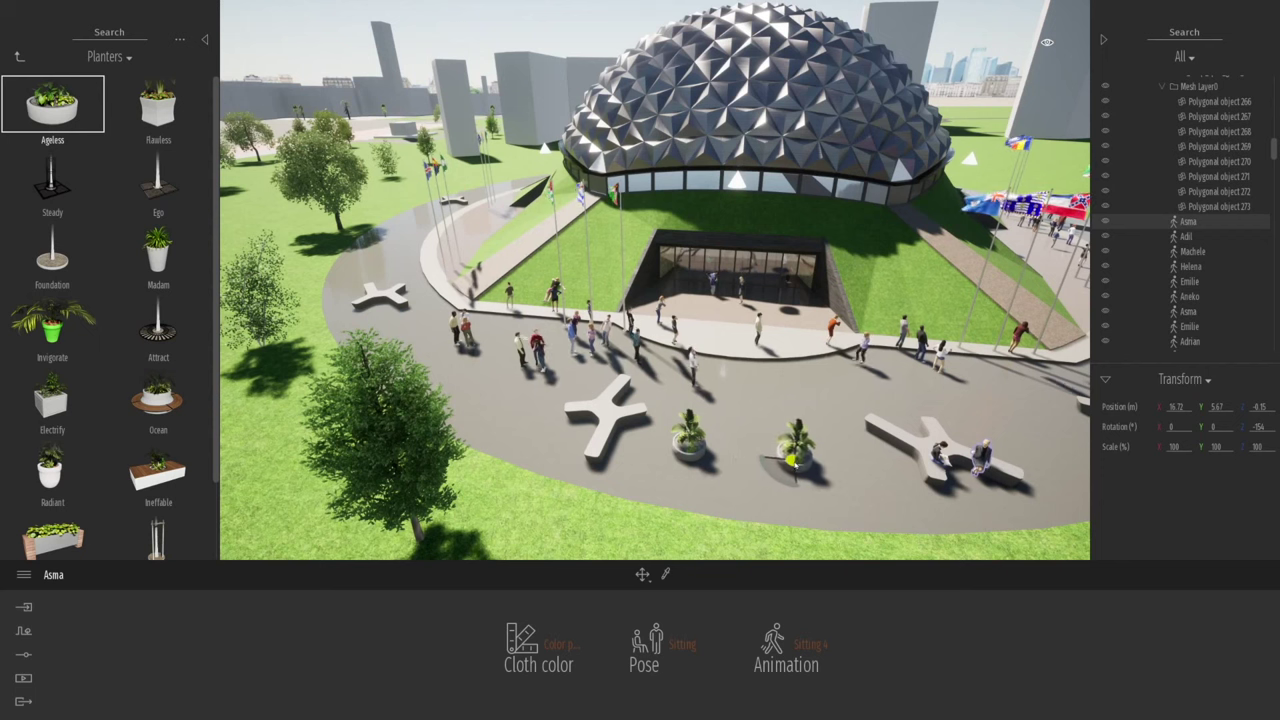
left_click(793, 460)
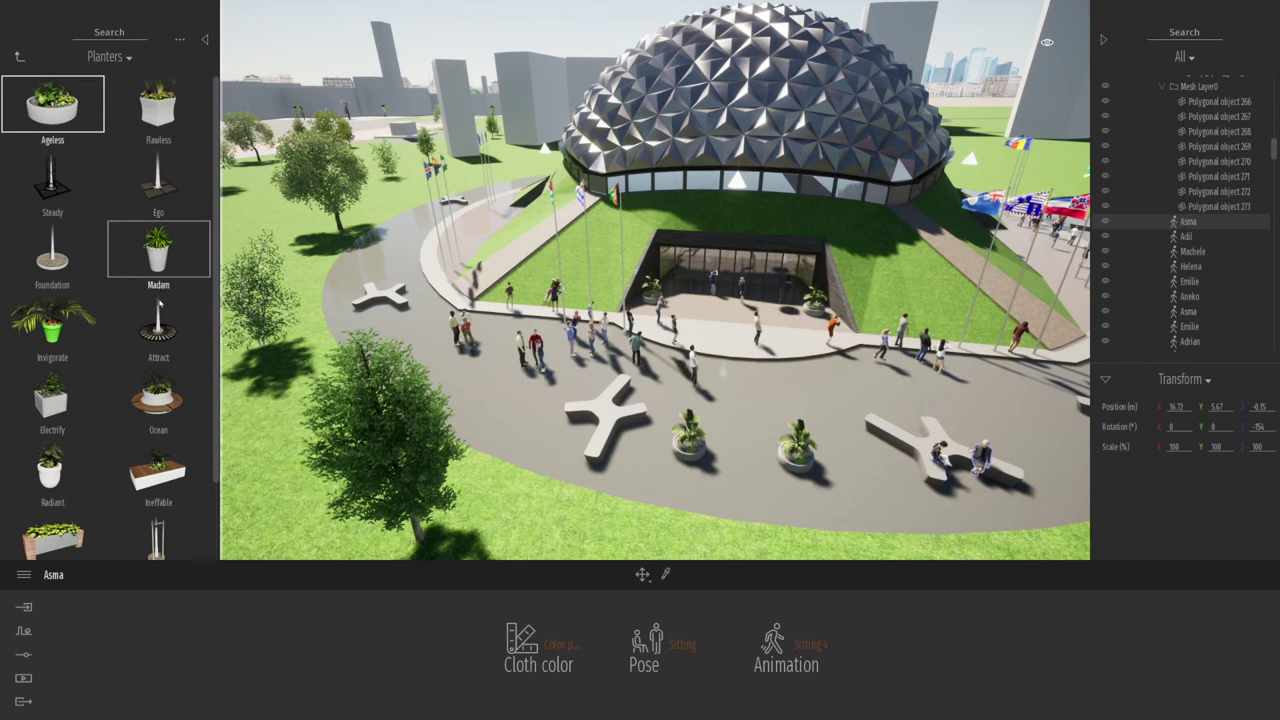
- Place Attract tree planters along the outer edge of the paved ring, starting near the benches by the main entrance
left_click_drag(52, 104, 492, 393)
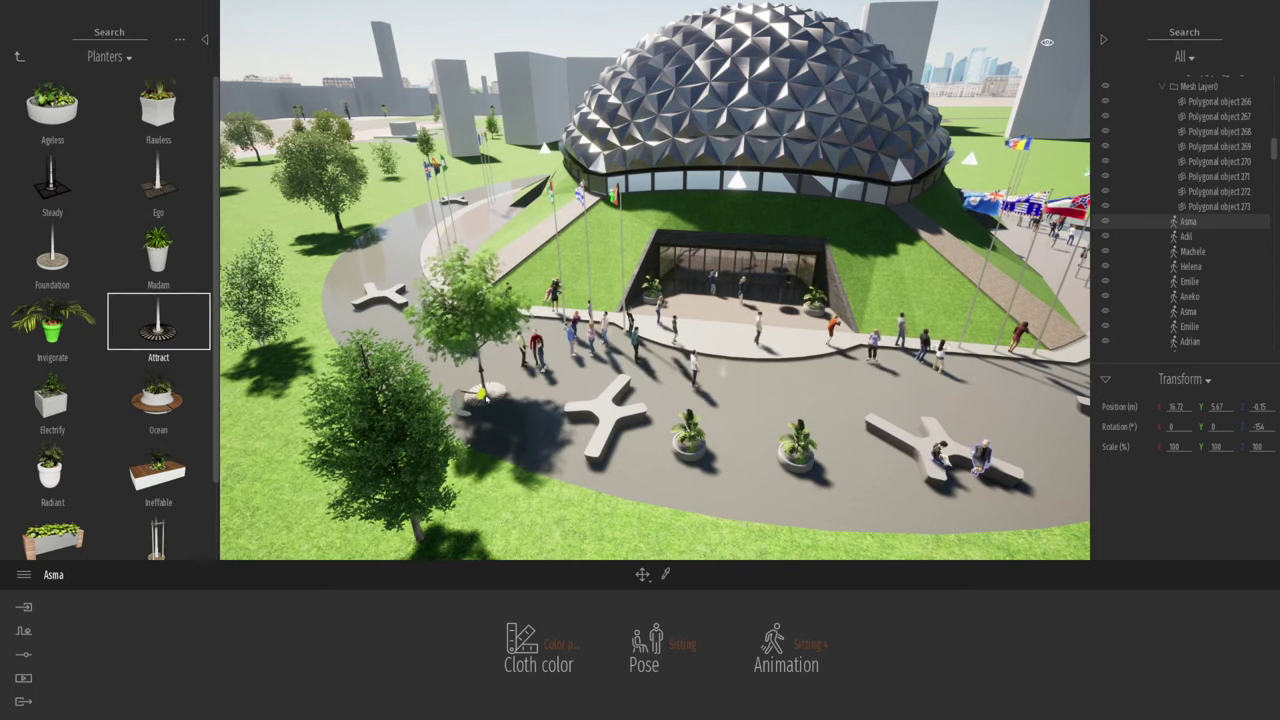
scroll(517, 468, "down", 4)
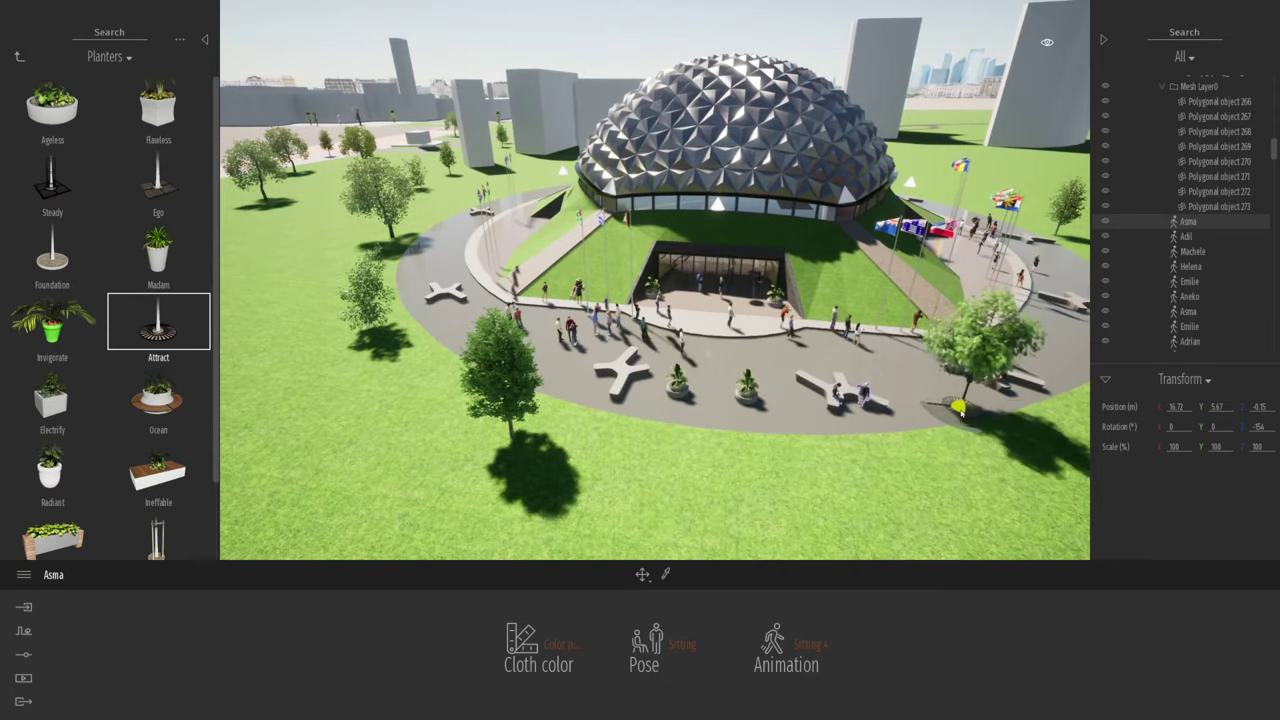
scroll(856, 421, "down", 3)
middle_click_drag(856, 421, 670, 455)
scroll(518, 522, "up", 5)
scroll(518, 522, "down", 5)
scroll(670, 451, "up", 4)
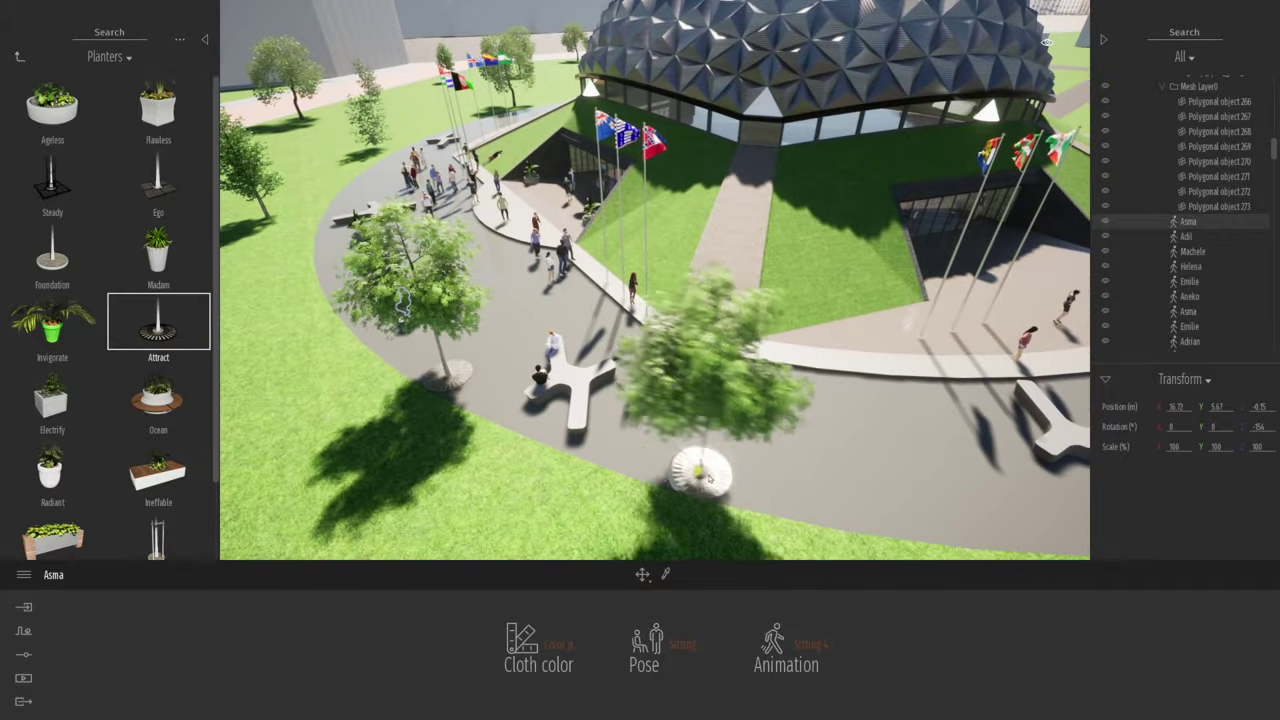
left_click(707, 476)
- Continue the row of Attract trees past the side entrance and along the outer edge beside the grass slopes
middle_click_drag(1020, 471, 728, 481)
scroll(637, 451, "down", 3)
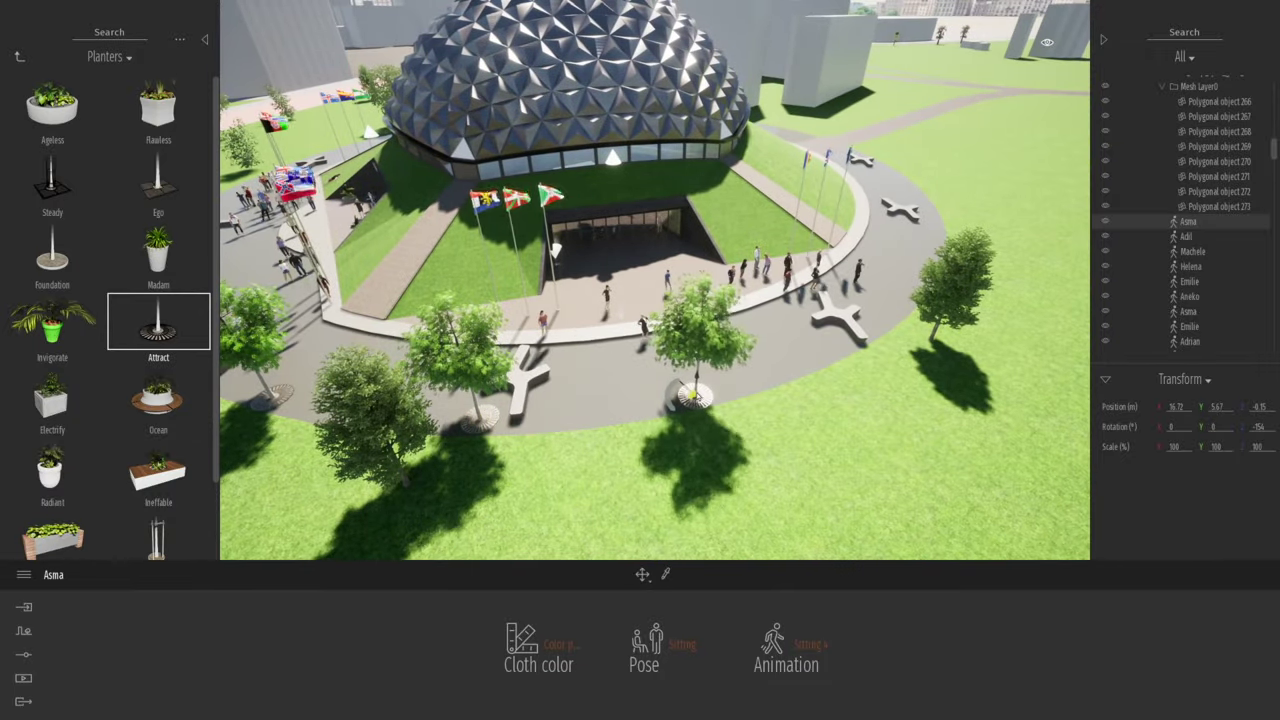
left_click(694, 397)
middle_click_drag(694, 397, 470, 390)
scroll(660, 330, "up", 5)
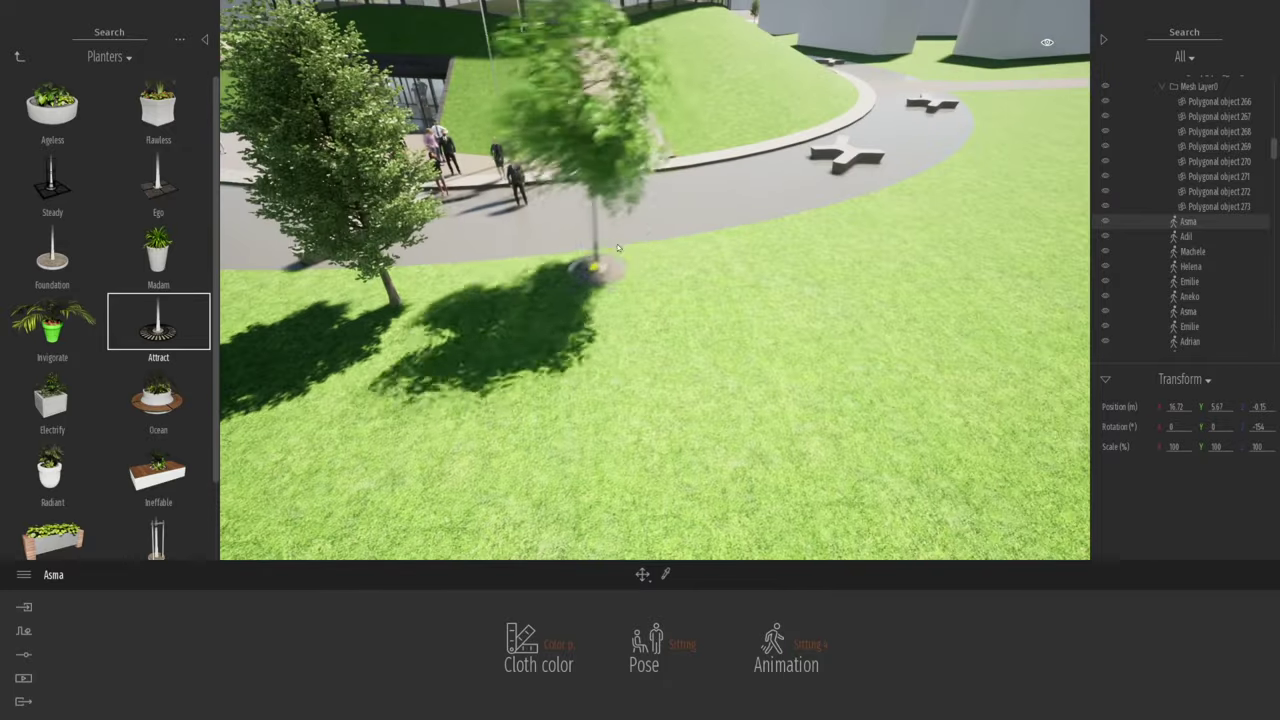
scroll(603, 235, "up", 3)
middle_click_drag(660, 262, 591, 417)
left_click(617, 475)
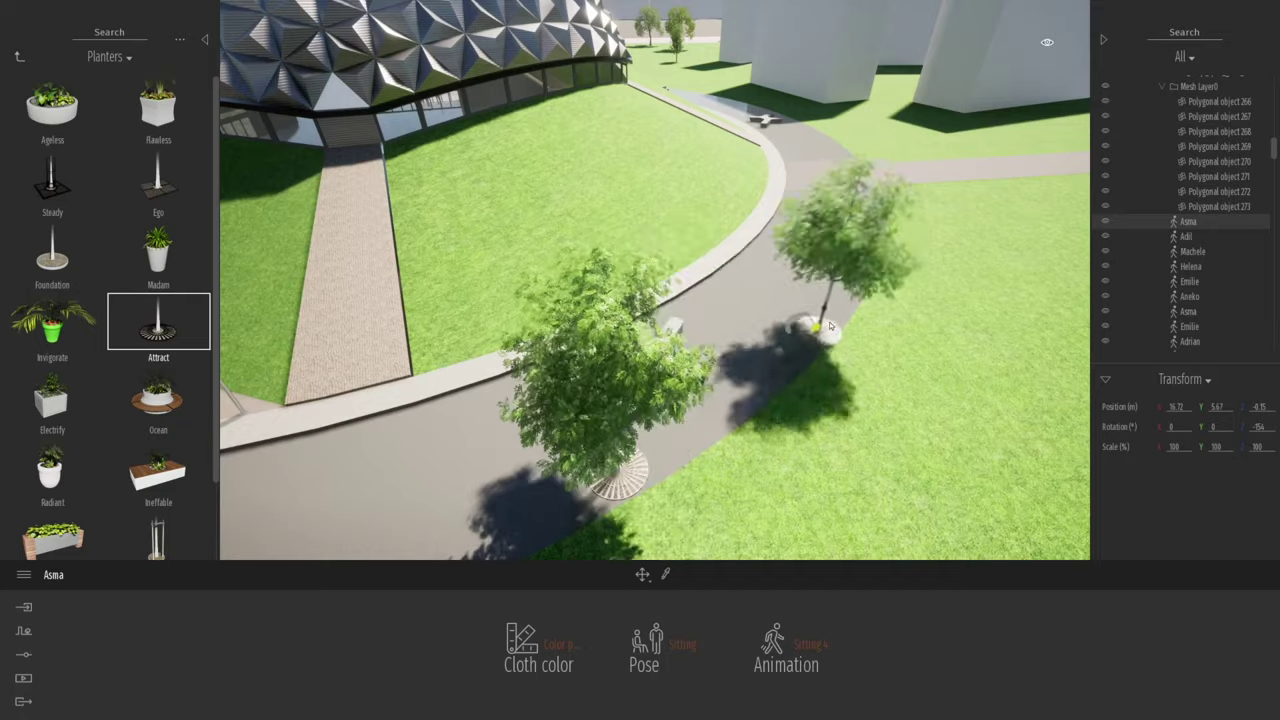
left_click(834, 293)
- Complete the circle of Attract trees around the rear of the dome, spacing them between the benches
middle_click_drag(797, 165, 762, 276)
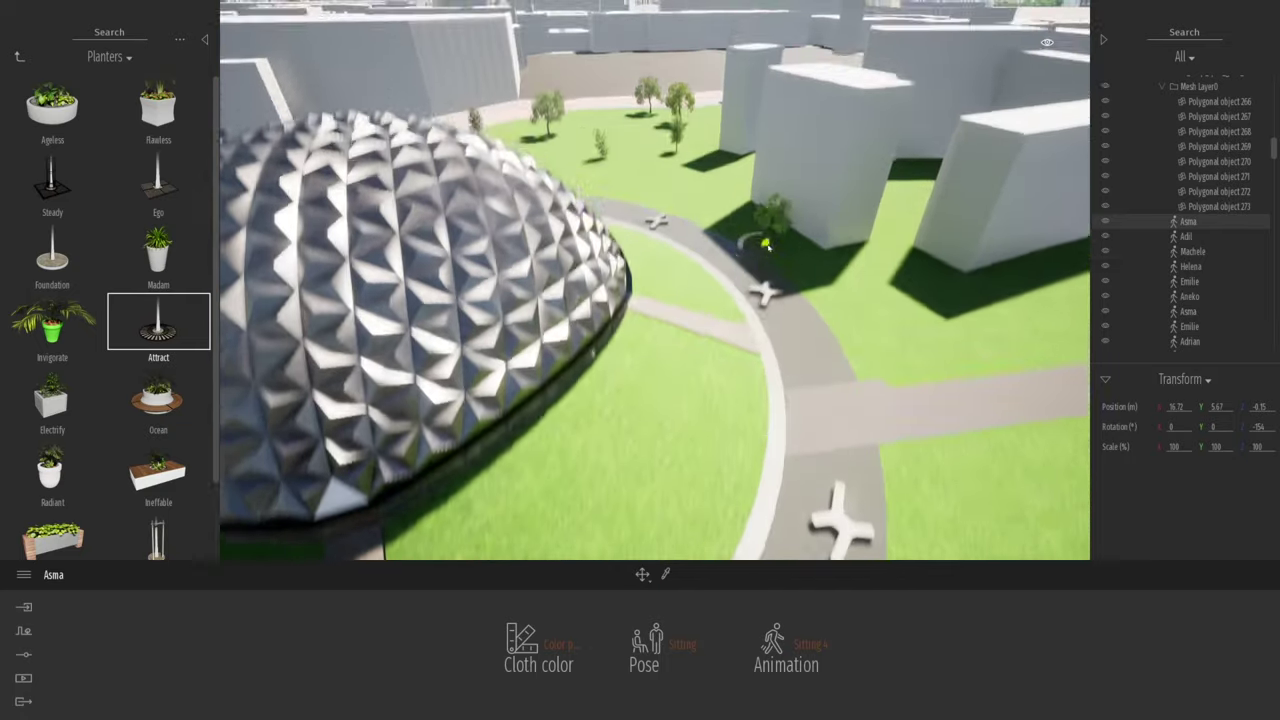
right_click_drag(762, 276, 782, 252)
scroll(766, 268, "down", 5)
scroll(650, 340, "down", 5)
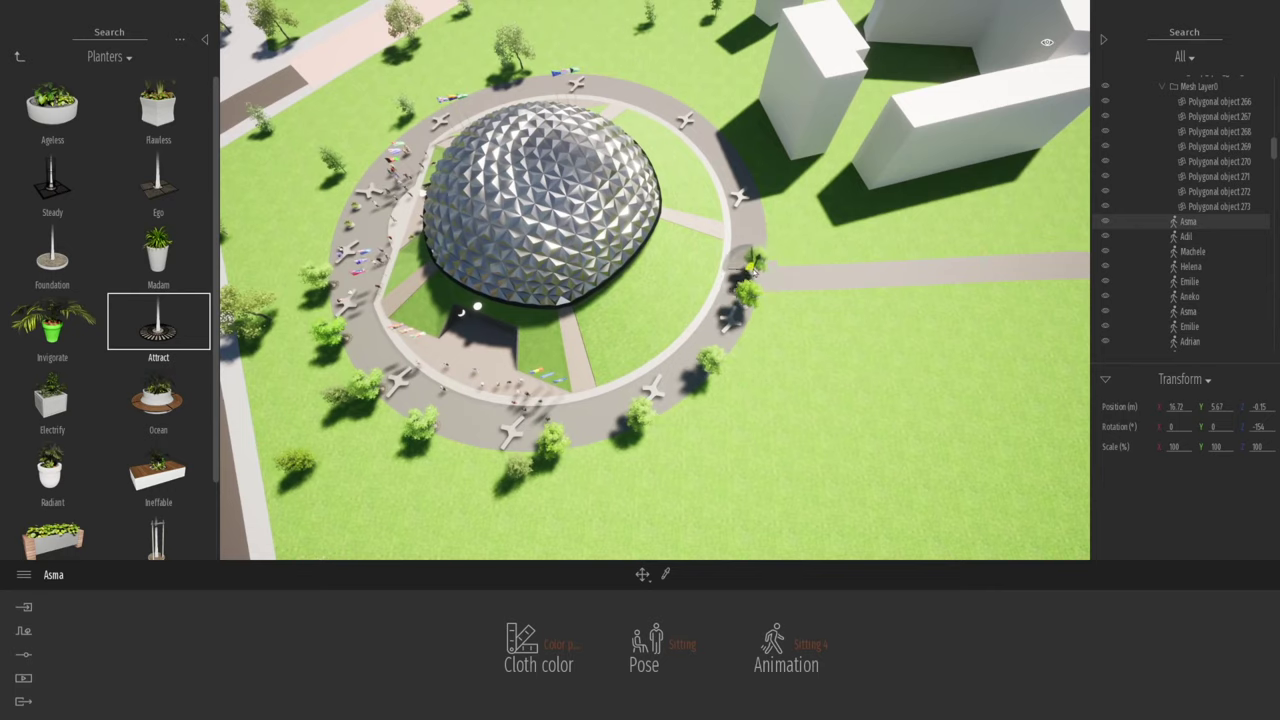
right_click_drag(702, 187, 703, 198)
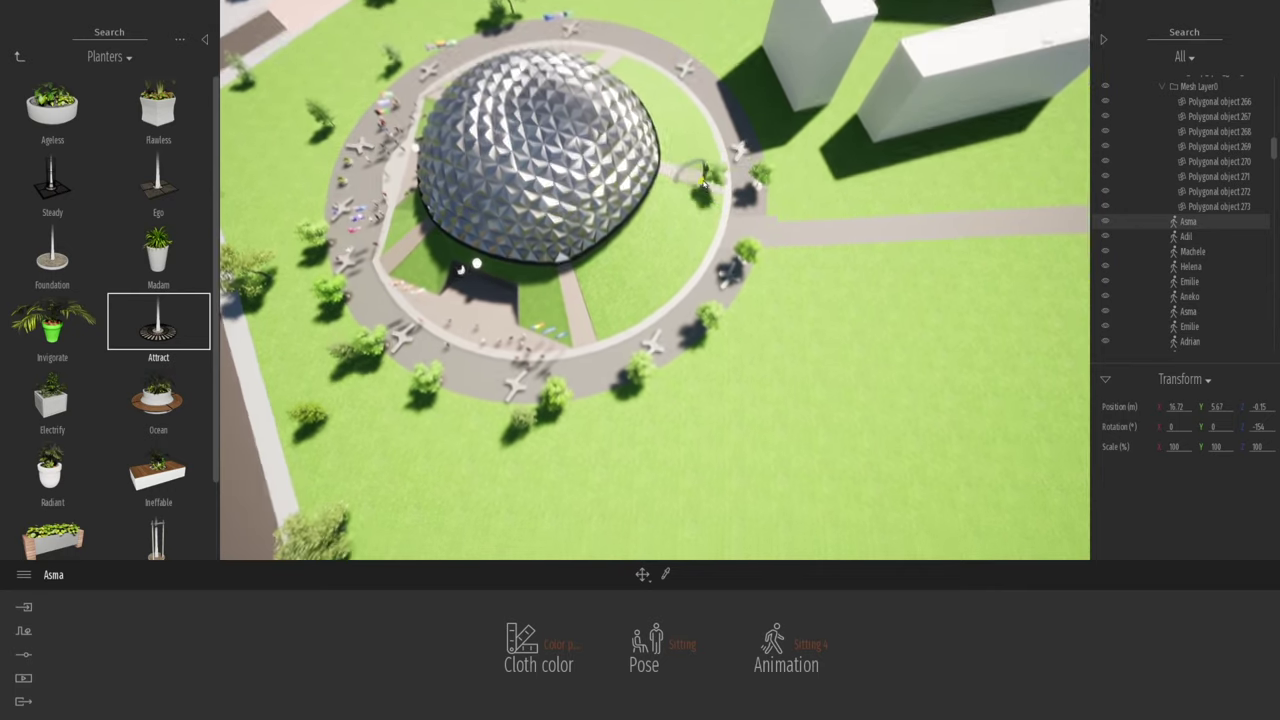
middle_click_drag(703, 170, 704, 219)
mouse_move(692, 288)
middle_mouse_down()
mouse_move(684, 200)
mouse_move(690, 289)
middle_mouse_up()
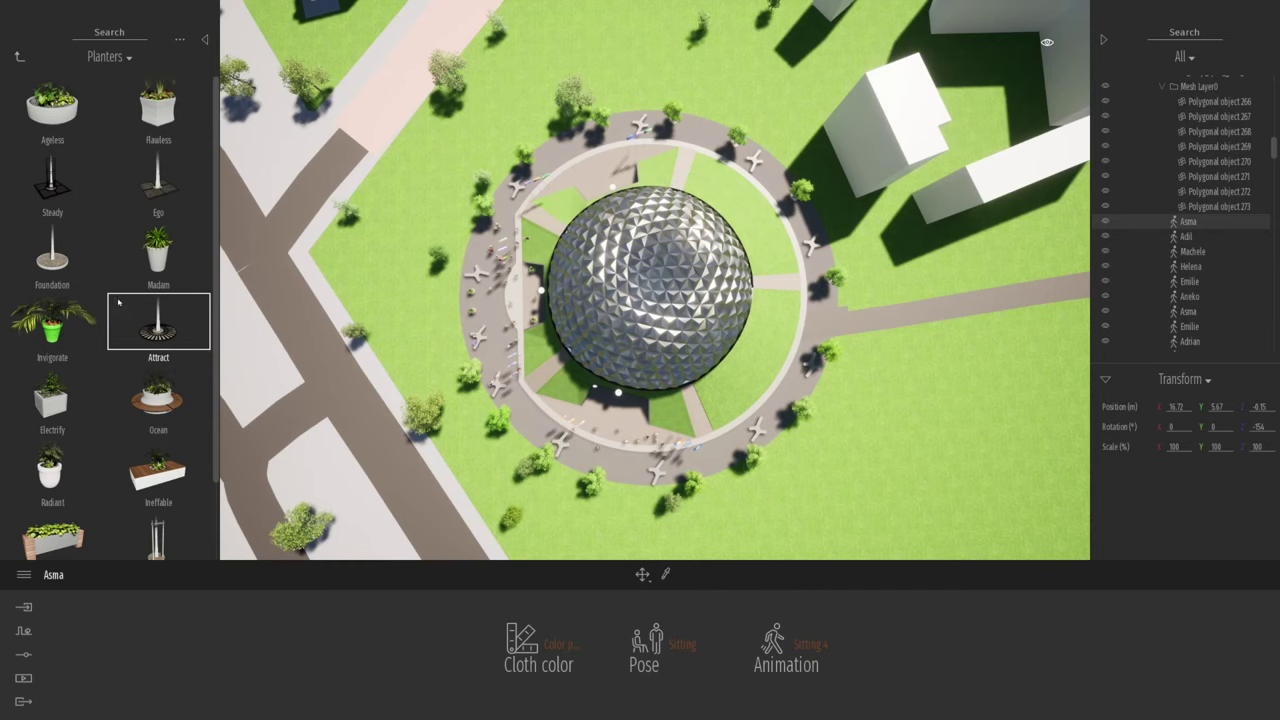
scroll(120, 300, "down", 2)
- Open the Fountains category of the City objects and focus on an Ageless planter in front of the main entrance
left_click(19, 57)
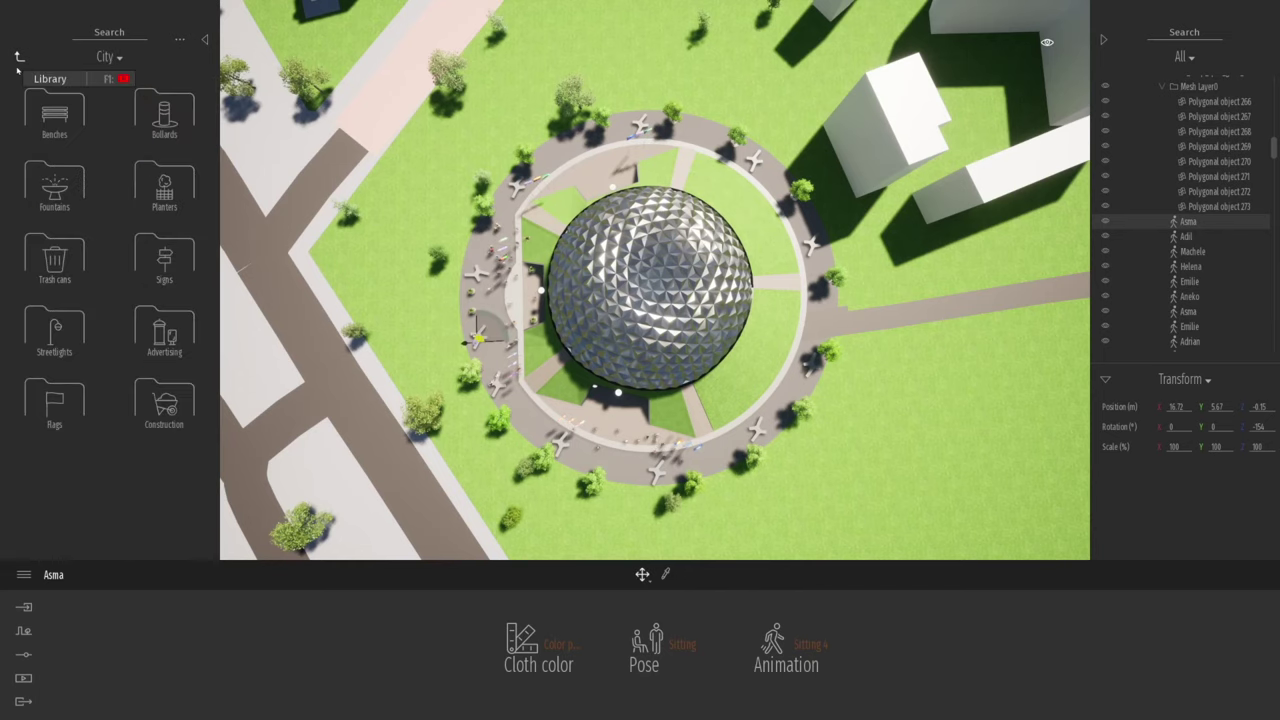
left_click(68, 198)
right_click_drag(649, 381, 578, 481)
middle_click_drag(612, 528, 632, 370)
right_click_drag(632, 370, 575, 459)
middle_click_drag(575, 459, 466, 466)
right_click_drag(466, 466, 470, 514)
middle_click_drag(470, 514, 486, 543)
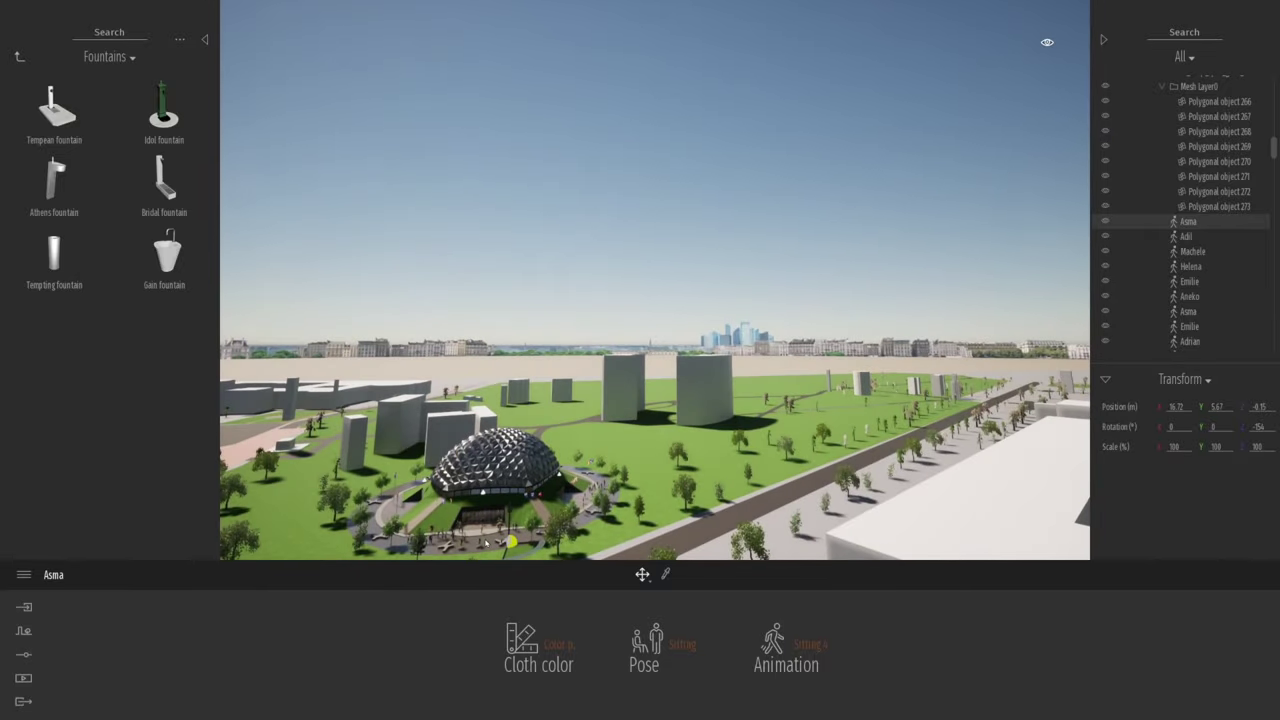
left_click(479, 543)
key("f")
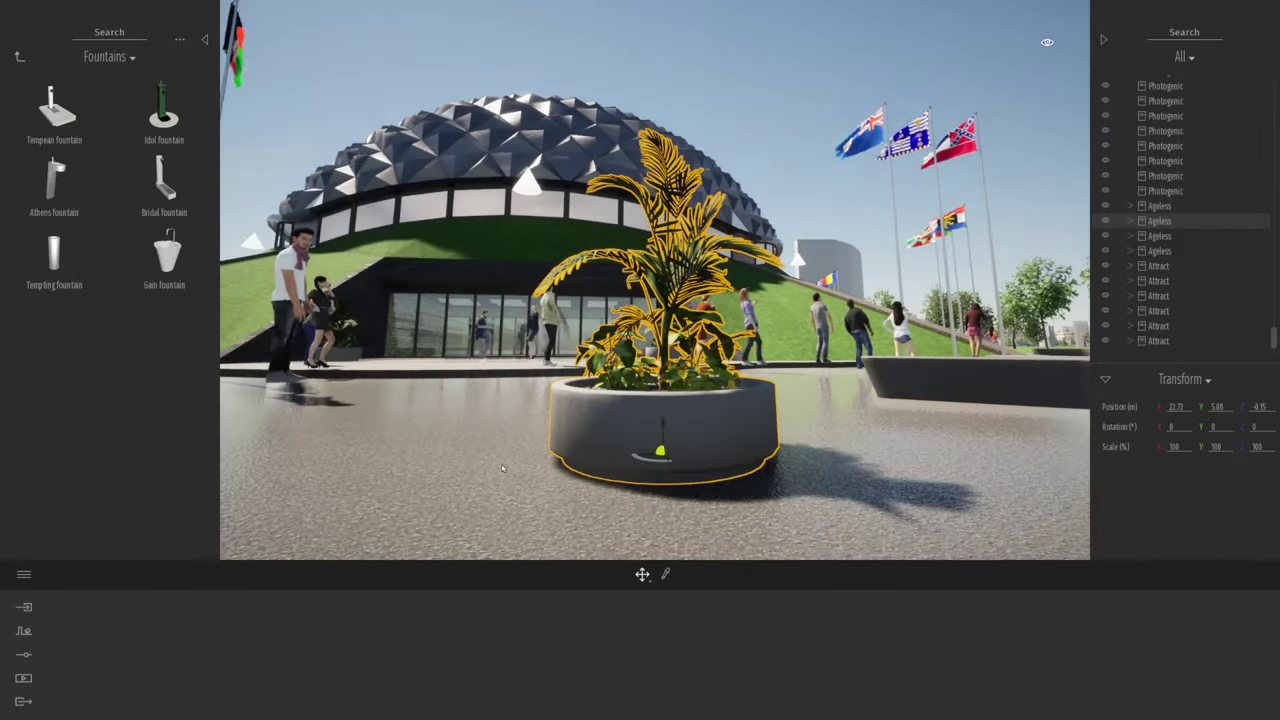
- Place two Athens fountains near the front edge of the paving, one on each side of the main entrance axis
key("s")
scroll(520, 451, "down", 4)
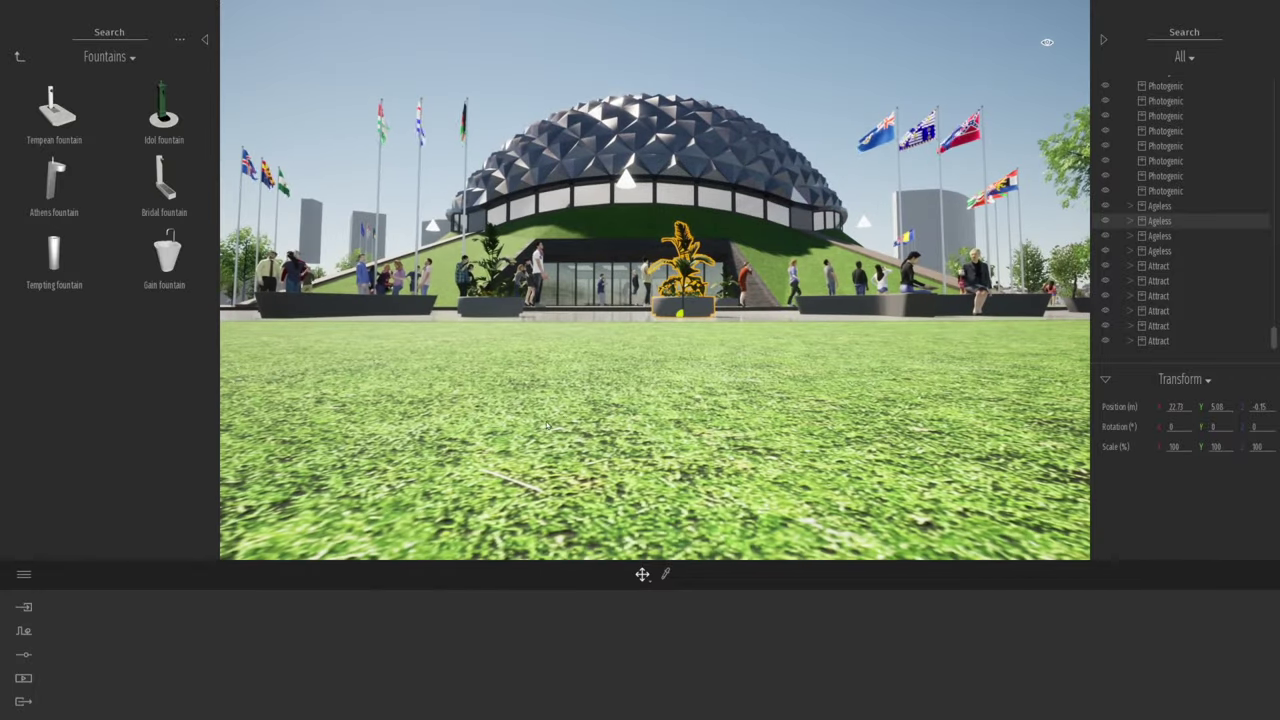
scroll(563, 415, "up", 4)
key("e")
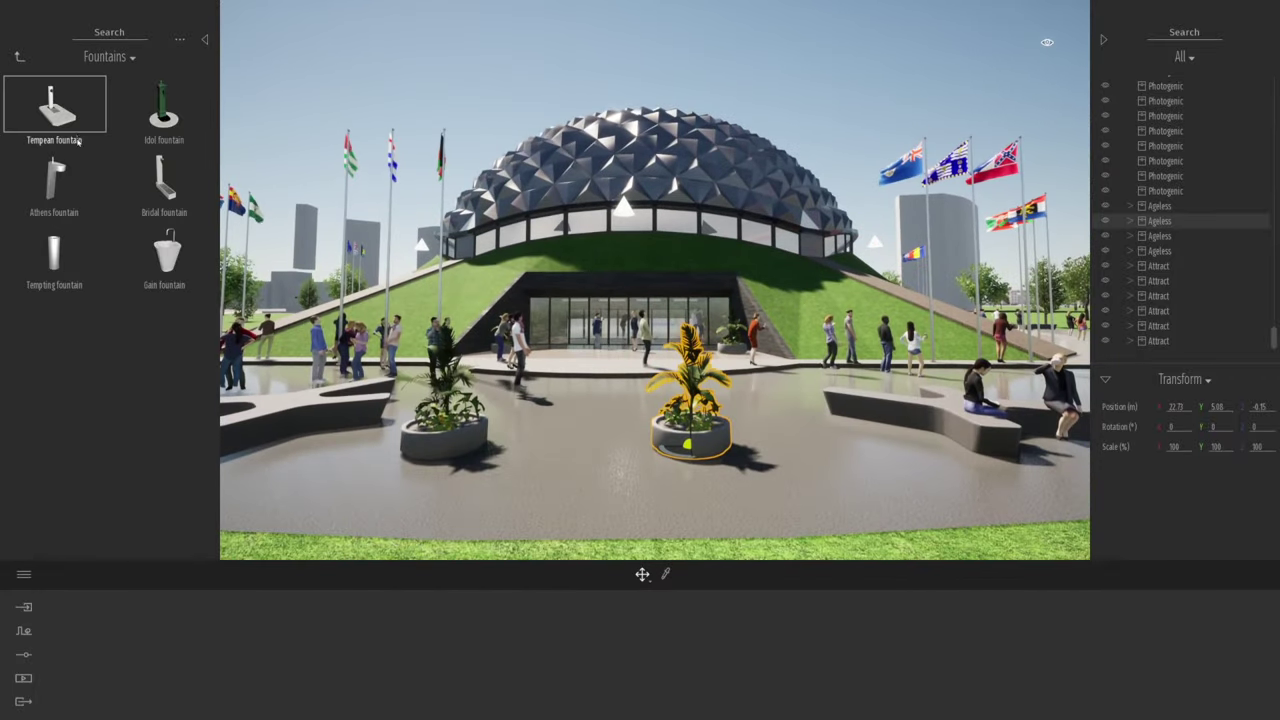
left_click(70, 180)
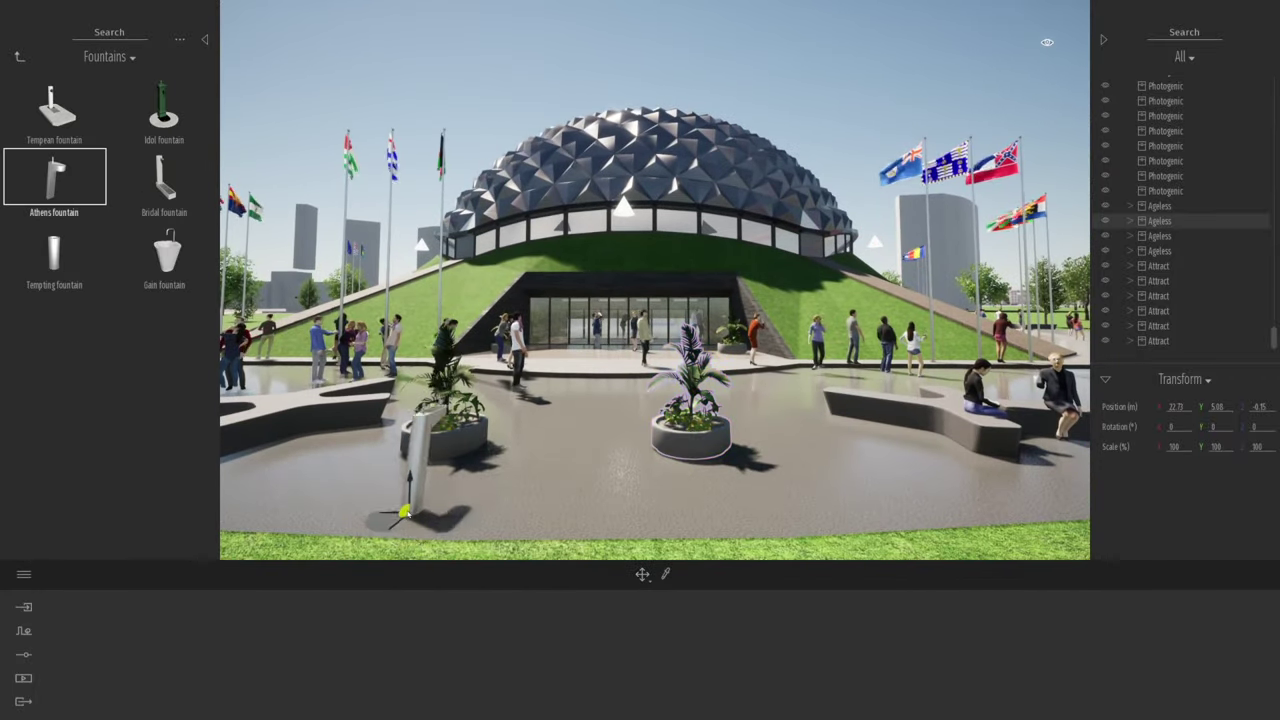
left_click(435, 497)
left_click(965, 495)
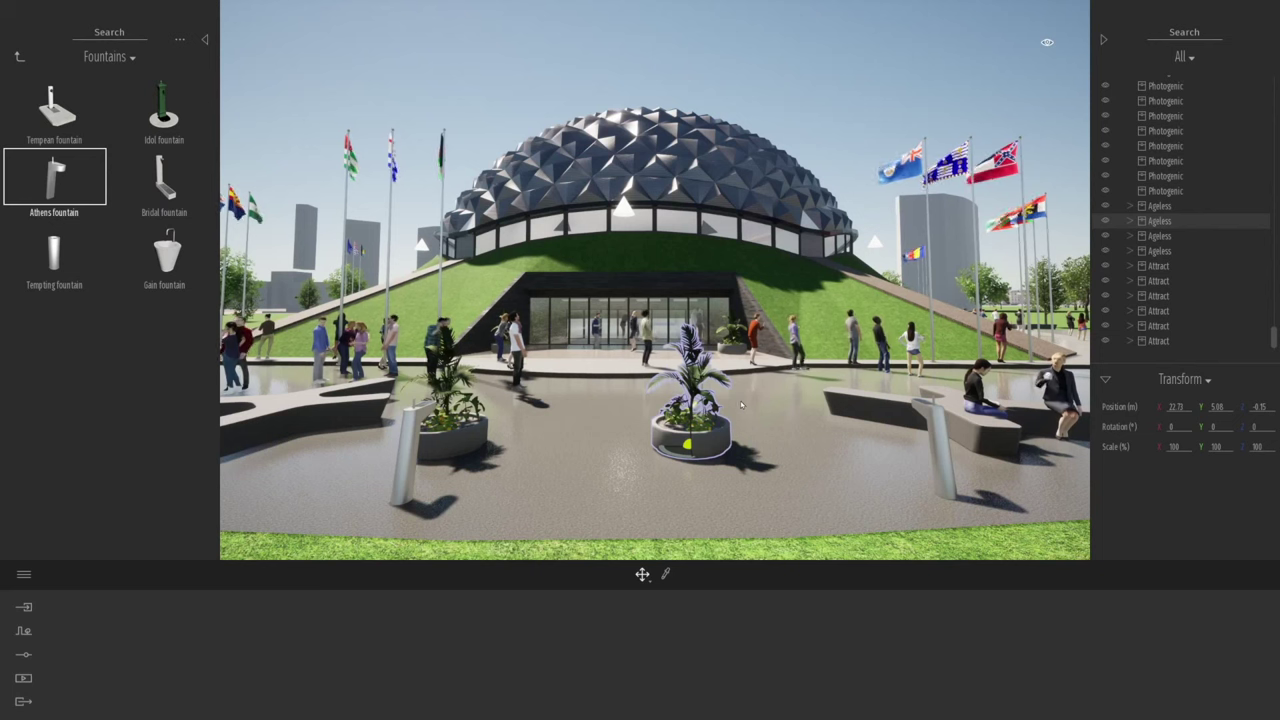
- Move the two front Ageless planters farther apart, each beside a bench and an Athens fountain, and save the scene
left_click_drag(676, 453, 834, 453)
left_click(462, 443)
left_click_drag(462, 443, 380, 447)
scroll(660, 424, "down", 5)
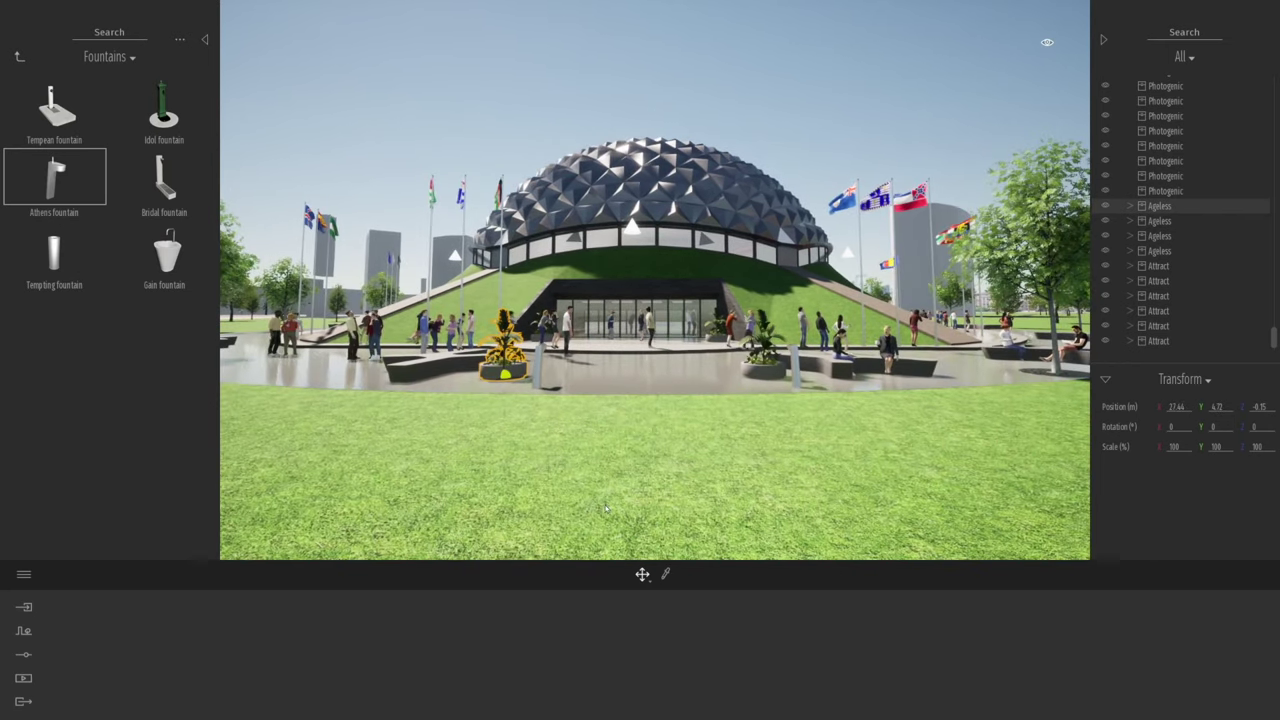
key("ctrl+s")
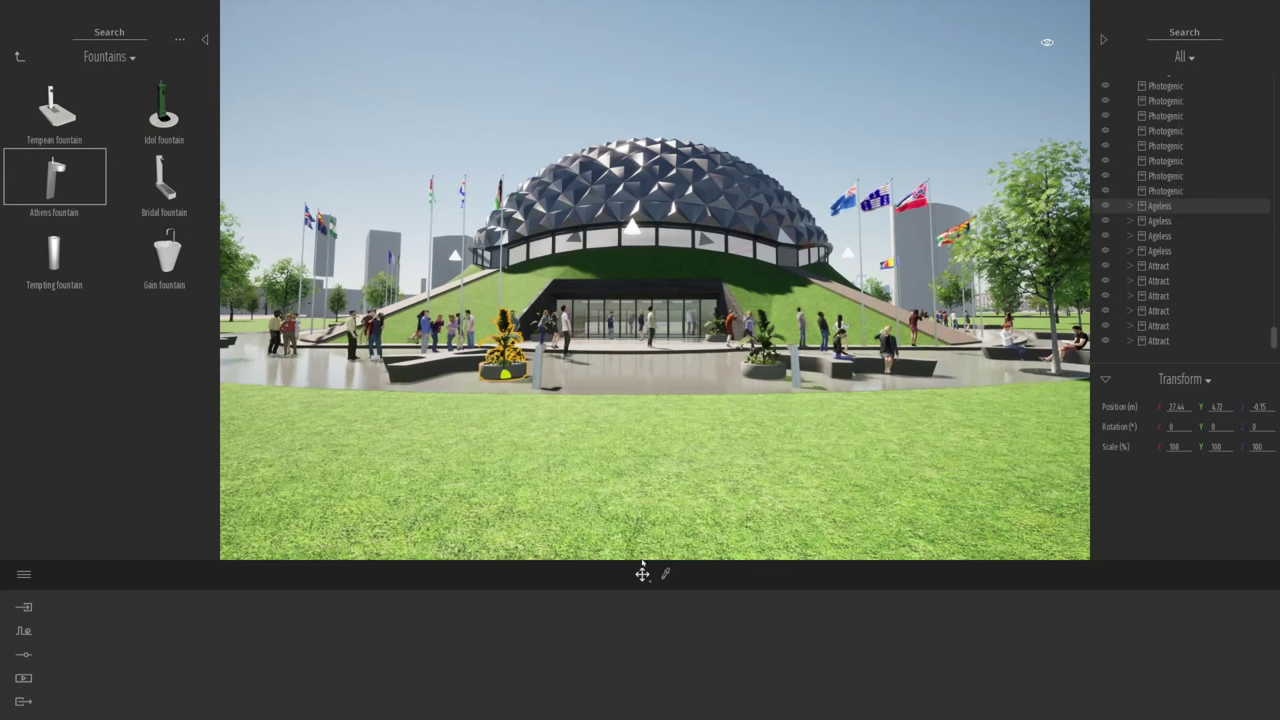
- Start a vegetation scatter and add Lawn 01 from Grass and flowers as its selected model
left_click(637, 453)
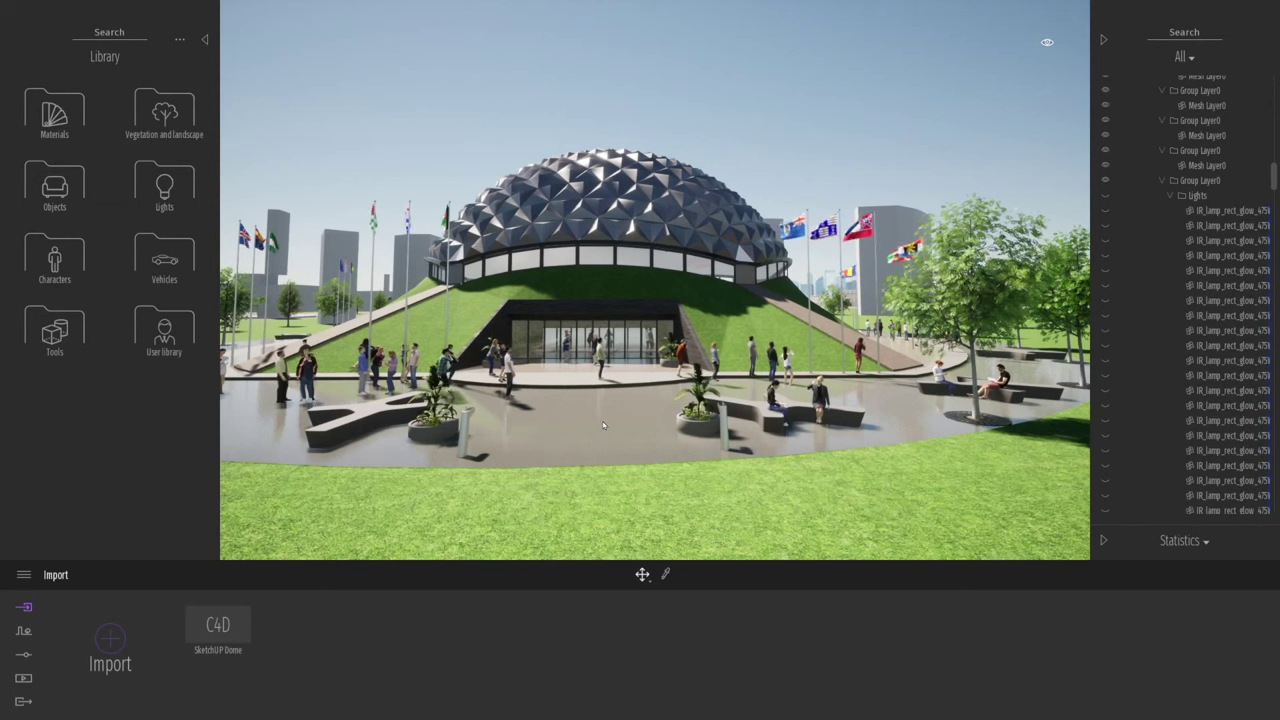
left_click(23, 632)
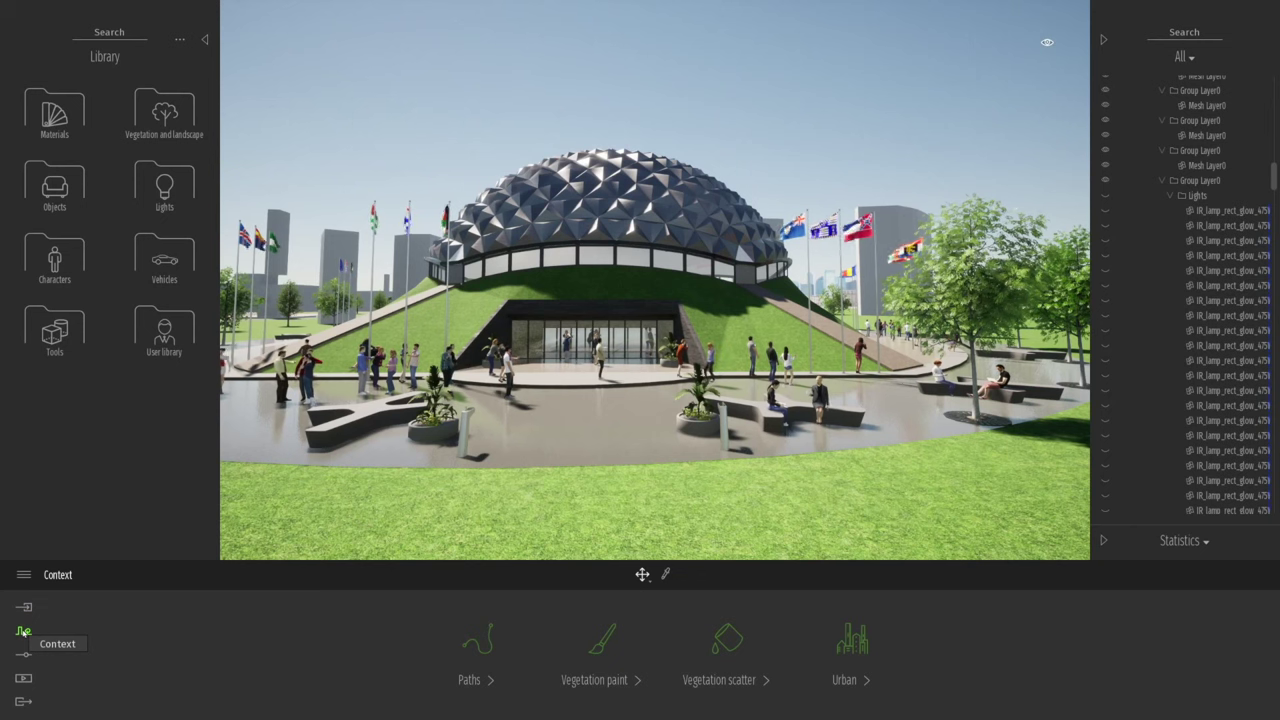
left_click(724, 640)
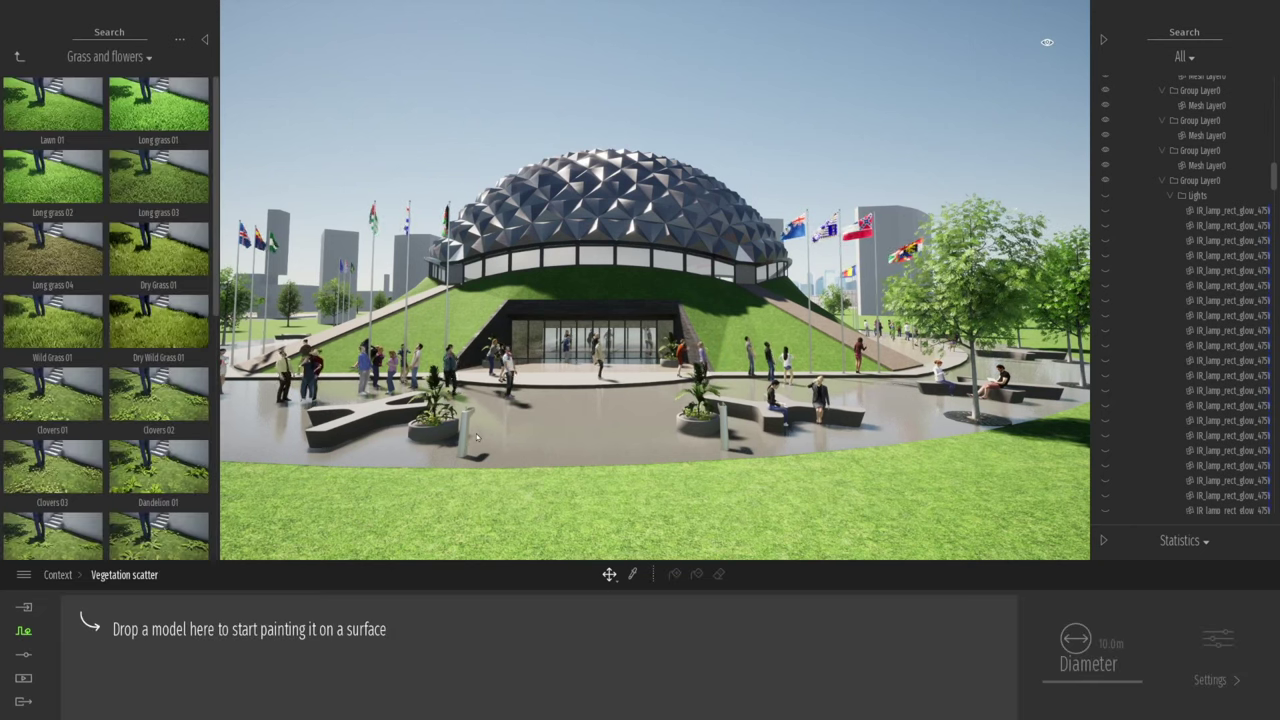
key("w")
right_click_drag(771, 377, 515, 376)
mouse_move(131, 155)
left_click_drag(52, 105, 145, 650)
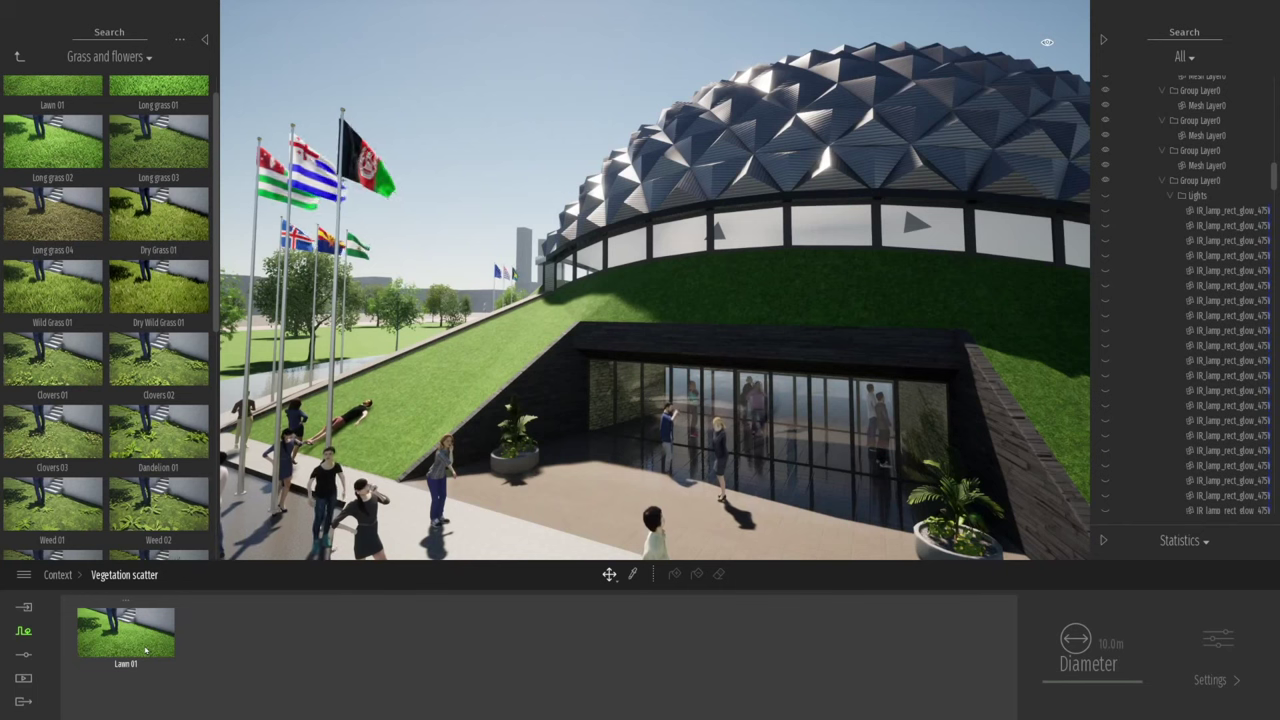
left_click(144, 650)
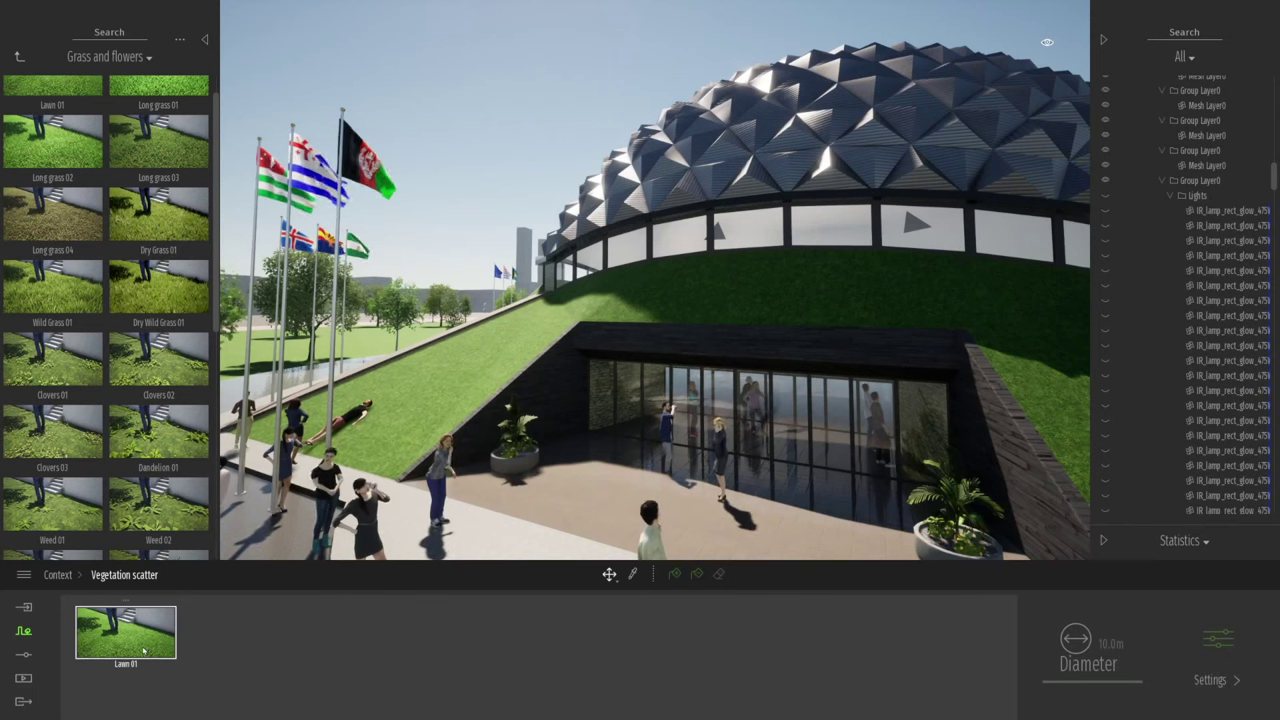
- Fill the grass slope beside the main entrance with the scattered Lawn 01
left_click(675, 576)
key("a")
key("w")
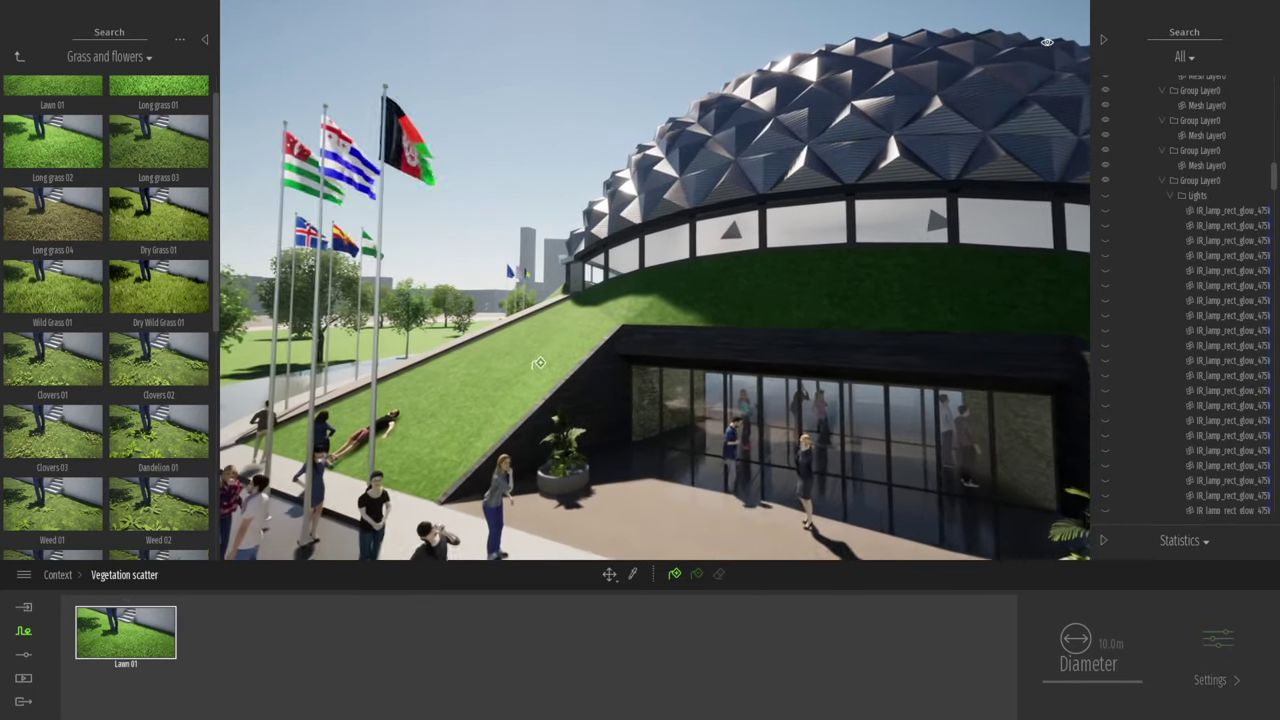
left_click(524, 369)
- Examine the scattered lawn on the slopes around the ramp and the side entrance of the dome
key("w")
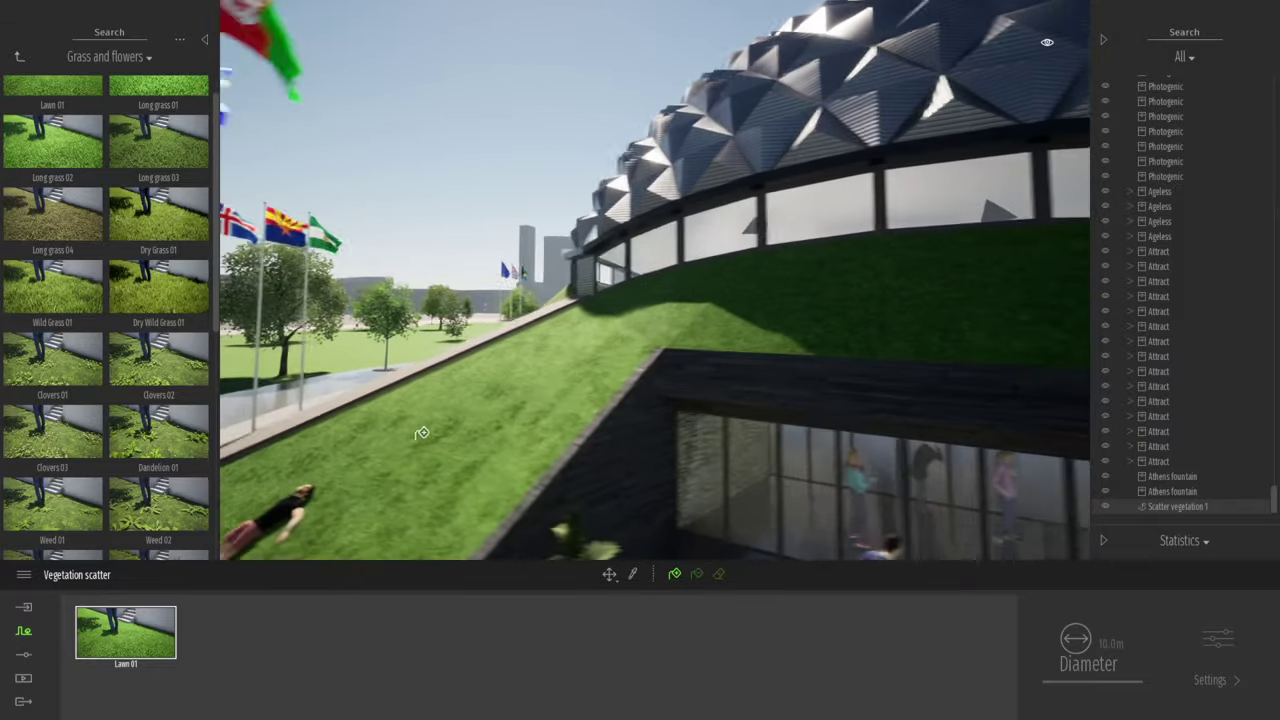
key("a")
key("s")
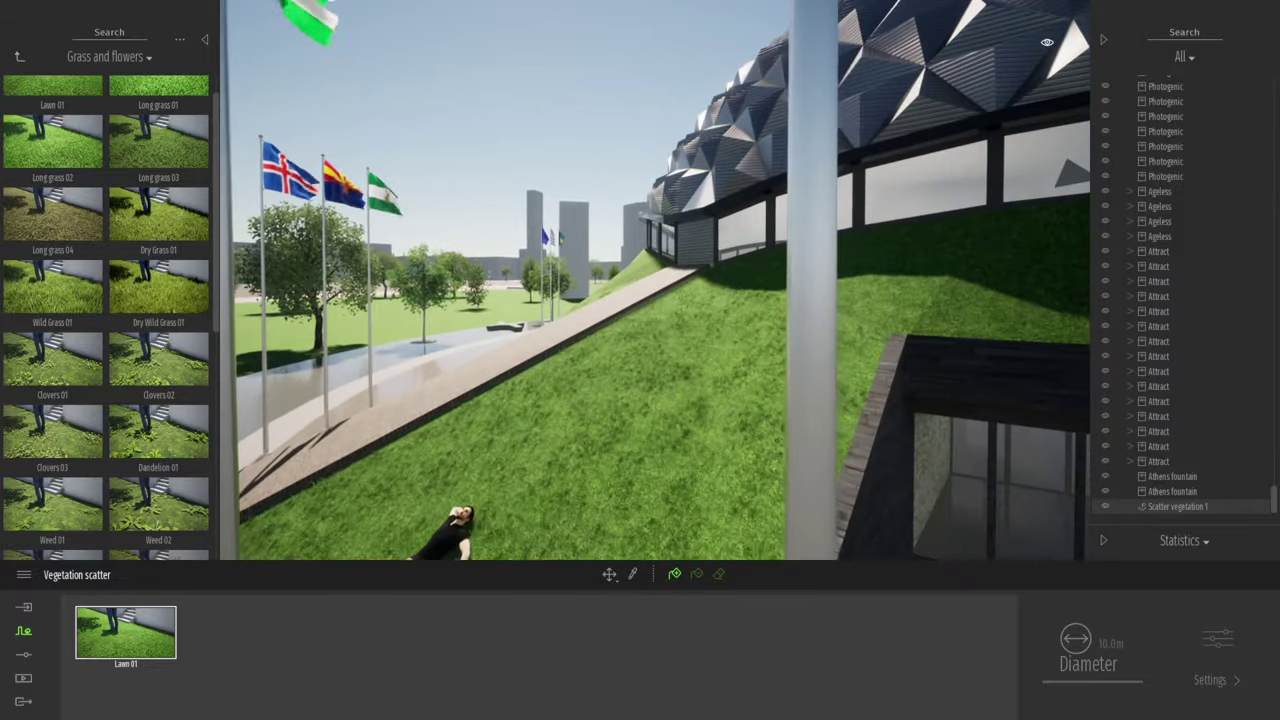
key("a")
key("w")
right_click_drag(883, 397, 1008, 398)
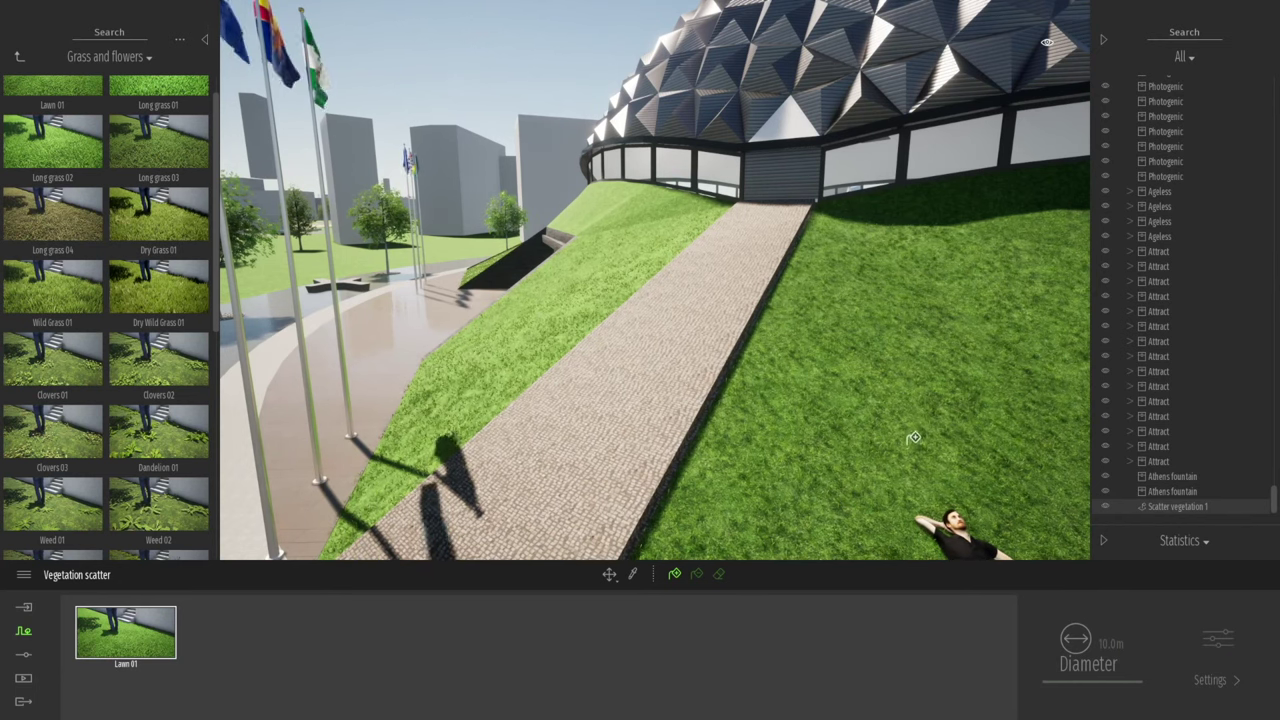
key("a")
key("w")
right_click_drag(894, 309, 965, 309)
key("w")
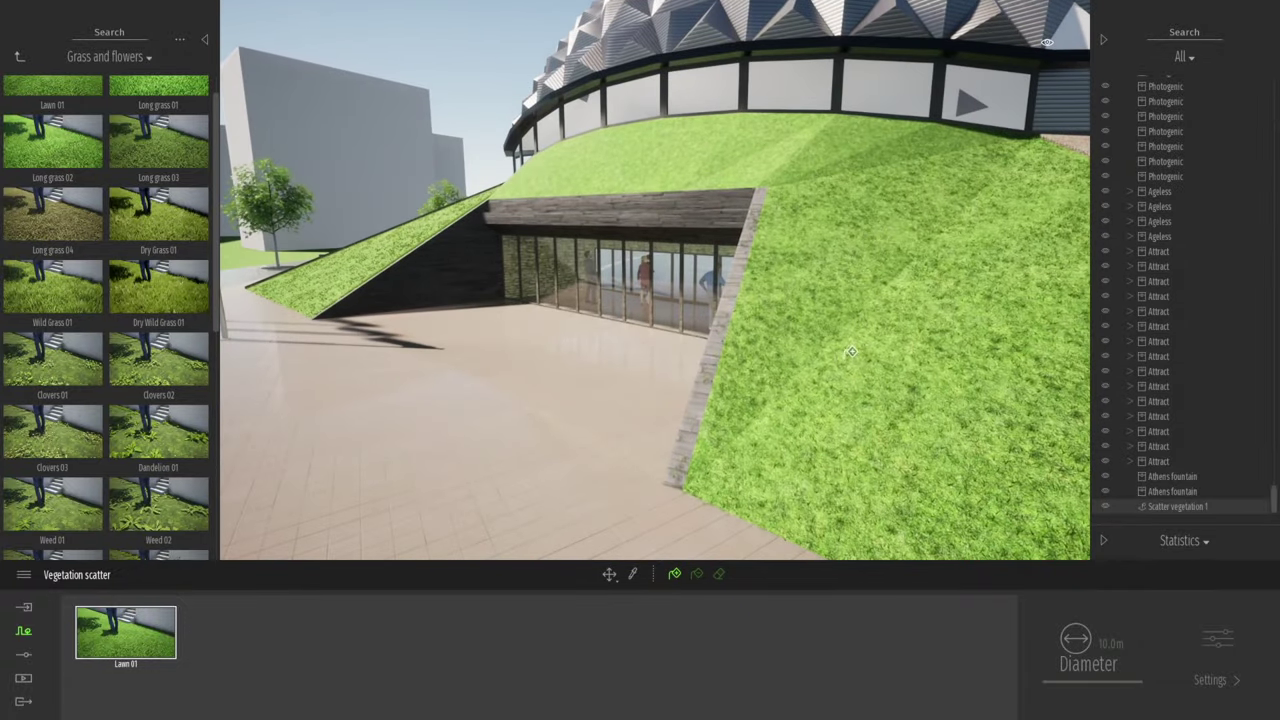
right_click_drag(837, 443, 809, 401)
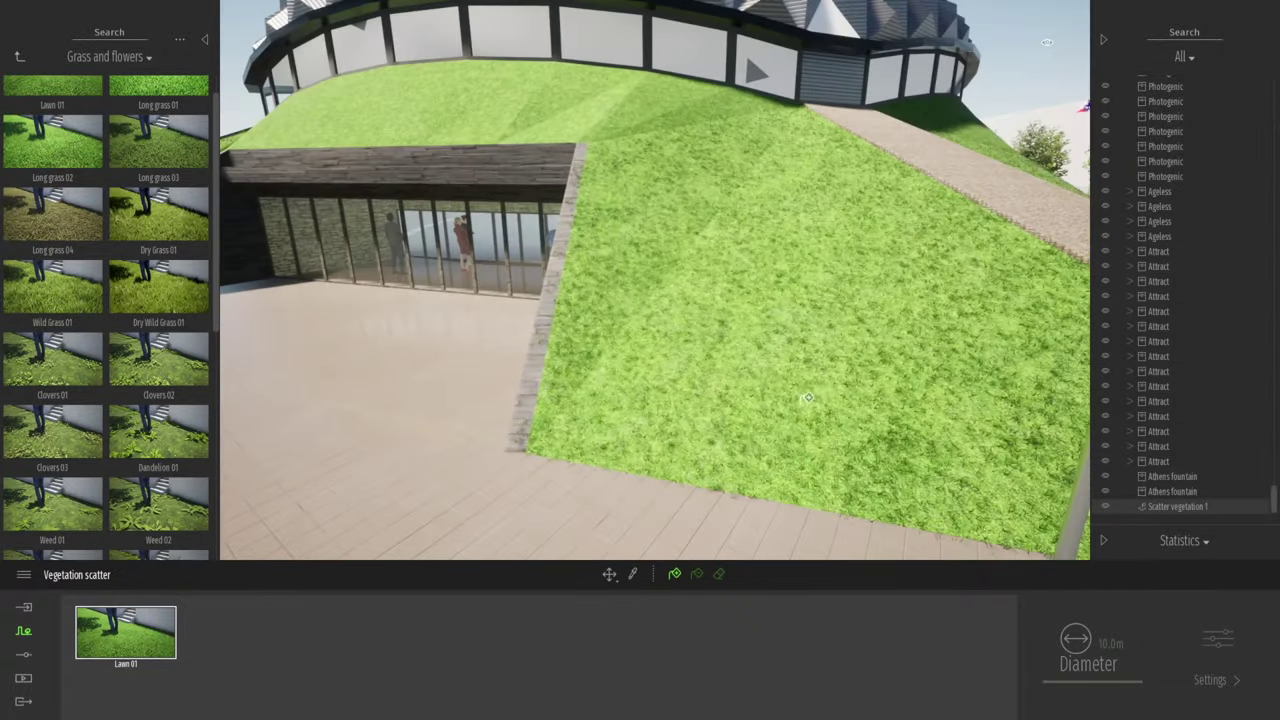
- Add Dry Grass 01 to the vegetation scatter and fill the same dome slopes with it
mouse_move(143, 231)
left_click_drag(143, 231, 221, 640)
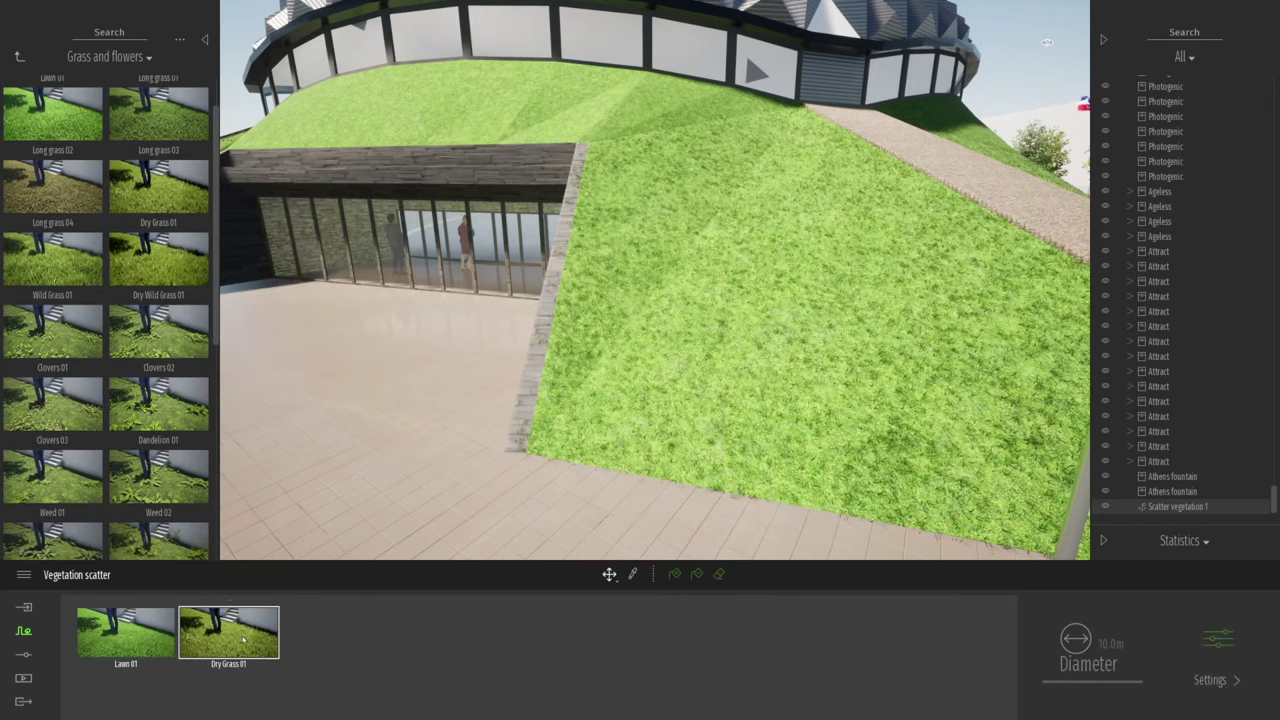
left_click(775, 350)
key("d")
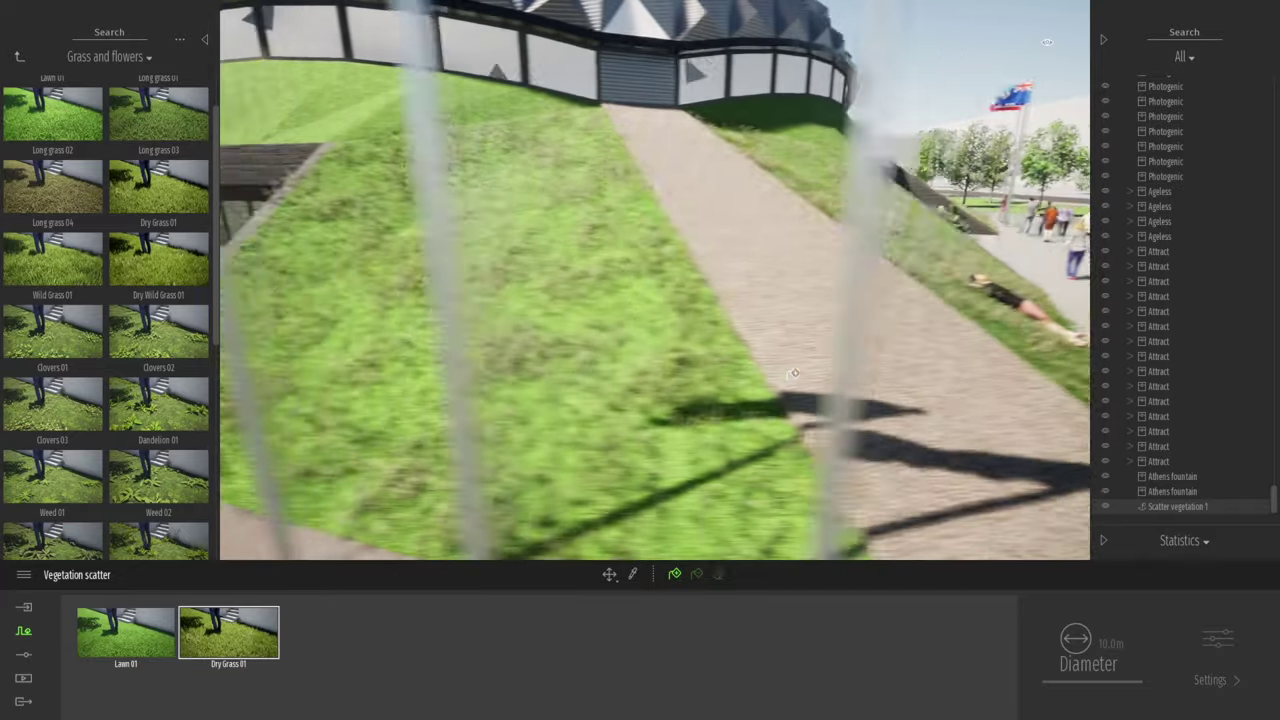
- Check the Dry Grass 01 on the slope beside the ramp and undo its last fill
key("d")
right_click_drag(795, 373, 740, 338)
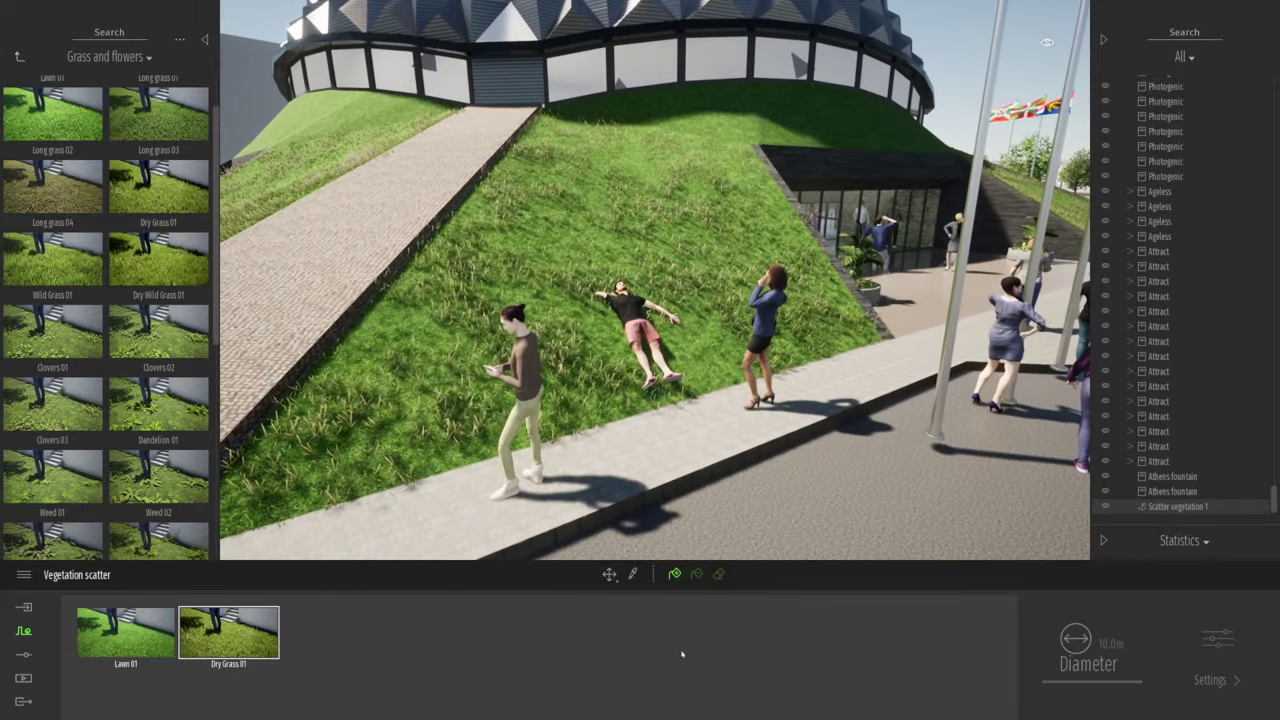
key("ctrl+z")
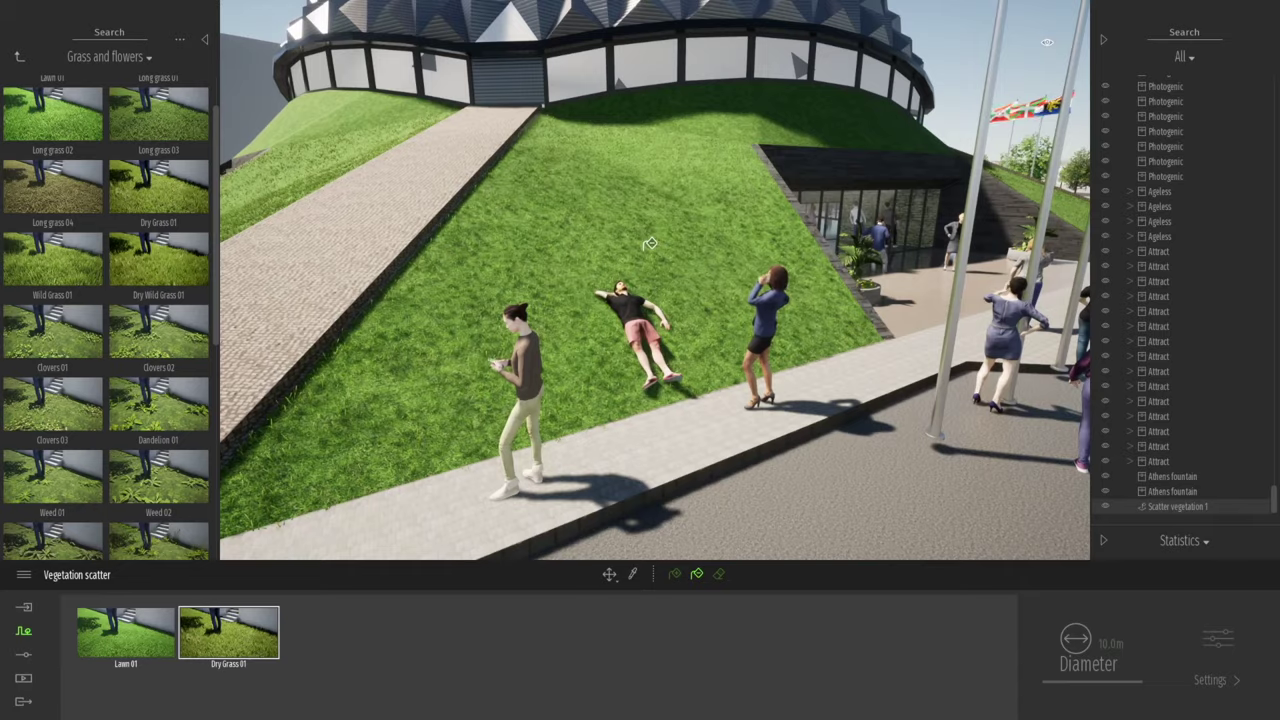
- Add Clovers 01 to the vegetation scatter and fill the slopes on both sides of the ramp with it
key("a")
mouse_move(45, 200)
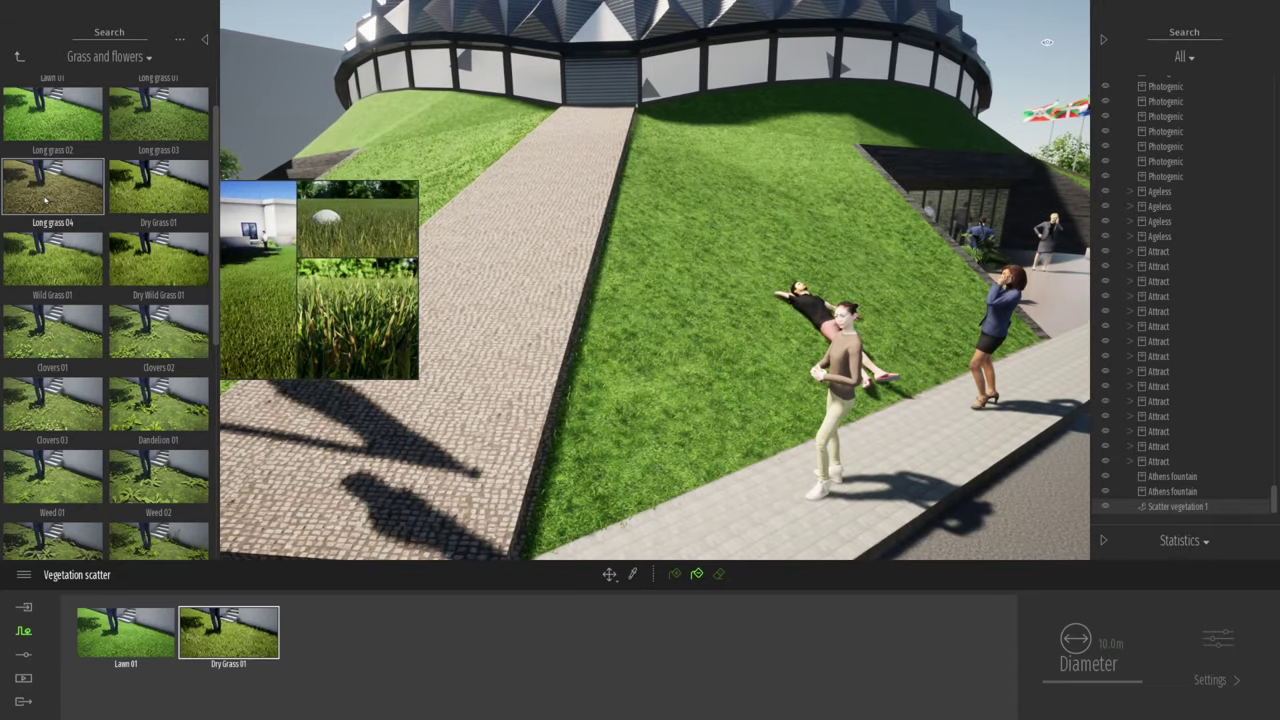
left_click_drag(55, 335, 331, 630)
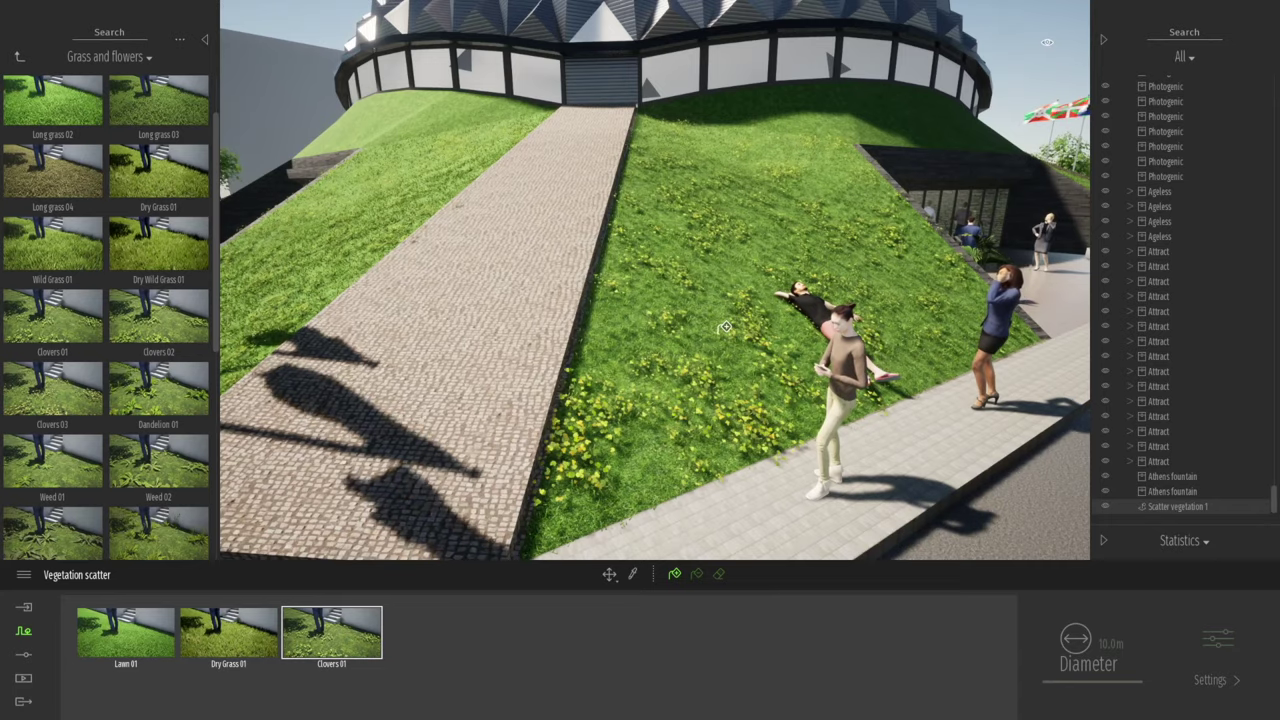
- Examine the dome's scattered slopes from a distance and the open lawn in front of the entrance plaza
key("d")
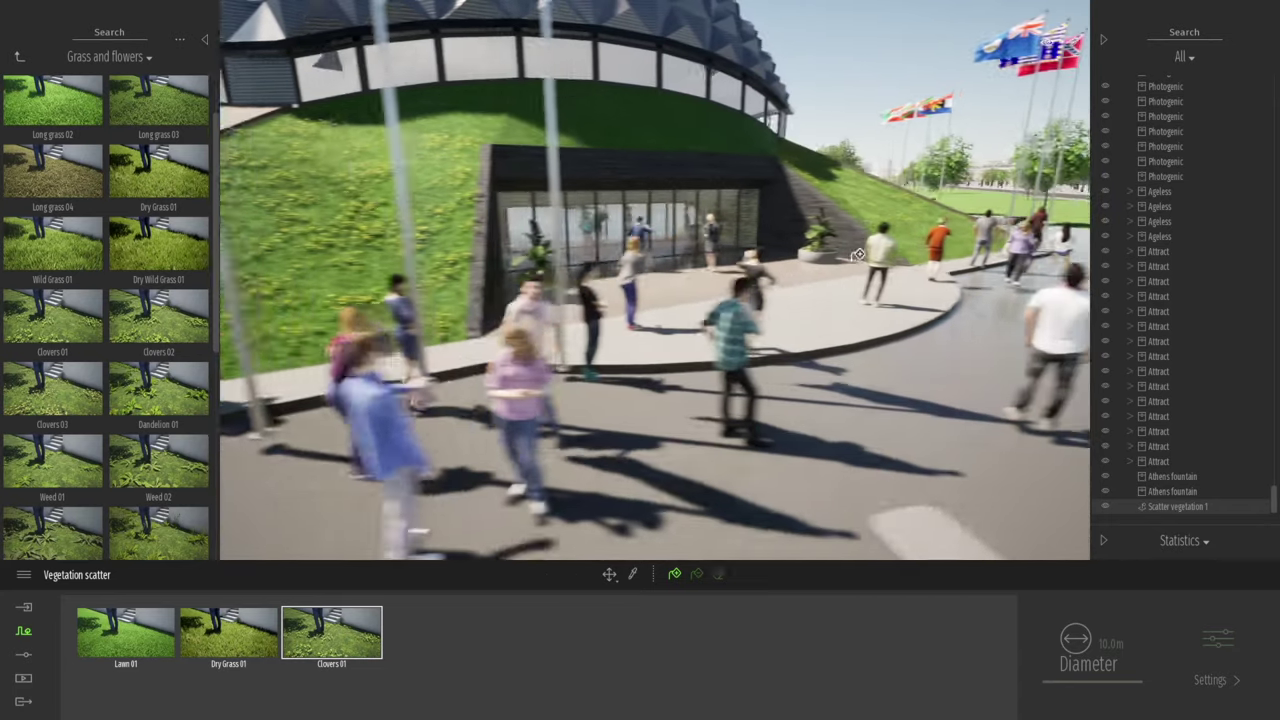
key("s")
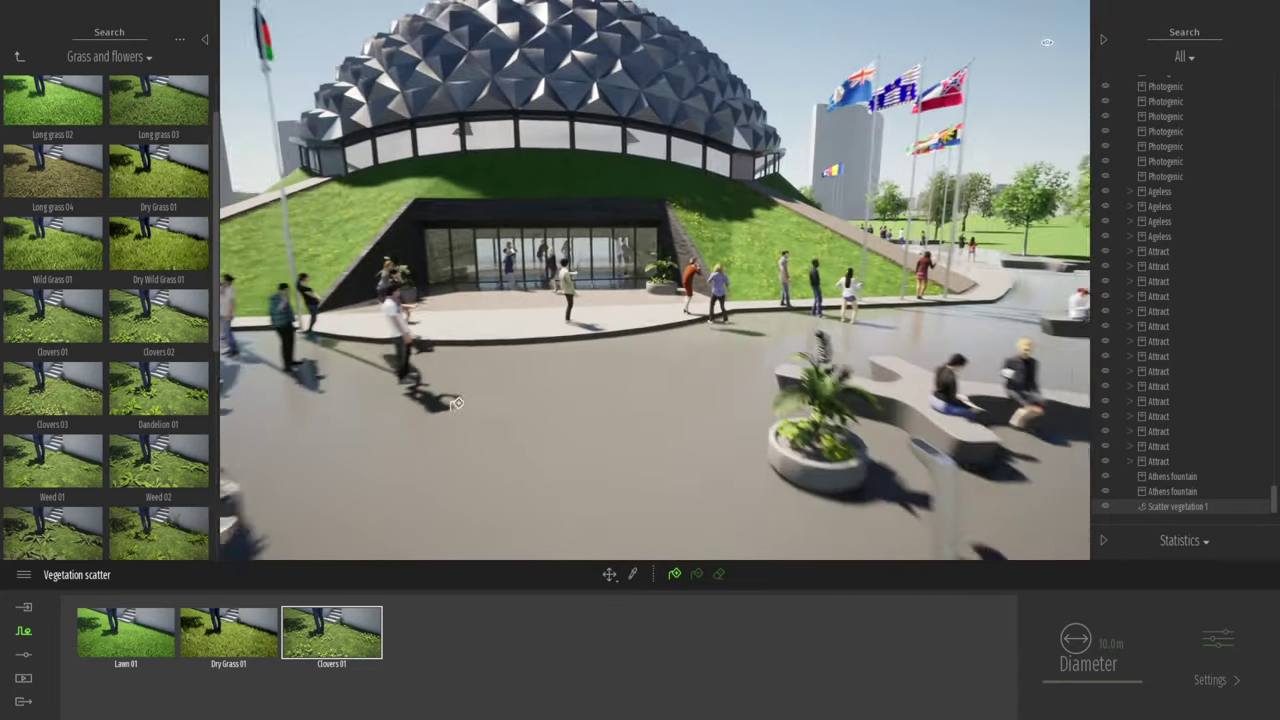
key("s")
key("w")
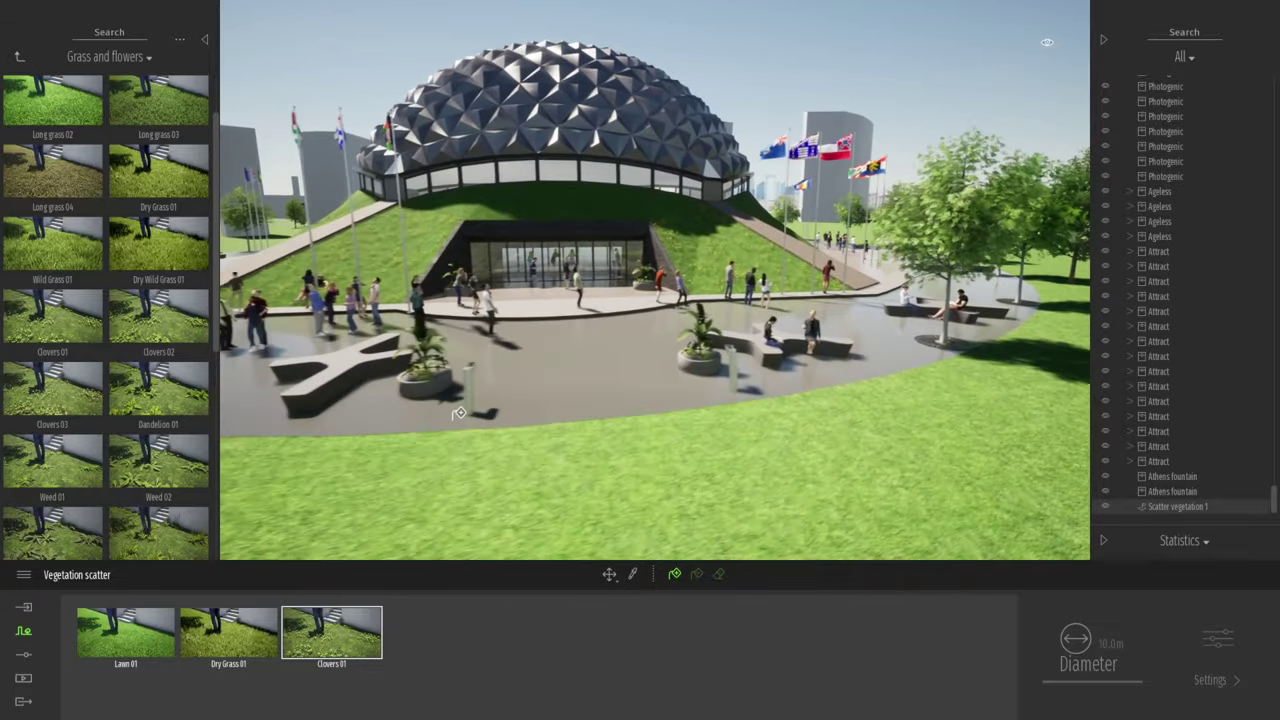
key("s")
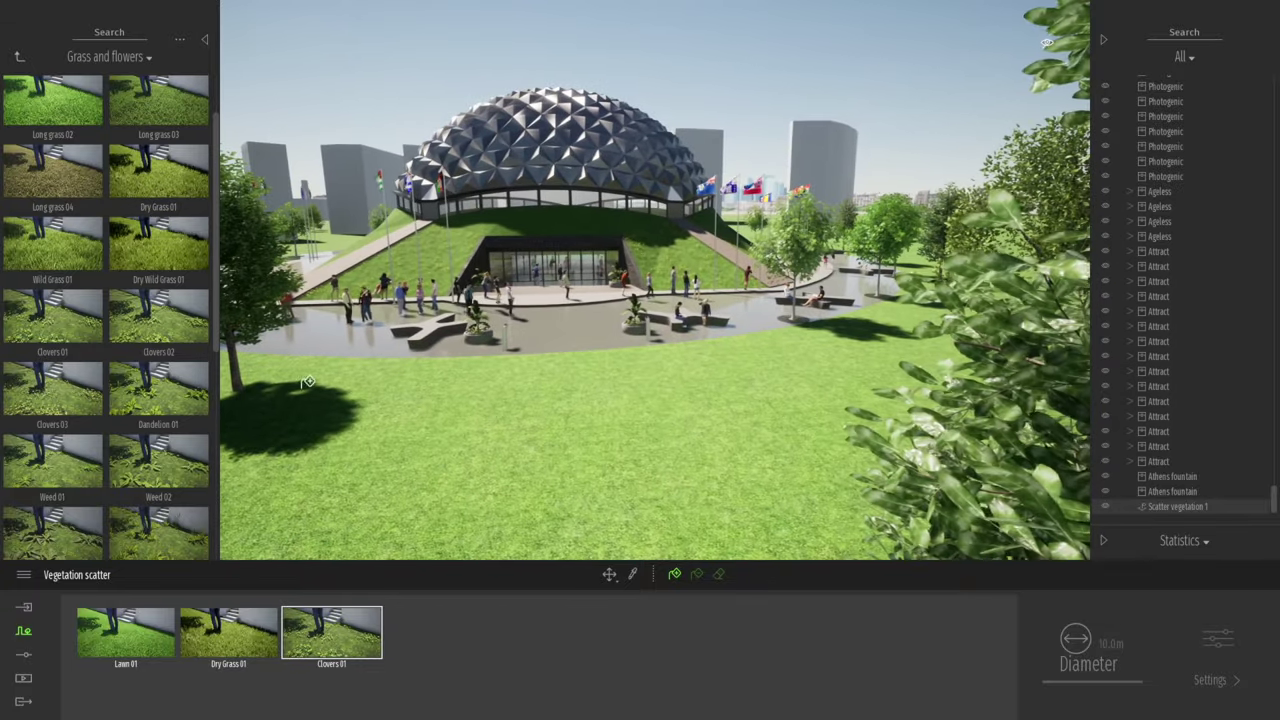
key("w")
key("s")
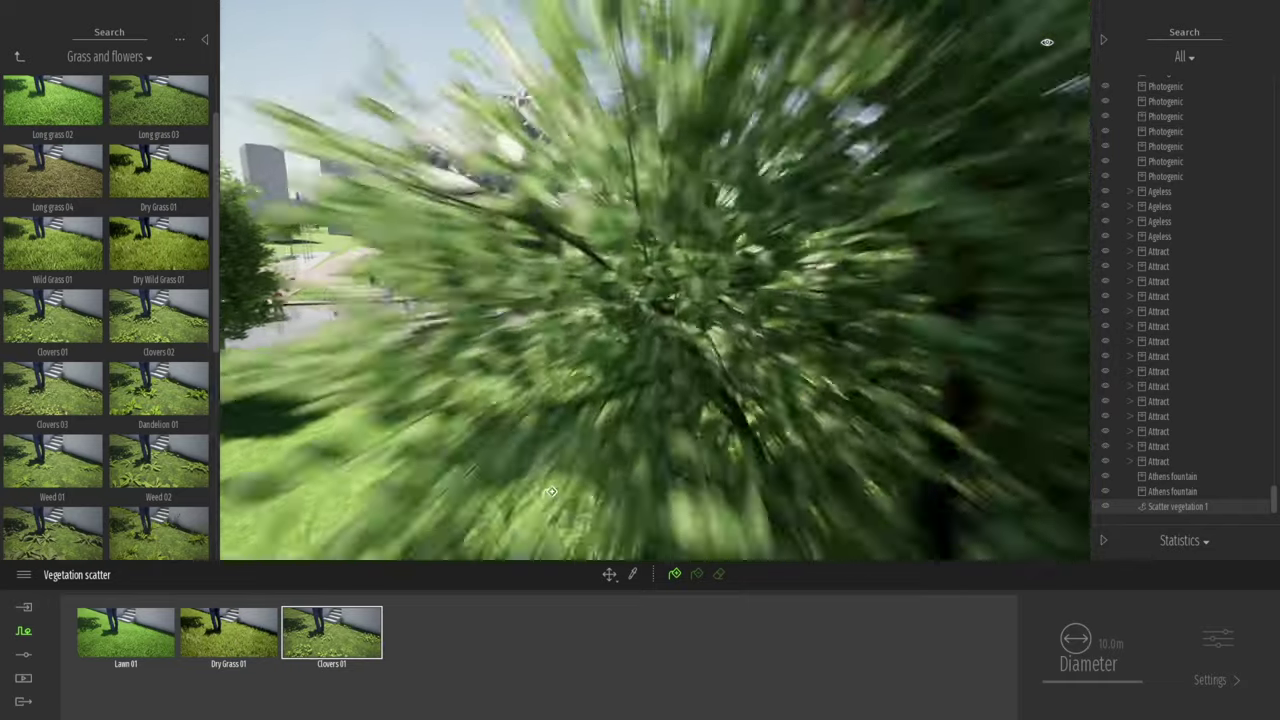
key("w")
key("s")
right_click_drag(410, 427, 412, 480)
key("w")
key("s")
key("a")
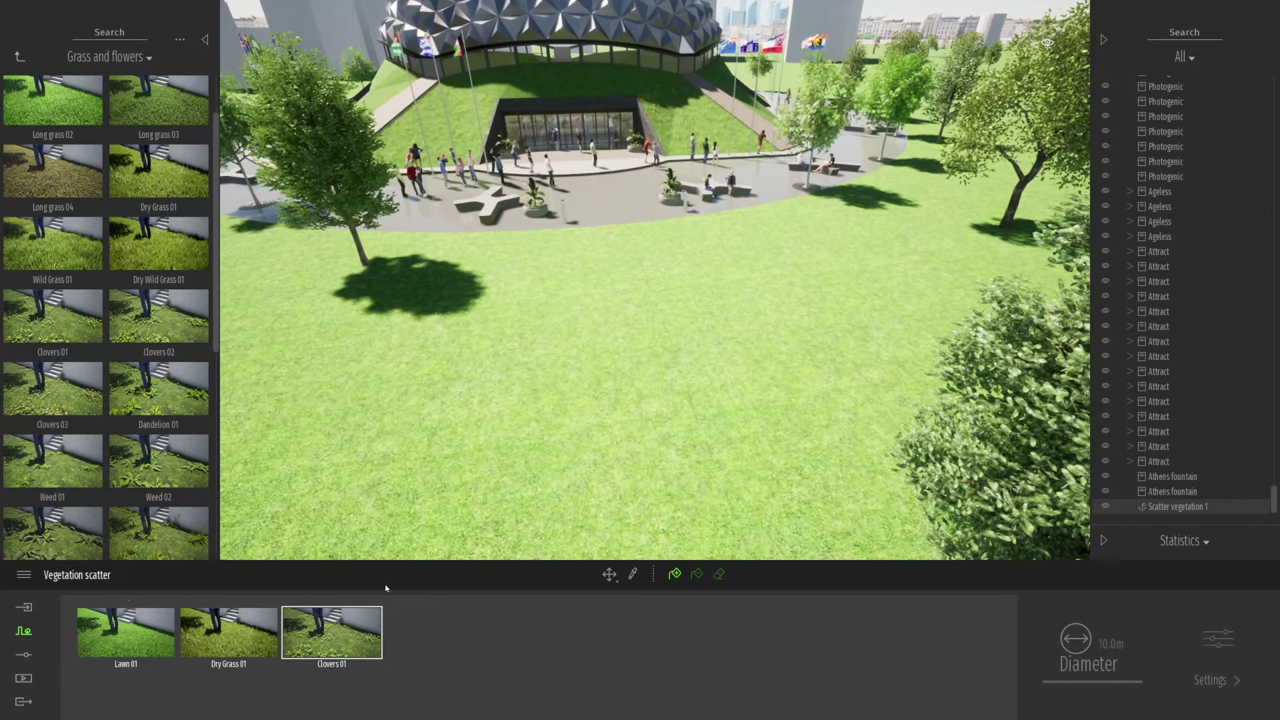
- Start a vegetation paint and add Lawn 01 and Clovers 03 from Grass and flowers as its models
left_click(24, 608)
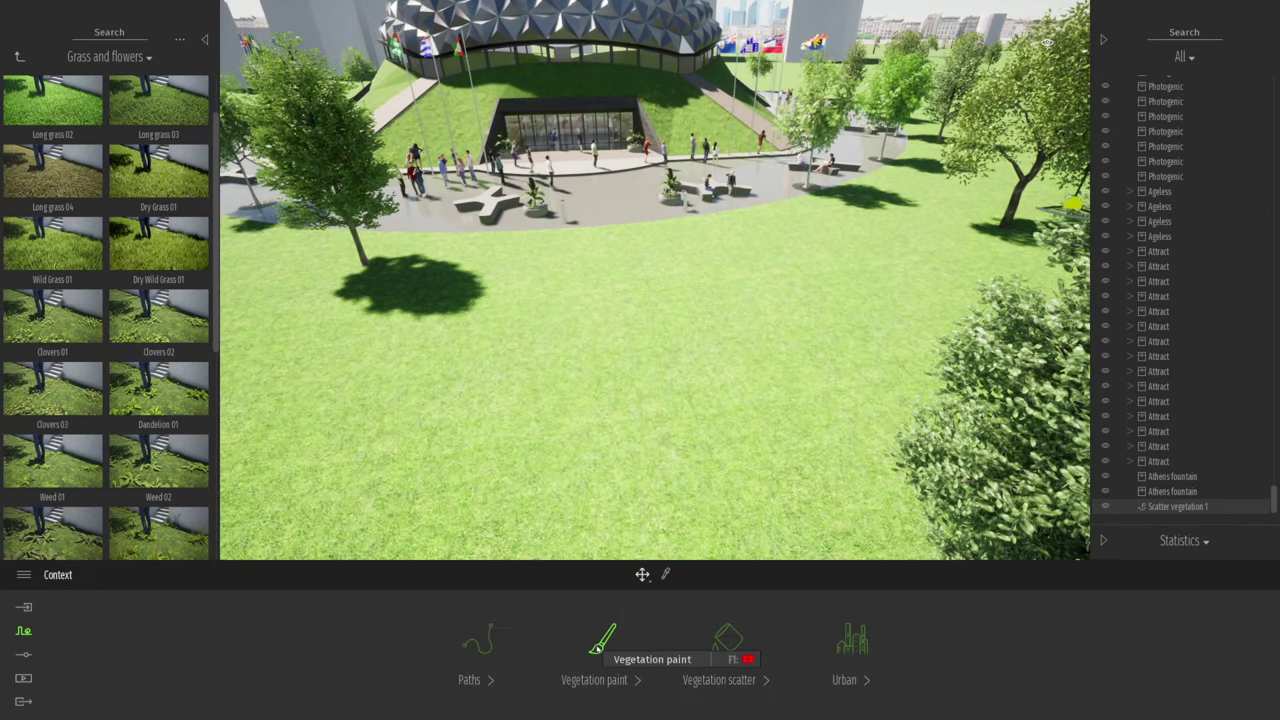
left_click(598, 645)
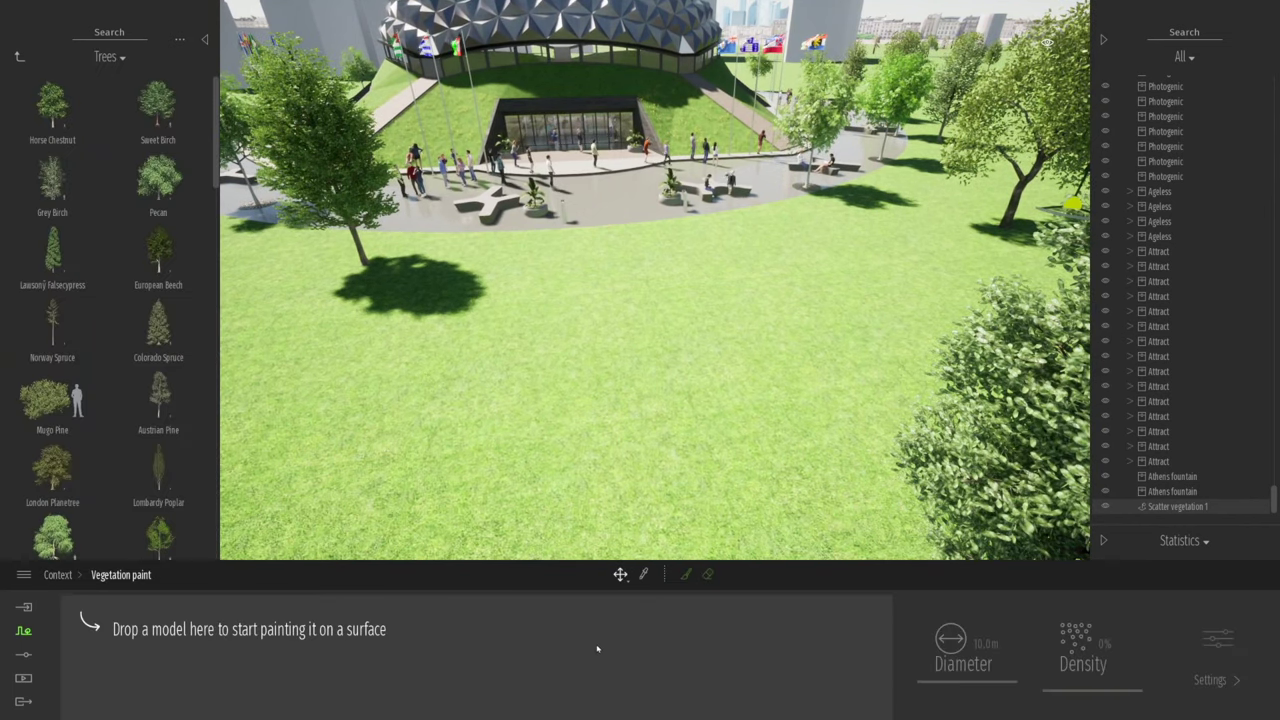
left_click(17, 57)
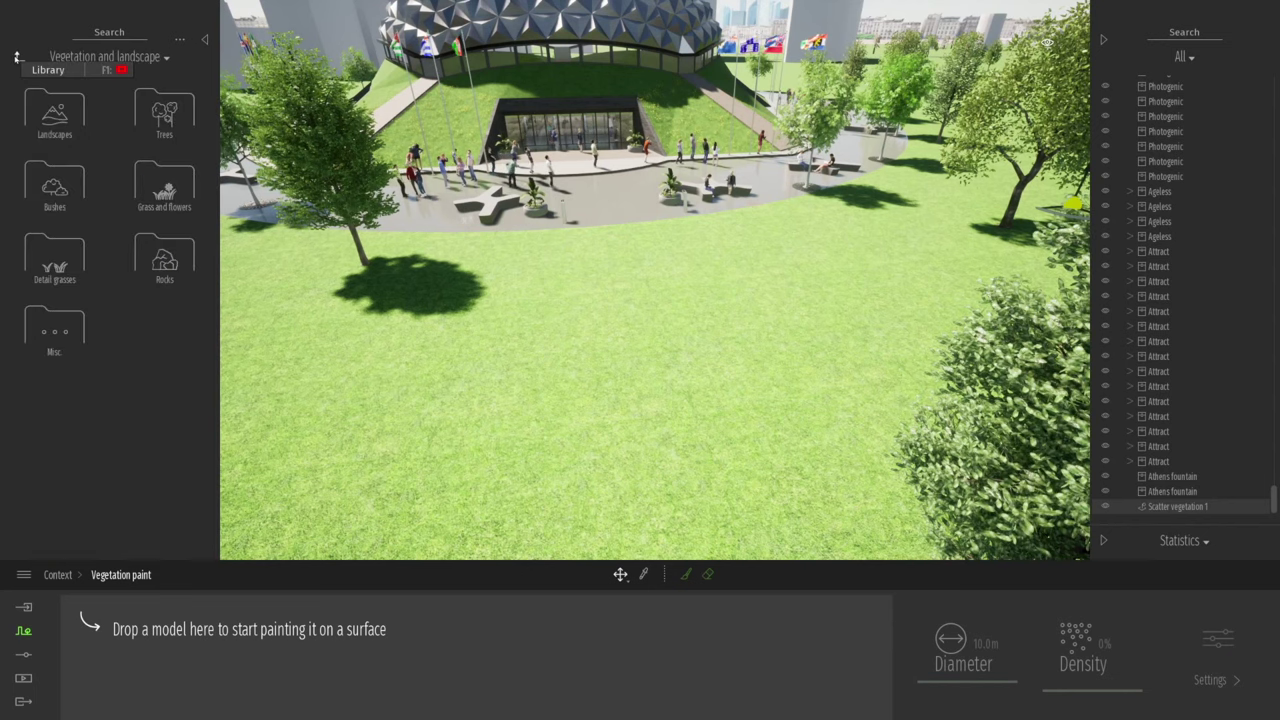
left_click(17, 57)
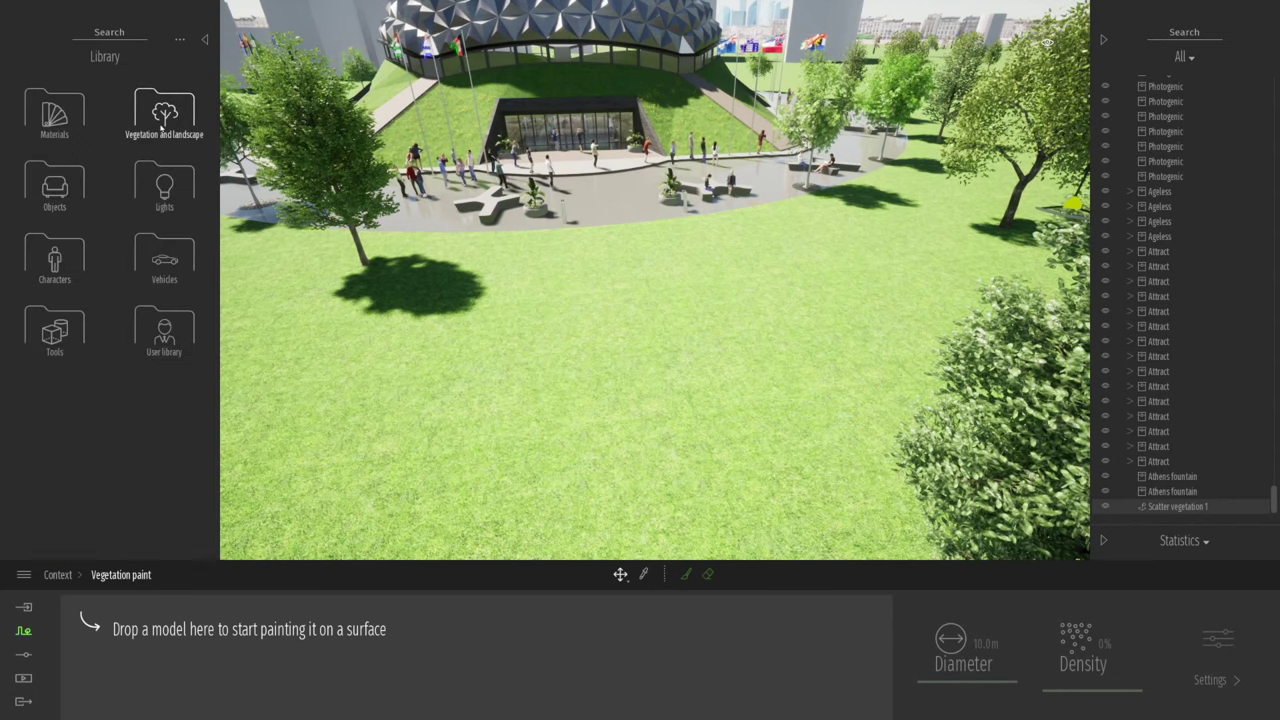
left_click(163, 115)
left_click(165, 185)
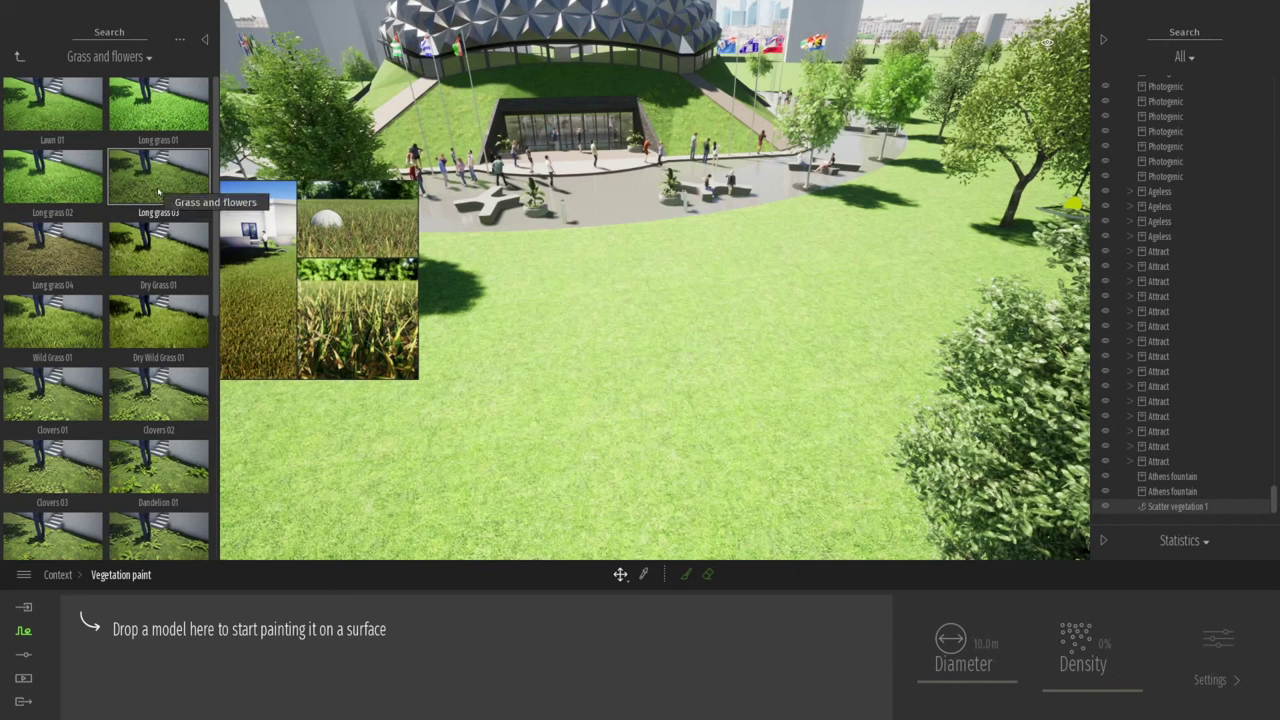
left_click_drag(52, 108, 128, 660)
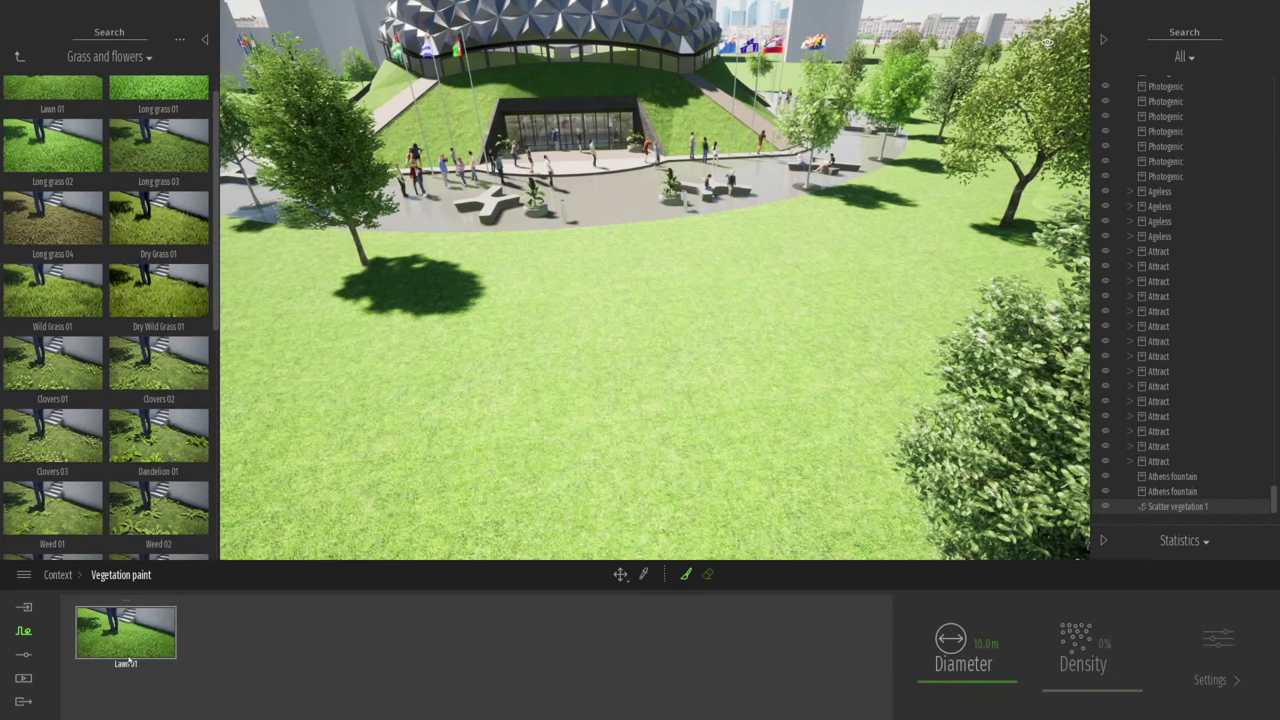
mouse_move(70, 452)
left_mouse_down()
mouse_move(148, 577)
mouse_move(228, 640)
left_mouse_up()
left_click(131, 645)
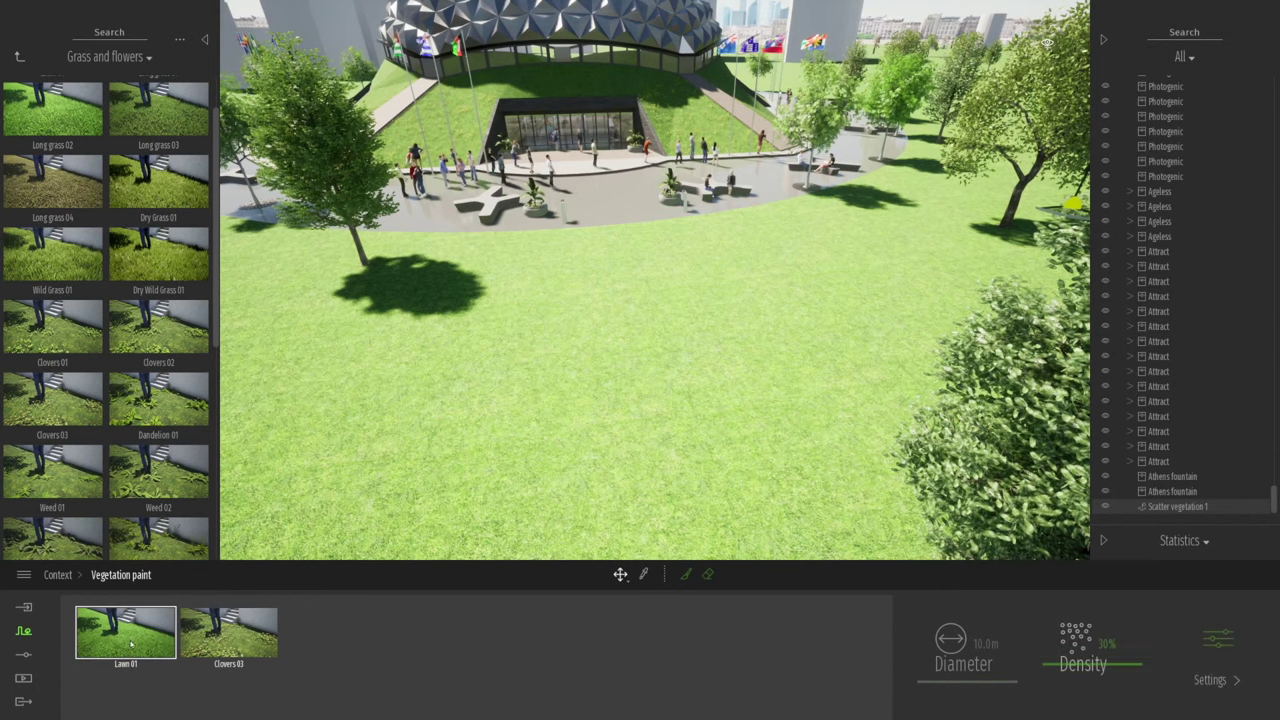
- Paint Lawn 01 and Clovers 03 with a 10 m brush across the open lawn in front of the entrance plaza
left_click(686, 578)
scroll(688, 440, "down", 3)
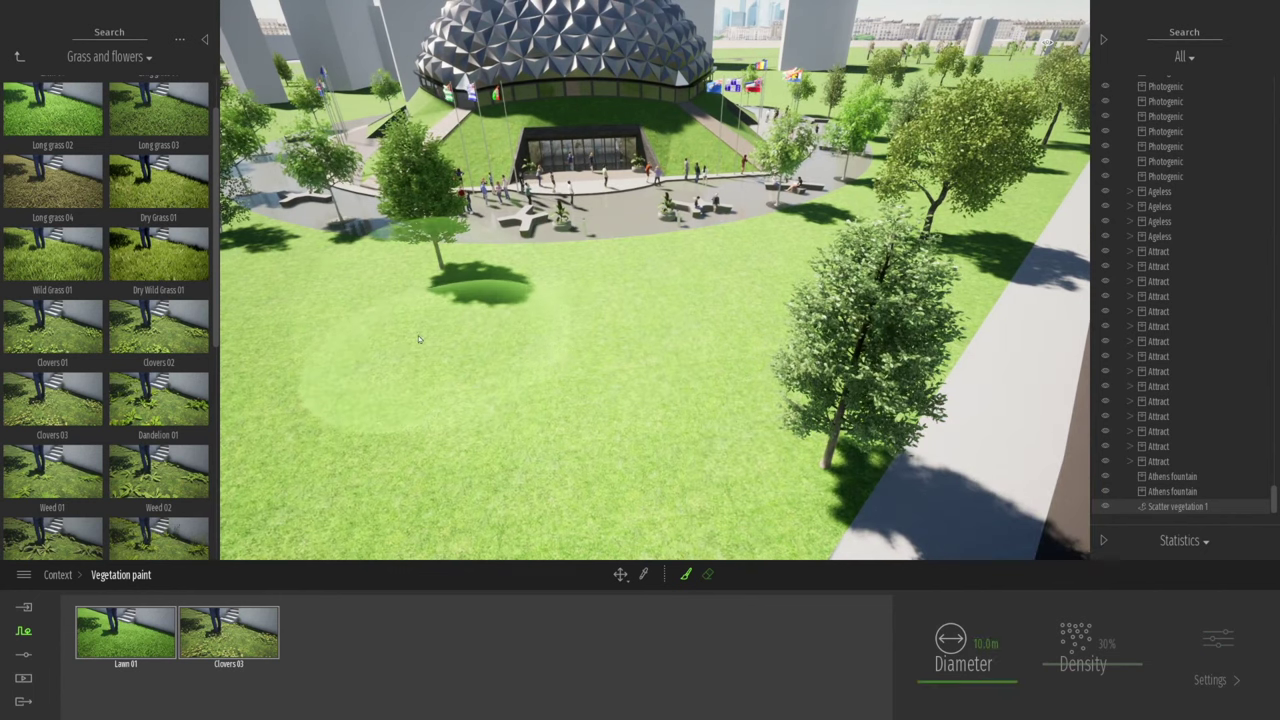
mouse_move(298, 272)
left_mouse_down()
mouse_move(373, 313)
mouse_move(495, 339)
left_mouse_up()
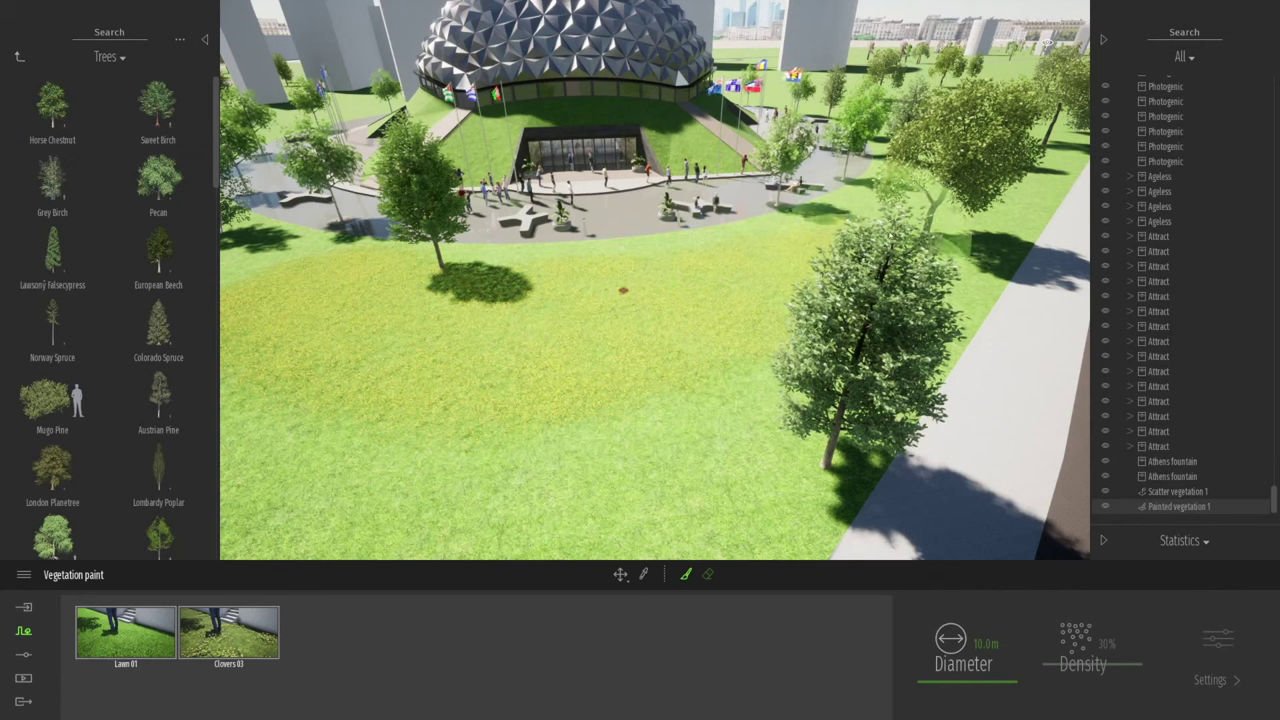
left_click_drag(752, 382, 489, 417)
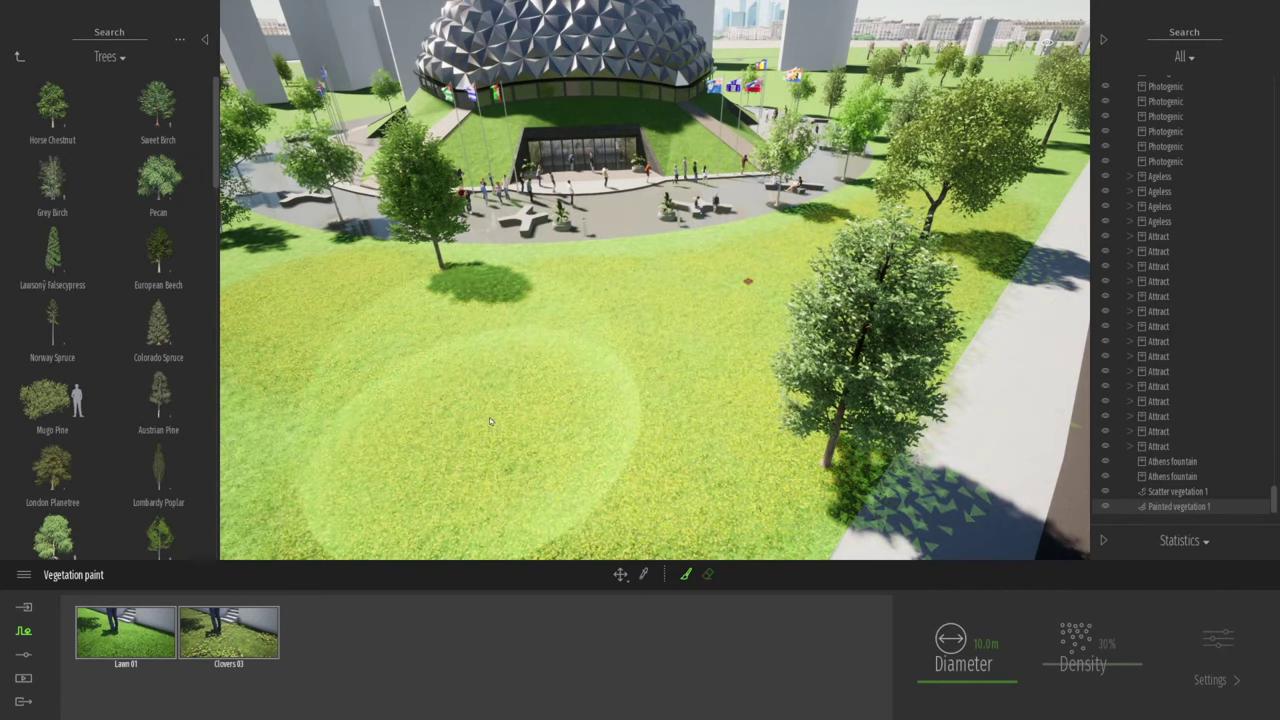
scroll(500, 412, "down", 3)
key("s")
key("a")
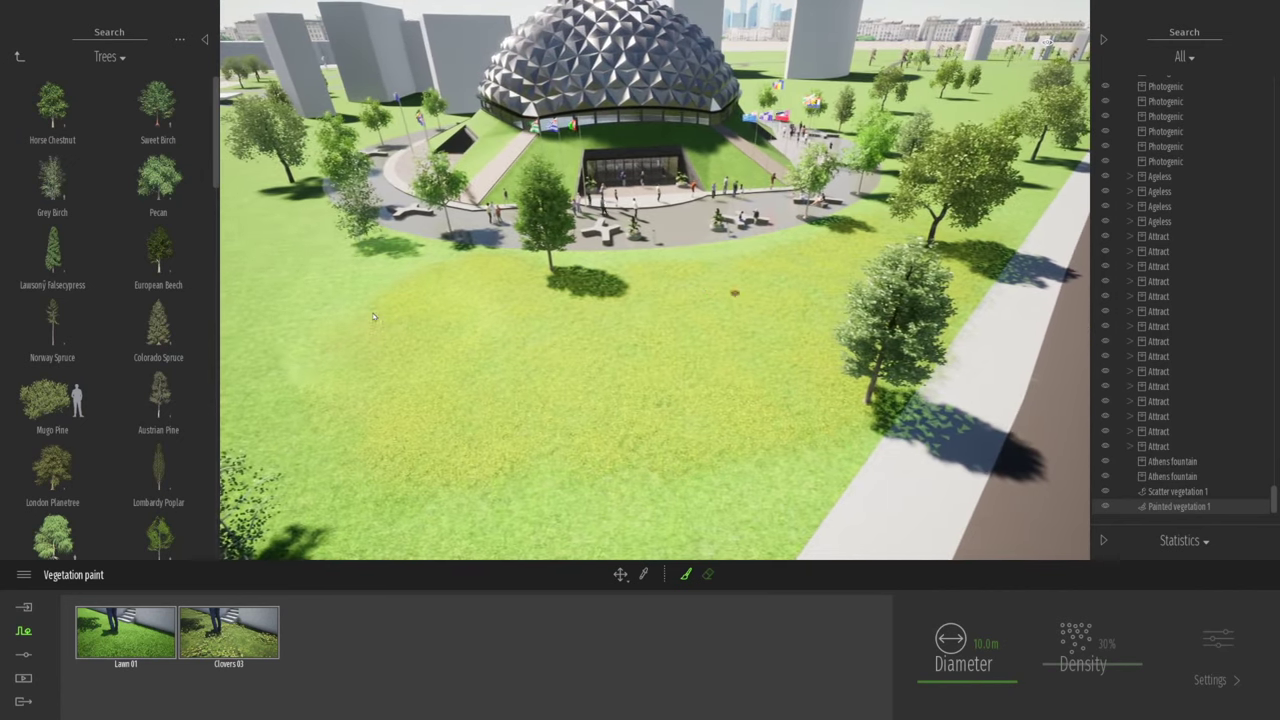
mouse_move(508, 373)
right_mouse_down()
mouse_move(480, 372)
mouse_move(450, 345)
right_mouse_up()
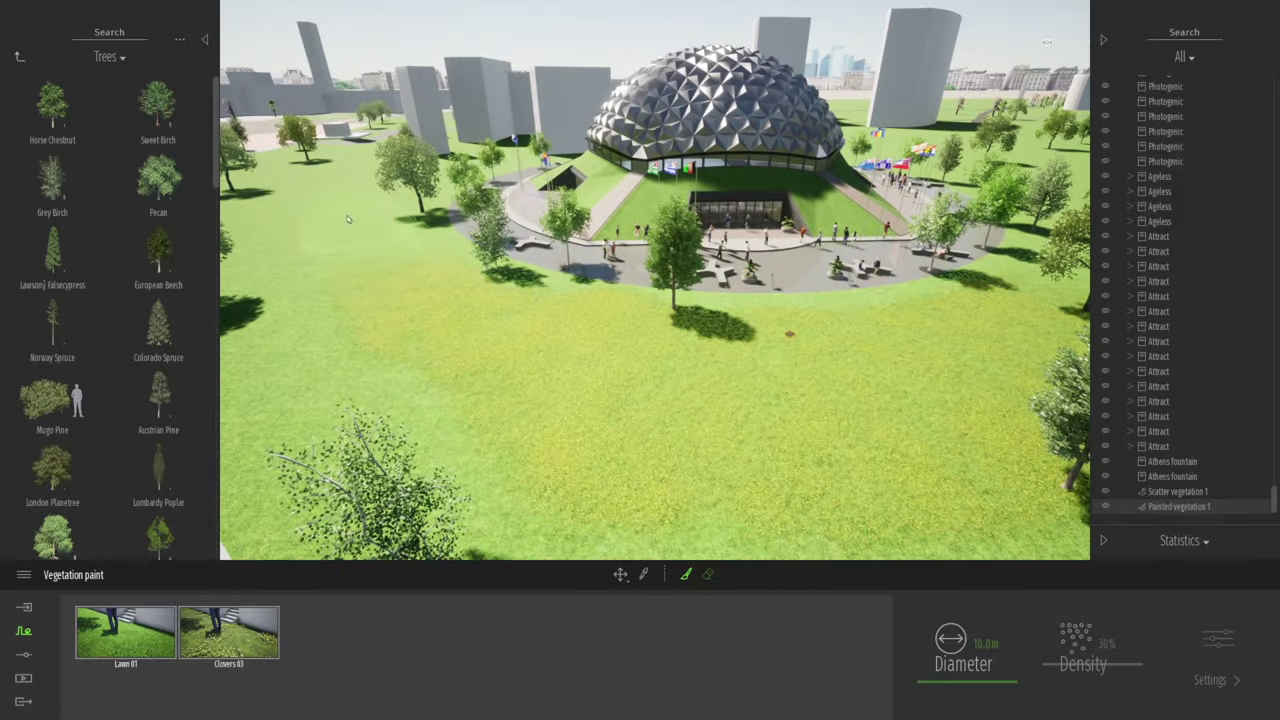
mouse_move(360, 300)
left_mouse_down()
mouse_move(515, 465)
mouse_move(839, 483)
left_mouse_up()
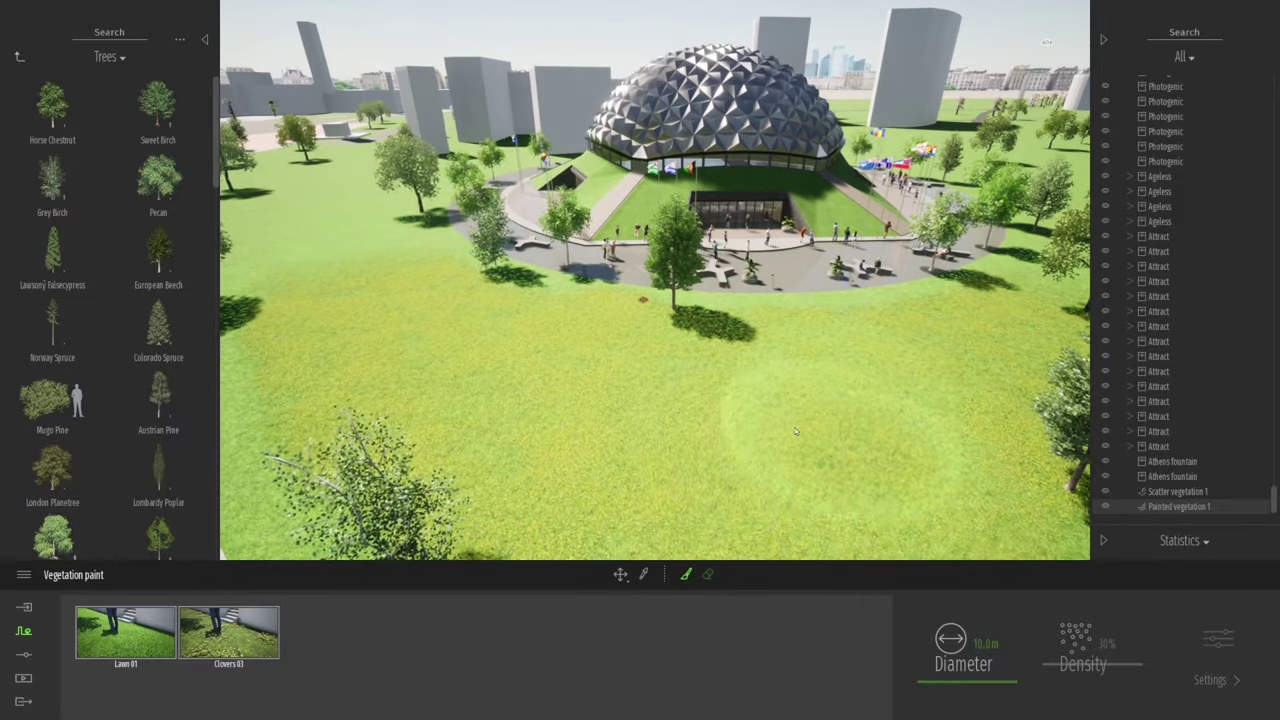
- Lower the density of the painted Clovers 03 and set the Lawn 01 density to 100%
key("w")
key("w")
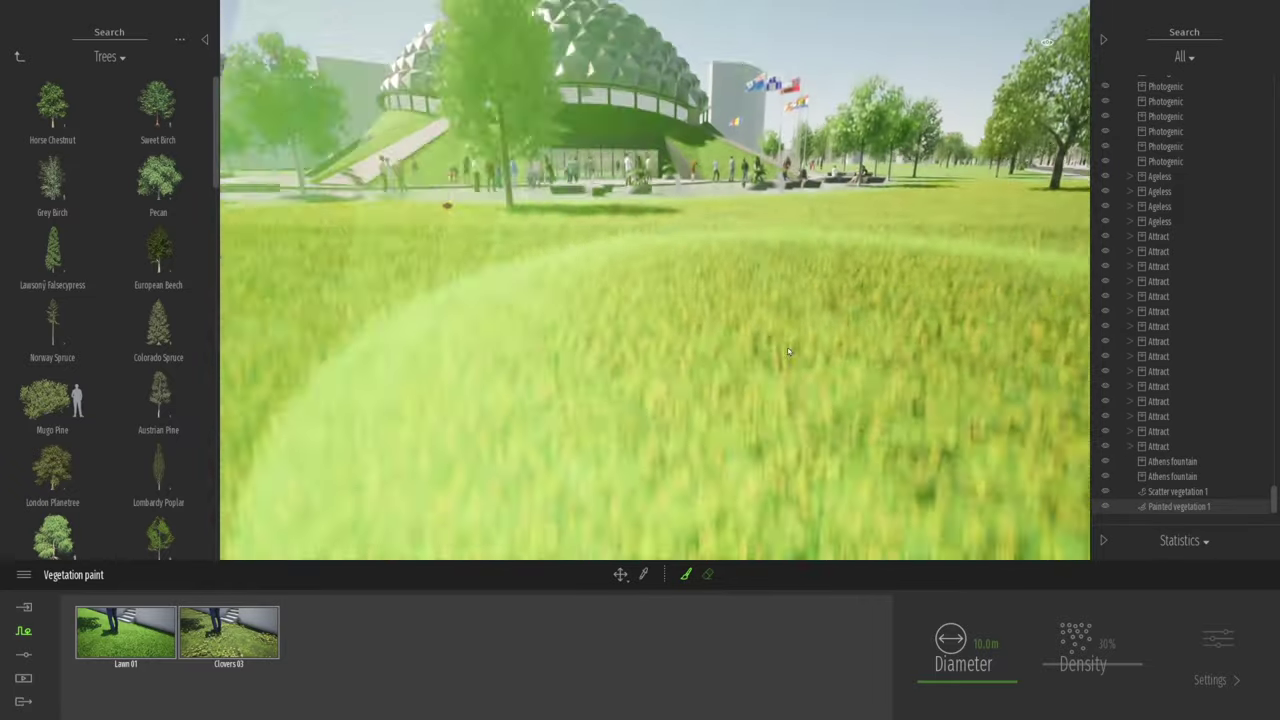
right_click_drag(788, 351, 762, 347)
key("w")
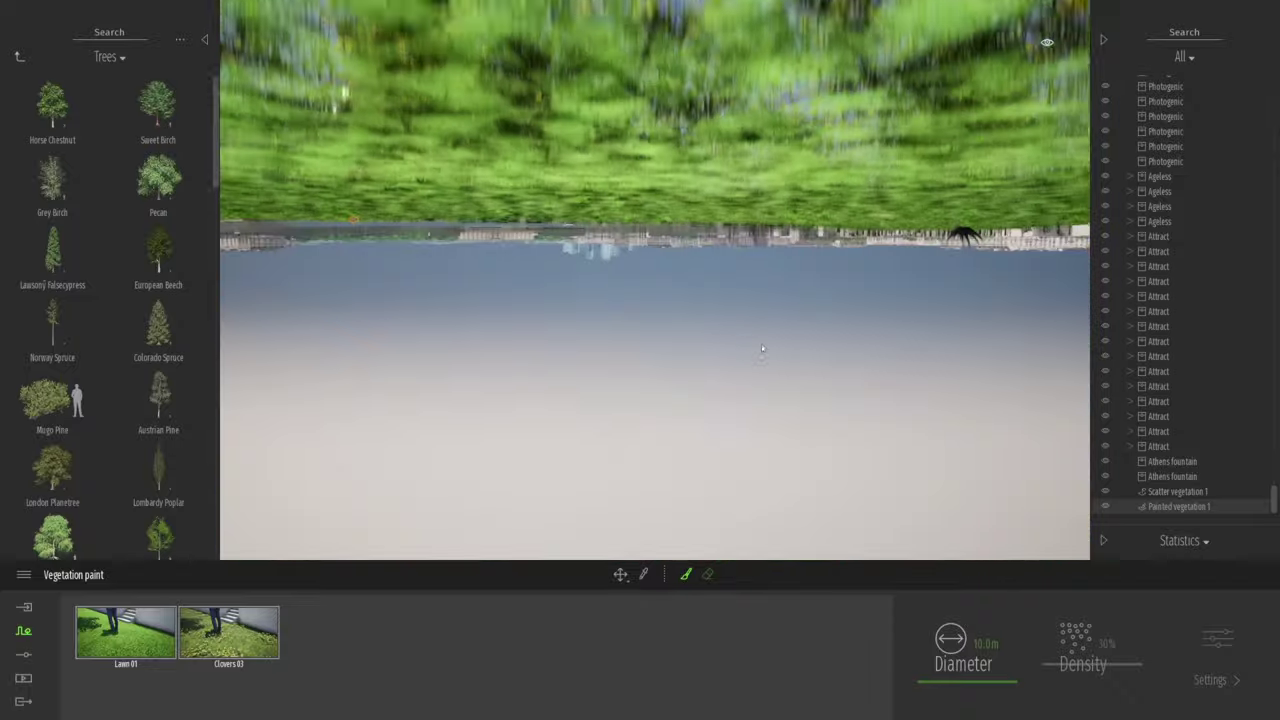
key("q")
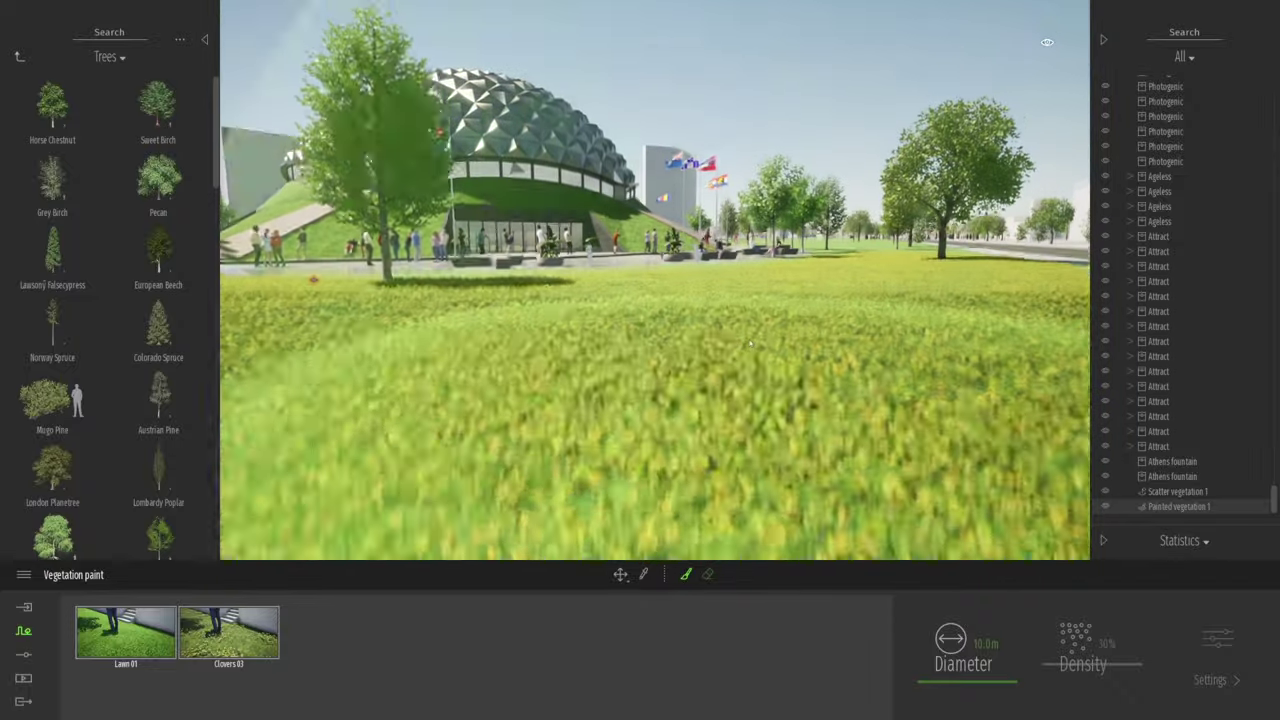
key("d")
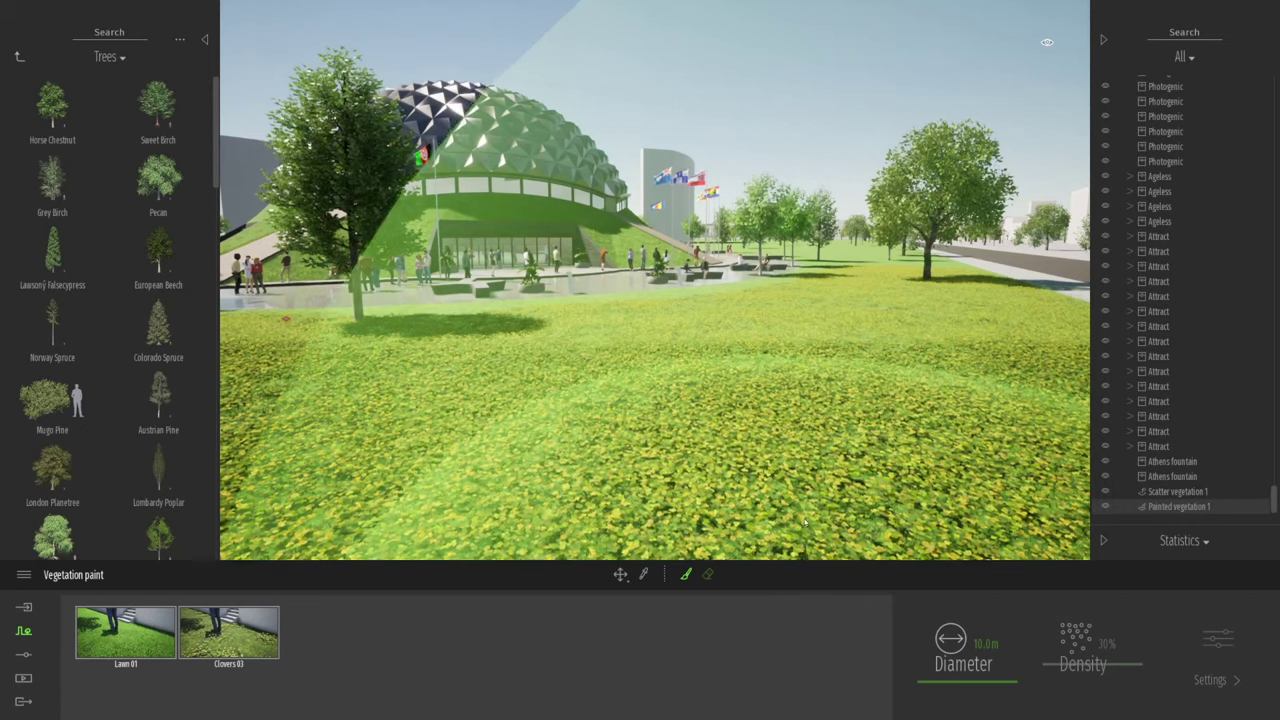
left_click(252, 645)
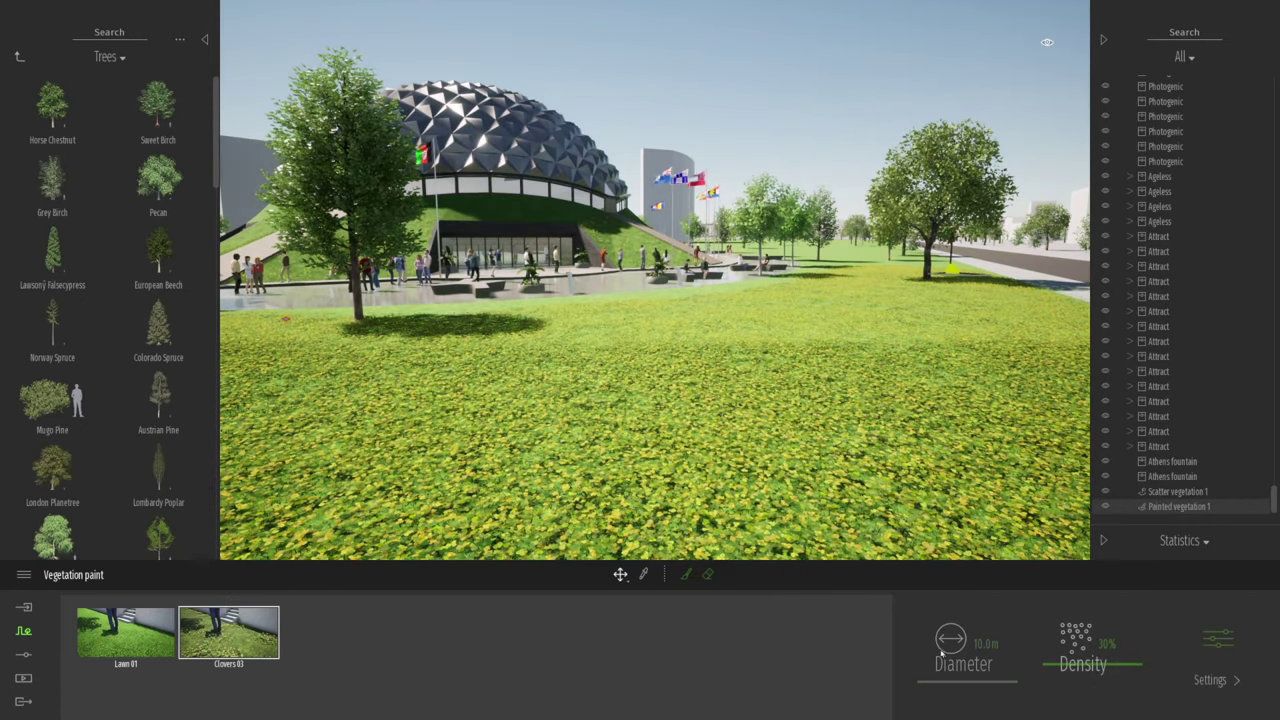
left_click_drag(1051, 673, 1047, 680)
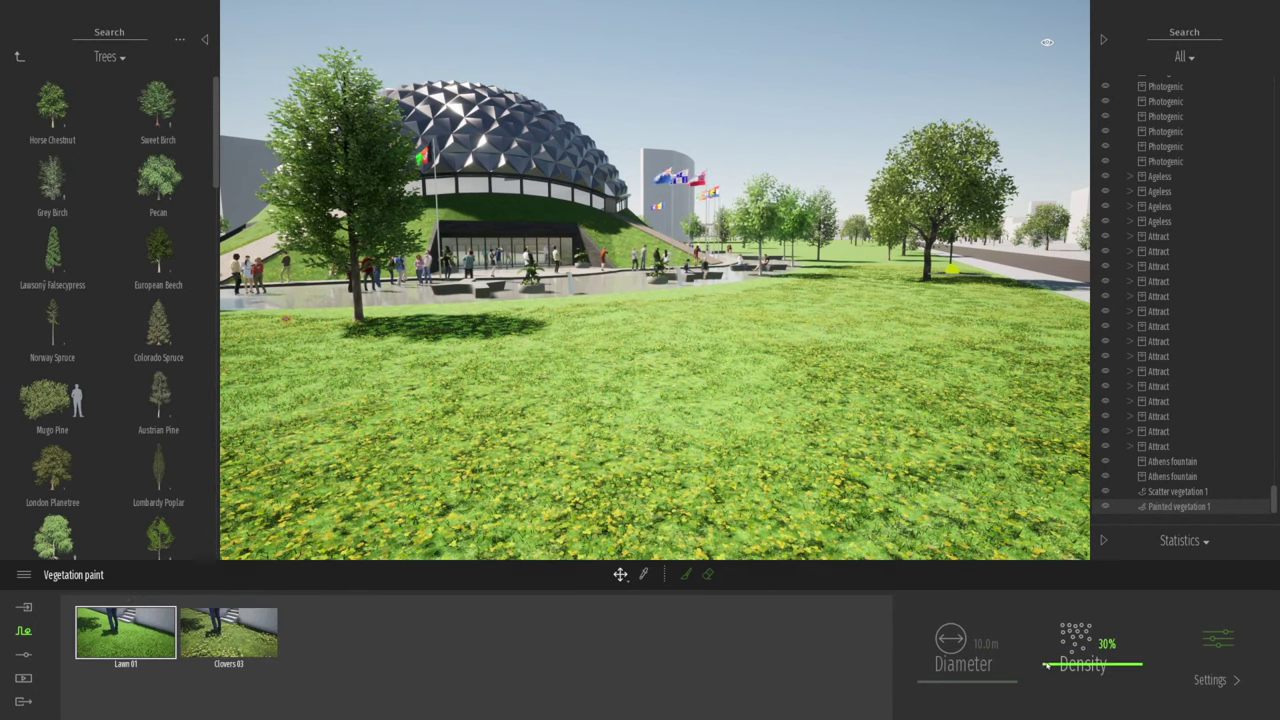
left_click_drag(1046, 632, 1049, 604)
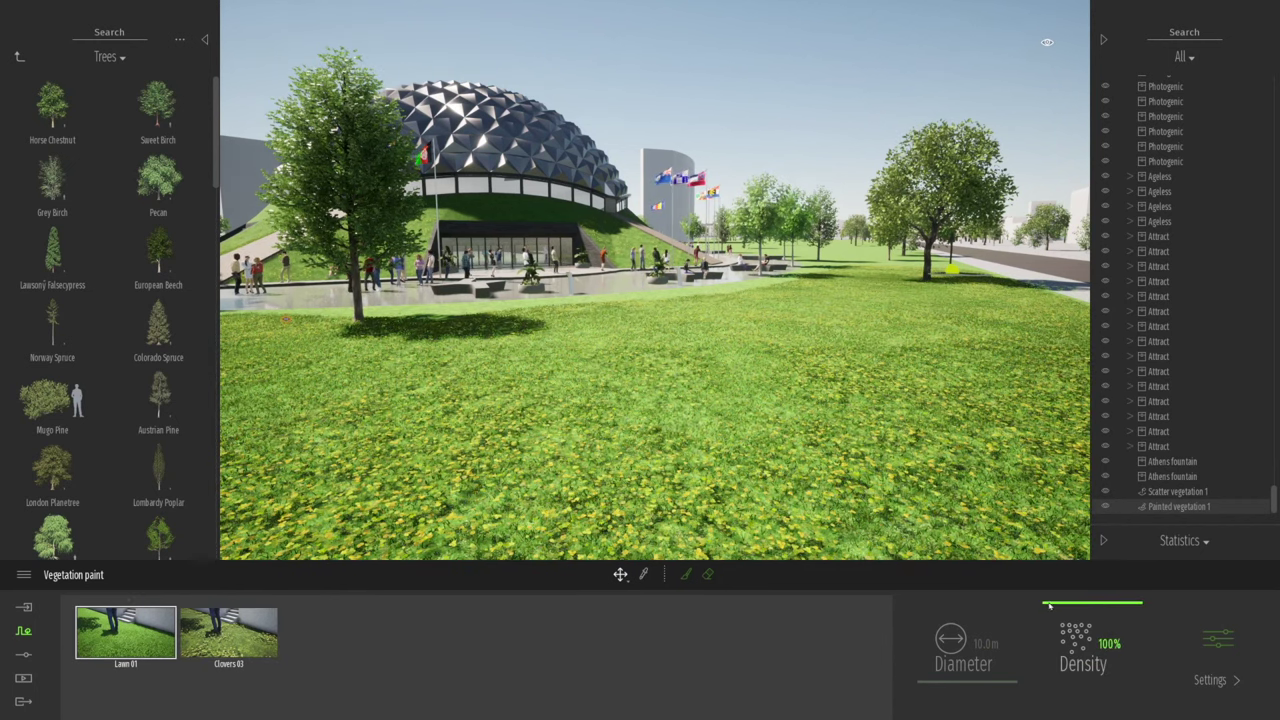
- Paint Lawn 01 and Clovers 03 with the 10 m brush along the grass strip between the plaza and the road
key("w")
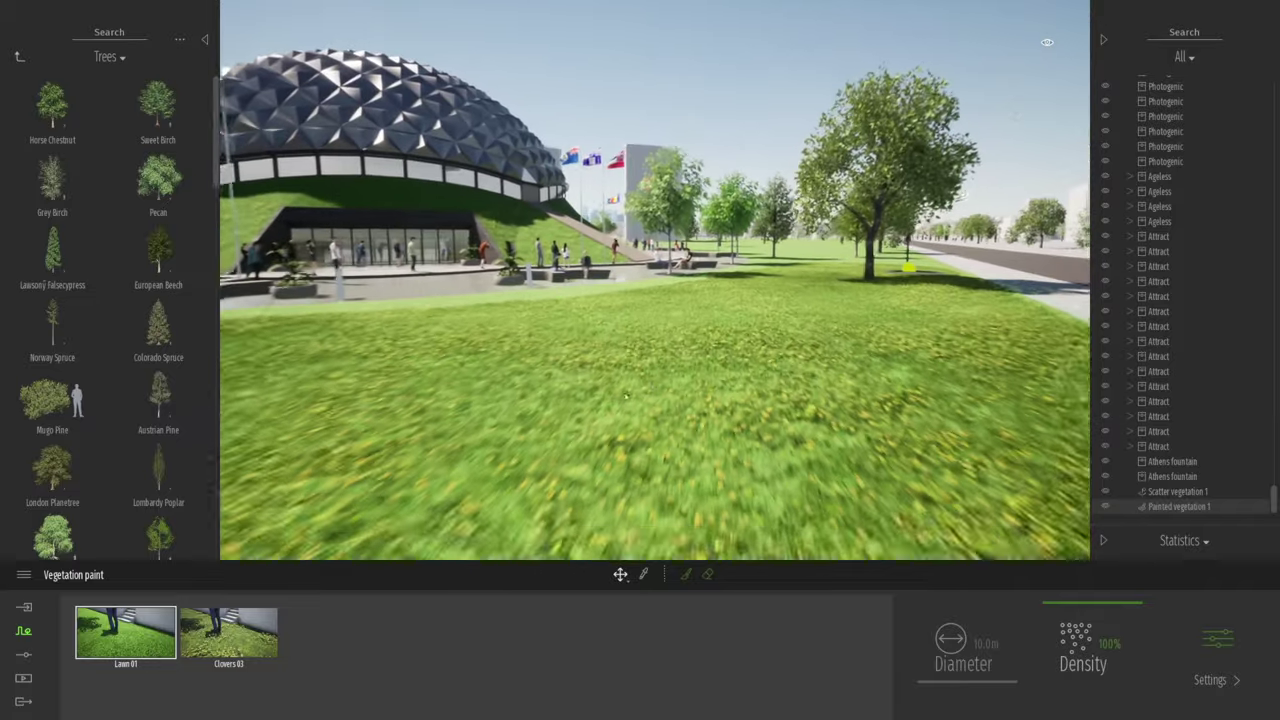
right_click_drag(595, 453, 535, 453)
right_click_drag(675, 368, 998, 275)
key("e")
key("w")
key("d")
key("w")
key("d")
key("e")
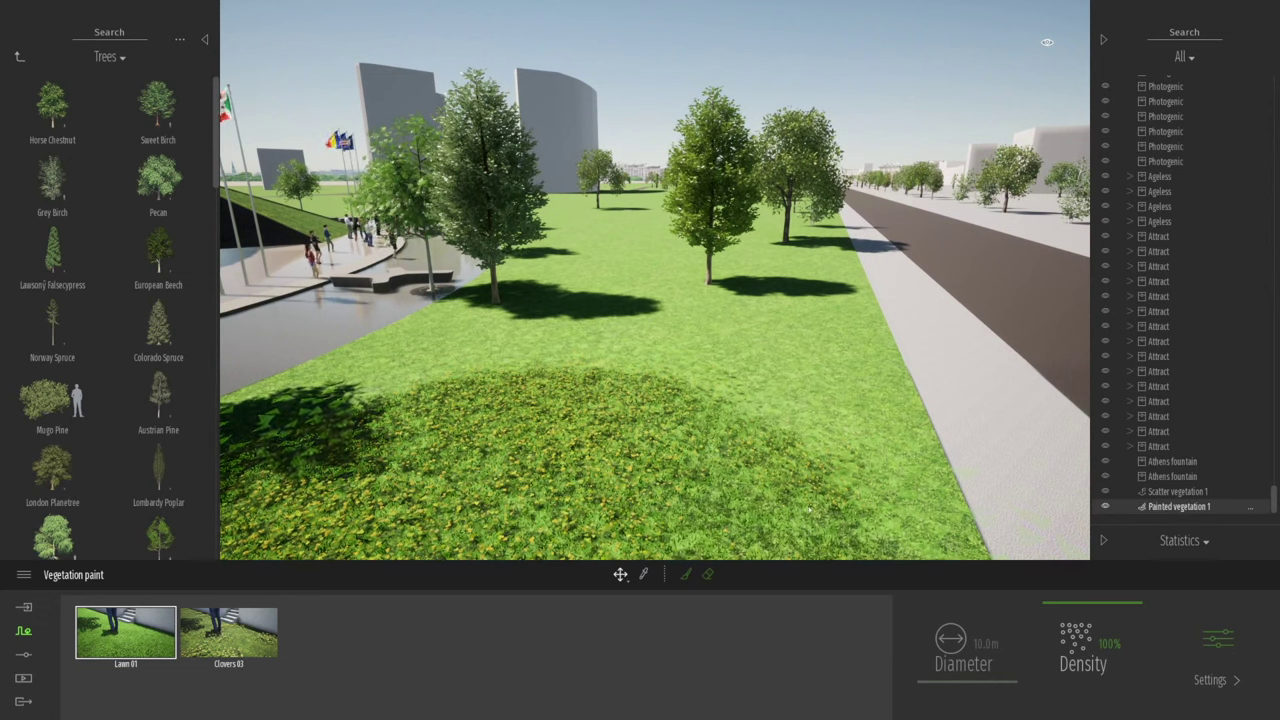
left_click(687, 576)
left_click(587, 390)
mouse_move(660, 292)
left_mouse_down()
mouse_move(692, 362)
mouse_move(657, 236)
left_mouse_up()
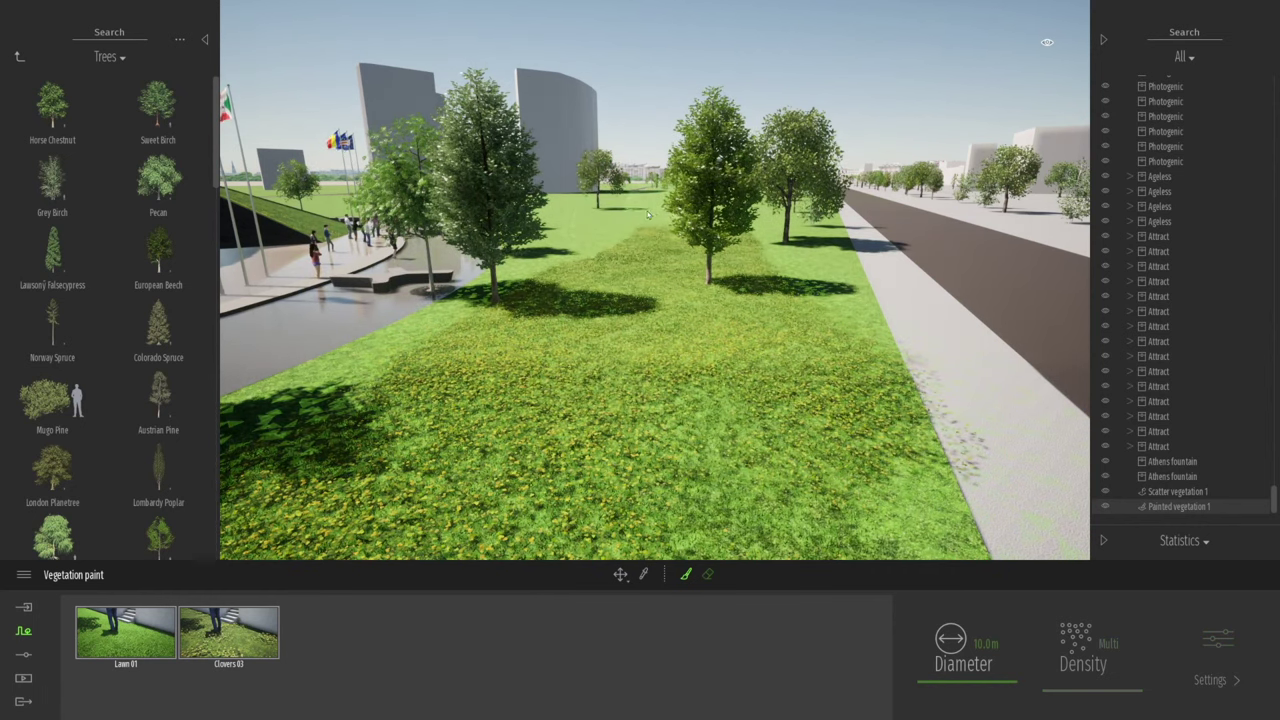
- Extend the Lawn 01 and Clovers 03 painting with the 10 m brush over the lawn between the plaza's edge and the road
key("e")
right_click_drag(630, 241, 630, 253)
key("w")
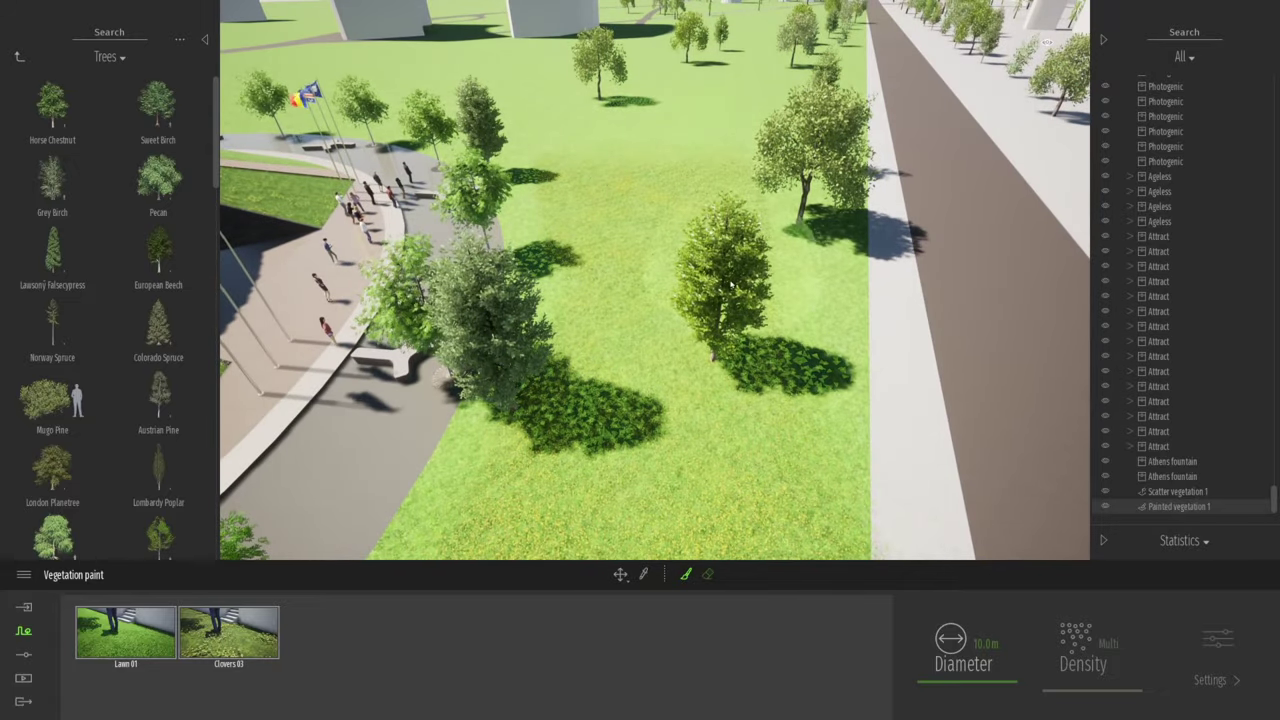
right_click_drag(634, 128, 632, 143)
key("d")
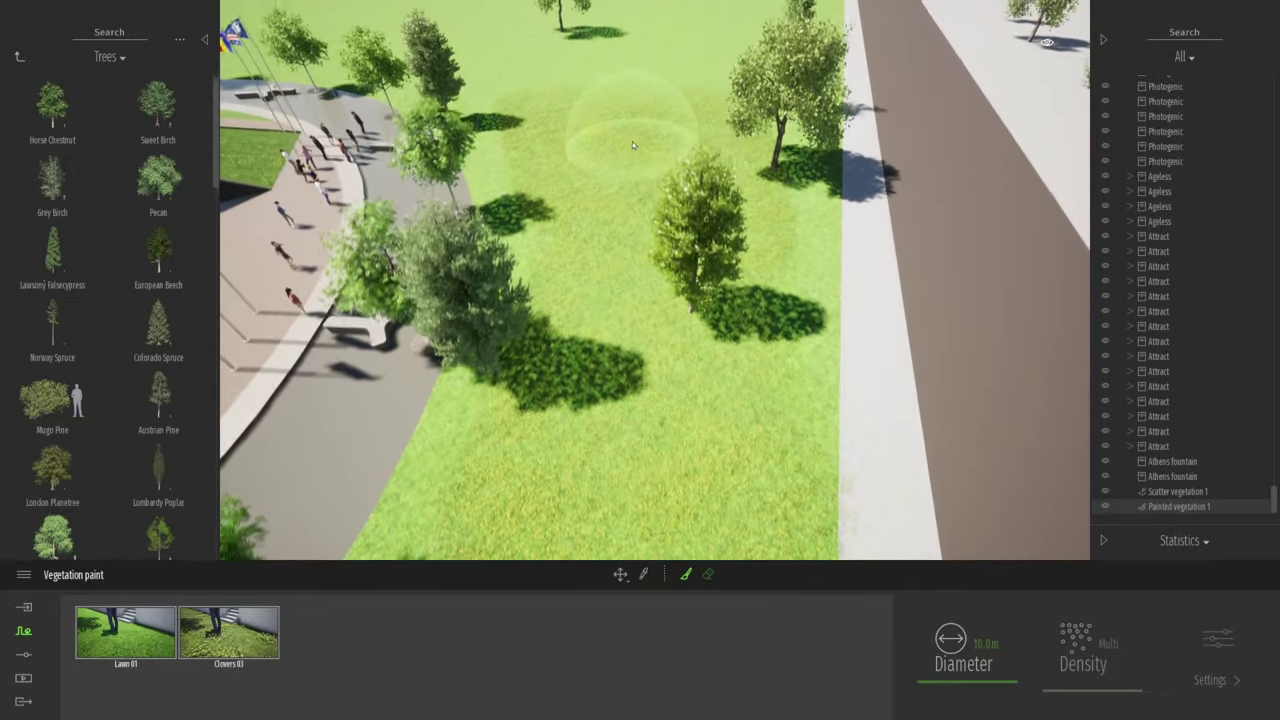
key("w")
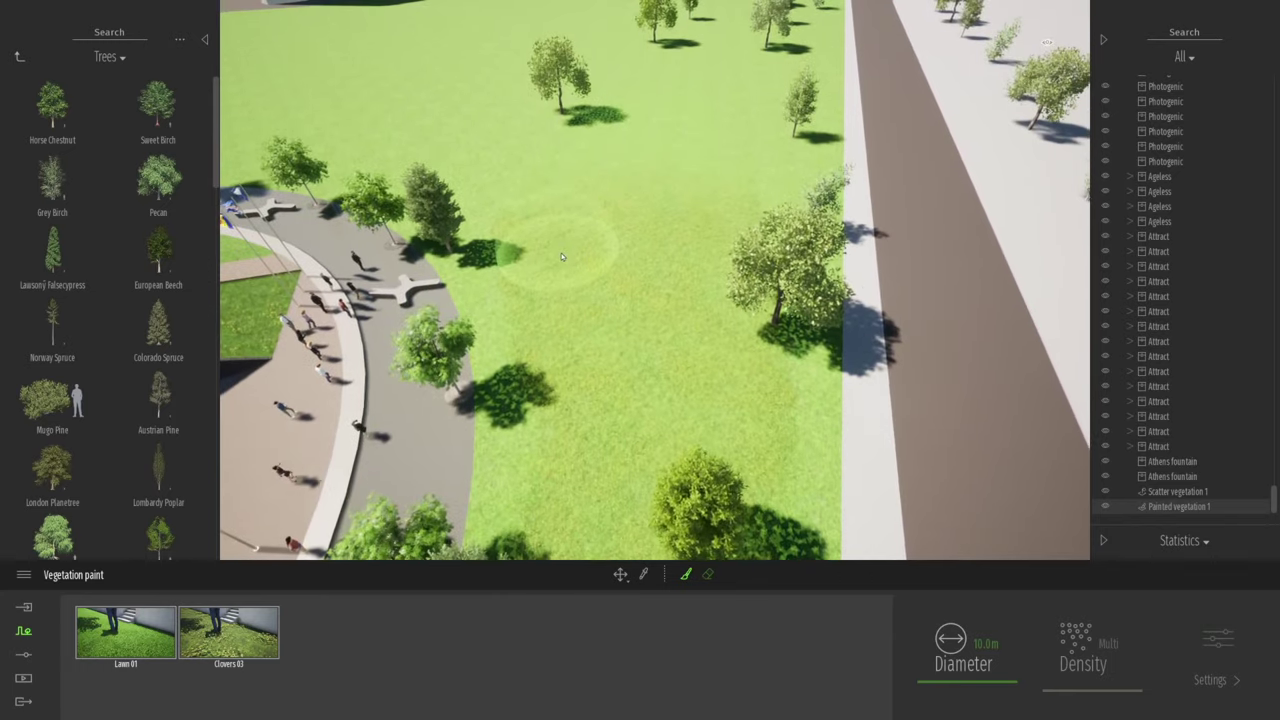
key("a")
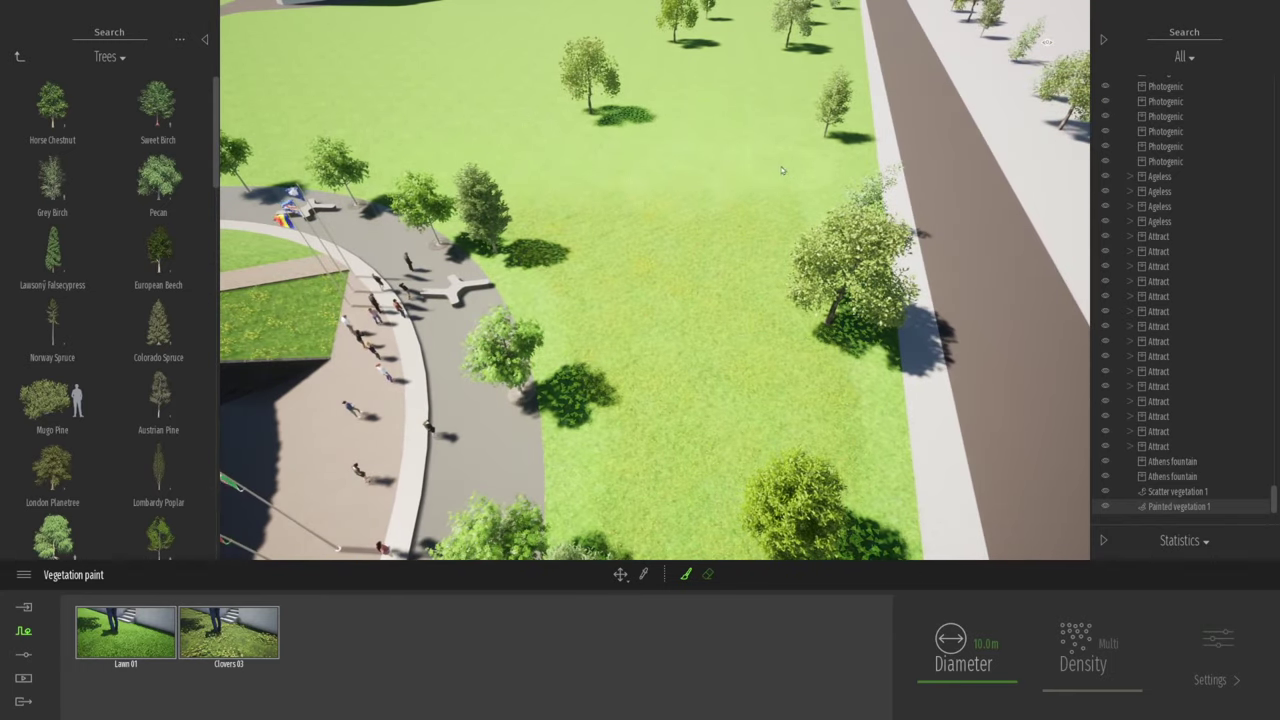
key("w")
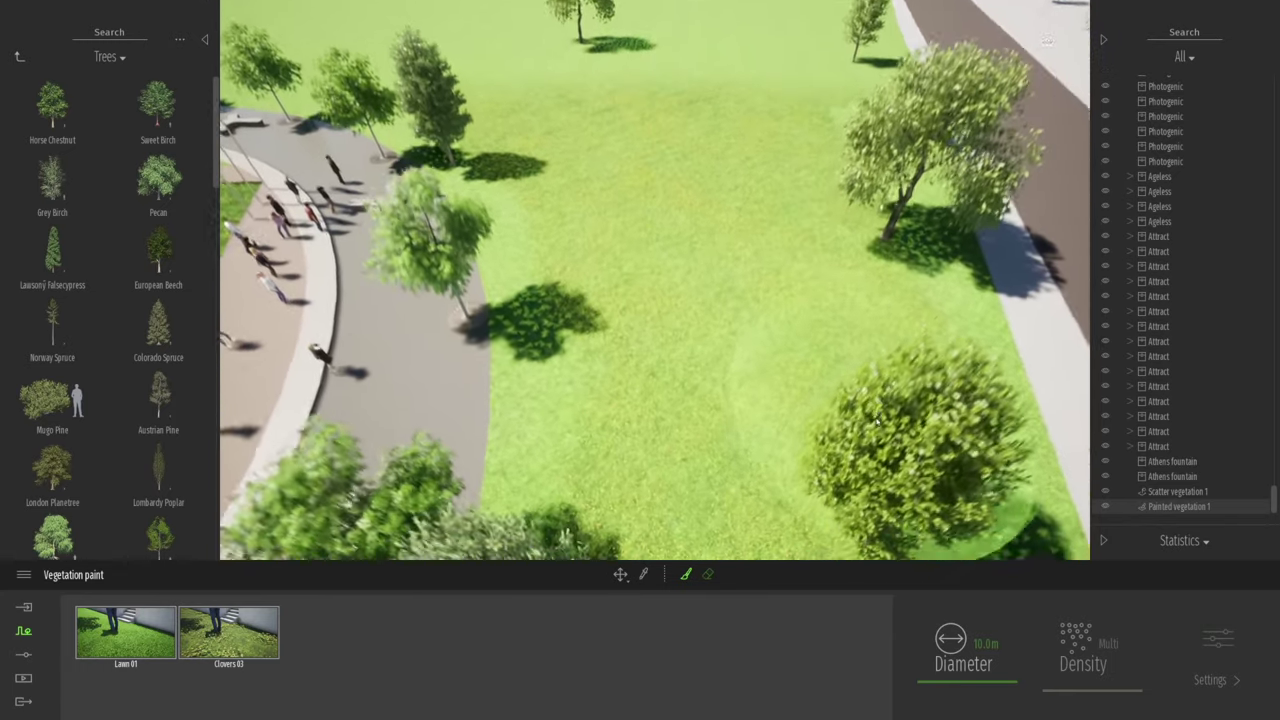
key("s")
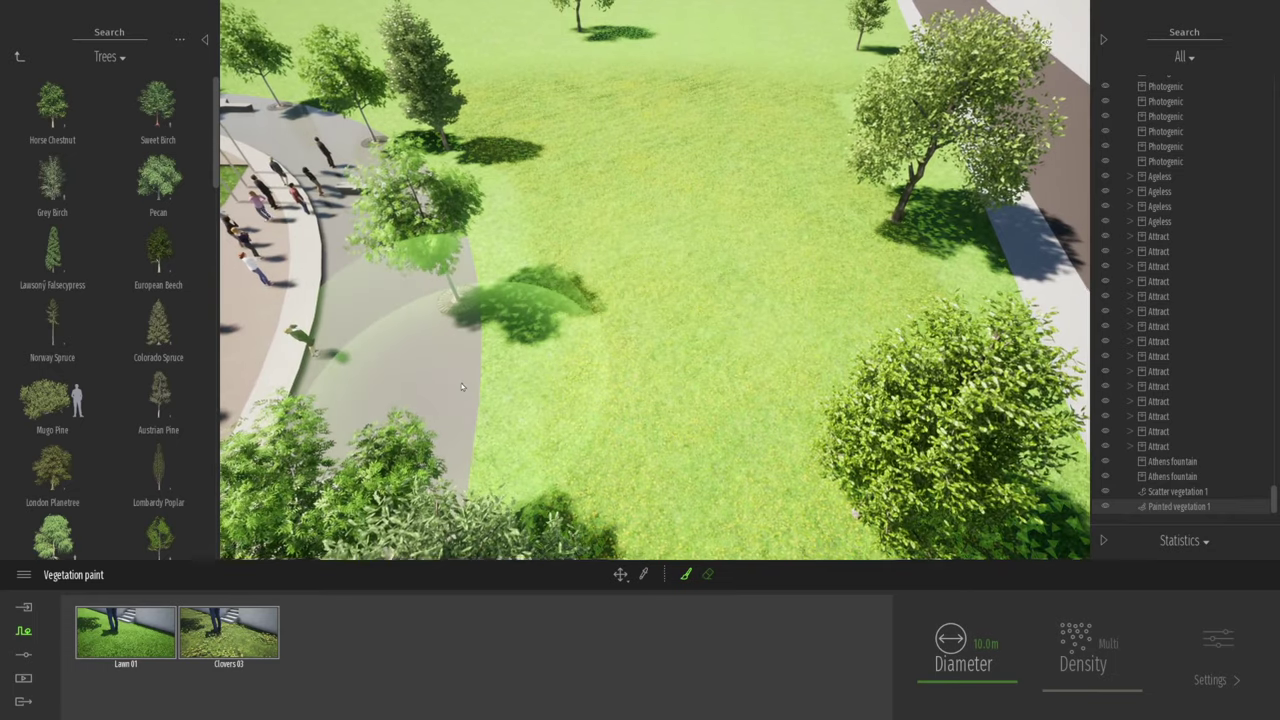
mouse_move(372, 455)
right_mouse_down()
mouse_move(515, 432)
mouse_move(560, 440)
right_mouse_up()
right_click_drag(700, 455, 700, 380)
key("w")
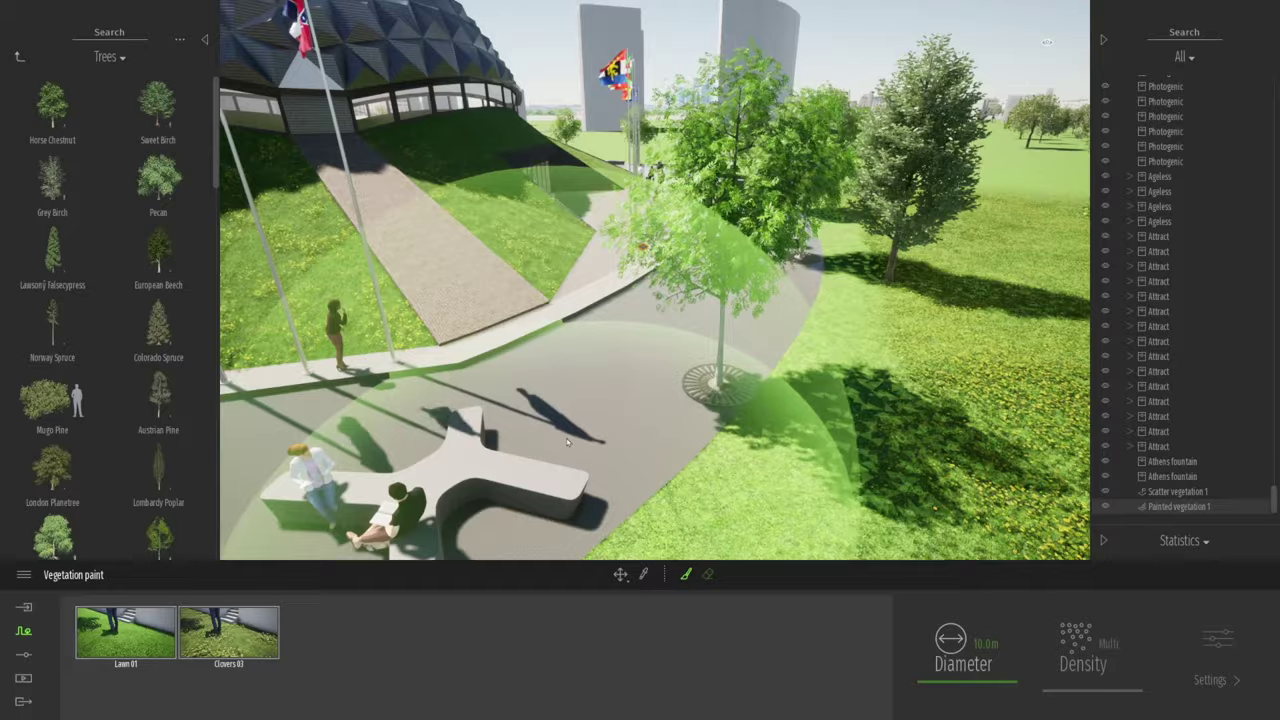
key("q")
key("s")
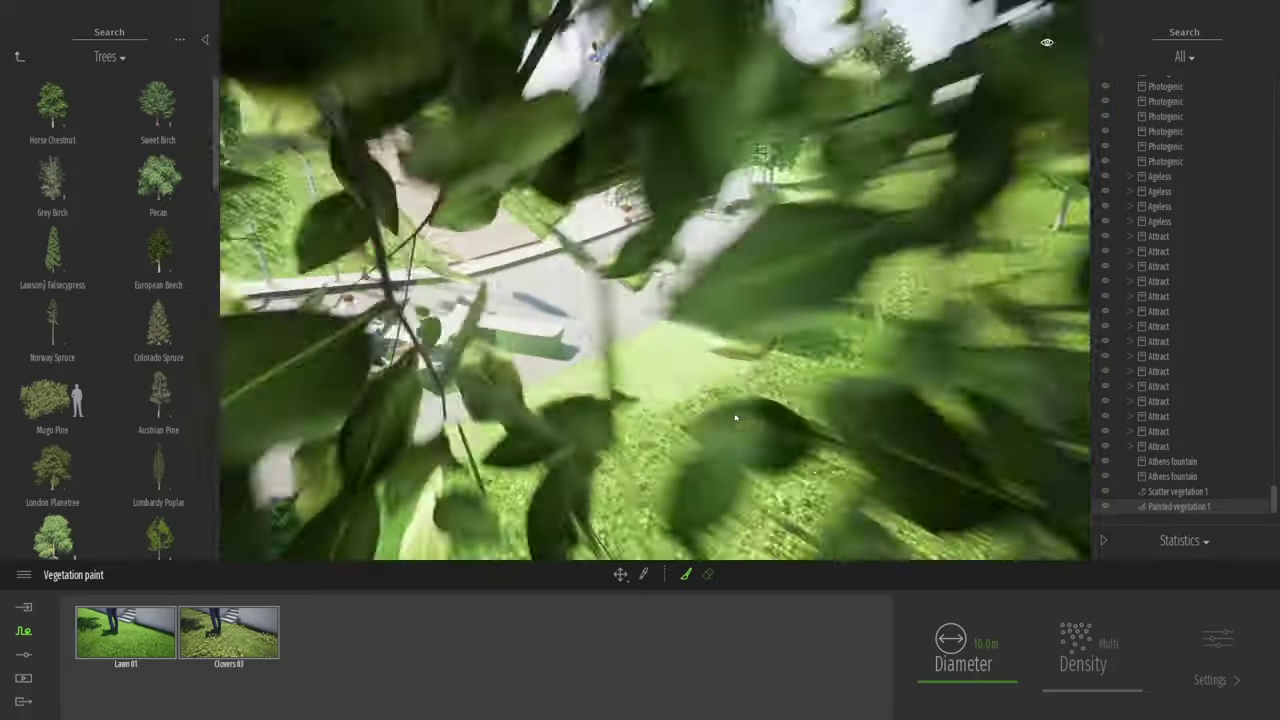
key("a")
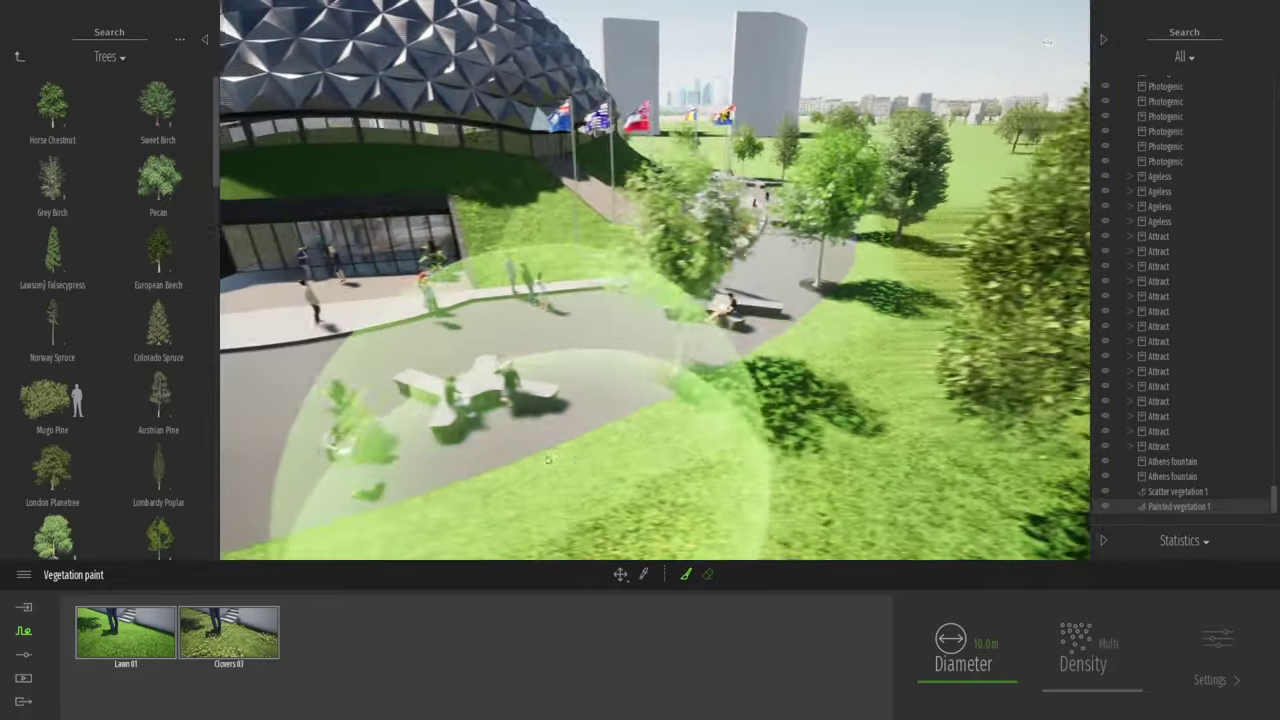
mouse_move(548, 459)
right_mouse_down()
mouse_move(475, 450)
mouse_move(436, 403)
right_mouse_up()
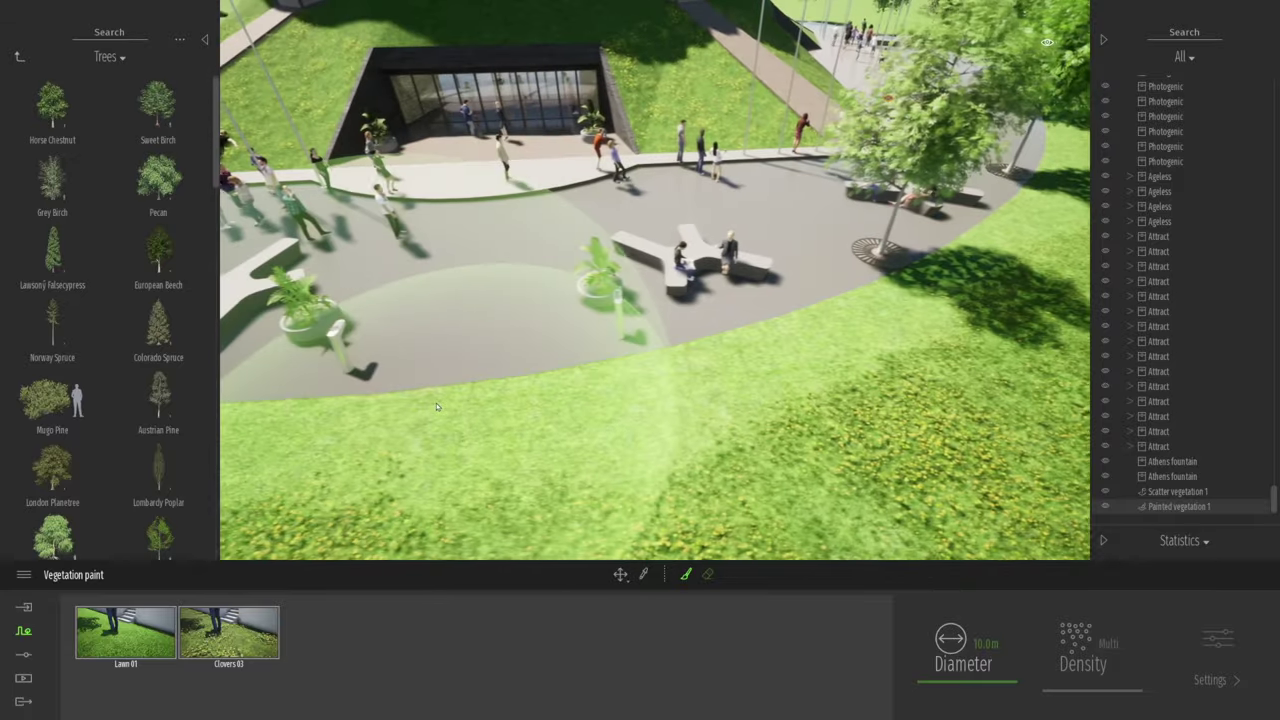
key("s")
key("q")
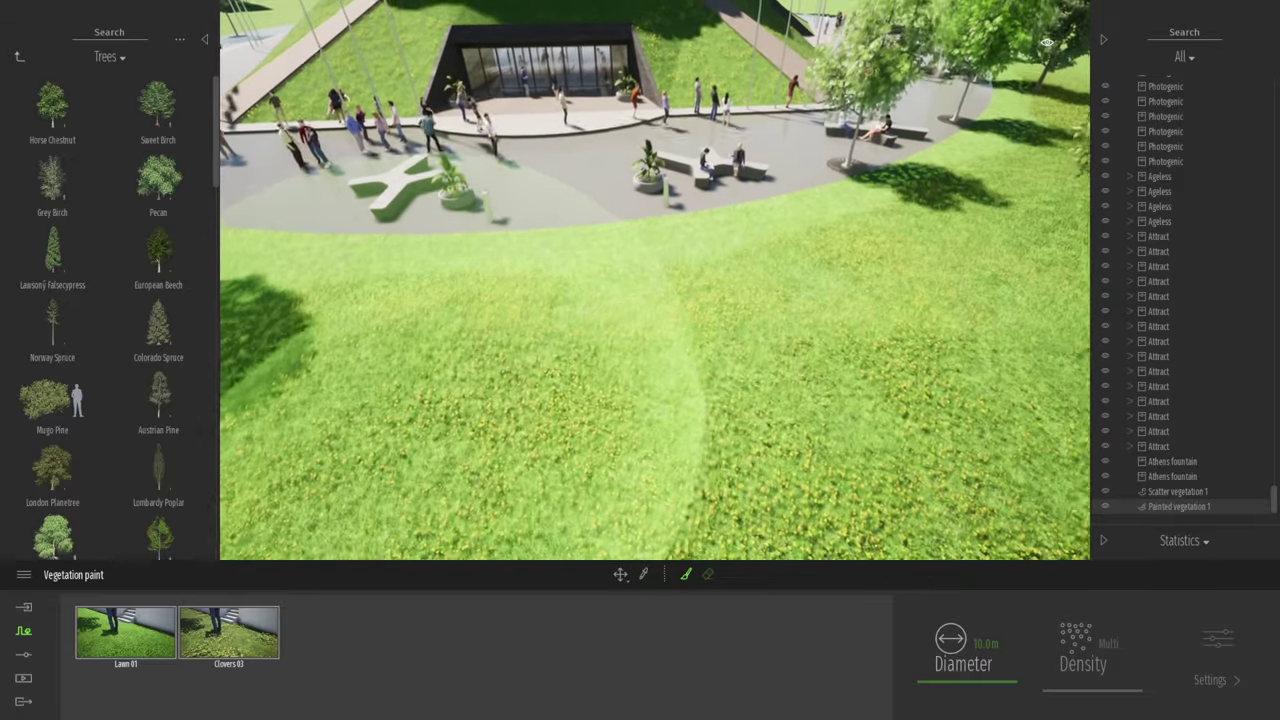
- Erase a straight path through the painted vegetation from the entrance plaza to the sidewalk, using a 5 m eraser diameter
left_click(707, 575)
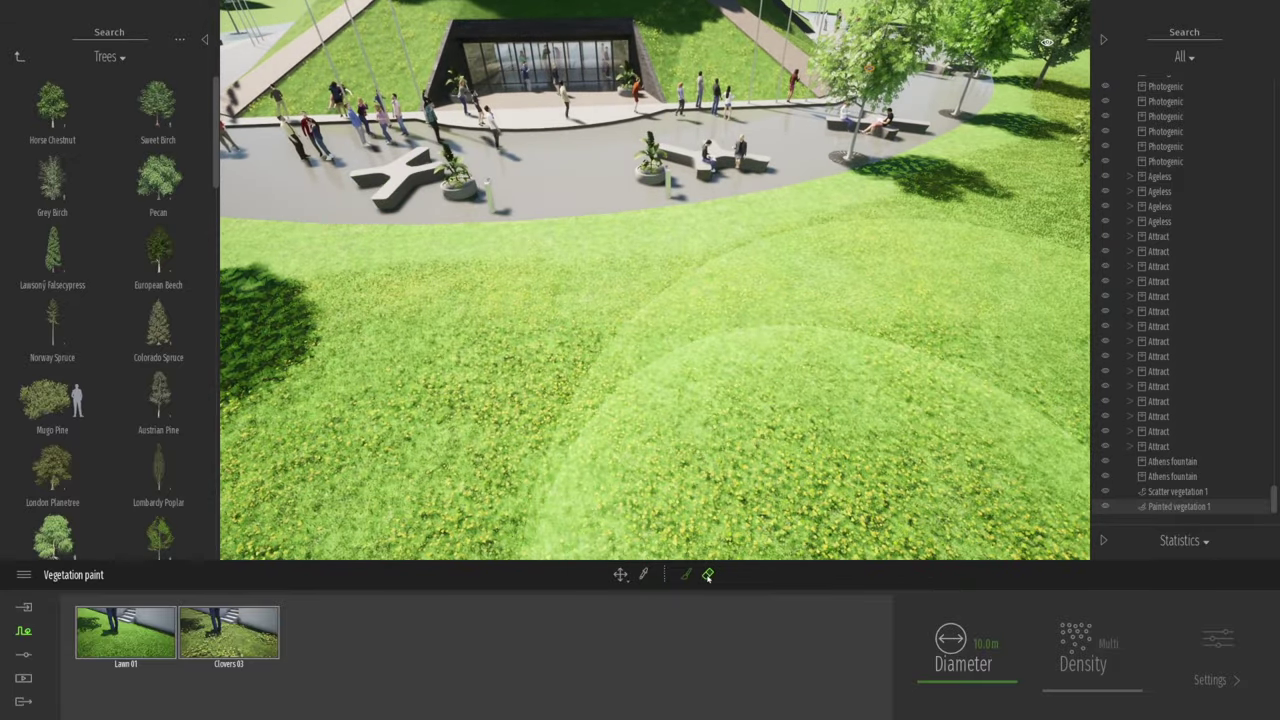
key("s")
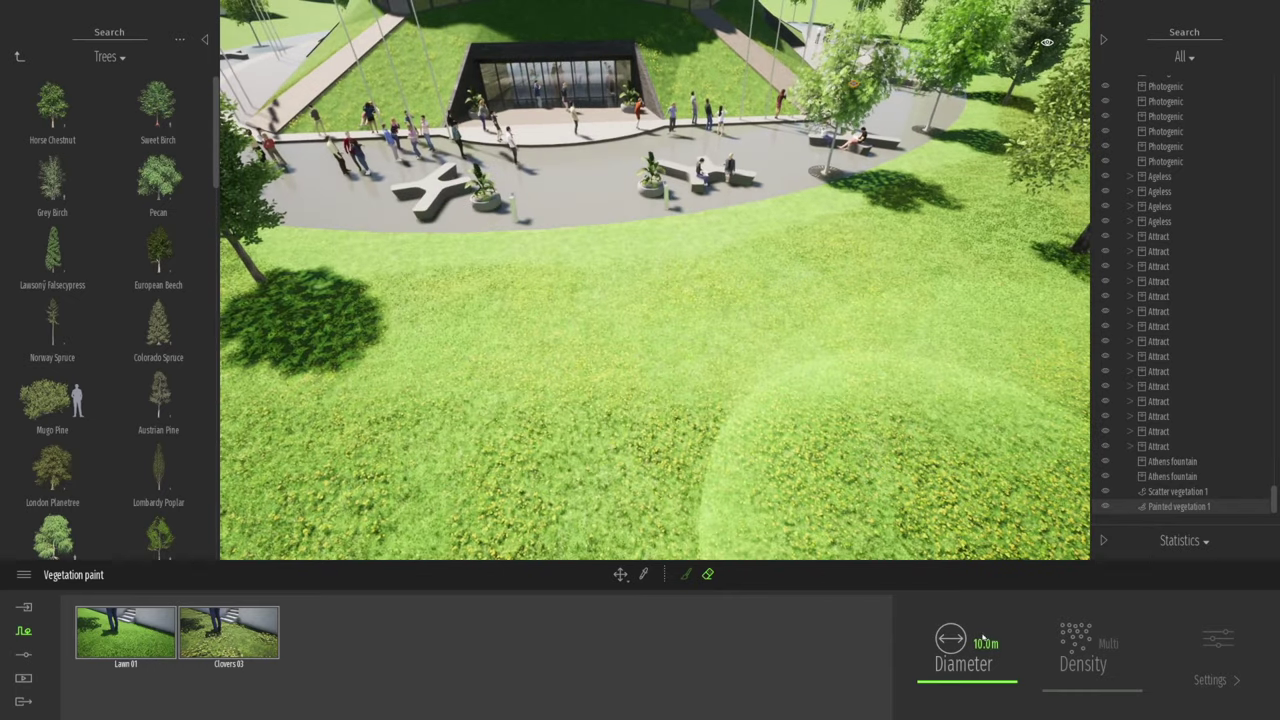
key("Return")
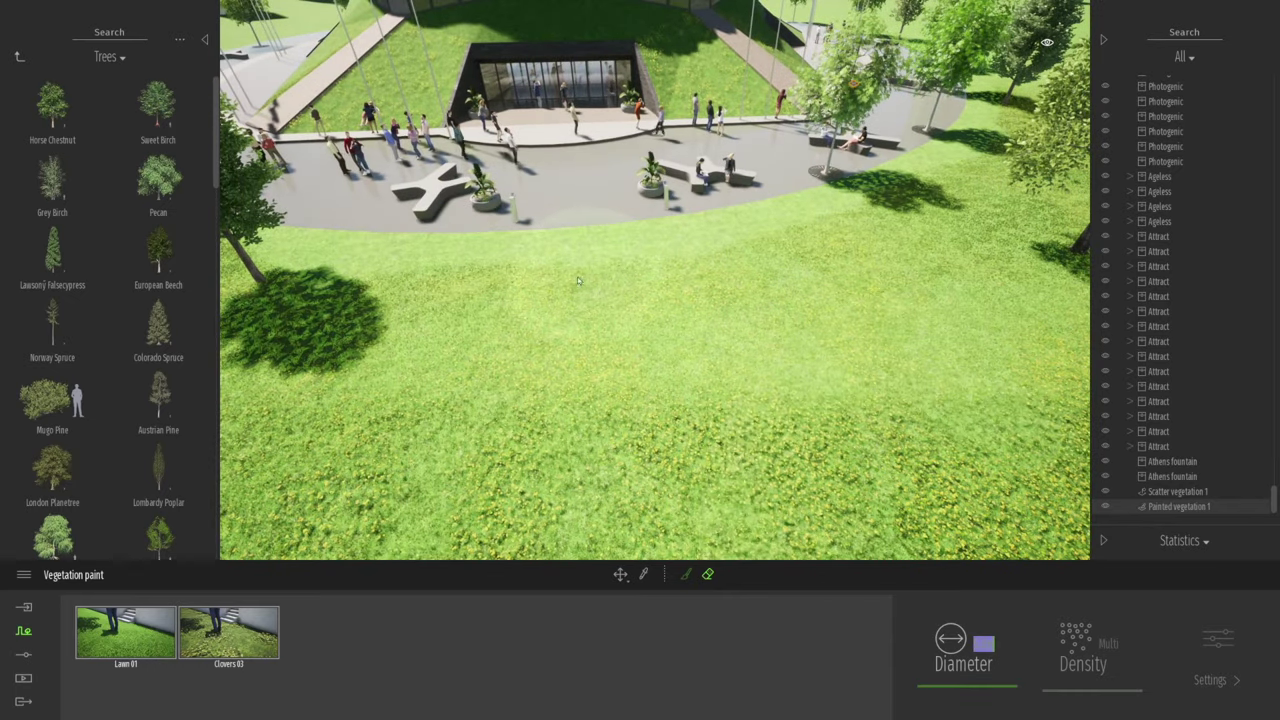
scroll(568, 236, "down", 5)
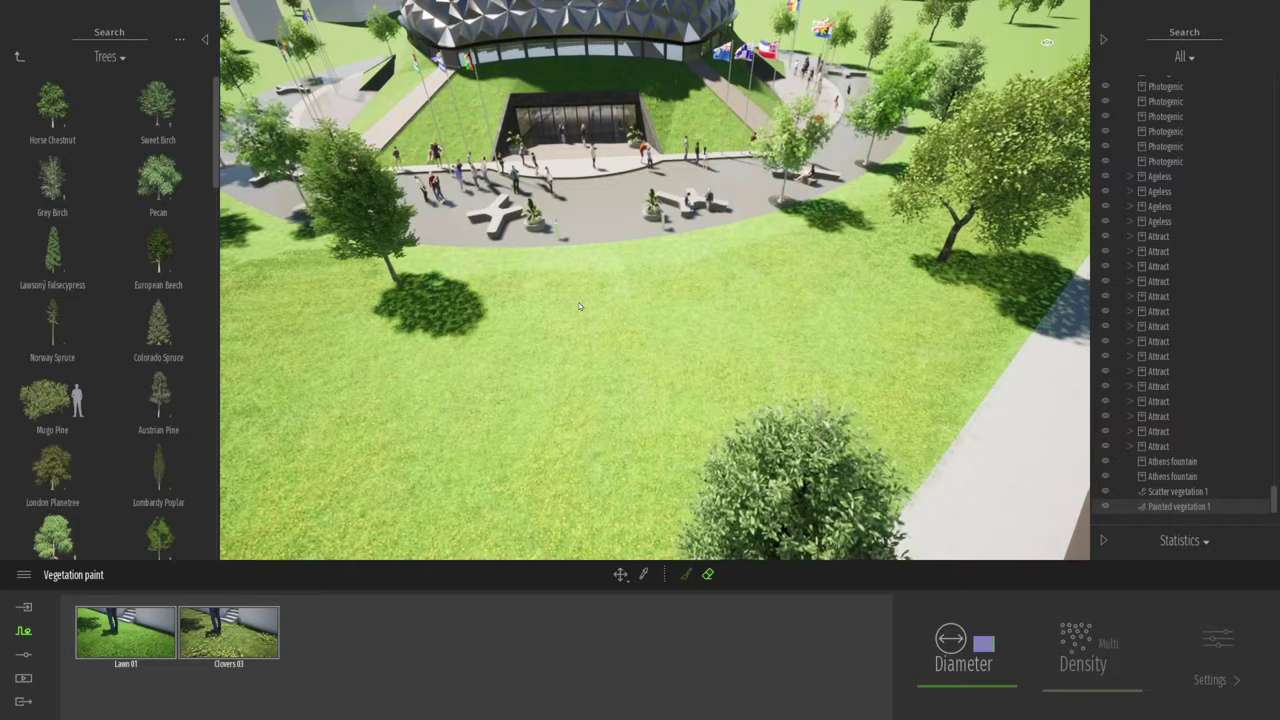
middle_click_drag(578, 316, 594, 233)
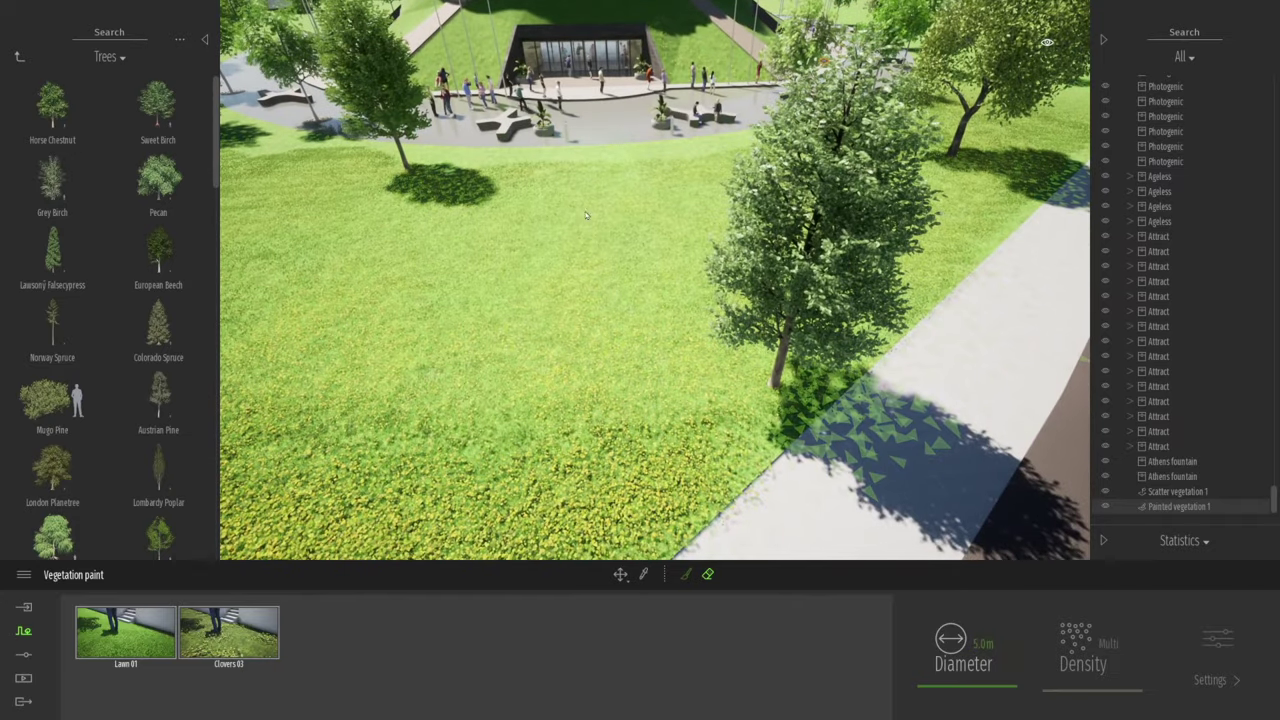
left_click_drag(584, 180, 582, 523)
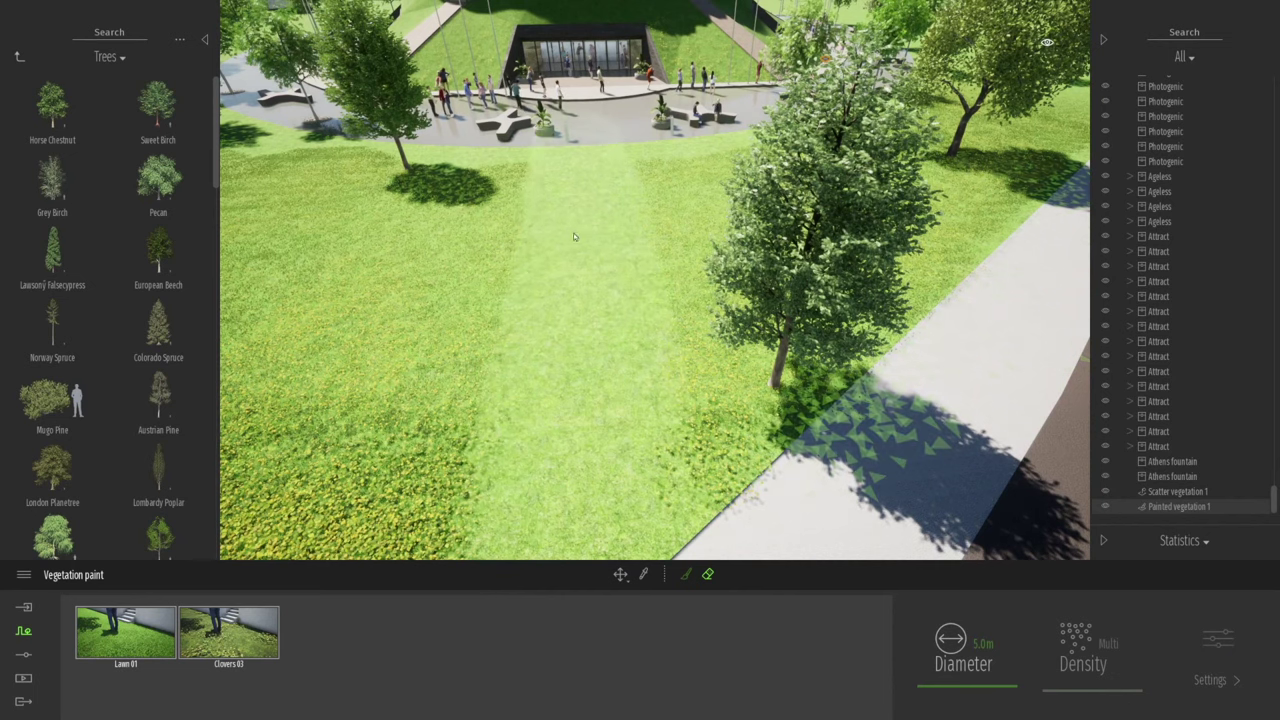
- Erase a second, diagonal path through the painted clovers toward the plaza with the 5 m eraser
scroll(571, 263, "down", 4)
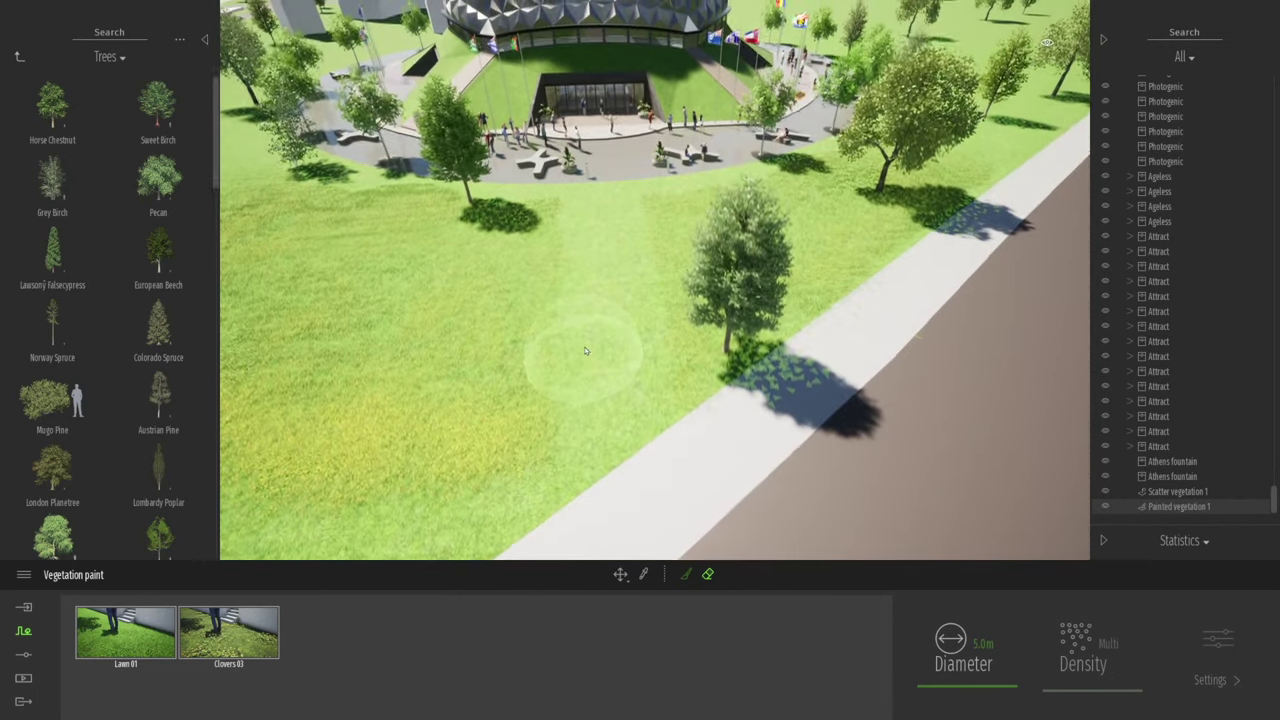
scroll(580, 340, "down", 2)
mouse_move(574, 329)
right_mouse_down()
mouse_move(425, 279)
mouse_move(591, 129)
right_mouse_up()
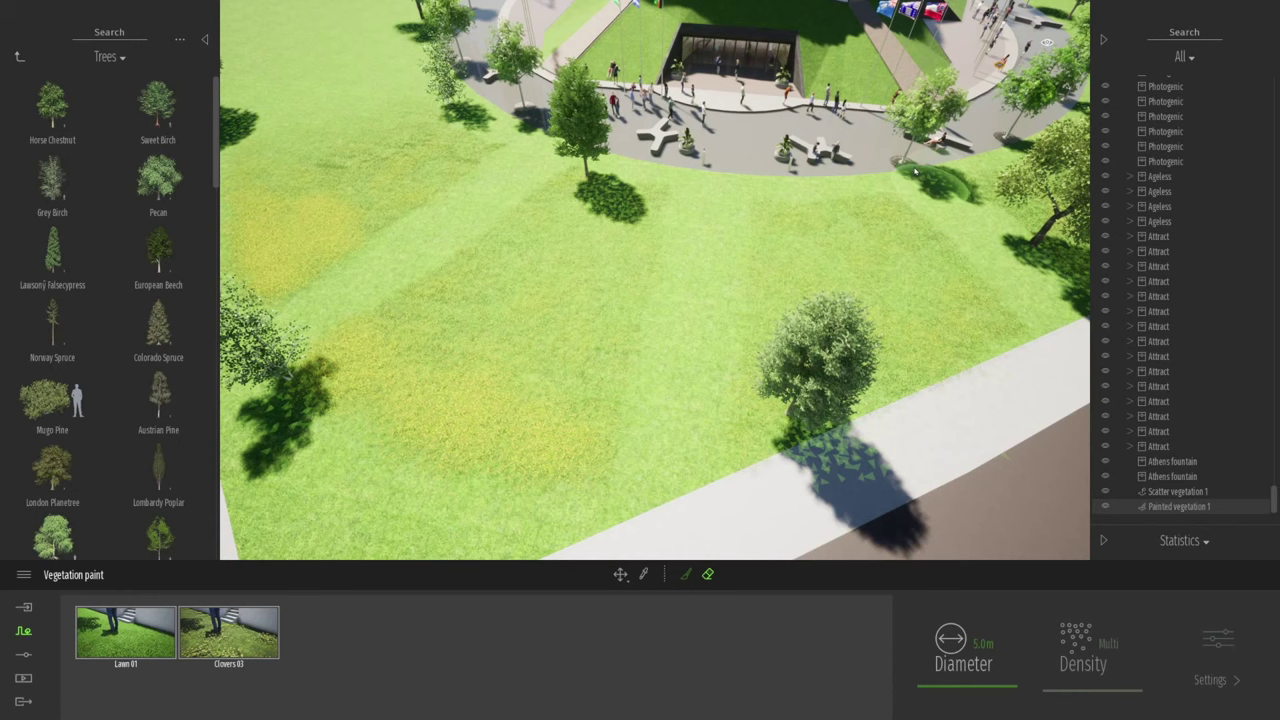
scroll(753, 272, "up", 4)
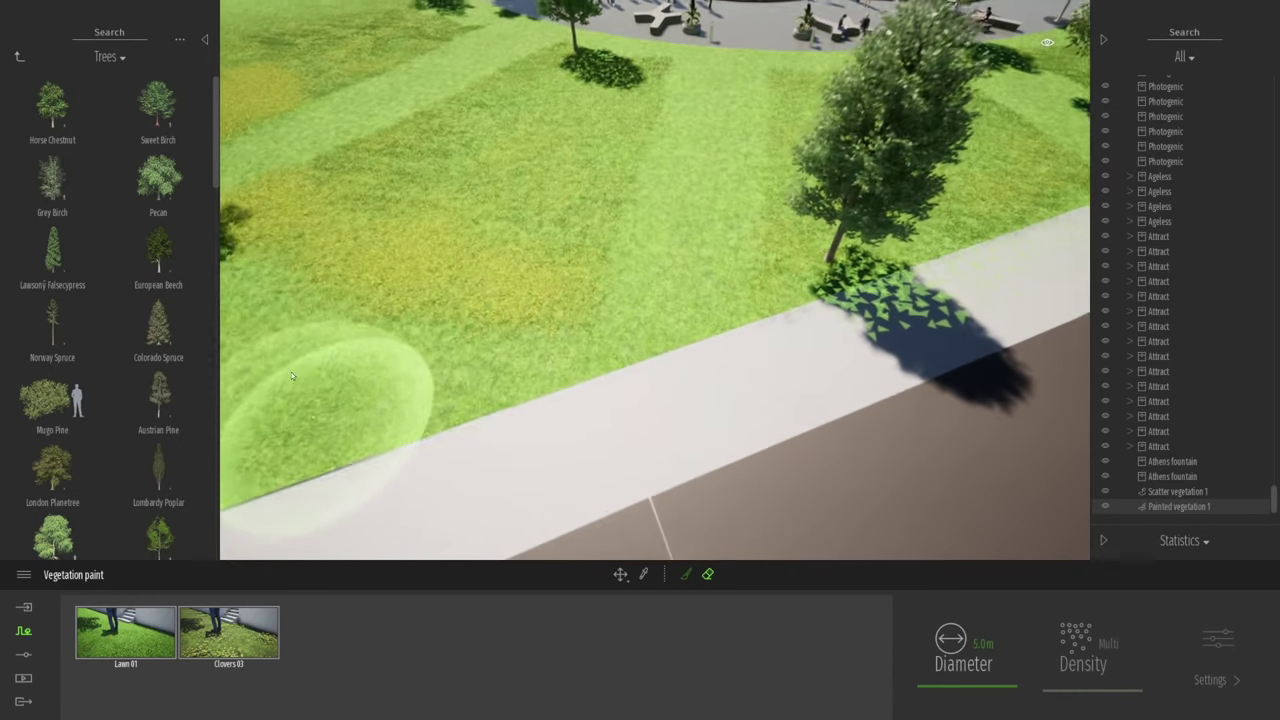
- Add Daisies from Grass and flowers to the vegetation paint and set their density to 7%
left_click(18, 57)
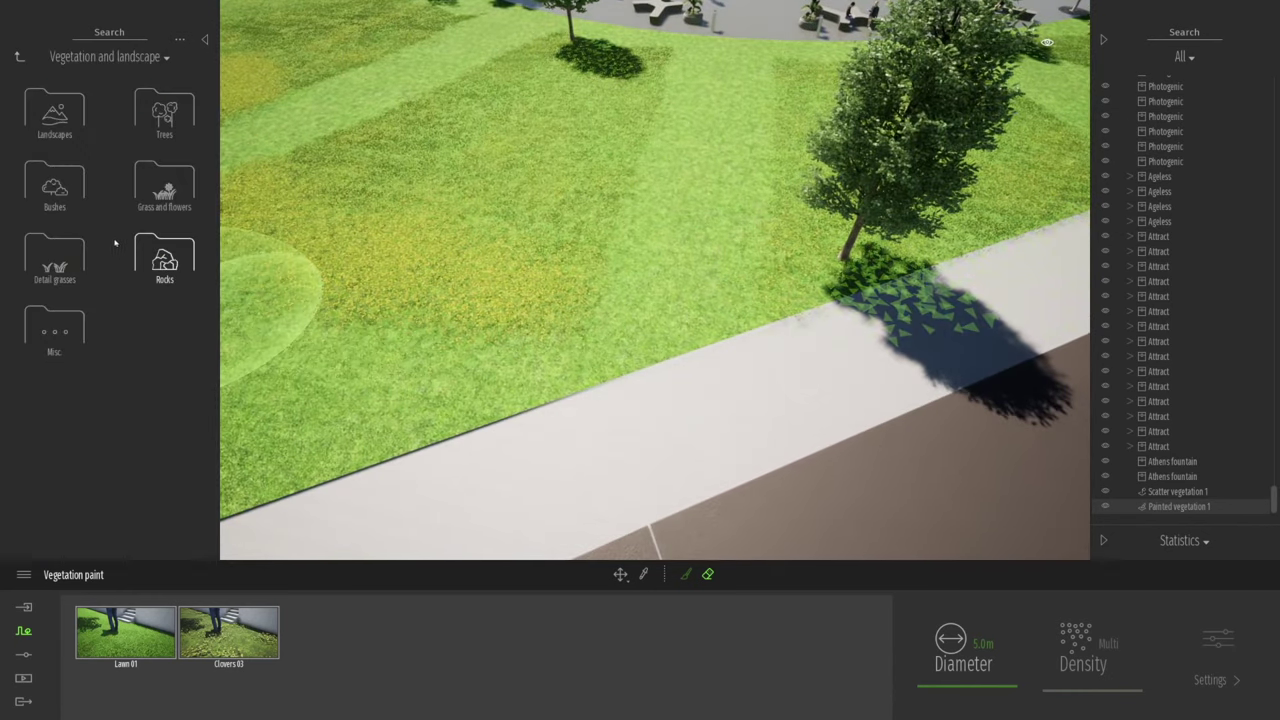
left_click(158, 190)
scroll(155, 320, "down", 10)
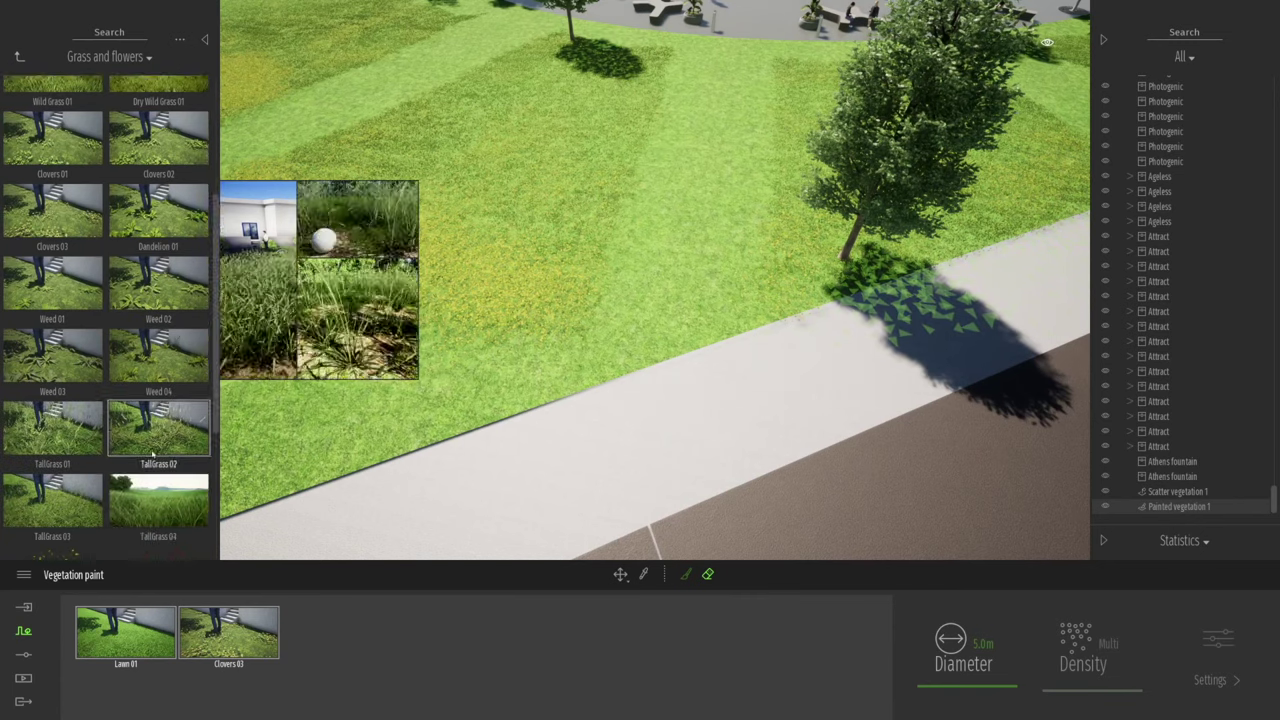
scroll(100, 404, "down", 2)
left_click_drag(55, 410, 308, 614)
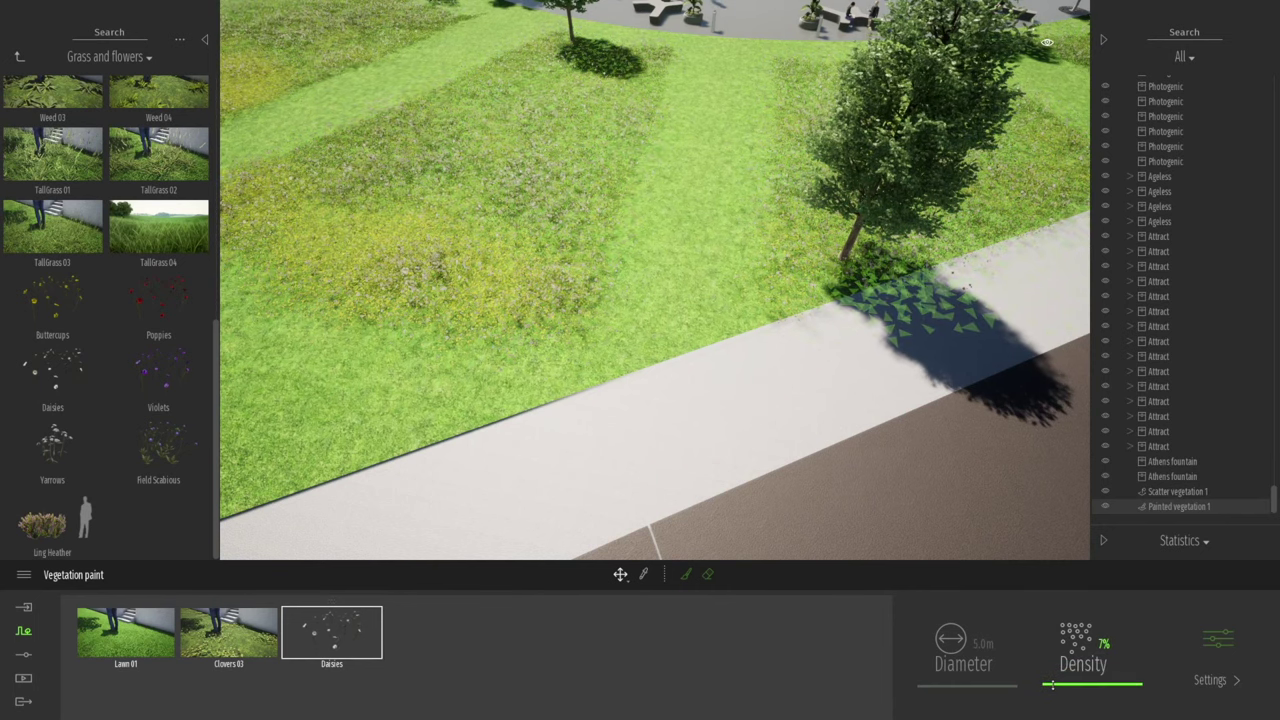
- Add Poppies to the vegetation paint and set their density to 1%
key("a")
right_click_drag(697, 443, 557, 423)
key("q")
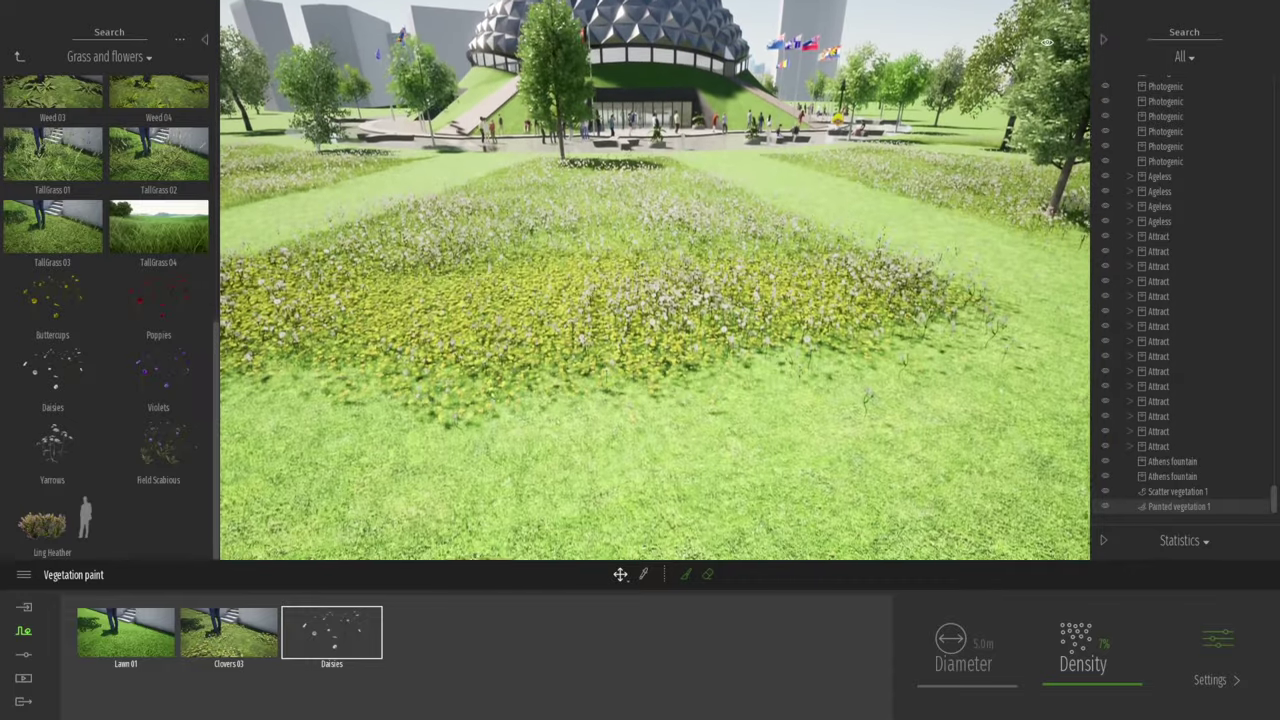
mouse_move(172, 318)
left_mouse_down()
mouse_move(391, 631)
mouse_move(432, 634)
left_mouse_up()
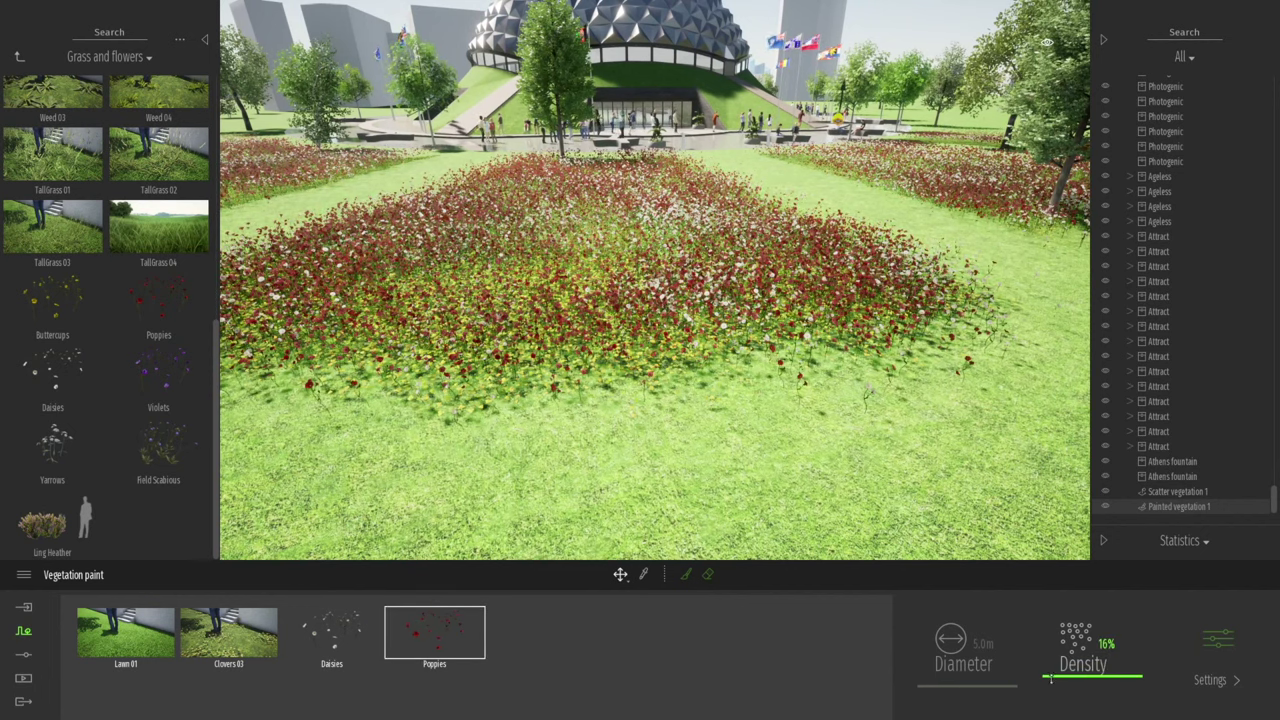
left_click_drag(1050, 678, 1052, 686)
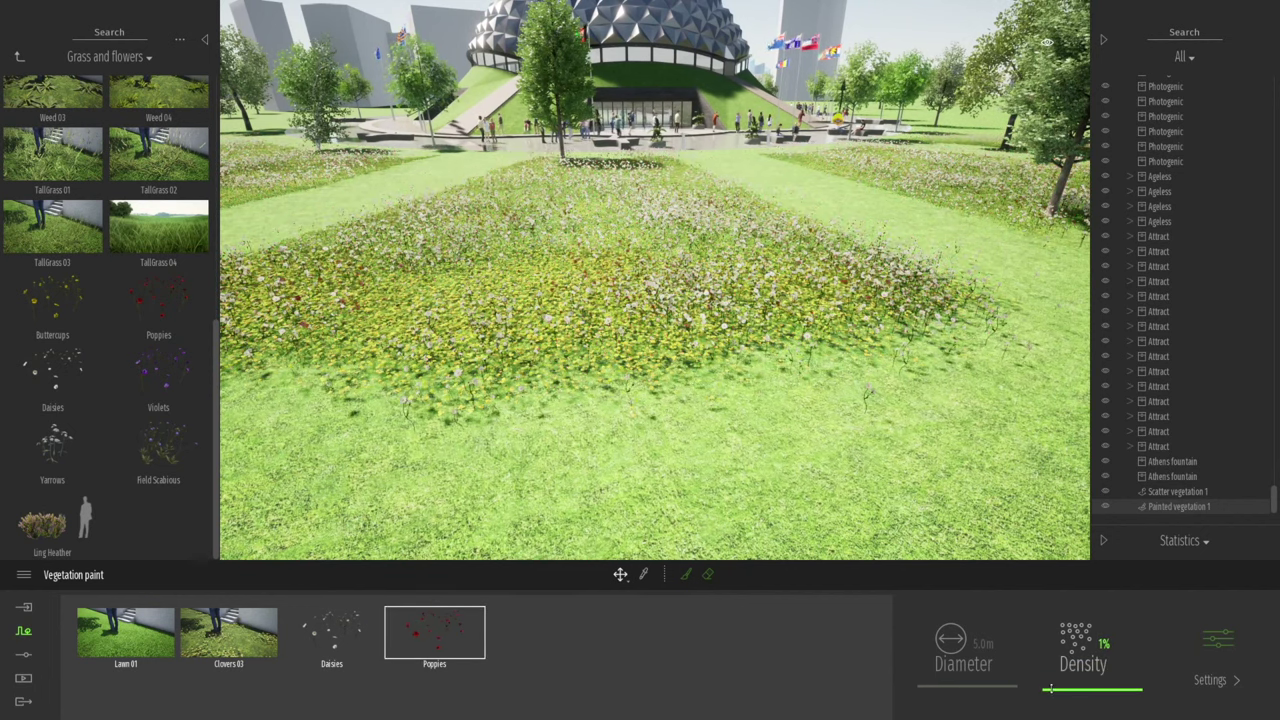
- Examine the mix of clovers, daisies and poppies on the painted lawn up close
scroll(761, 293, "up", 5)
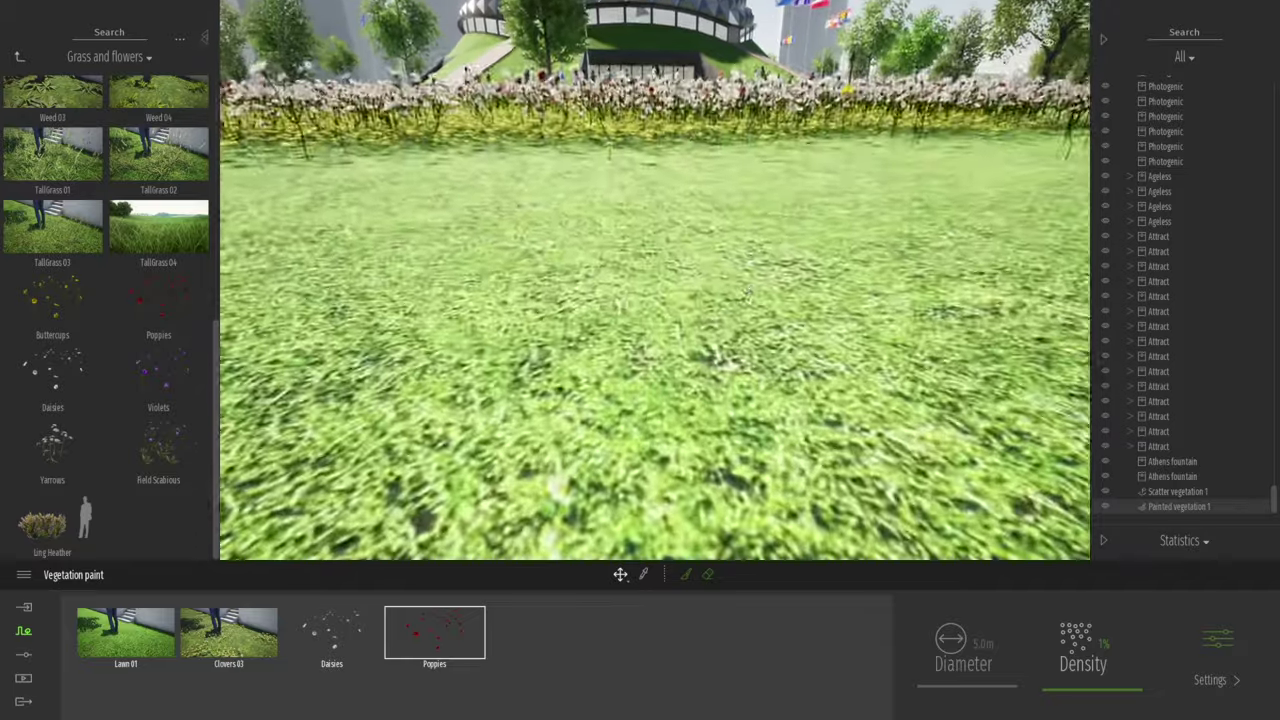
key("e")
key("q")
key("e")
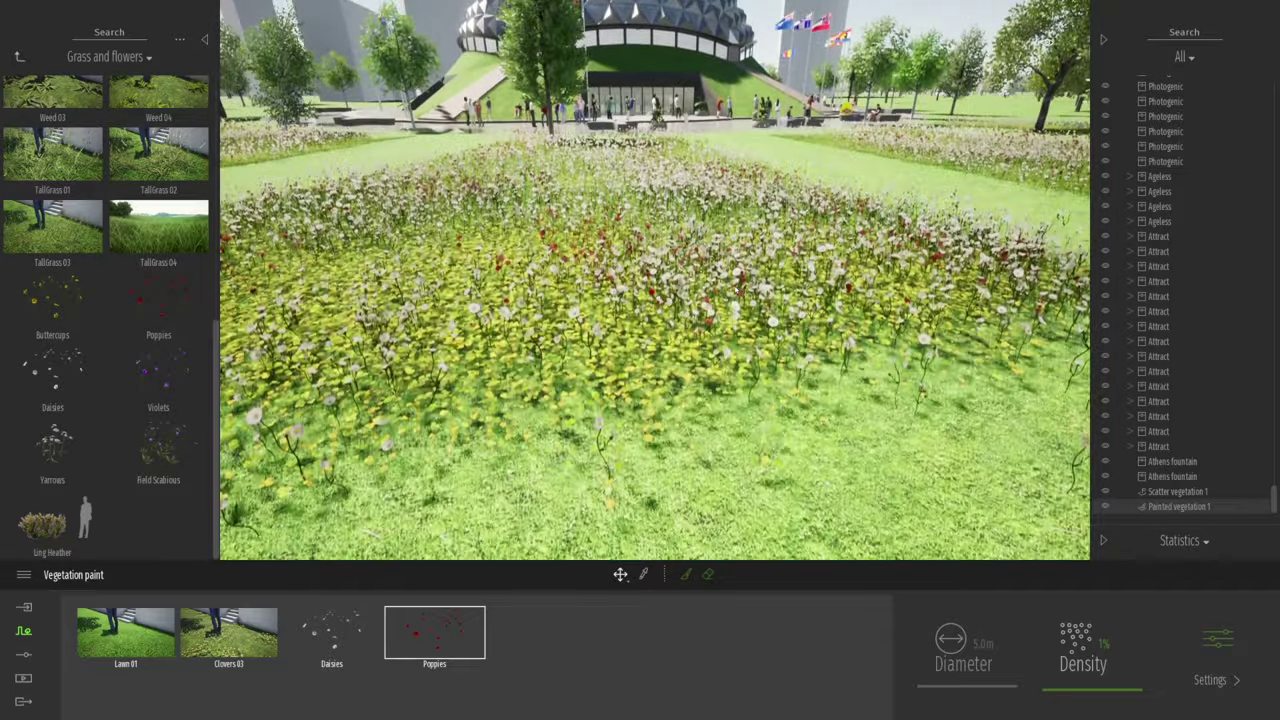
key("w")
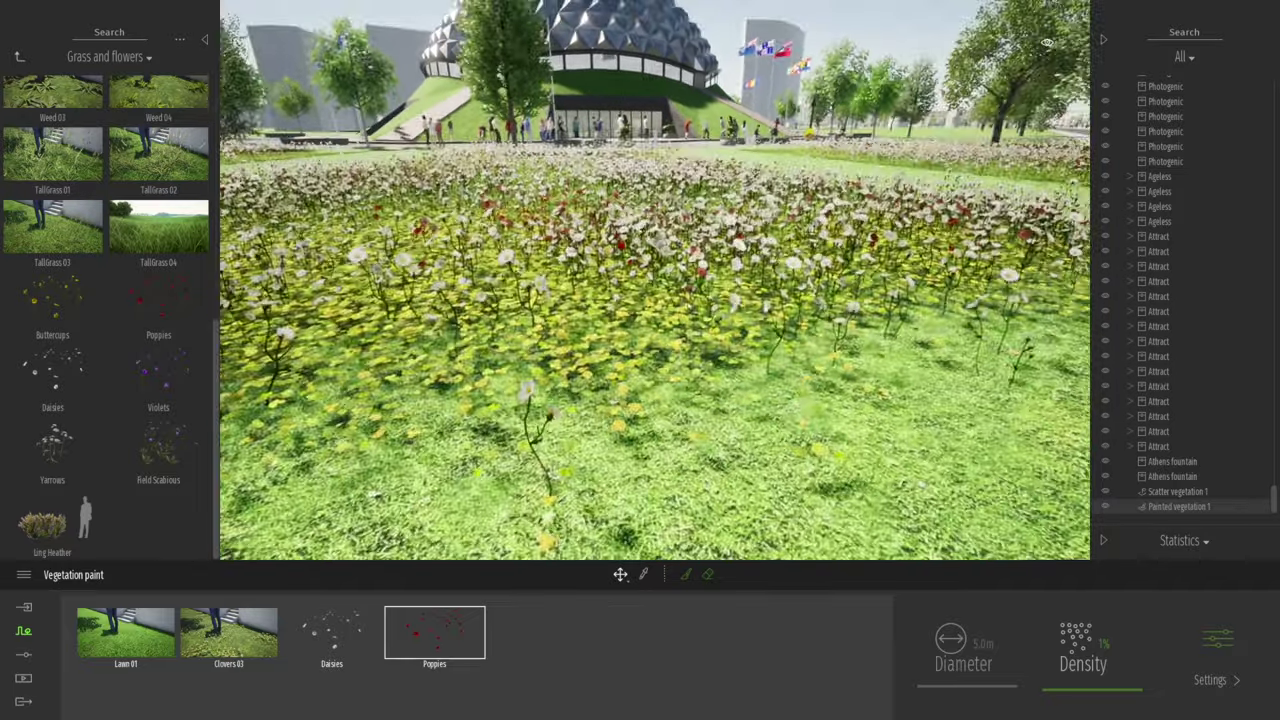
key("e")
key("w")
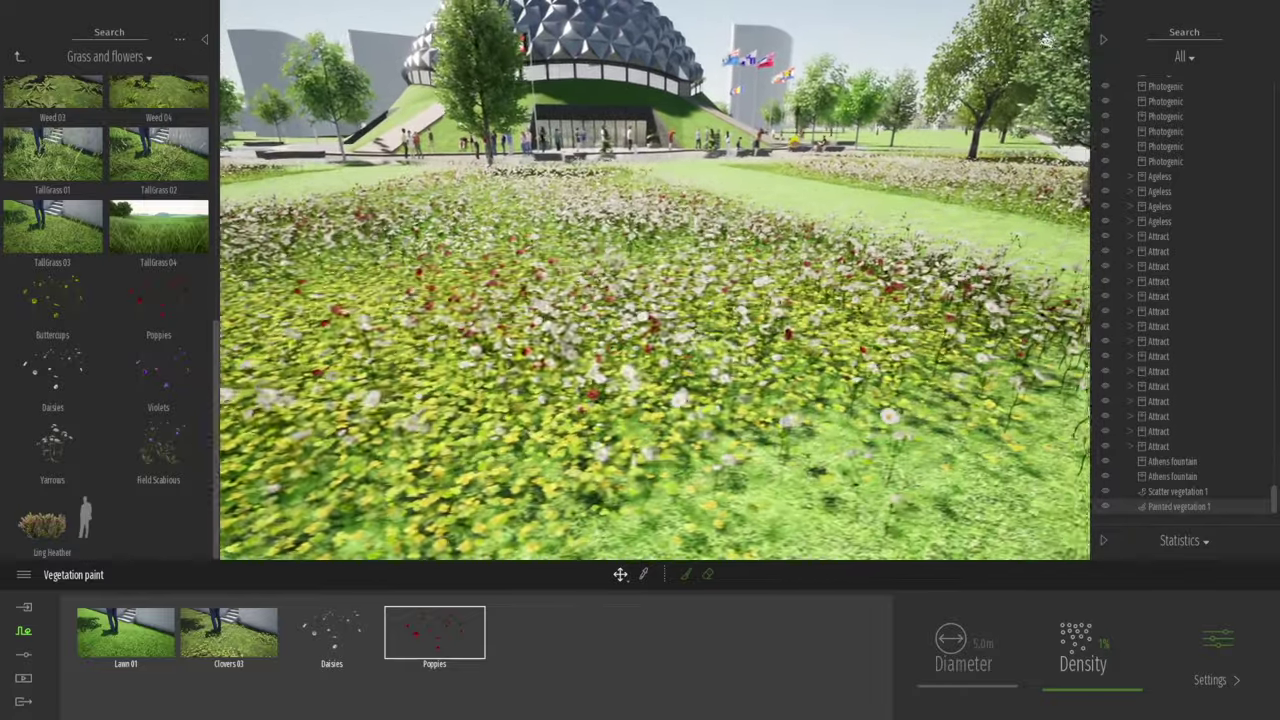
key("s")
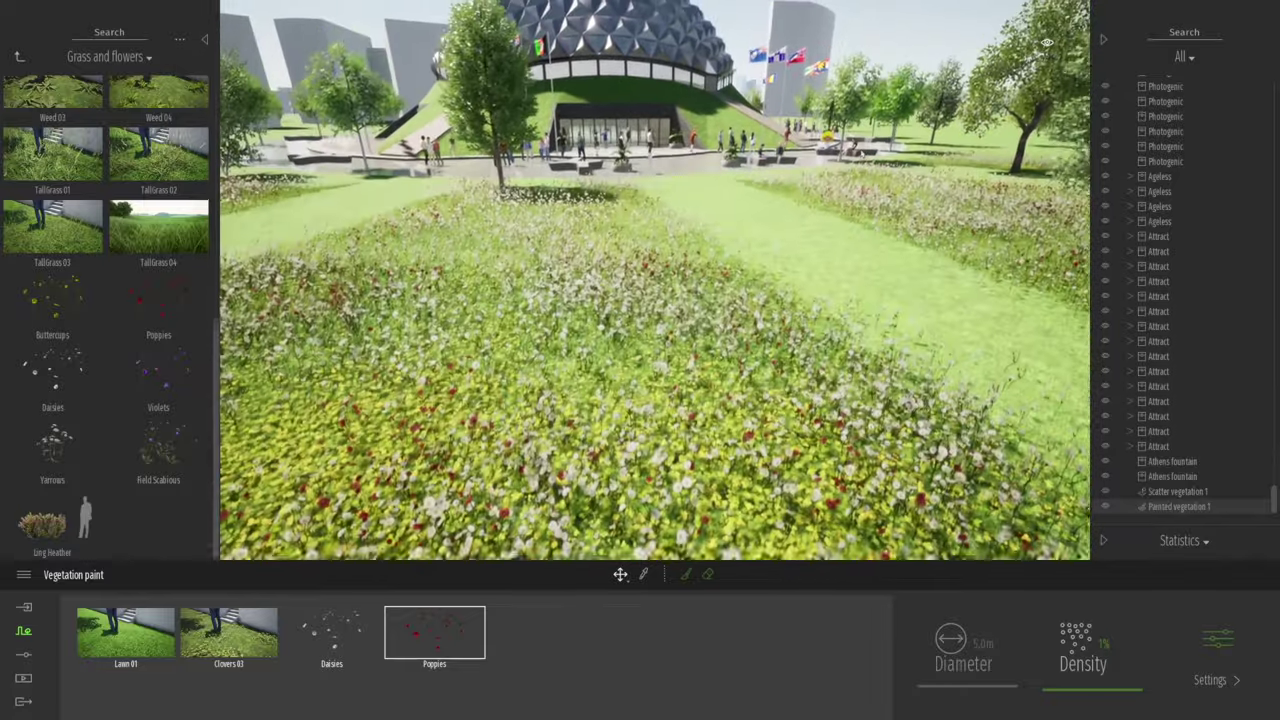
- Save the project and review the dome building's entrance side from across the flower-covered lawn
key("ctrl+s")
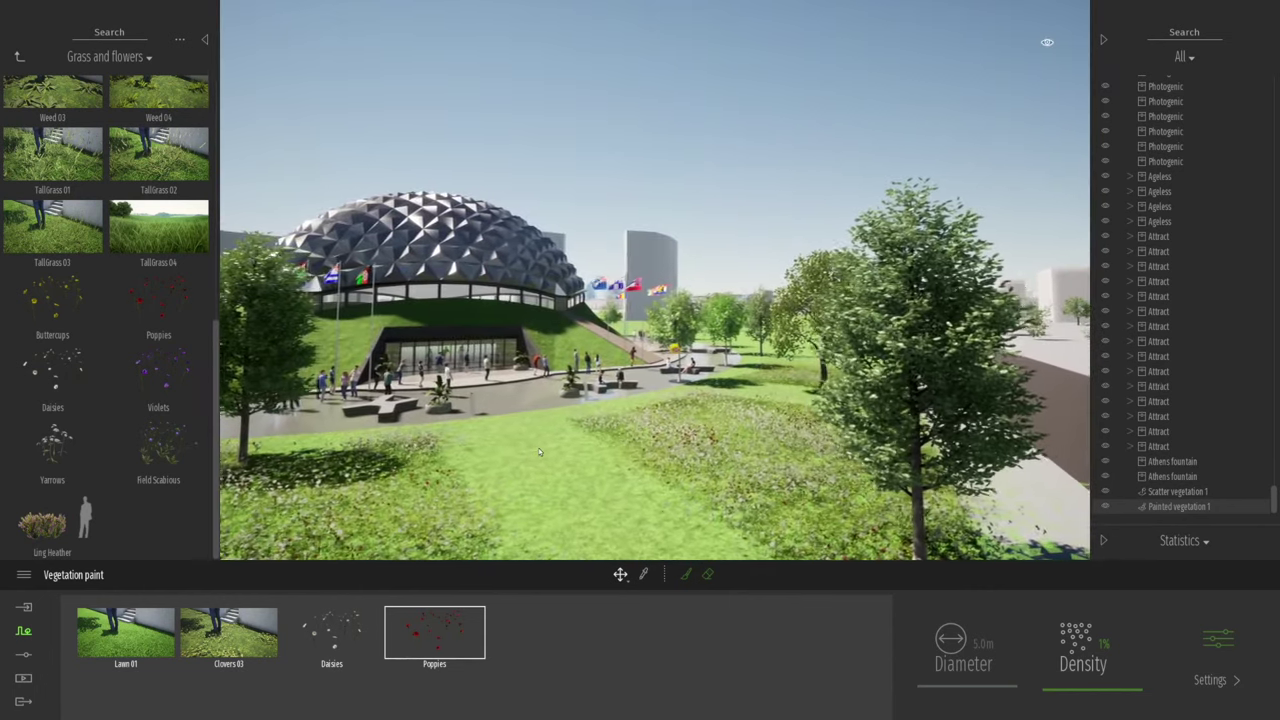
key("s")
right_click_drag(715, 418, 630, 443)
key("w")
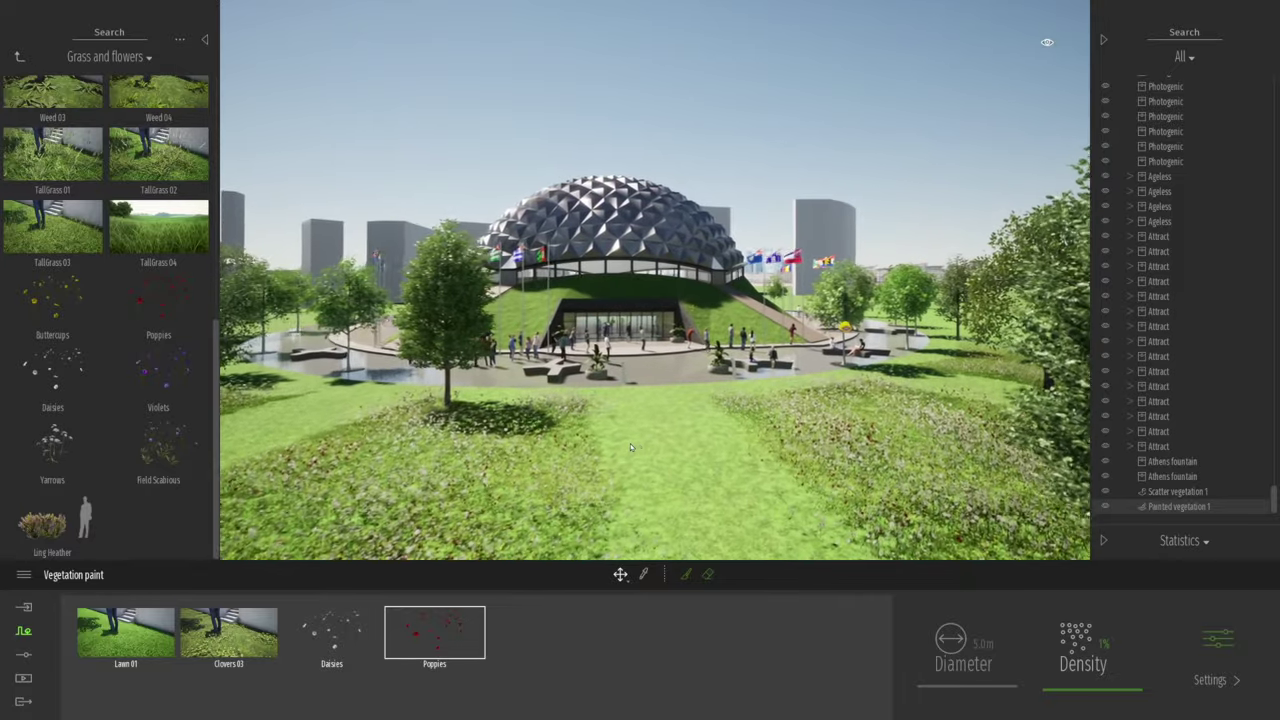
key("w")
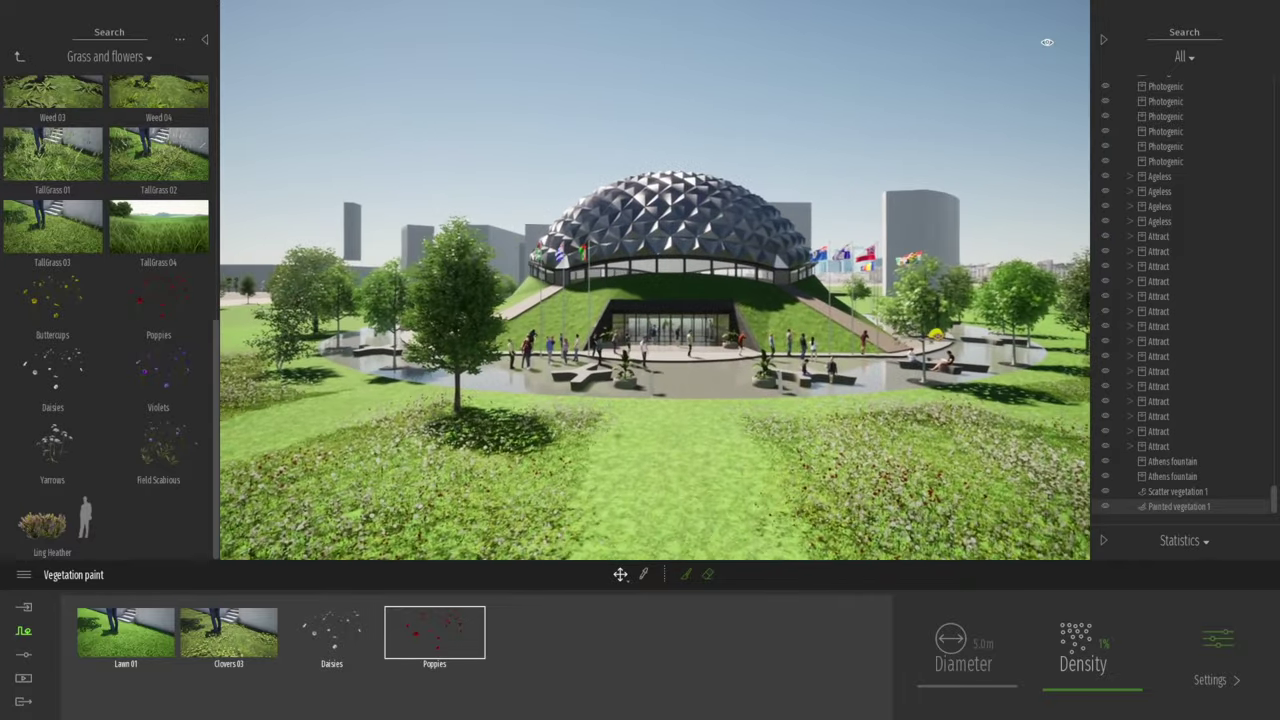
key("w")
key("d")
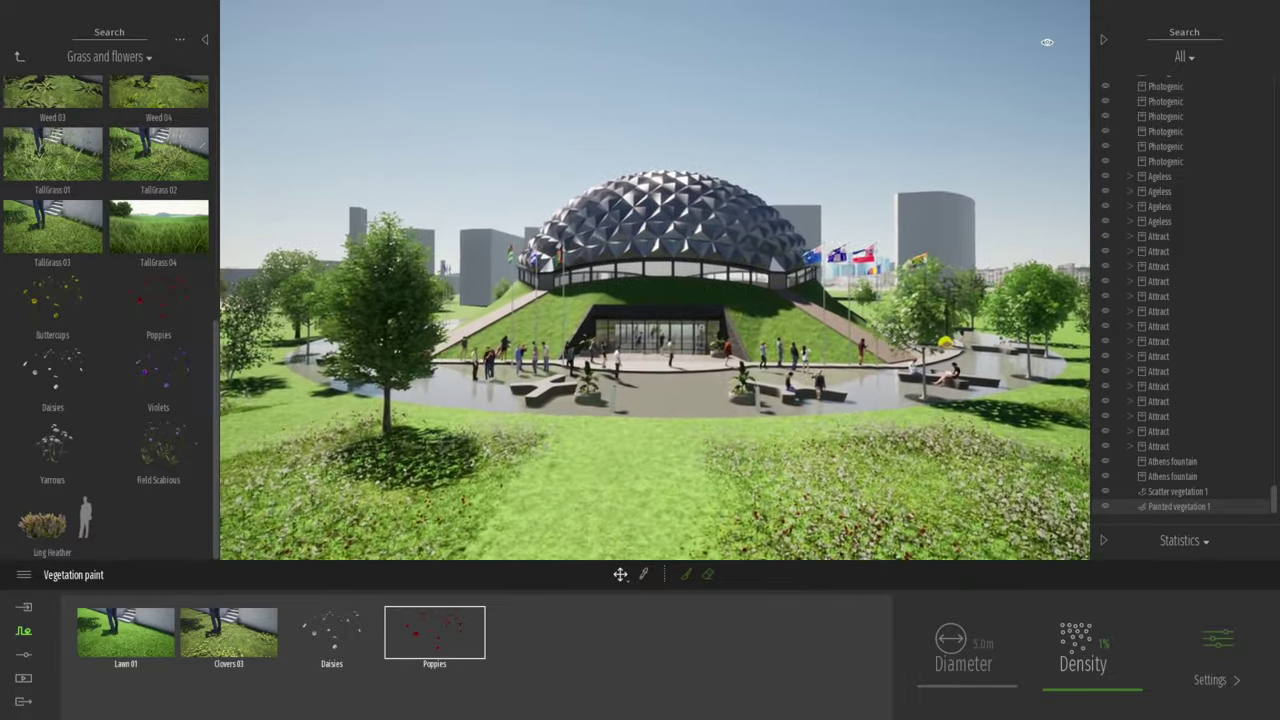
- Change the scene's weather from a clear sky to light scattered clouds
key("q")
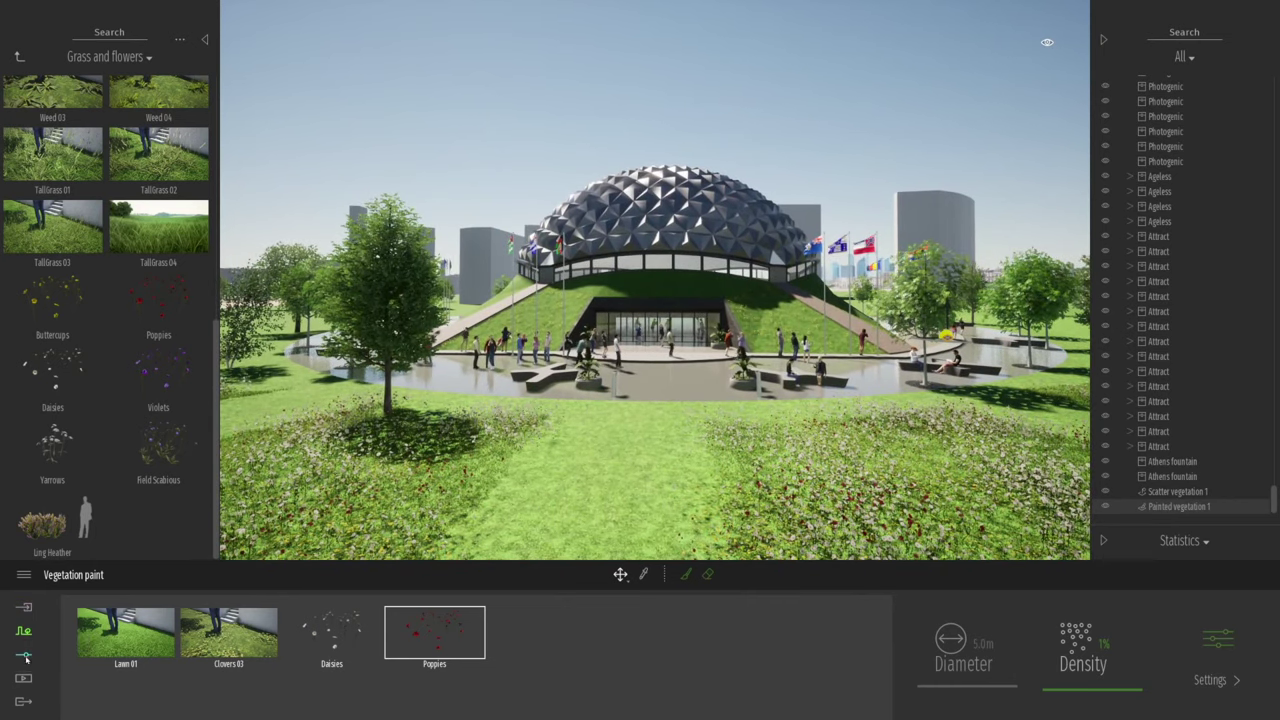
left_click(25, 656)
left_click(601, 643)
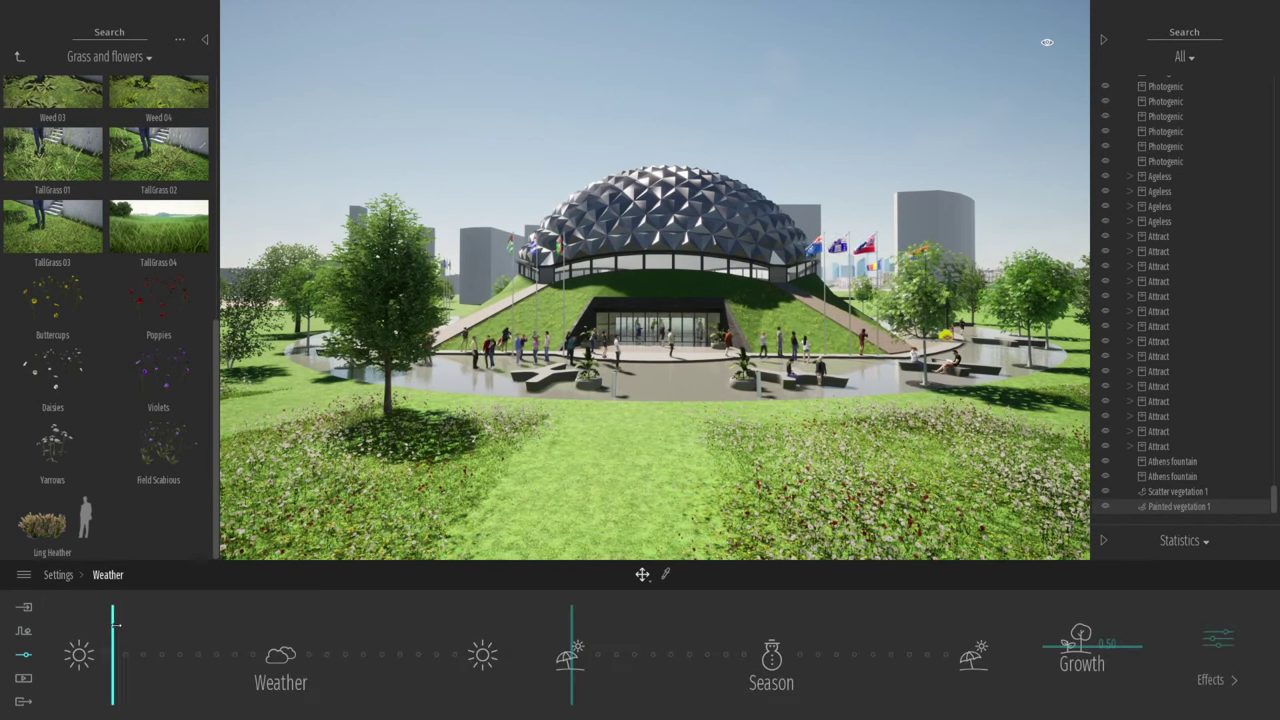
left_click_drag(137, 625, 228, 625)
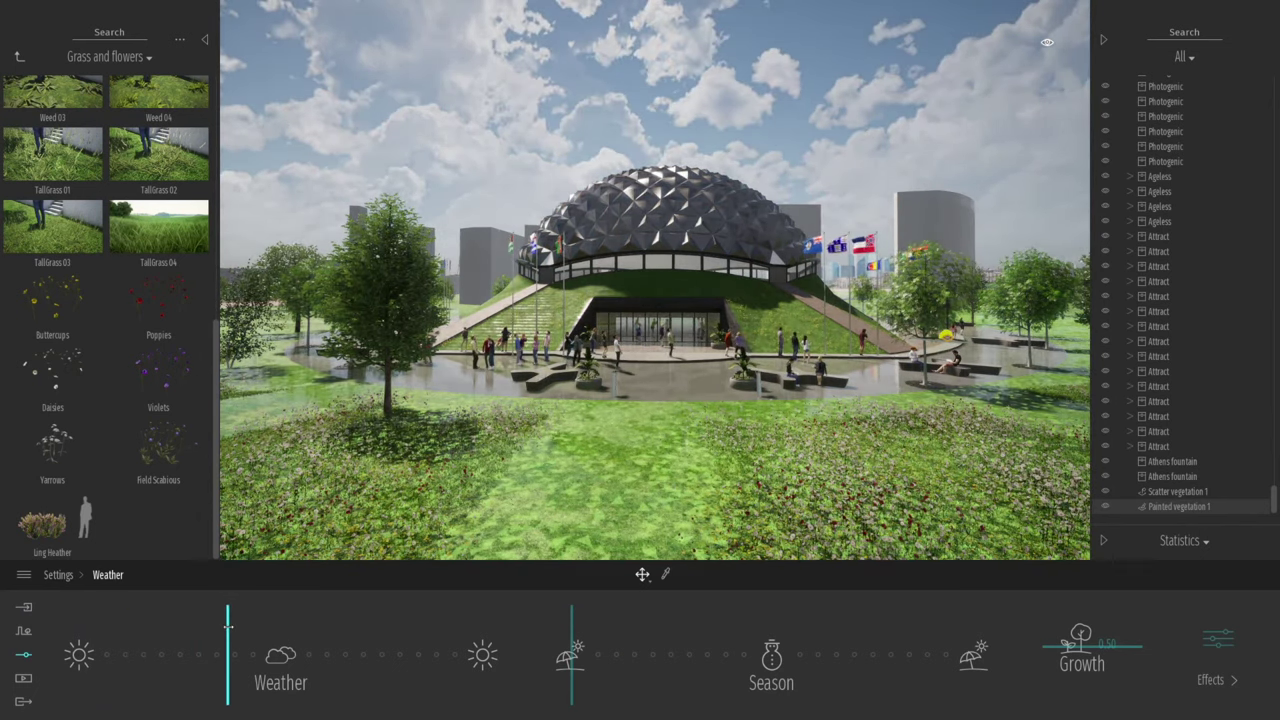
left_click_drag(228, 625, 181, 636)
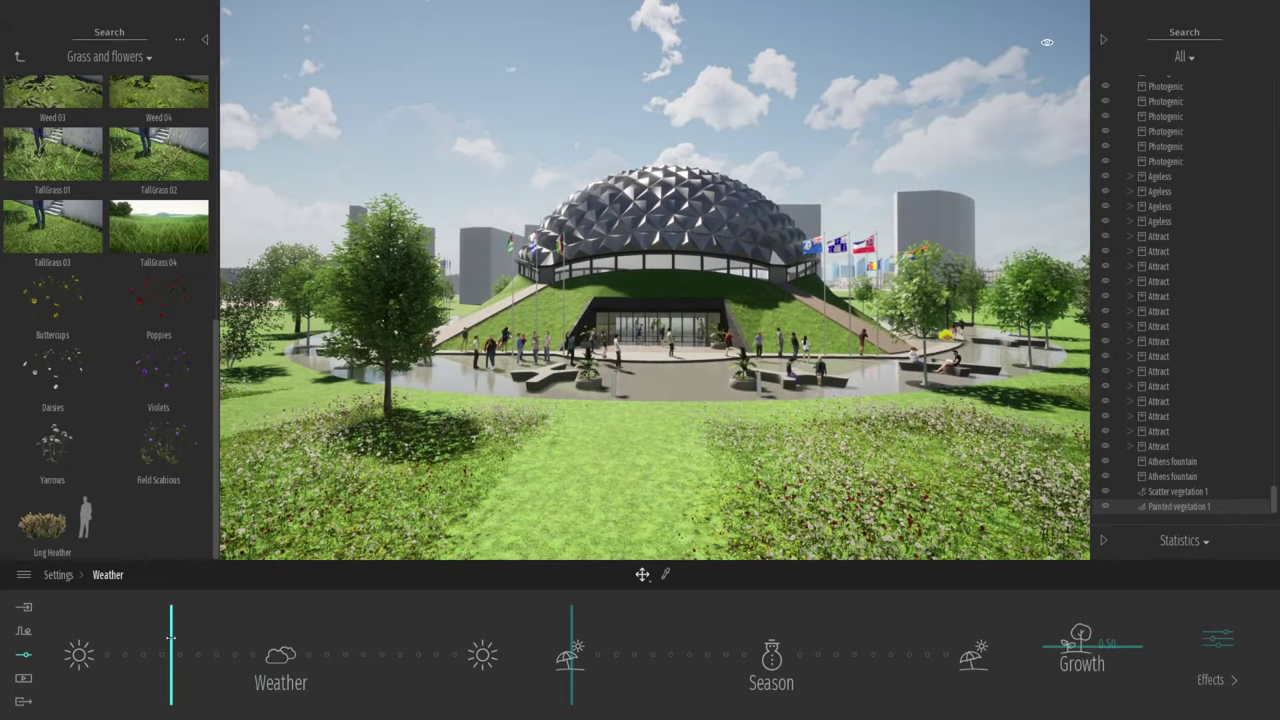
- Set the time of day to 20:09 for low evening sunlight on the dome building
right_click_drag(415, 425, 415, 425)
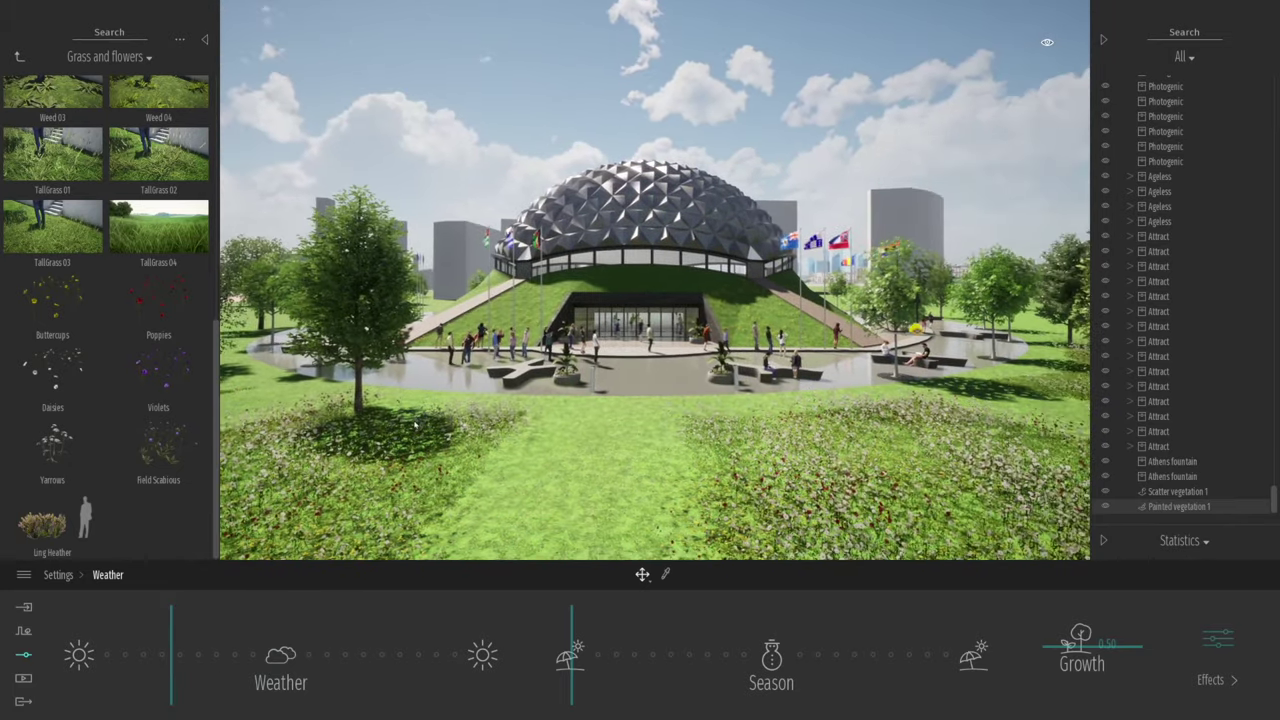
right_click_drag(689, 265, 694, 251)
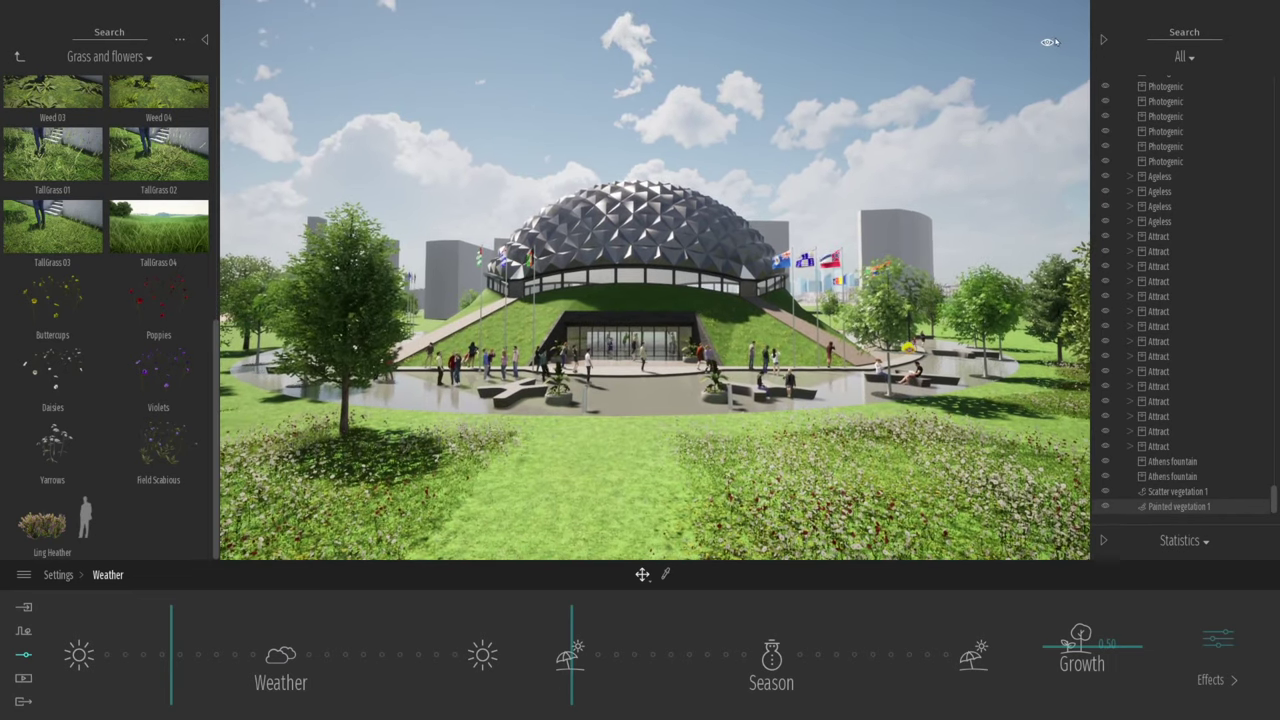
mouse_move(1047, 44)
left_click_drag(980, 199, 983, 177)
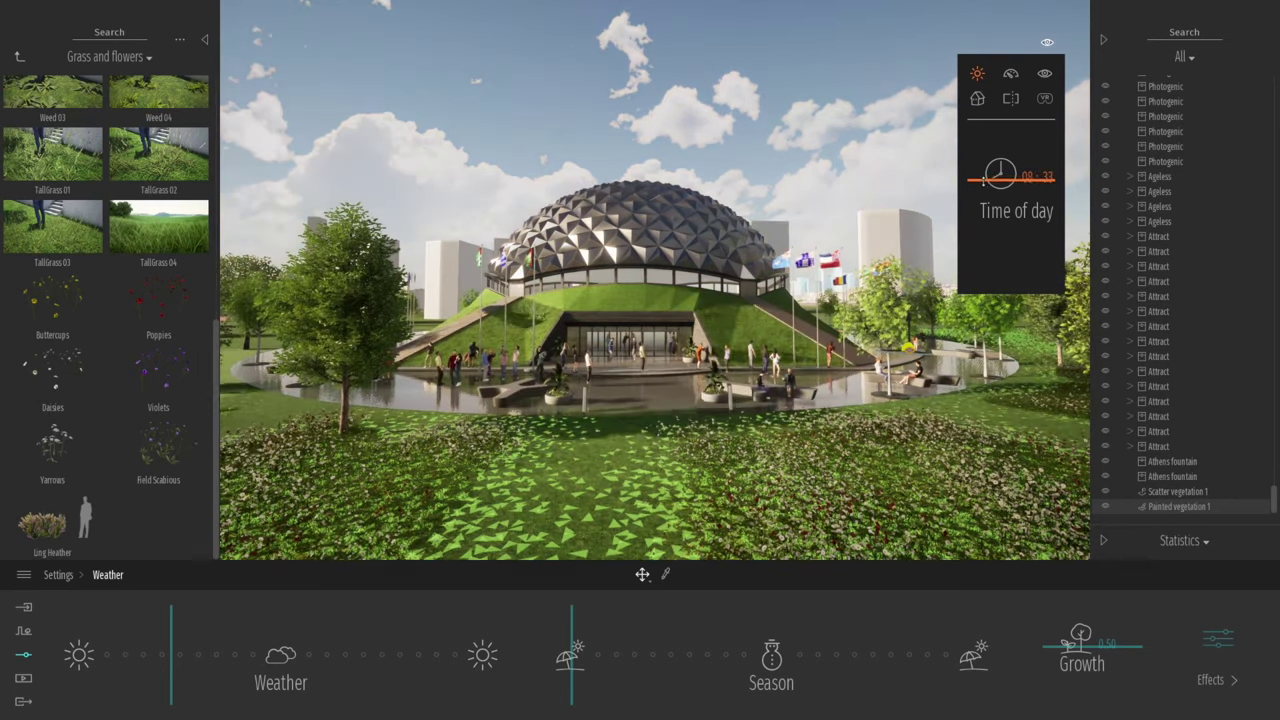
left_click_drag(985, 197, 981, 227)
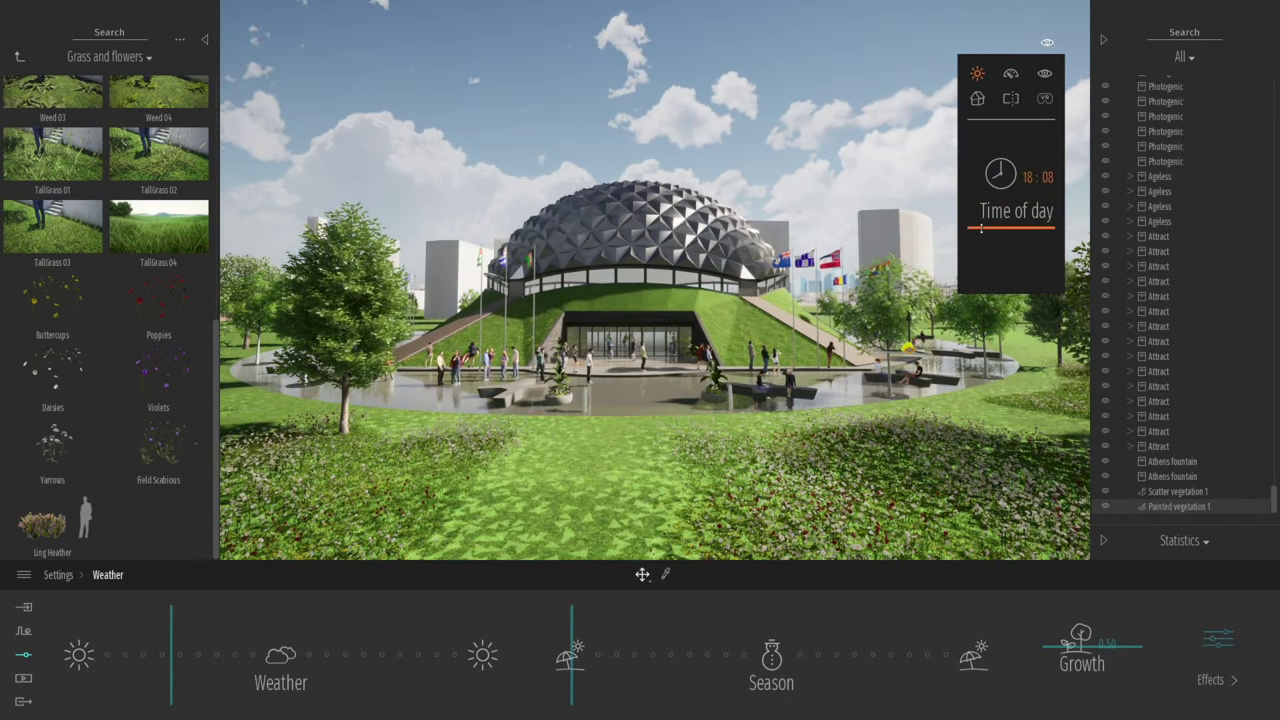
left_click_drag(979, 235, 979, 240)
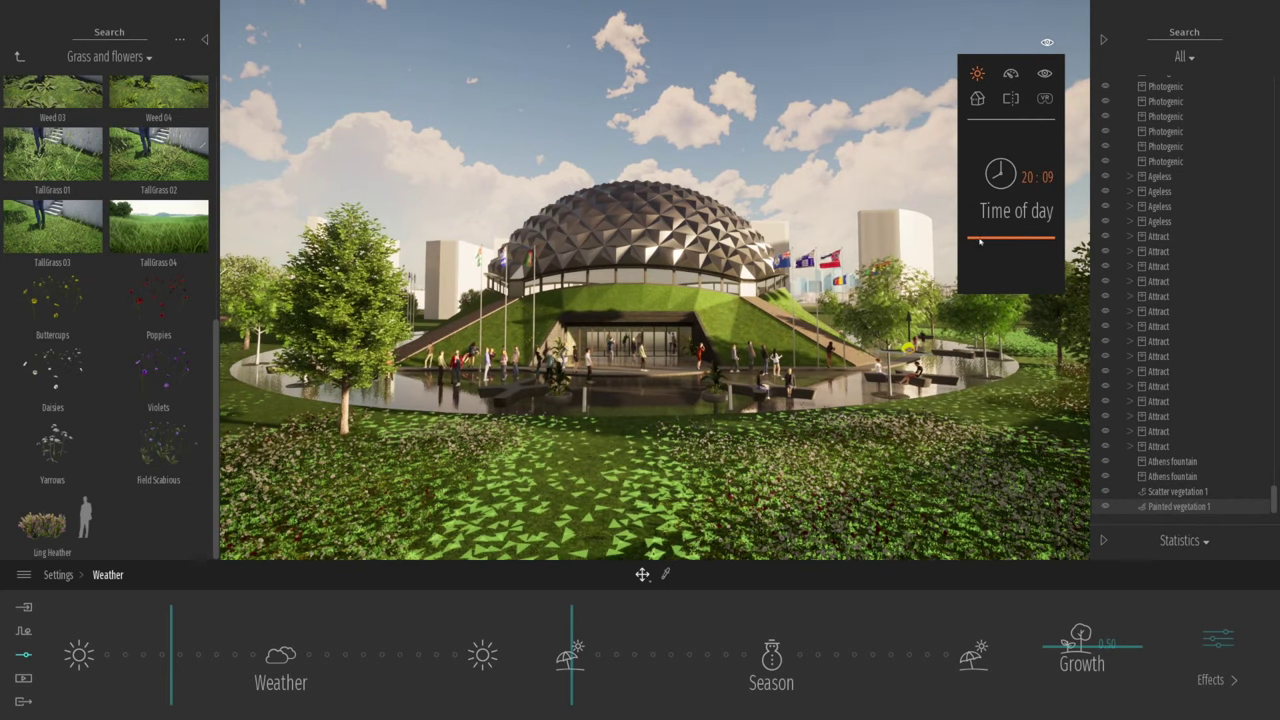
- In the location settings, set the time of day to 20:18, the month to July and the north offset to 125°
left_click(23, 632)
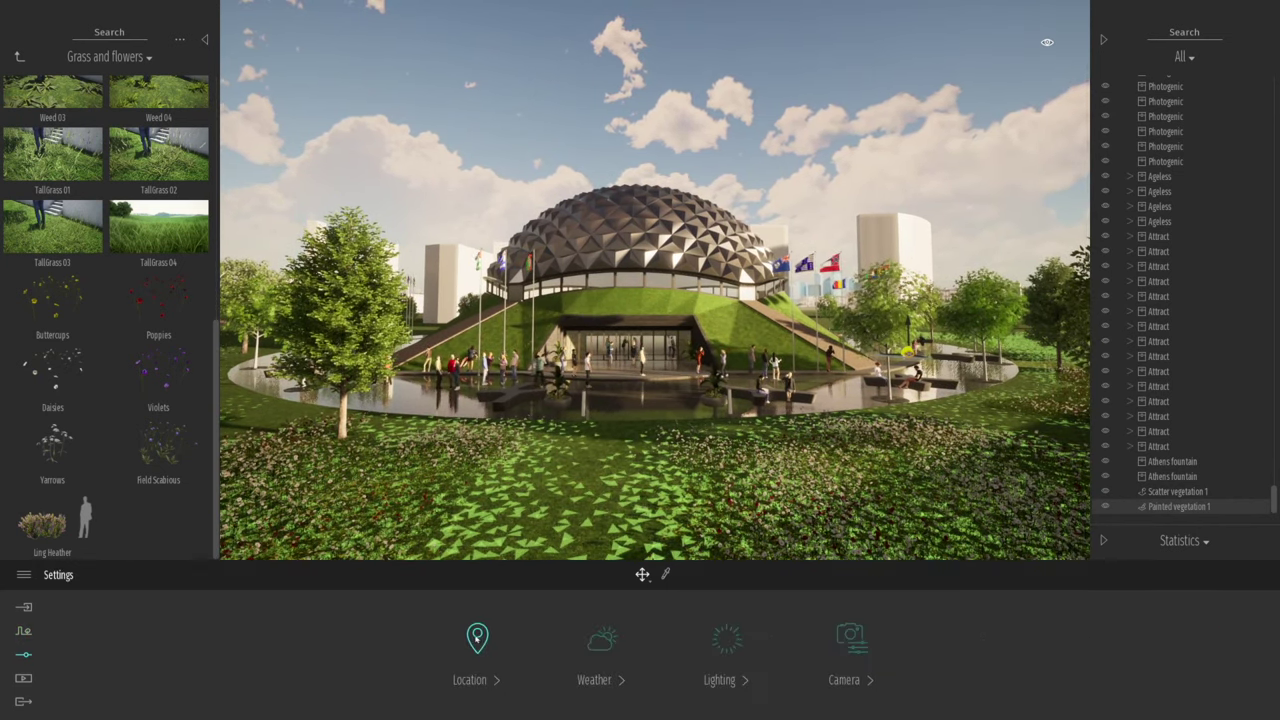
left_click(477, 637)
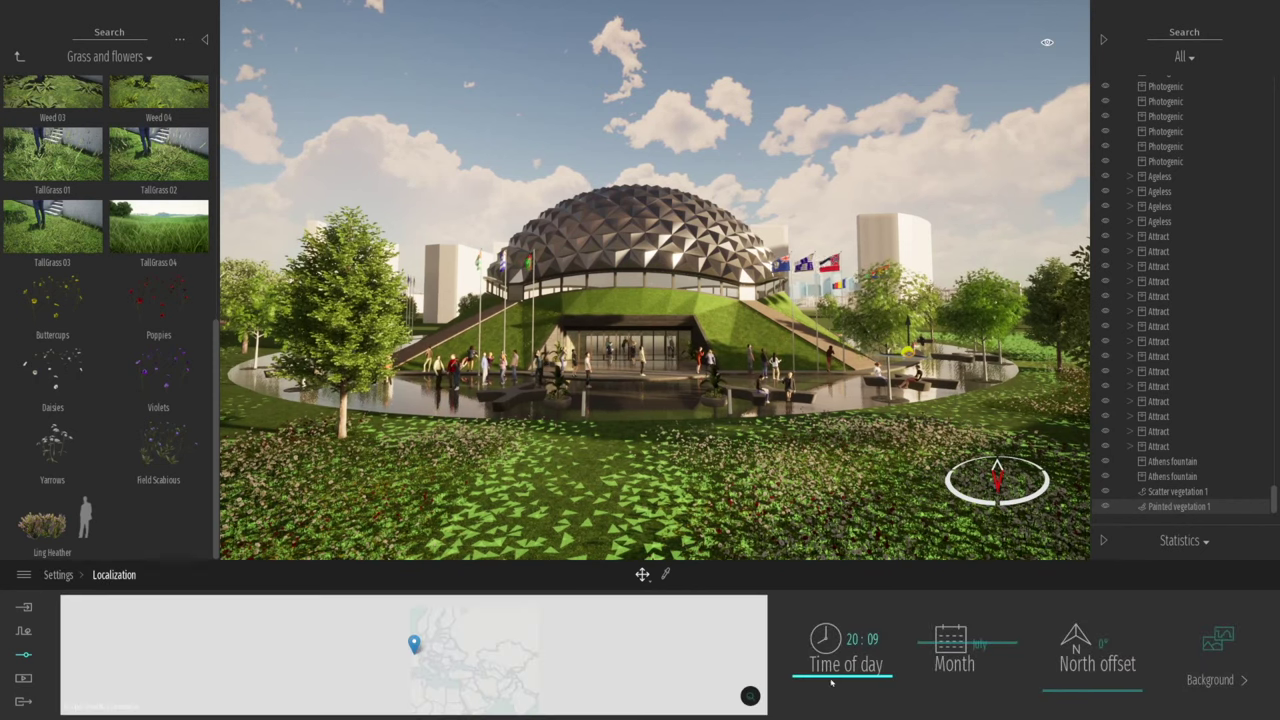
left_click_drag(840, 680, 843, 678)
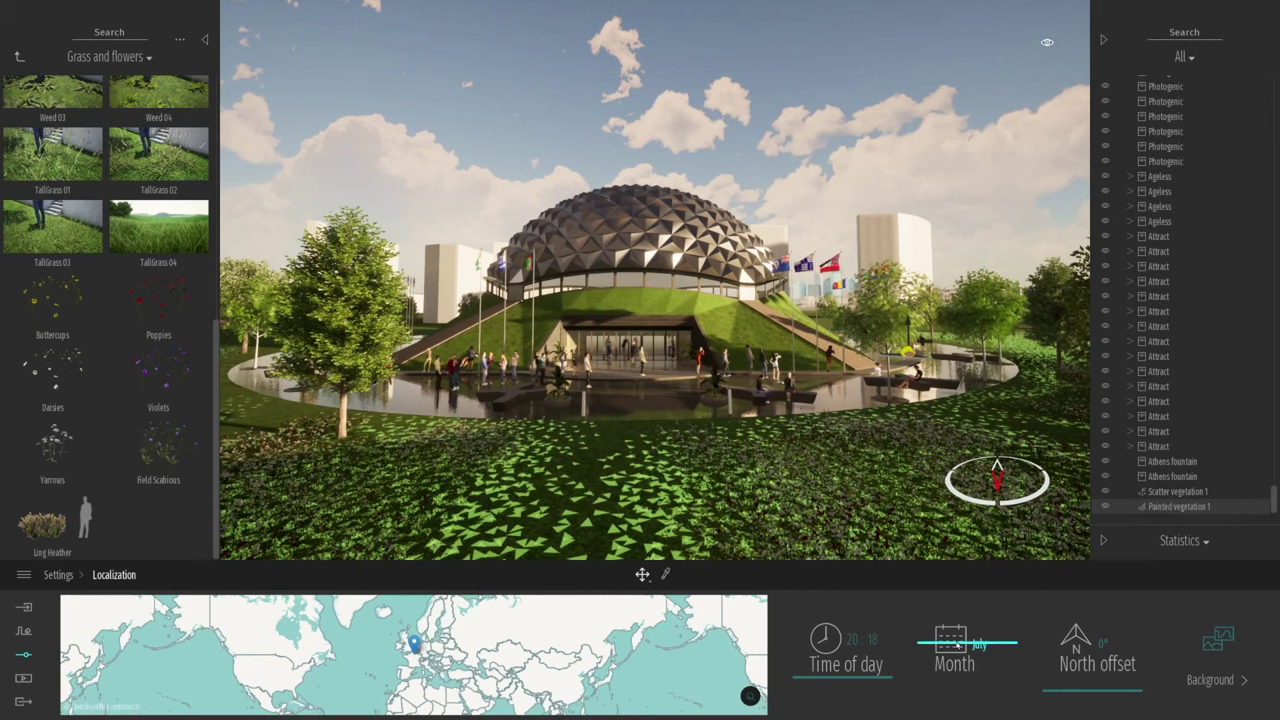
mouse_move(925, 622)
left_mouse_down()
mouse_move(934, 667)
mouse_move(930, 643)
left_mouse_up()
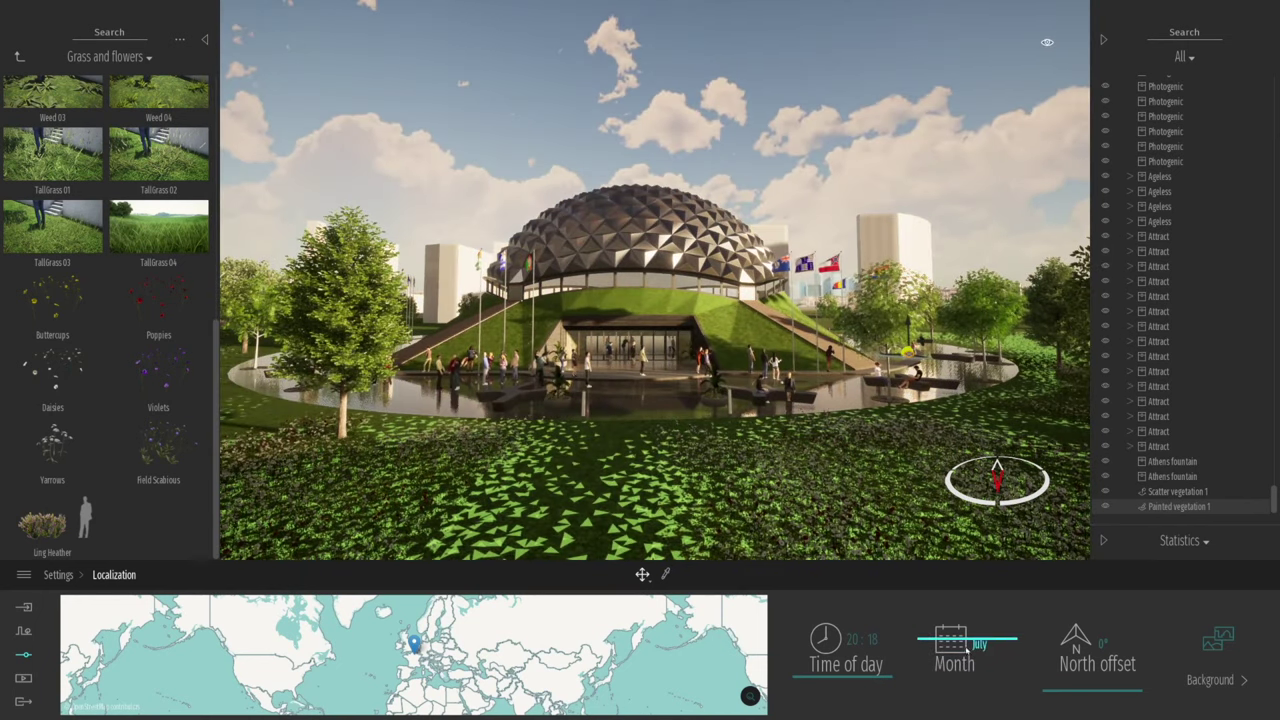
left_click_drag(1056, 693, 1055, 660)
- Reframe the dome's entrance side and hide the asset library and scene graph to enlarge the viewport
key("a")
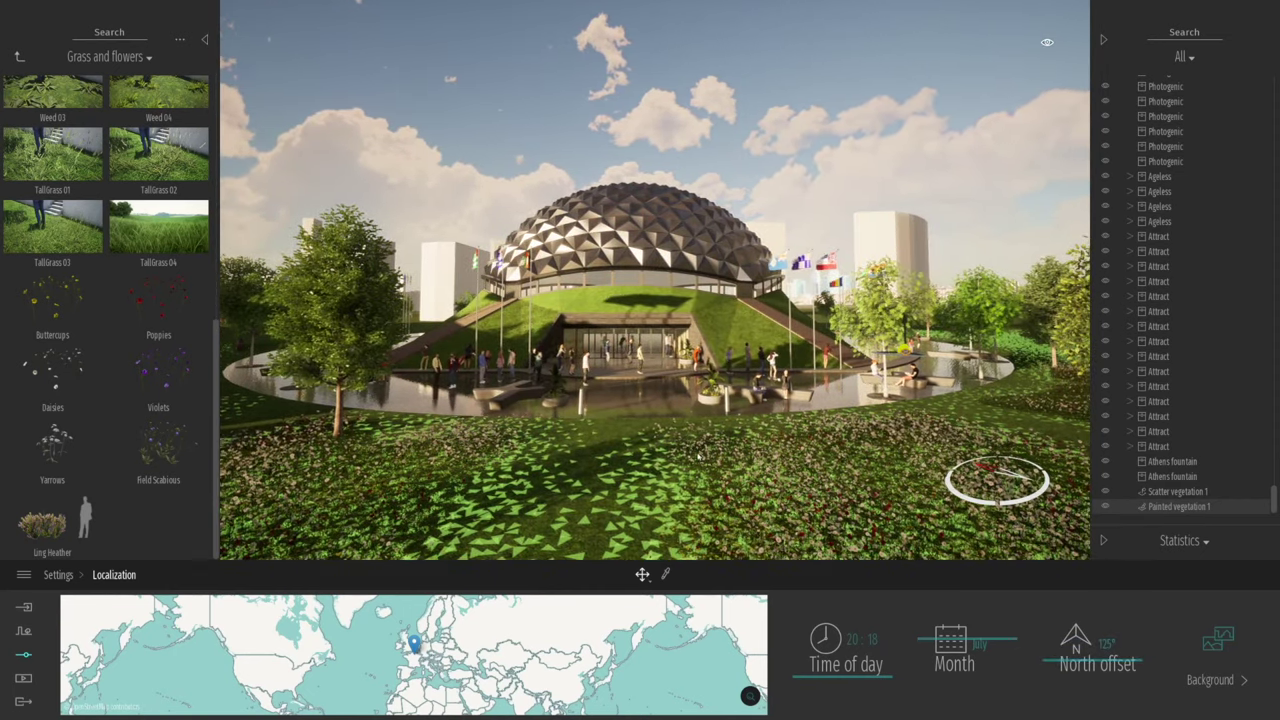
key("w")
key("q")
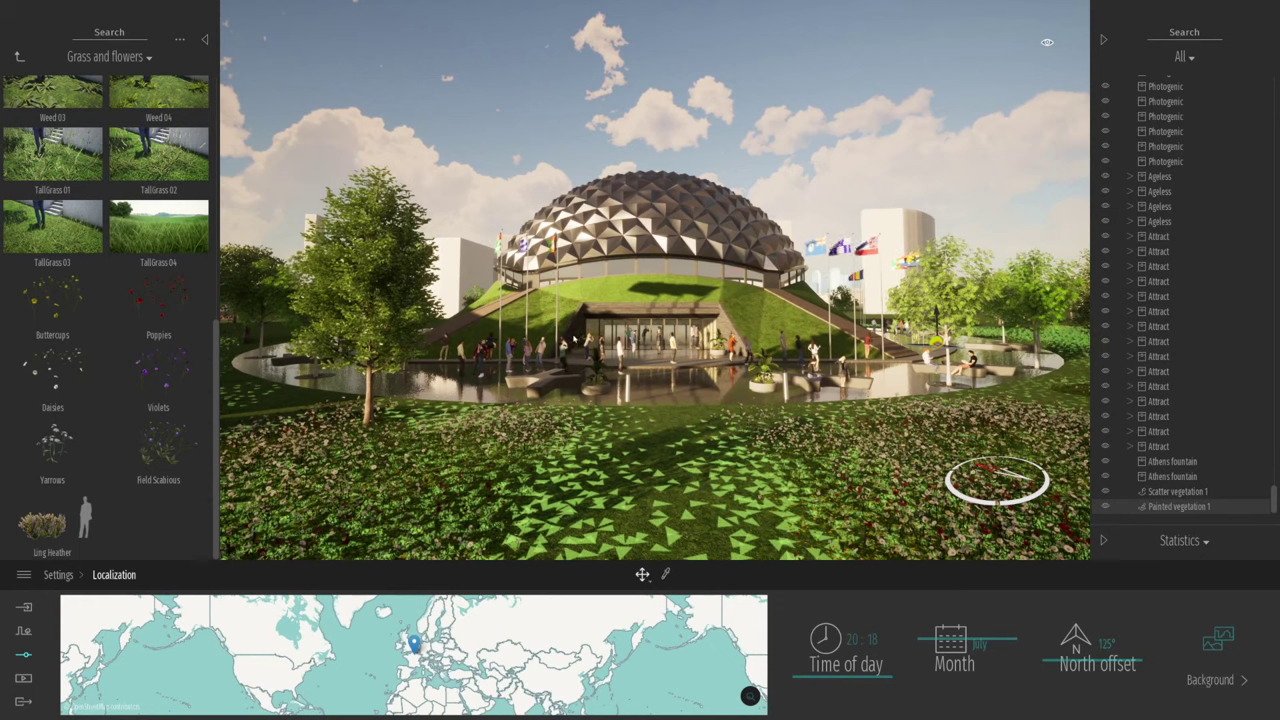
left_click(206, 40)
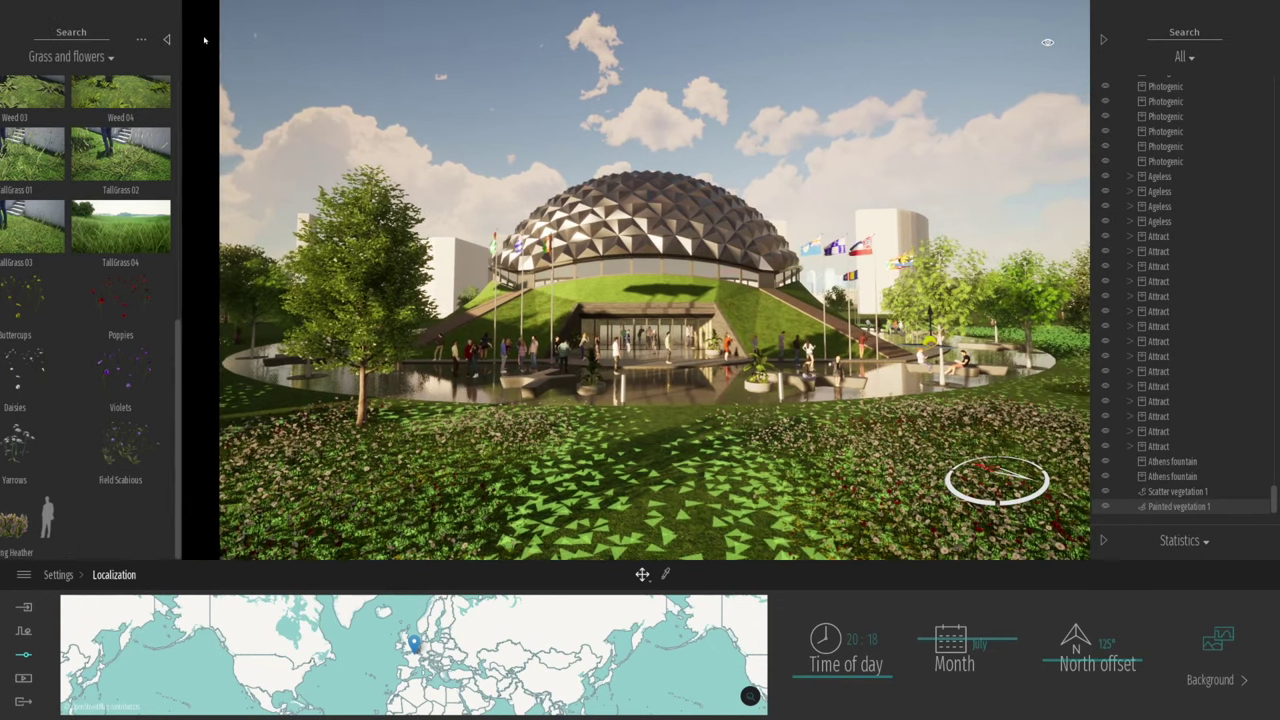
left_click(1103, 40)
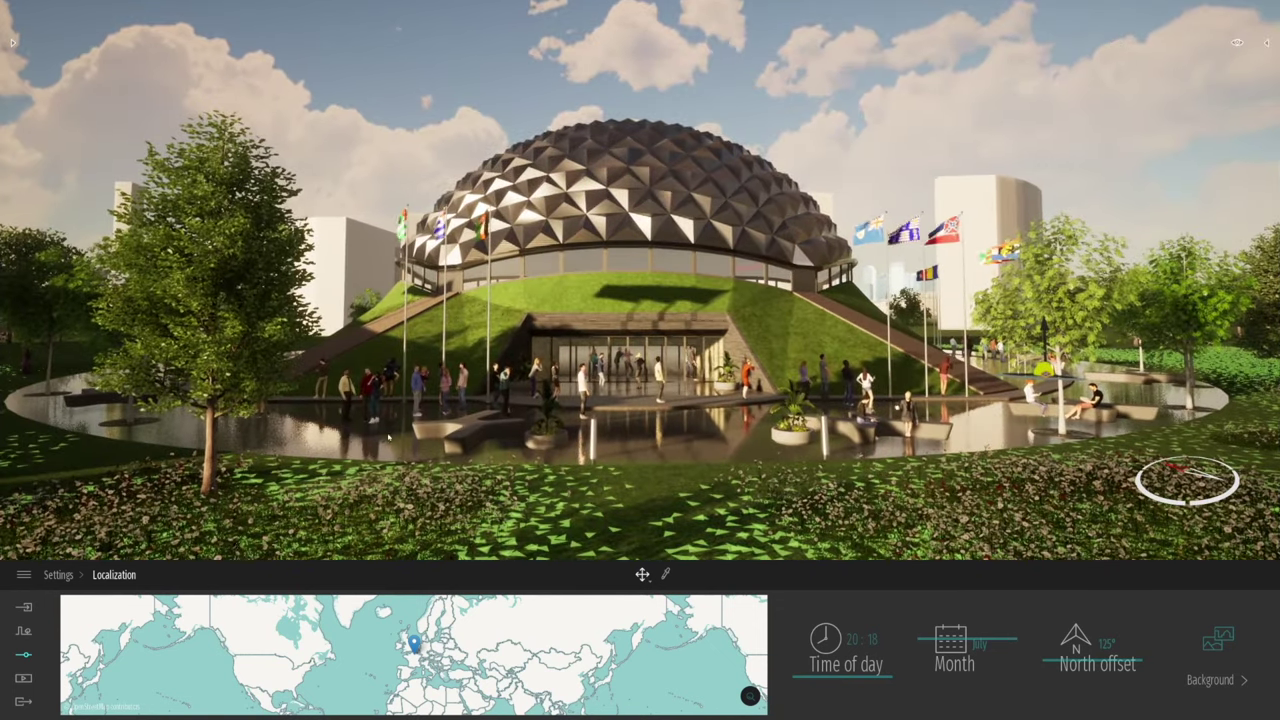
- Create a first media image of the dome building framed across the pond and flower lawn
left_click(23, 678)
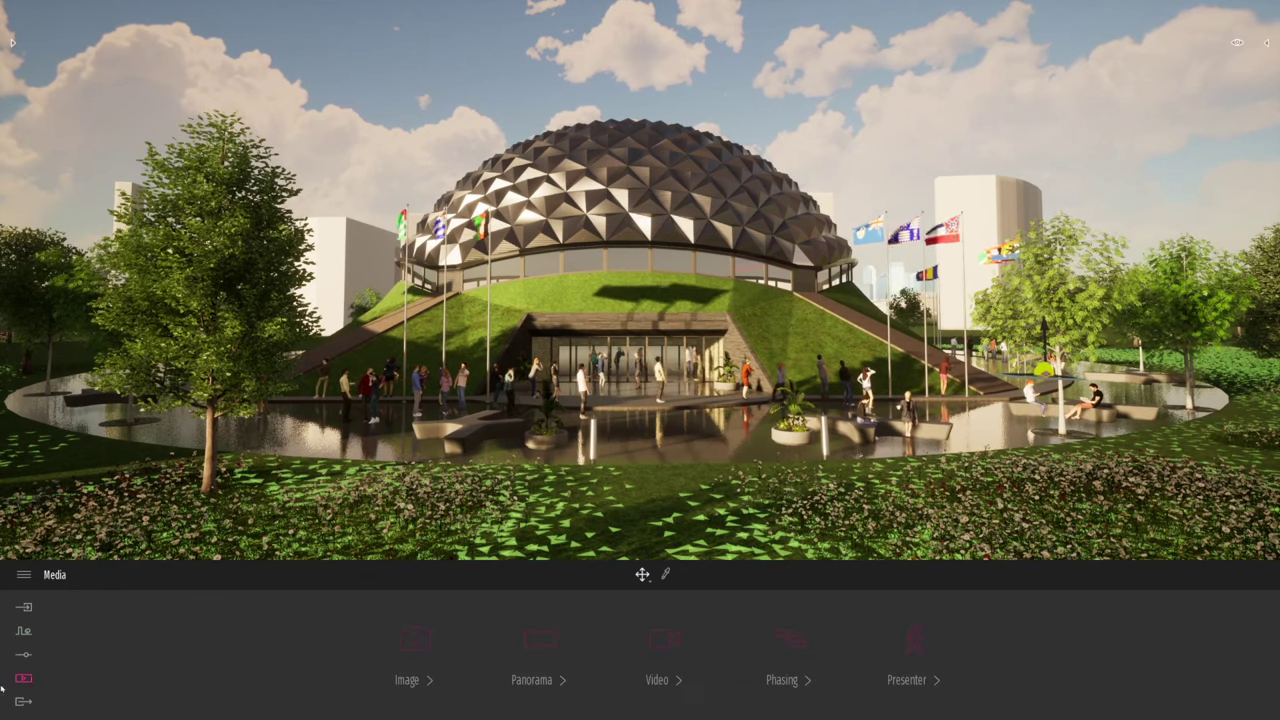
left_click(416, 643)
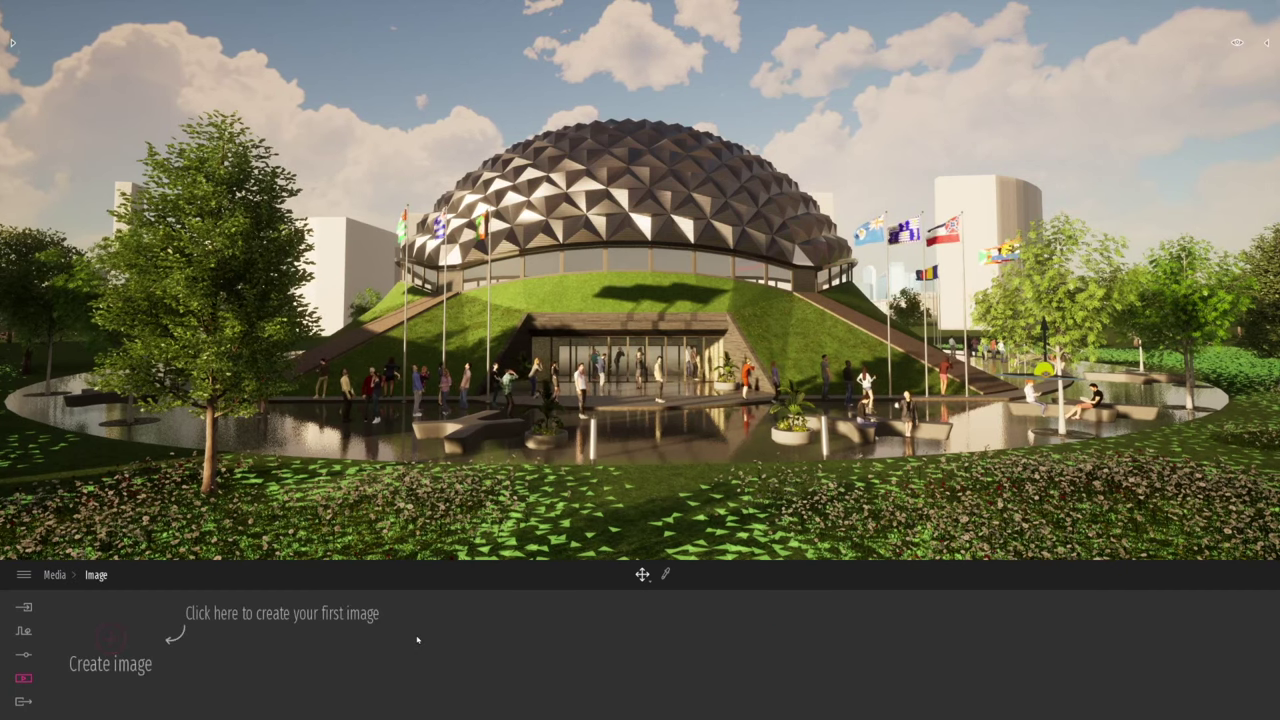
right_click_drag(640, 300, 596, 305)
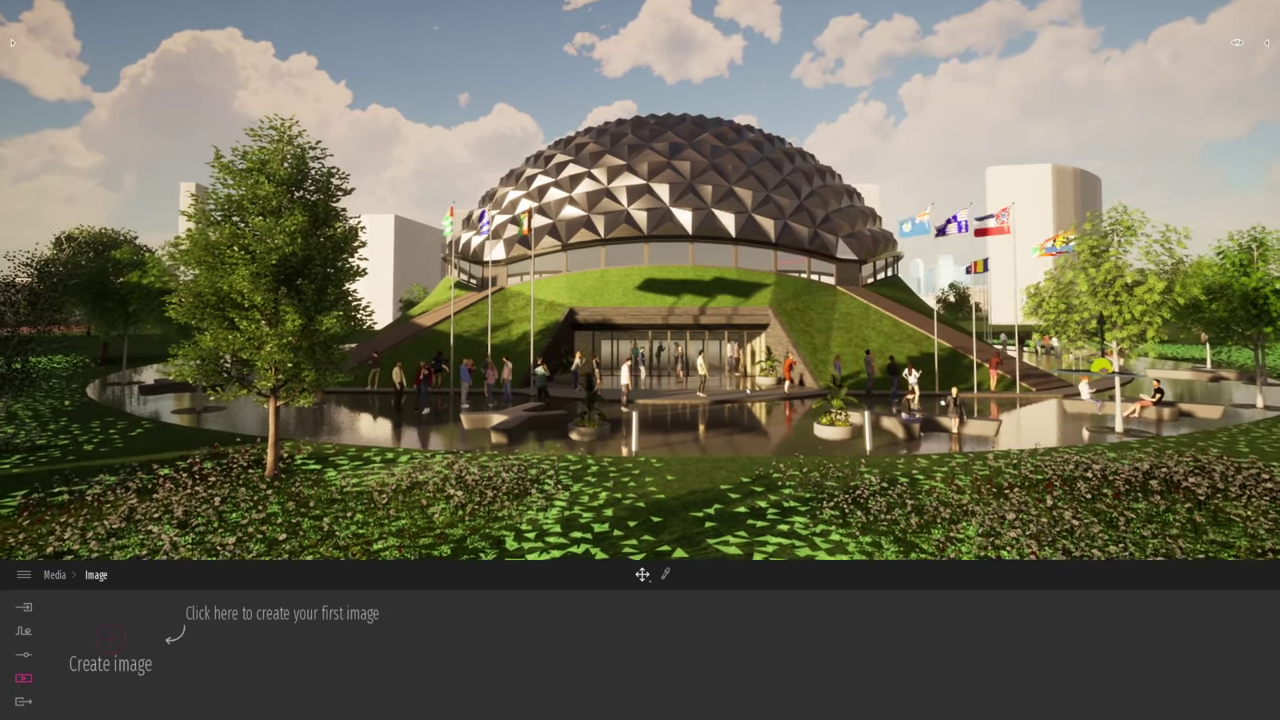
key("s")
right_click_drag(596, 305, 605, 317)
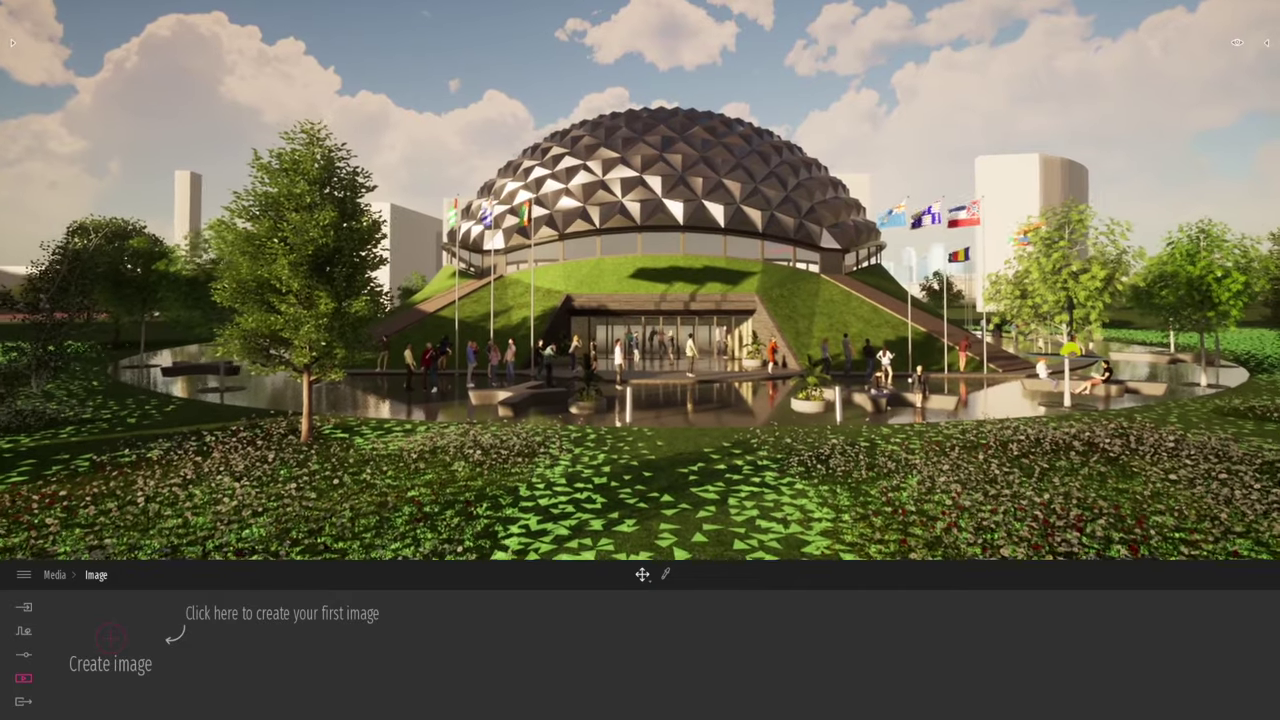
left_click(111, 637)
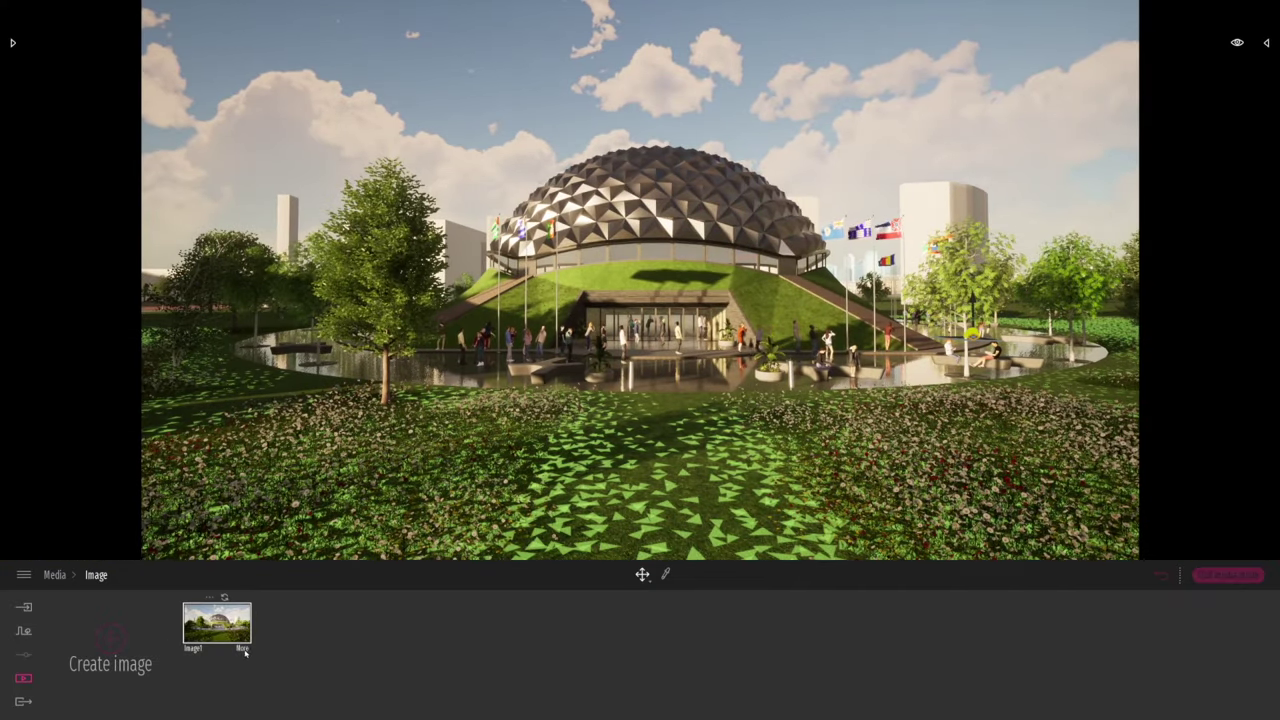
- Give Image1 a custom output size of 4000 by 2000
left_click(242, 649)
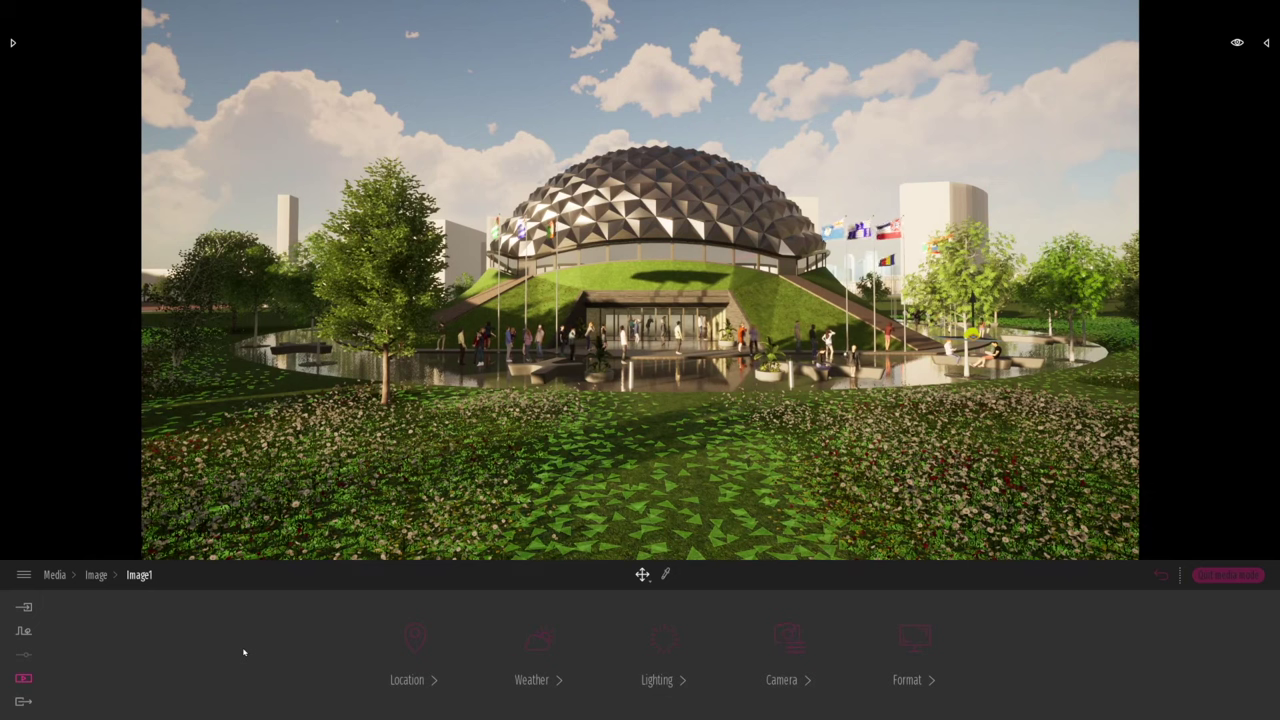
left_click(905, 640)
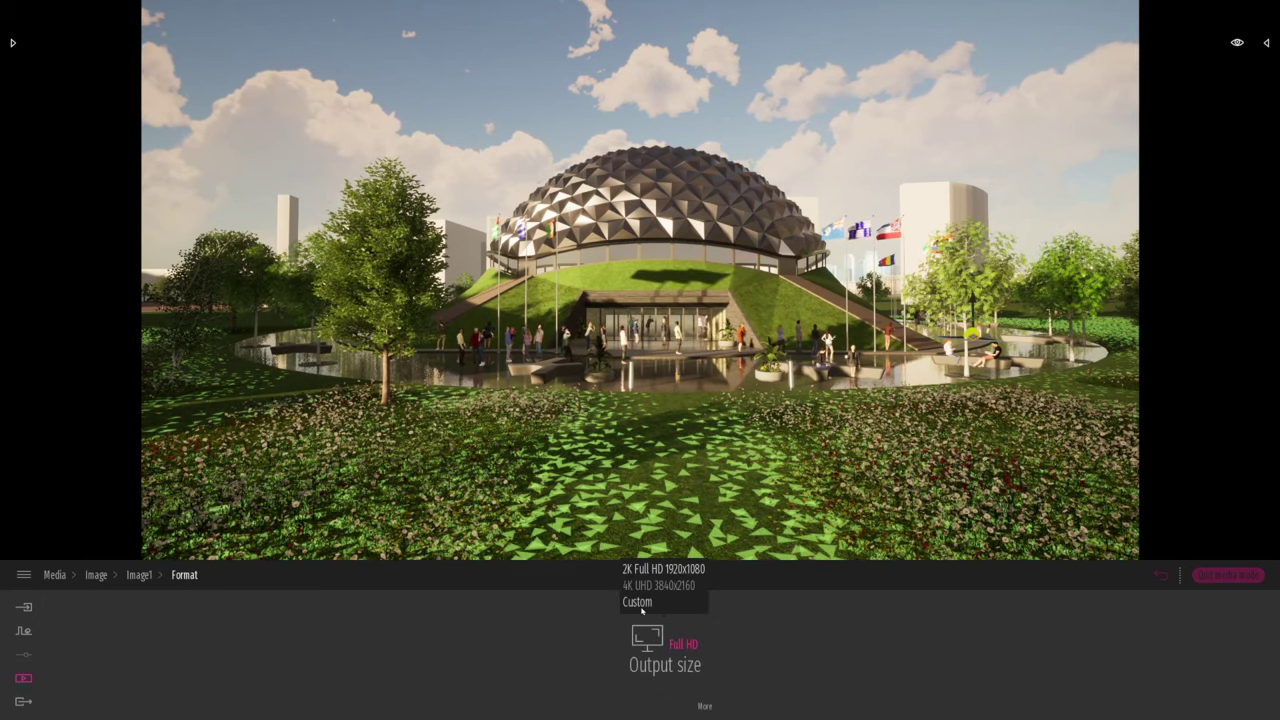
left_click(704, 707)
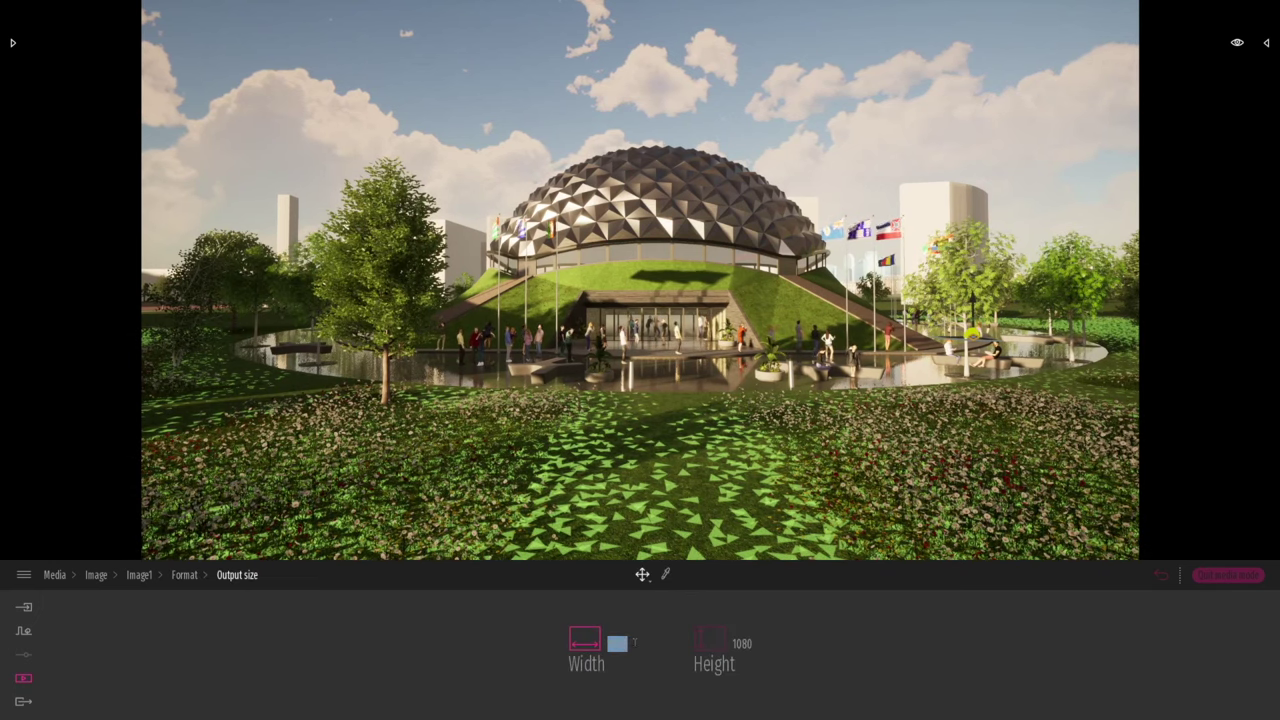
double_click(742, 643)
type("2000")
key("Return")
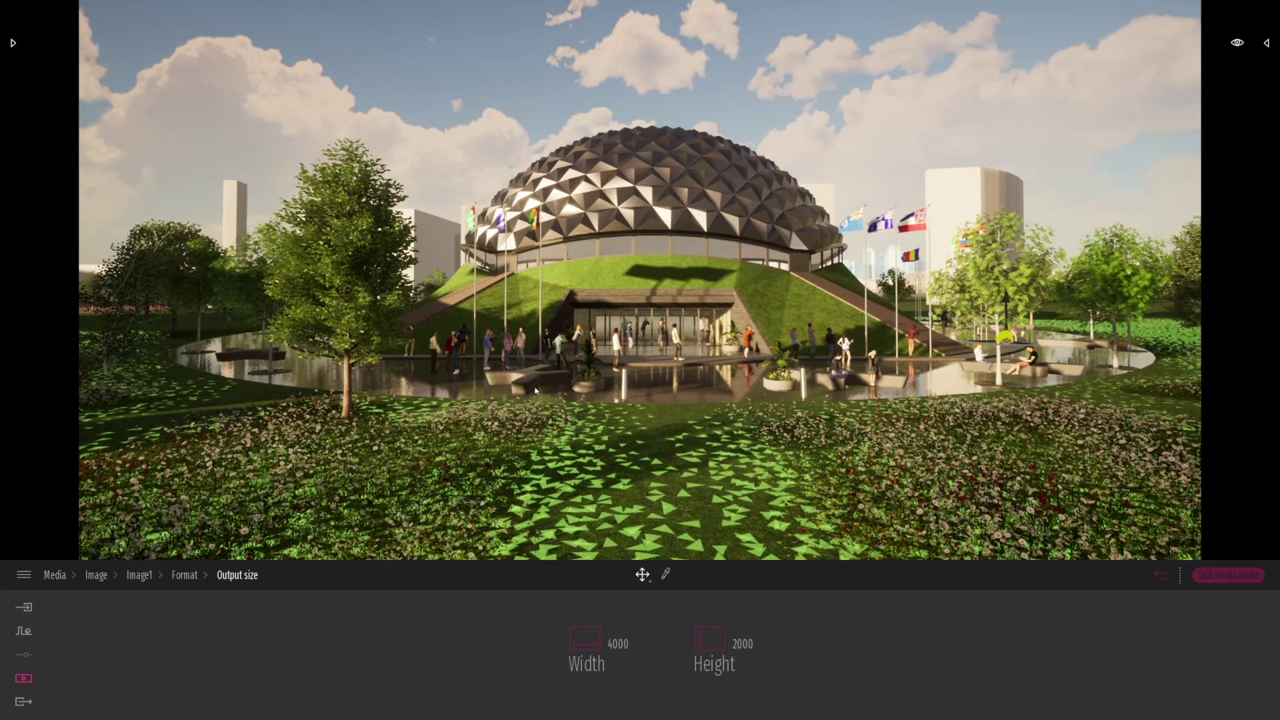
- Show the scene graph again and update Image1 with a lower camera view along the grass path
left_click(1266, 43)
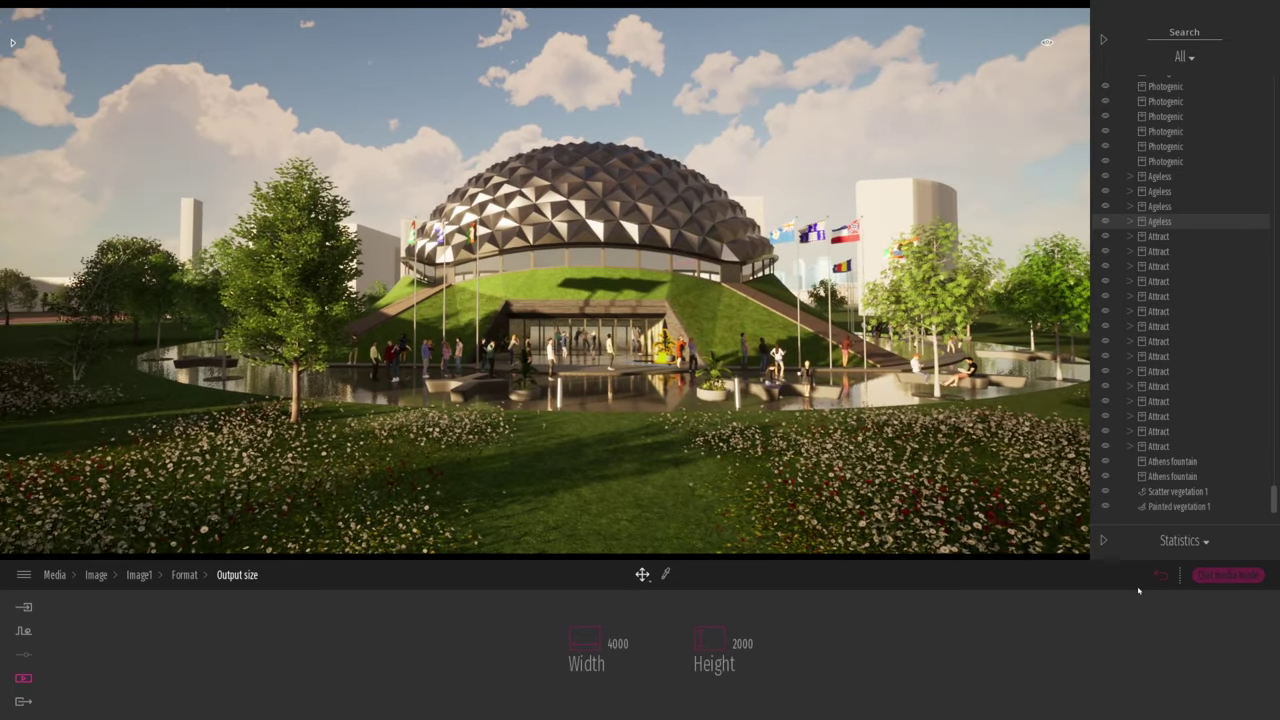
left_click(1161, 576)
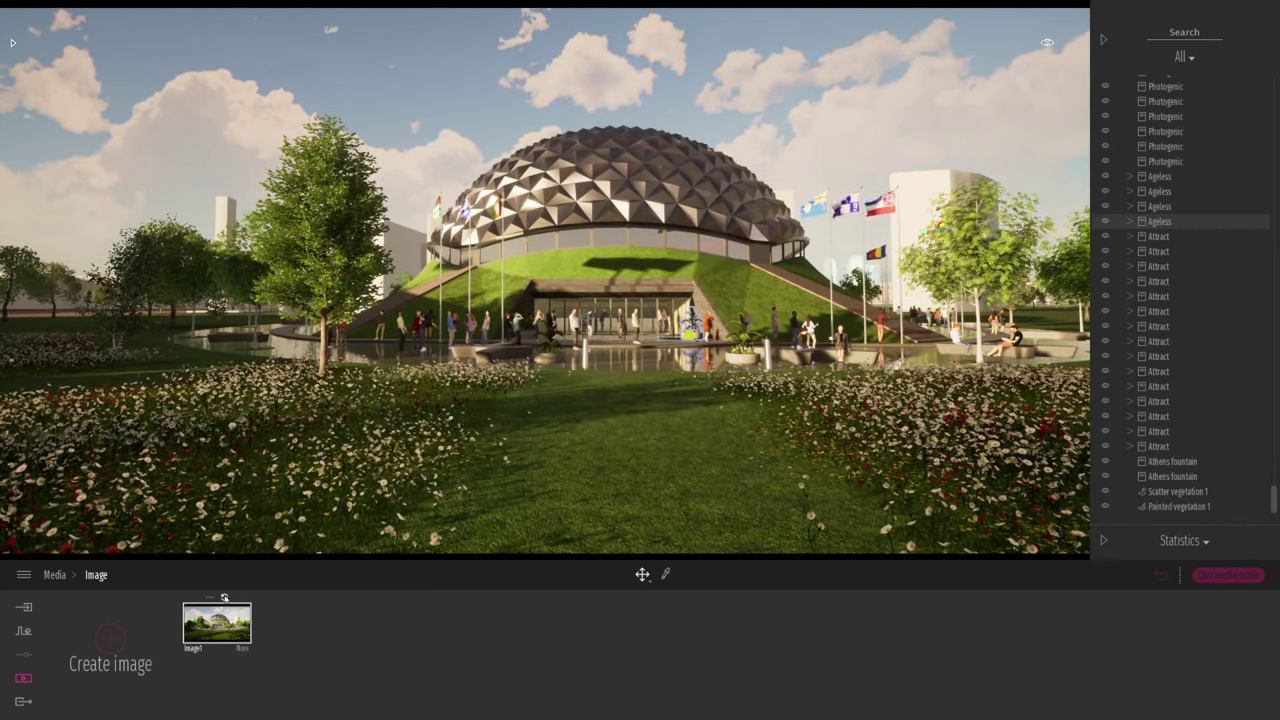
left_click(224, 598)
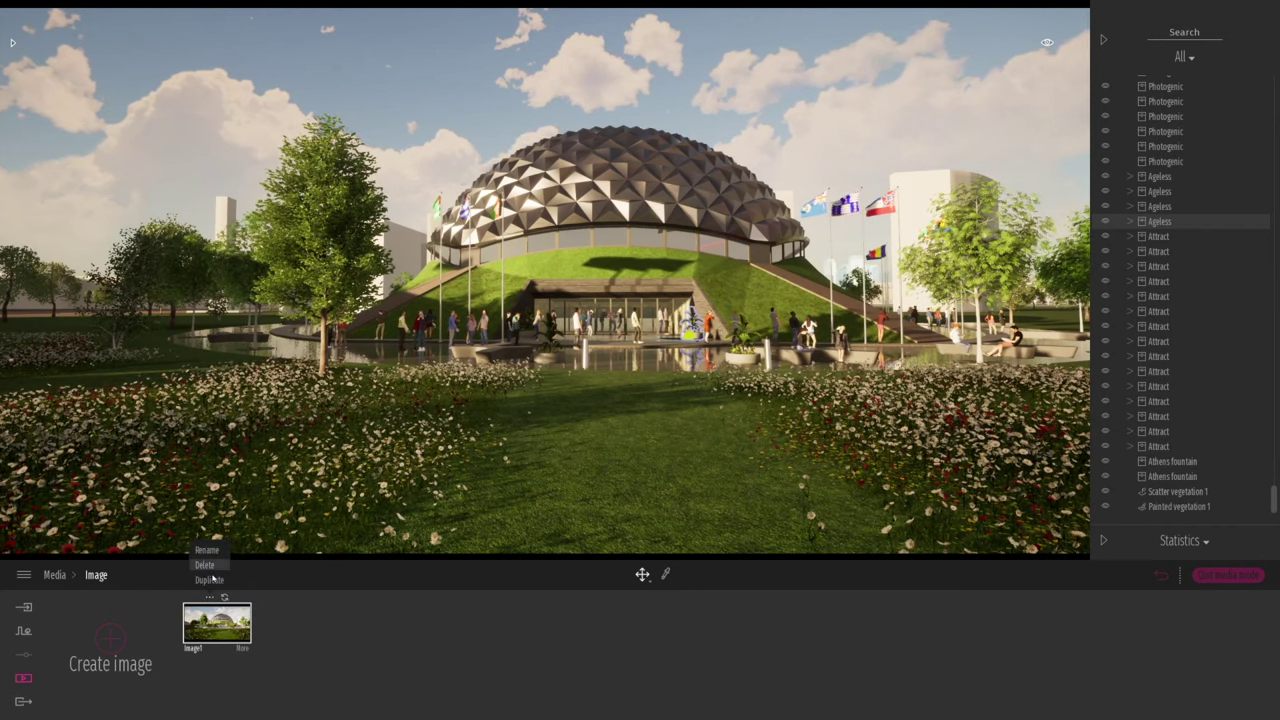
- Duplicate Image1 and set the copy's time of day to about 05:43 for a dark dawn scene
left_click(209, 580)
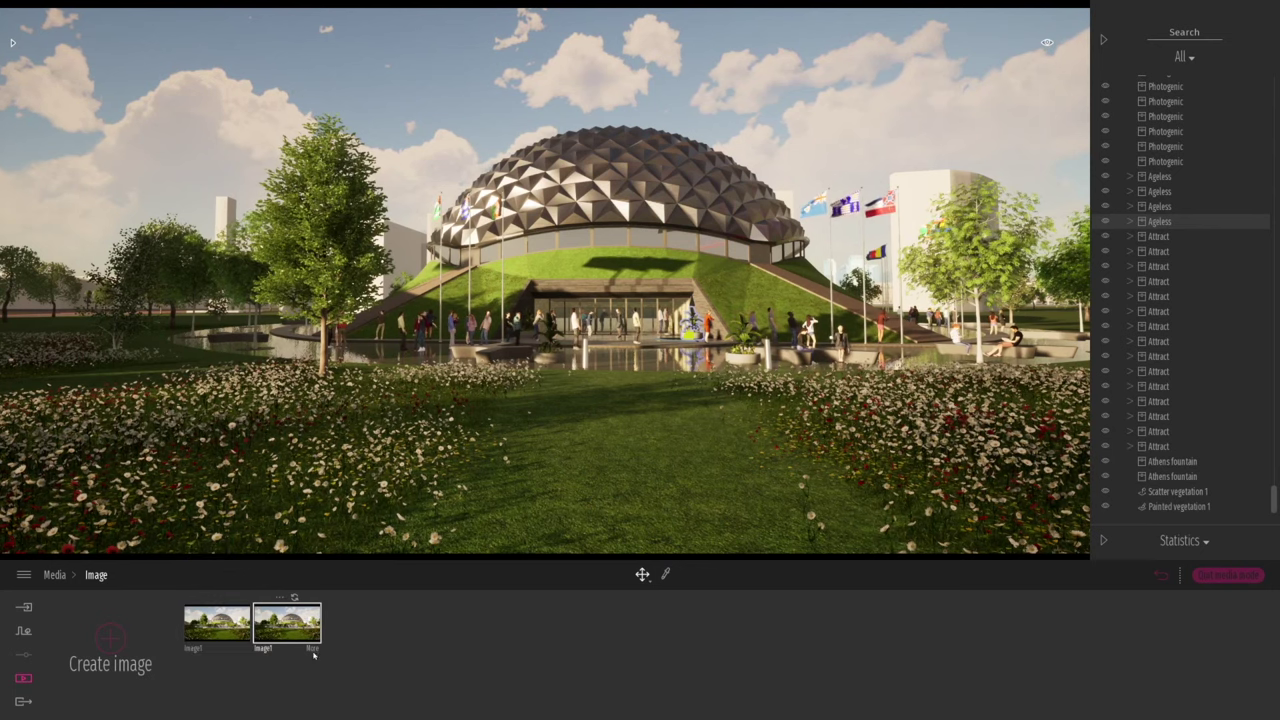
left_click(313, 649)
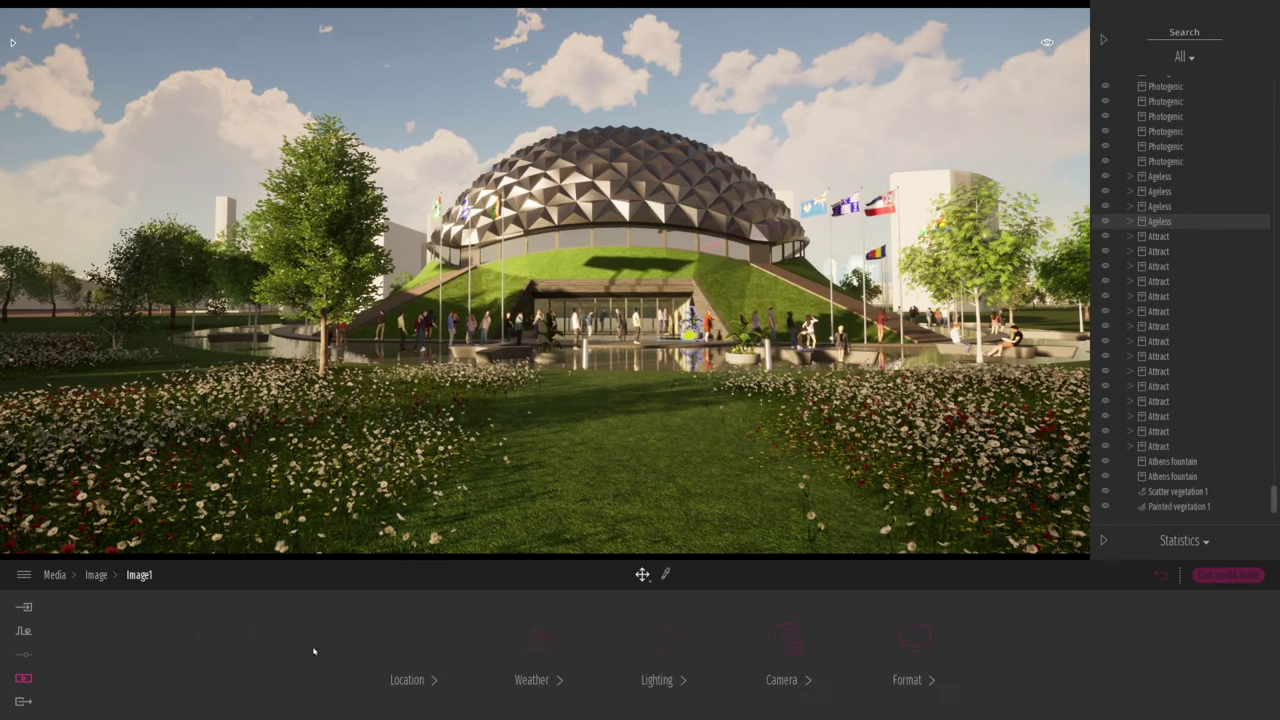
left_click(416, 643)
left_click_drag(815, 670, 810, 623)
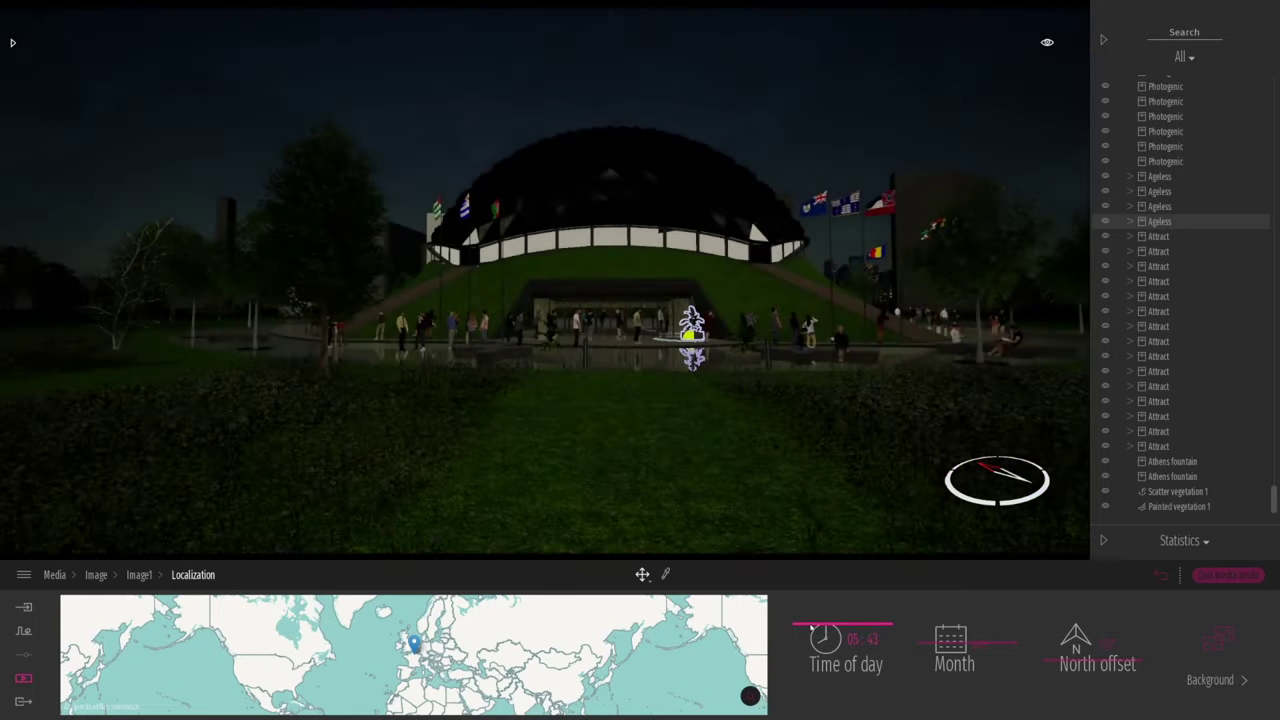
- Search the scene graph for "lights" and switch on the visibility of the Lights folder
left_click_drag(1274, 497, 1265, 47)
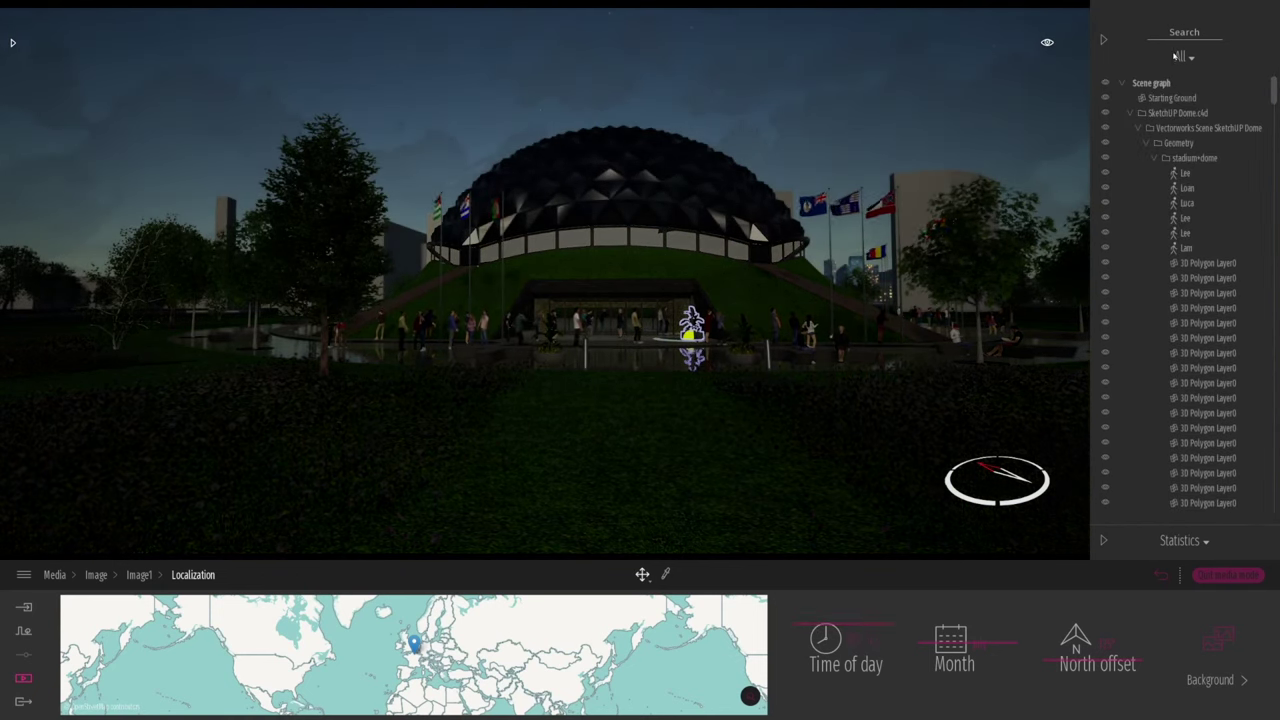
type("lights")
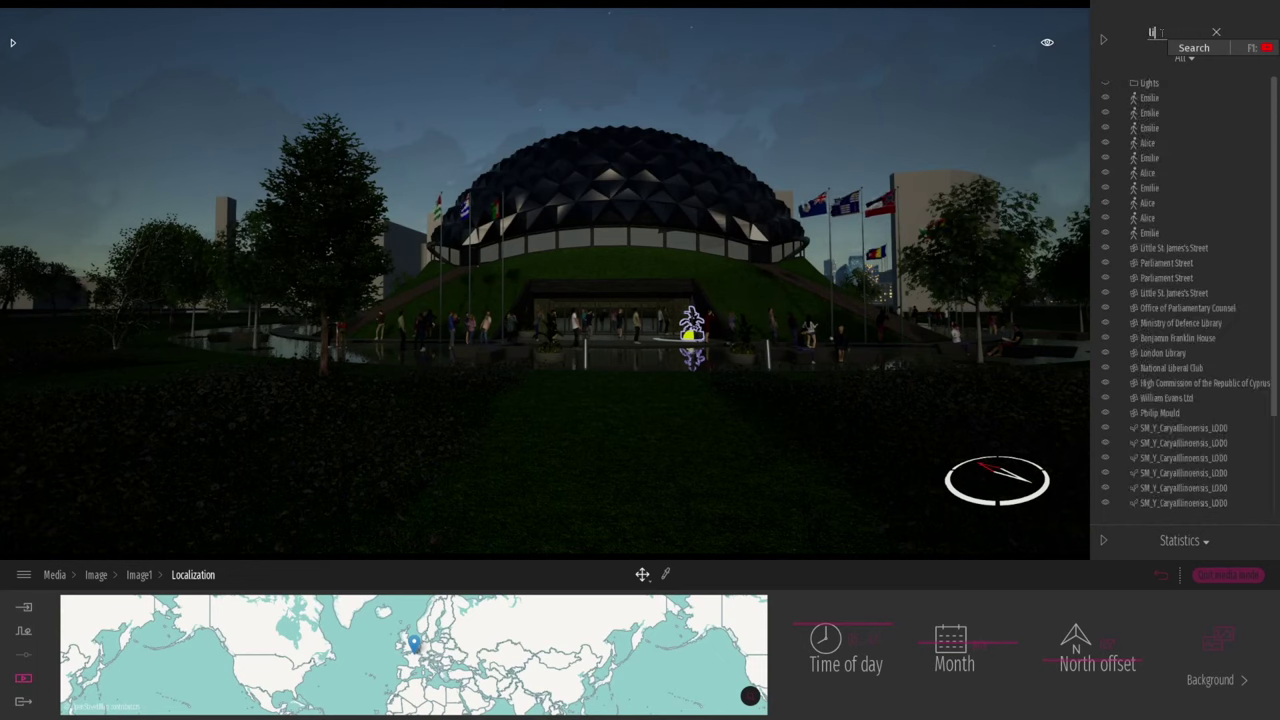
left_click(1105, 83)
left_click(1105, 83)
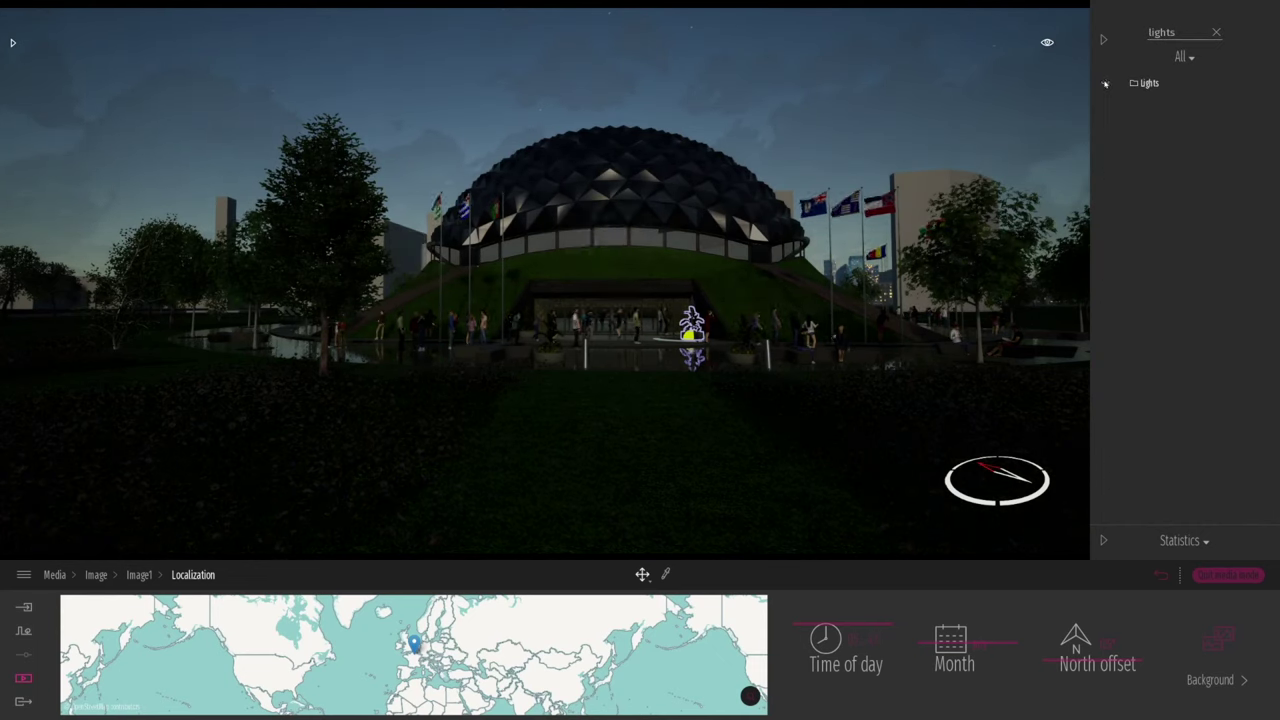
- Make the Lights folder visible and open the Streetlights category under the library's City objects
left_click(1105, 83)
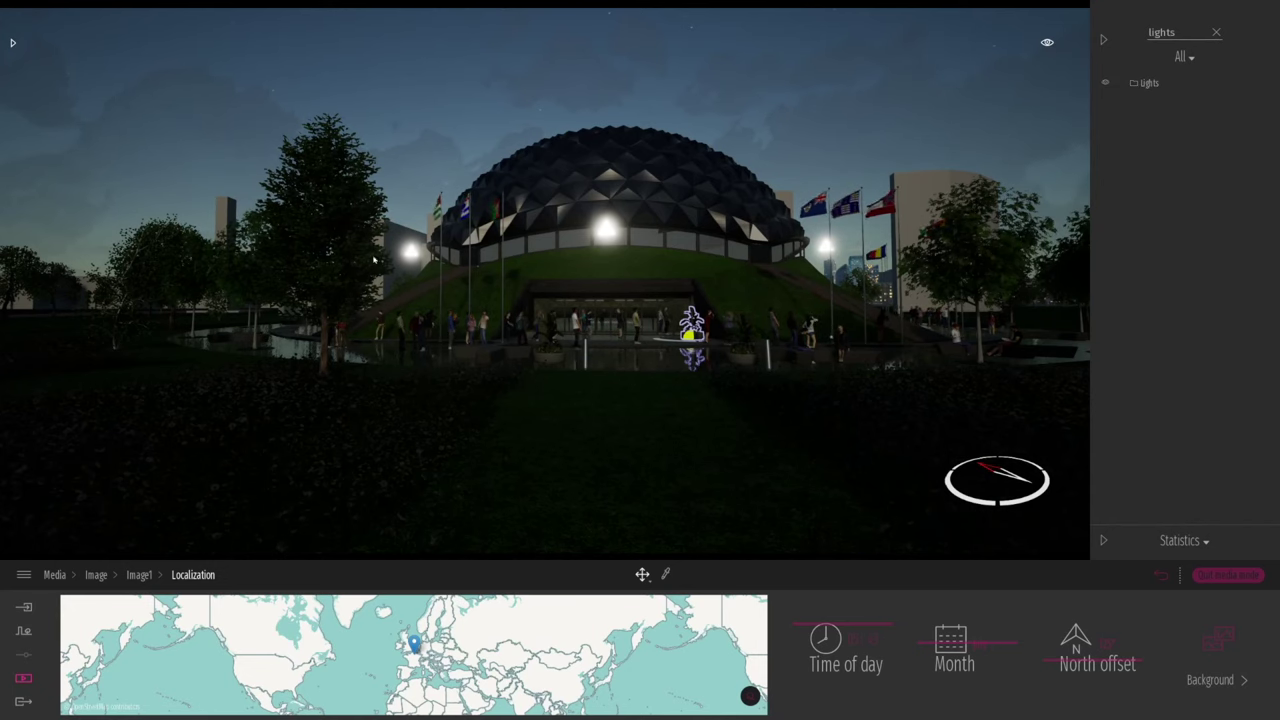
left_click(12, 44)
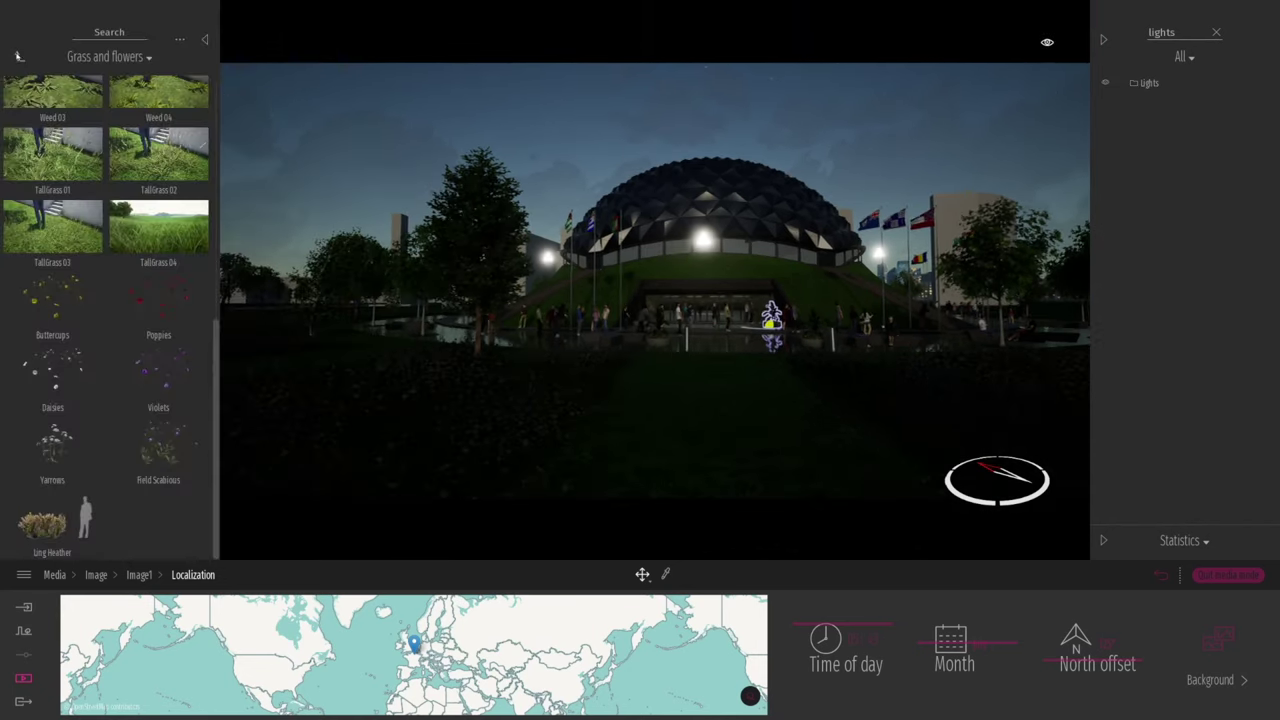
left_click(16, 56)
left_click(16, 56)
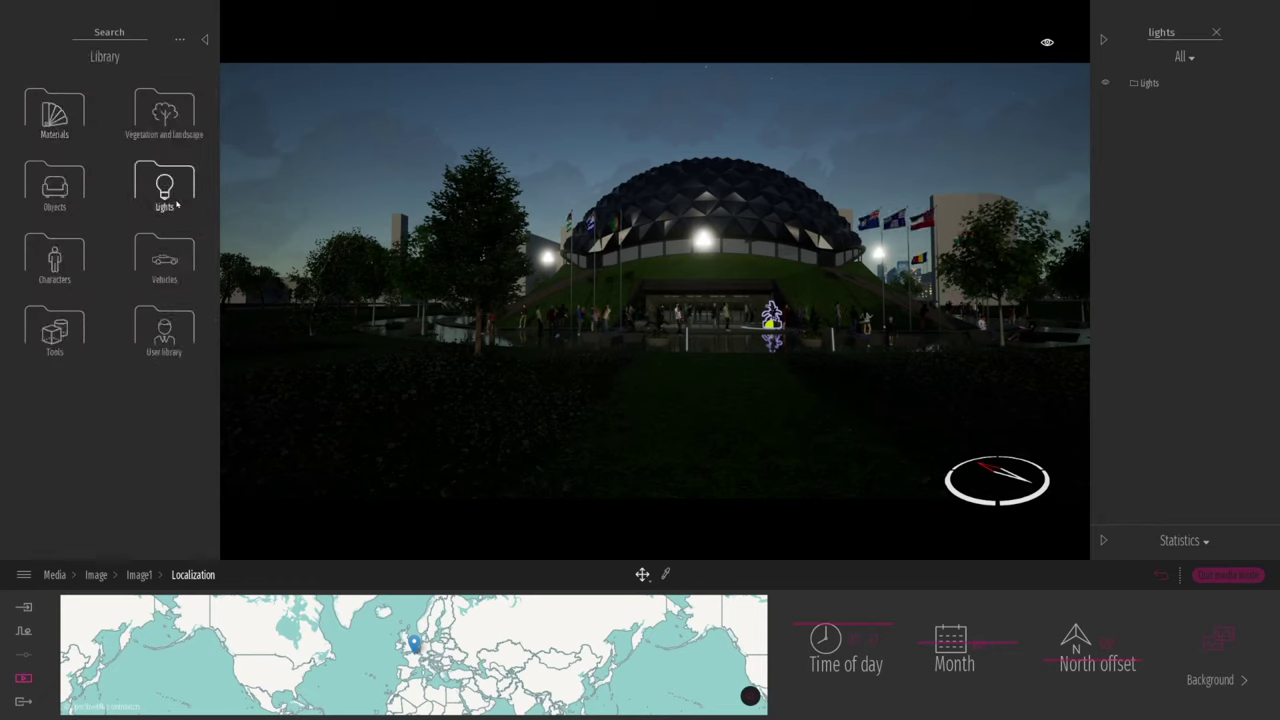
left_click(55, 185)
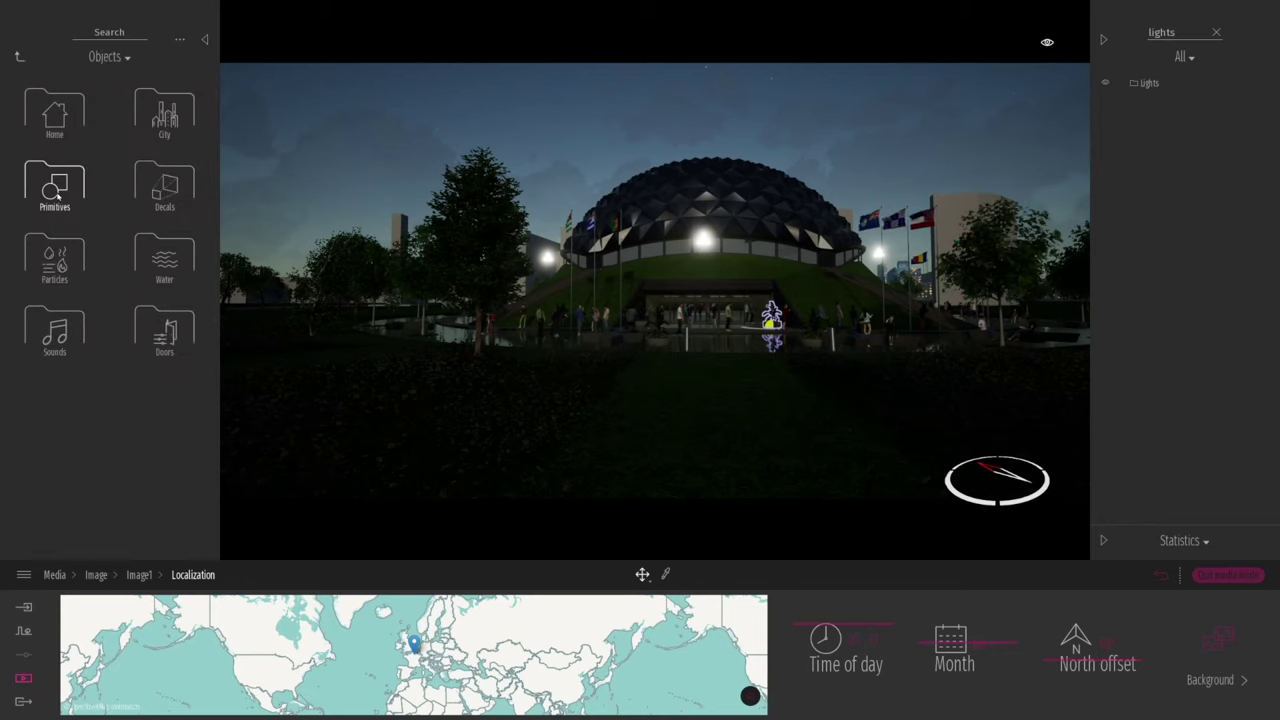
left_click(164, 112)
left_click(54, 325)
- Place one Enticing bollard streetlight at the edge of the grass path in front of the dome
left_click_drag(53, 250, 519, 514)
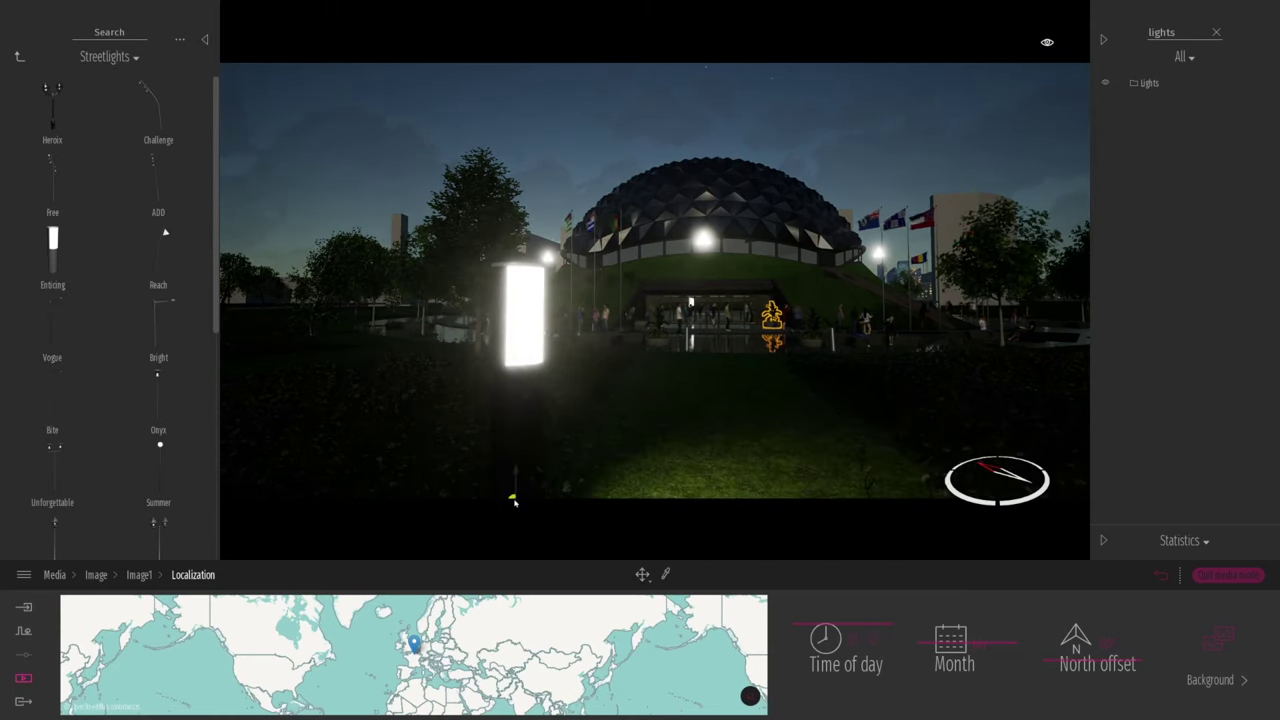
key("Escape")
right_click_drag(659, 420, 657, 452)
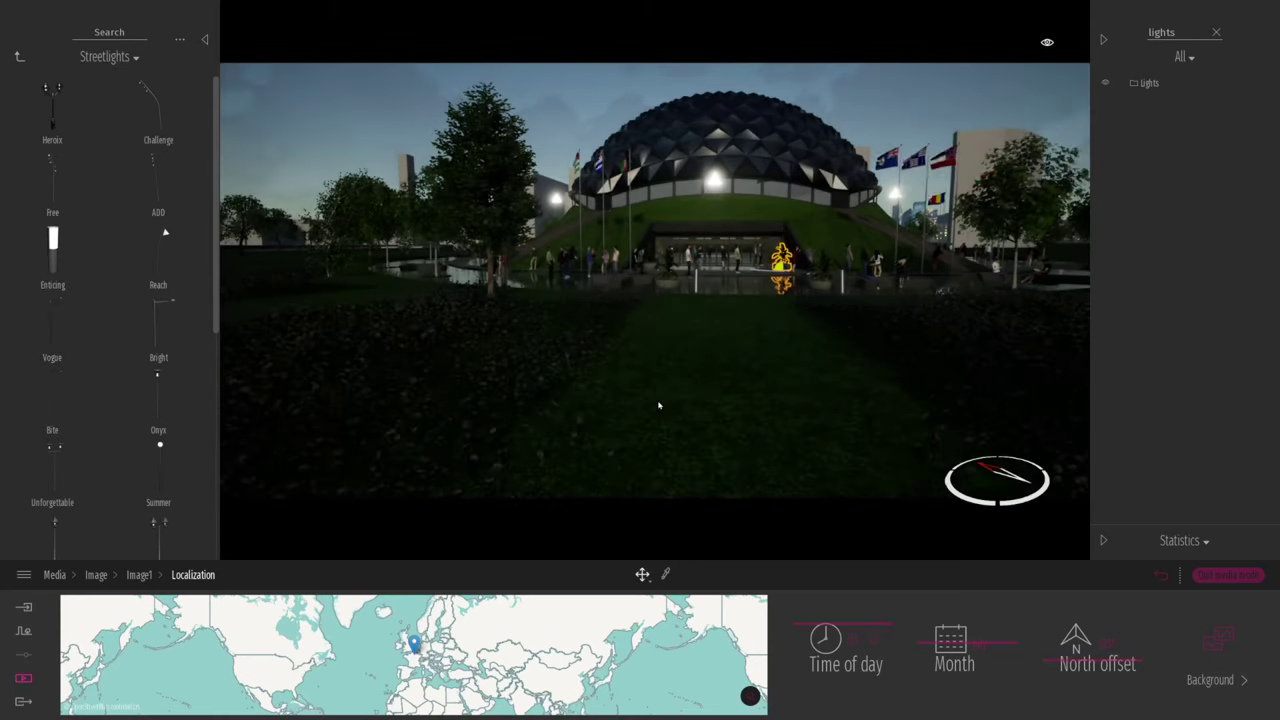
right_click_drag(671, 386, 650, 460)
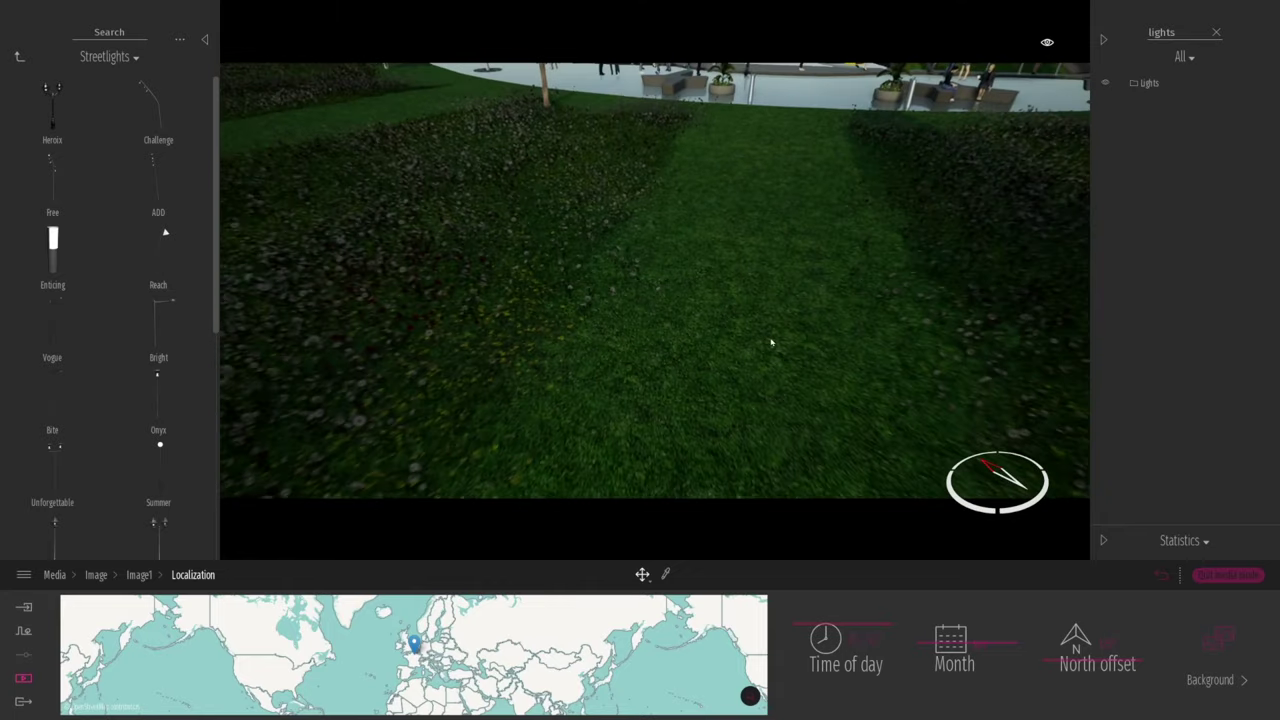
left_click_drag(53, 245, 455, 400)
left_click(527, 424)
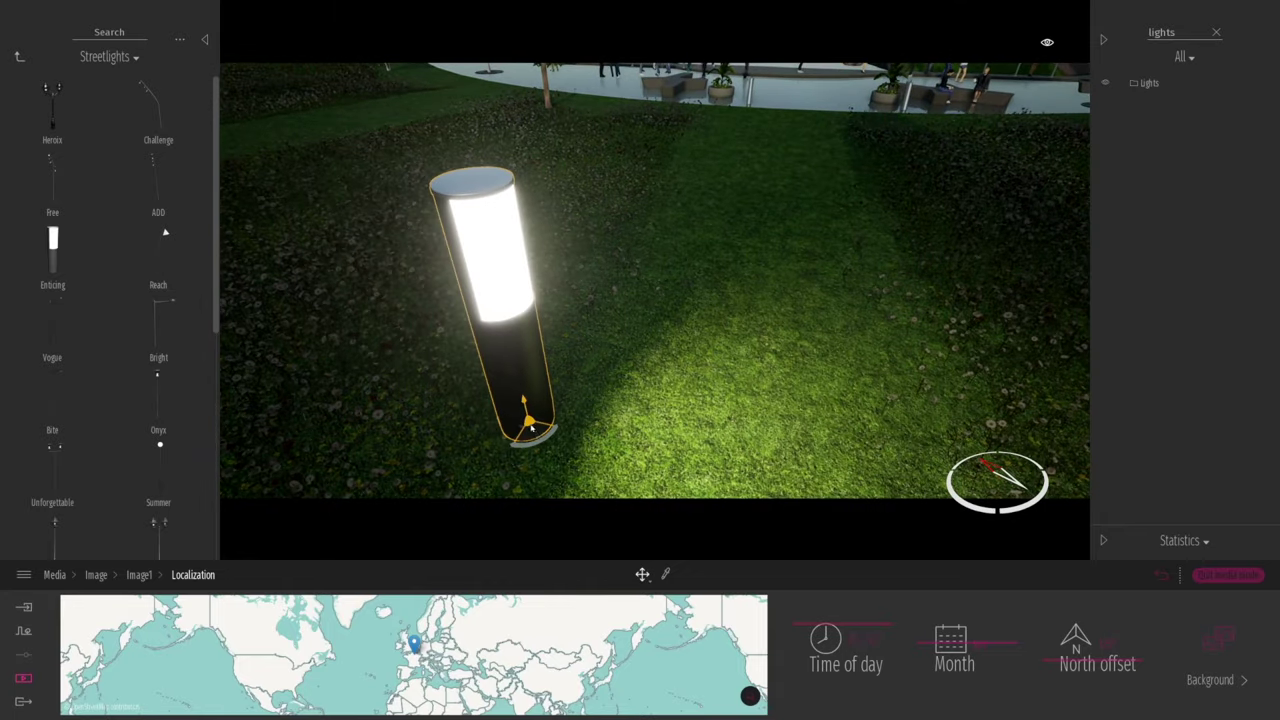
- Copy the bollard light along the path's edge as three instances leading toward the building
left_click(600, 305)
left_click_drag(603, 298, 625, 243, "alt")
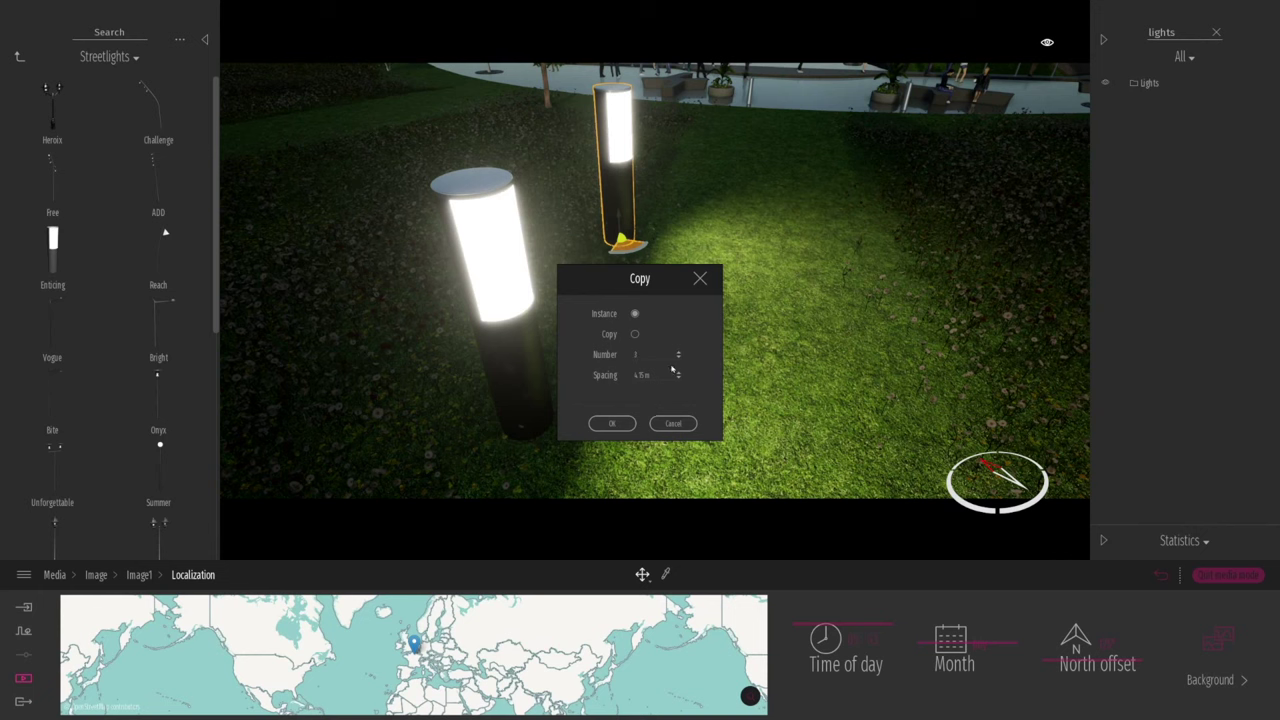
left_click(613, 423)
- Select all four bollard lights in the row and scale them down together to about 0.69
right_click_drag(691, 313, 709, 457)
scroll(634, 464, "down", 3)
scroll(634, 464, "down", 3)
right_click_drag(508, 252, 503, 76)
key("q")
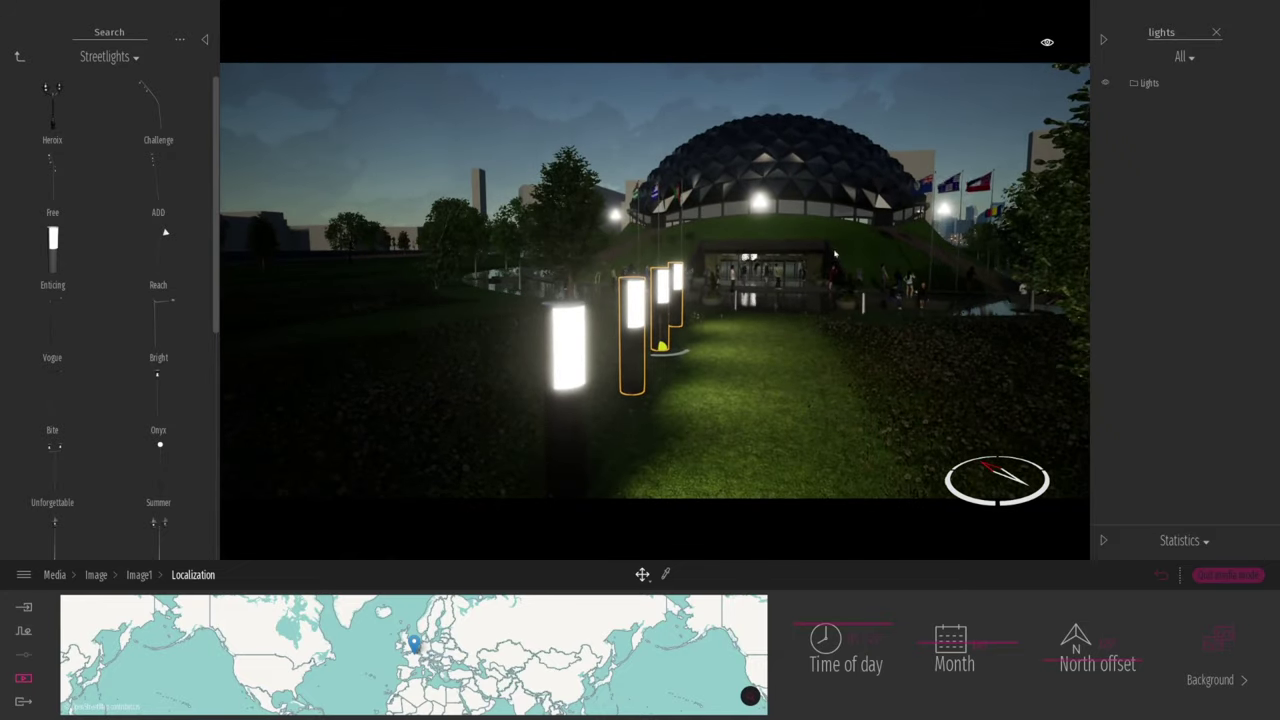
left_click(584, 410)
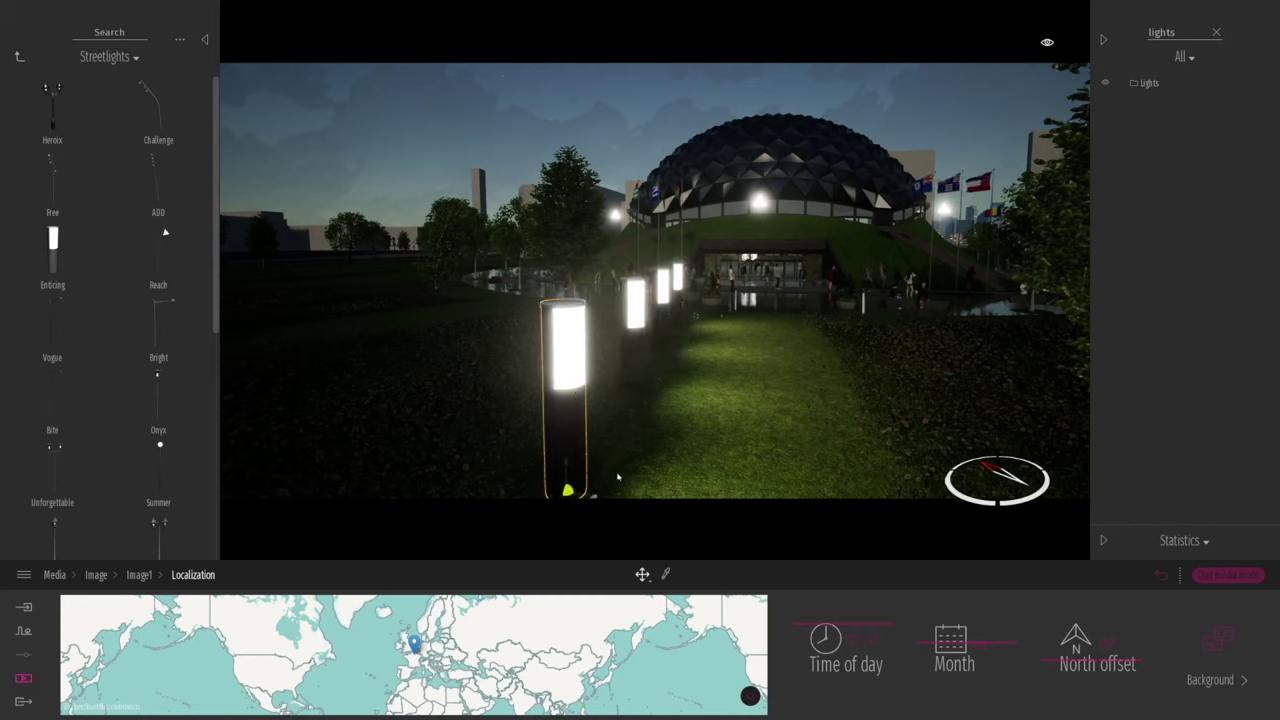
left_click_drag(575, 502, 624, 322)
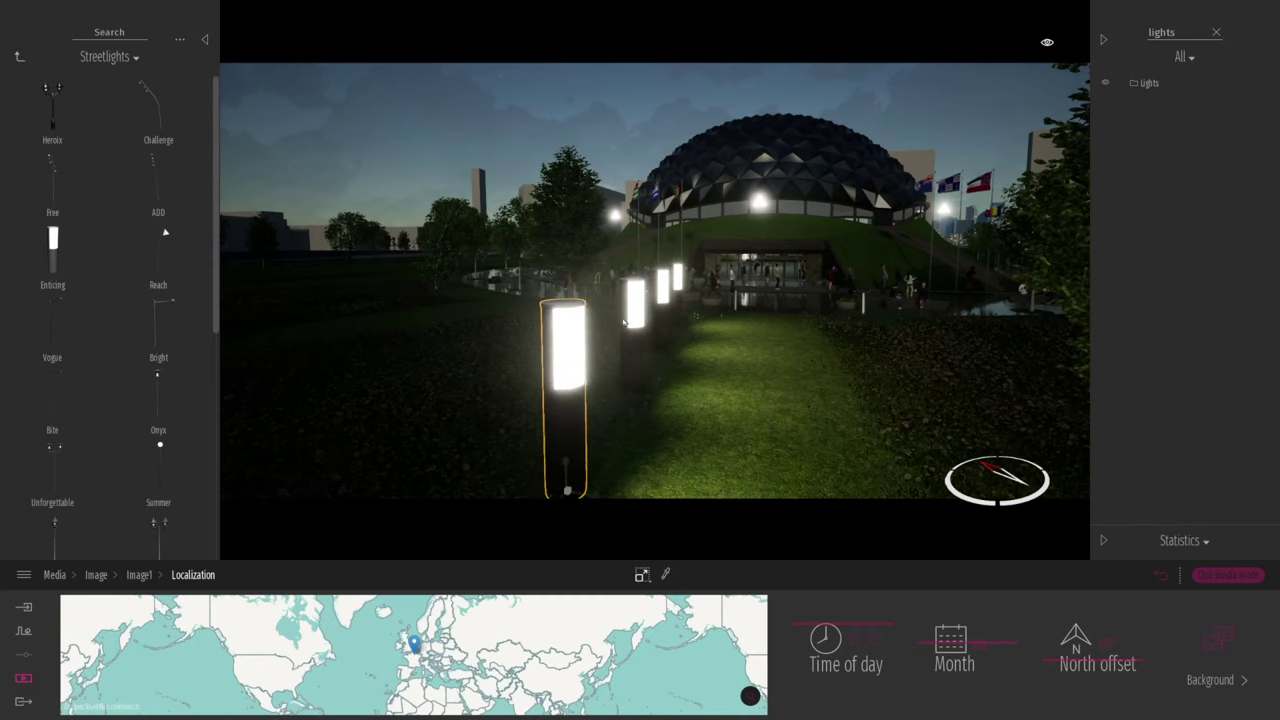
left_click(637, 341, "ctrl")
left_click(668, 306, "ctrl")
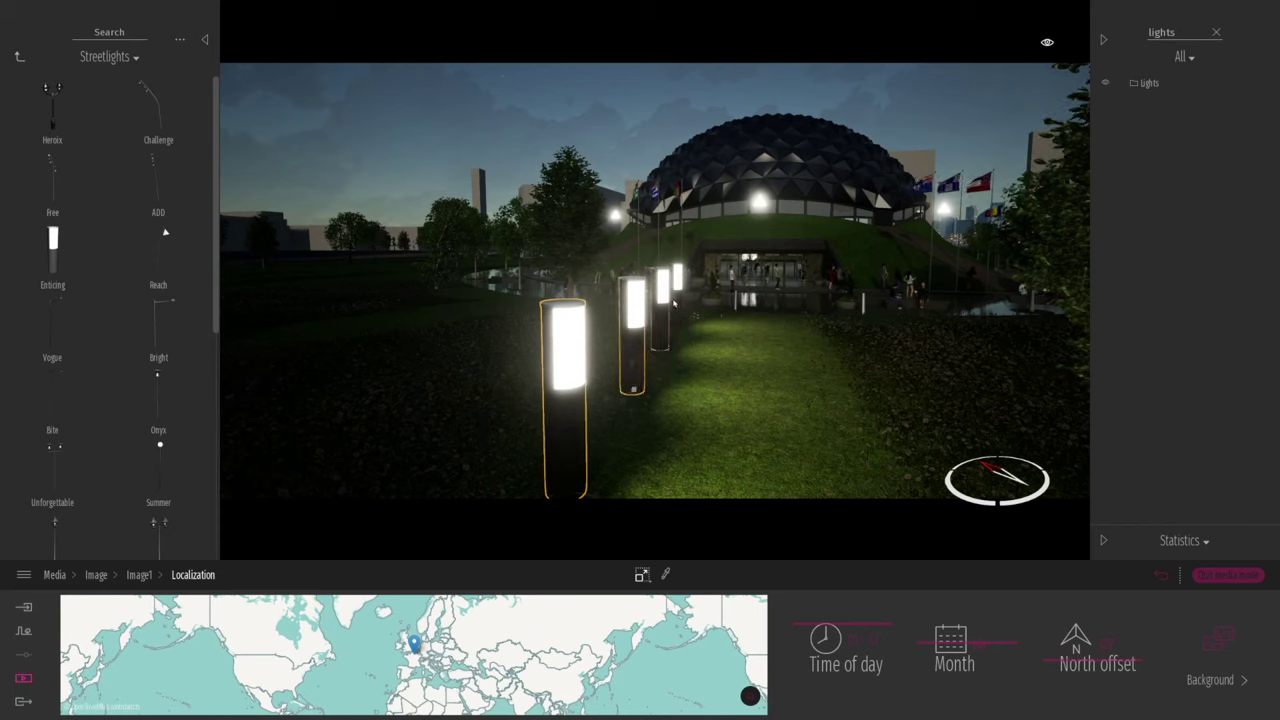
left_click_drag(652, 367, 619, 418)
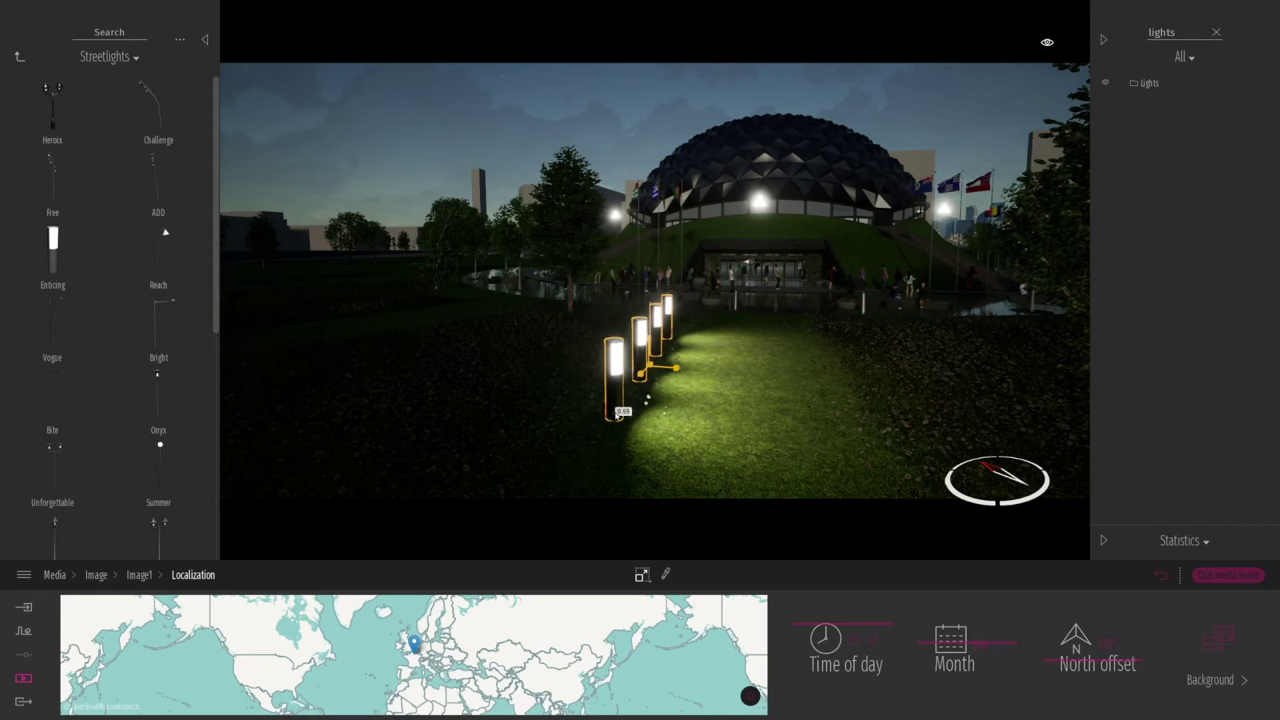
- Copy the row of four bollard lights once across the grass path and align it with the opposite edge
key("Tab")
left_click_drag(652, 370, 845, 378, "alt")
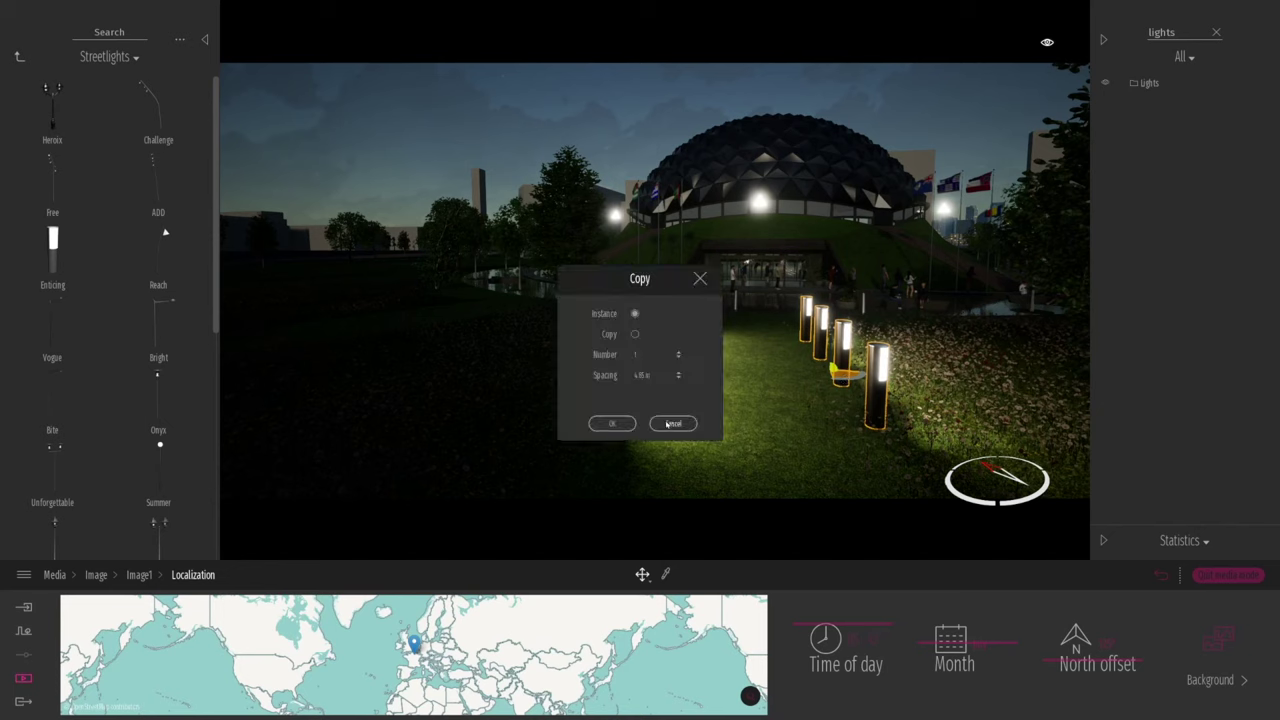
left_click(671, 423)
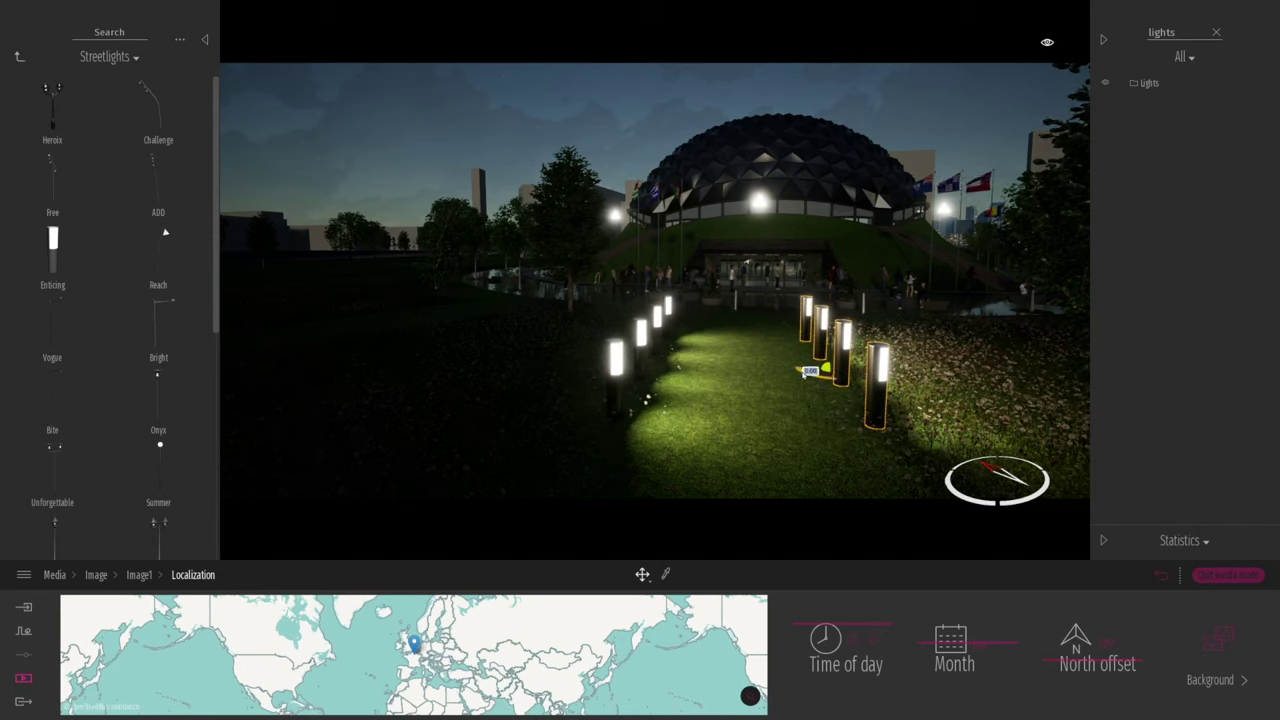
left_click_drag(817, 372, 826, 369)
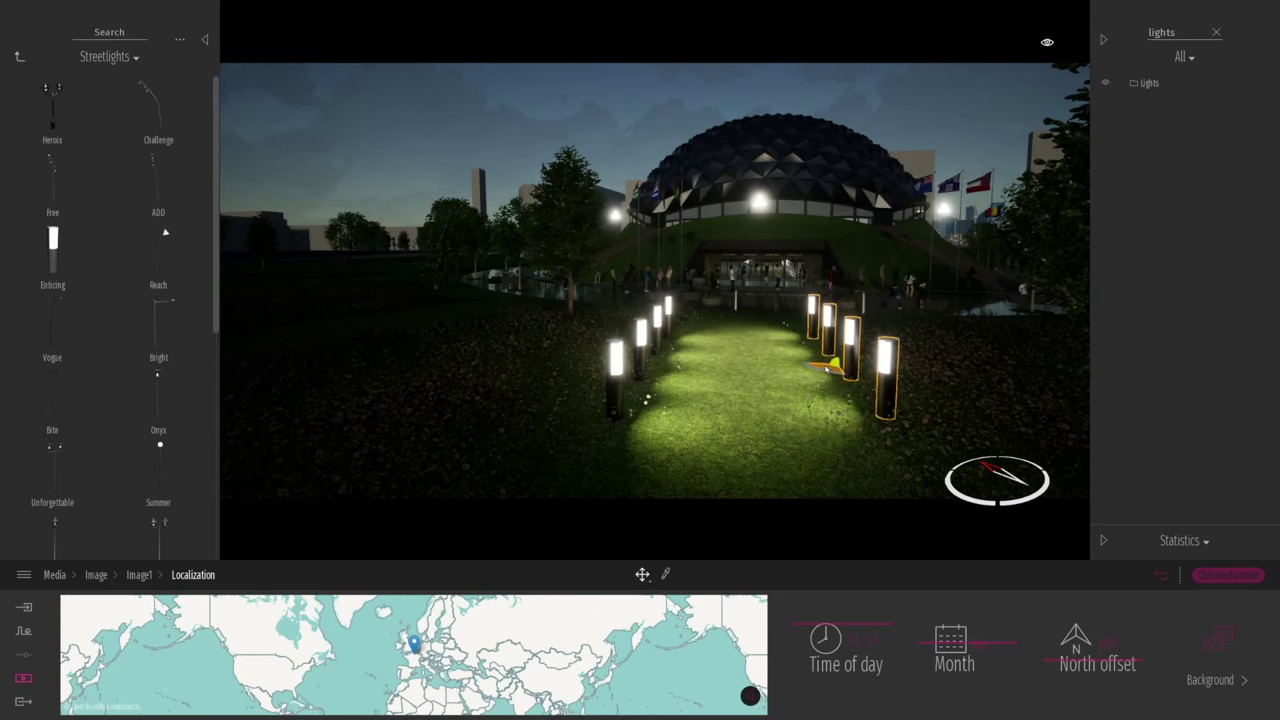
- Return to the image list and switch on the Lights folder's visibility for the night image
right_click_drag(661, 385, 661, 384)
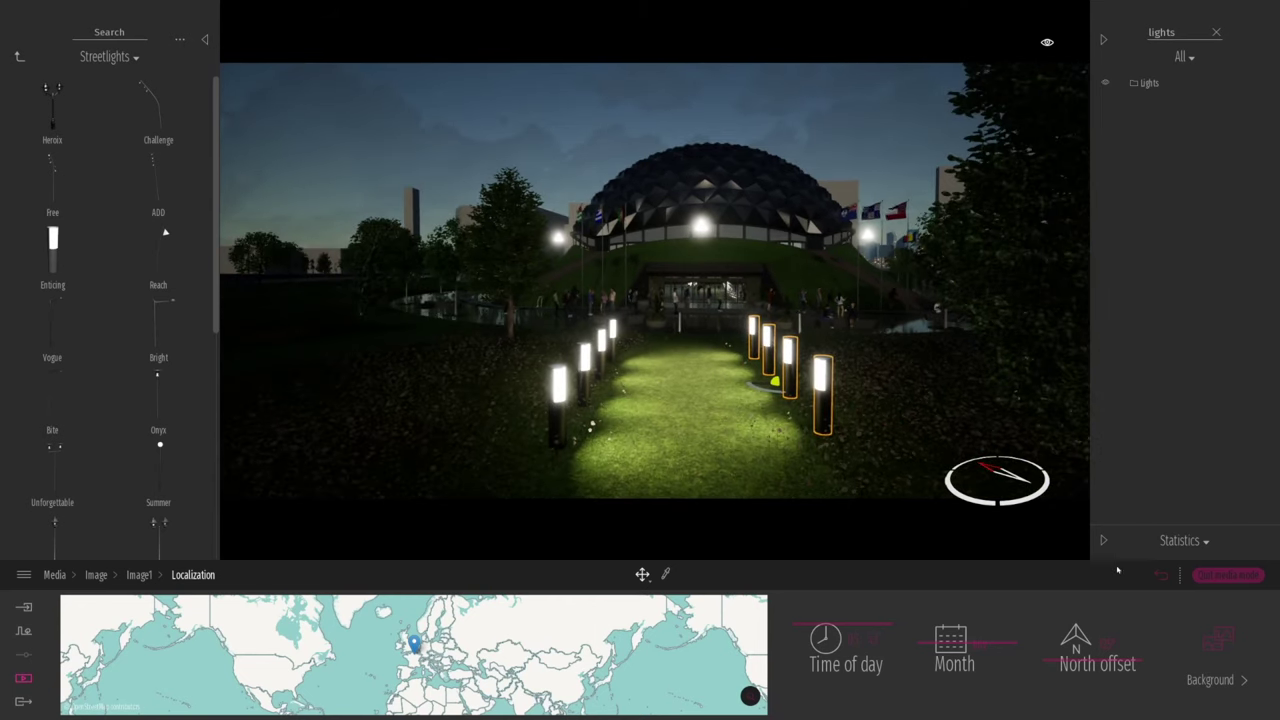
left_click(1162, 575)
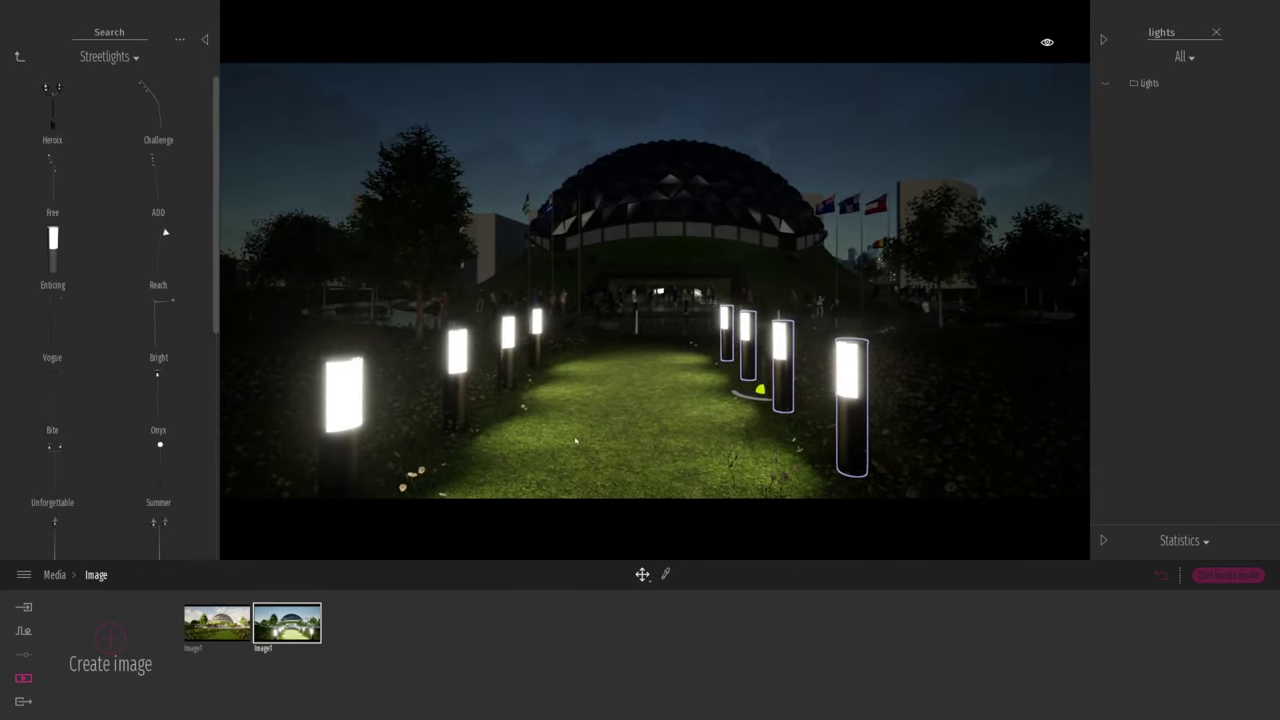
left_click(1105, 84)
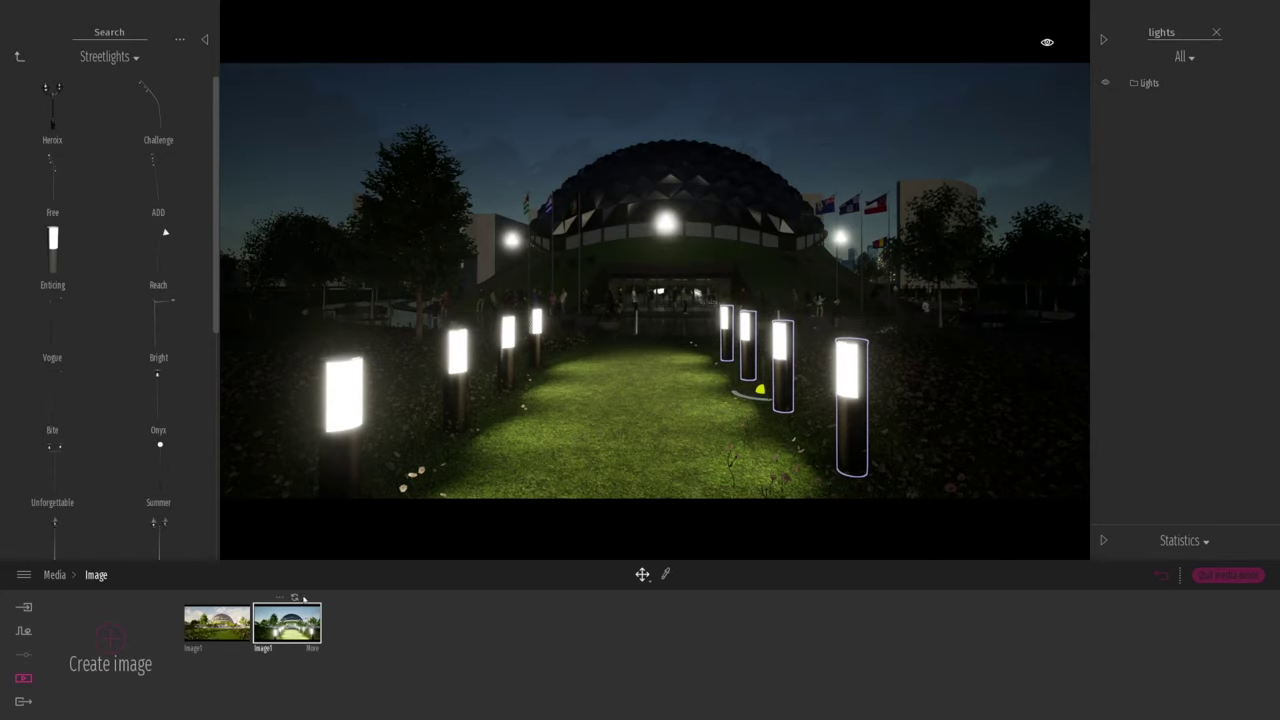
- Load the day image and move its camera beside the path for an angled view of the dome across the flower meadow
left_click(200, 620)
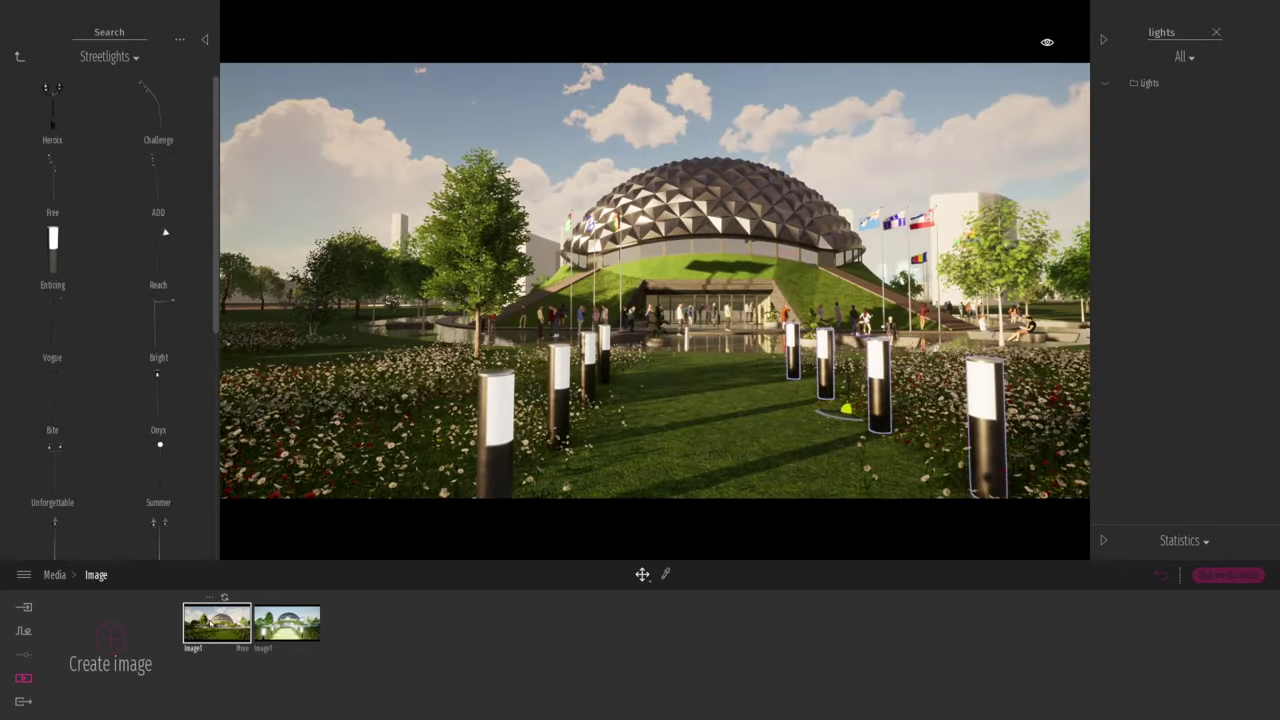
key("d")
key("s")
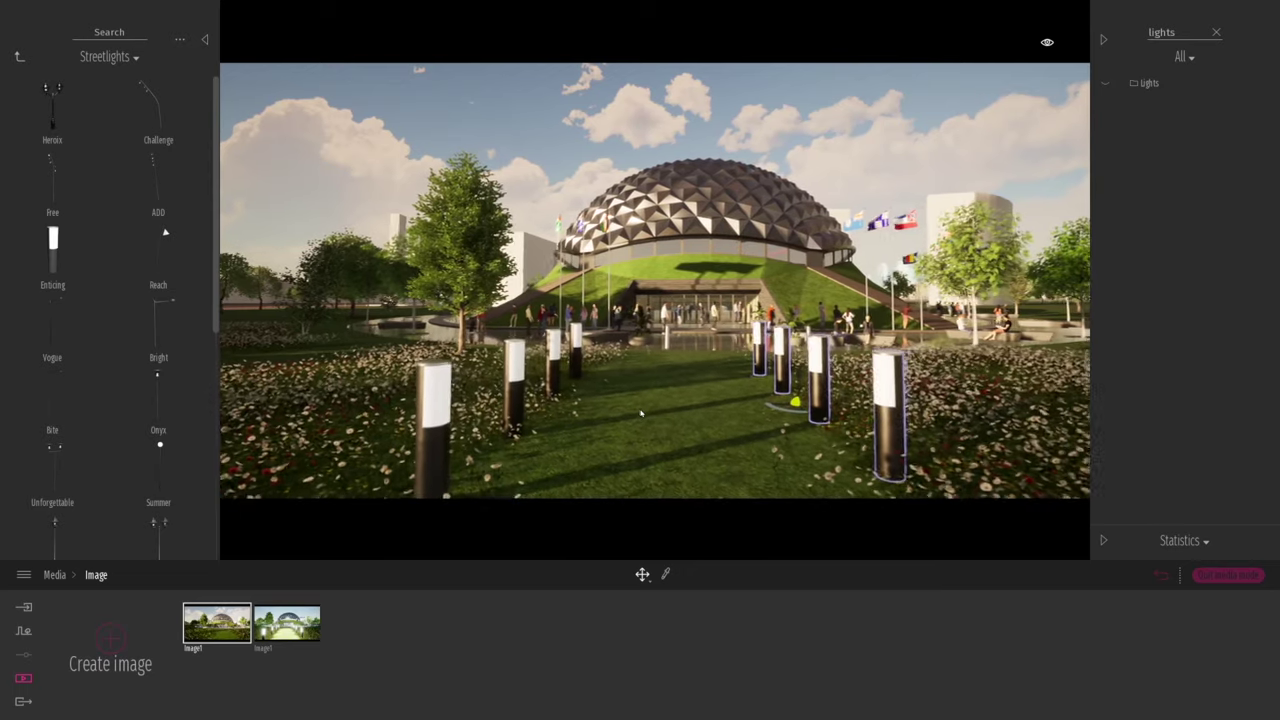
middle_click_drag(638, 413, 512, 411)
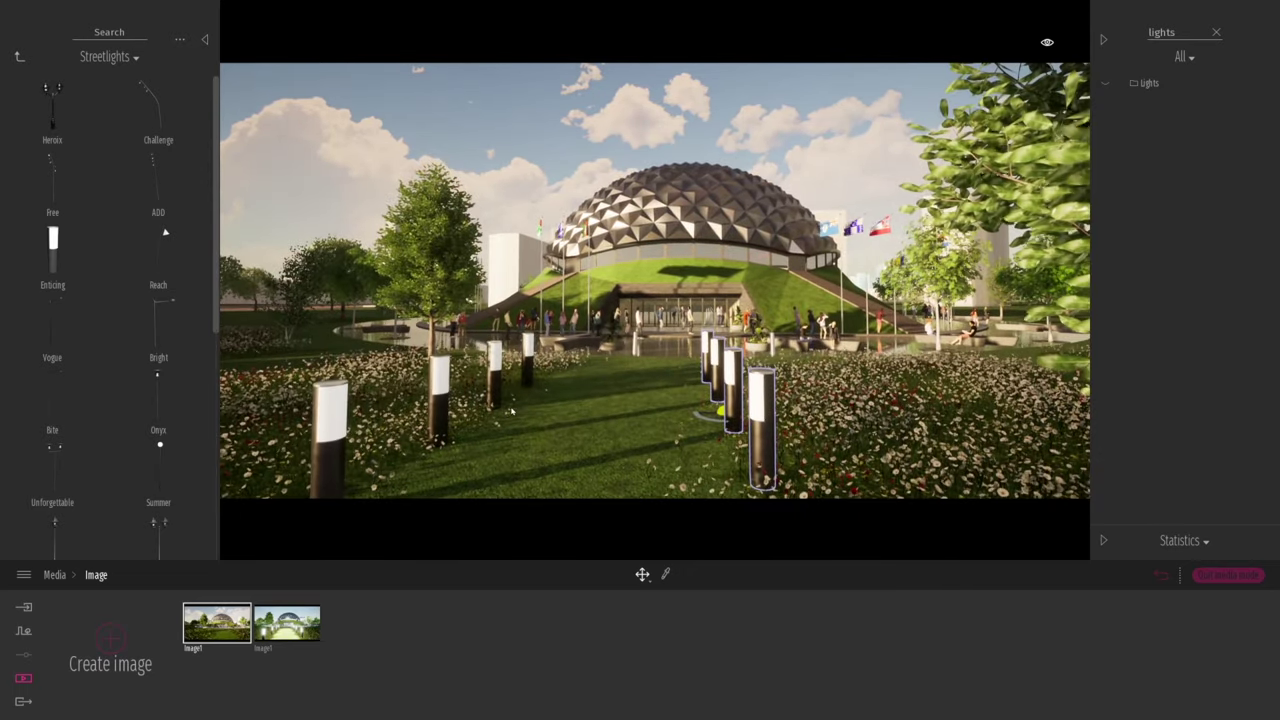
key("a")
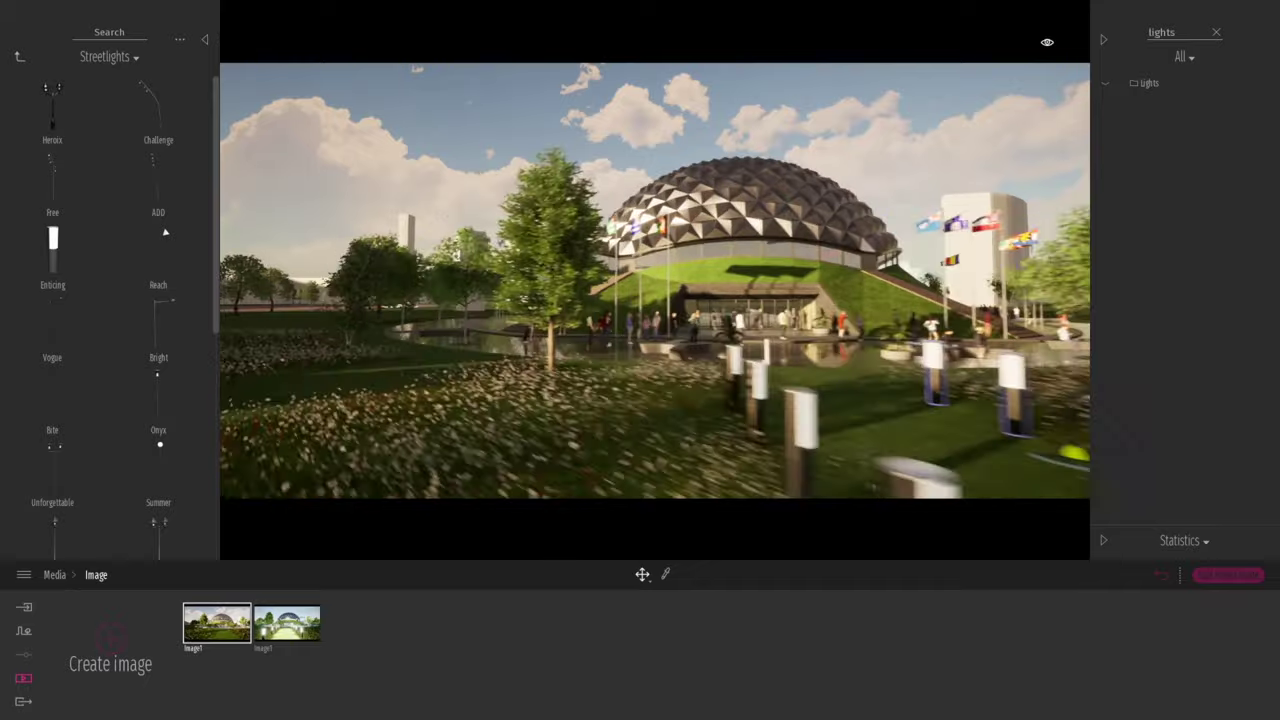
key("a")
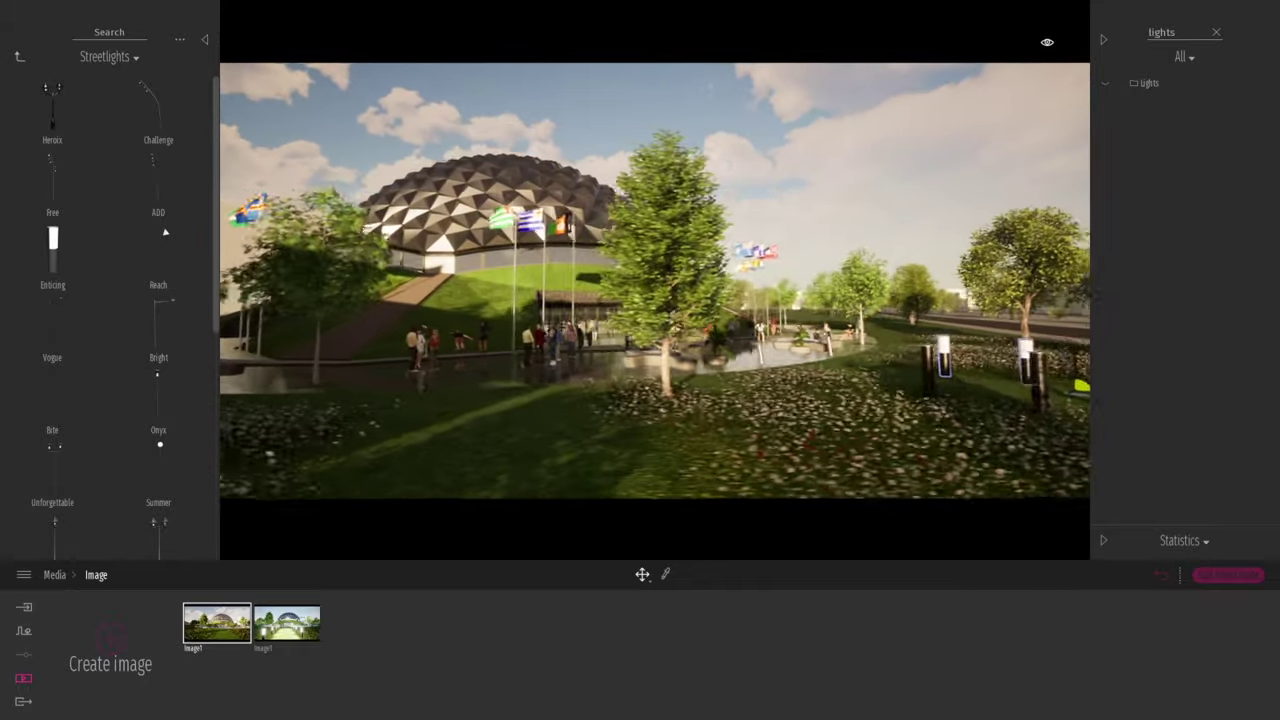
right_click_drag(553, 410, 682, 402)
key("d")
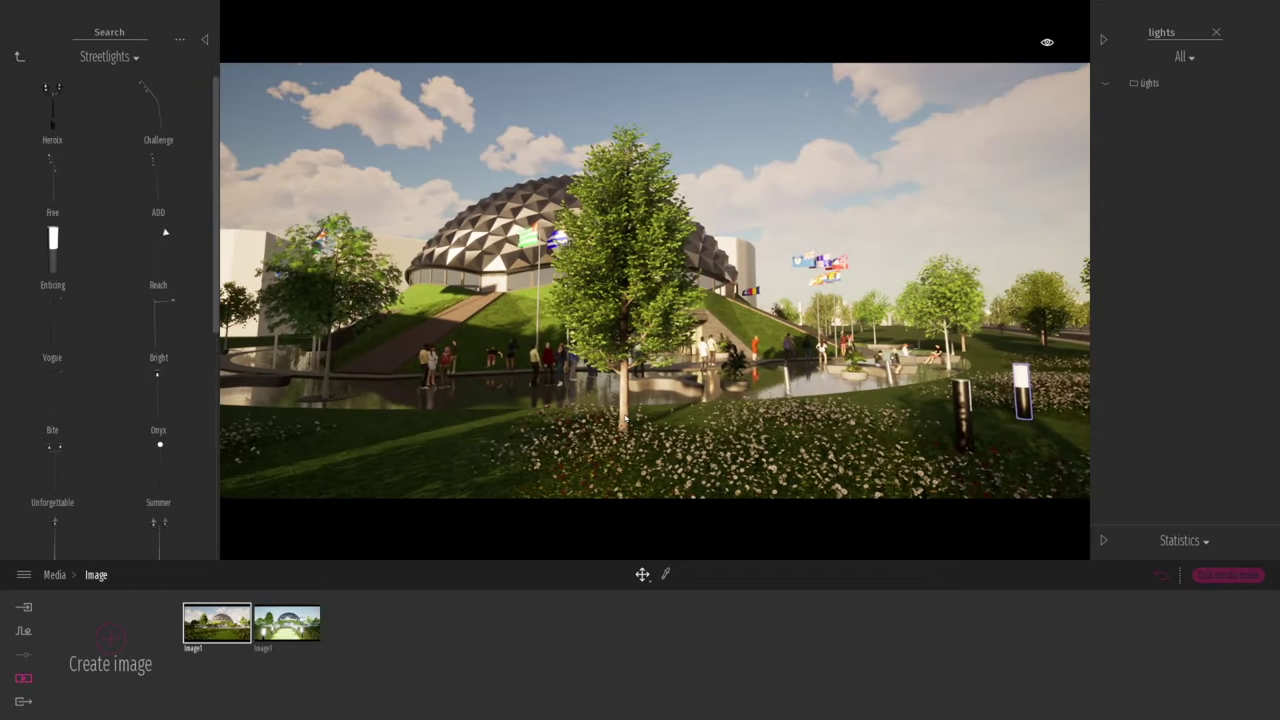
- Clear the scene graph search and hide the Laurel tree that blocks the view of the dome
left_click(621, 433)
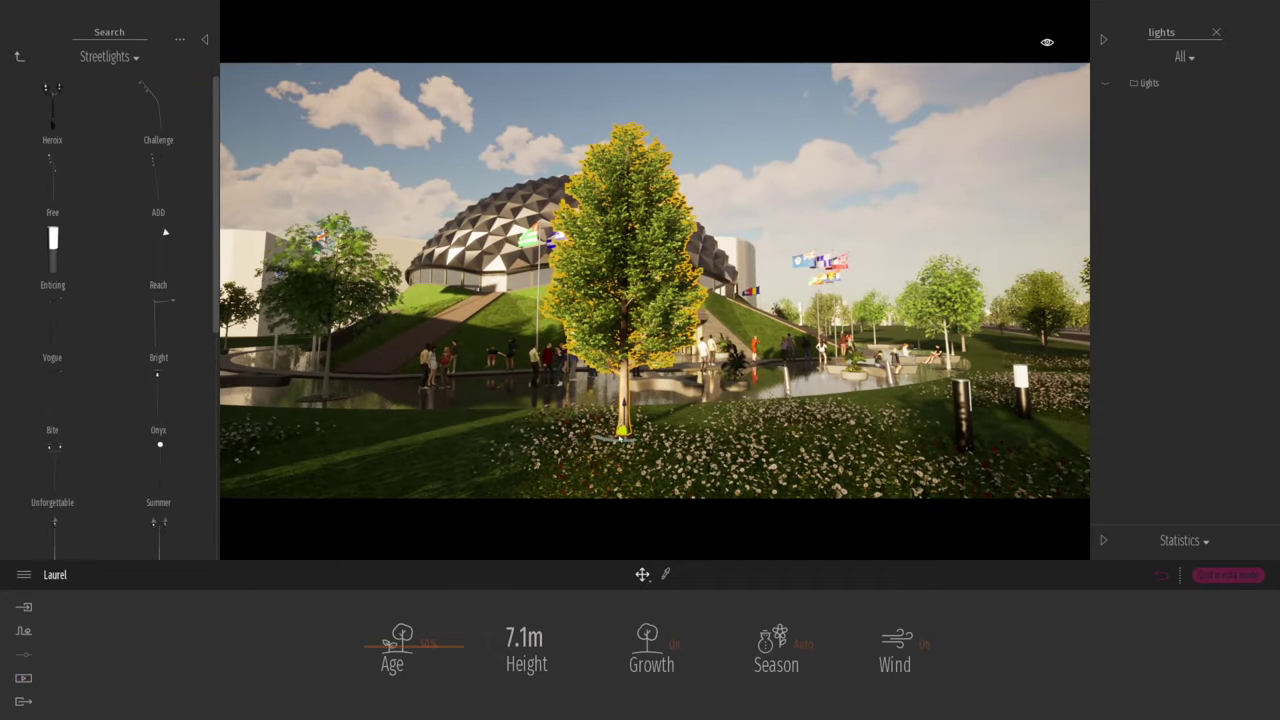
left_click(1216, 34)
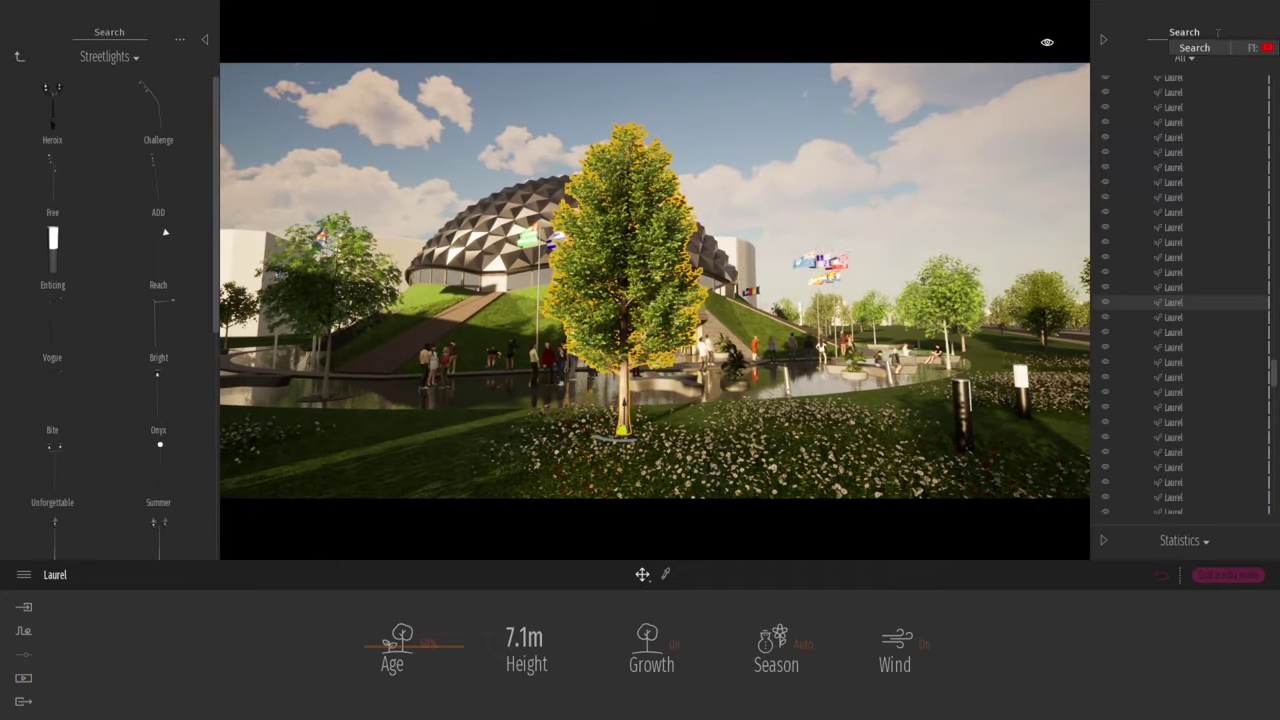
left_click(1106, 302)
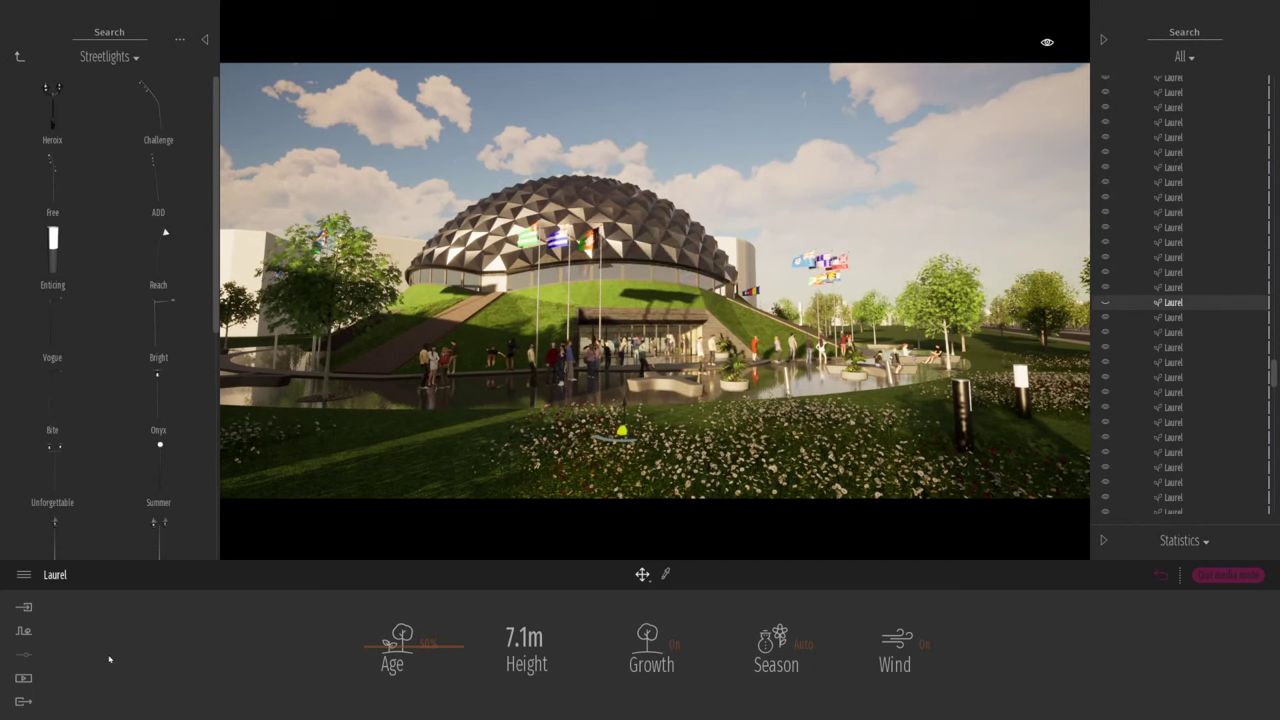
- Update the day image with the new angled camera view and check its settings categories
left_click(1159, 576)
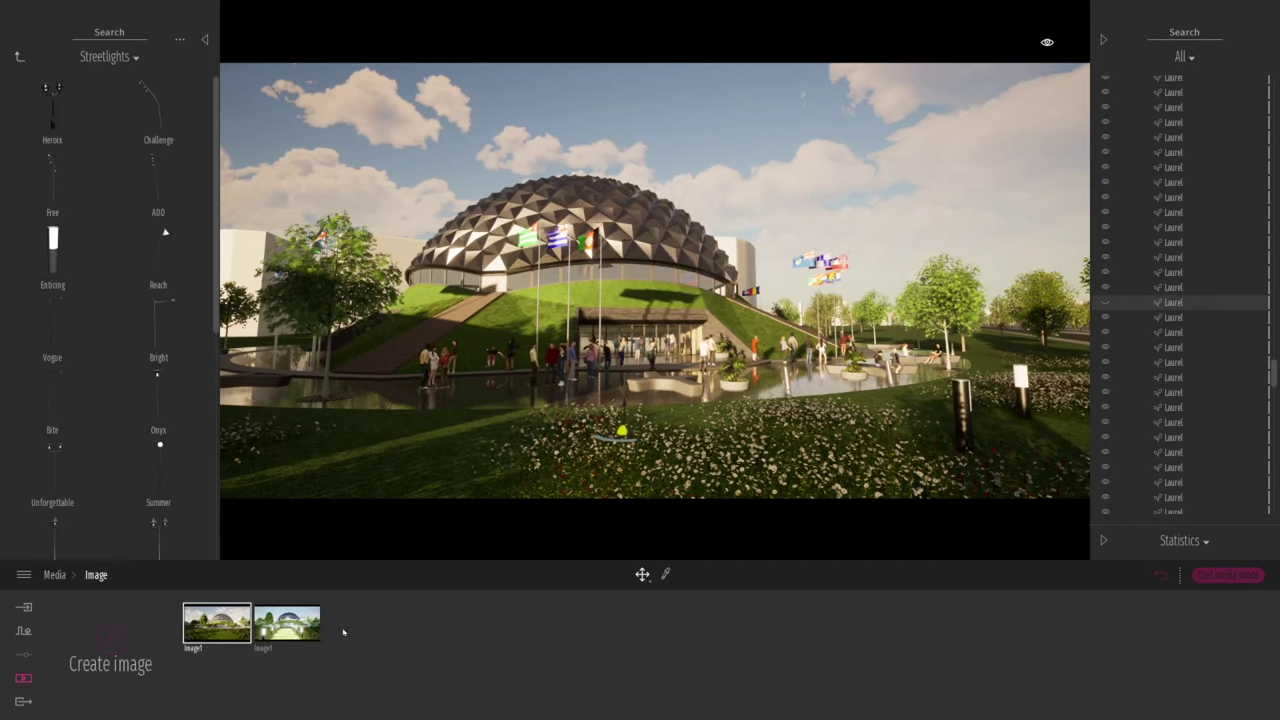
left_click(217, 622)
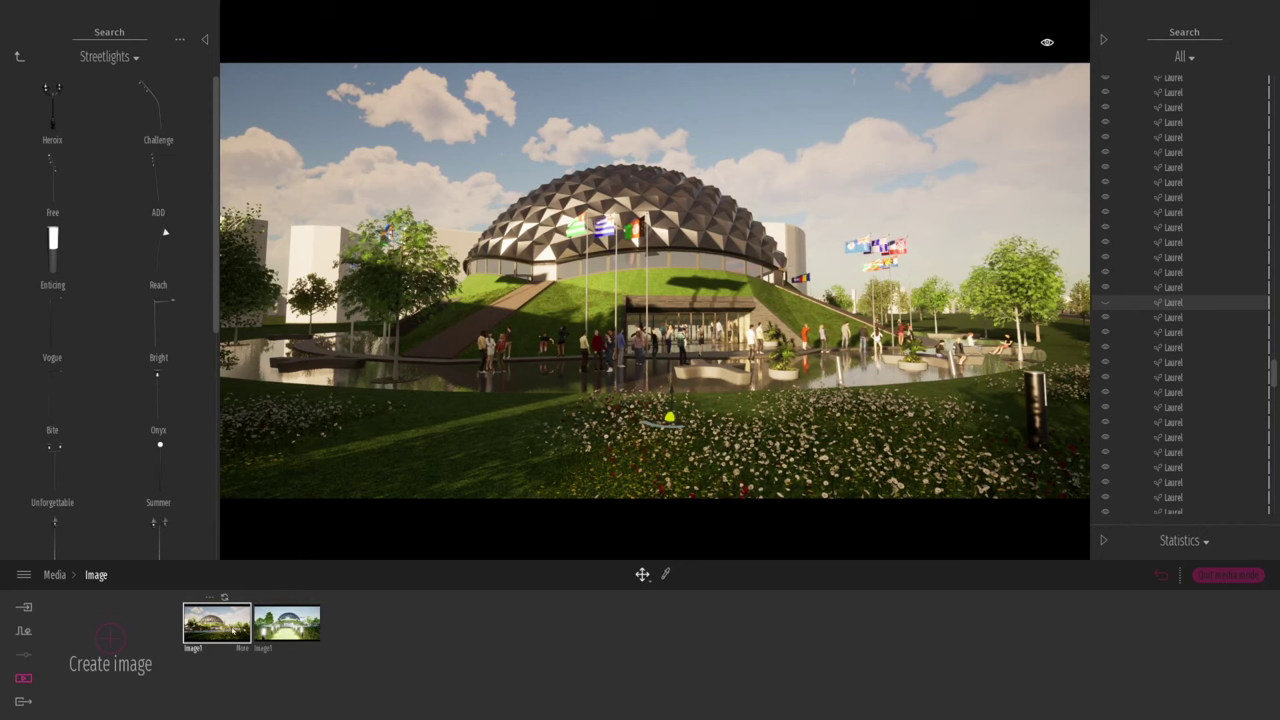
left_click(244, 649)
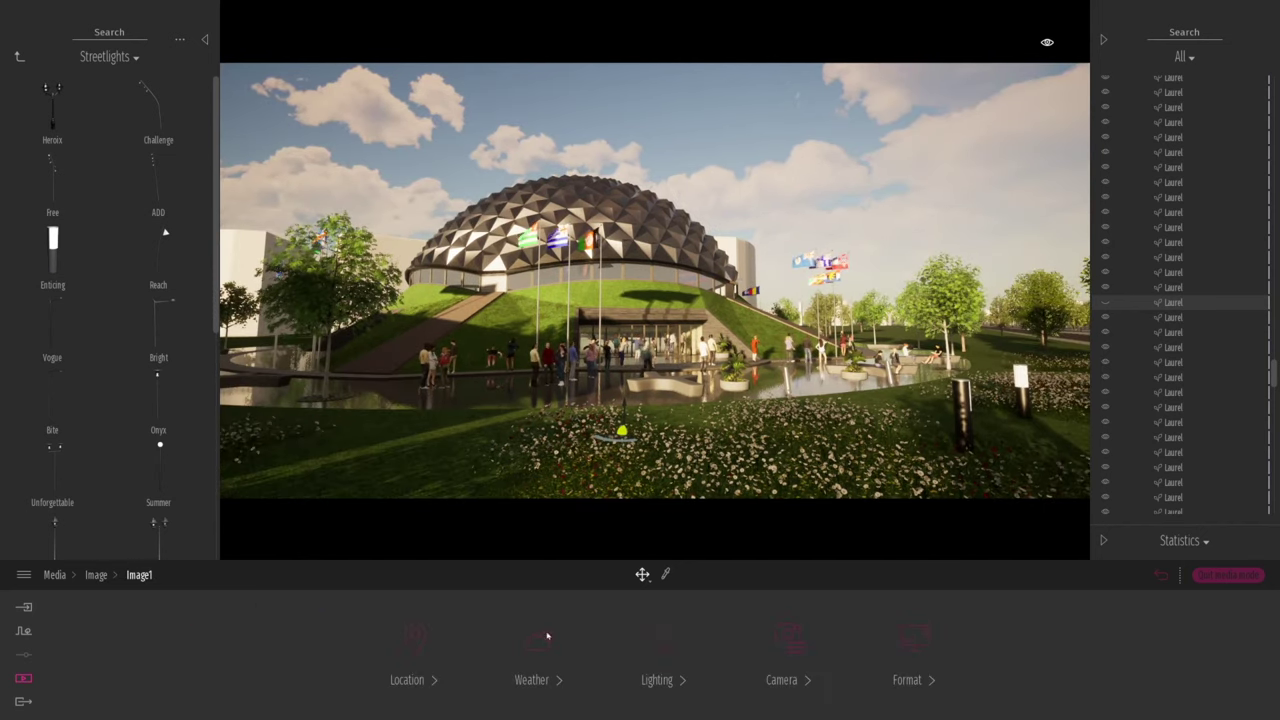
left_click(1157, 577)
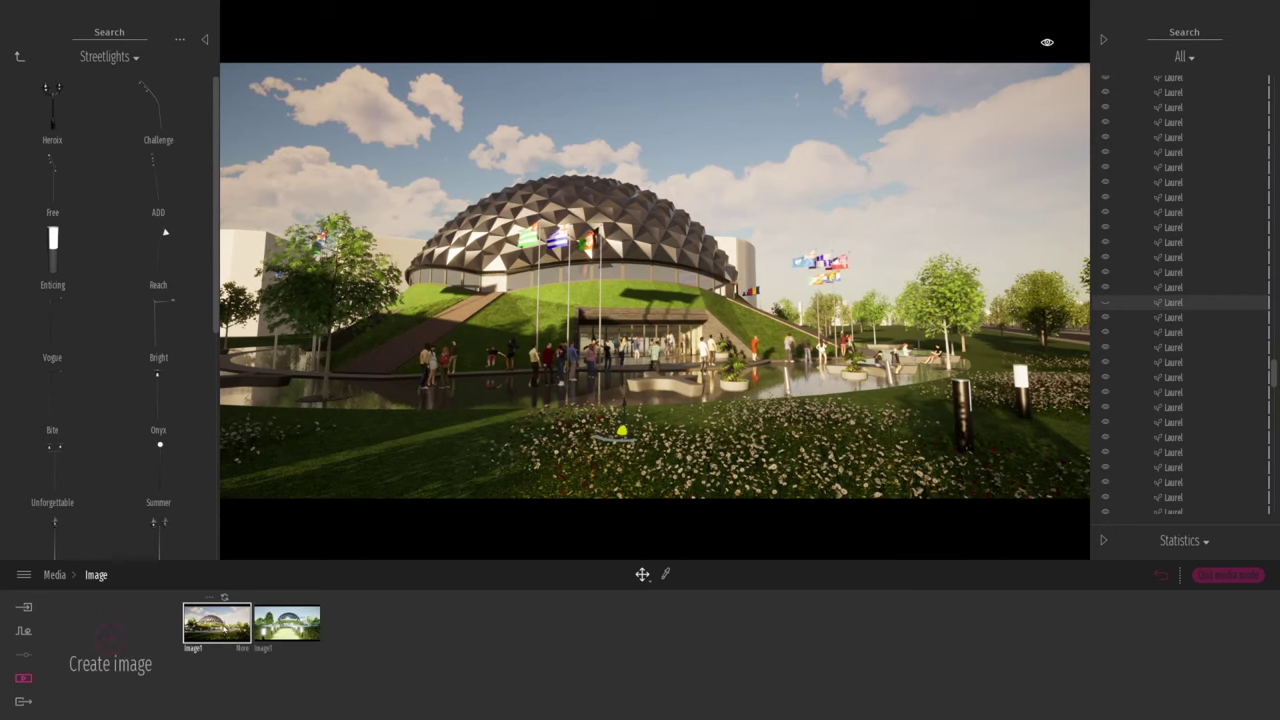
- Load the night image and place one instance of the Enticing bollard light on the plaza's near edge, left of the path
left_click(285, 631)
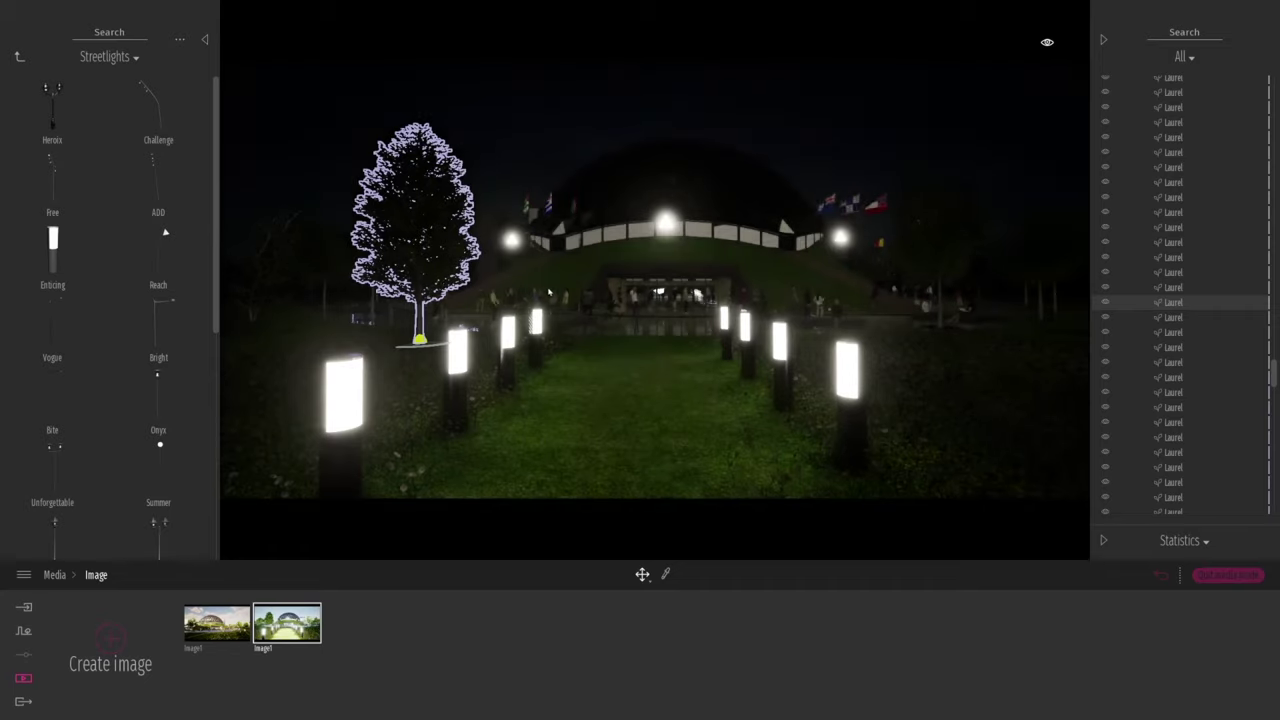
key("e")
right_click_drag(549, 291, 545, 345)
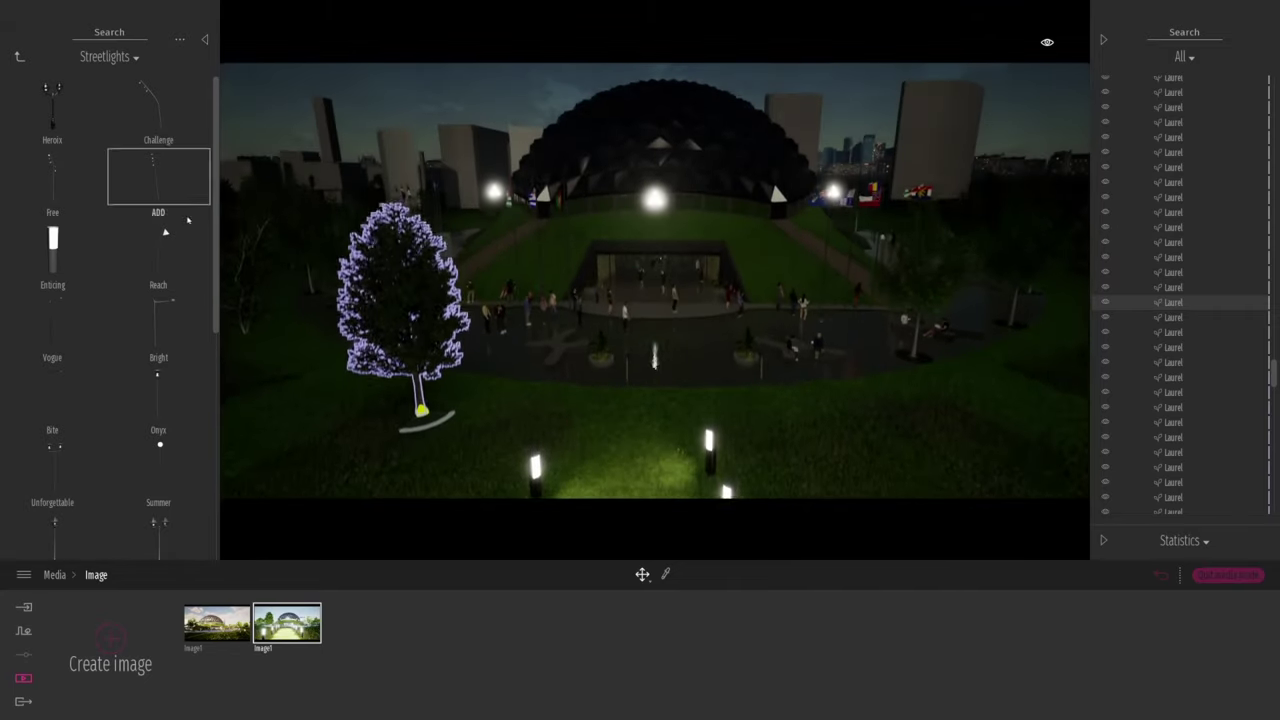
left_click_drag(55, 263, 516, 368)
key("Delete")
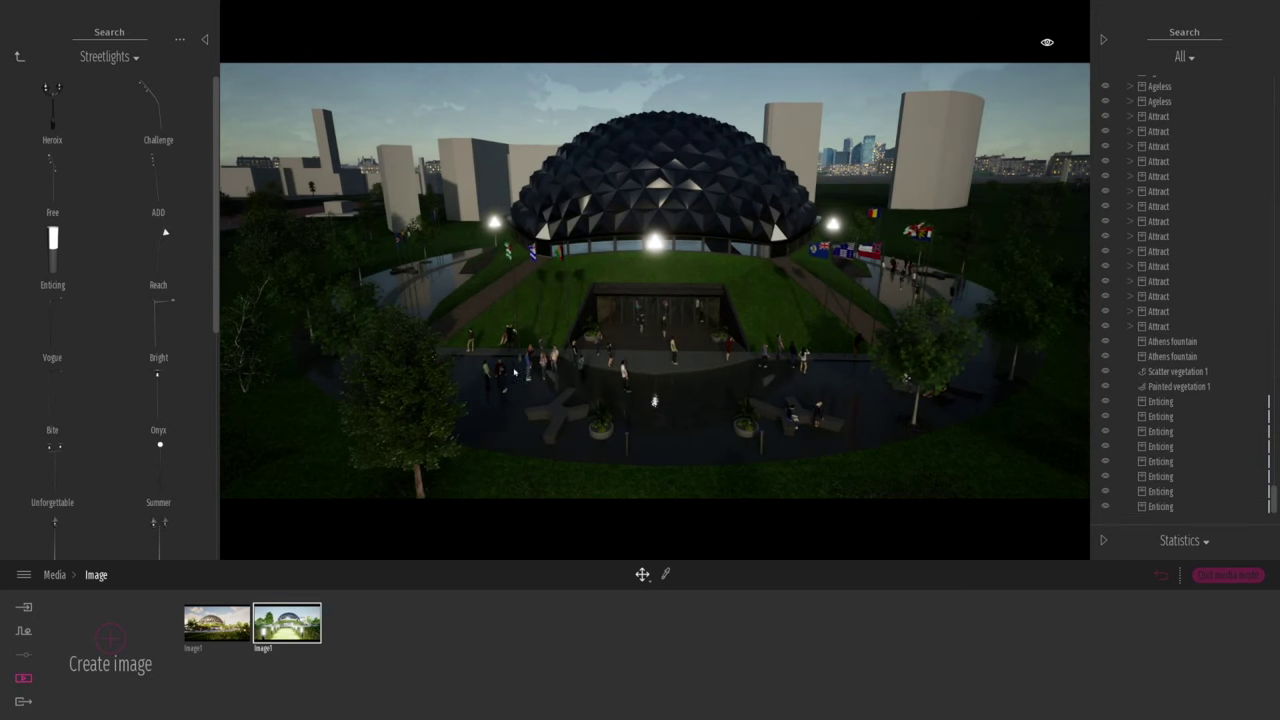
right_click_drag(578, 402, 575, 418)
middle_click_drag(575, 418, 572, 345)
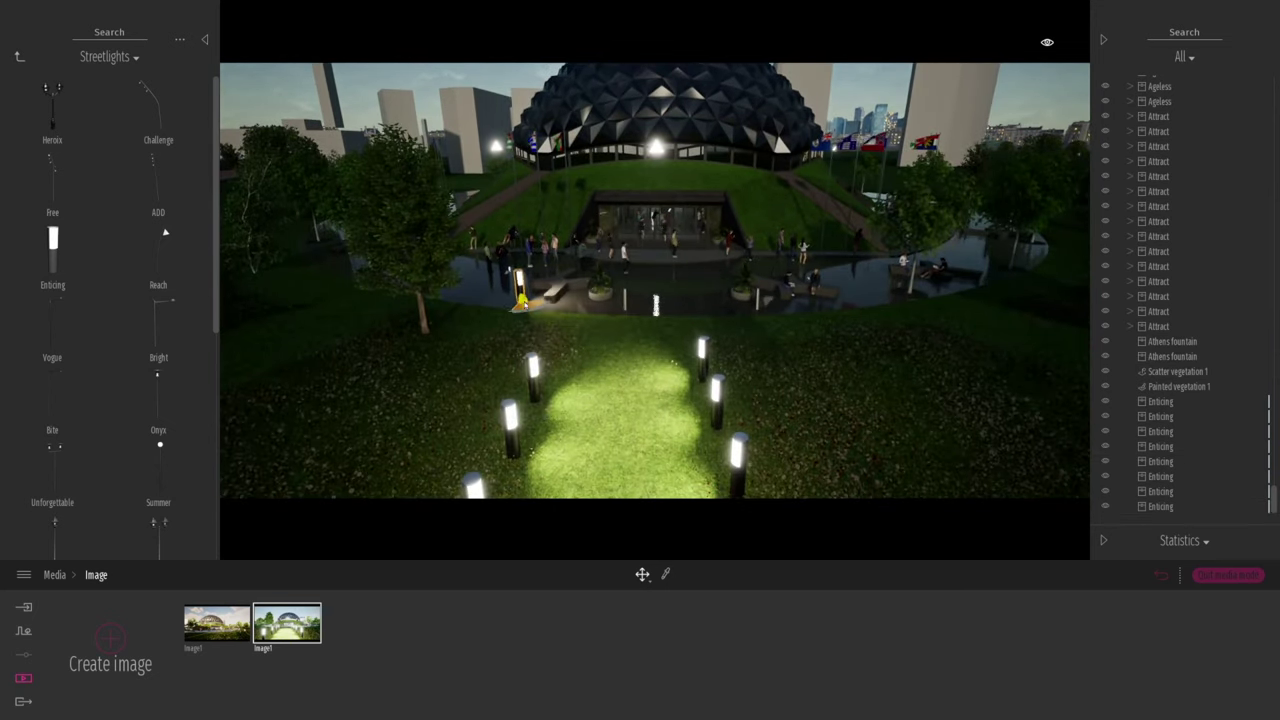
left_click_drag(514, 310, 513, 309, "shift")
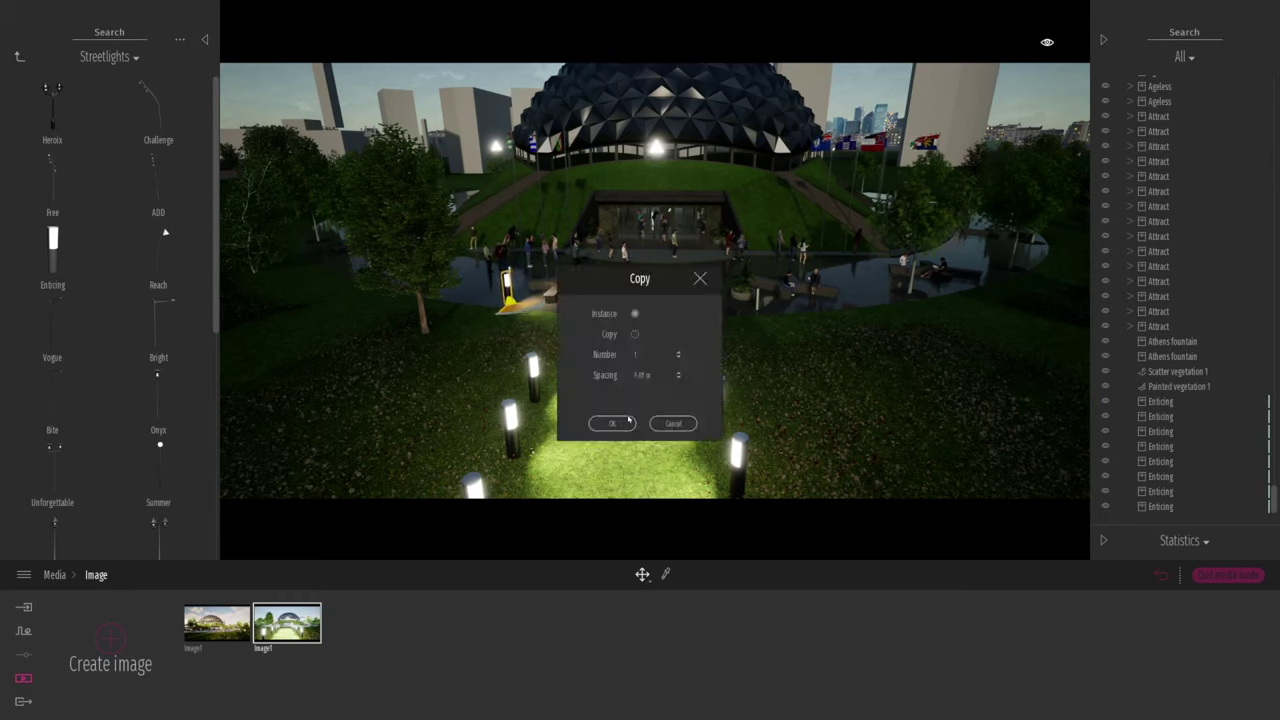
left_click(614, 425)
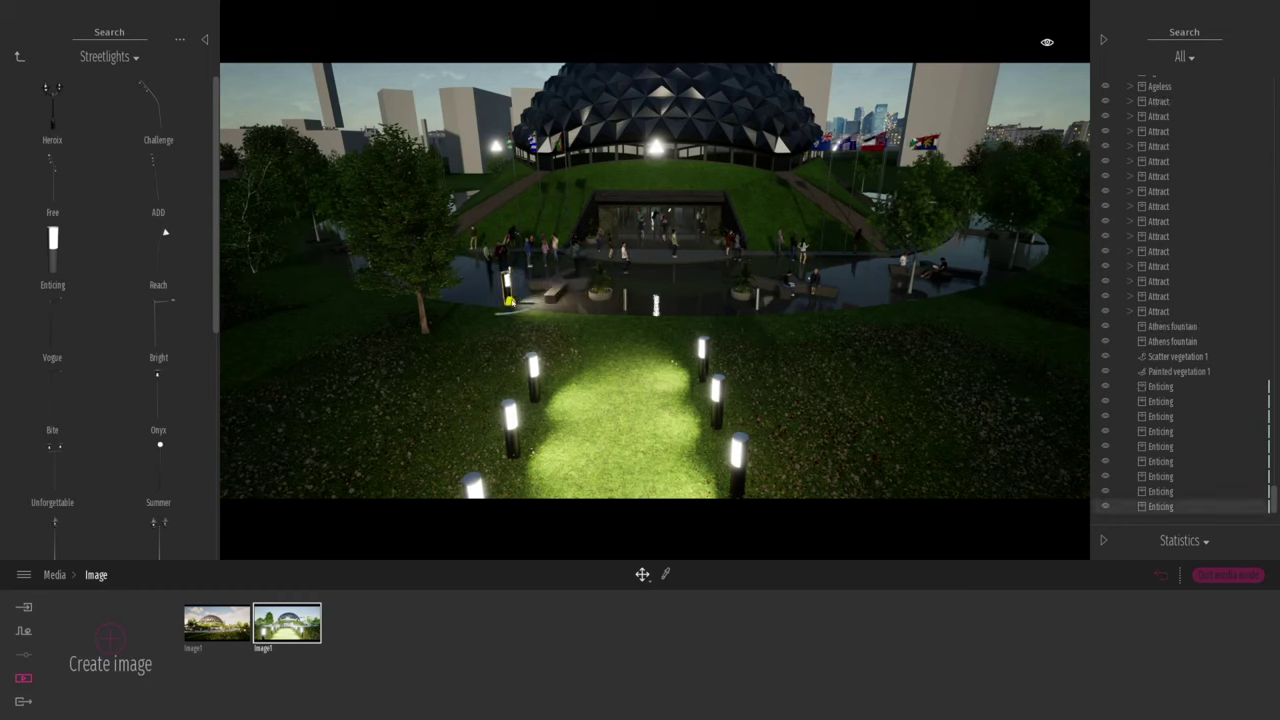
- Copy the bollard light as an instance to the plaza's right side beside the planter and rotate it
left_click_drag(517, 309, 744, 316, "shift")
key("ctrl+c")
left_click(612, 424)
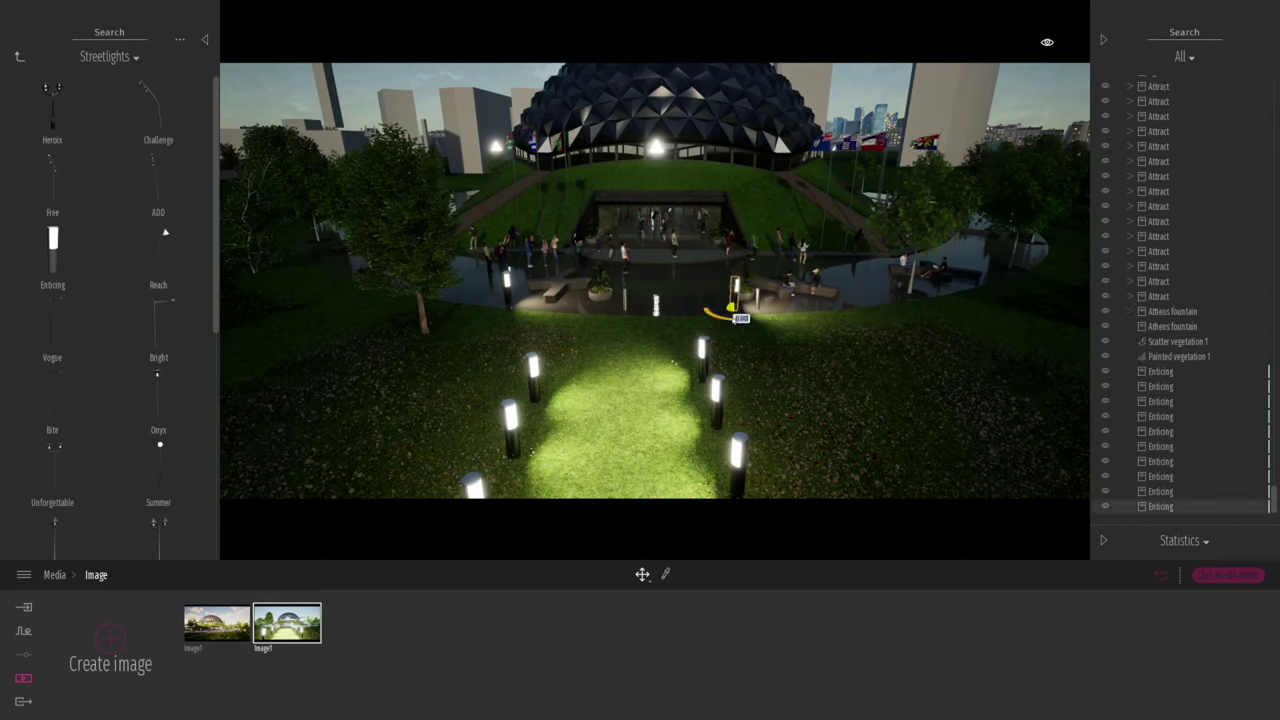
left_click_drag(716, 316, 807, 318)
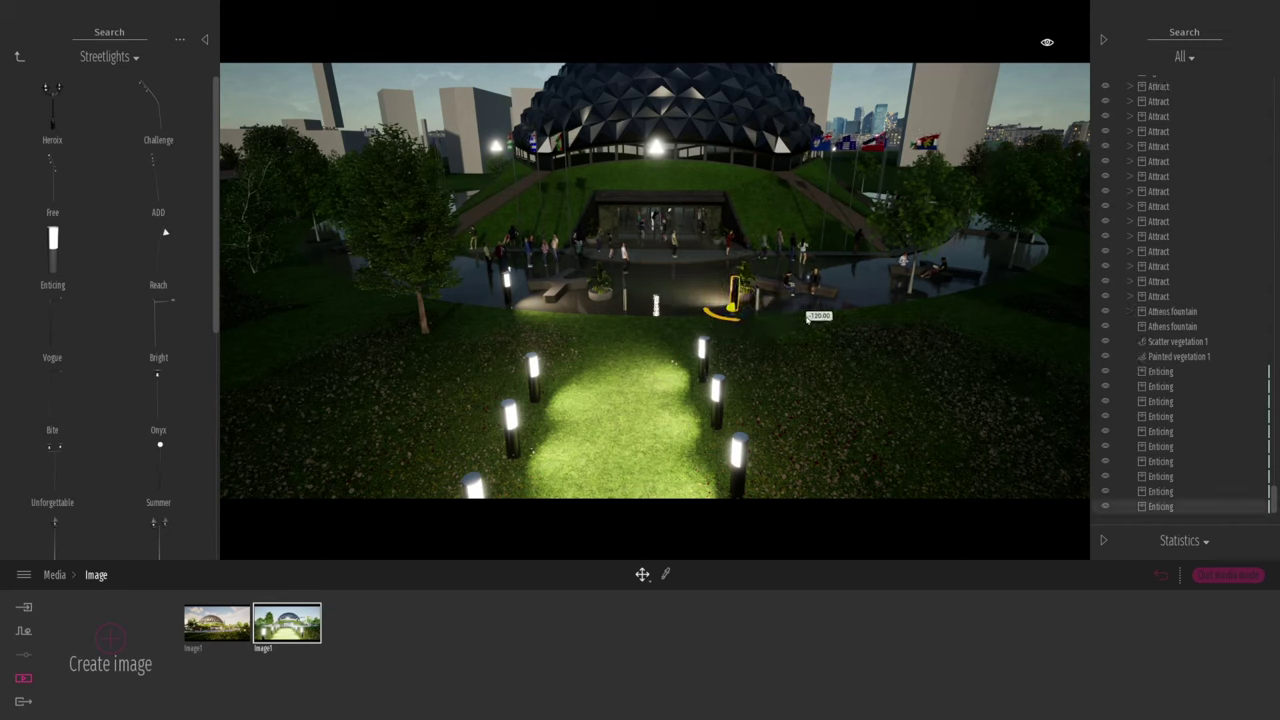
- Add two more bollard light instances at the plaza's far right and far left edges, near the groups of people, and rotate the last one
left_click_drag(722, 314, 835, 250)
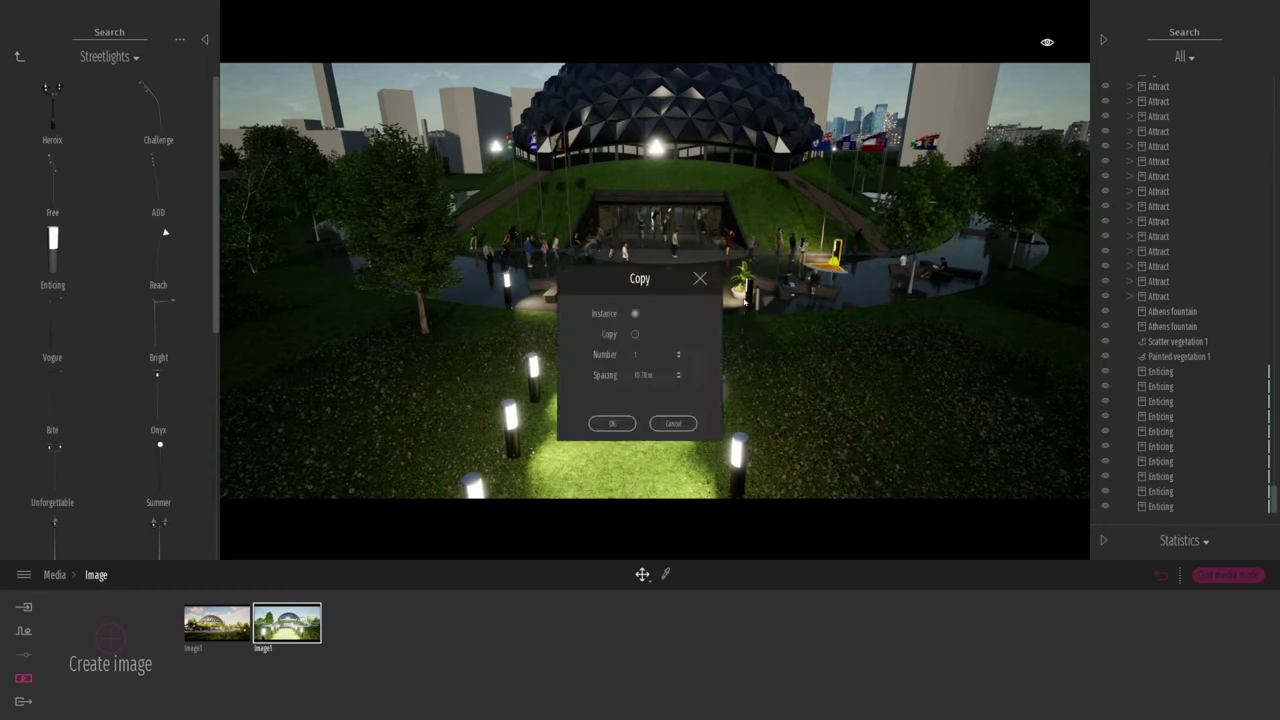
left_click(611, 424)
left_click_drag(832, 270, 548, 252)
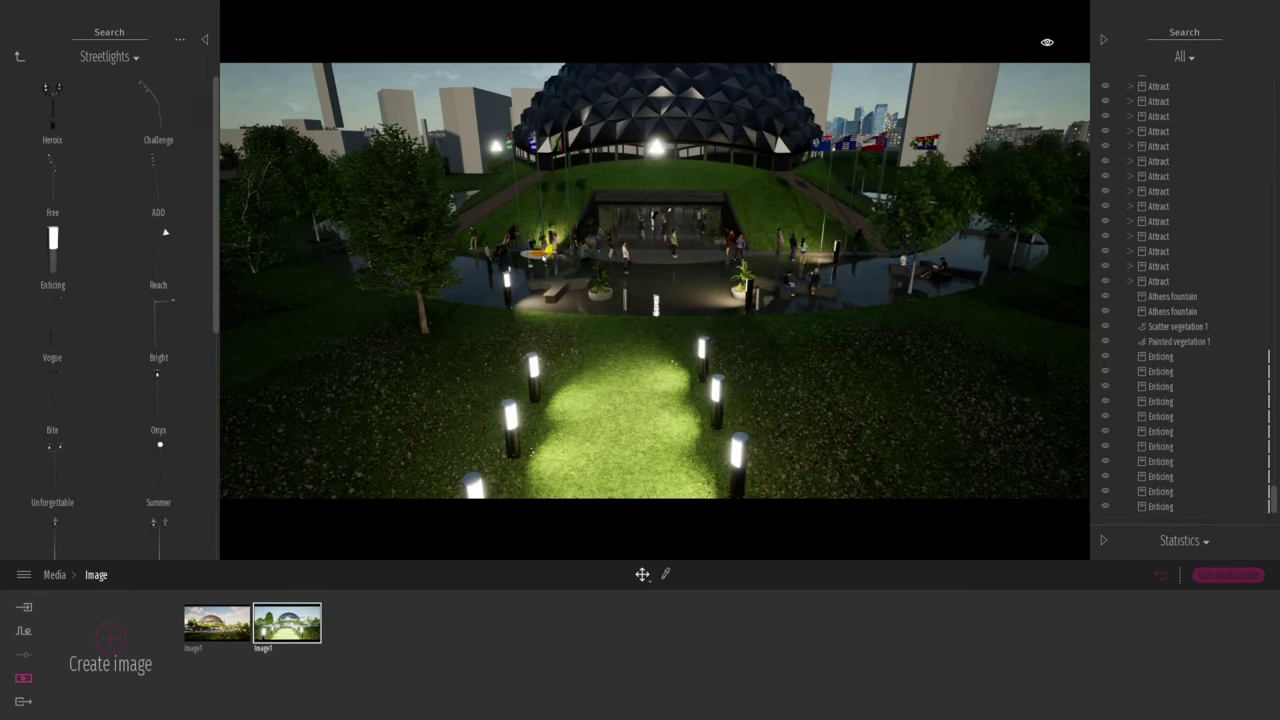
left_click(617, 425)
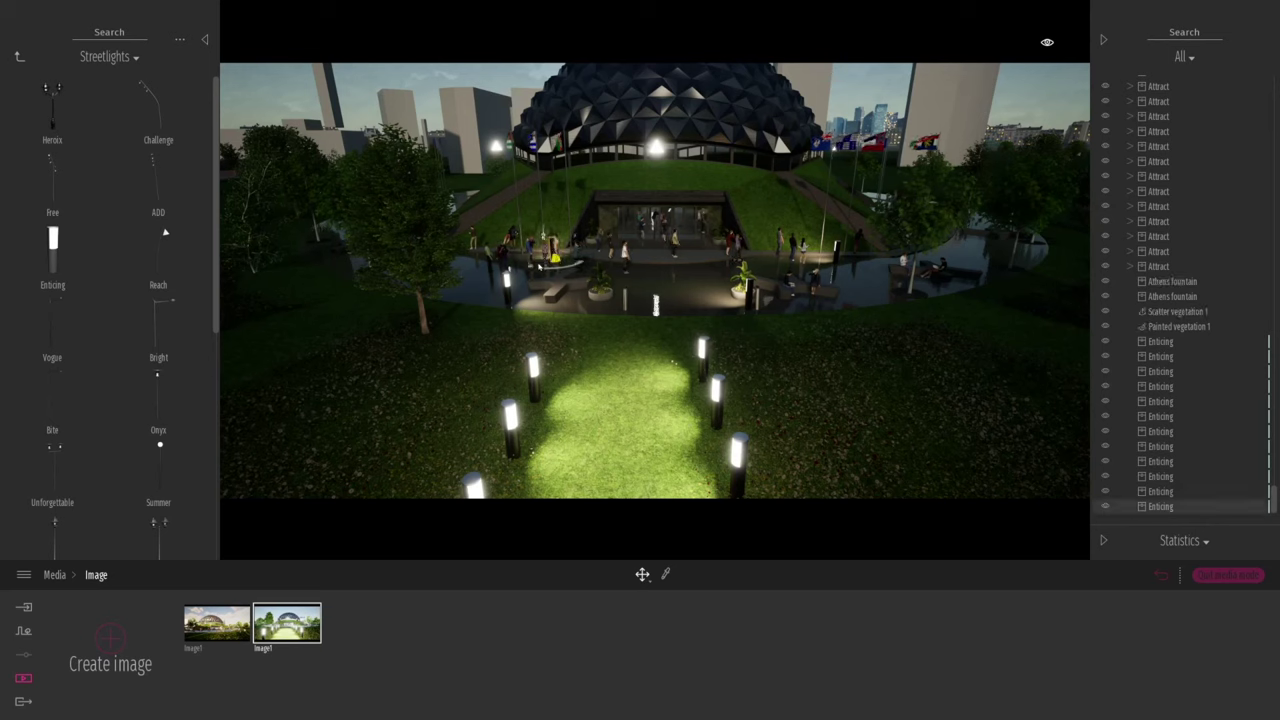
left_click_drag(567, 270, 503, 275)
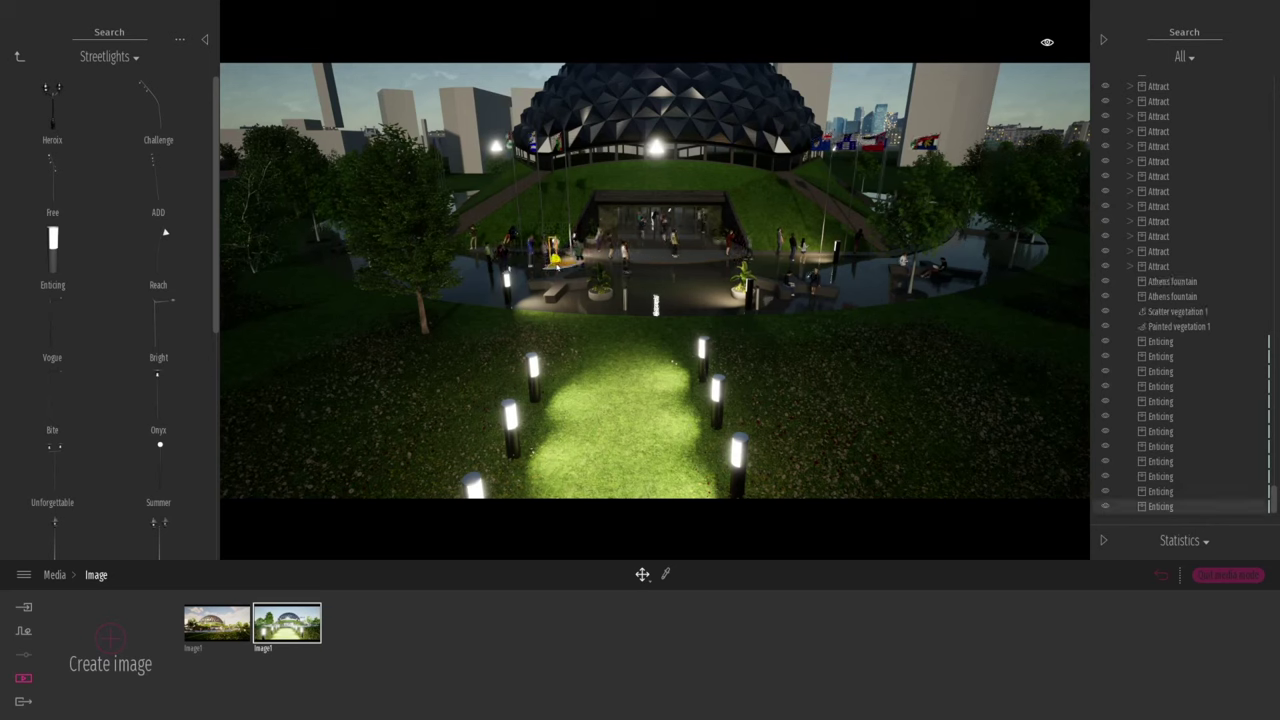
- Place an IES 05 light on the left wall of the dome's entrance, with a 105° angle and 170 lm intensity
left_click(19, 57)
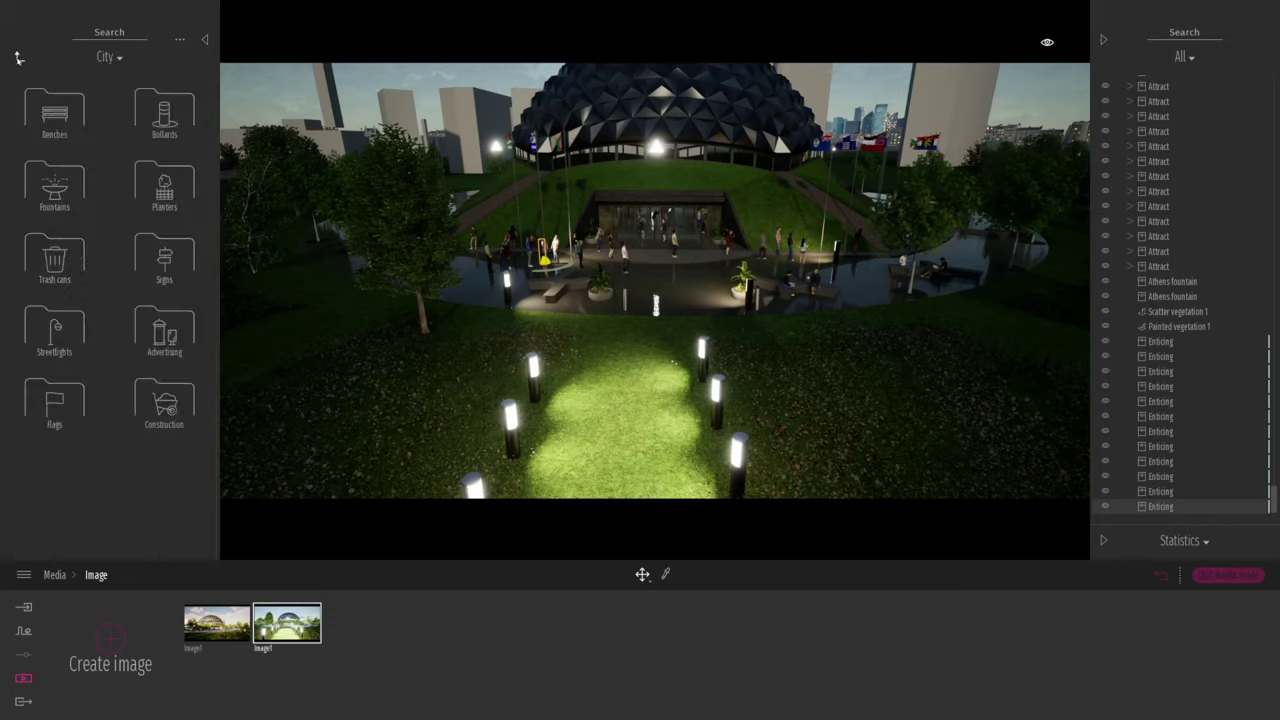
right_click_drag(421, 305, 500, 224)
key("w")
key("w")
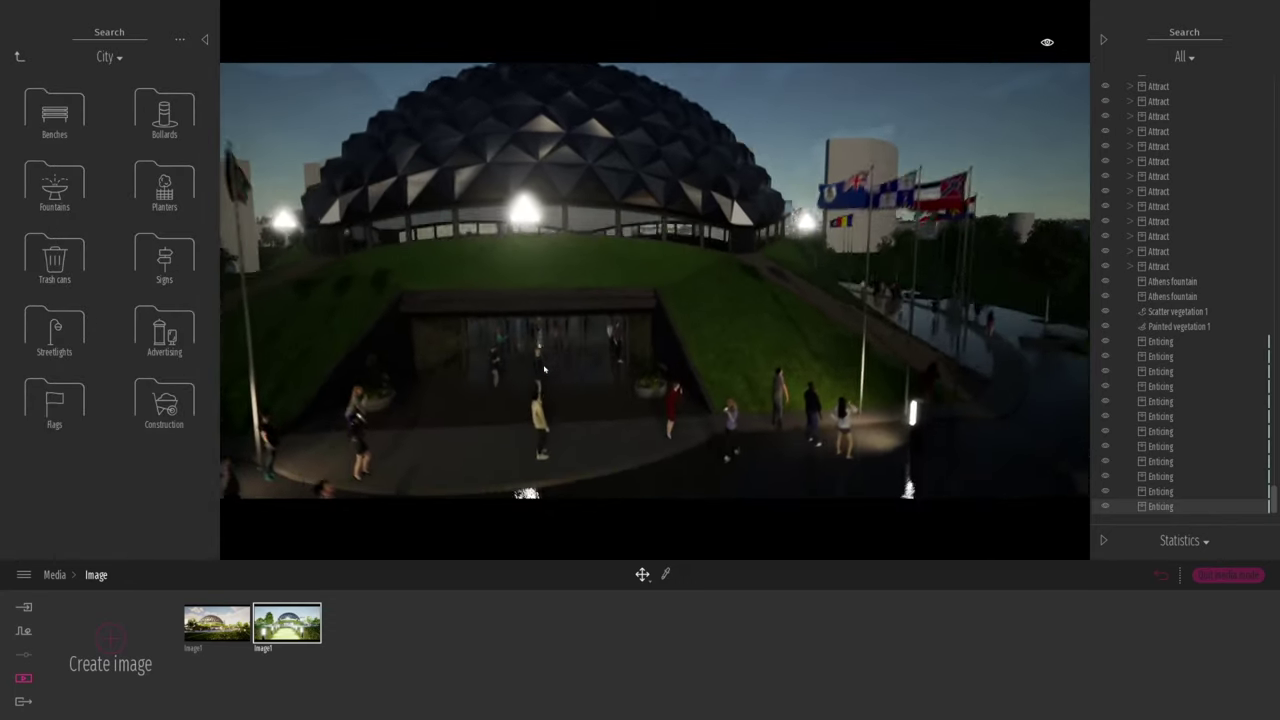
key("a")
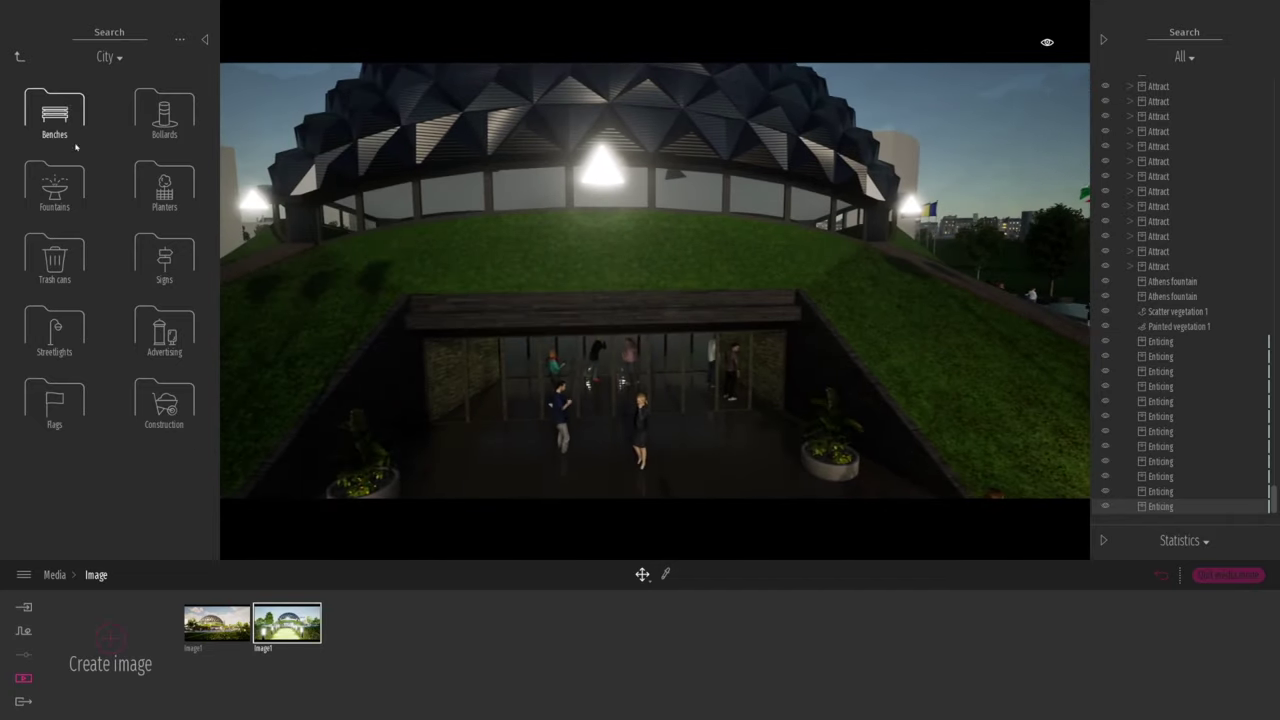
left_click(20, 60)
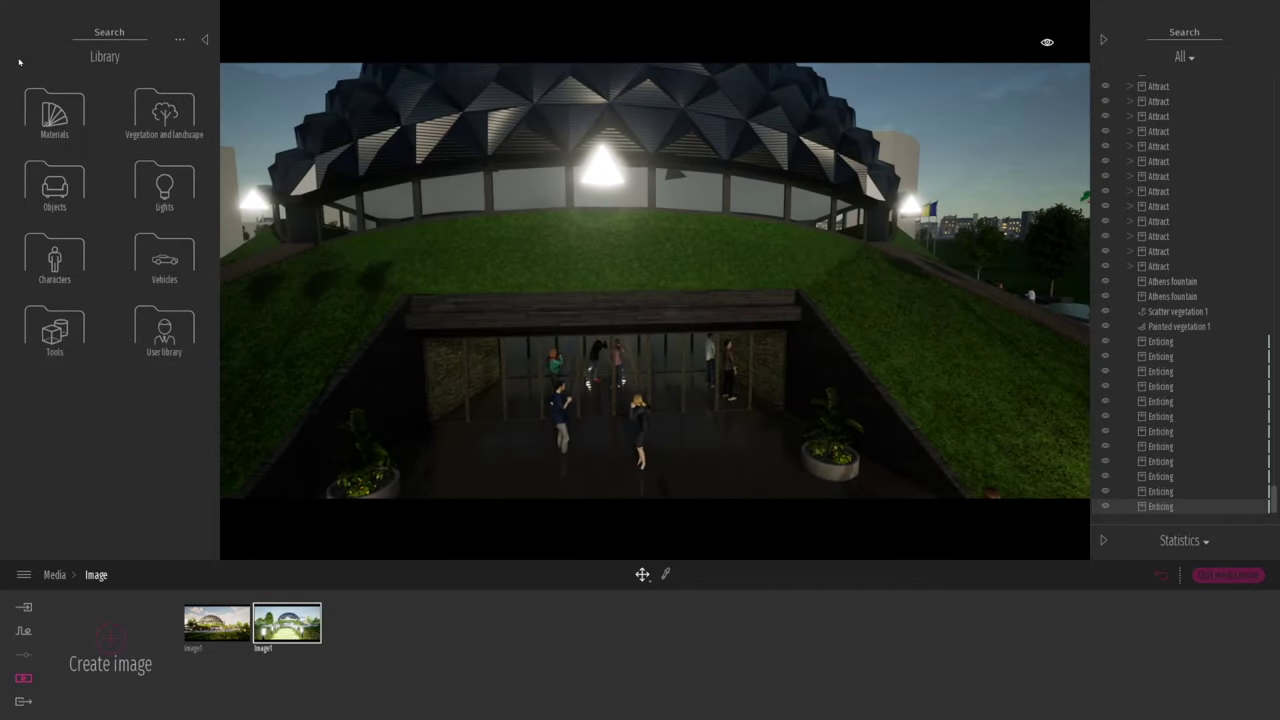
left_click(160, 185)
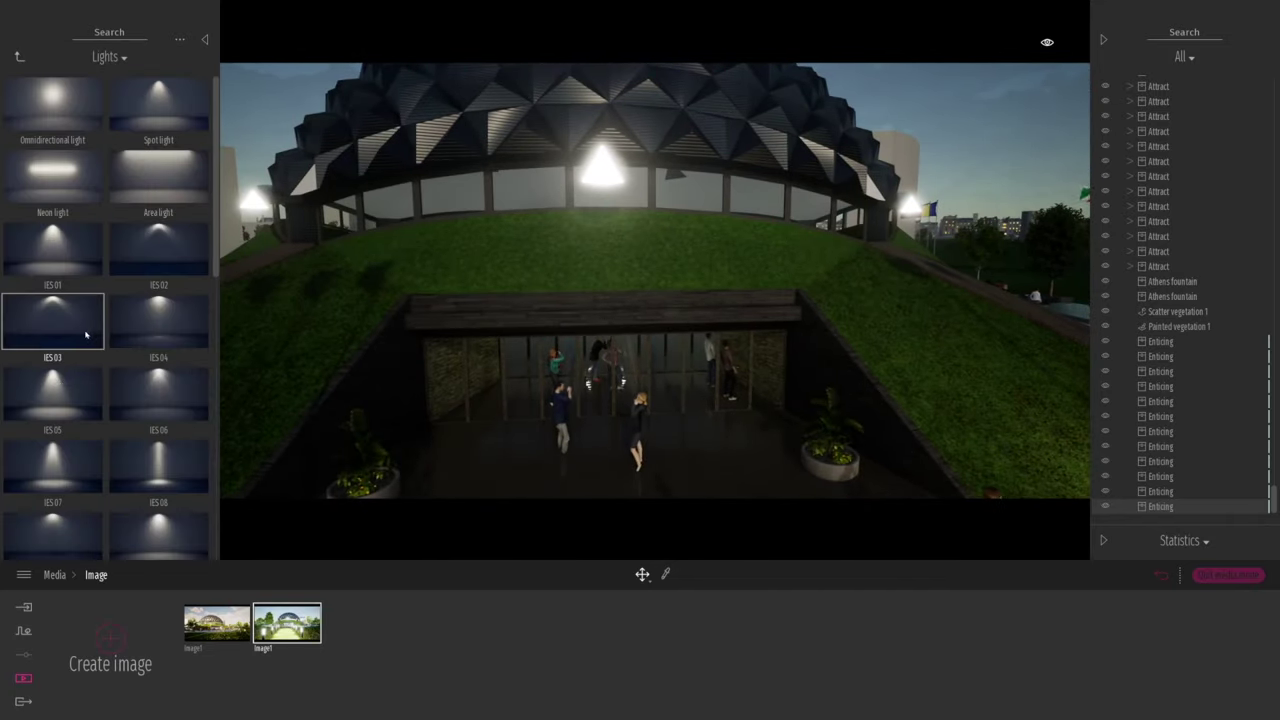
left_click_drag(52, 381, 401, 350)
left_click(400, 347)
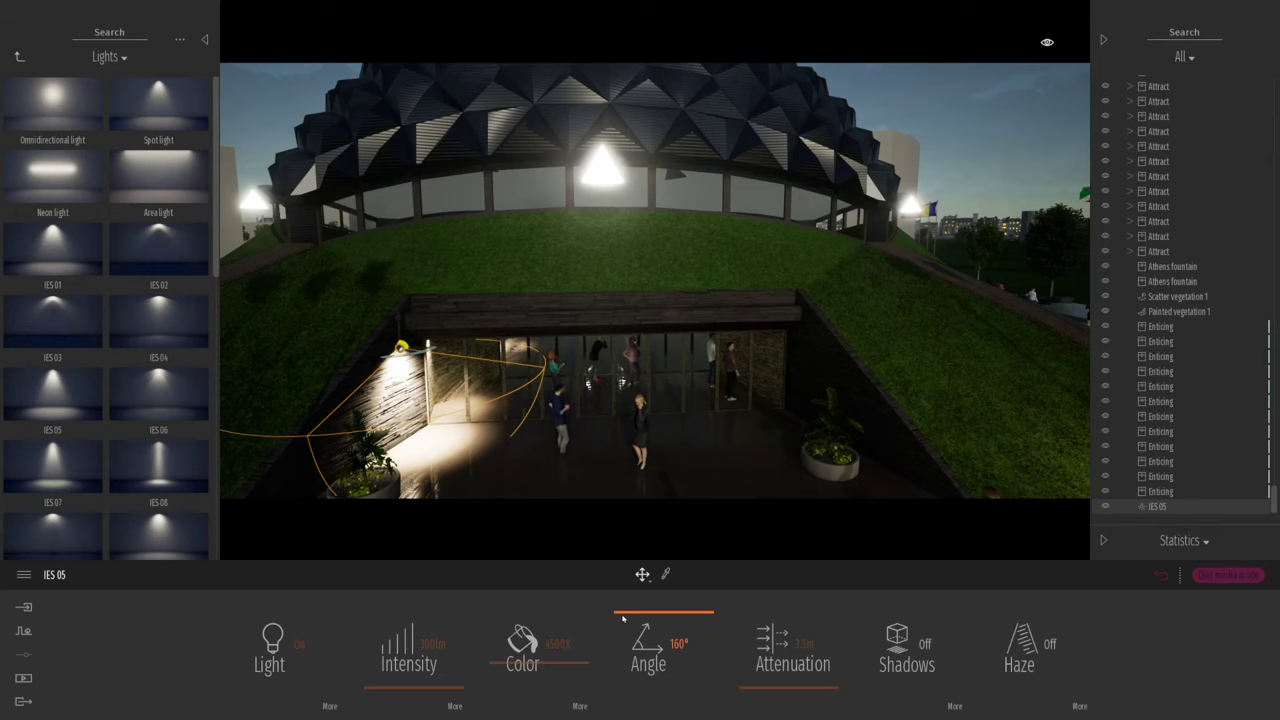
left_click_drag(621, 615, 619, 638)
left_click_drag(441, 688, 438, 688)
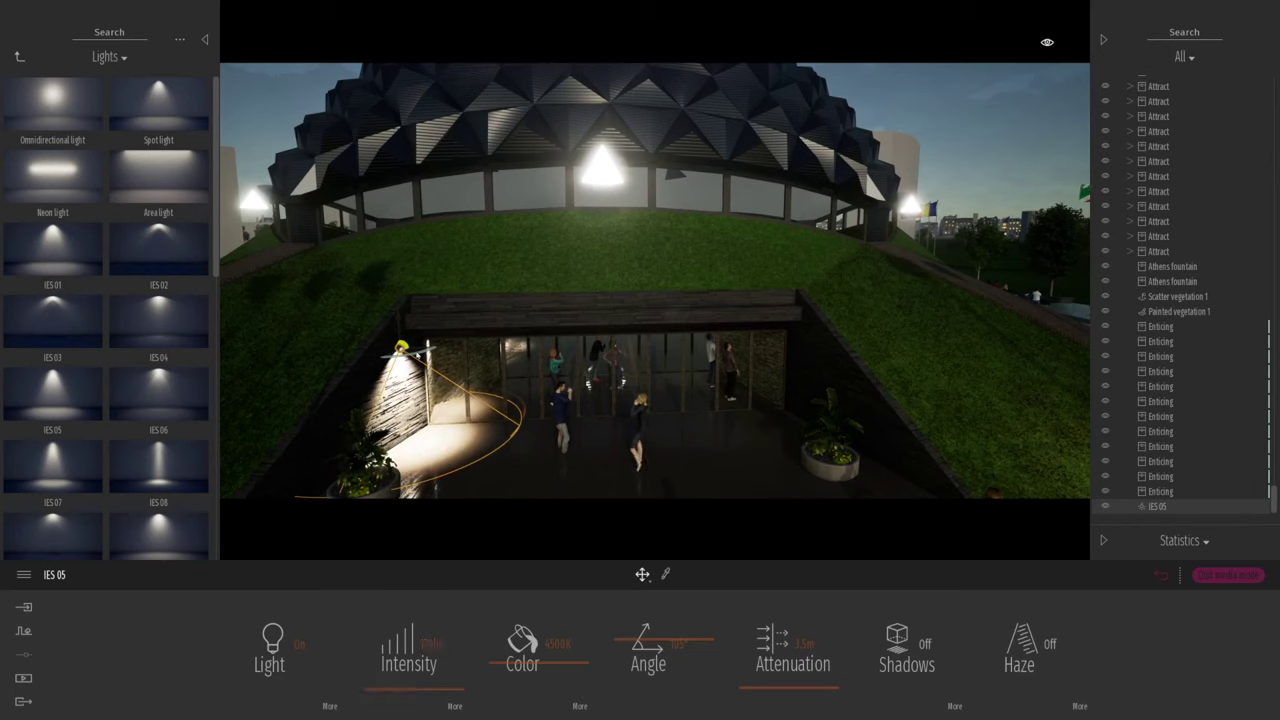
- Copy the IES 05 light as instances to the entrance's right wall and to two spots along the canopy above the doors
left_click_drag(400, 347, 815, 342, "alt")
left_click(621, 423)
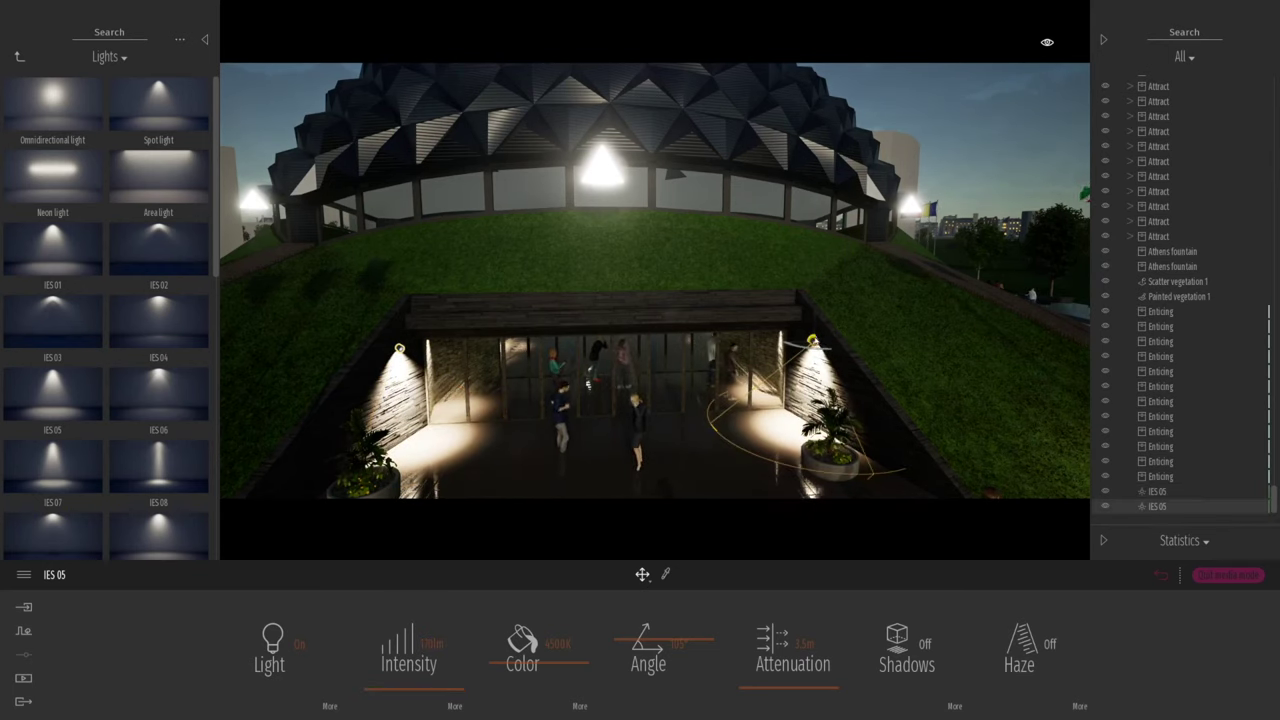
left_click_drag(710, 309, 536, 326, "alt")
left_click(611, 423)
left_click(612, 423)
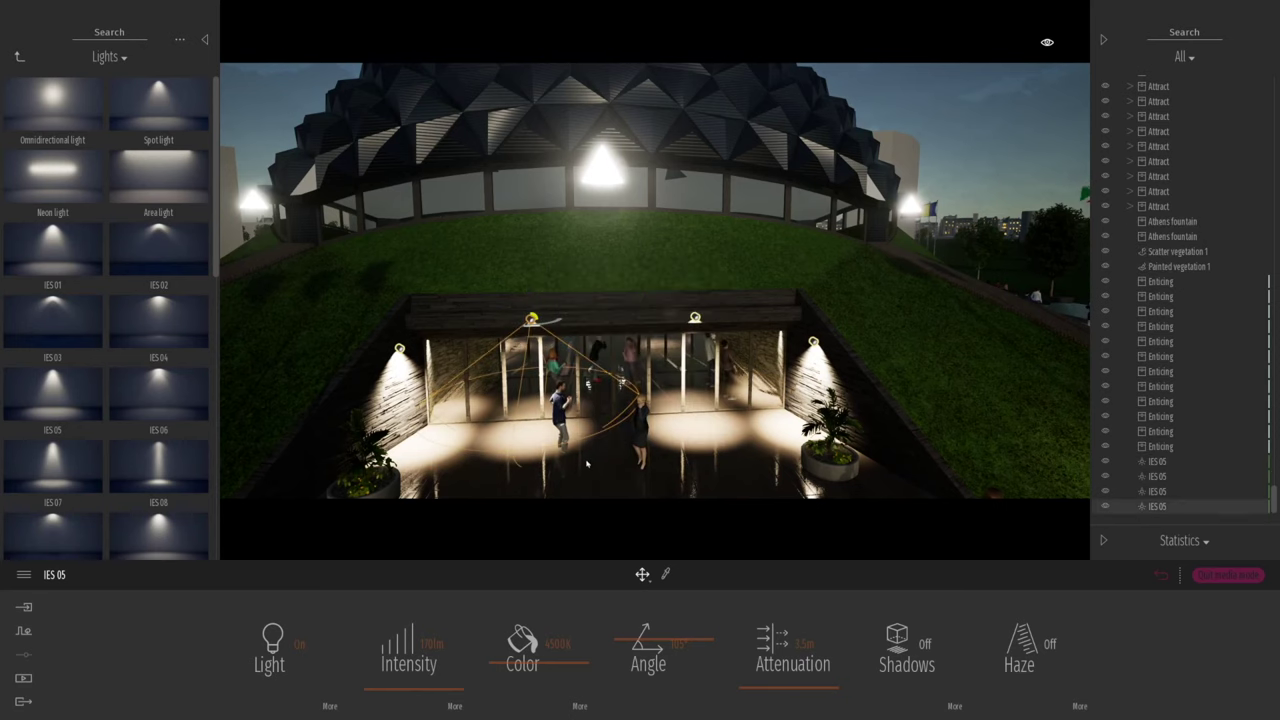
- Place an omnidirectional light raised in front of the entrance, with a 12.3 m radius, 1250 lm intensity and shadows on
right_click_drag(585, 465, 587, 459)
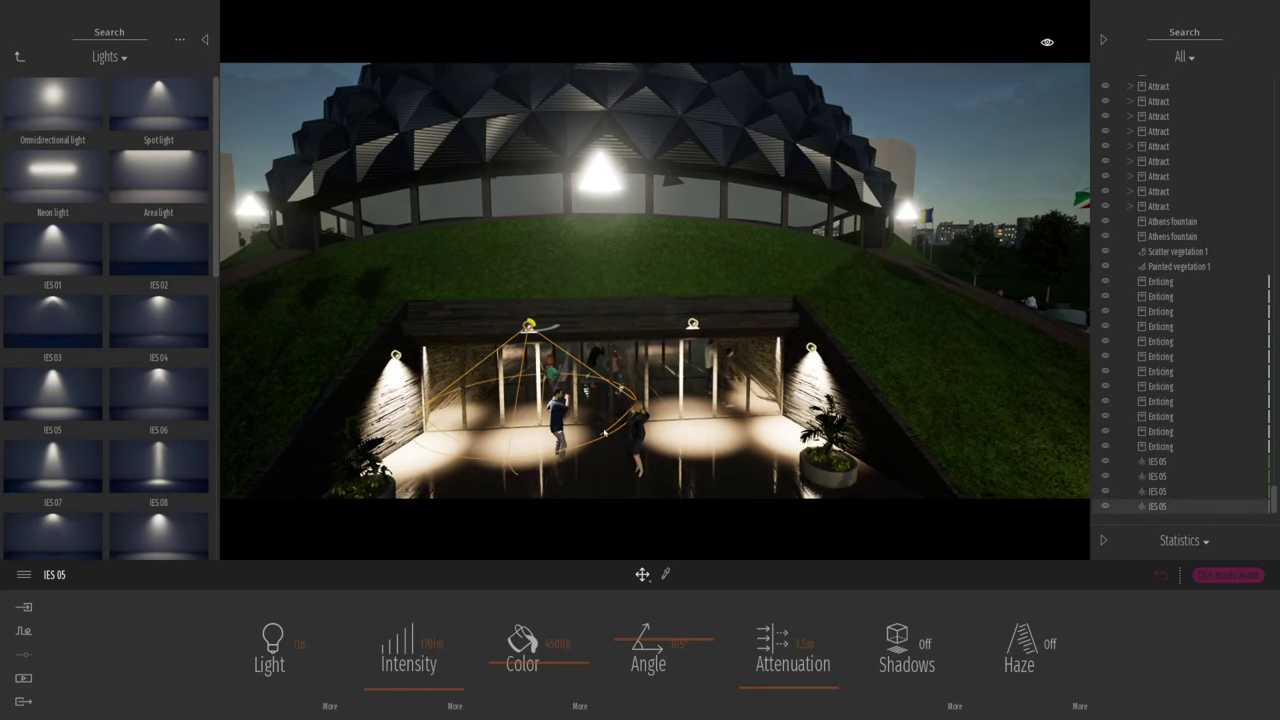
scroll(604, 432, "down", 5)
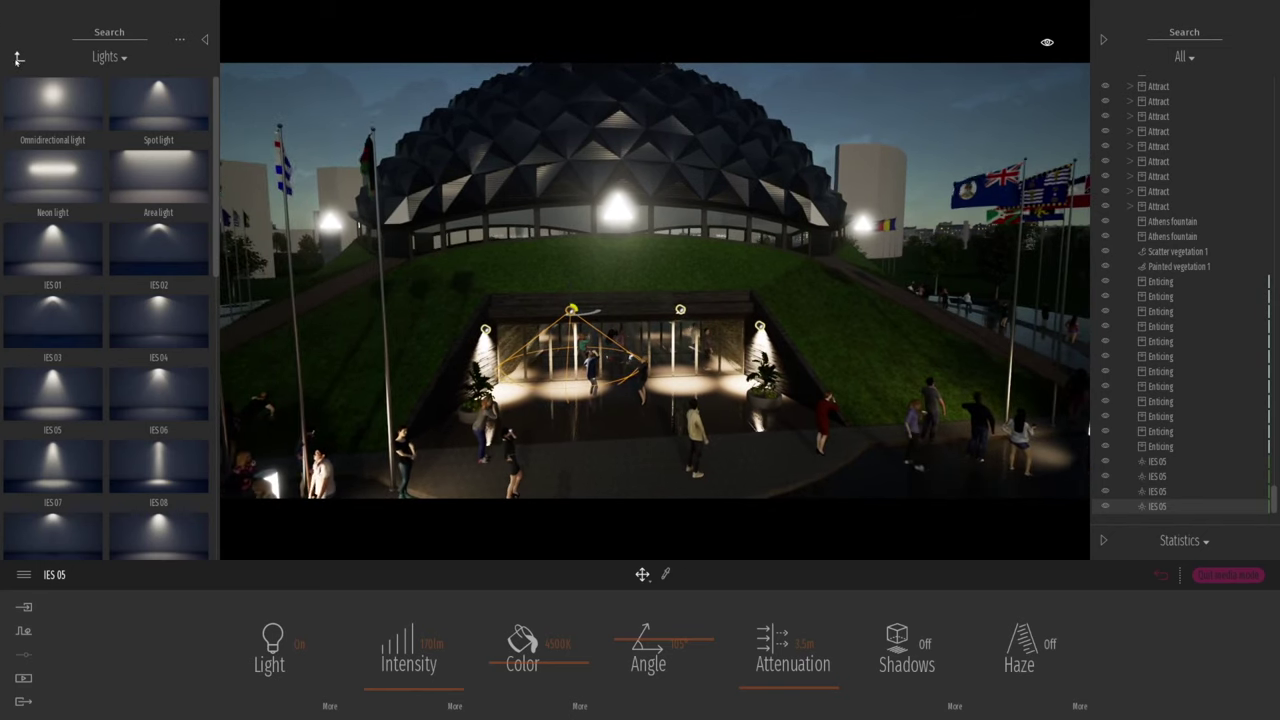
left_click(18, 60)
left_click(163, 197)
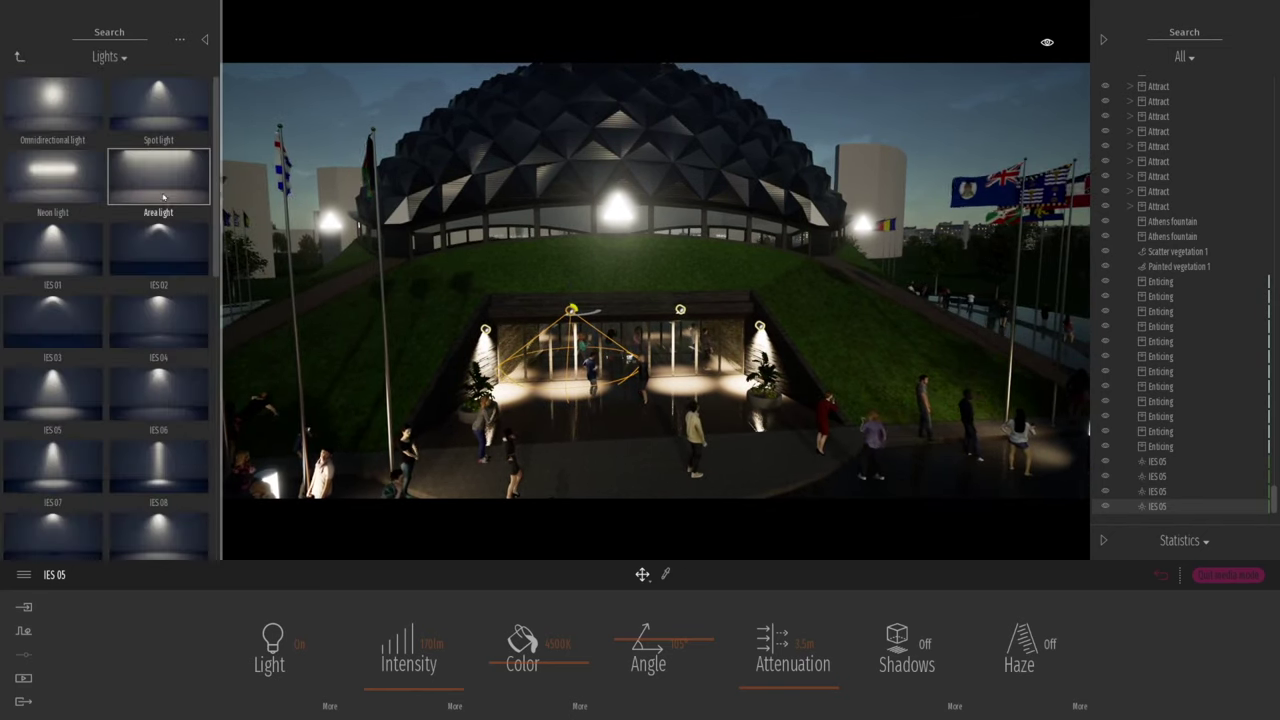
left_click_drag(50, 106, 622, 470)
scroll(630, 397, "down", 5)
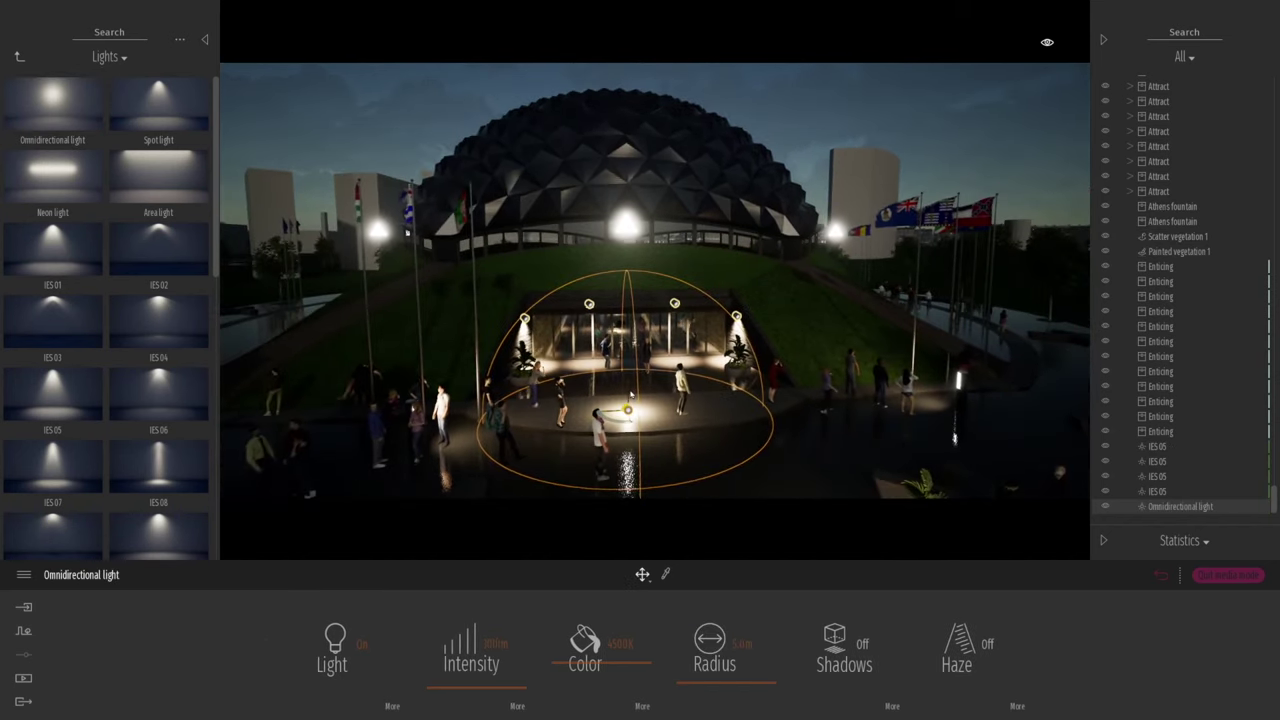
left_click_drag(630, 352, 630, 282)
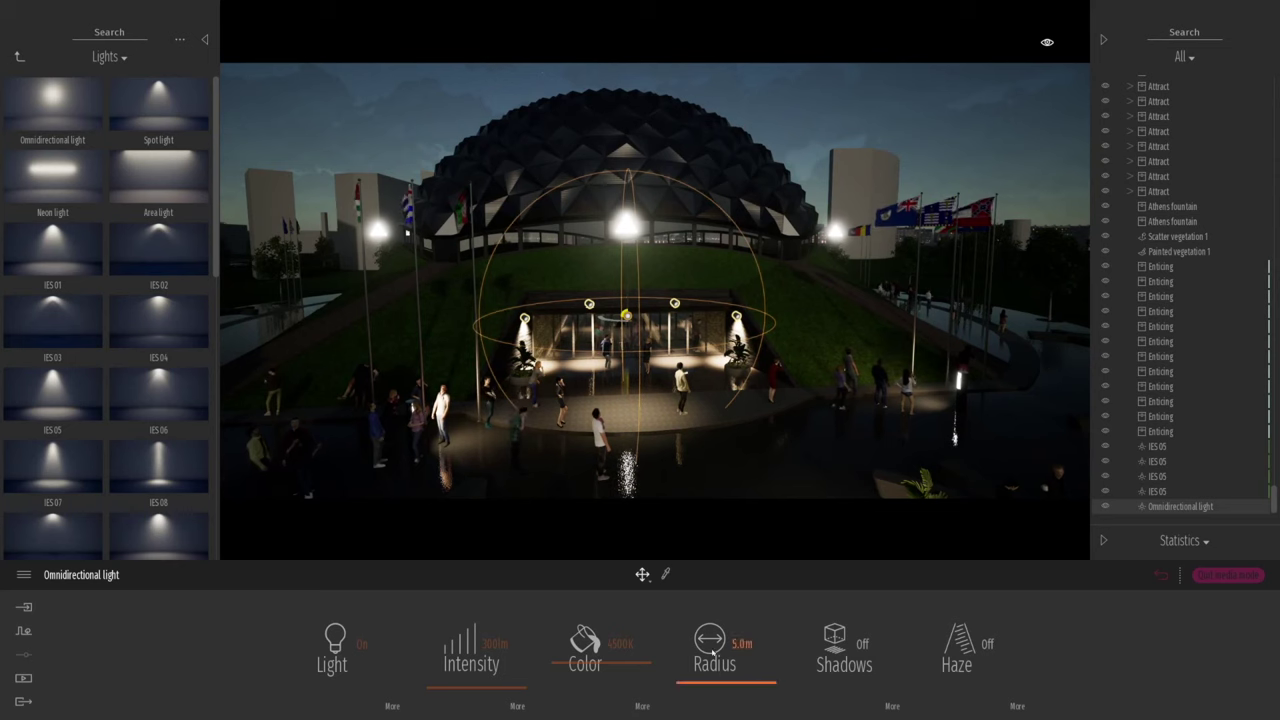
left_click_drag(717, 682, 741, 680)
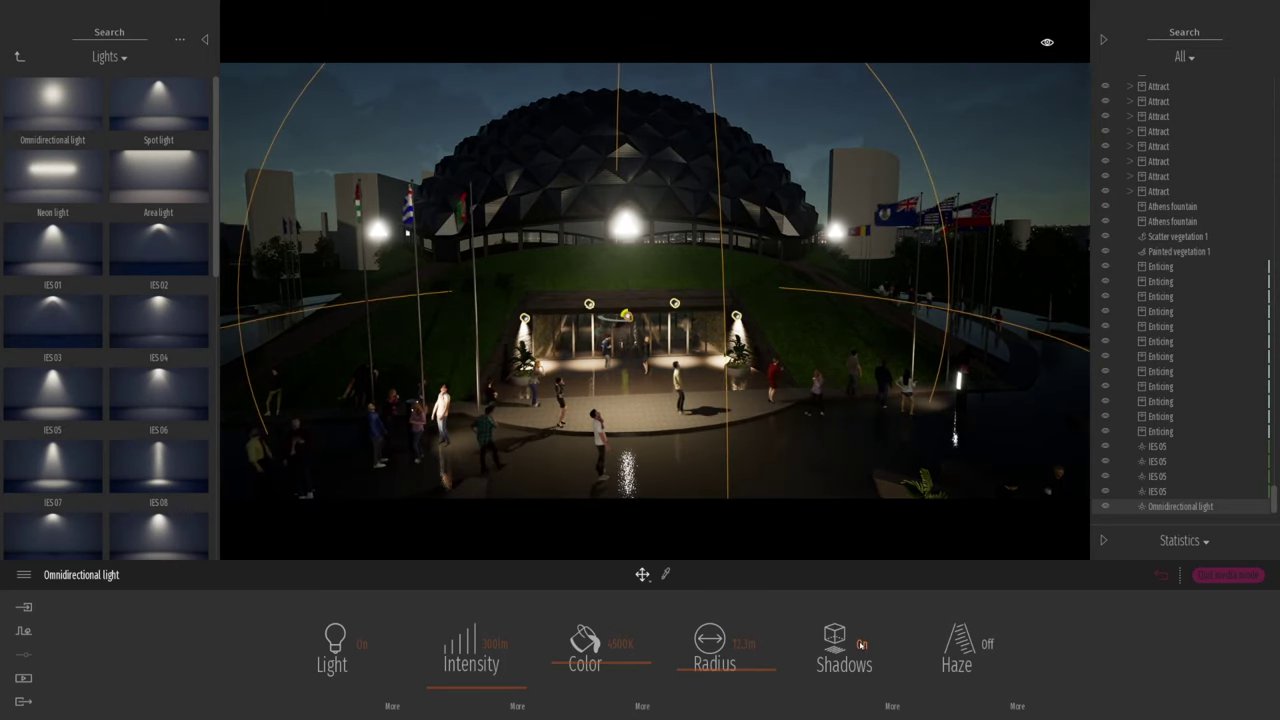
left_click_drag(486, 687, 481, 682)
- Copy the omnidirectional light as instances to the neighbouring forecourts on the left and right sides of the dome
right_click_drag(672, 236, 674, 271)
scroll(674, 271, "down", 3)
middle_click_drag(674, 273, 668, 454)
right_click_drag(622, 200, 604, 260)
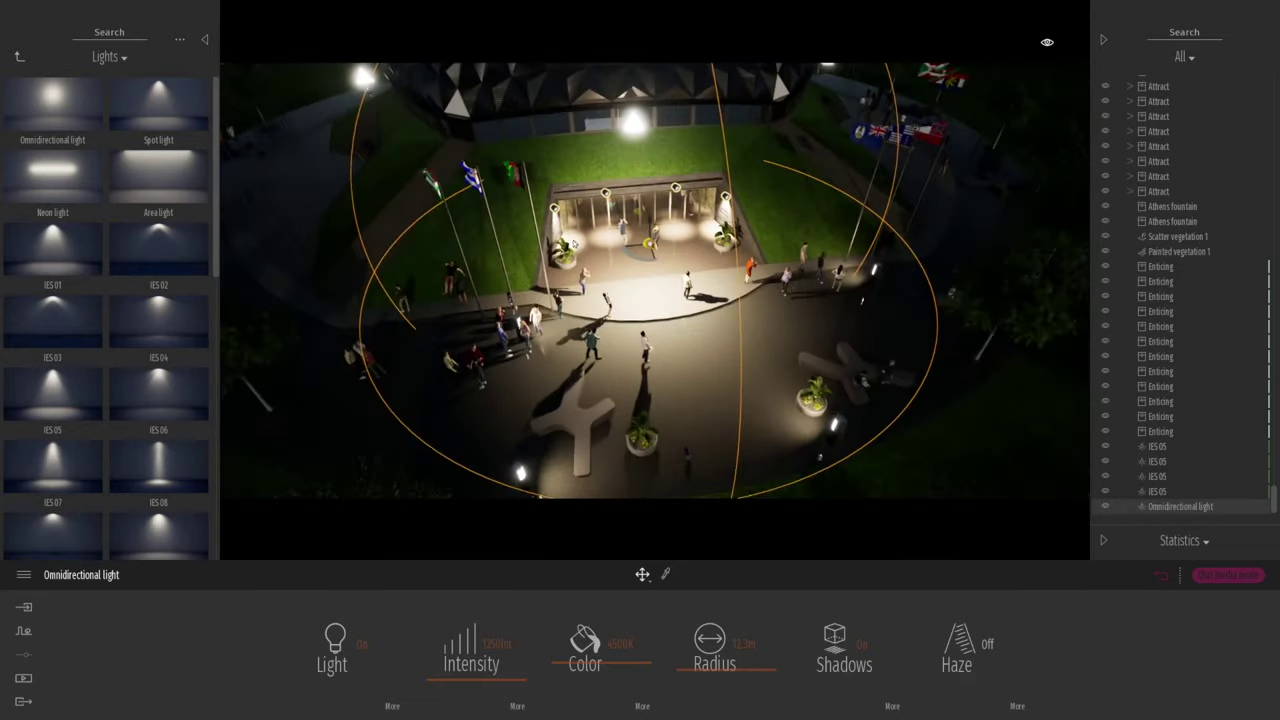
scroll(604, 260, "down", 4)
left_click(54, 106)
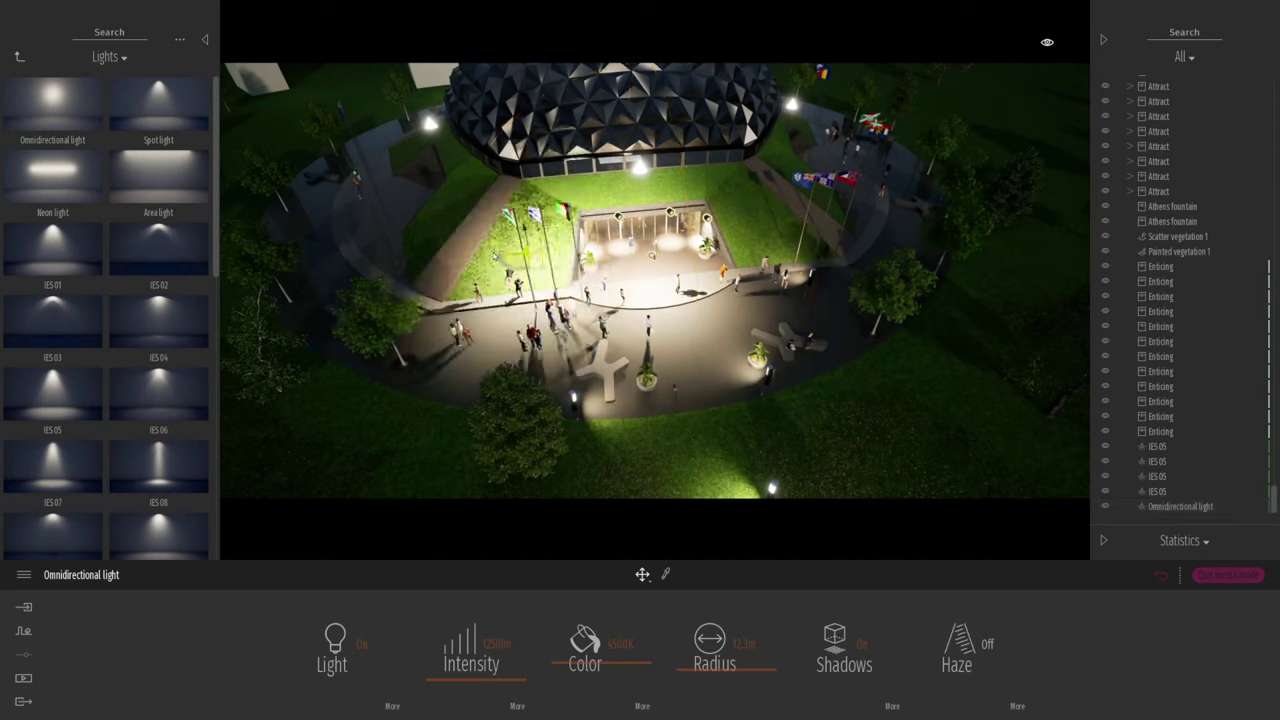
left_click_drag(401, 232, 839, 156, "shift")
left_click(614, 423)
left_click(614, 423)
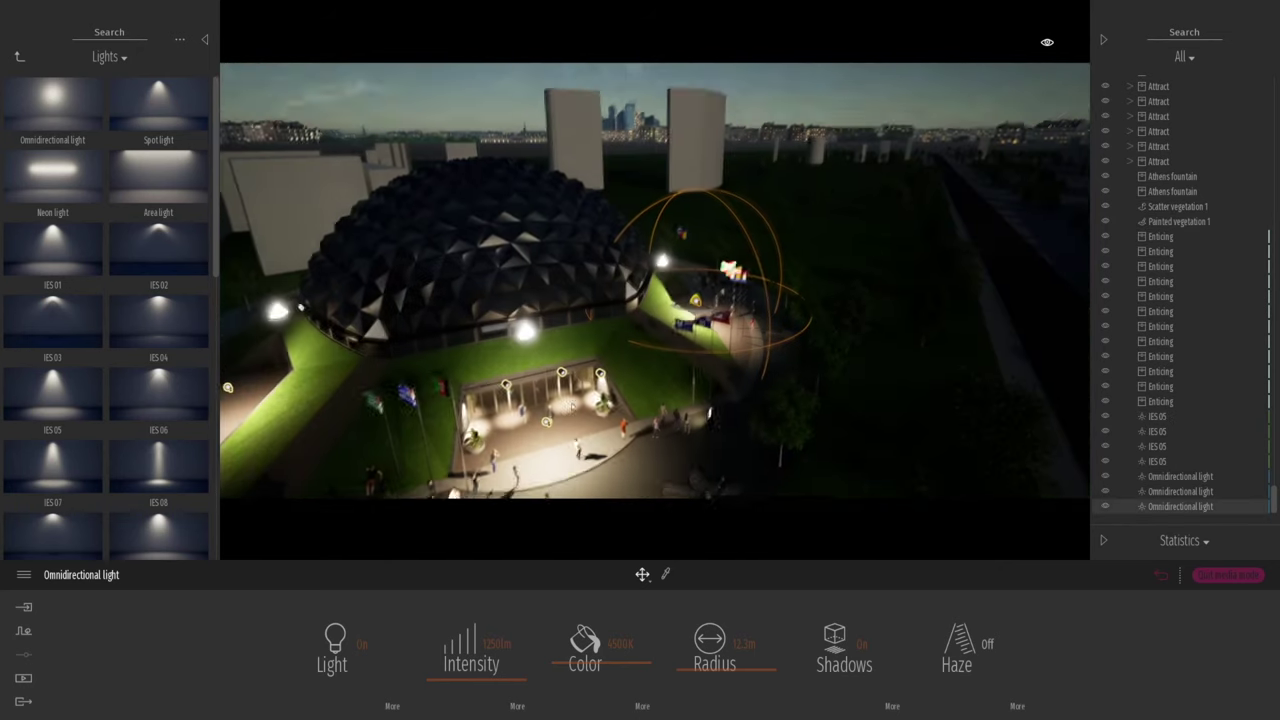
- Copy the omnidirectional light as instances to the two remaining unlit forecourts around the back of the dome
middle_click_drag(437, 473, 449, 317)
right_click_drag(449, 317, 510, 400)
right_click_drag(700, 270, 759, 346)
key("e")
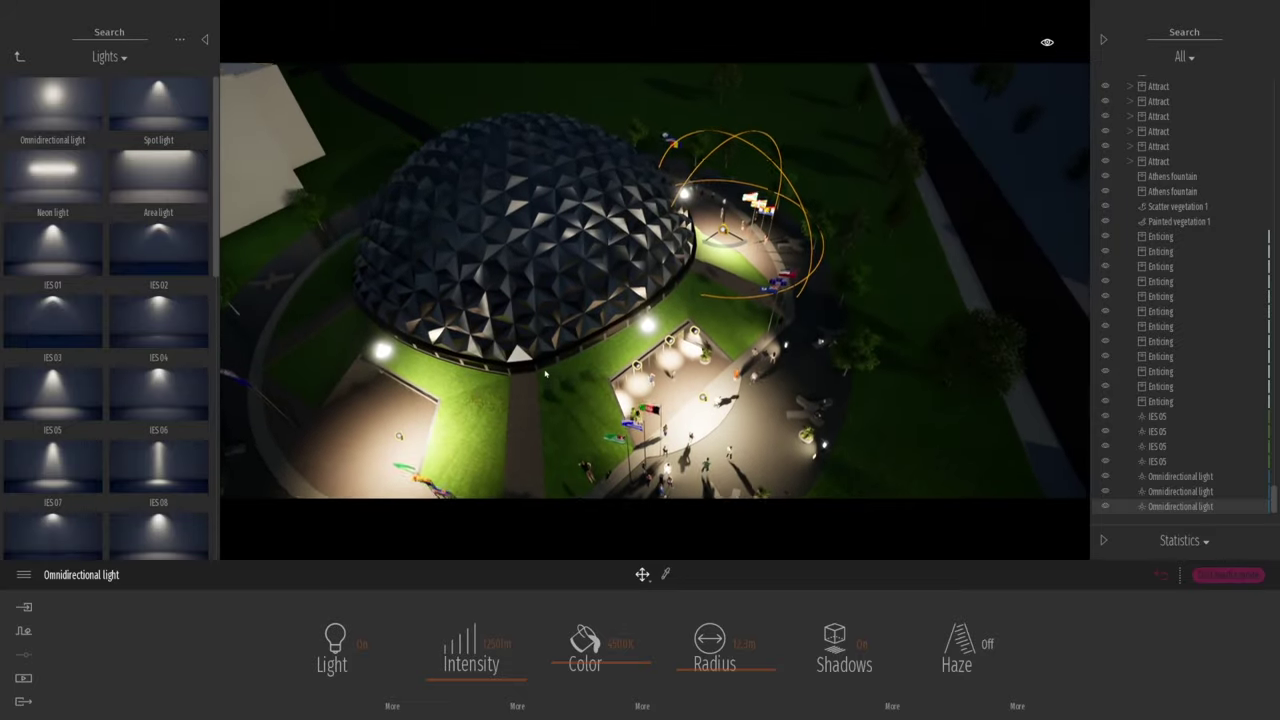
right_click_drag(759, 346, 798, 396)
middle_click_drag(798, 396, 674, 275)
left_click(615, 252)
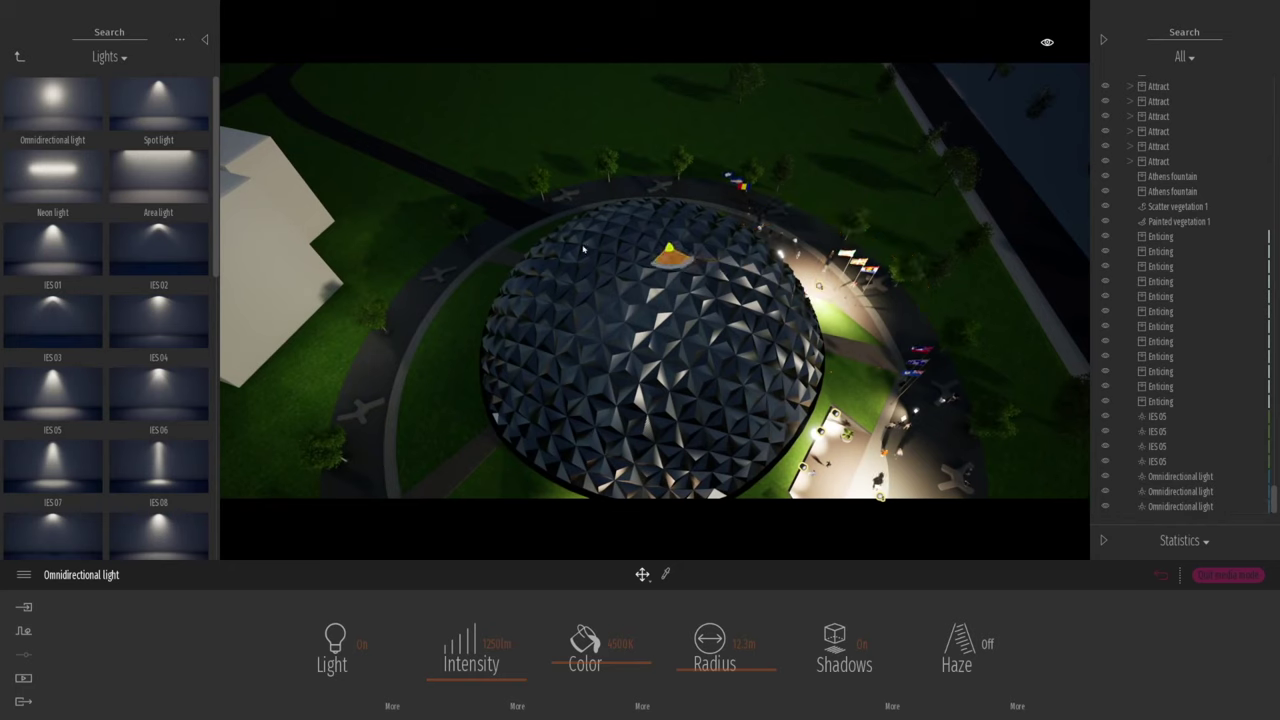
left_click_drag(507, 263, 507, 263, "shift")
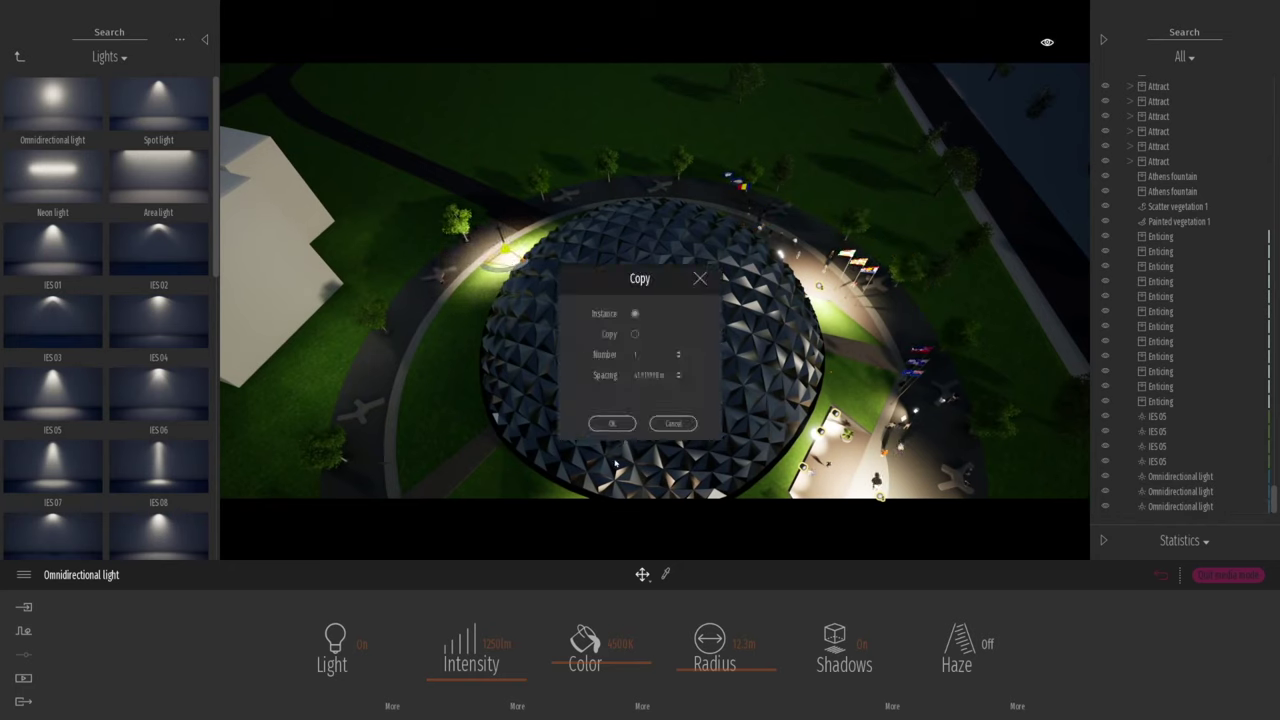
left_click(612, 424)
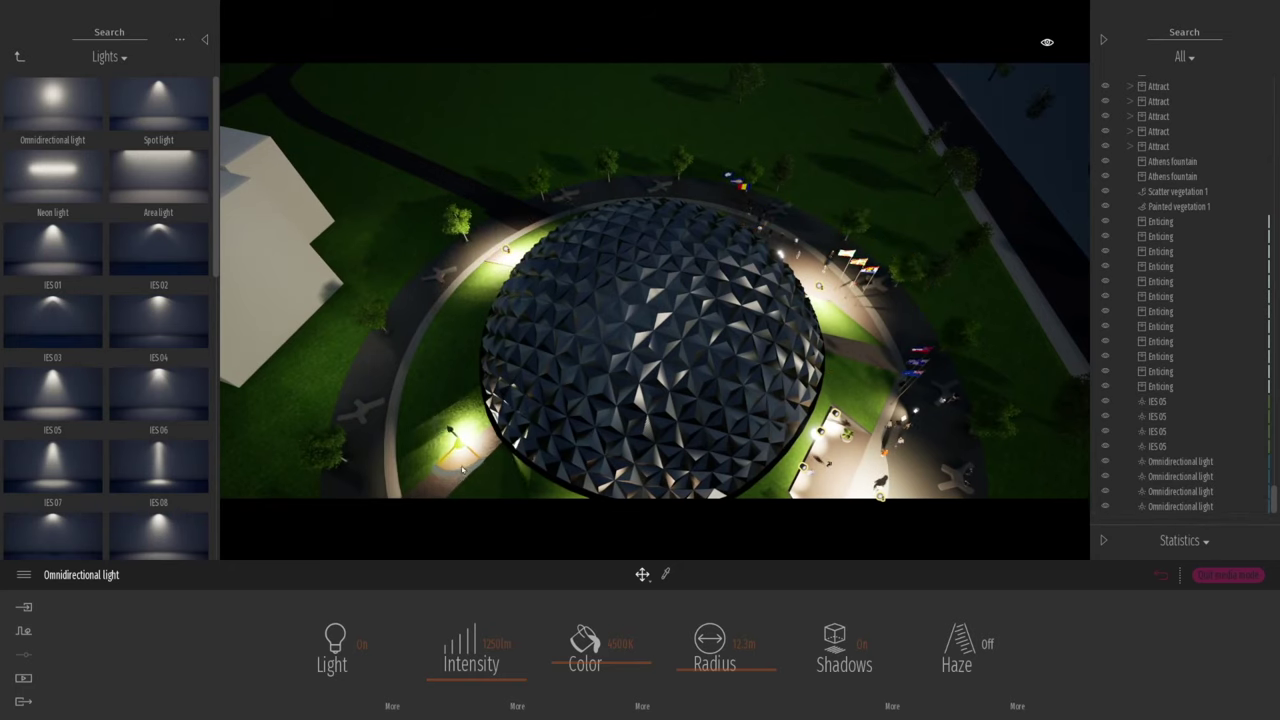
left_click_drag(460, 482, 460, 482, "shift")
left_click(612, 424)
right_click_drag(700, 310, 808, 416)
middle_click_drag(808, 416, 703, 115)
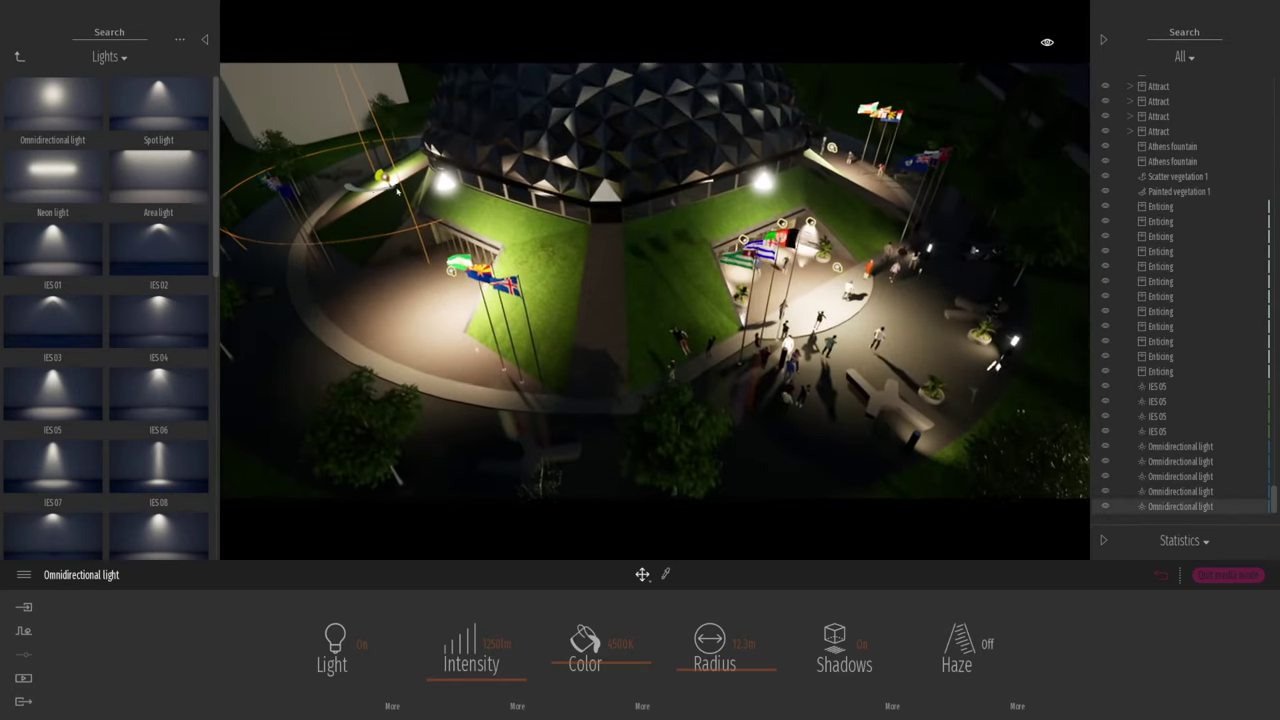
- Copy the omnidirectional light to the front of the dome, between its lit forecourts, and enlarge the copy's radius to about 30 m
left_click_drag(381, 179, 640, 204, "shift")
left_click(624, 424)
right_click_drag(651, 286, 646, 195)
left_click_drag(645, 302, 628, 253)
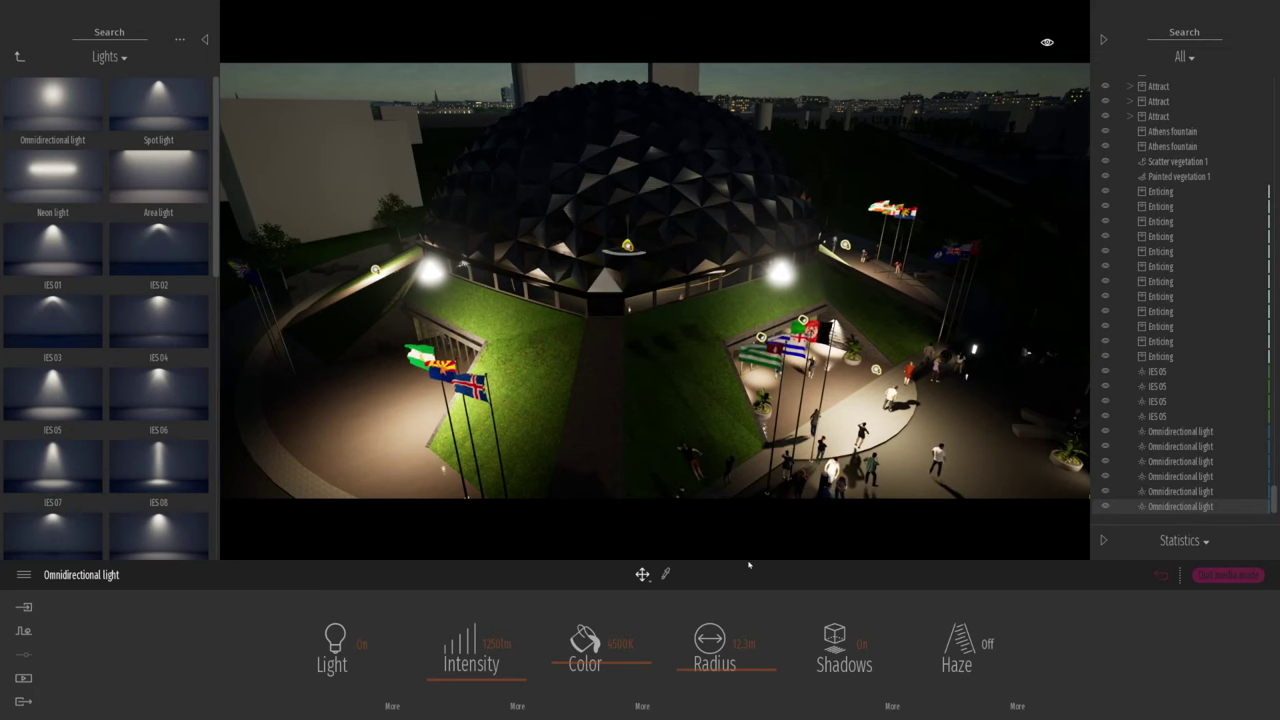
left_click_drag(726, 672, 720, 637)
scroll(634, 263, "down", 2)
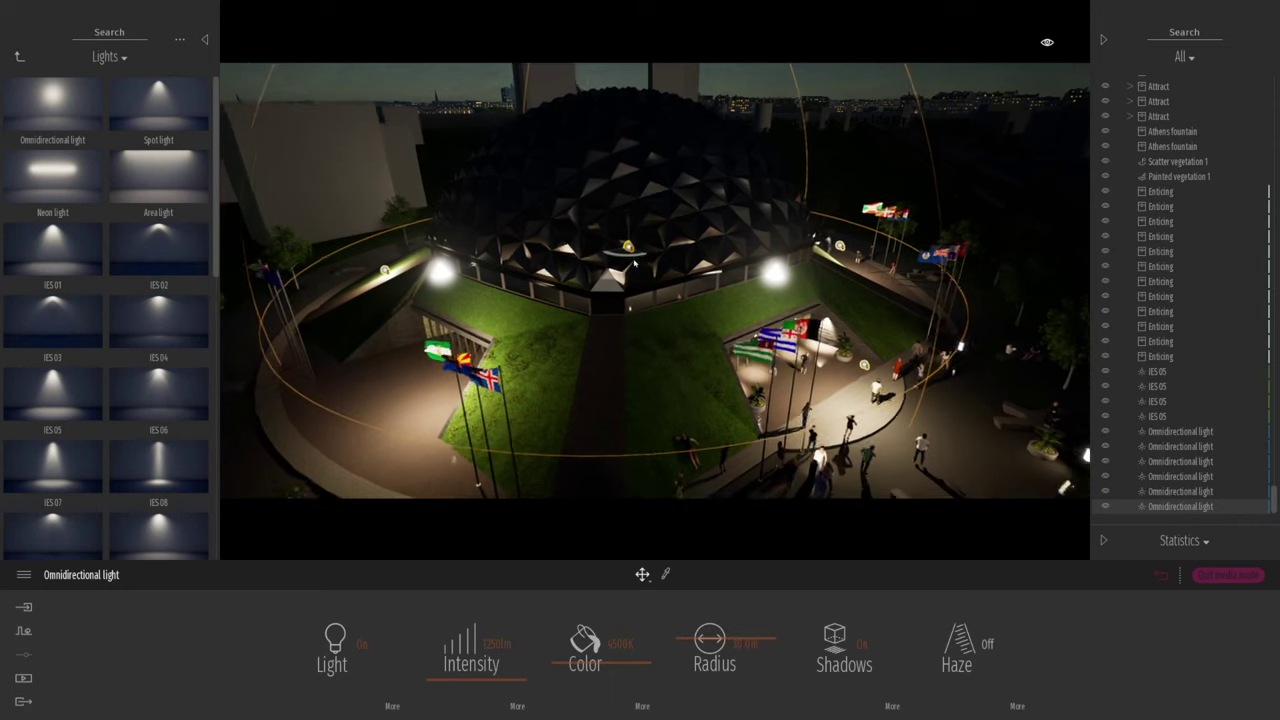
- Copy the omnidirectional light high above the dome and set the copy's radius to about 50 m and intensity to 1875 lm
scroll(634, 263, "down", 5)
left_click_drag(636, 240, 633, 100)
left_click(611, 424)
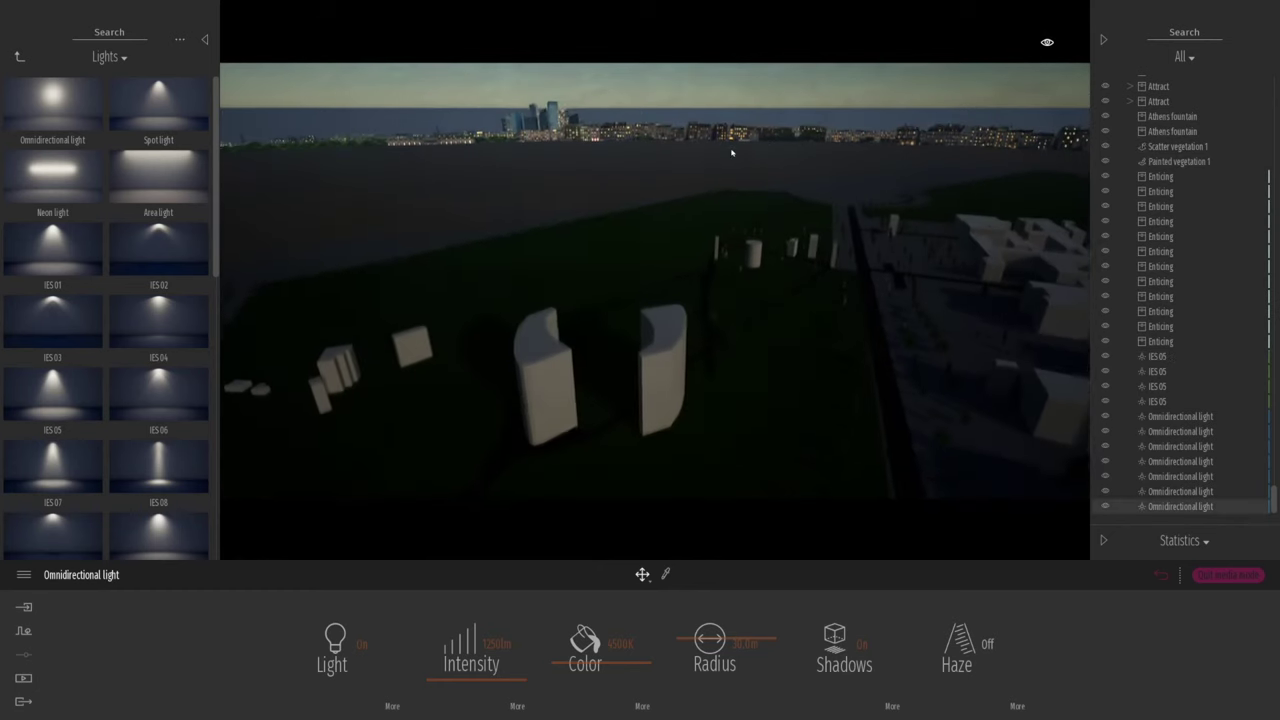
right_click_drag(648, 222, 650, 350)
left_click_drag(645, 198, 645, 178)
left_click_drag(710, 637, 697, 579)
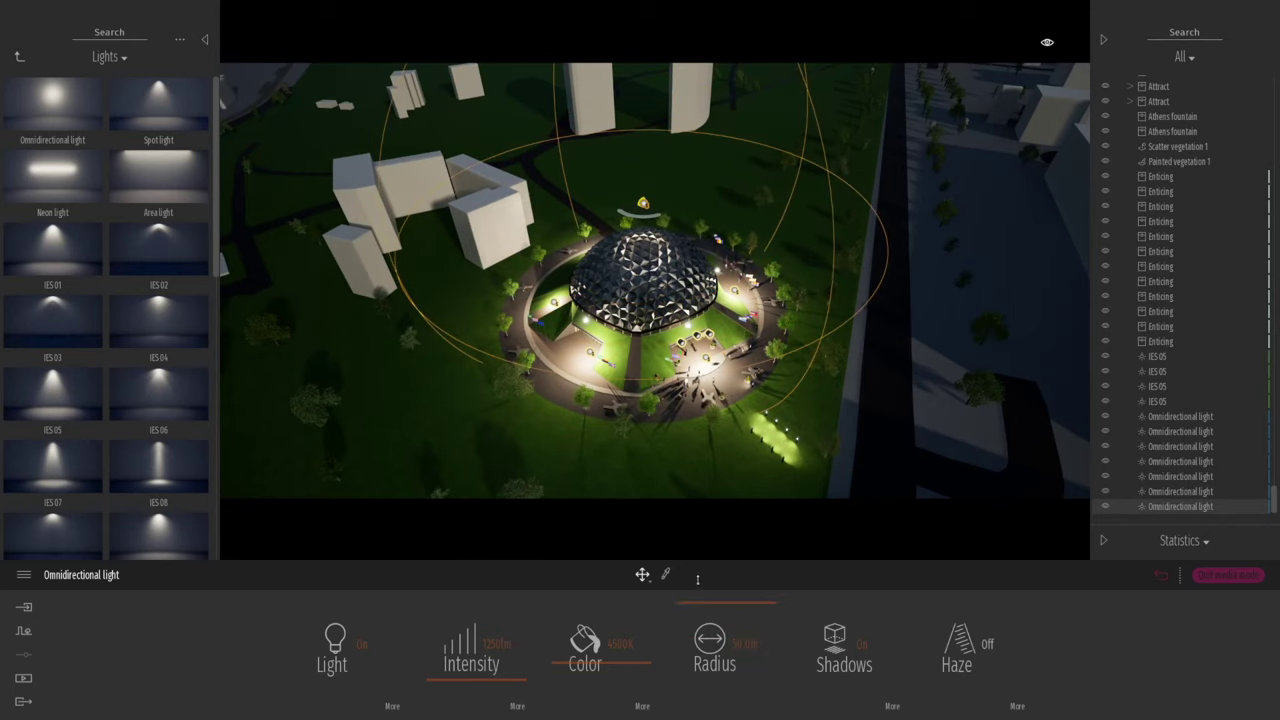
left_click_drag(497, 665, 484, 677)
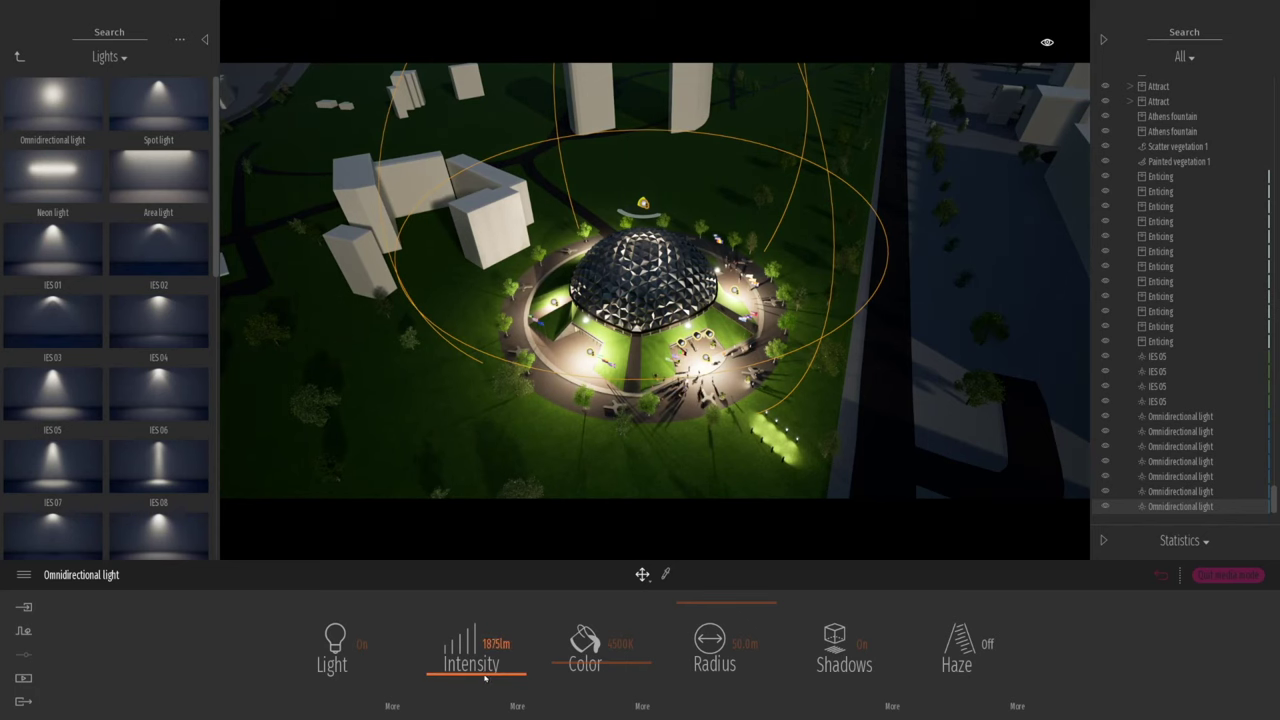
- Check the new lights in the saved daytime image and in the bollard-lined night image
left_click(1159, 577)
left_click(241, 632)
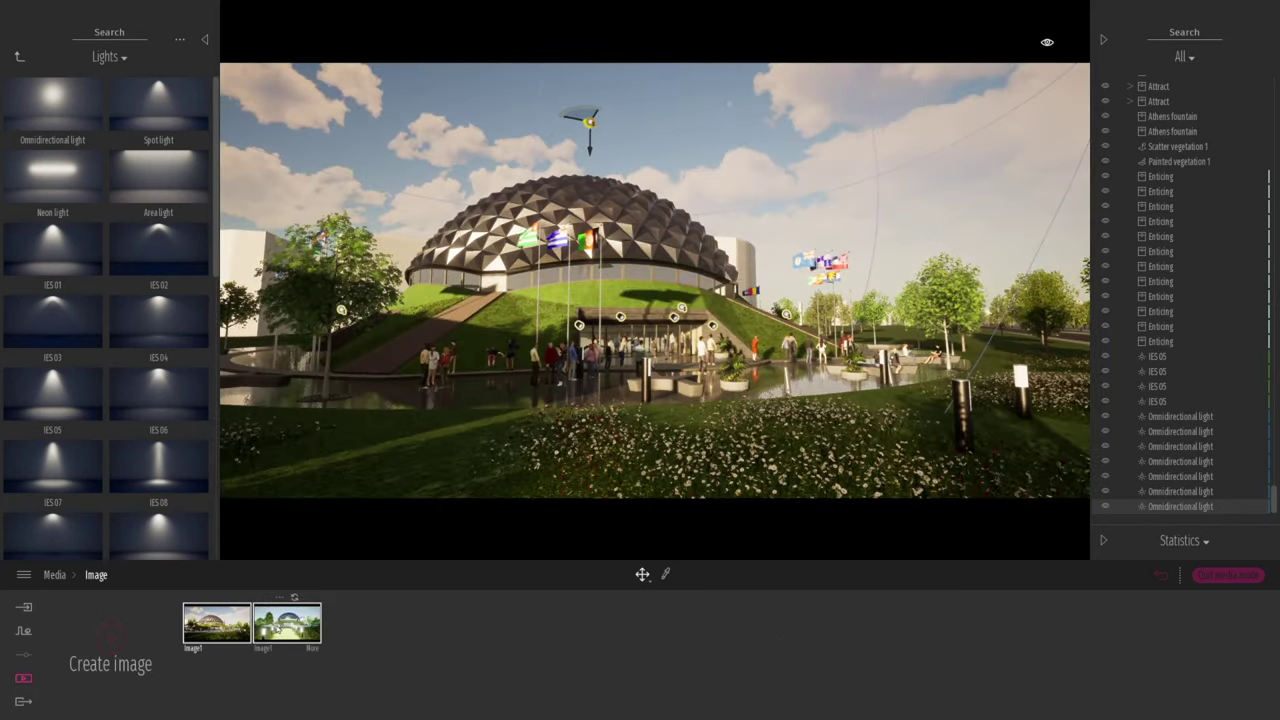
left_click(1162, 282)
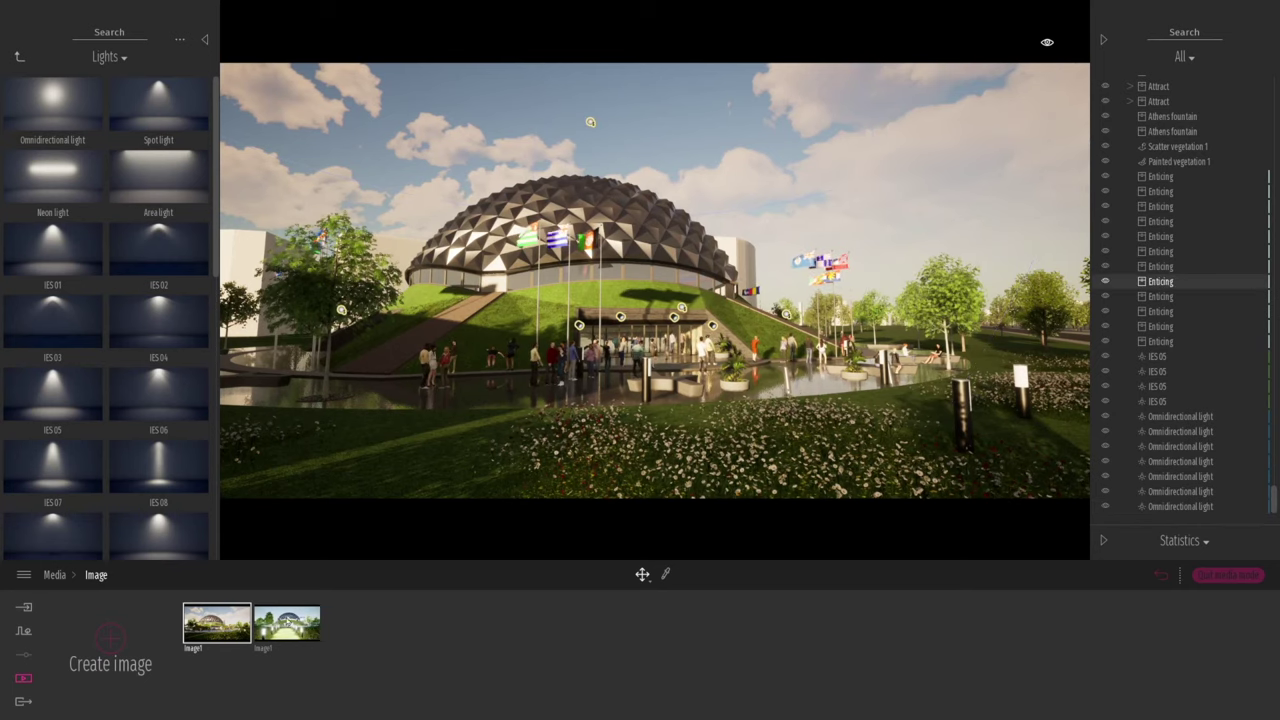
left_click(287, 624)
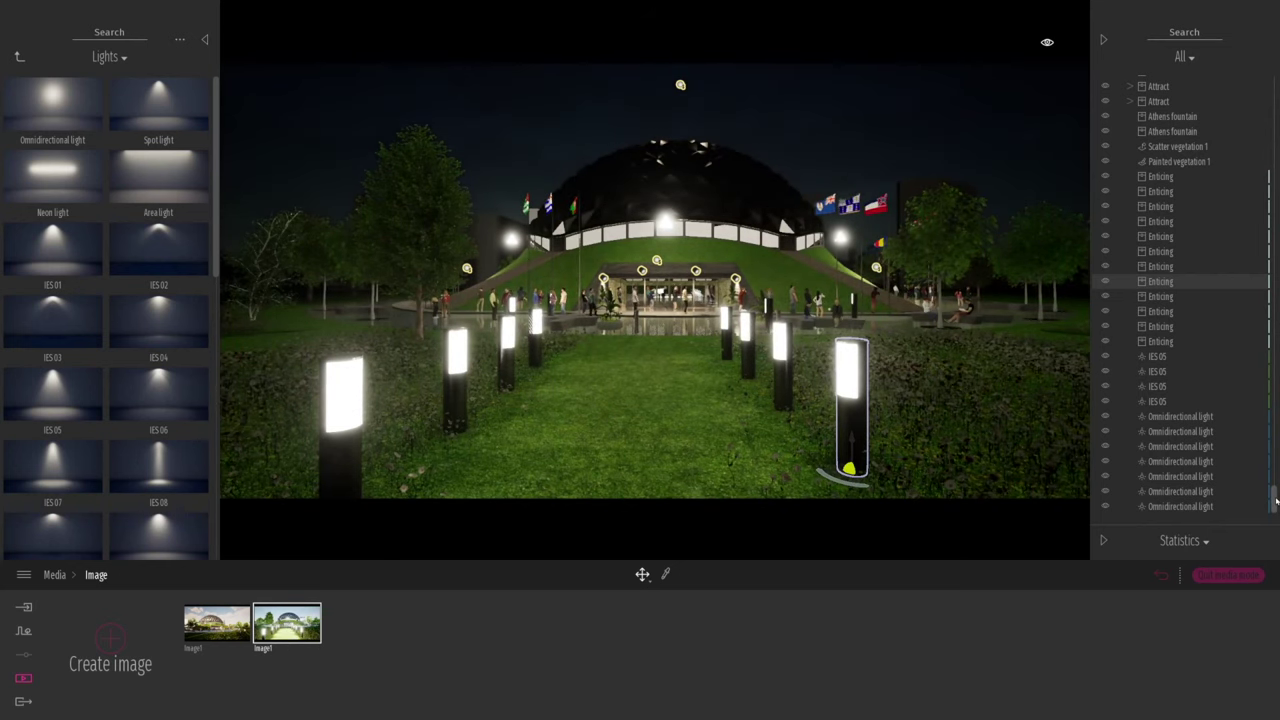
right_click_drag(744, 338, 594, 398)
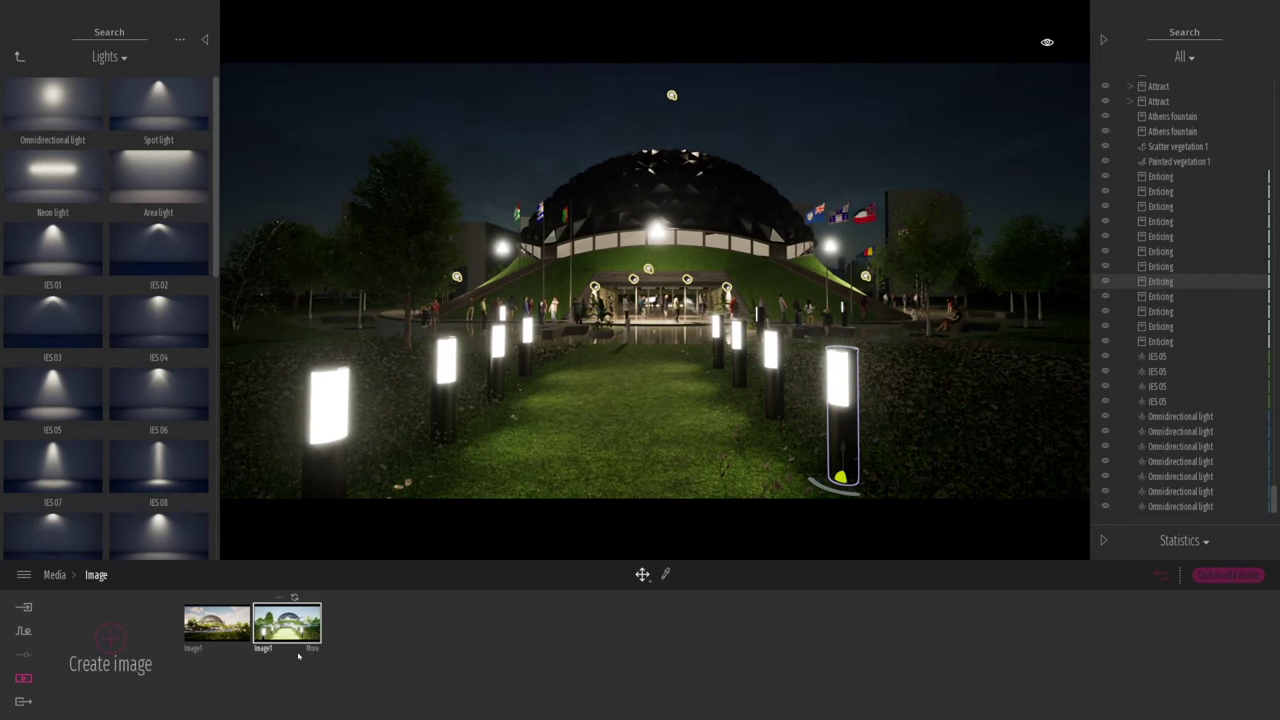
- Raise the night image's exposure to about 1.16, set its moon intensity to about 6 and increase the ambient light
left_click(311, 649)
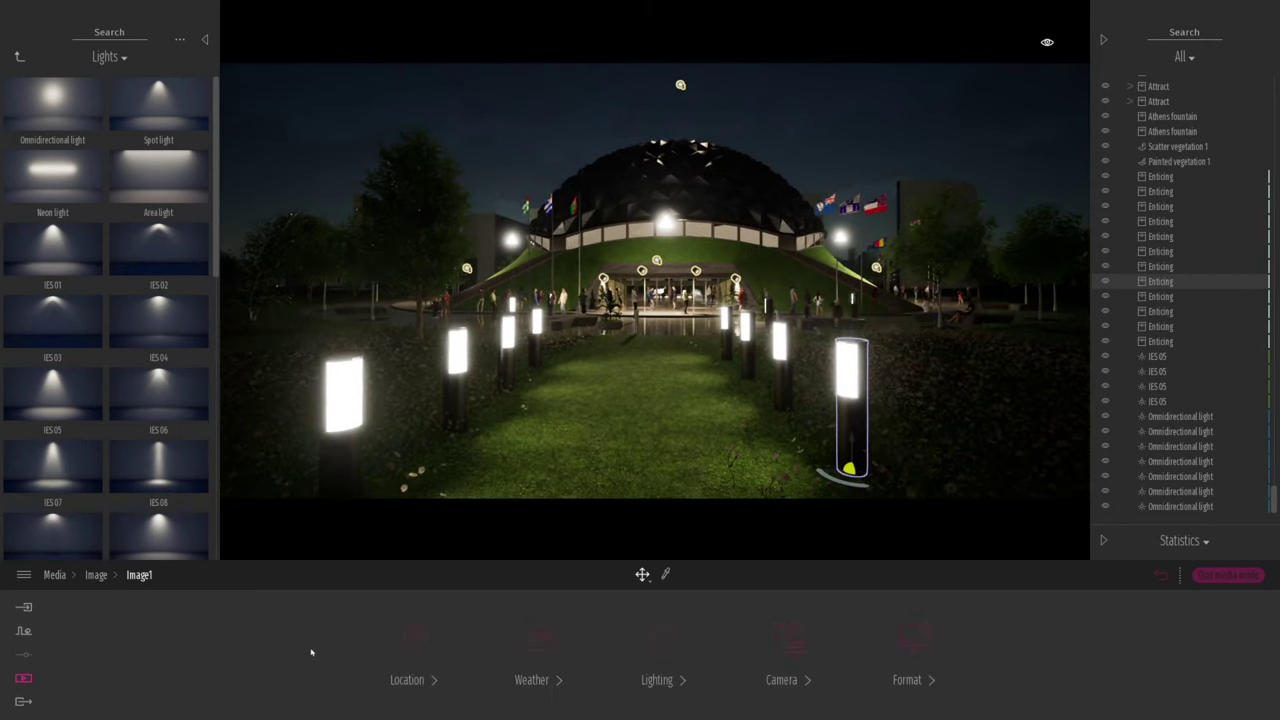
left_click(657, 645)
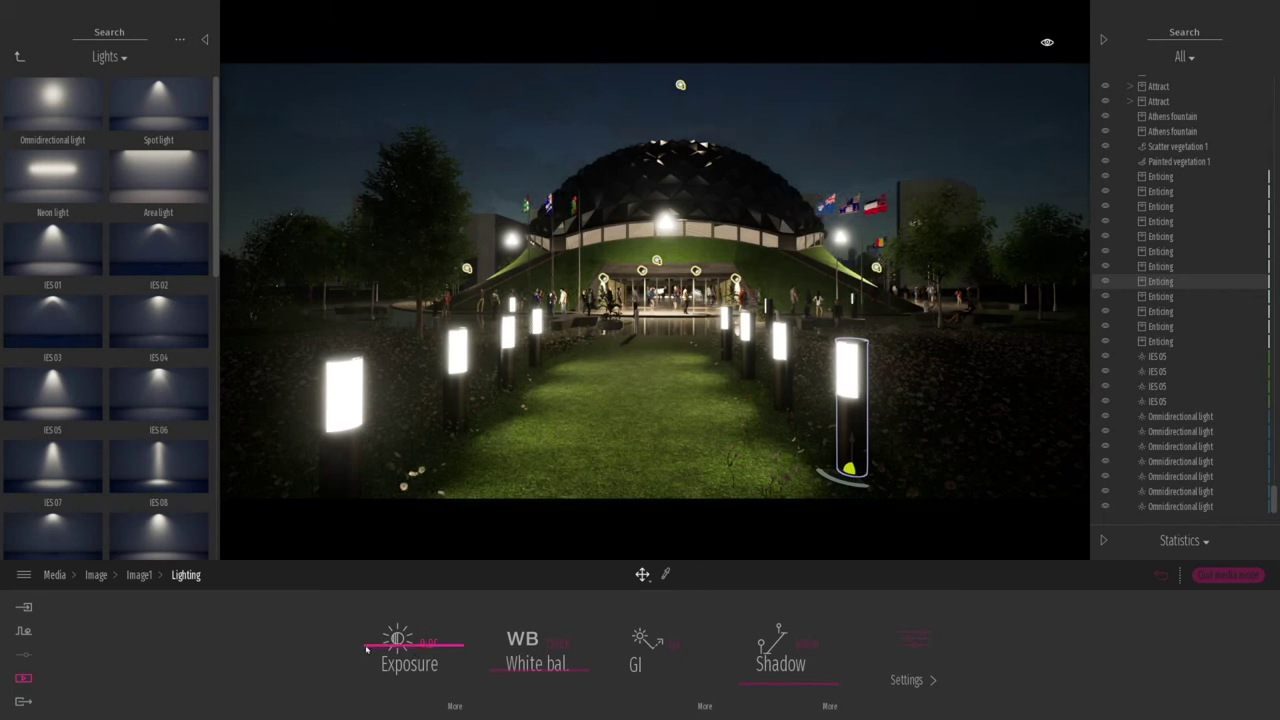
left_click_drag(365, 645, 365, 643)
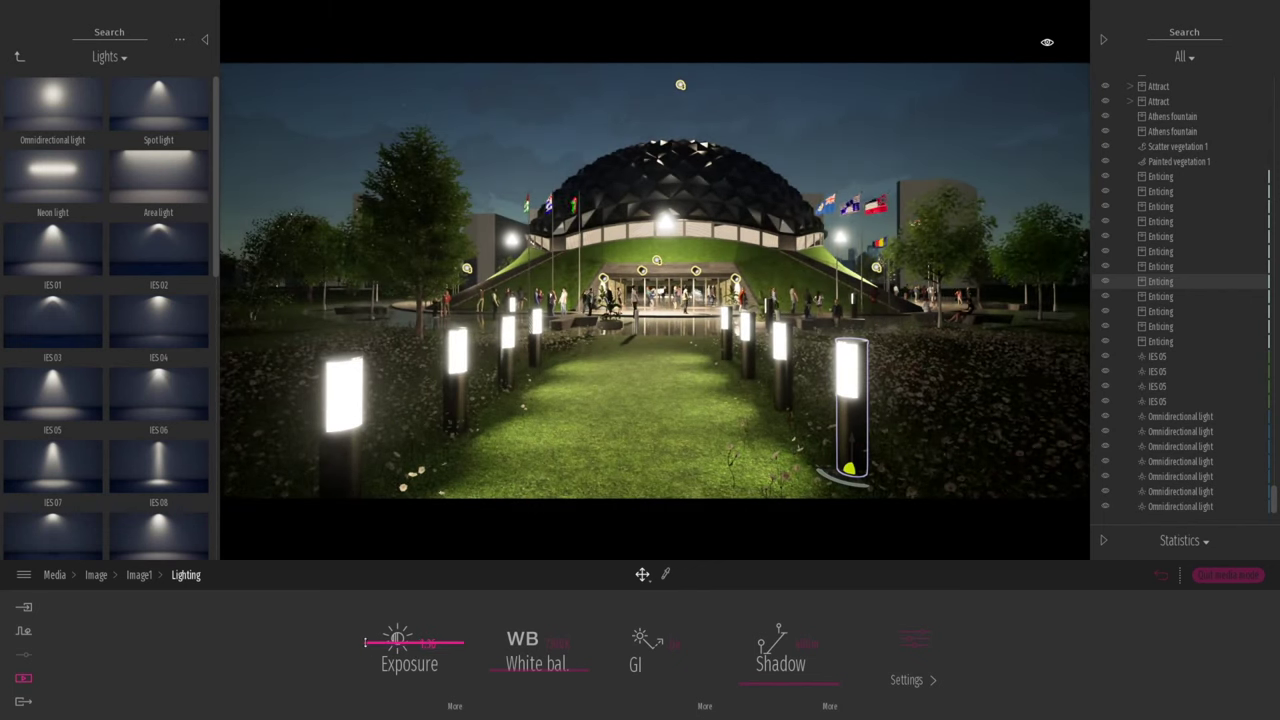
left_click(913, 638)
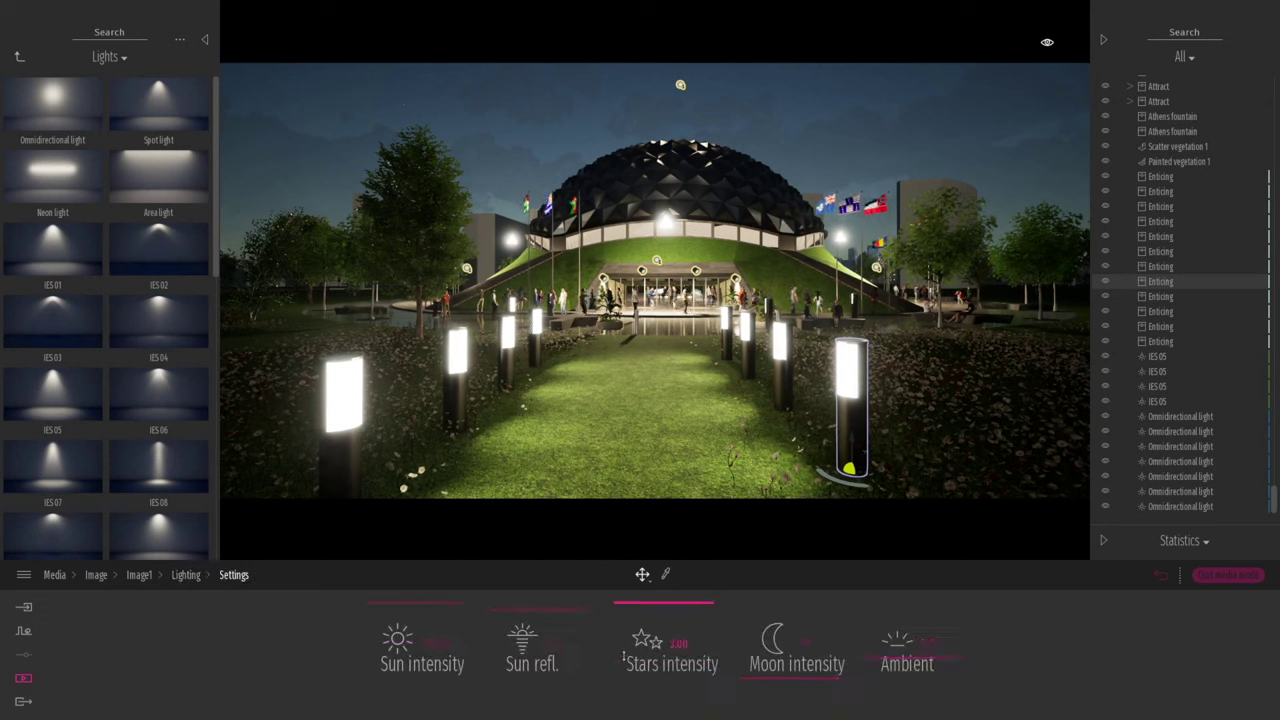
left_click_drag(758, 682, 753, 644)
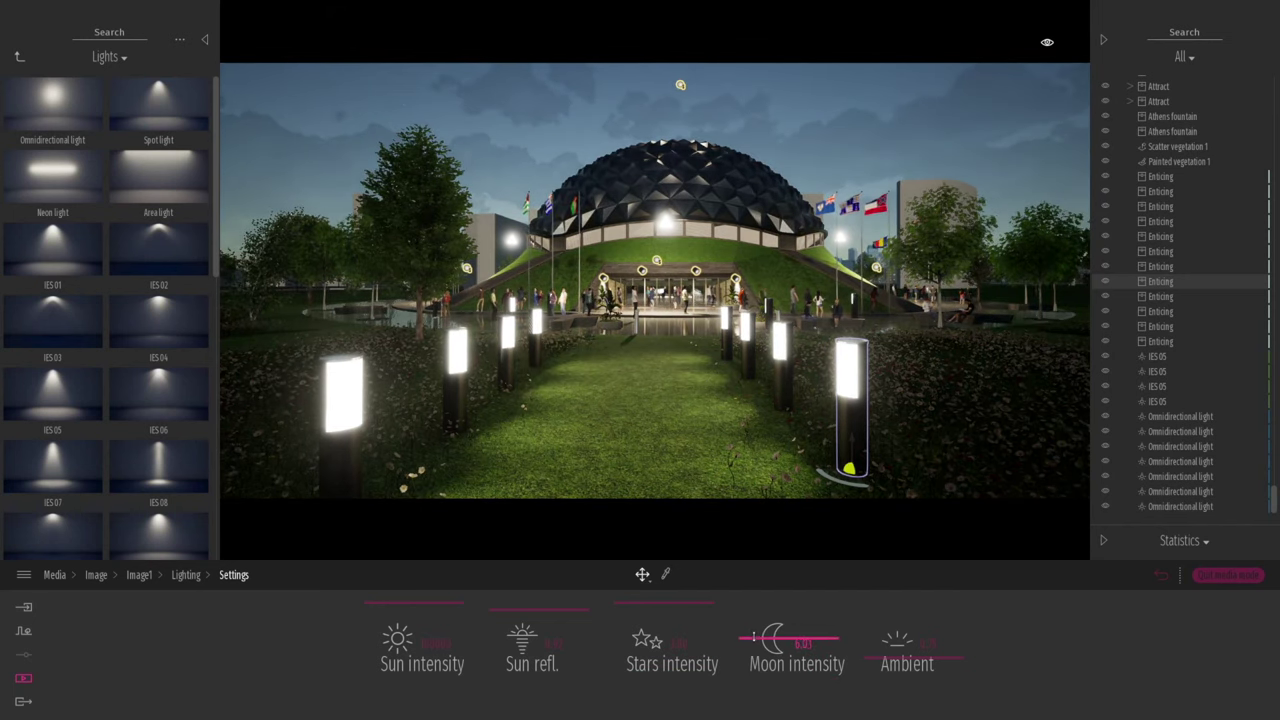
left_click_drag(879, 657, 879, 653)
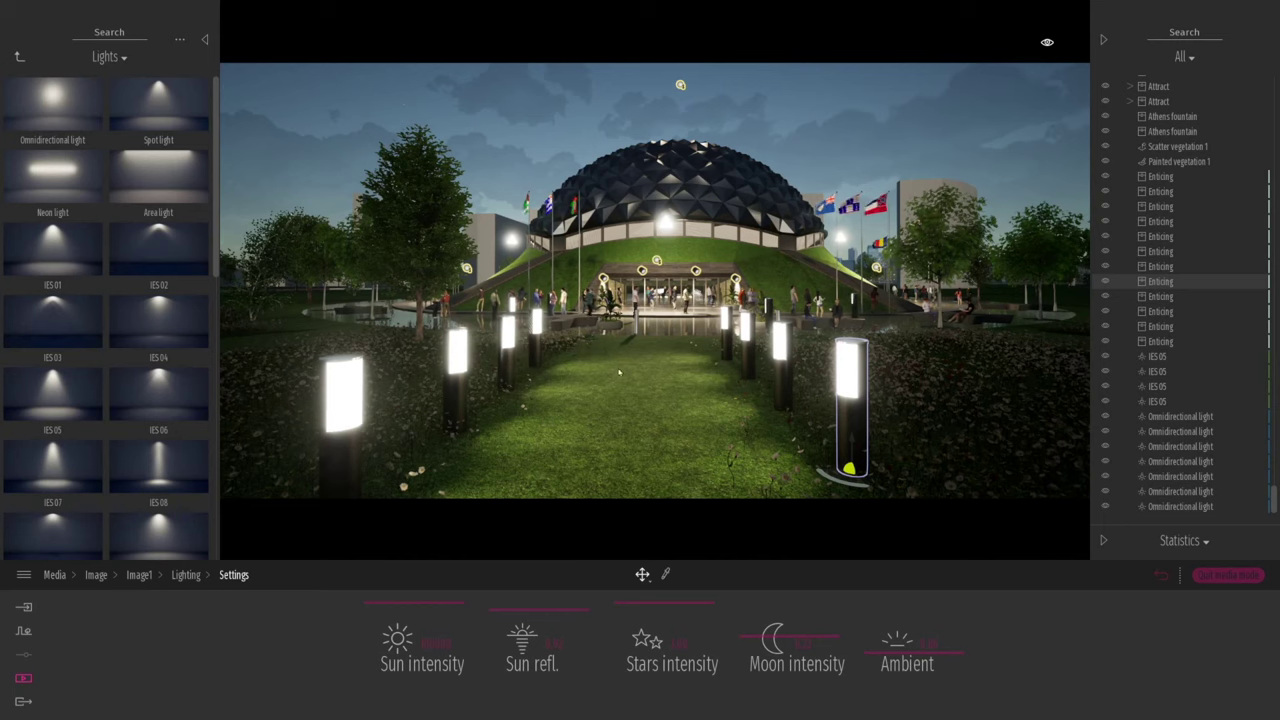
left_click(1162, 575)
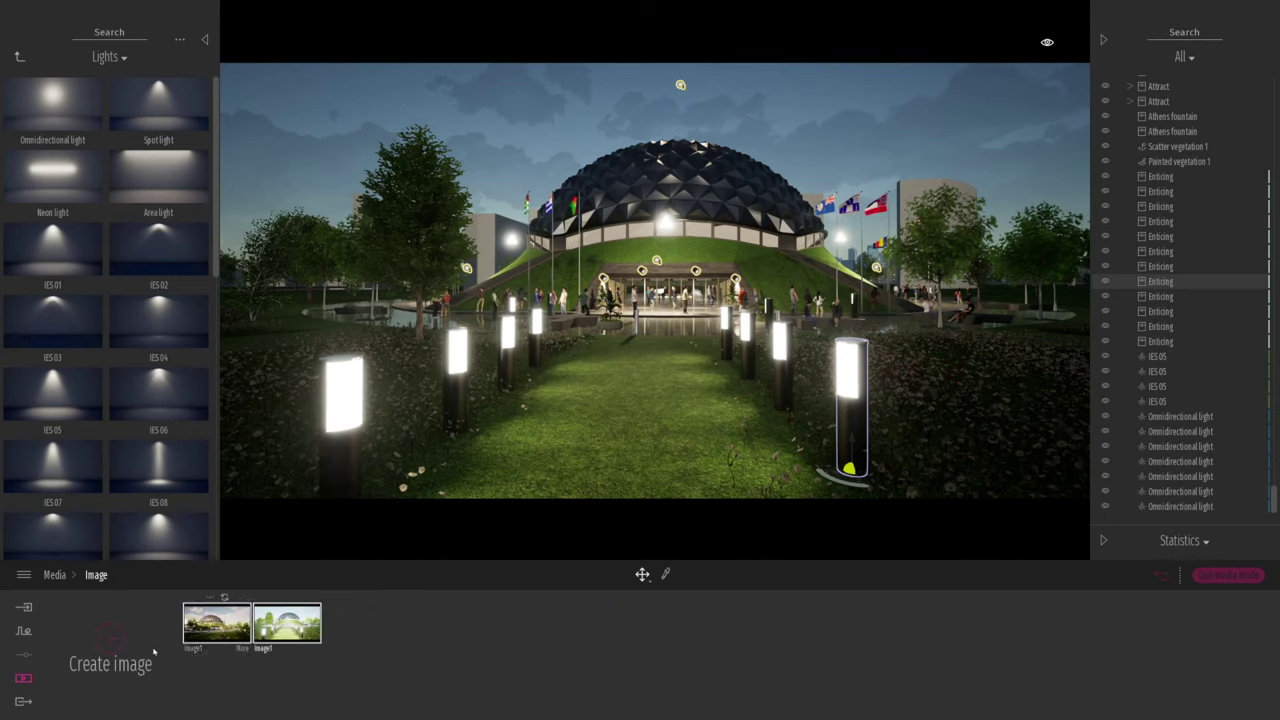
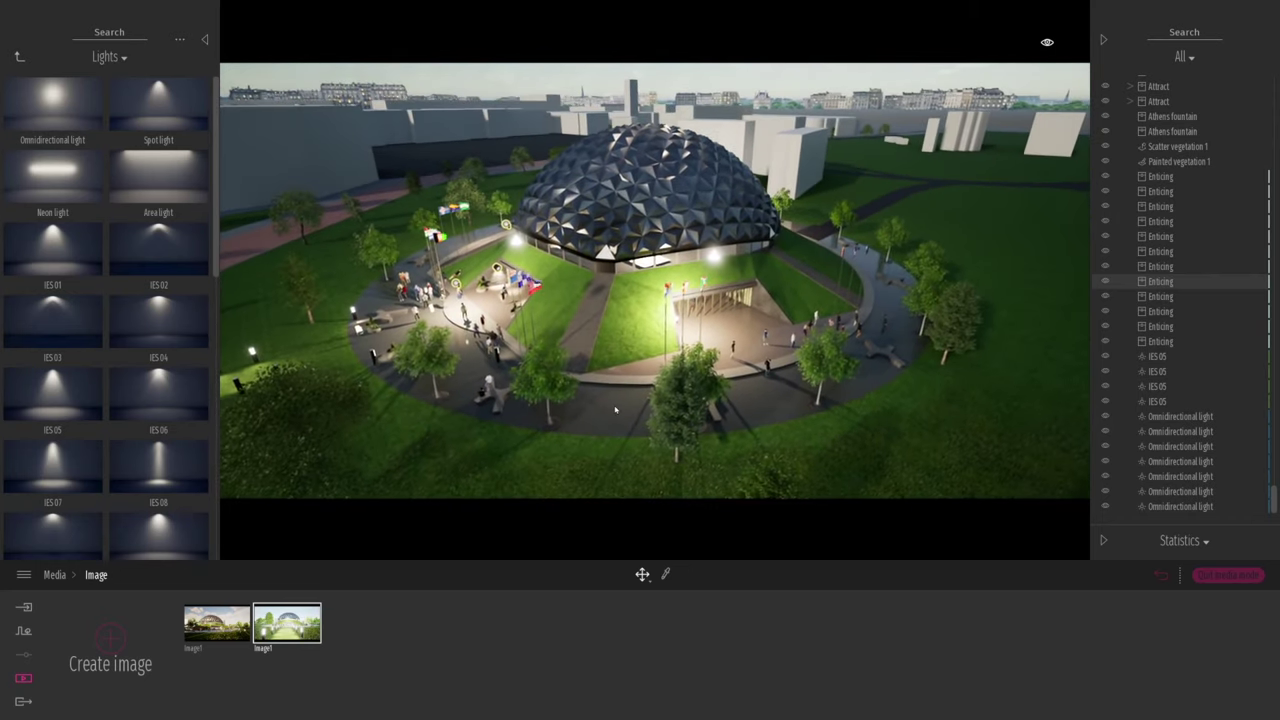
- Create a third image from the aerial dome view, trying the 4K UHD output size before choosing Custom
left_click(110, 637)
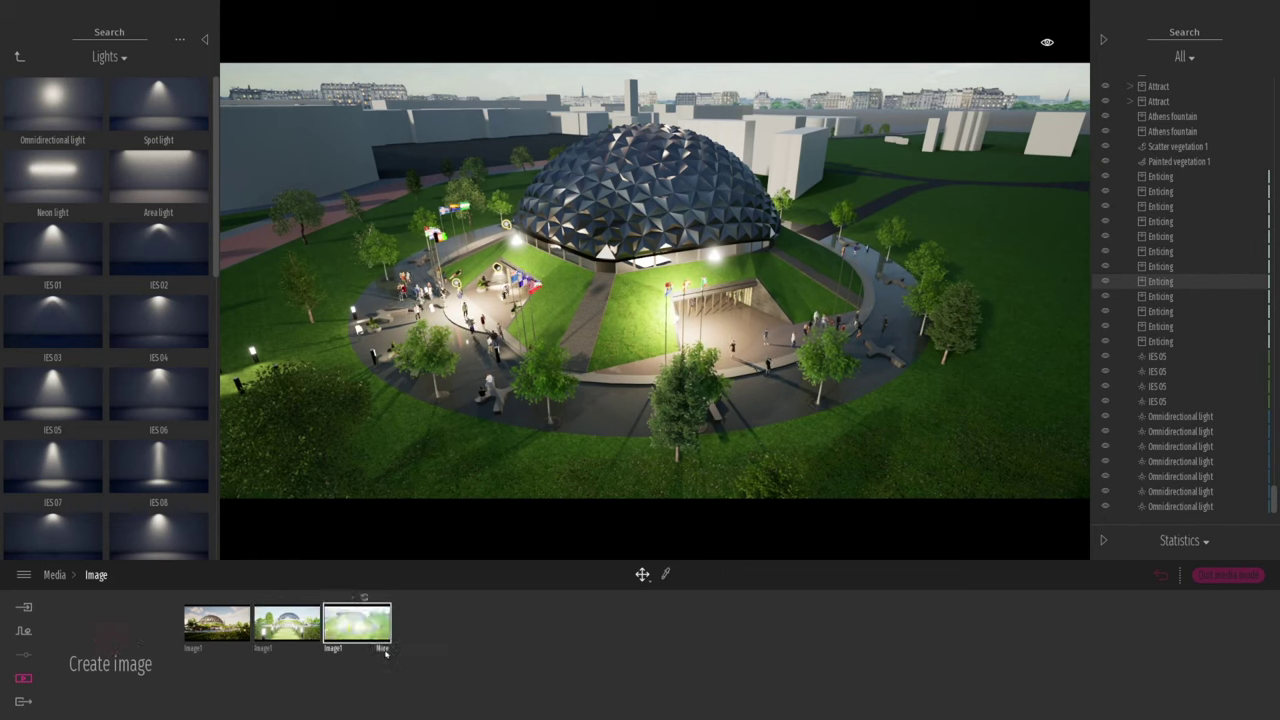
left_click(384, 650)
left_click(915, 634)
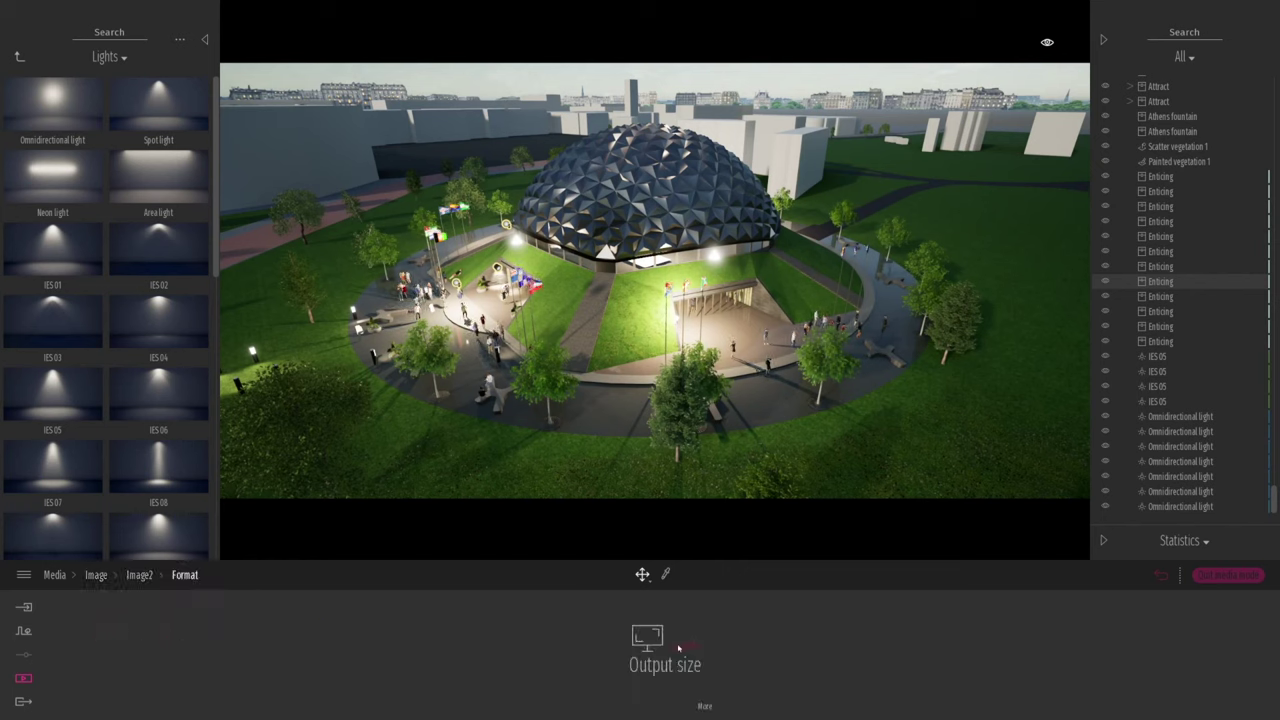
left_click(682, 645)
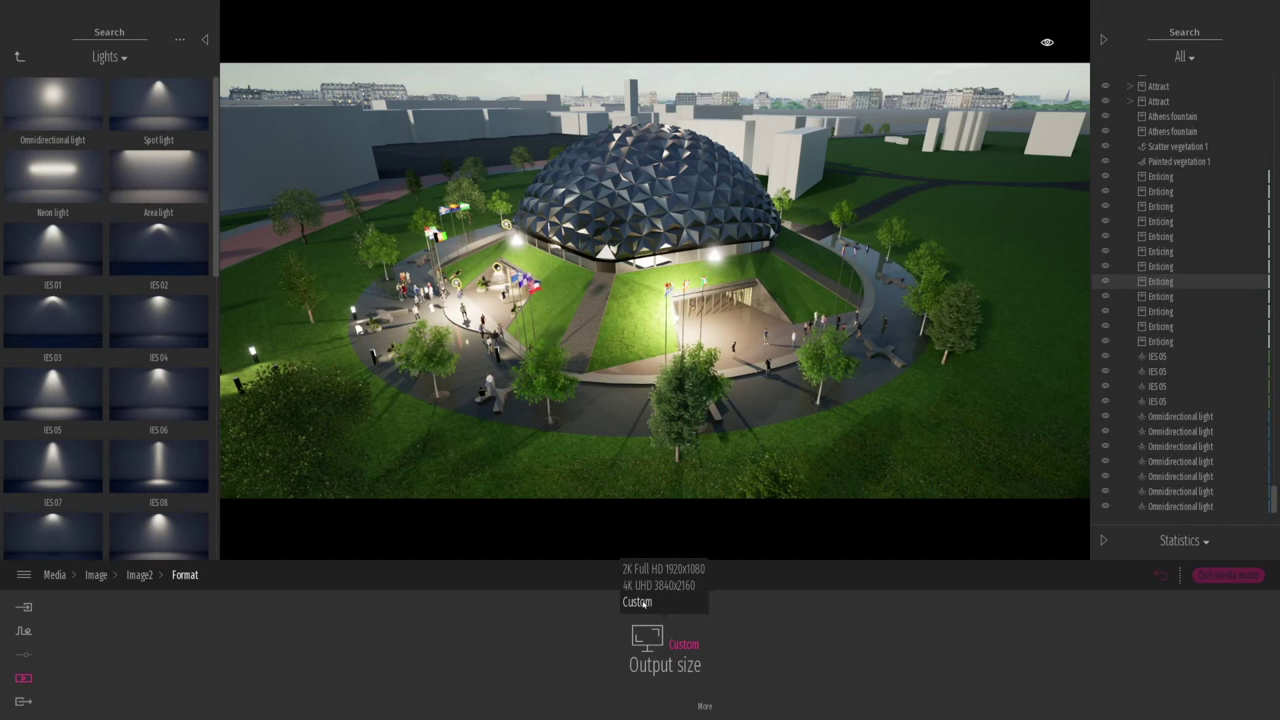
left_click(646, 588)
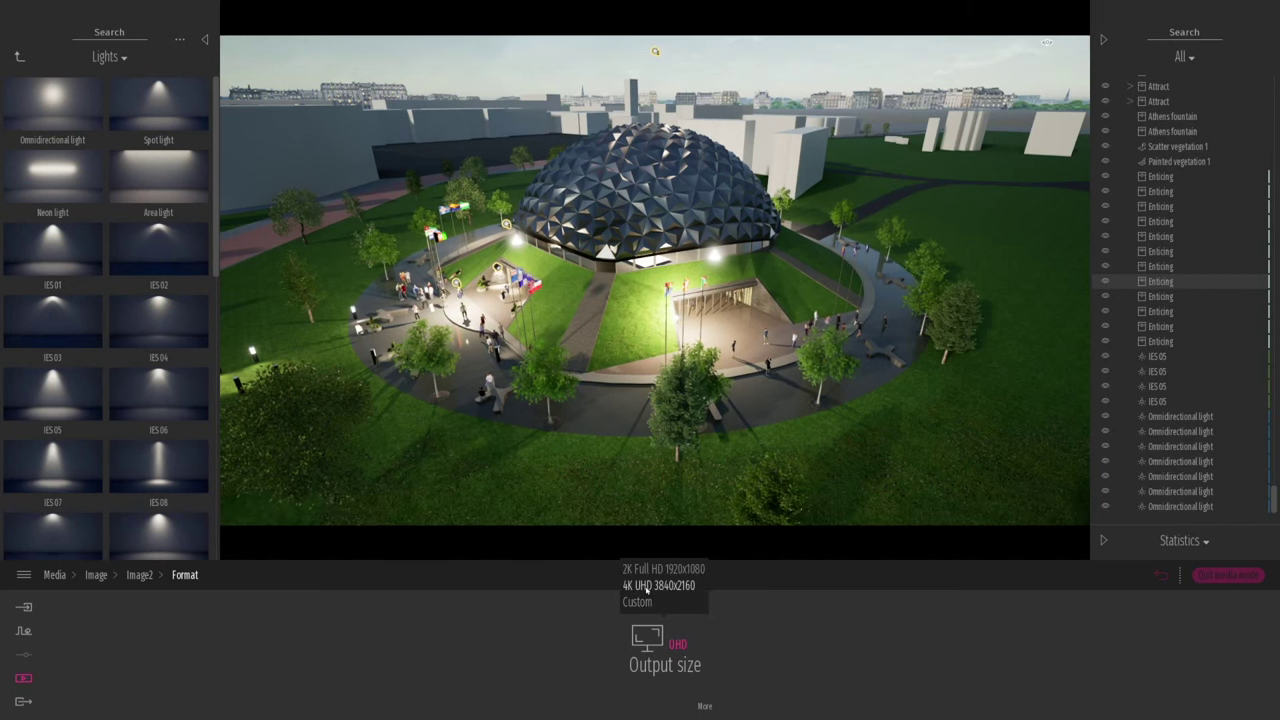
left_click(638, 601)
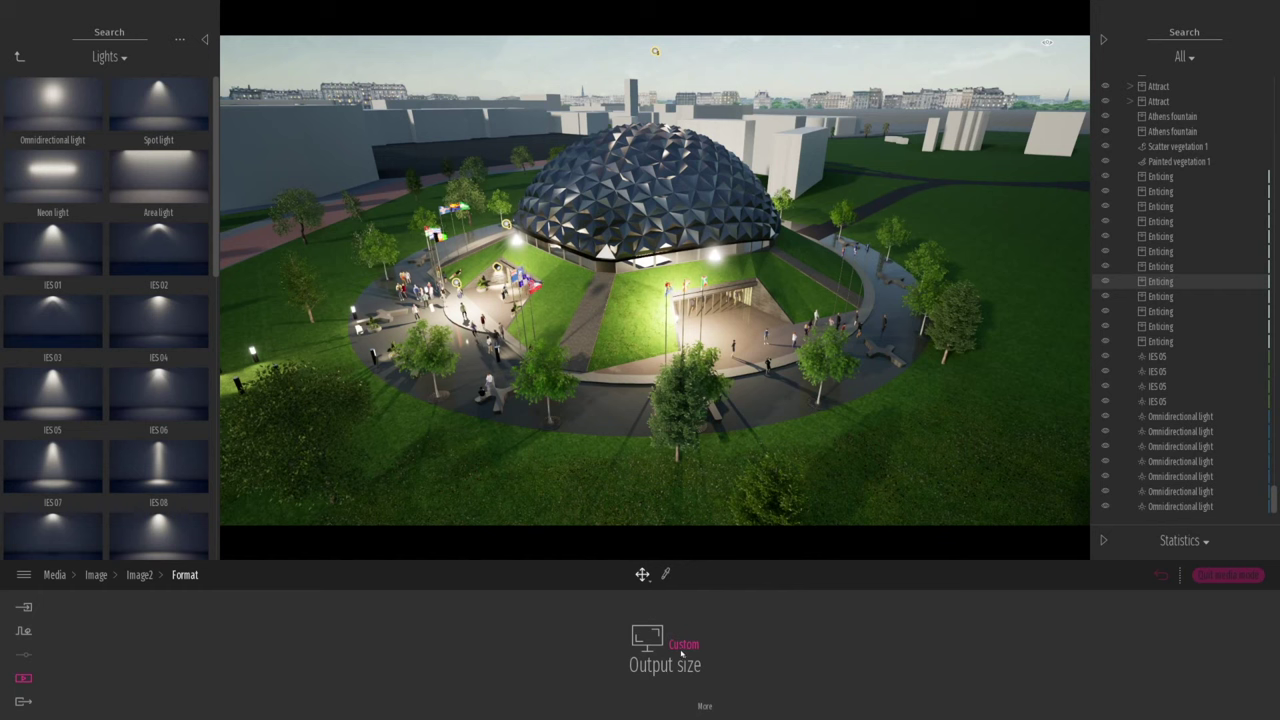
left_click(680, 646)
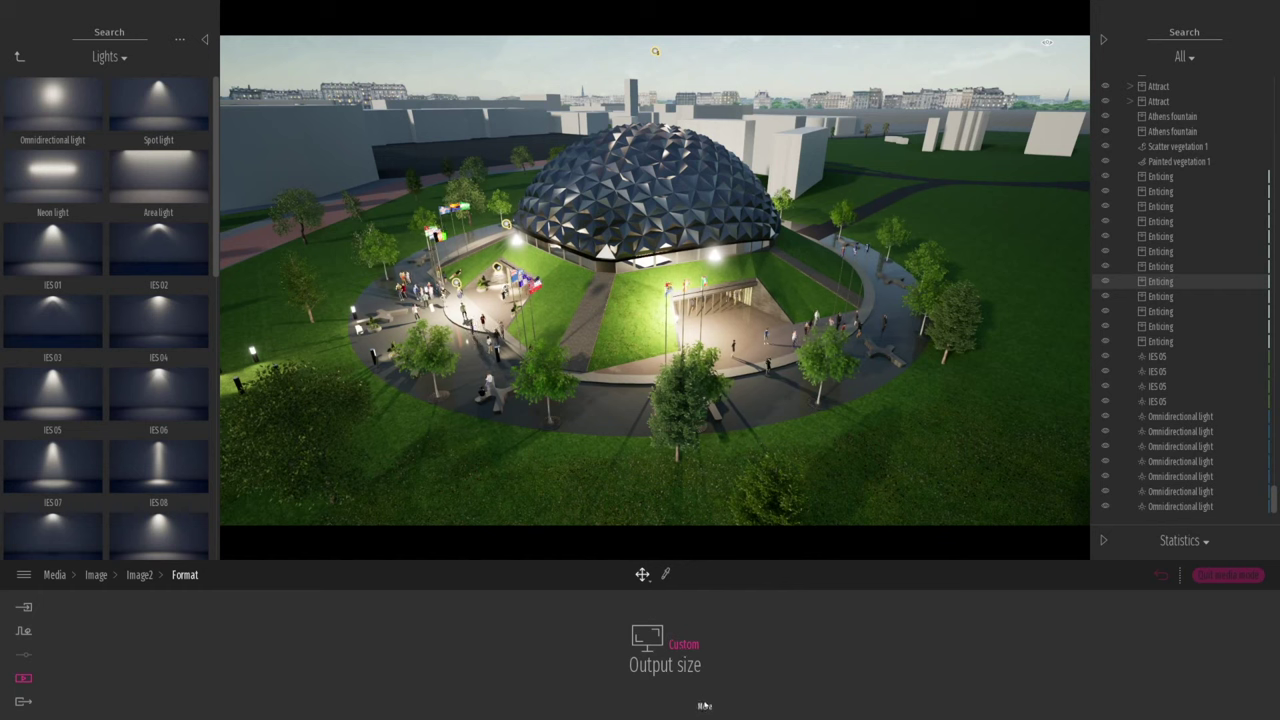
- Set the aerial image's custom output size to 3000 wide by 3000 high and frame the dome closer
left_click(664, 652)
left_click(617, 643)
type("3000")
key("Return")
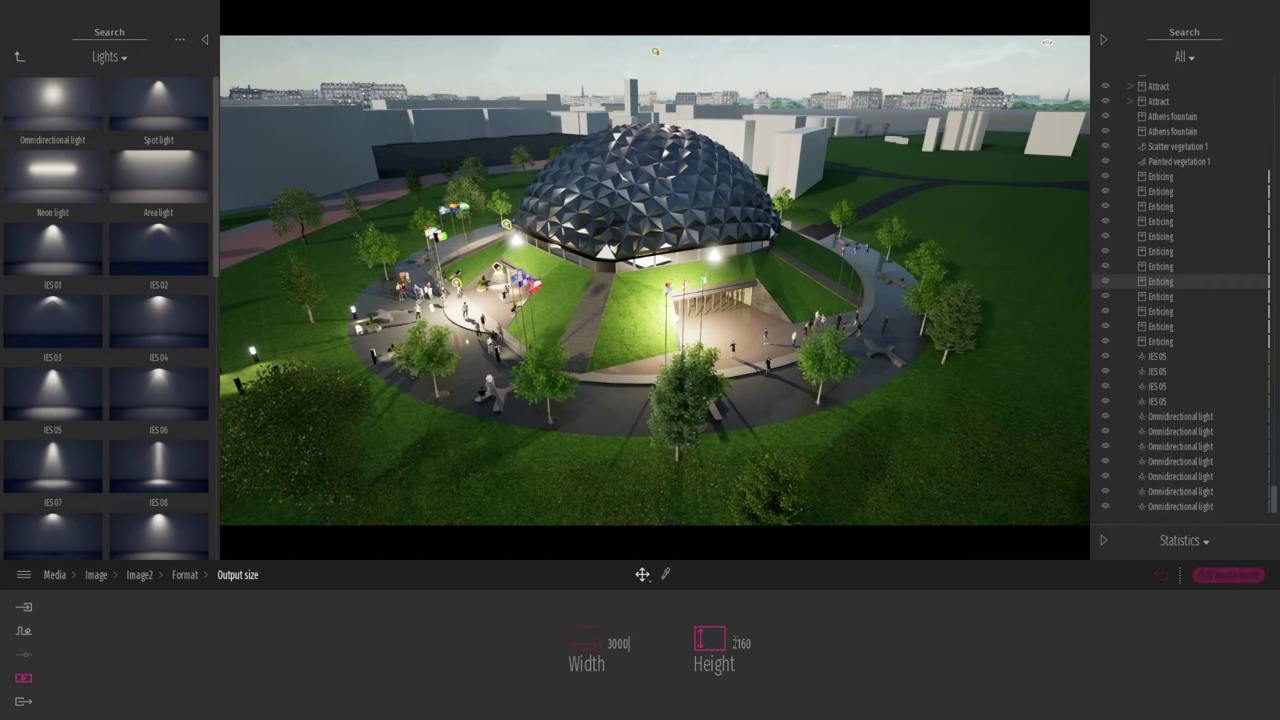
left_click(735, 642)
type("300")
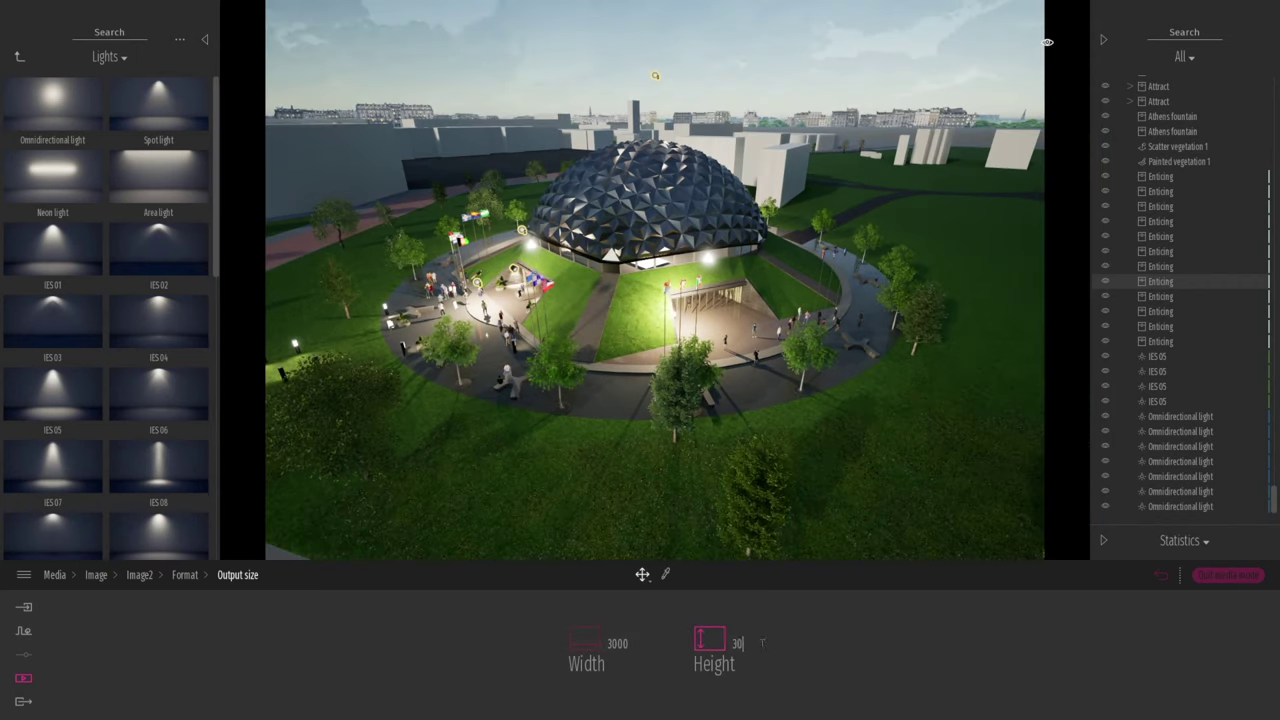
key("Return")
left_click(740, 643)
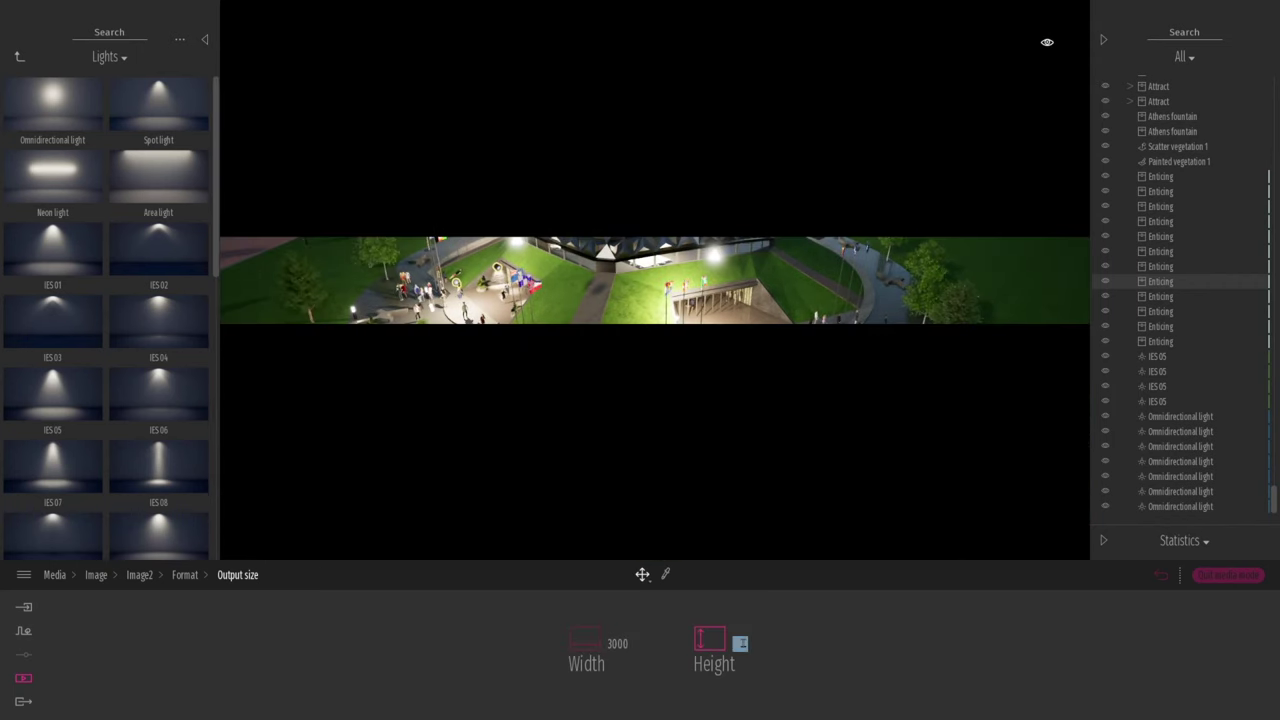
type("3000")
key("Return")
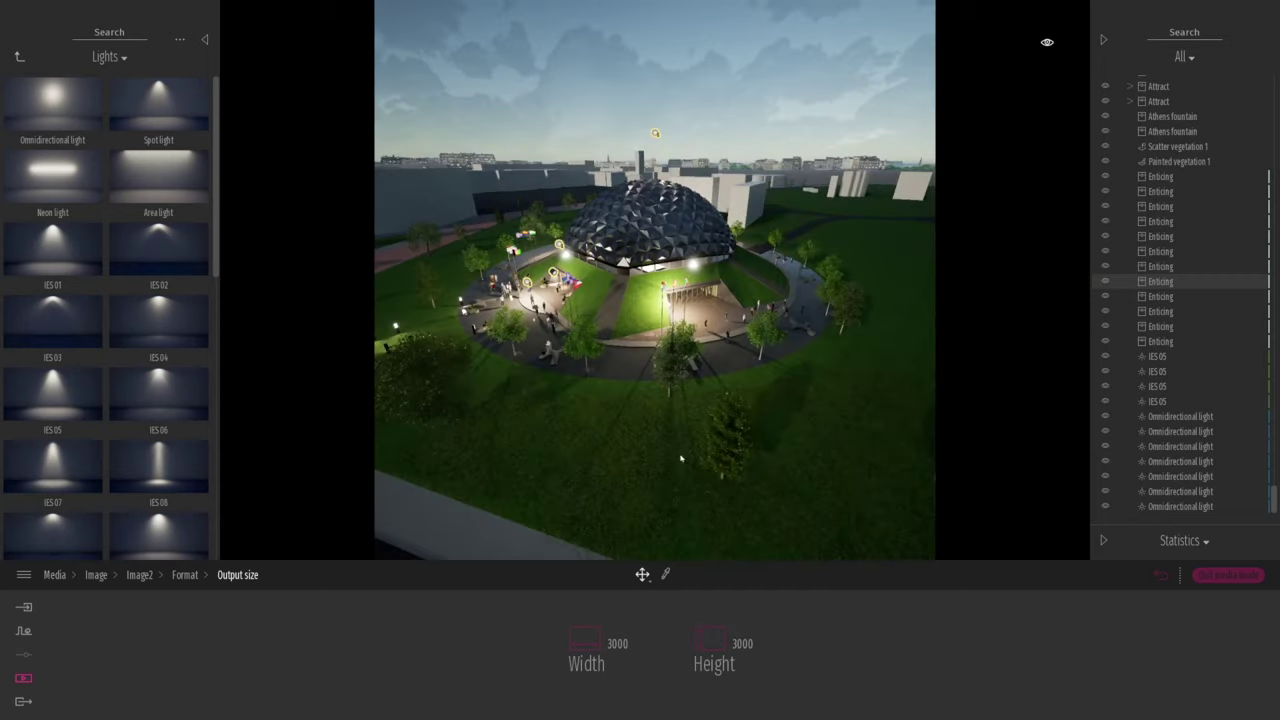
right_click_drag(690, 468, 640, 490)
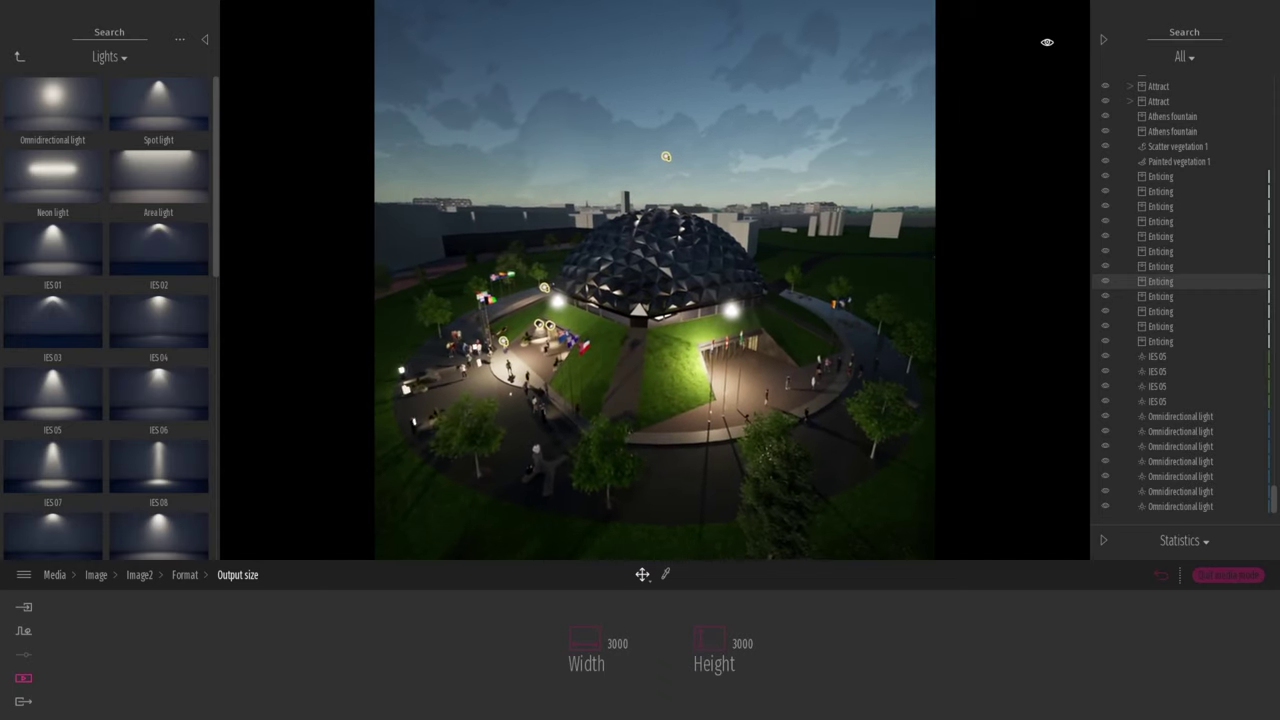
left_click(1161, 576)
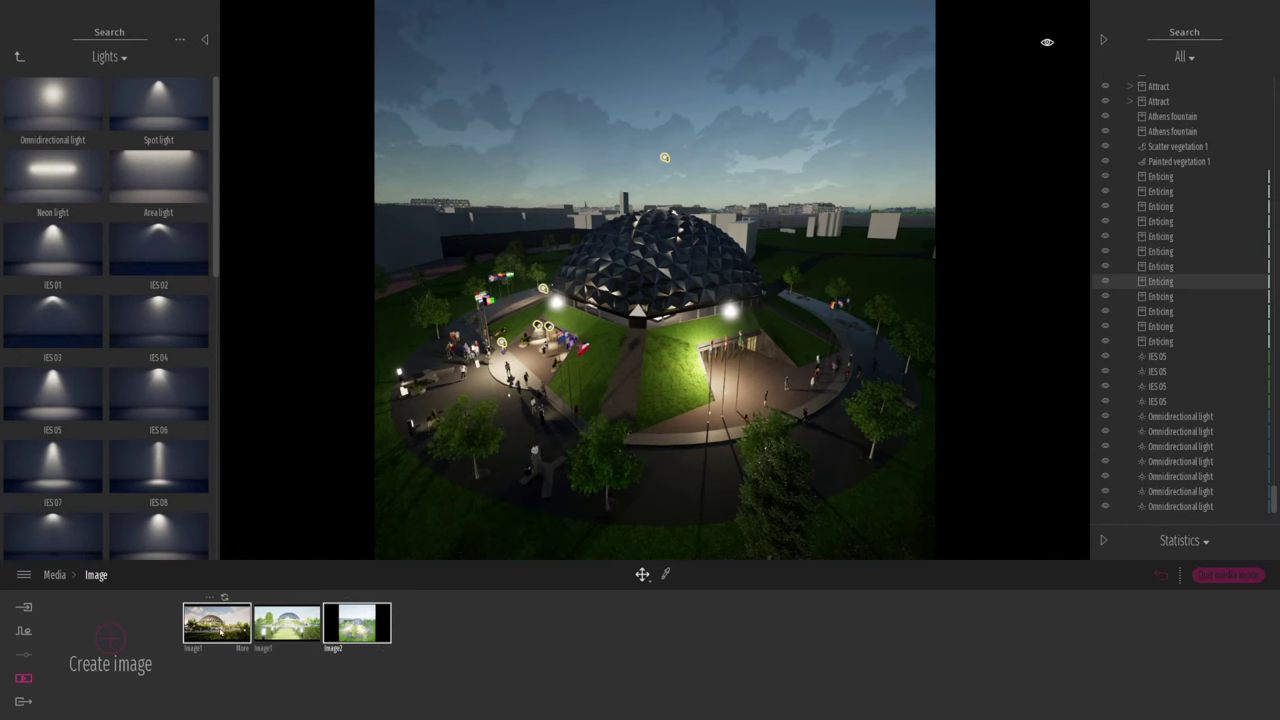
- Adjust the vignetting in the daytime image's camera settings and turn parallelism on
left_click(220, 632)
right_click_drag(533, 419, 594, 404)
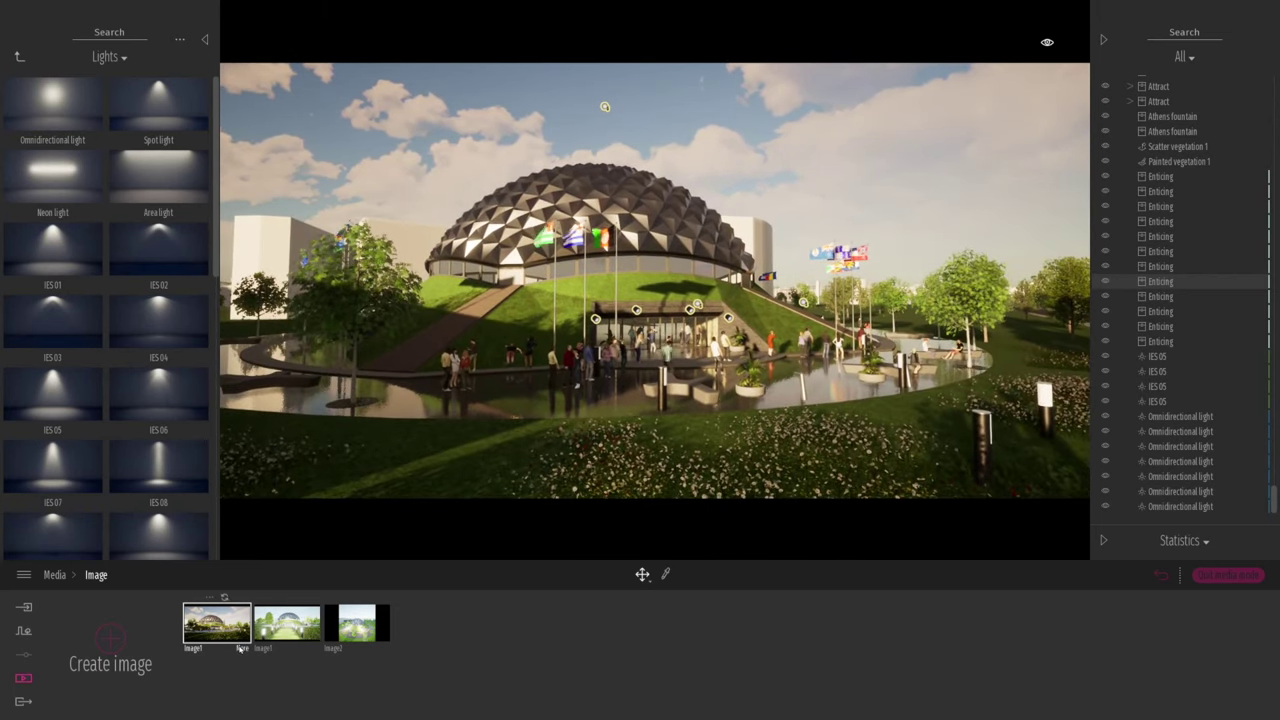
left_click(241, 649)
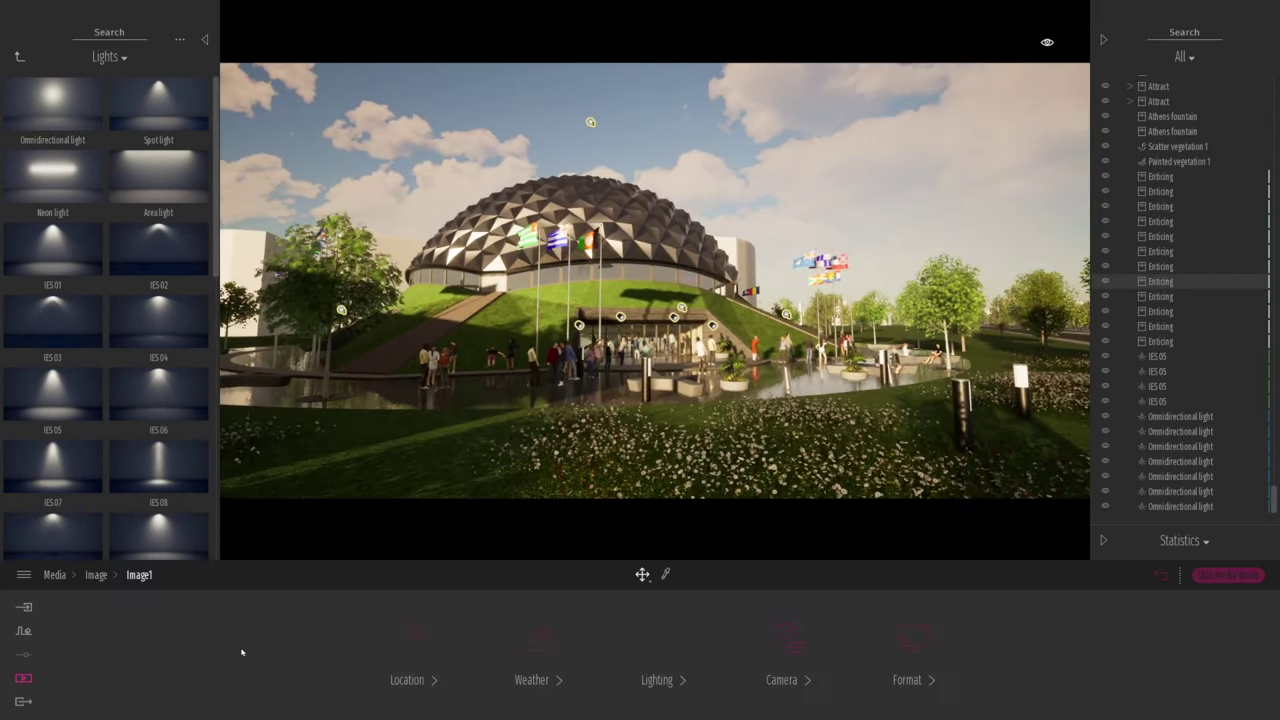
left_click(779, 640)
mouse_move(621, 657)
left_mouse_down()
mouse_move(622, 621)
mouse_move(622, 636)
left_mouse_up()
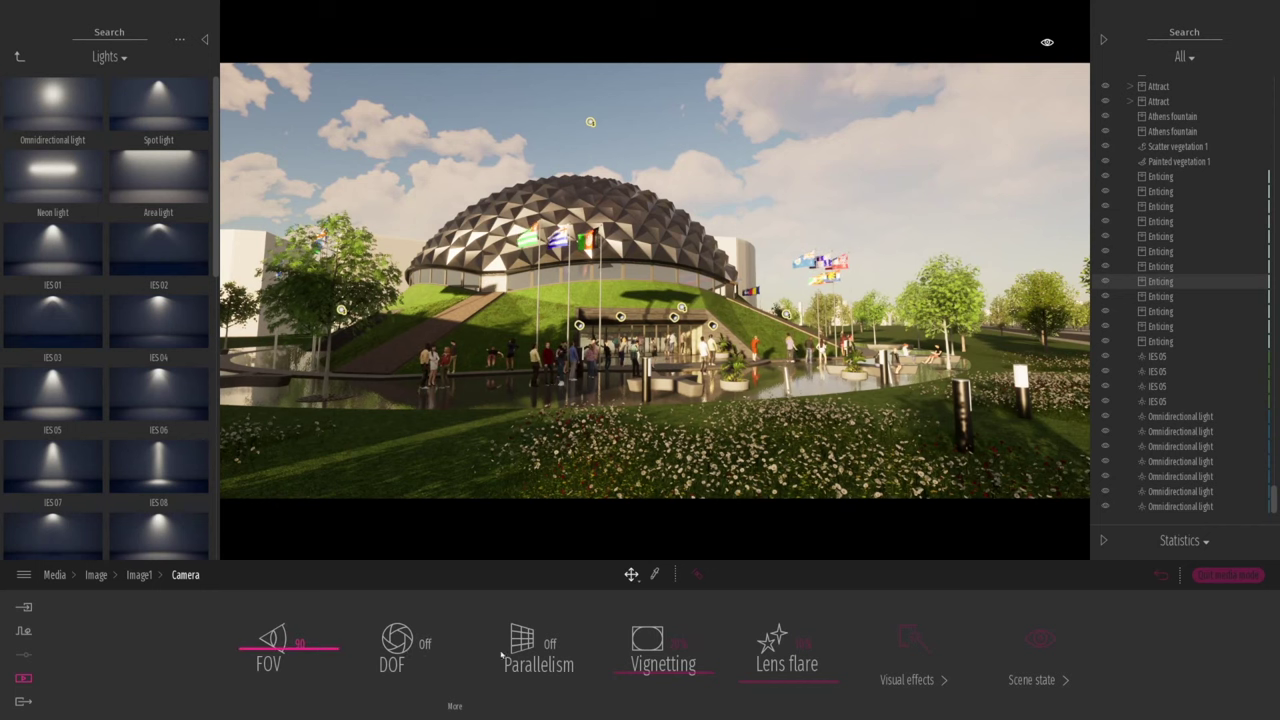
left_click(549, 643)
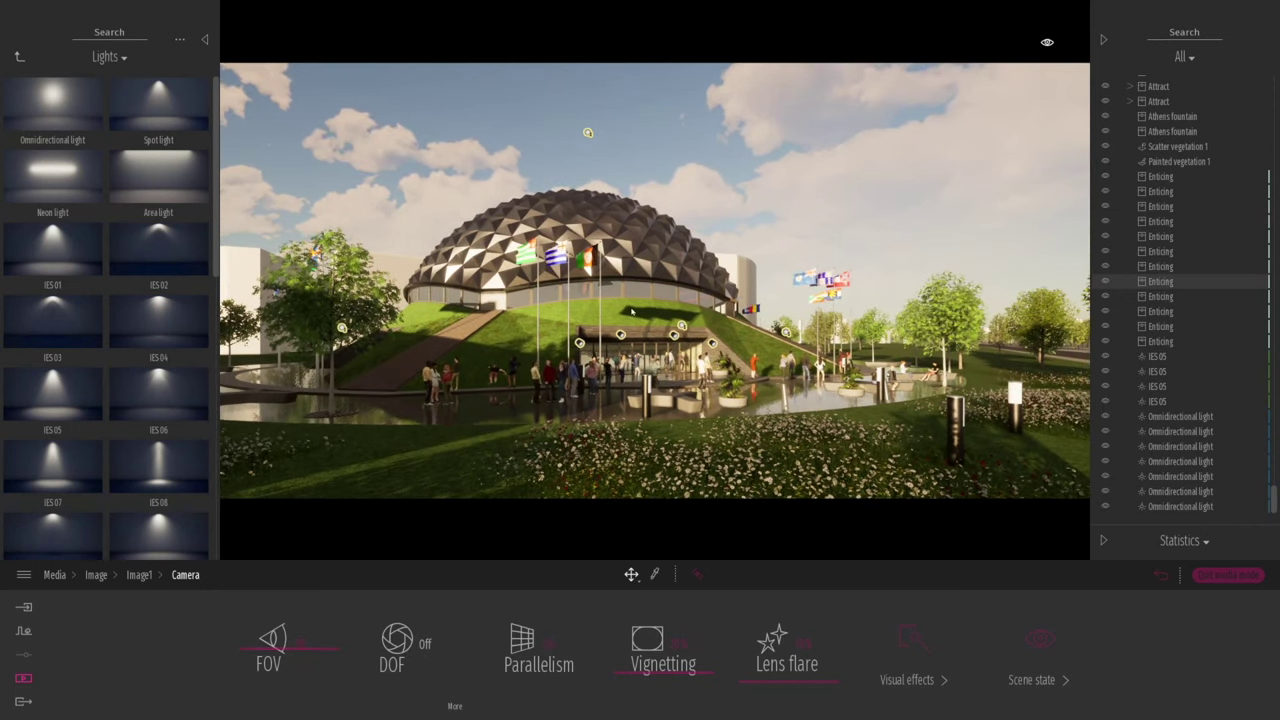
- Turn on depth of field for the daytime image and adjust its focus distance
left_click(425, 644)
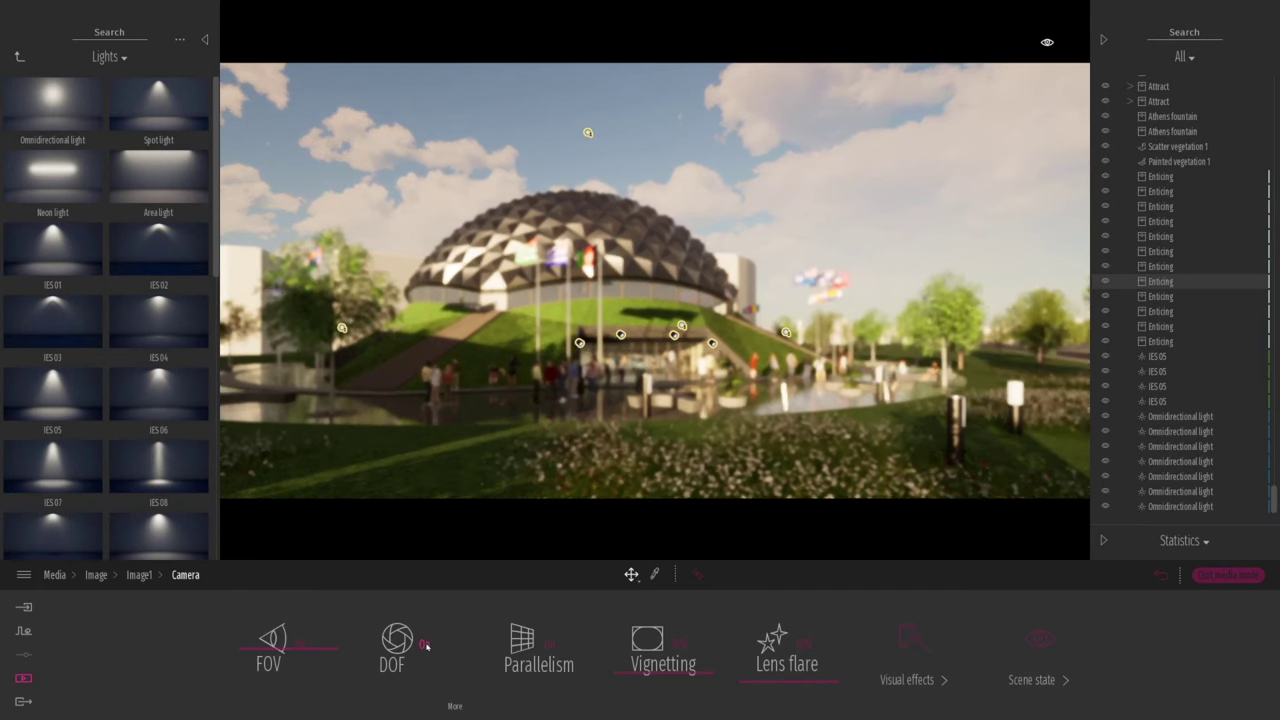
left_click(455, 706)
left_click_drag(454, 690, 450, 687)
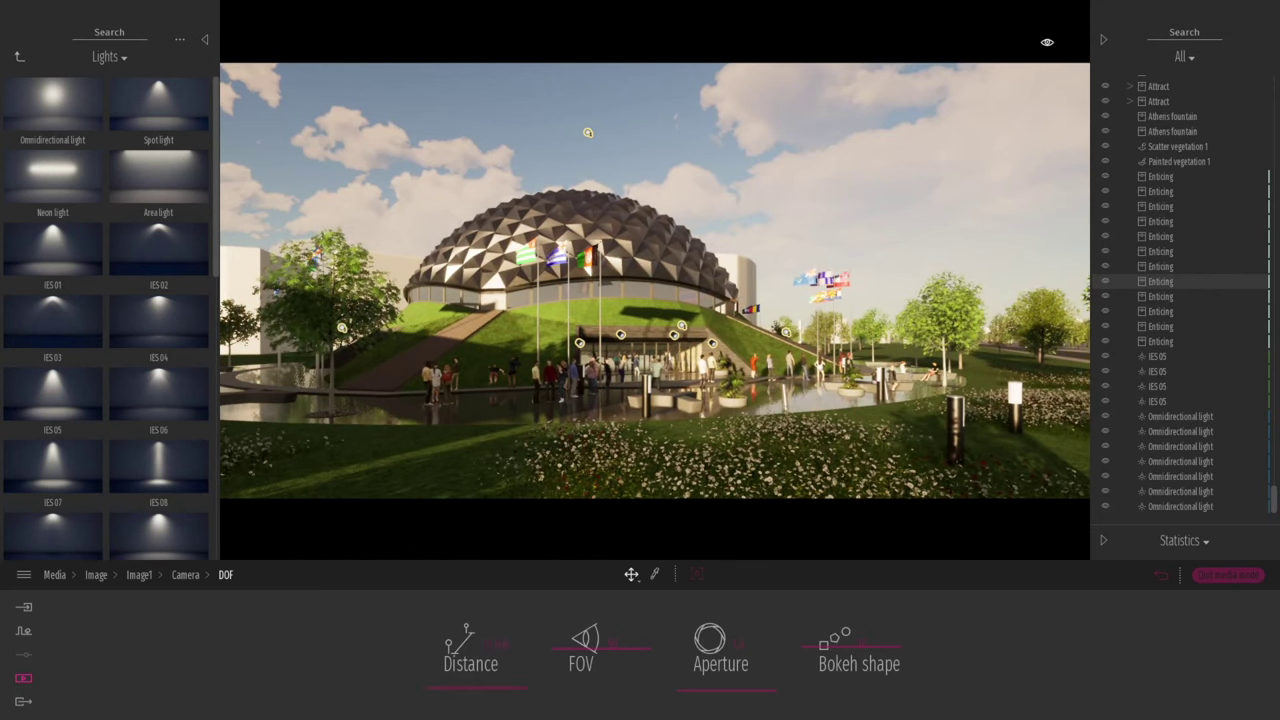
- Lower the daytime image's saturation to 40% in its color gradient visual effects
right_click_drag(588, 404, 587, 410)
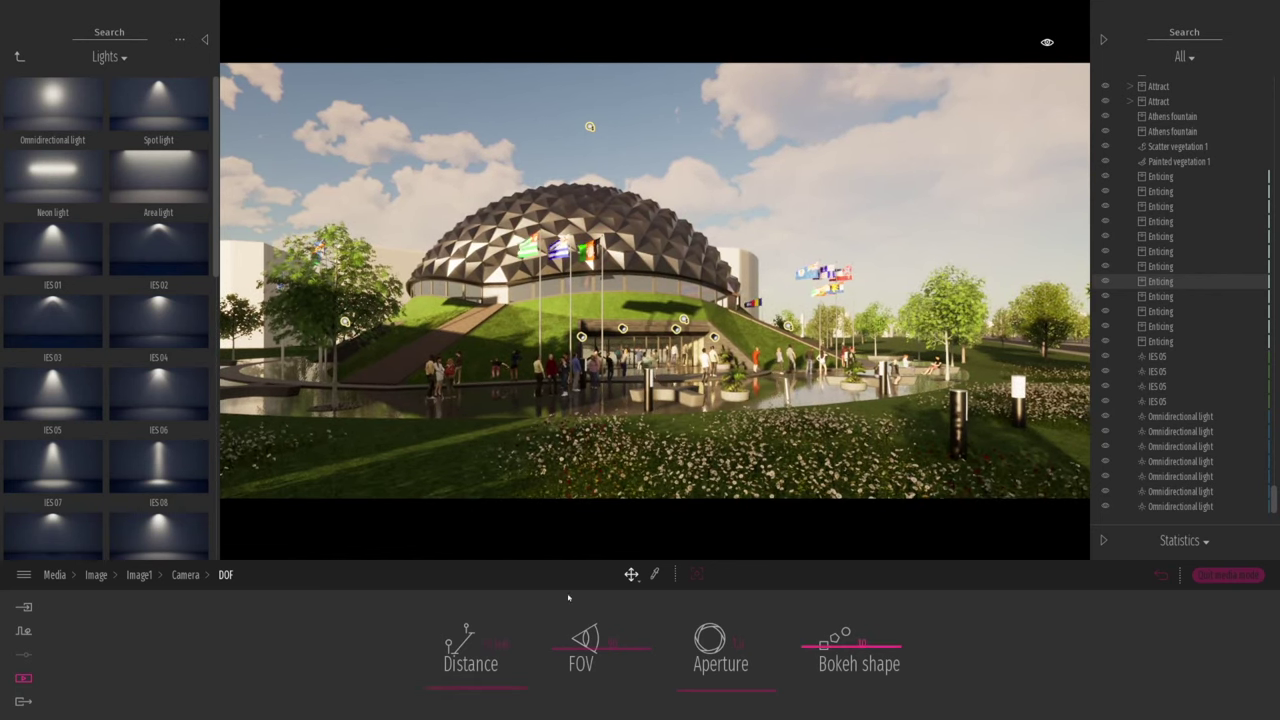
left_click(184, 576)
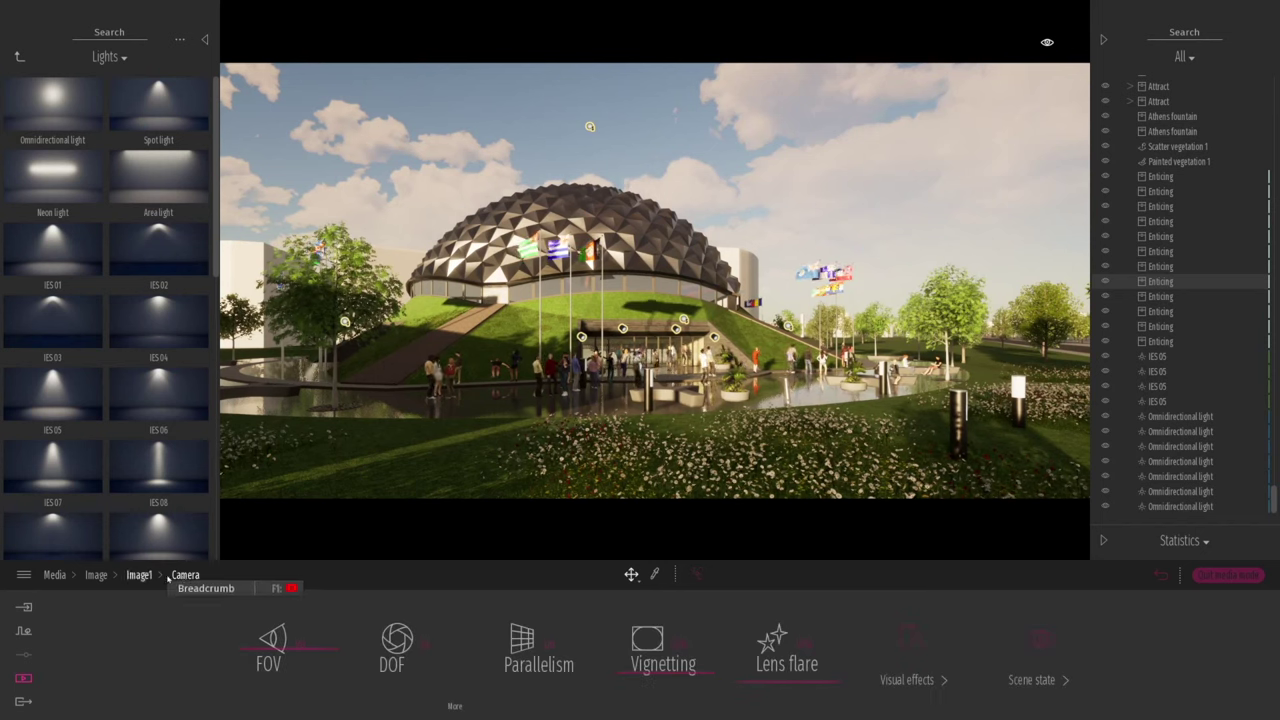
left_click(906, 640)
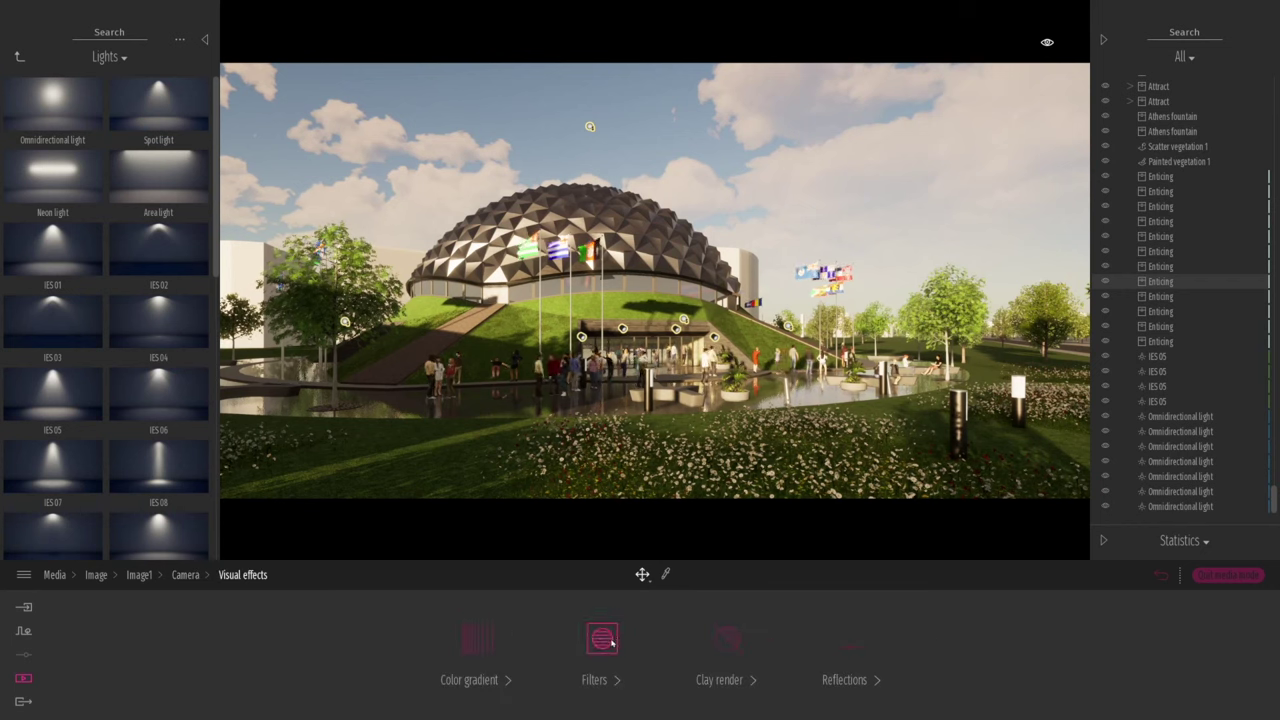
left_click(478, 642)
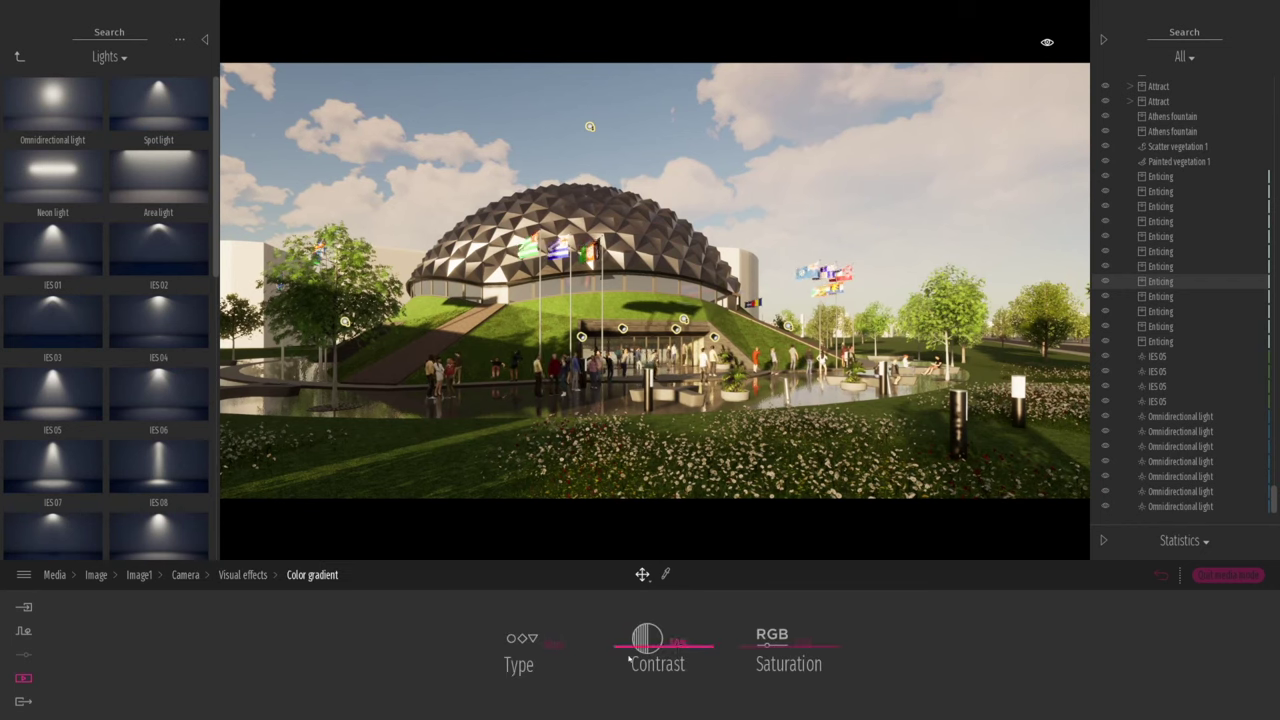
left_click_drag(749, 652, 751, 657)
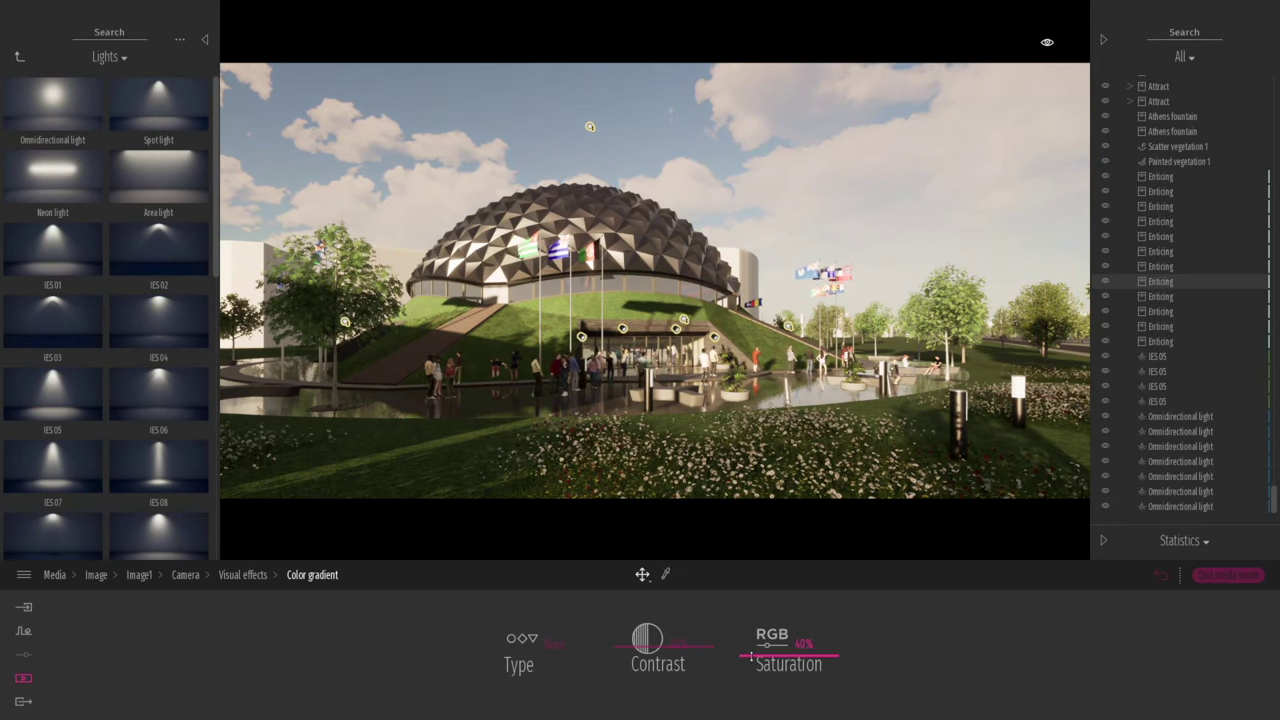
right_click_drag(690, 380, 690, 391)
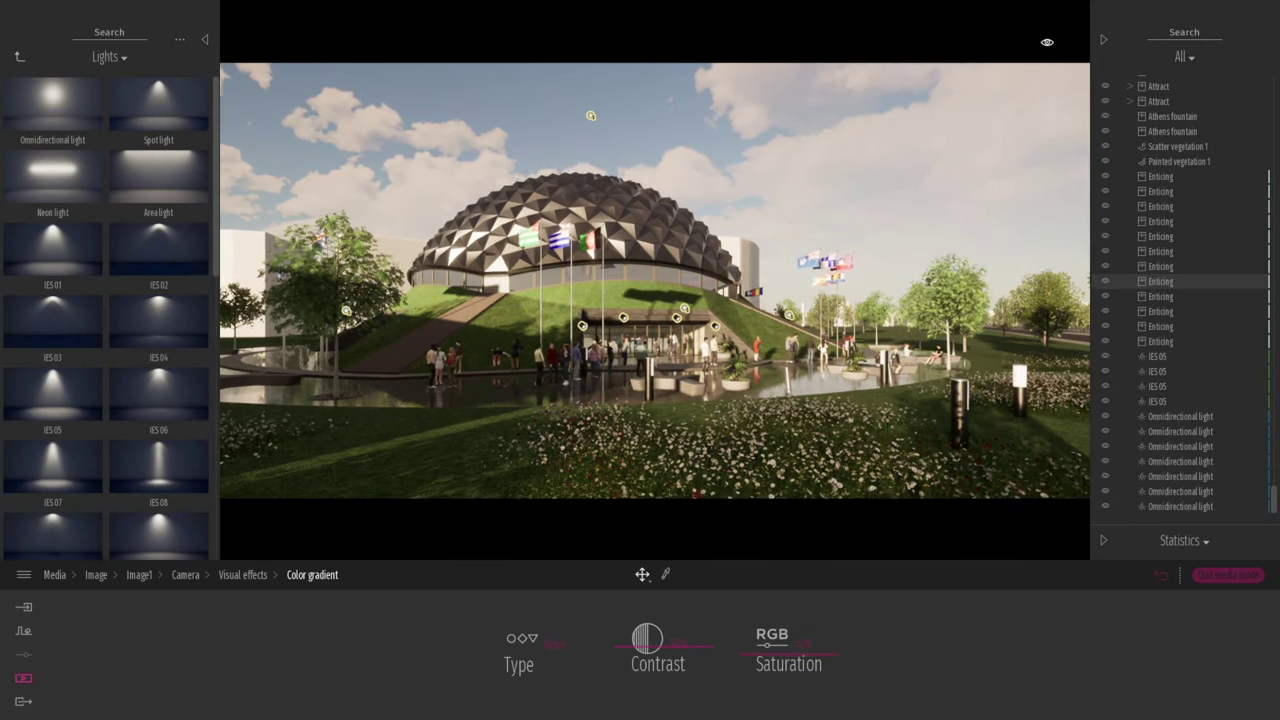
left_click(1160, 575)
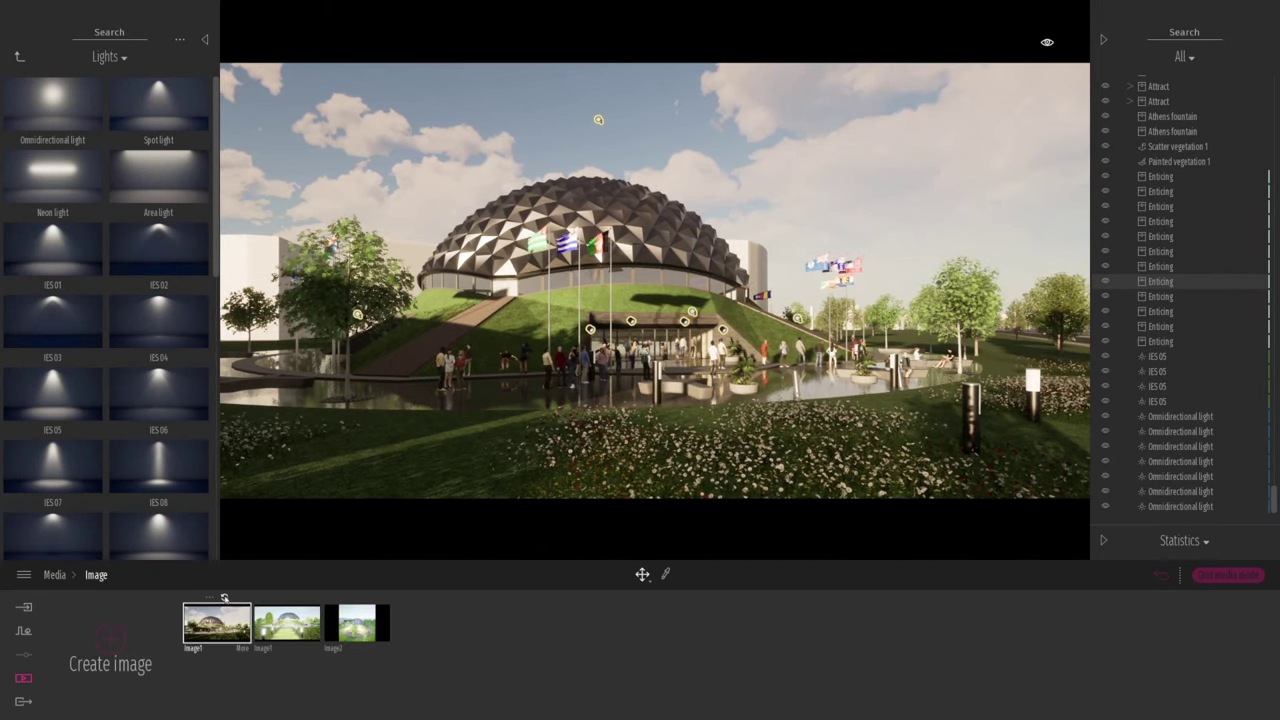
- Review the night entrance and aerial dome images, orbiting around the aerial view, and return to the daytime image
left_click(291, 628)
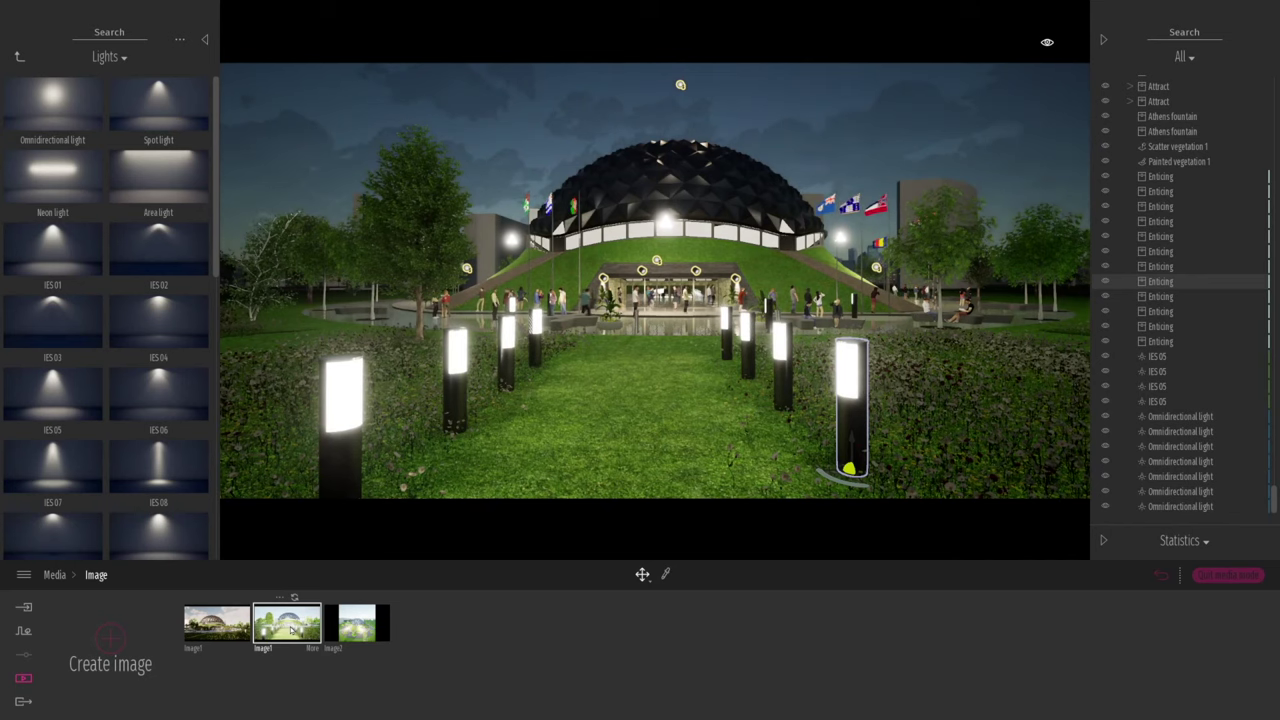
left_click(366, 622)
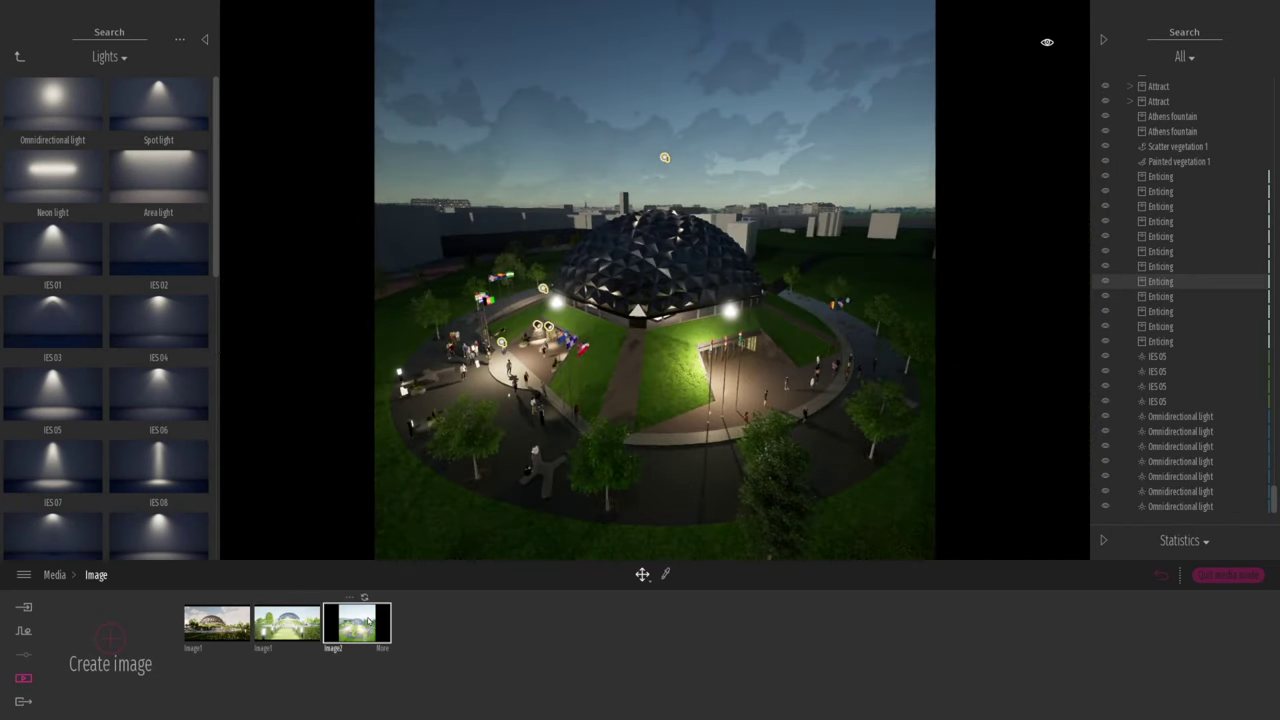
right_click_drag(612, 414, 586, 410)
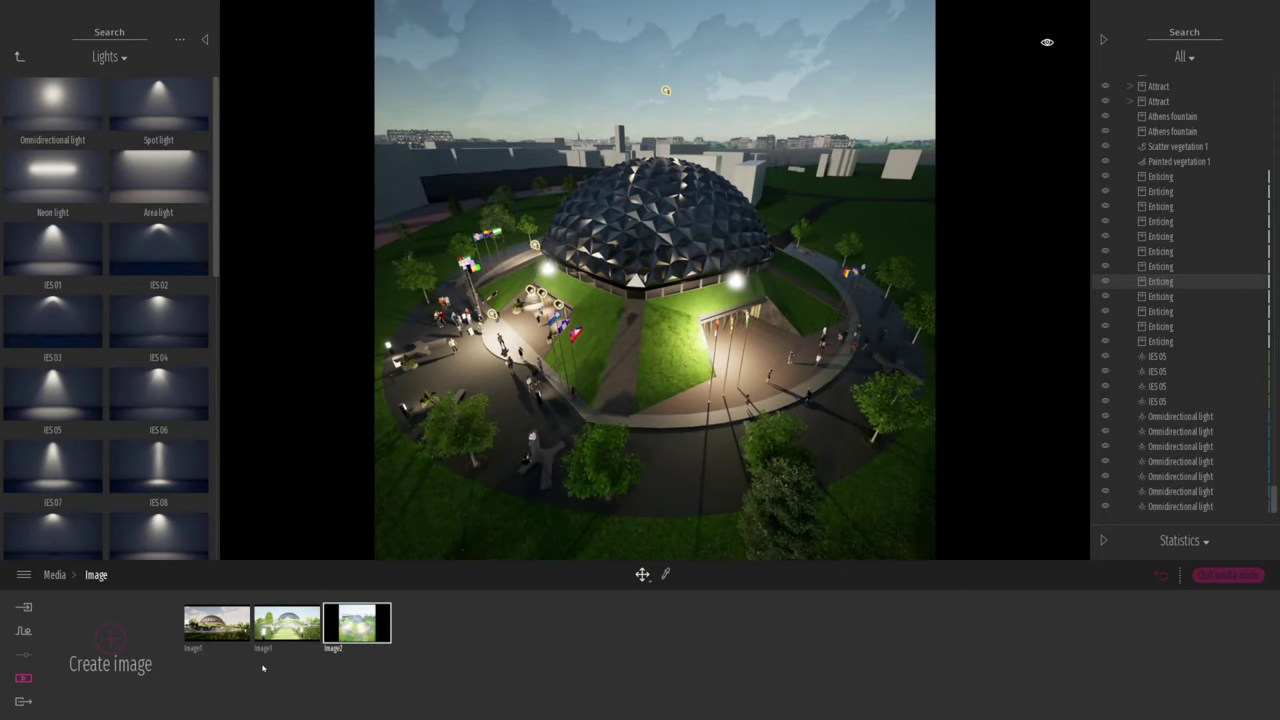
left_click(211, 638)
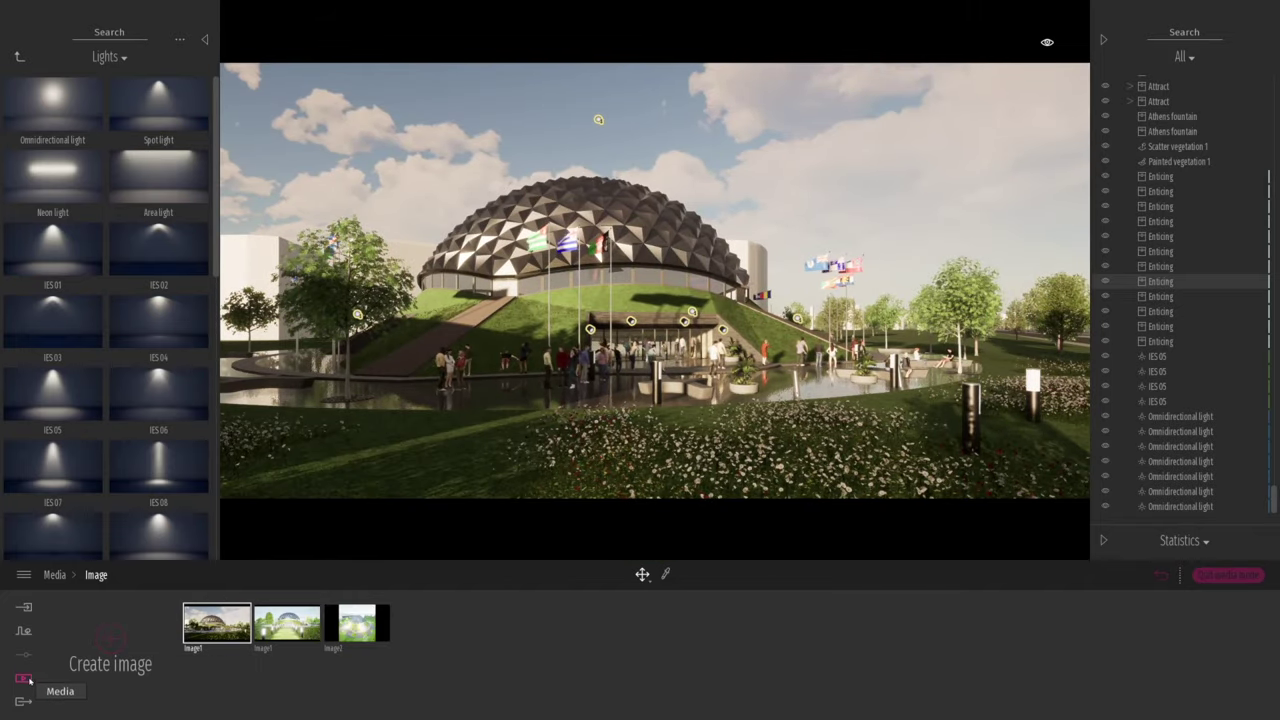
- Create a new video starting from the daytime dome view
left_click(54, 575)
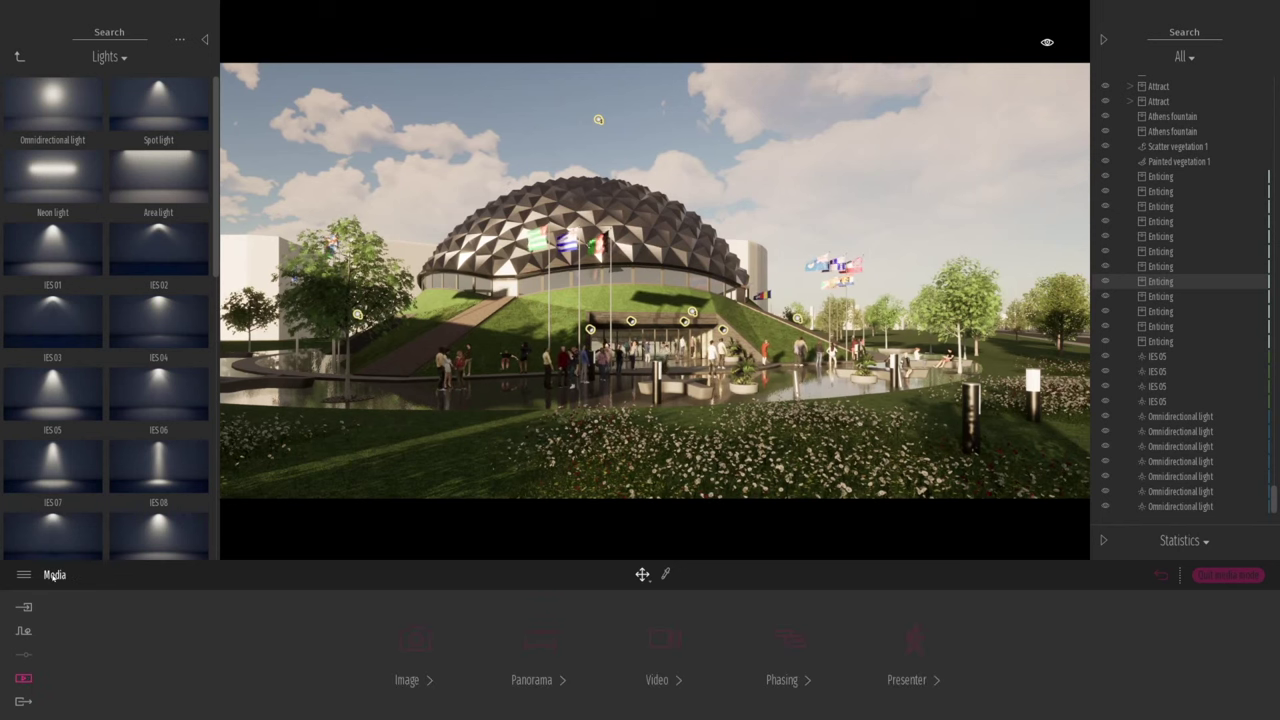
left_click(663, 640)
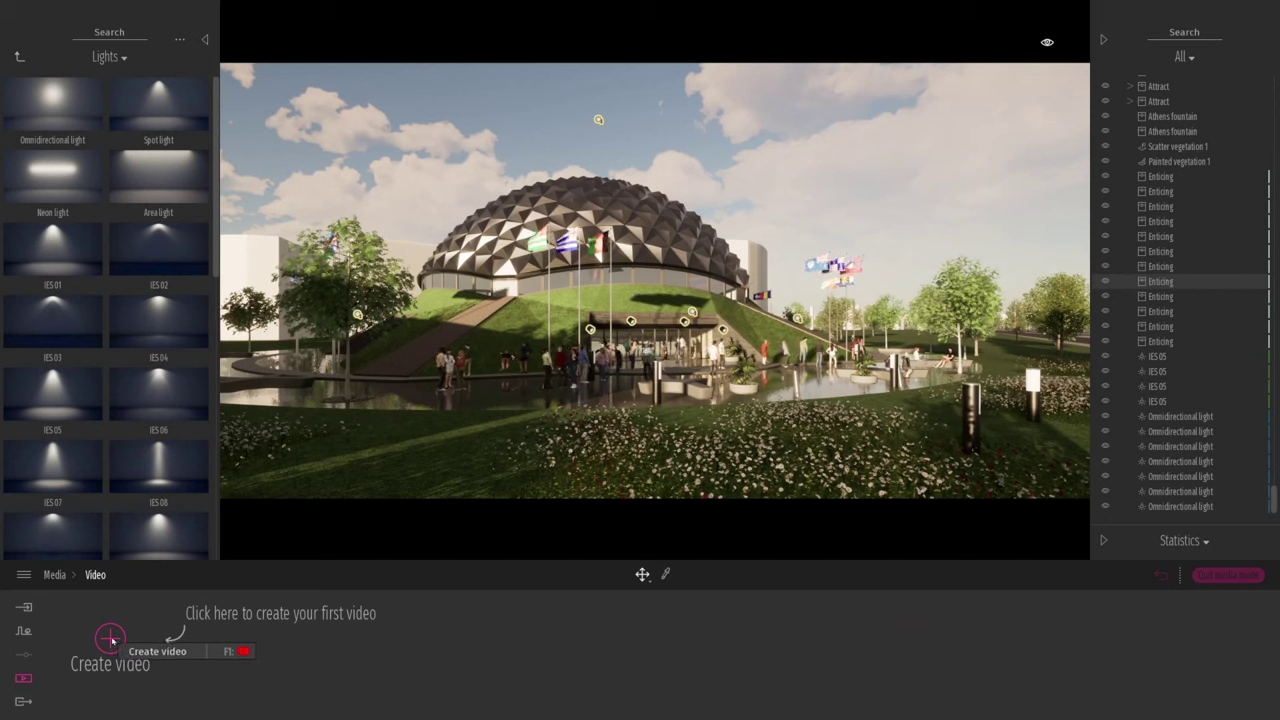
left_click(111, 639)
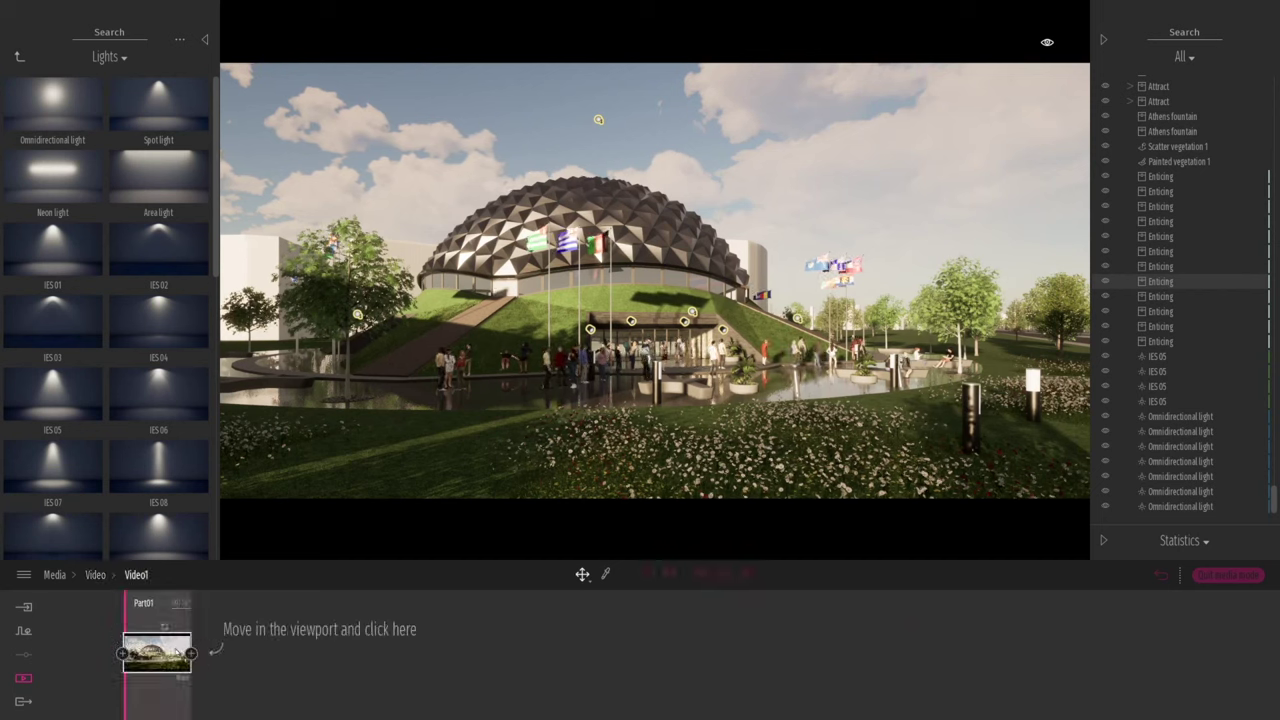
- Narrow the field of view in the first video keyframe's camera settings and switch parallelism off
left_click(181, 678)
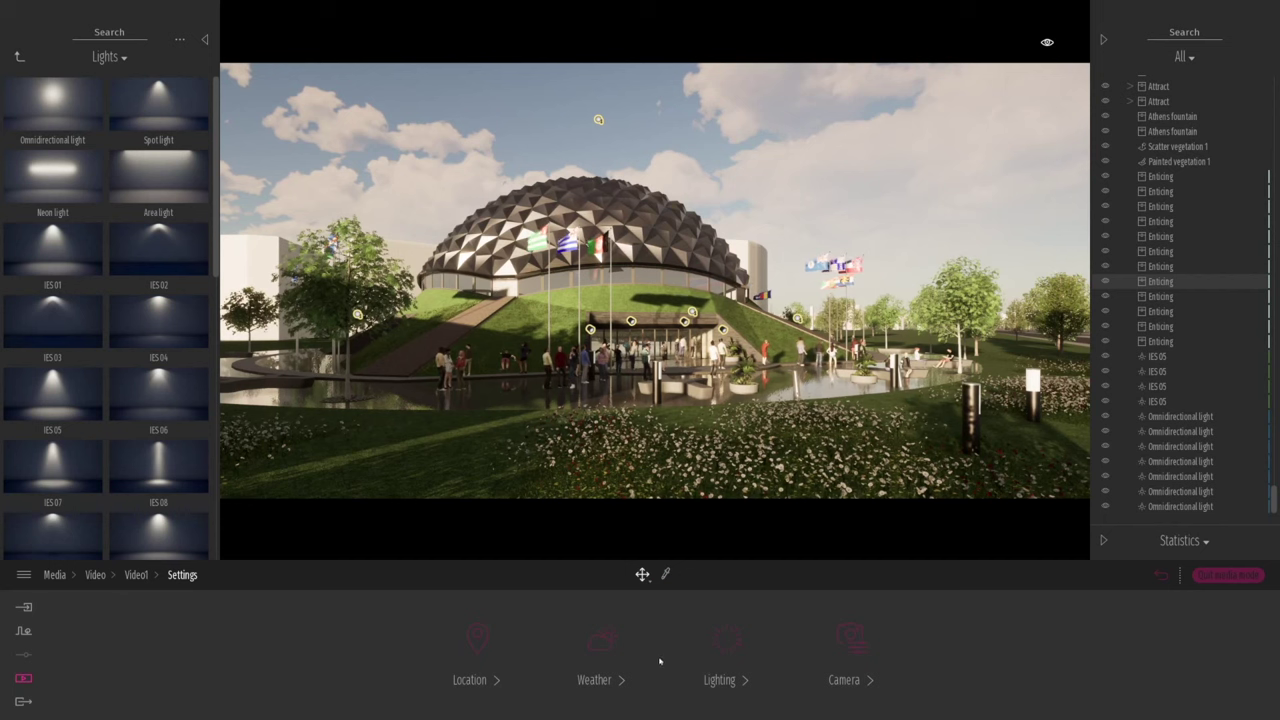
left_click(848, 655)
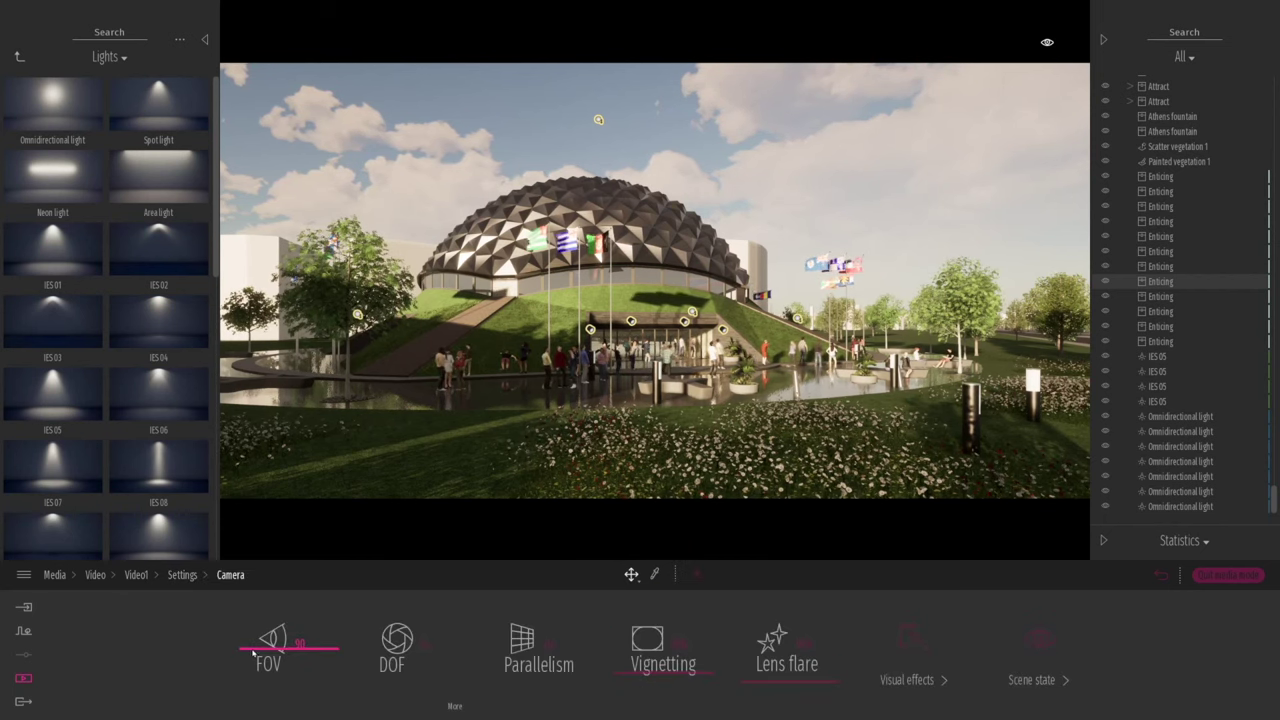
left_click_drag(252, 650, 251, 656)
scroll(252, 655, "down", 4)
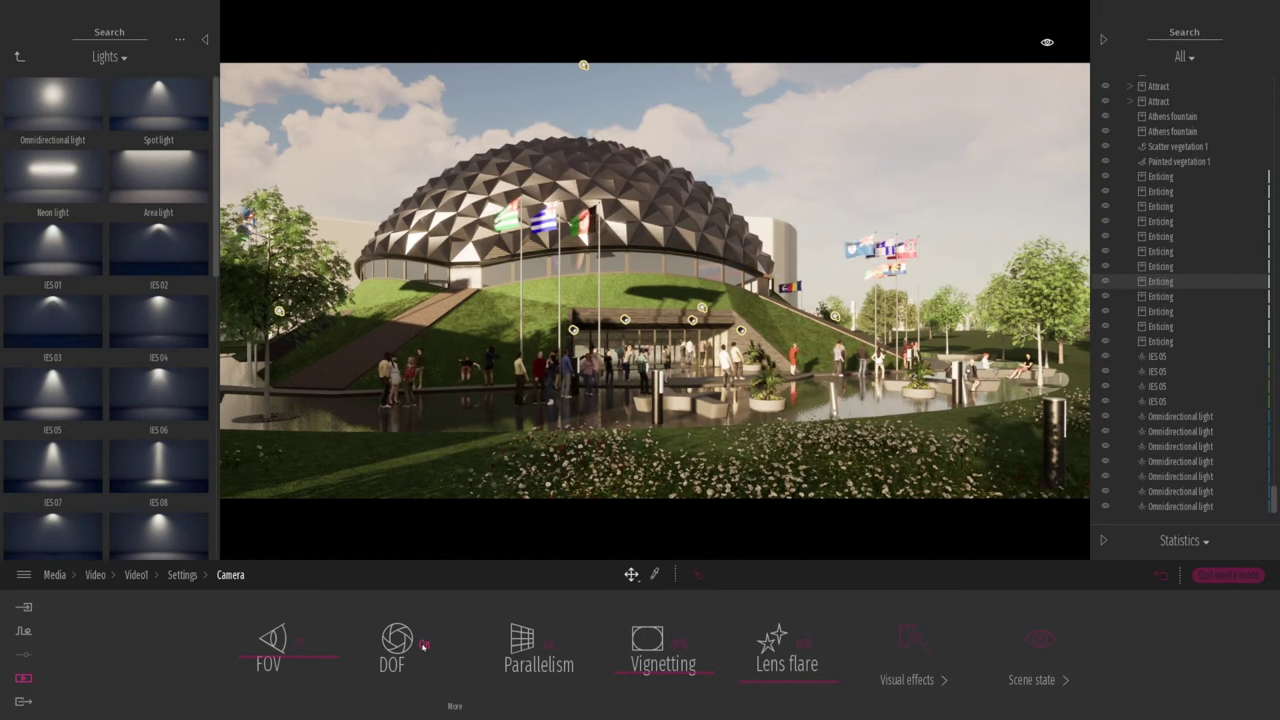
left_click(547, 648)
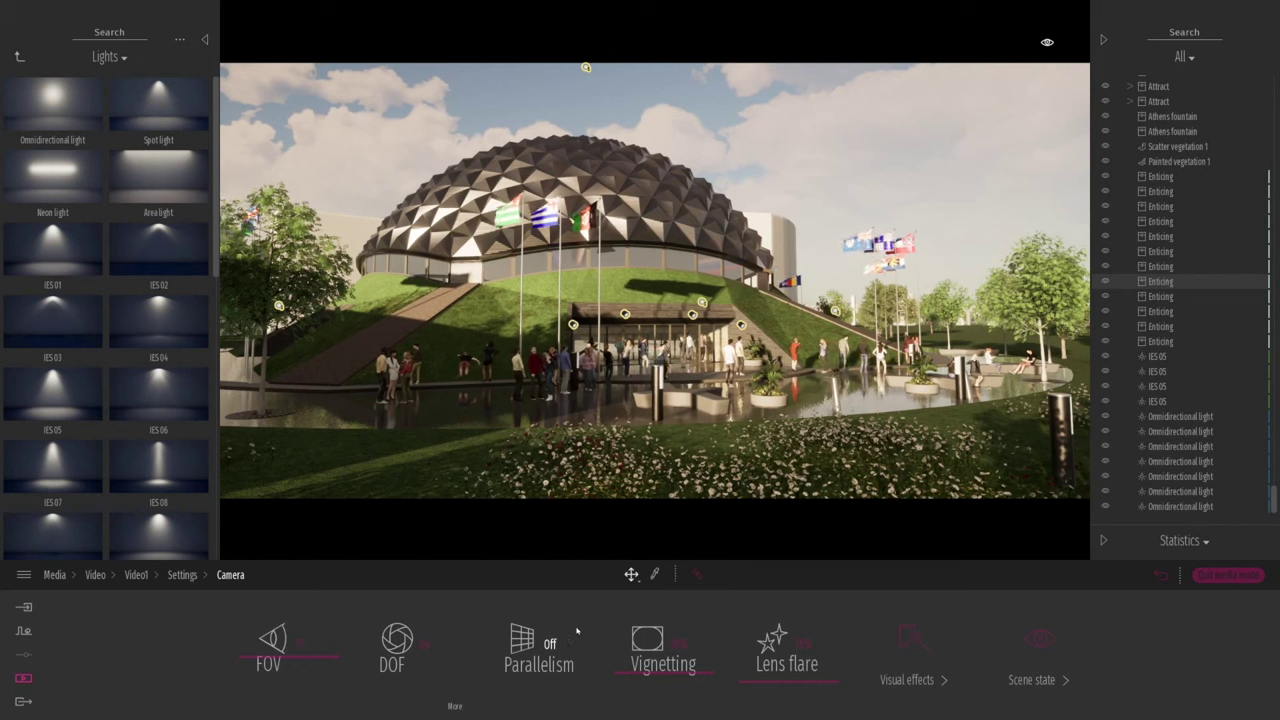
left_click(136, 575)
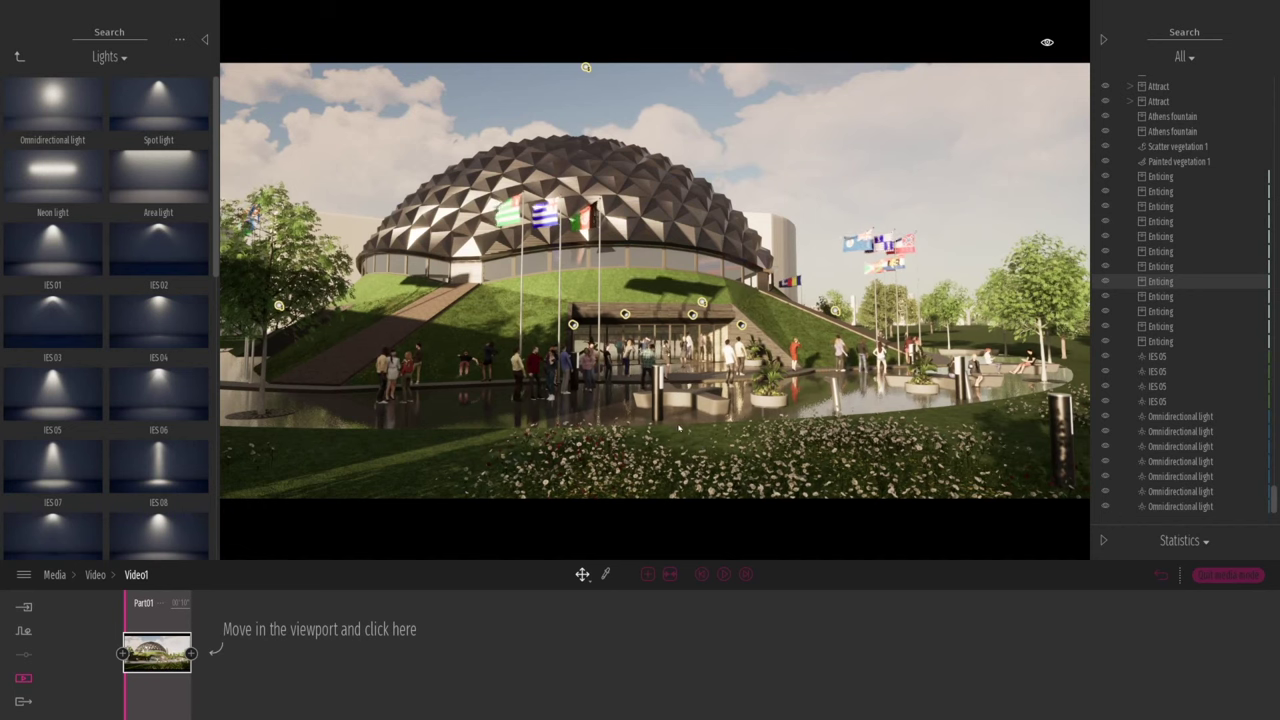
- Add a second video keyframe facing the dome entrance frontally along the lawn path lined with bollard lights
key("a")
key("d")
key("d")
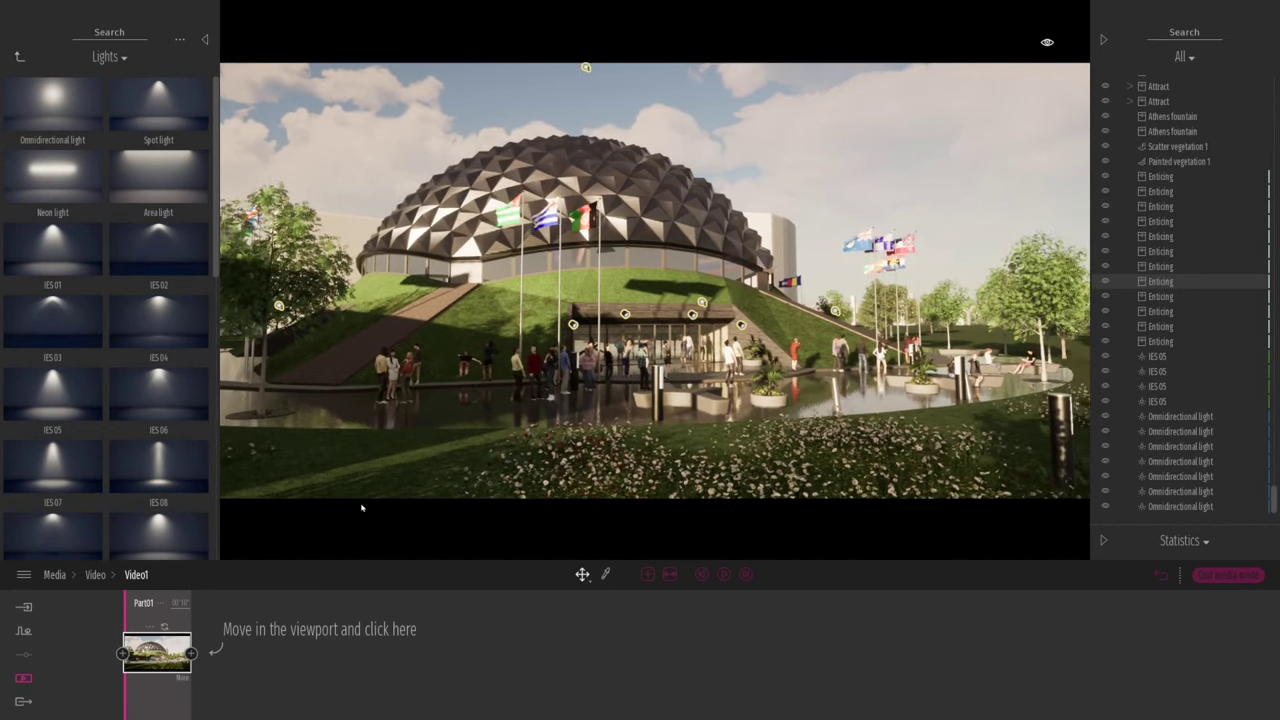
key("d")
right_click_drag(511, 443, 408, 449)
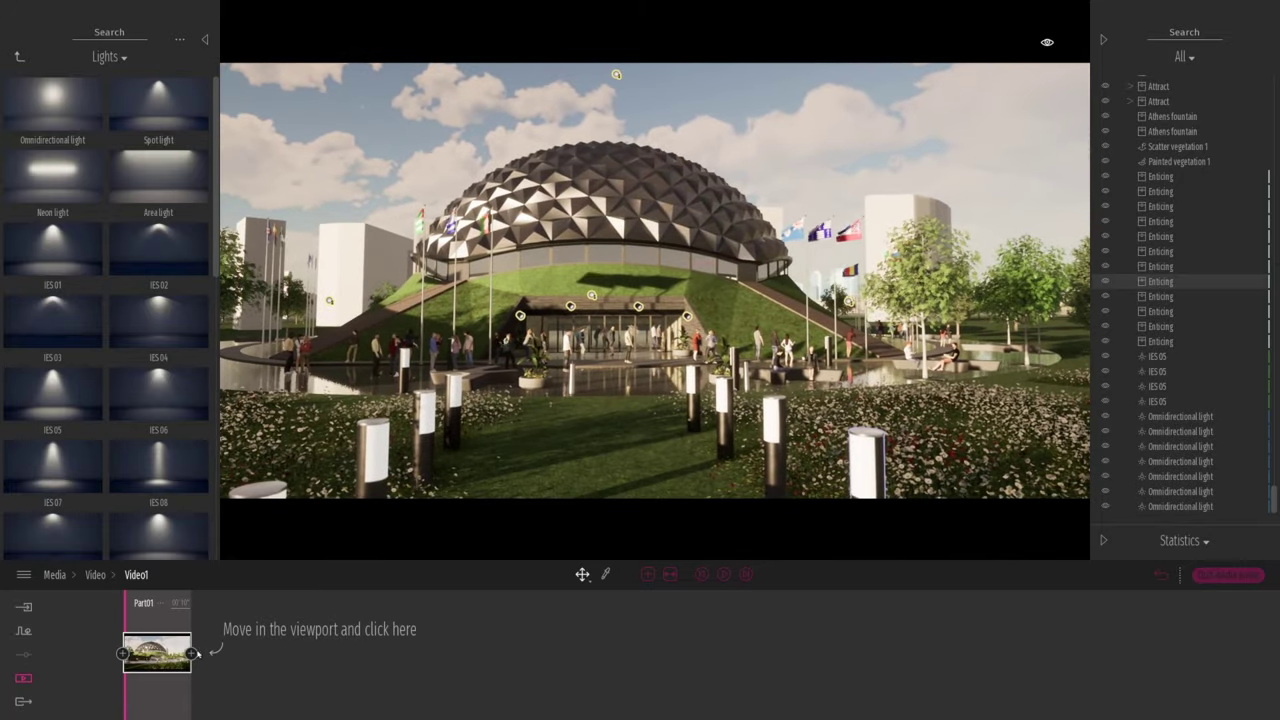
left_click(192, 654)
- Add a third video keyframe from farther around the dome, with the flower meadow filling the foreground
key("d")
key("d")
right_click_drag(579, 420, 616, 384)
key("d")
left_click(260, 654)
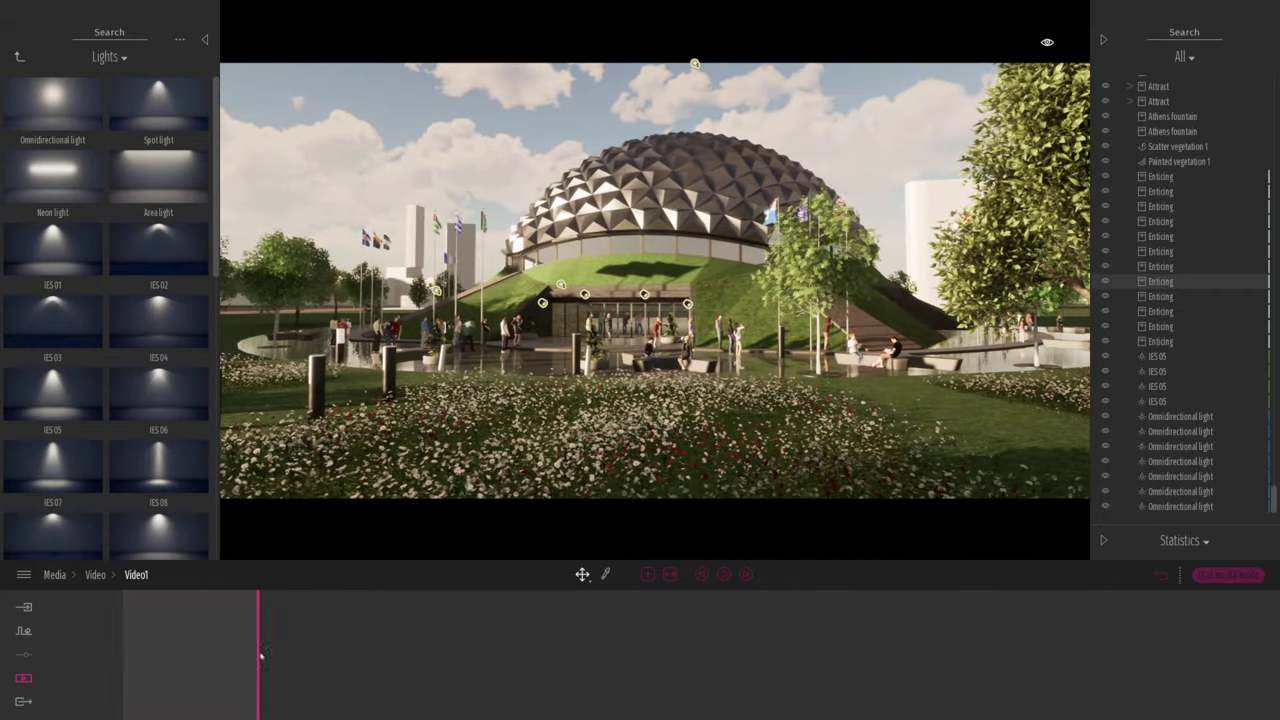
- Play the video from its start, delete the laurel tree blocking the camera path, and resume playback to the end
left_click(702, 575)
left_click(724, 575)
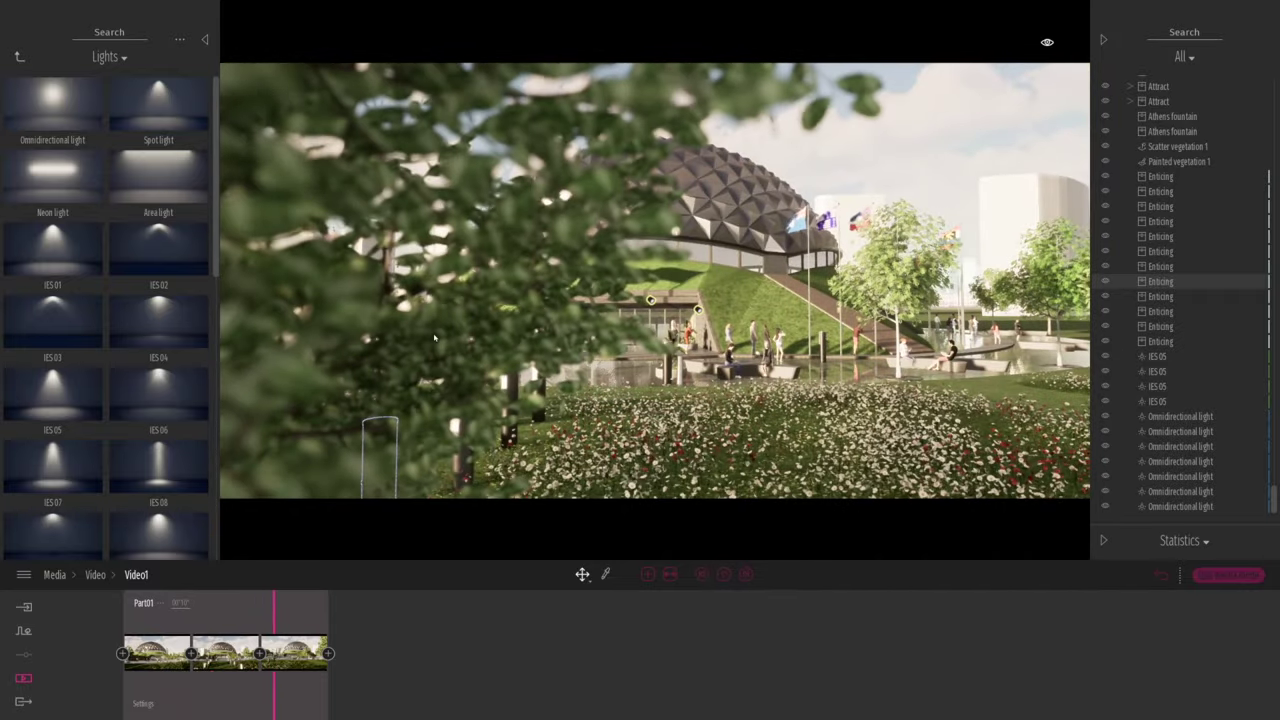
left_click(432, 340)
left_click(372, 190)
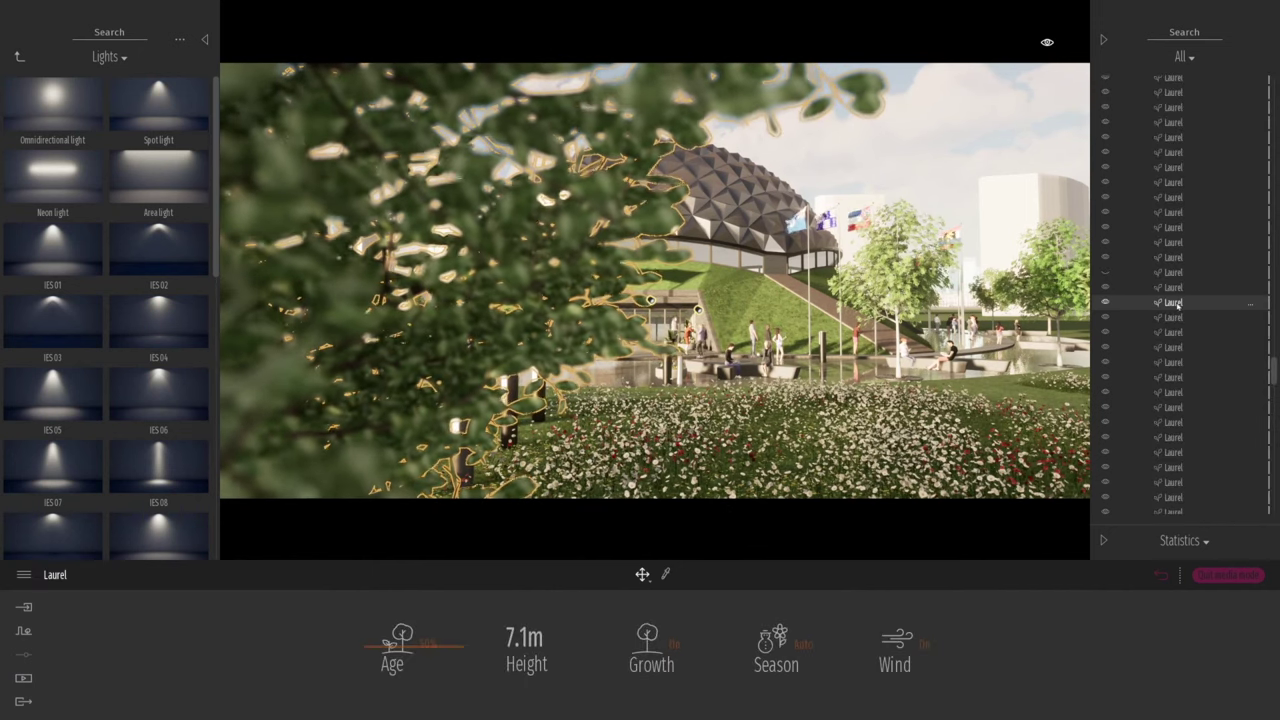
key("Delete")
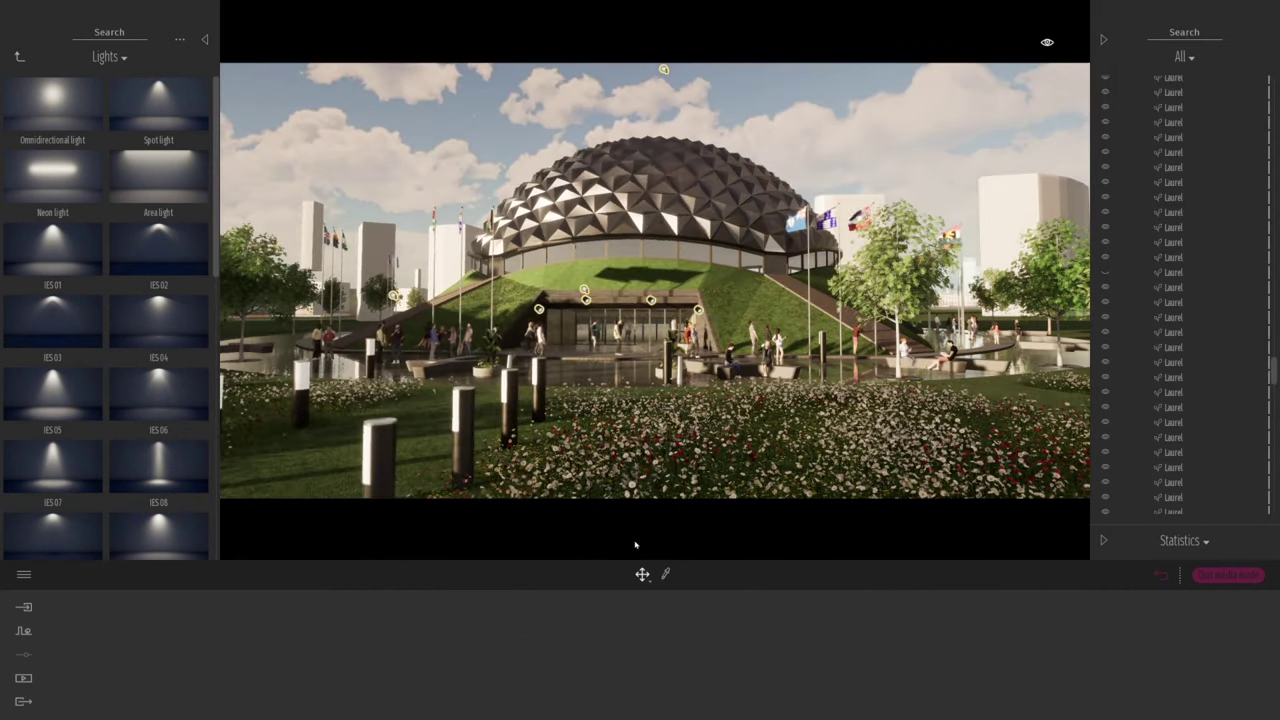
left_click(1164, 578)
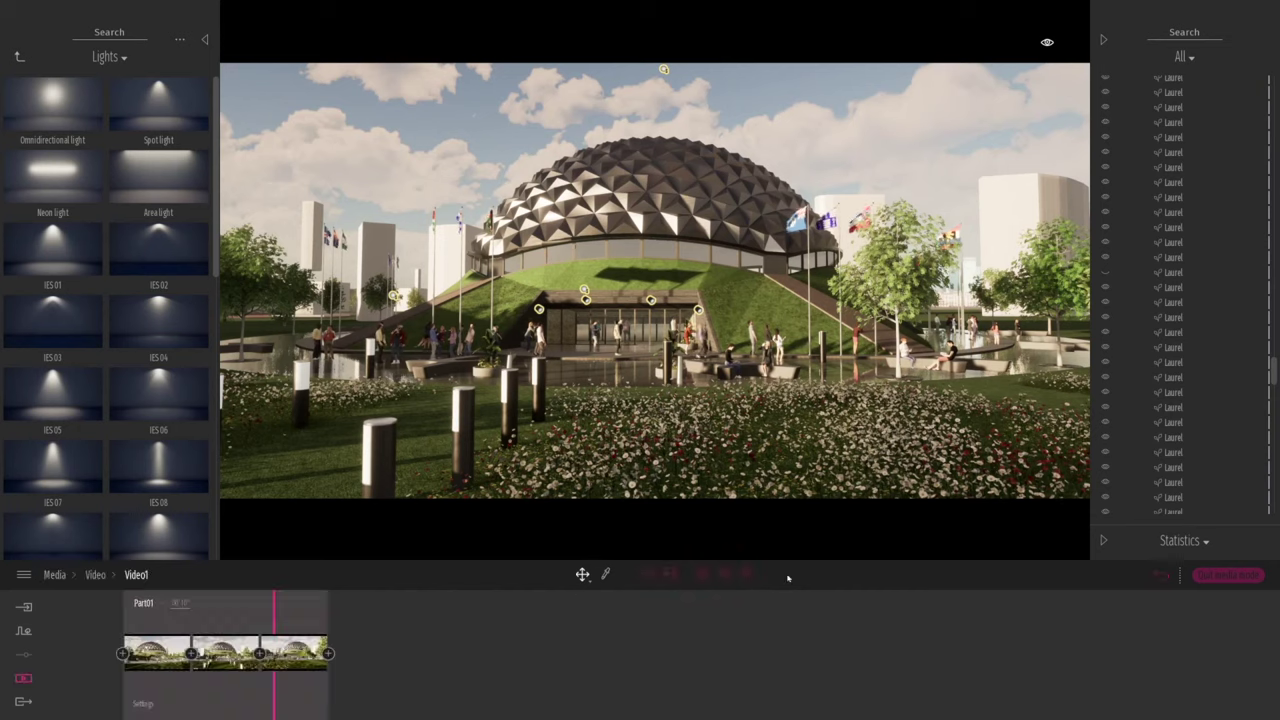
left_click(723, 576)
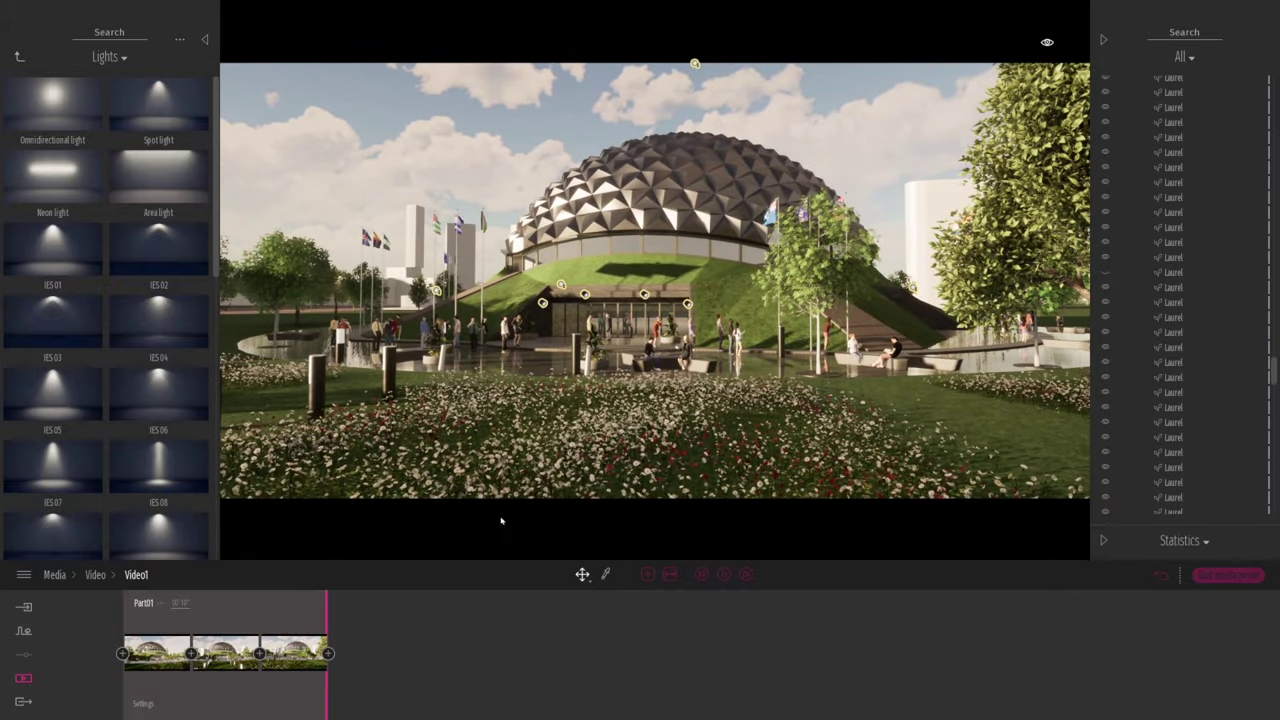
- Set the first video keyframe to a later time of day, with the sun above and behind the dome
mouse_move(180, 674)
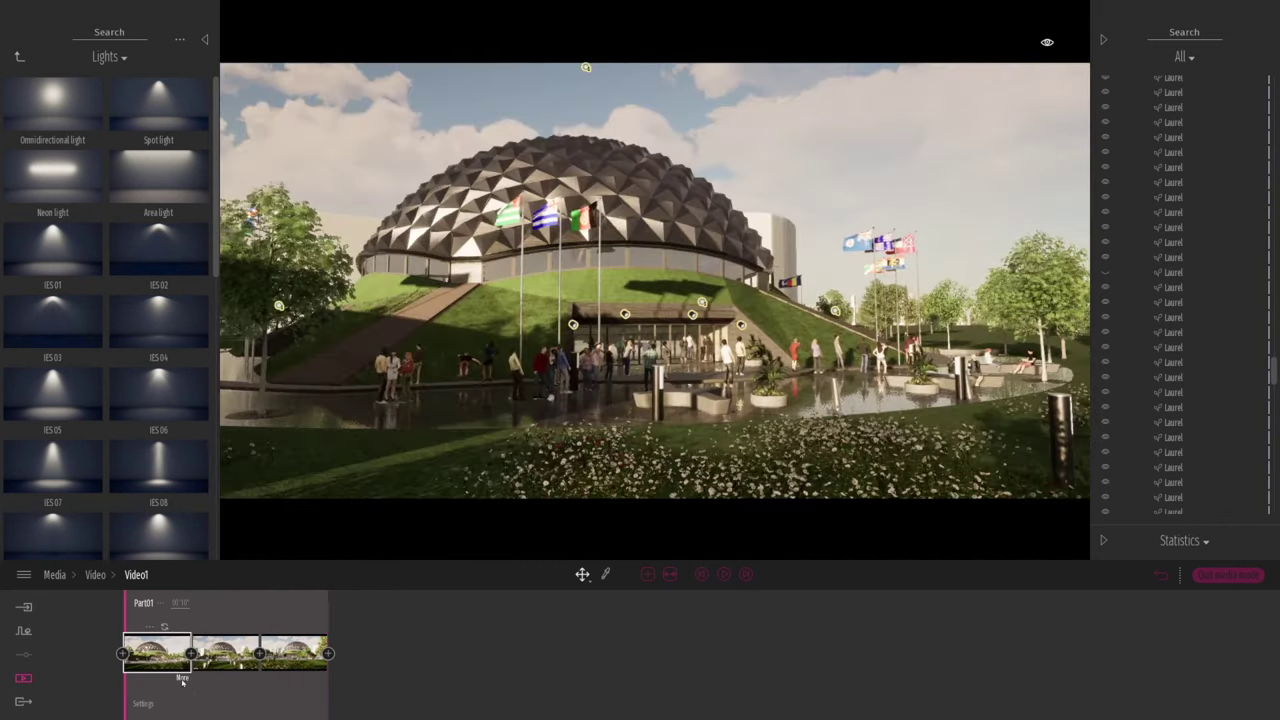
left_click(182, 679)
left_click(478, 638)
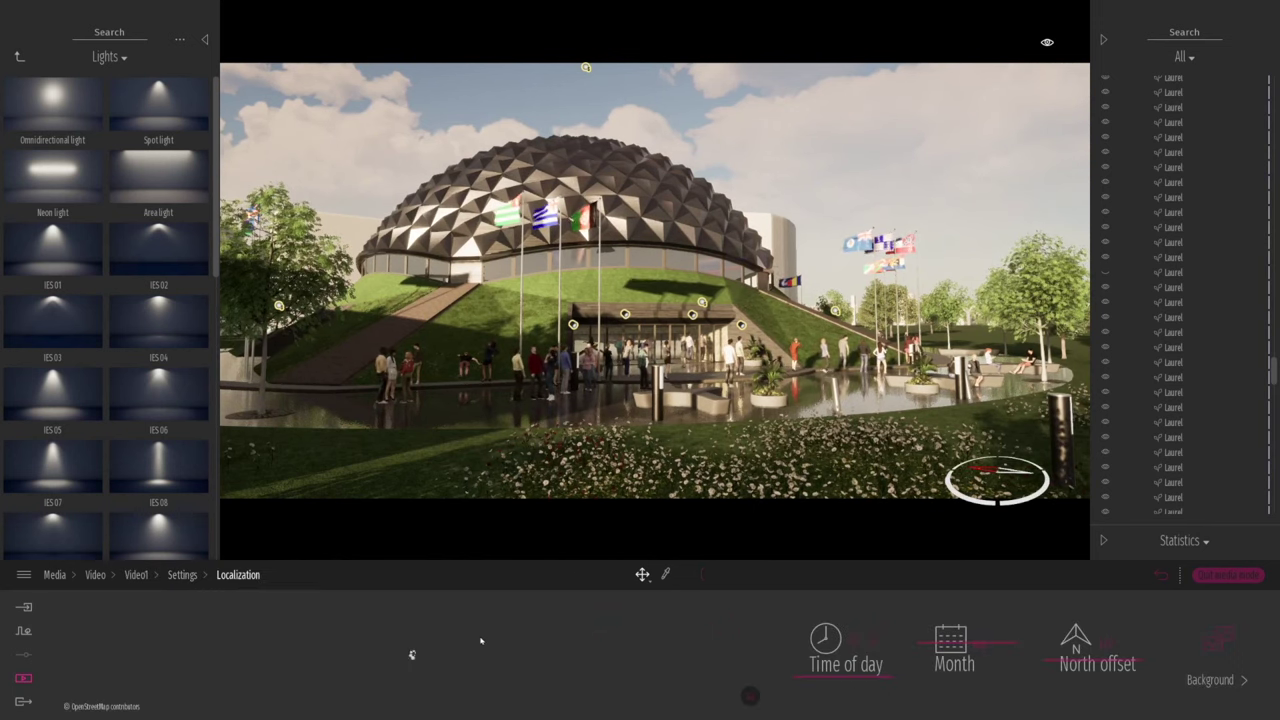
left_click_drag(798, 678, 802, 640)
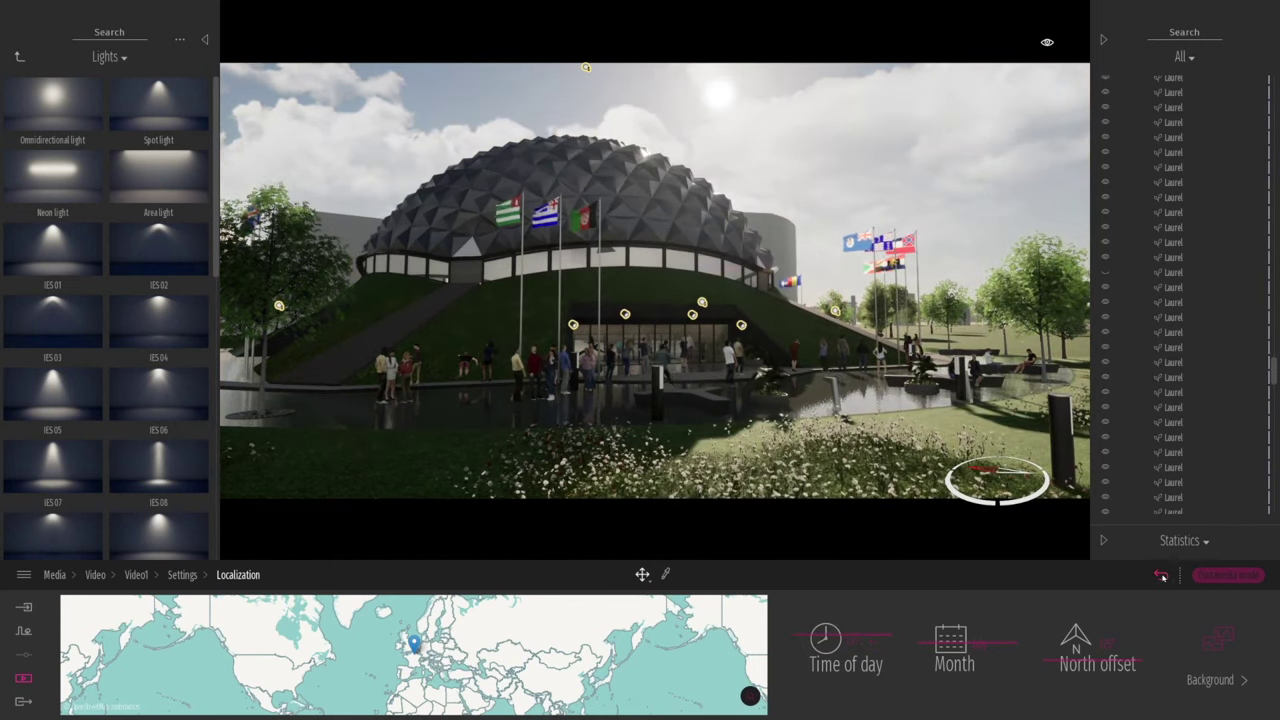
left_click(136, 575)
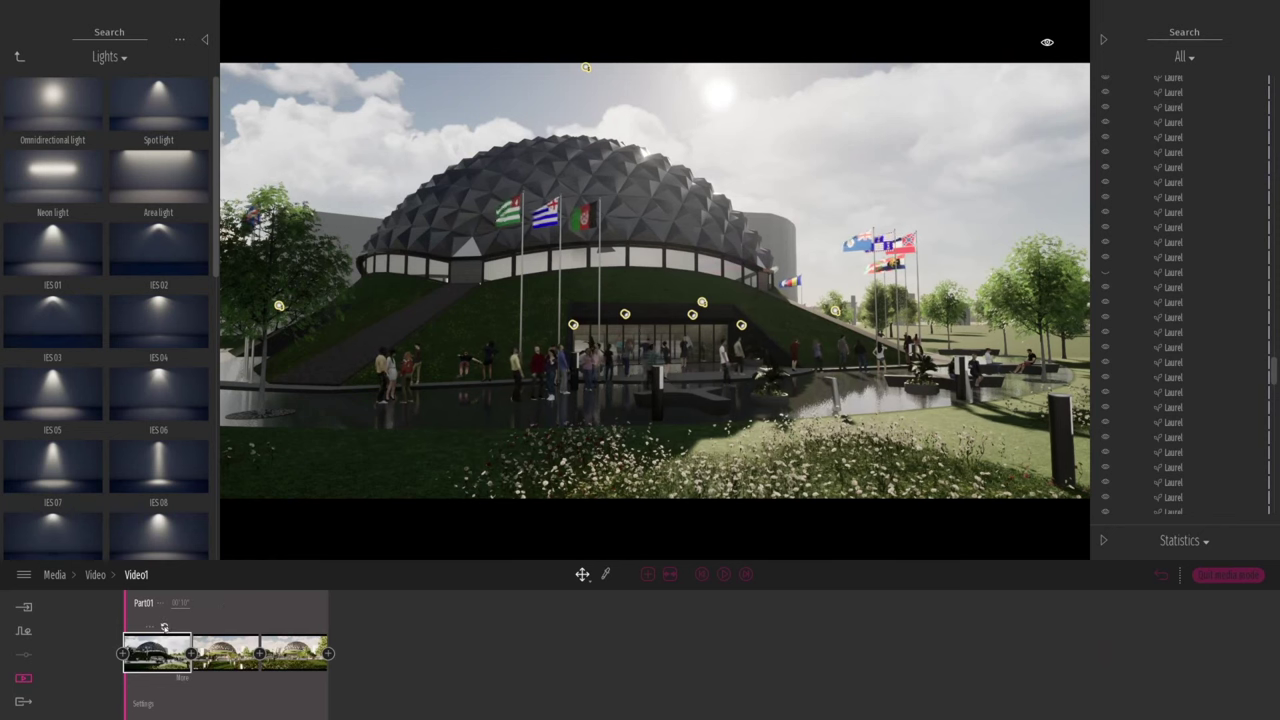
- Set the second video keyframe to a later time of day, with bright daylight falling on the entrance lawn
left_click(226, 652)
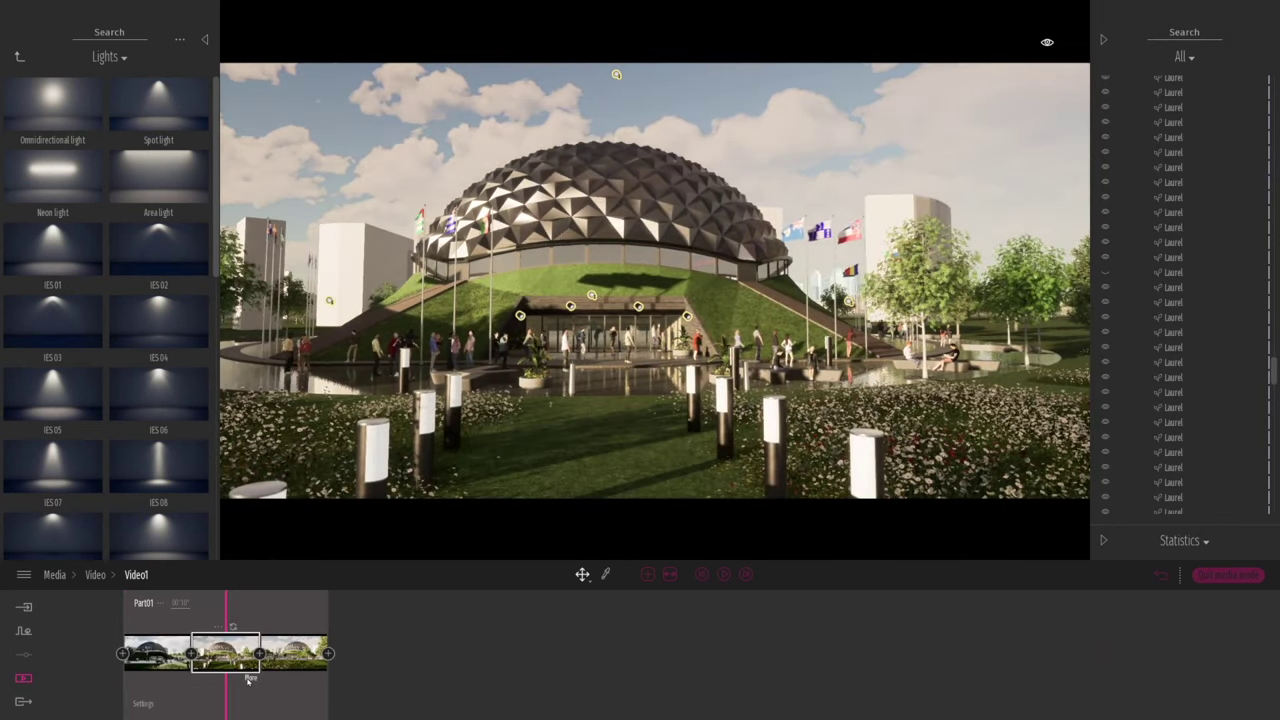
left_click(249, 679)
left_click(482, 643)
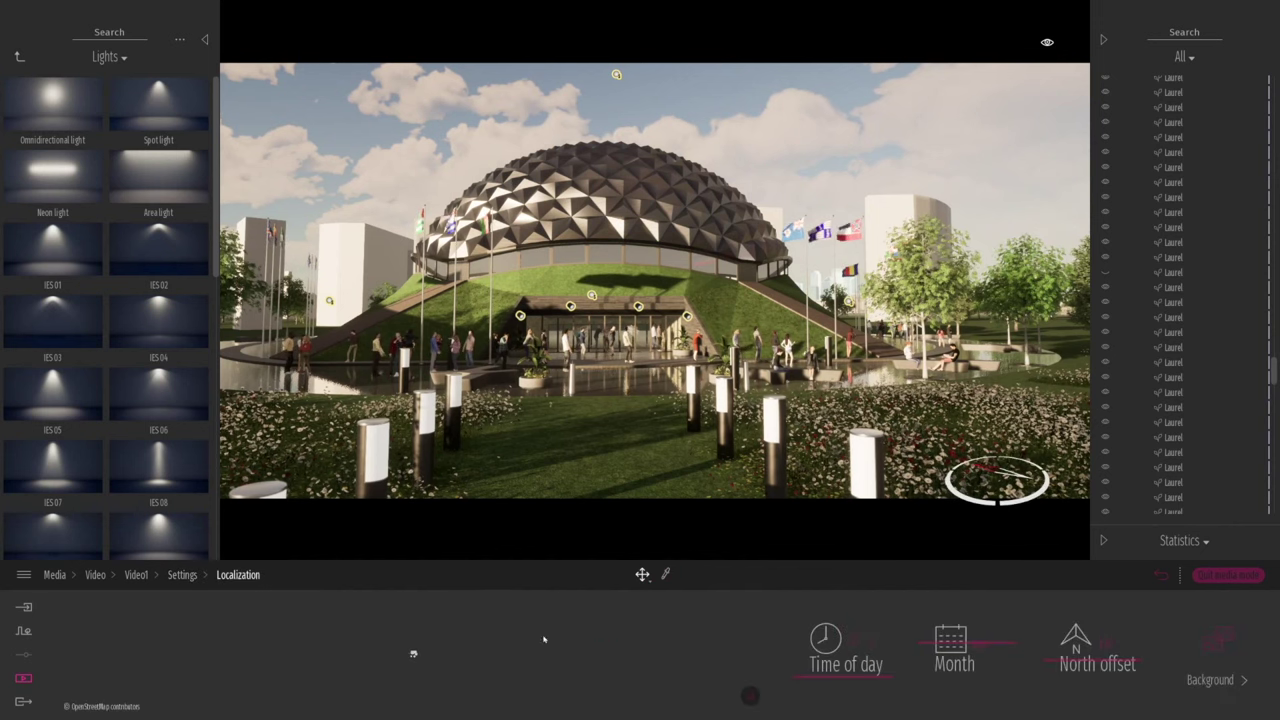
left_click_drag(814, 650, 814, 643)
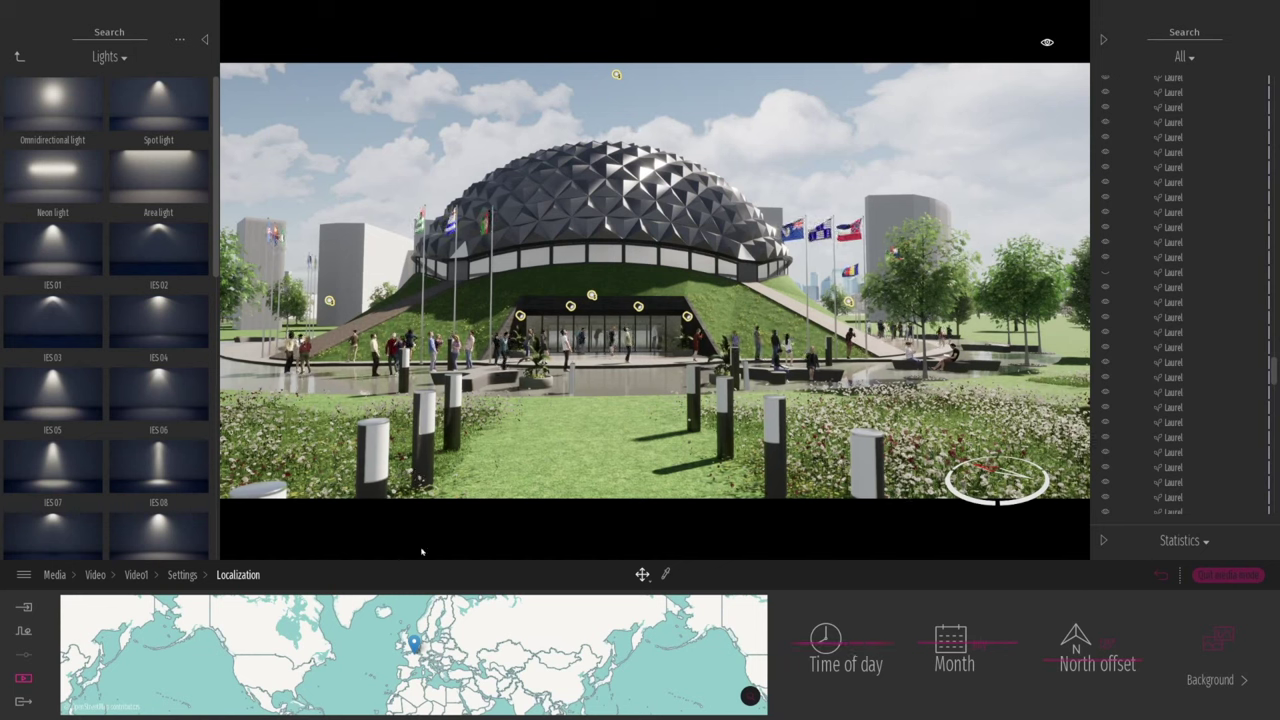
left_click(136, 575)
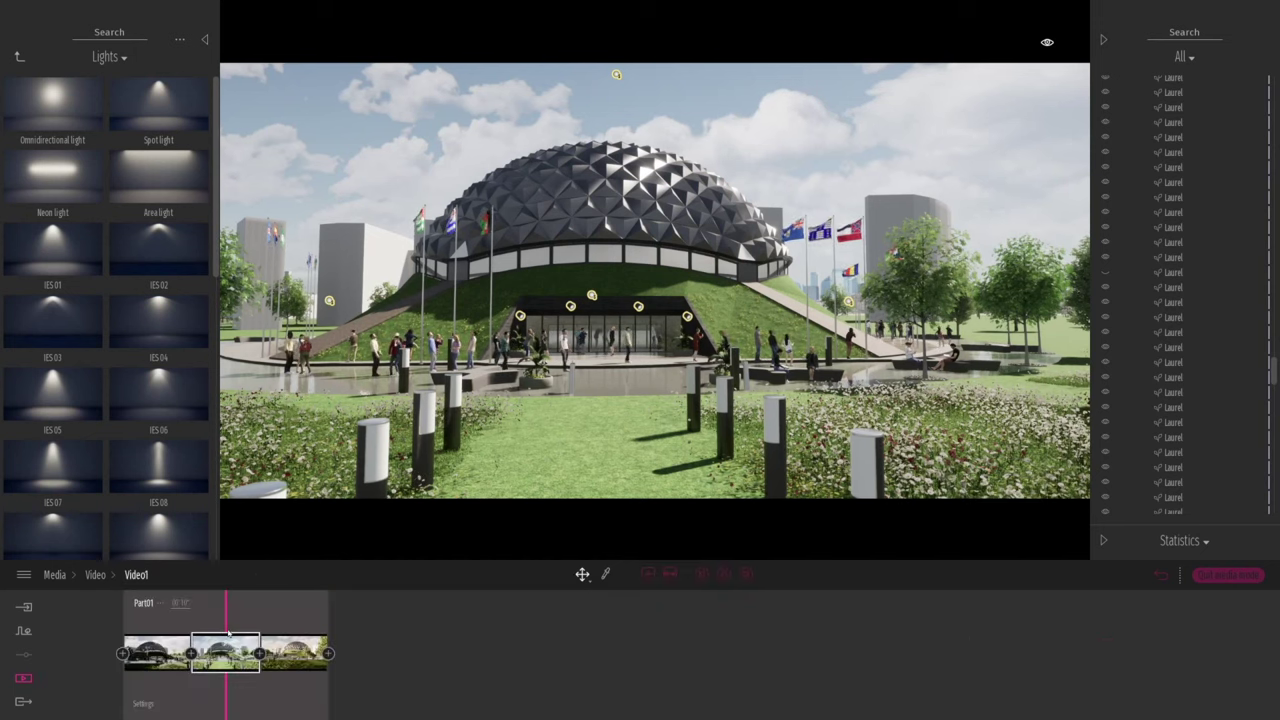
- Set the third video keyframe to a mid-afternoon time of day, with bright daylight on the flower meadow and dome
left_click(294, 654)
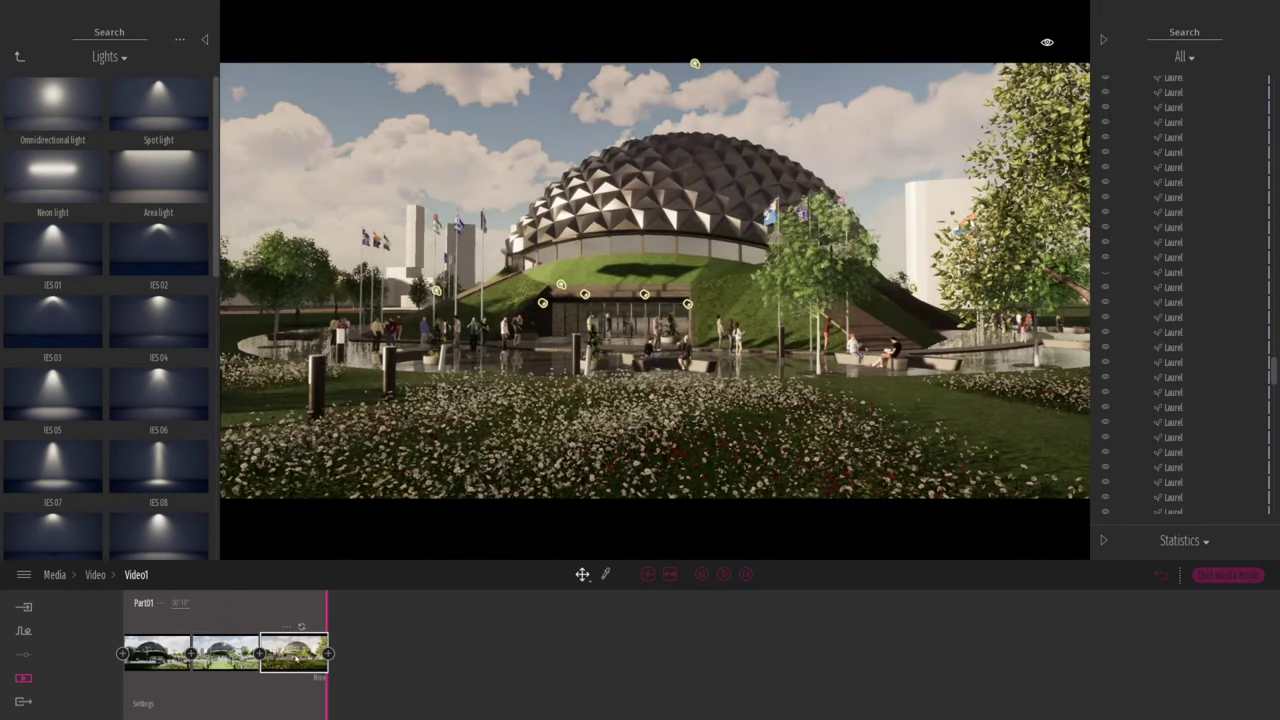
left_click(316, 678)
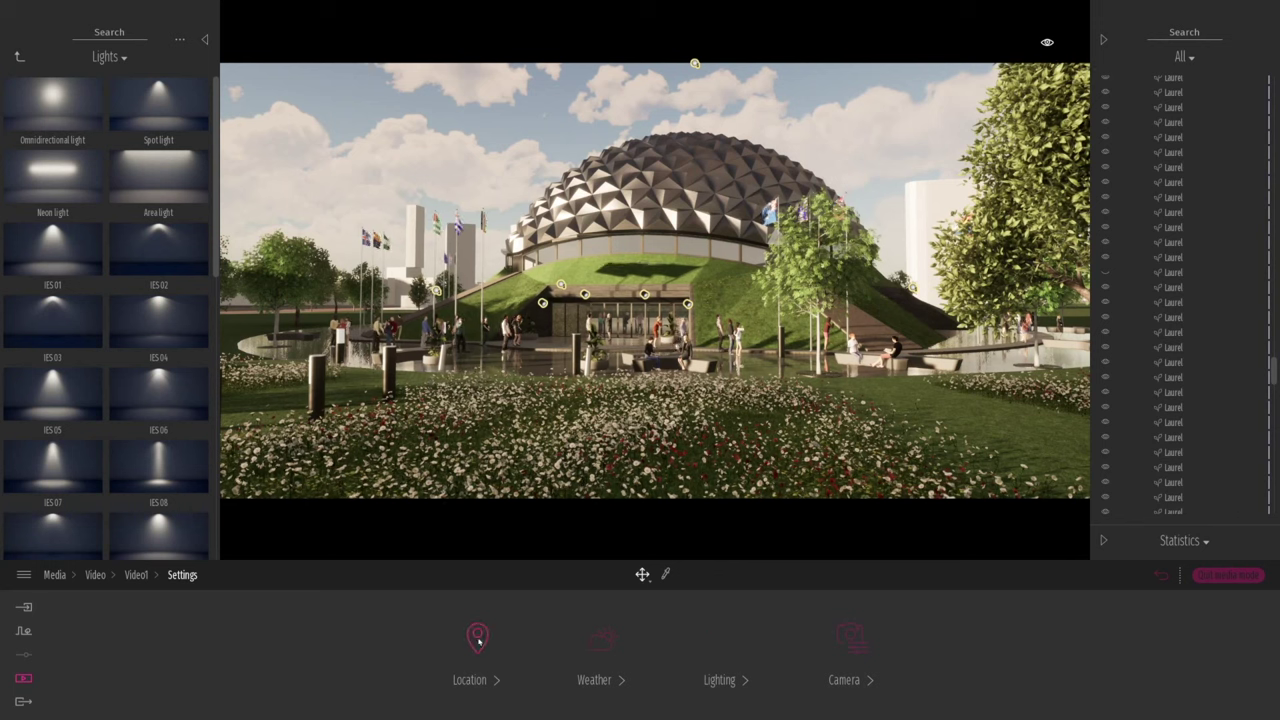
left_click(480, 642)
left_click_drag(813, 677, 810, 657)
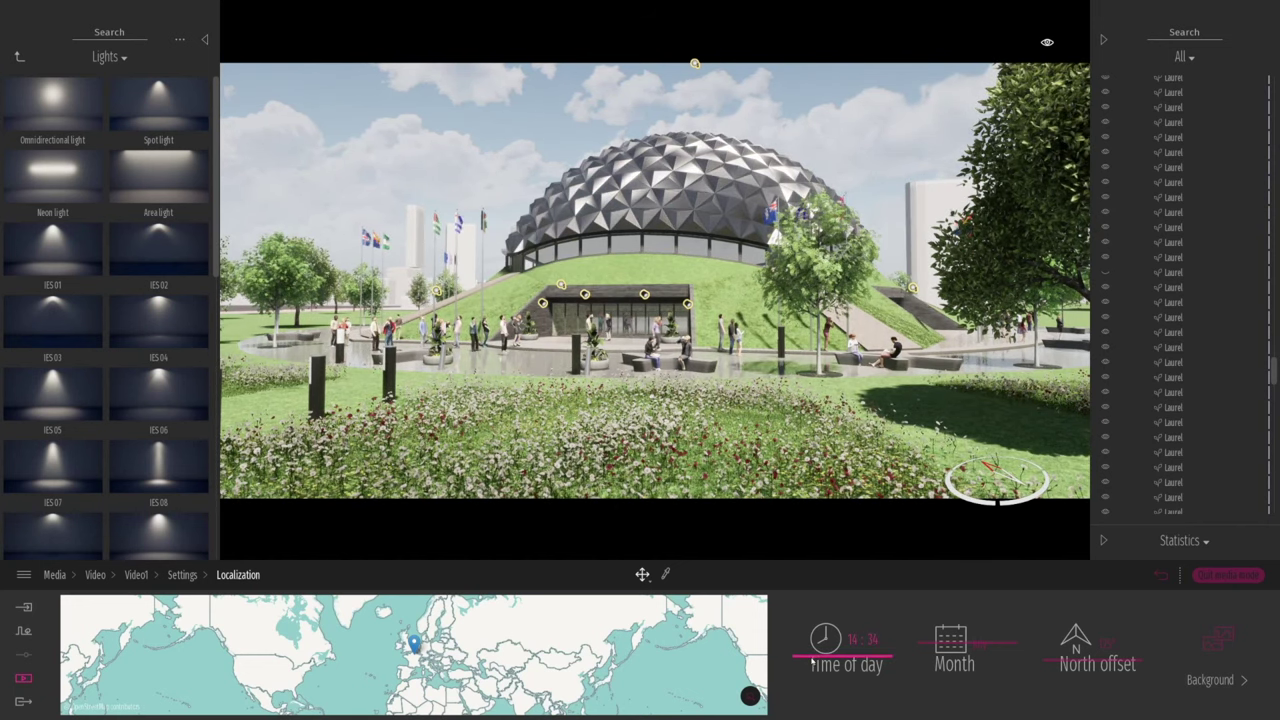
left_click(136, 575)
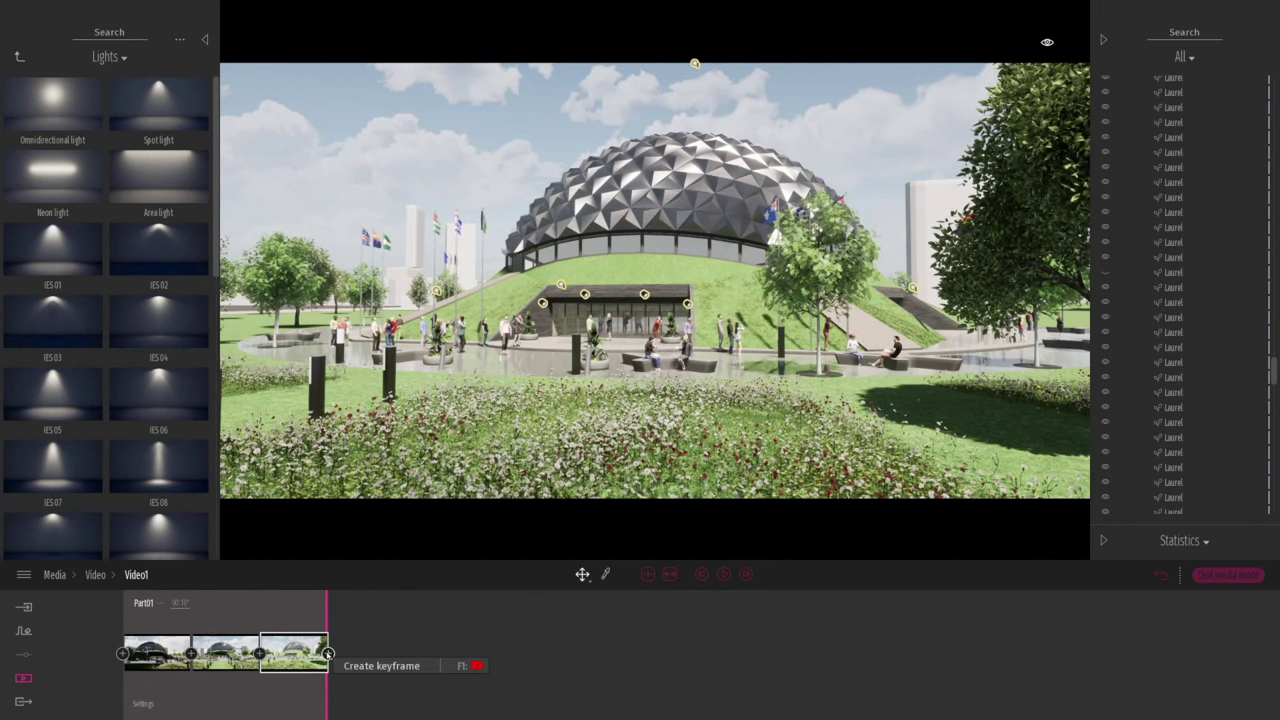
- Add a fourth video keyframe closer to the entrance plaza and set its time of day to night
key("w")
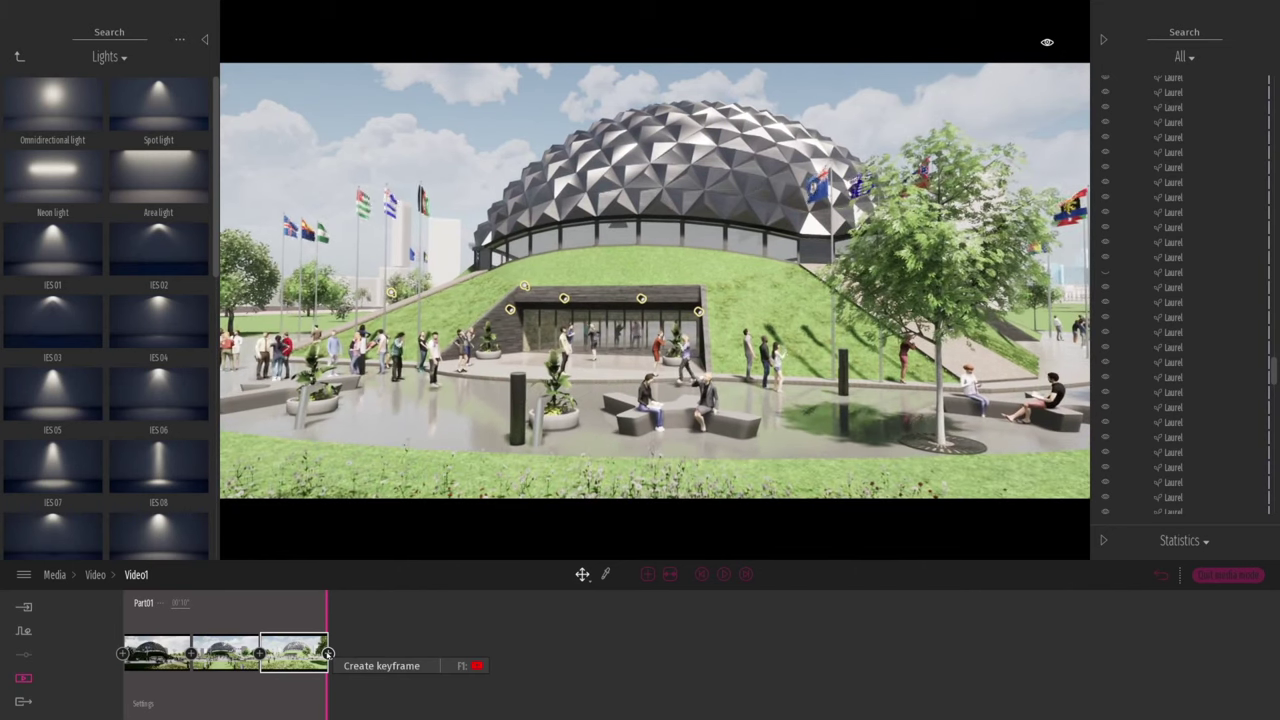
left_click(328, 653)
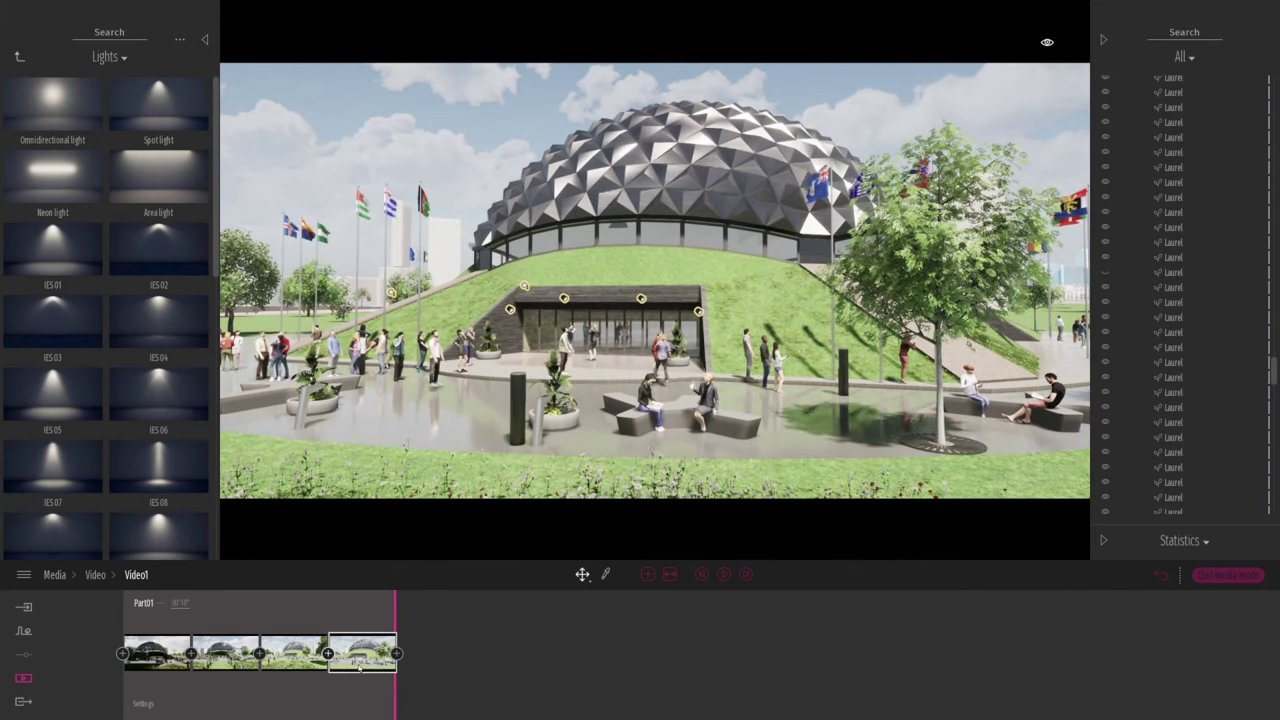
left_click(388, 678)
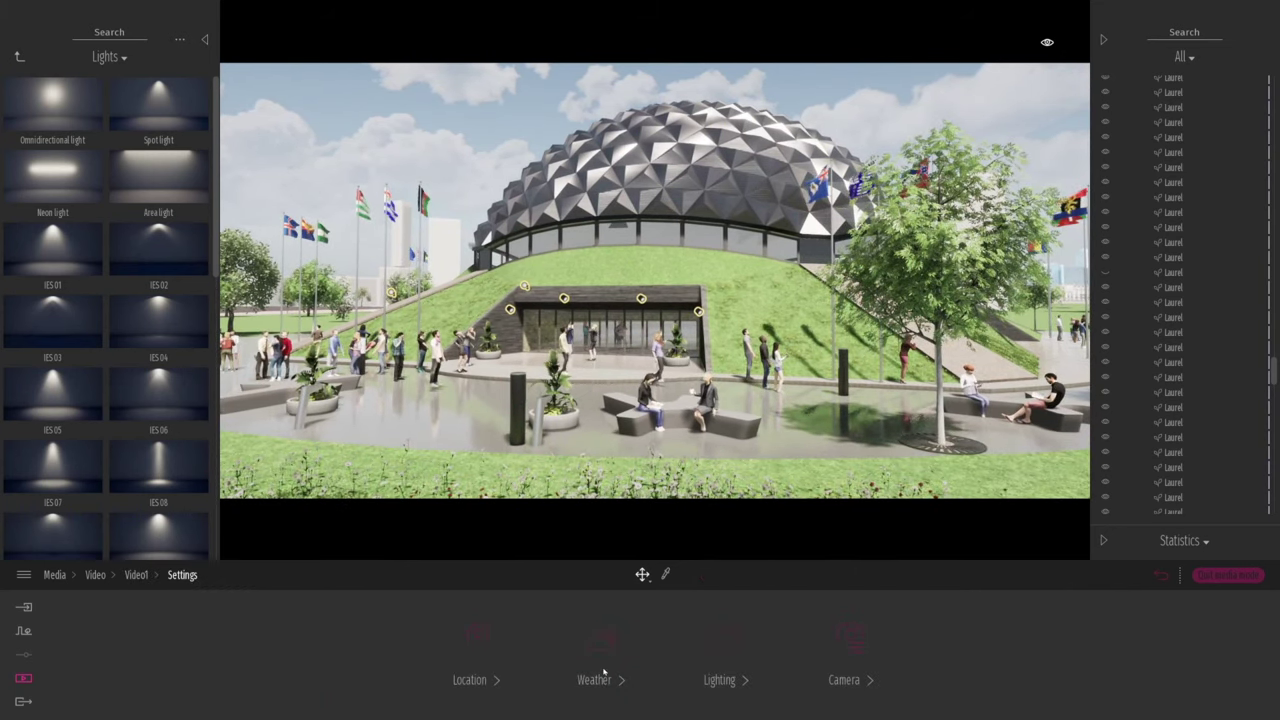
left_click(478, 640)
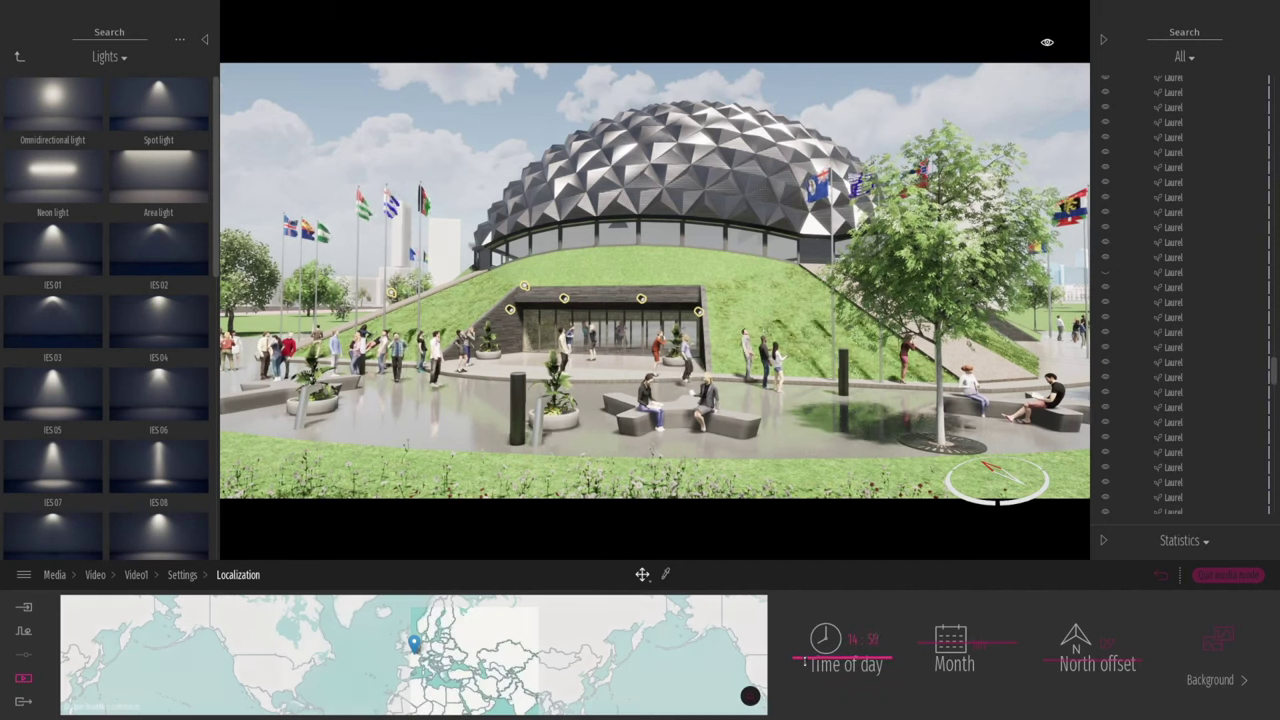
left_click_drag(805, 665, 806, 684)
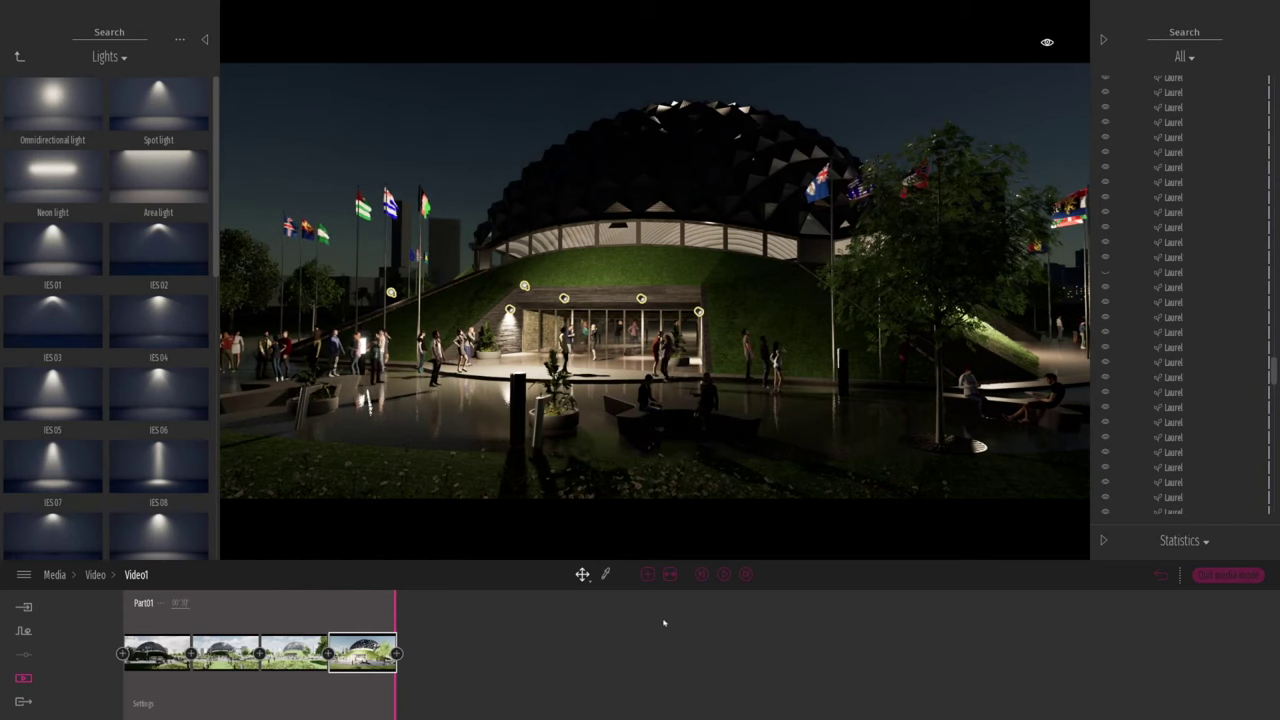
- Play the video from its start, delete the pale tower behind the flagpoles beside the dome, and resume playback
left_click(702, 574)
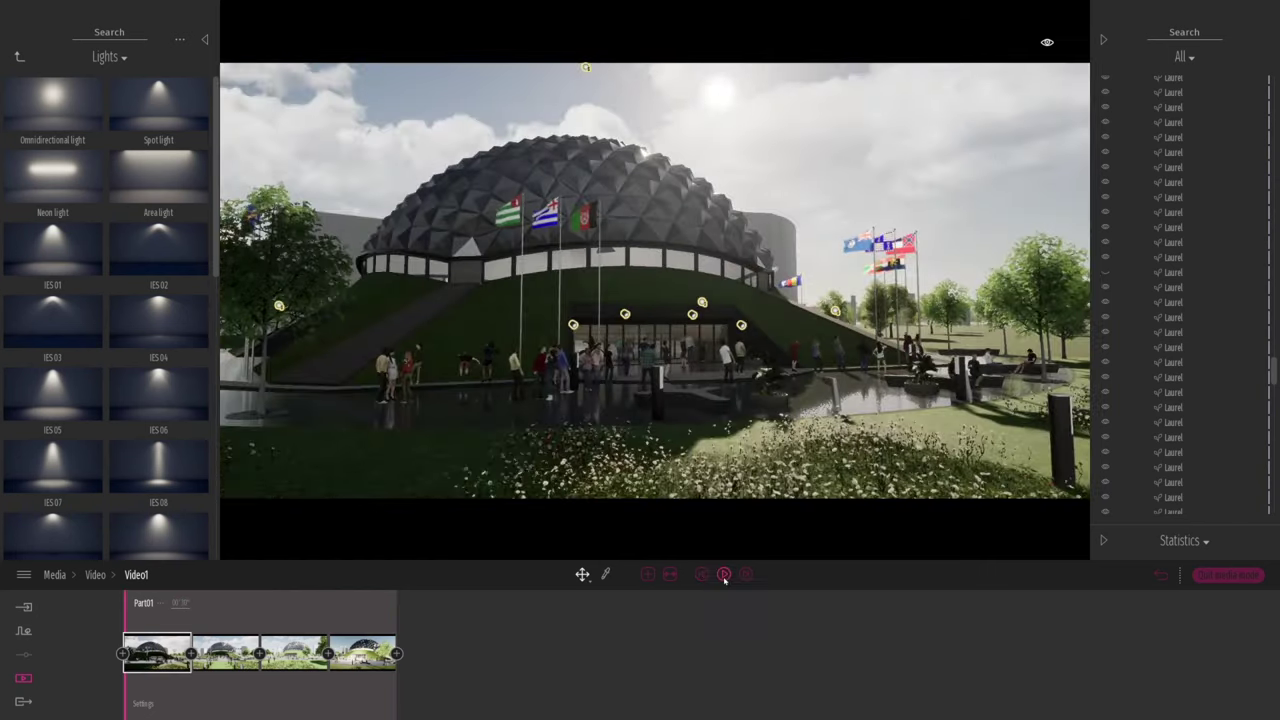
left_click(723, 575)
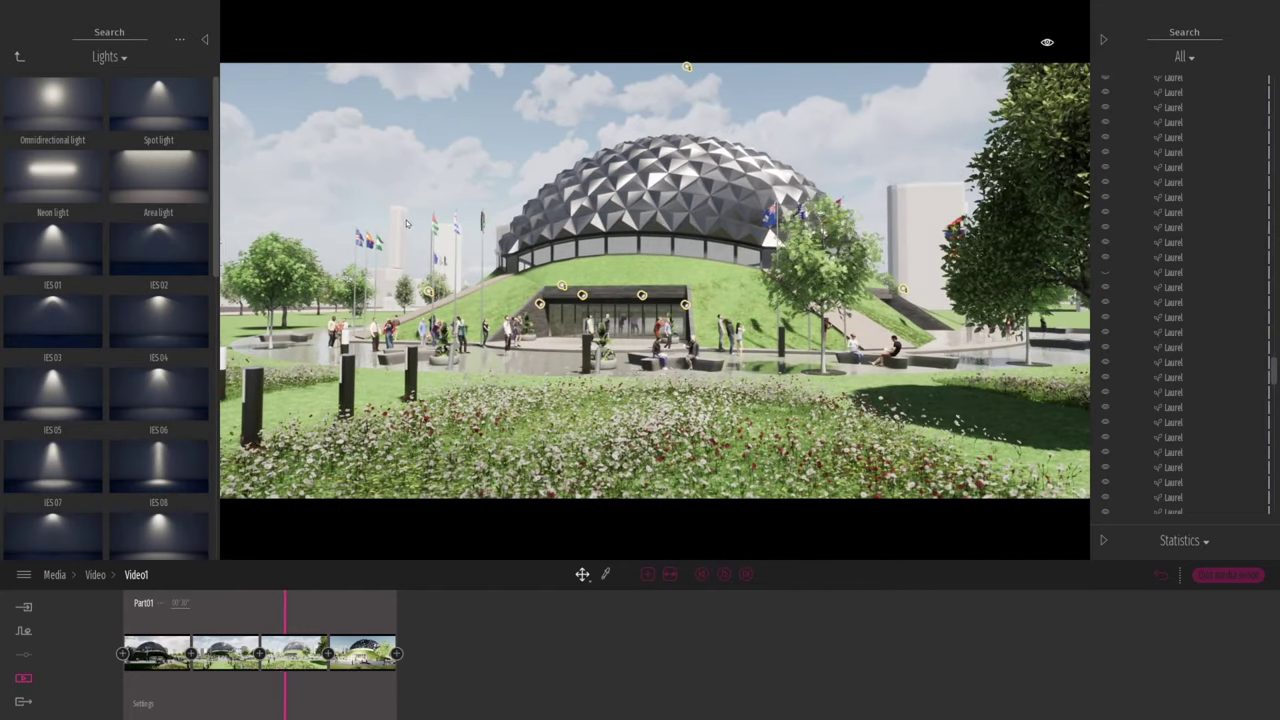
left_click(396, 230)
key("Delete")
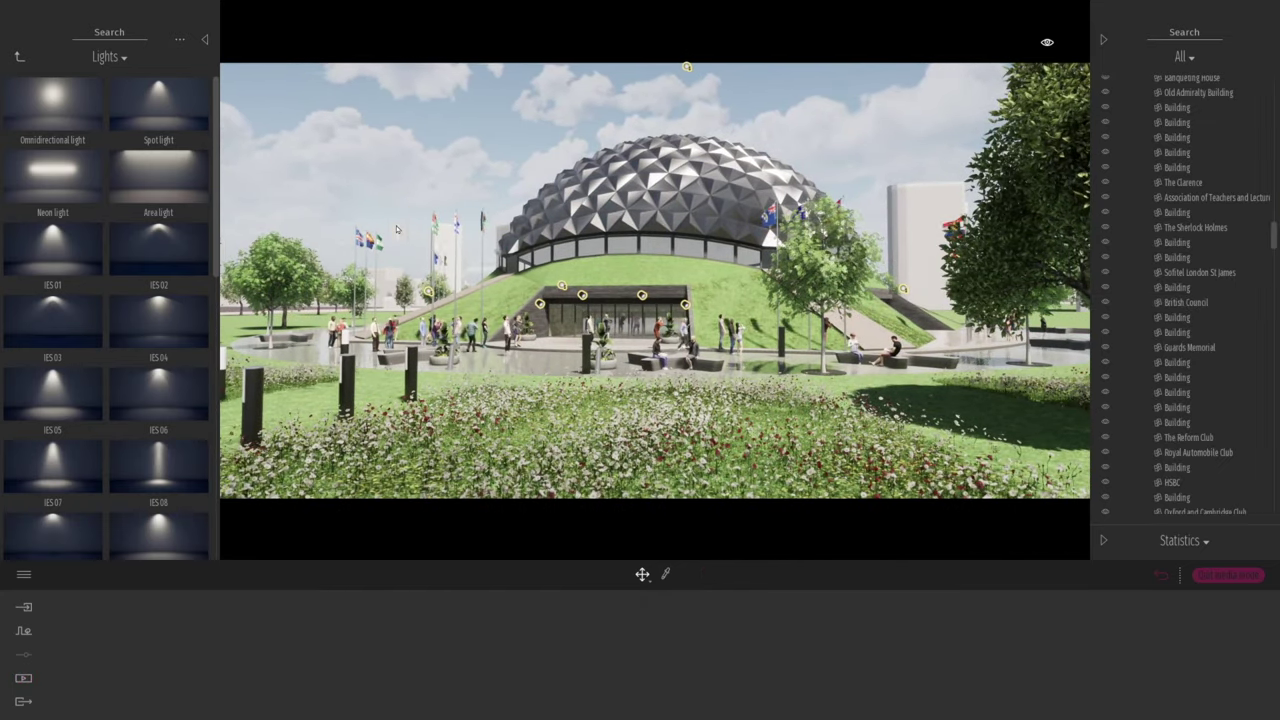
left_click(1164, 573)
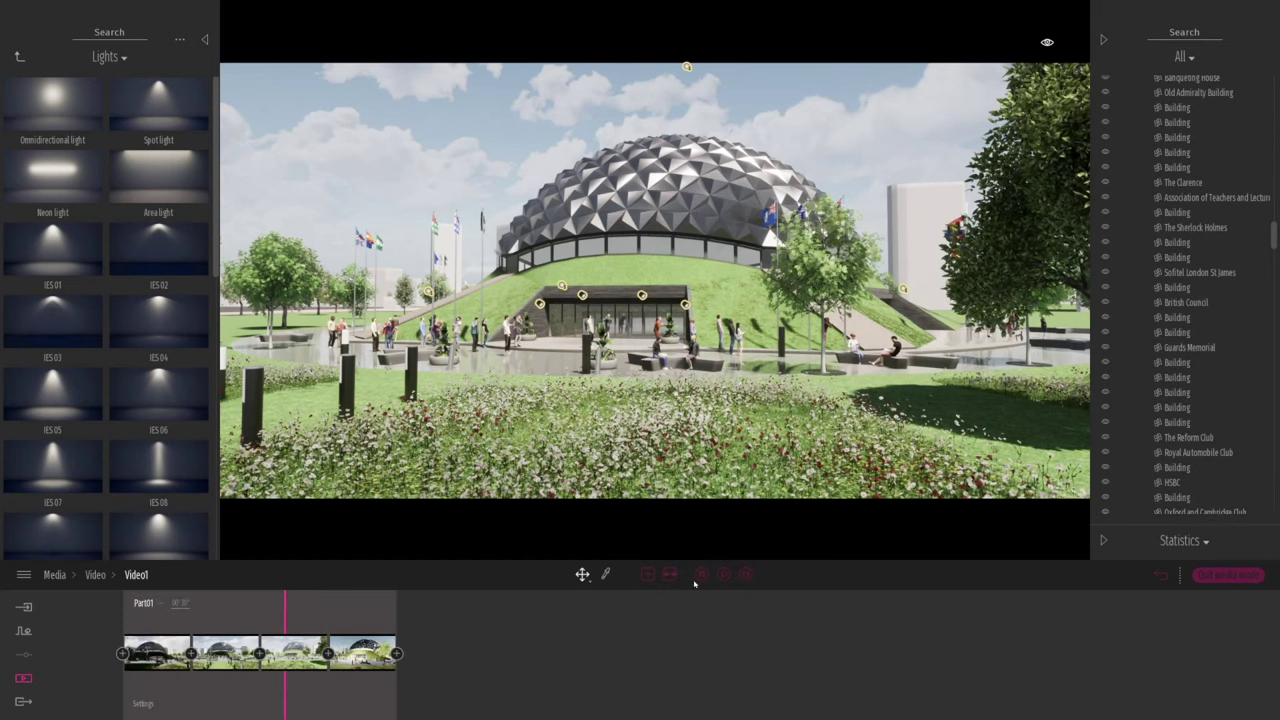
left_click(726, 573)
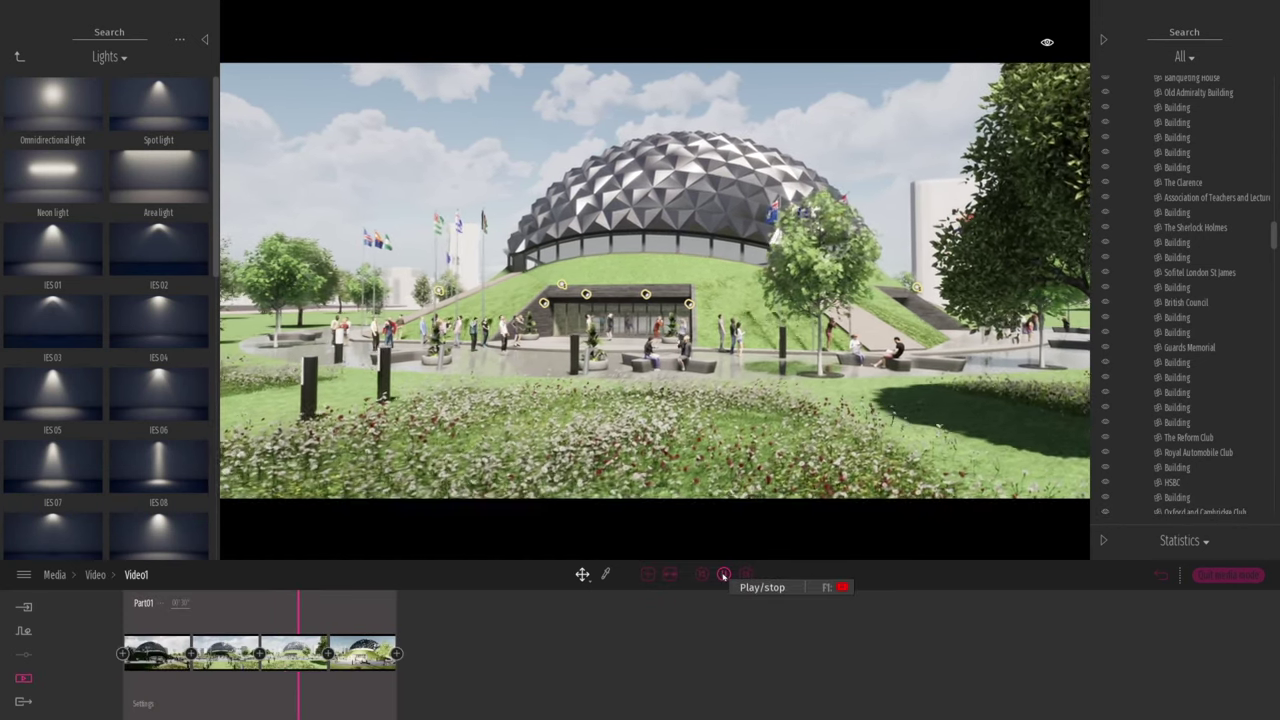
- Place two groups of flying butterflies from the animal library in the flower meadow and play the rest of the video
left_click(19, 57)
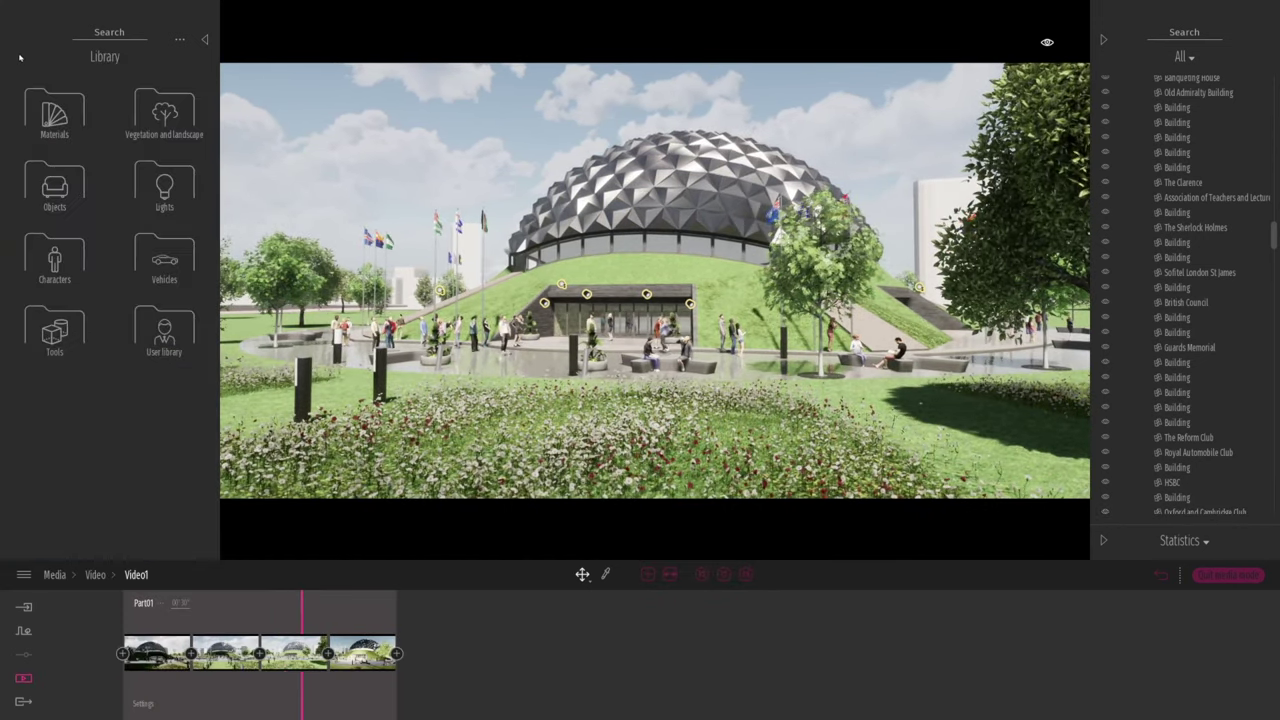
left_click(54, 256)
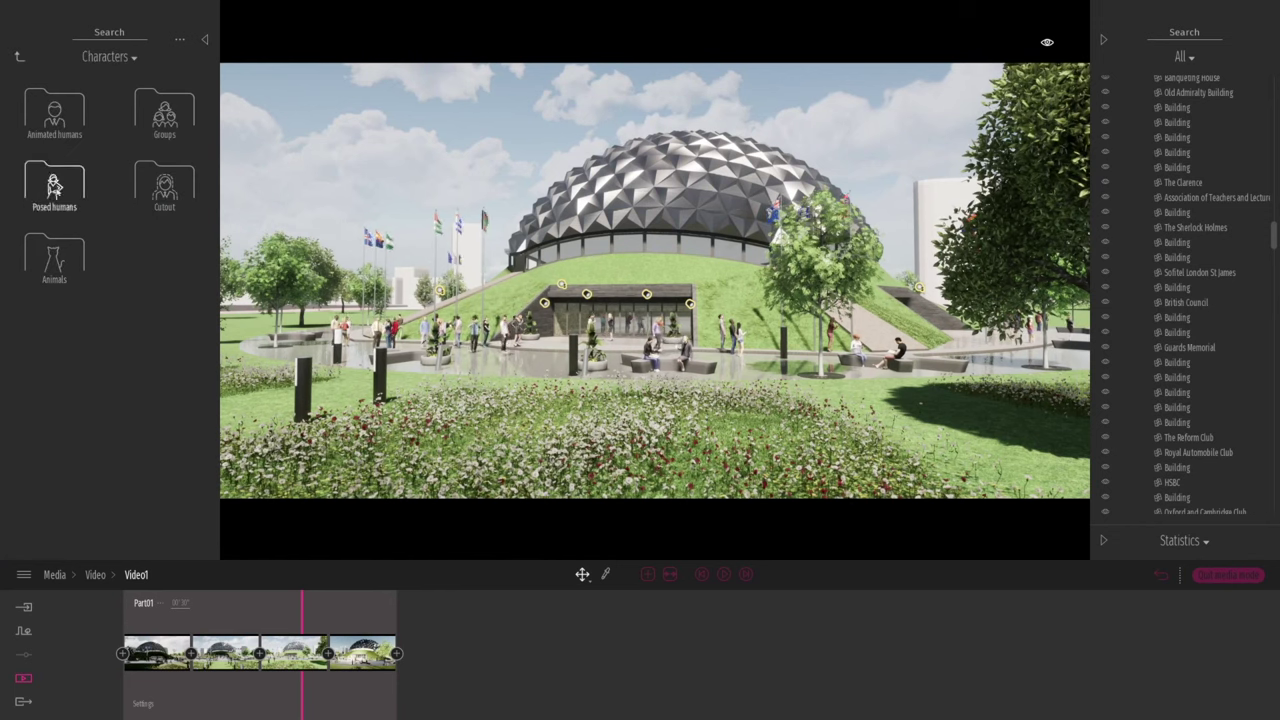
left_click(54, 256)
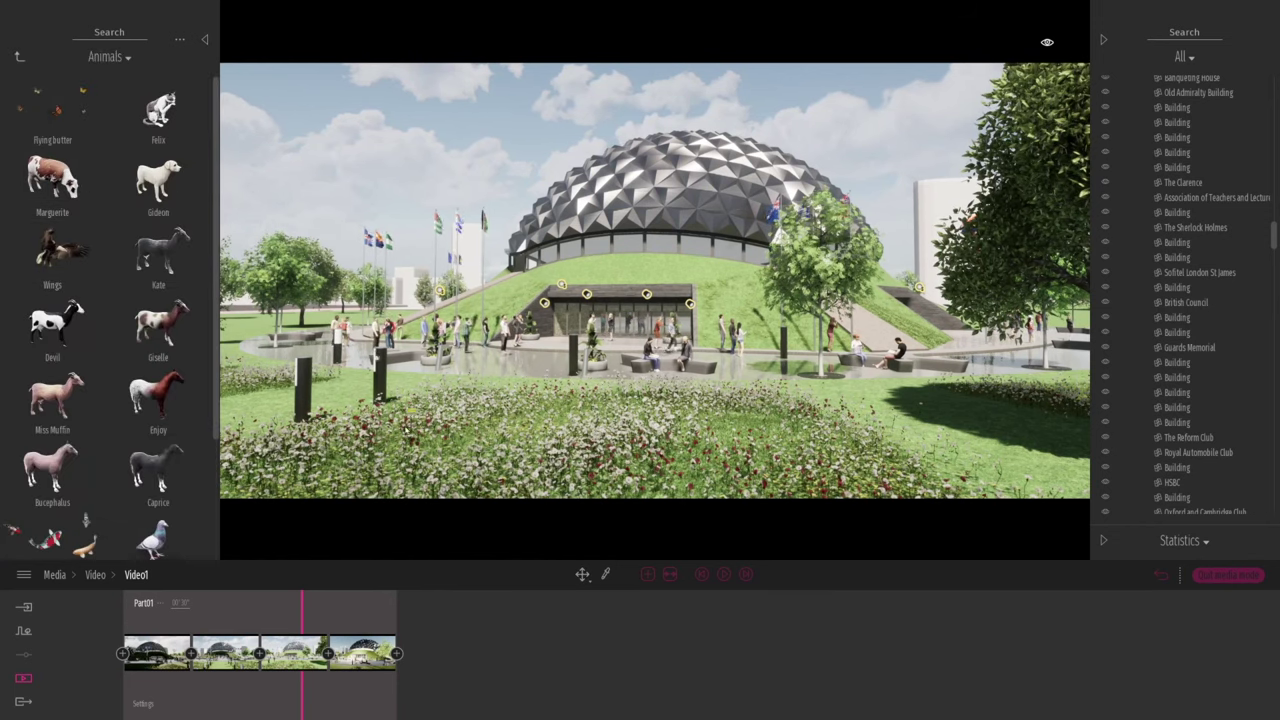
left_click_drag(409, 437, 412, 437)
left_click_drag(60, 112, 736, 438)
left_click(735, 437)
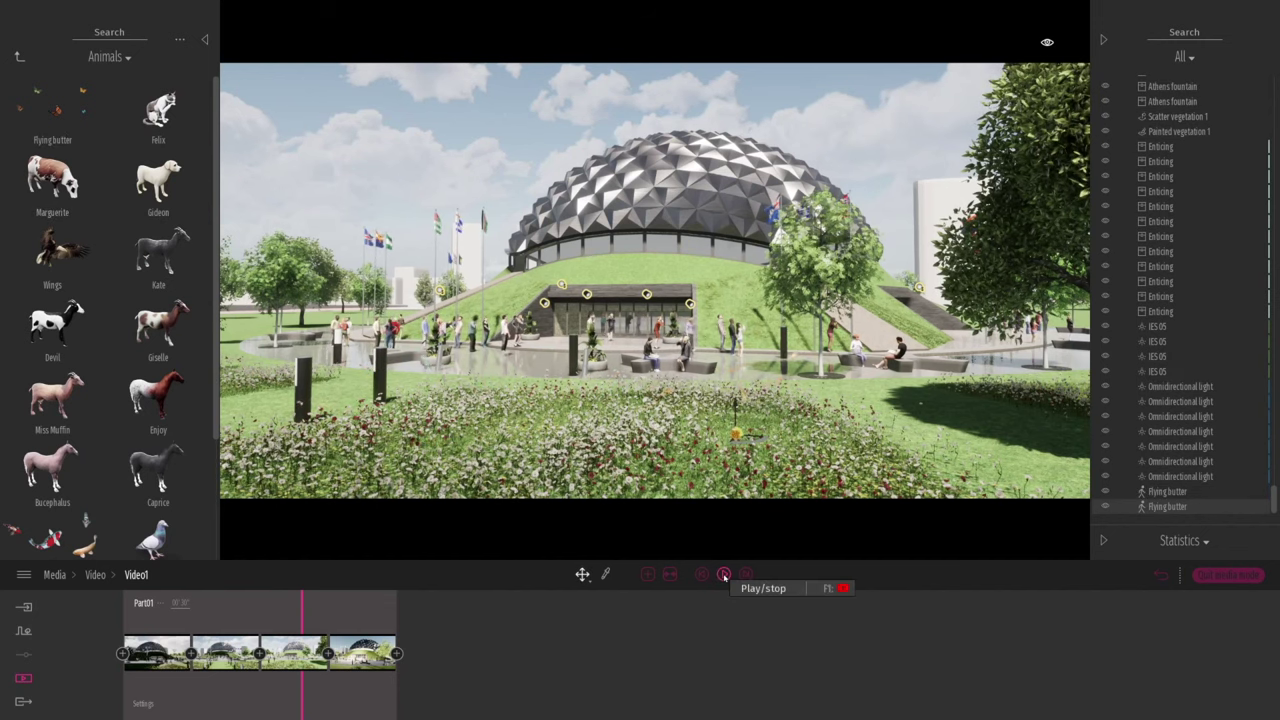
left_click(723, 575)
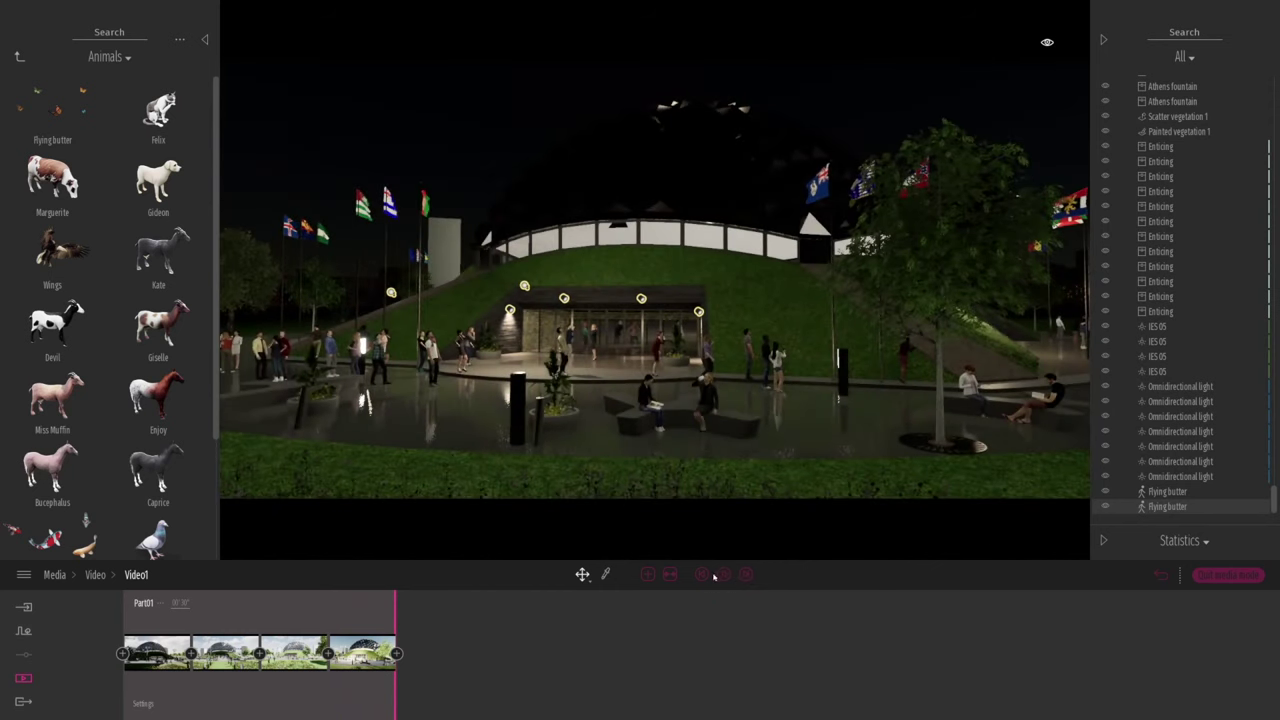
- Add a fifth video keyframe at the same entrance view and set its time of day to 23:58
left_click(396, 654)
left_click(455, 679)
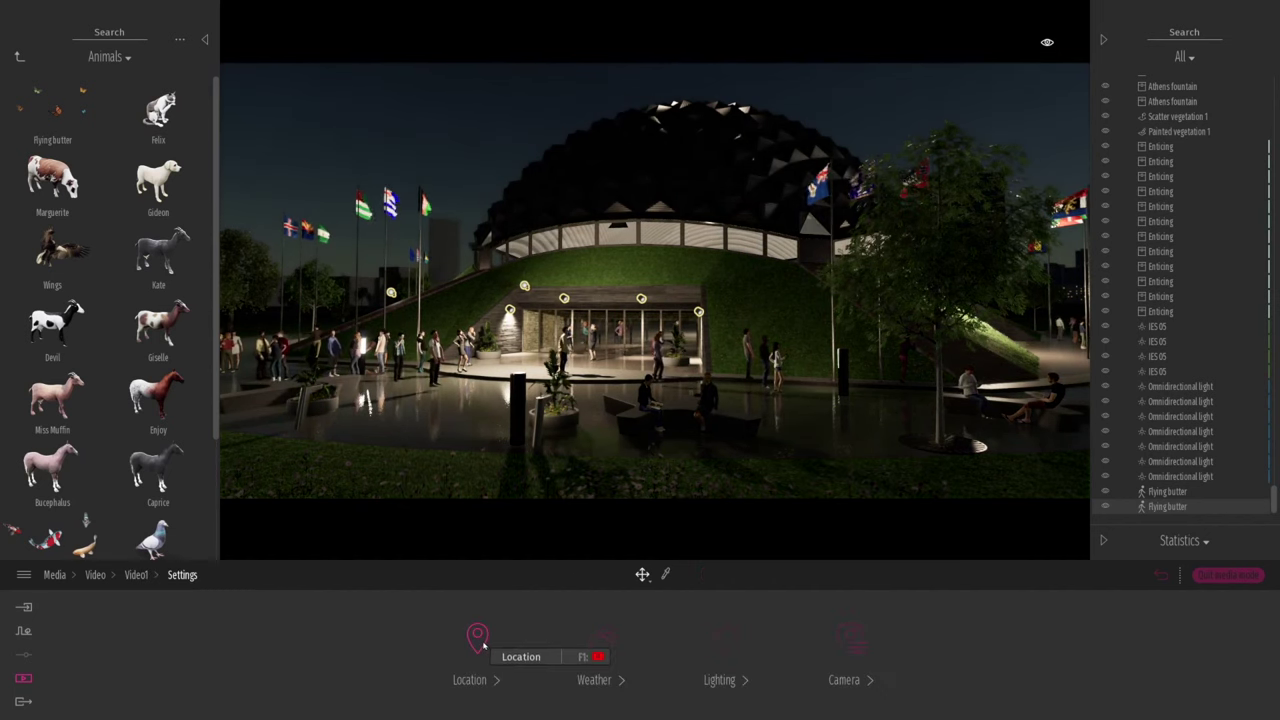
left_click(484, 645)
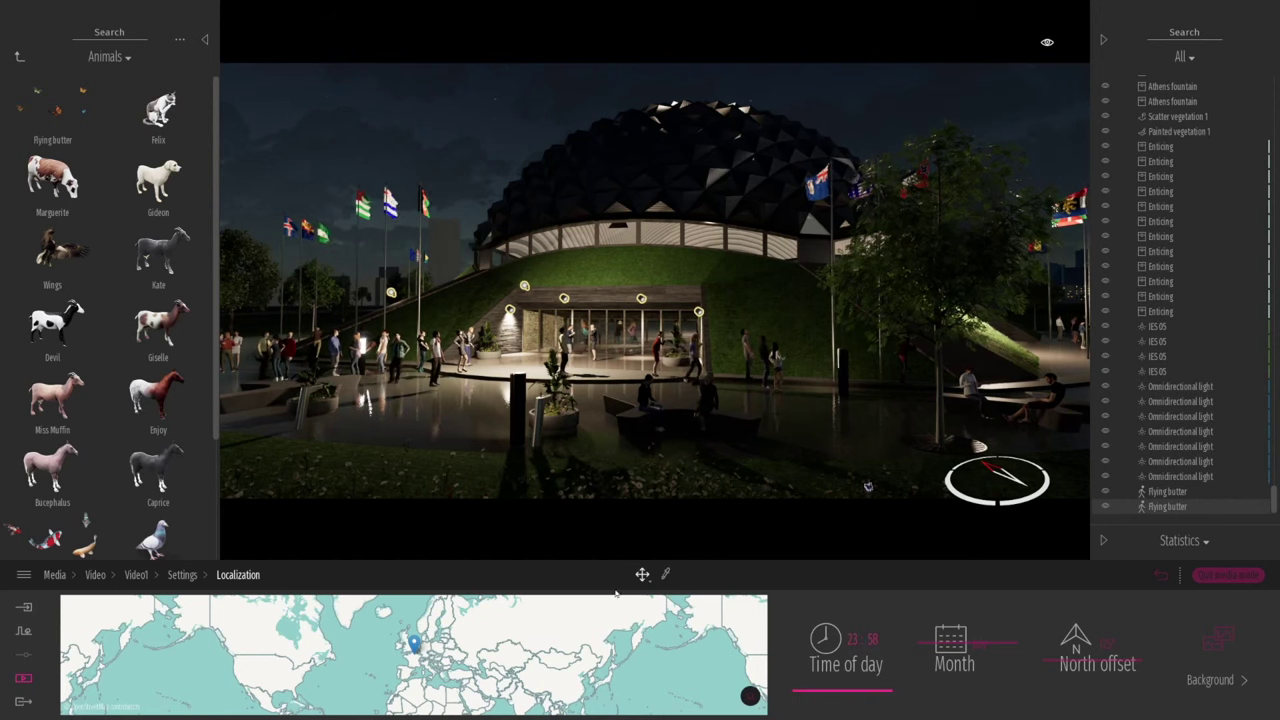
left_click(186, 576)
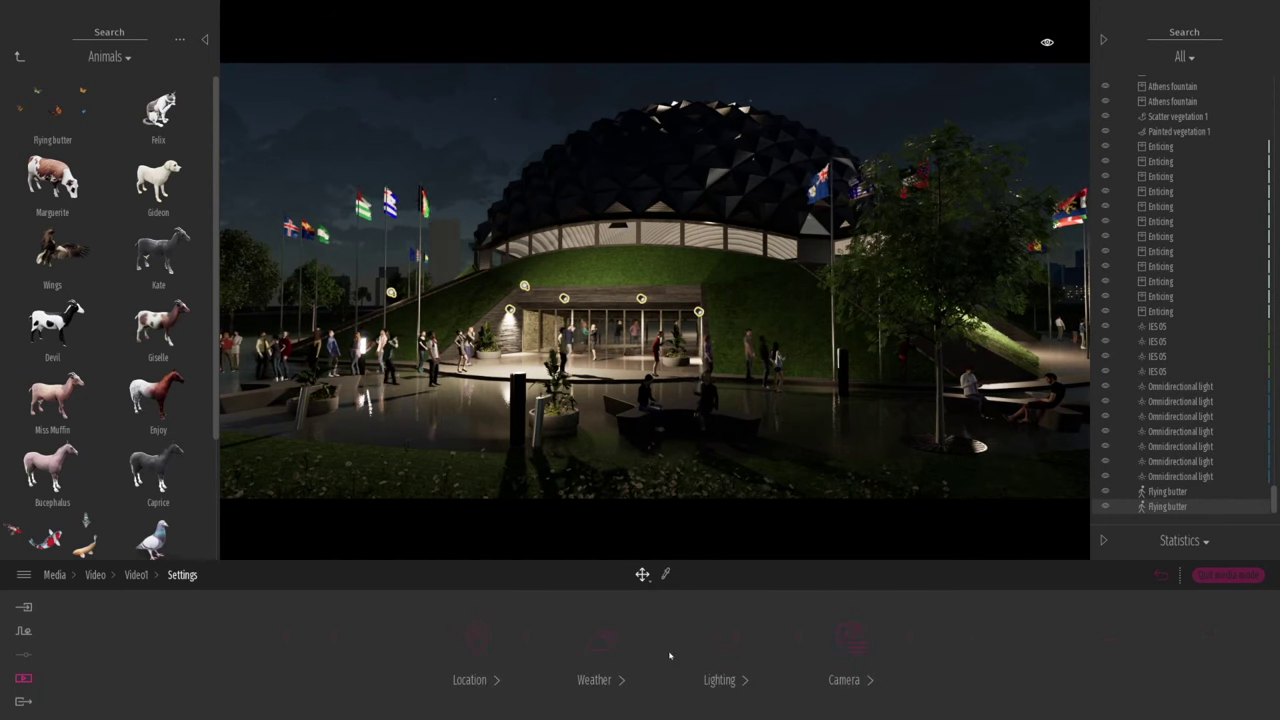
- Raise the exposure of the fifth video keyframe and set its white balance to about 7380 K
left_click(730, 653)
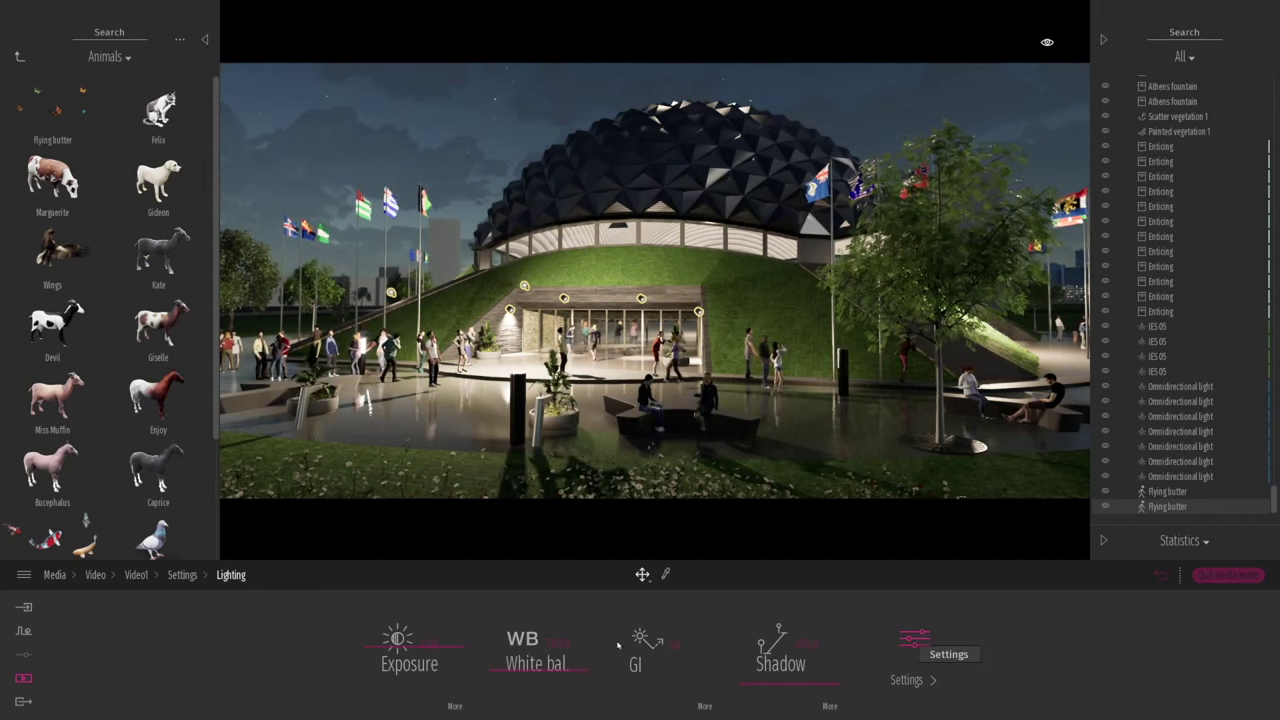
left_click_drag(375, 648, 375, 643)
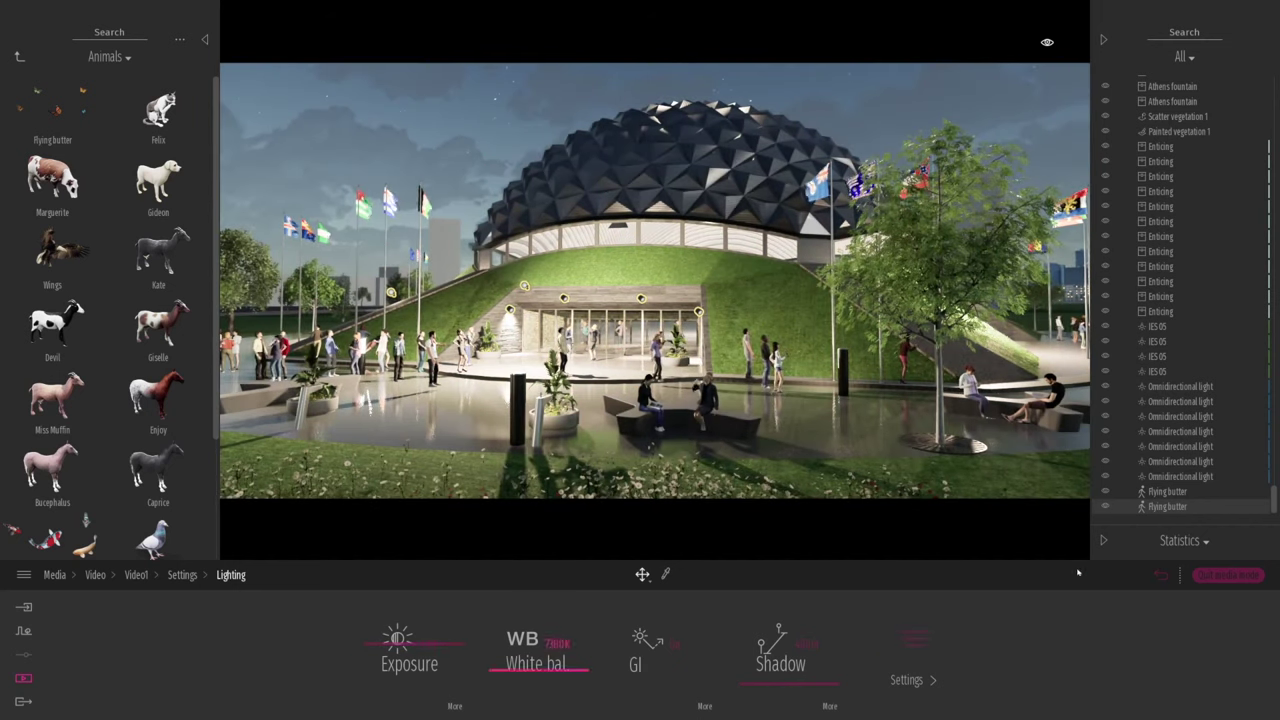
left_click(1160, 576)
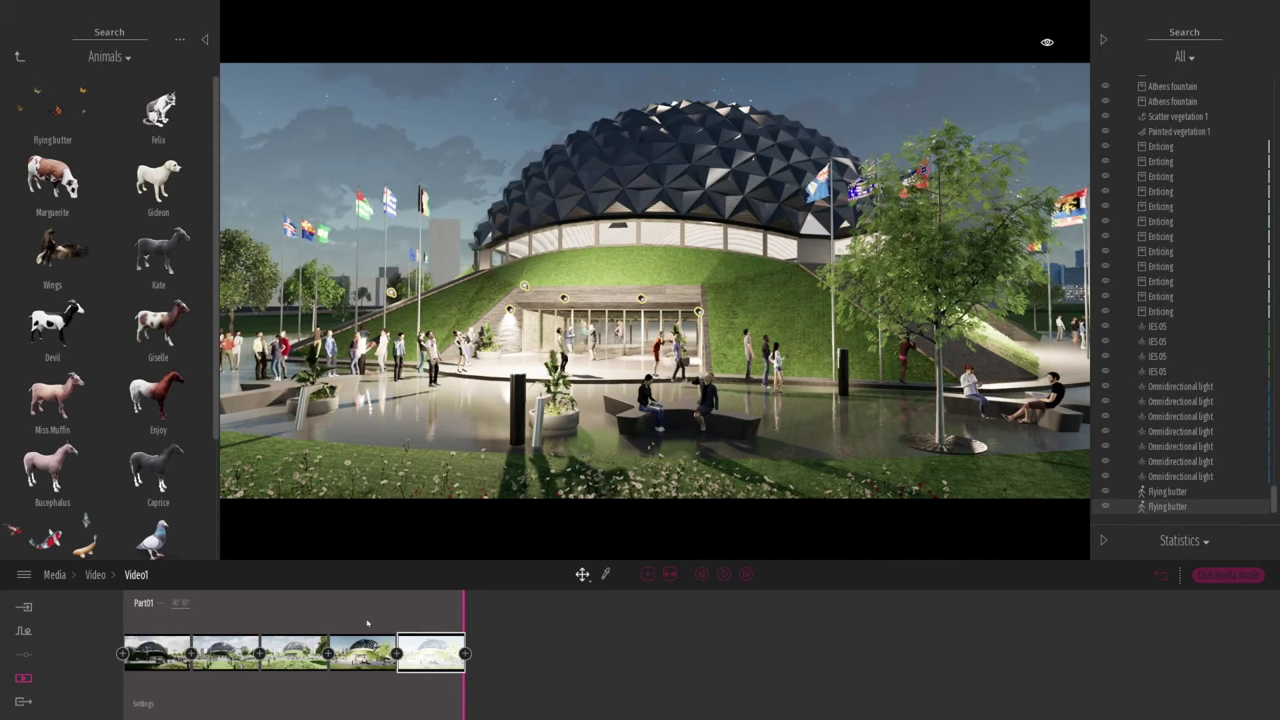
- Play the video through its night keyframes, then return to its first frame to check the lighting
left_click(367, 623)
left_click(724, 575)
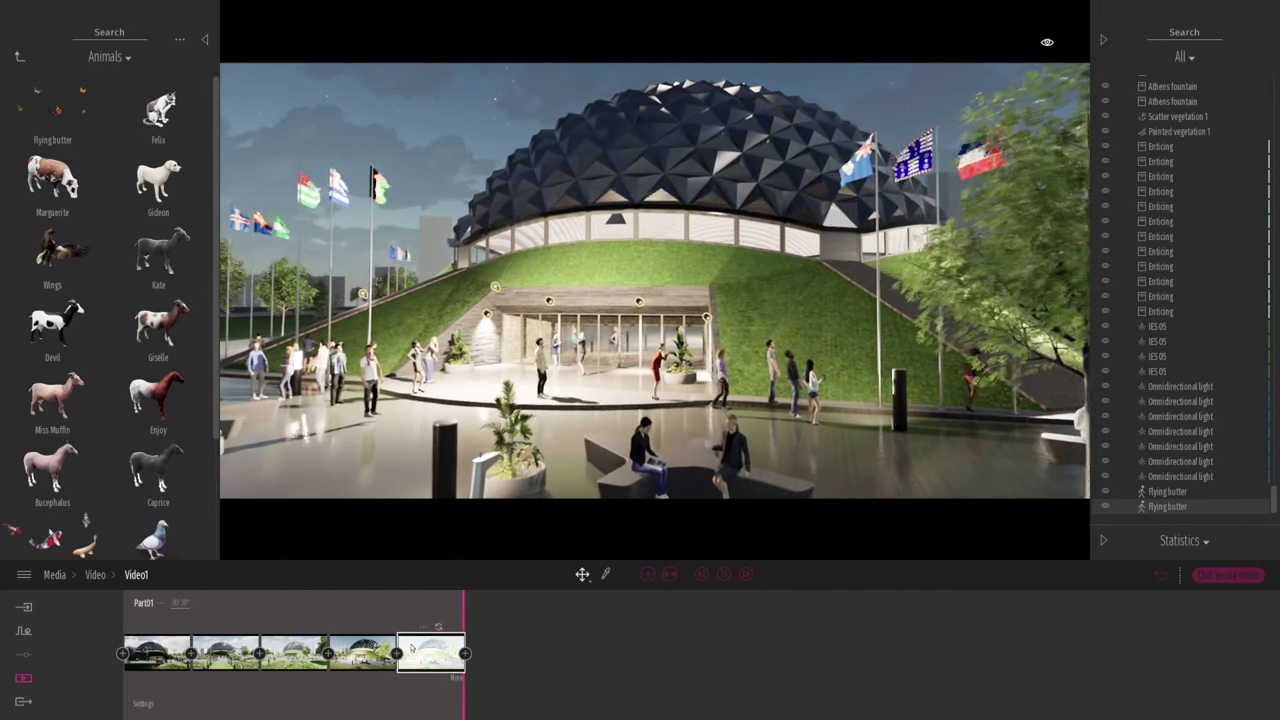
left_click(702, 576)
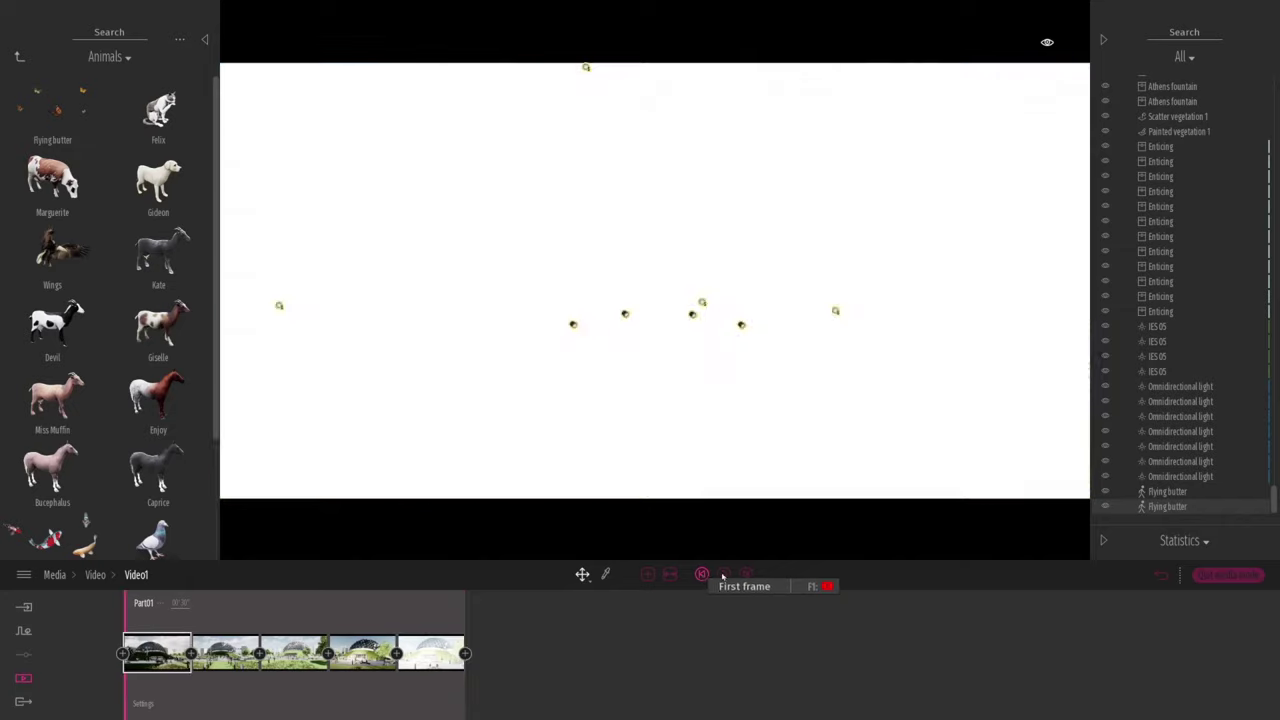
left_click(386, 620)
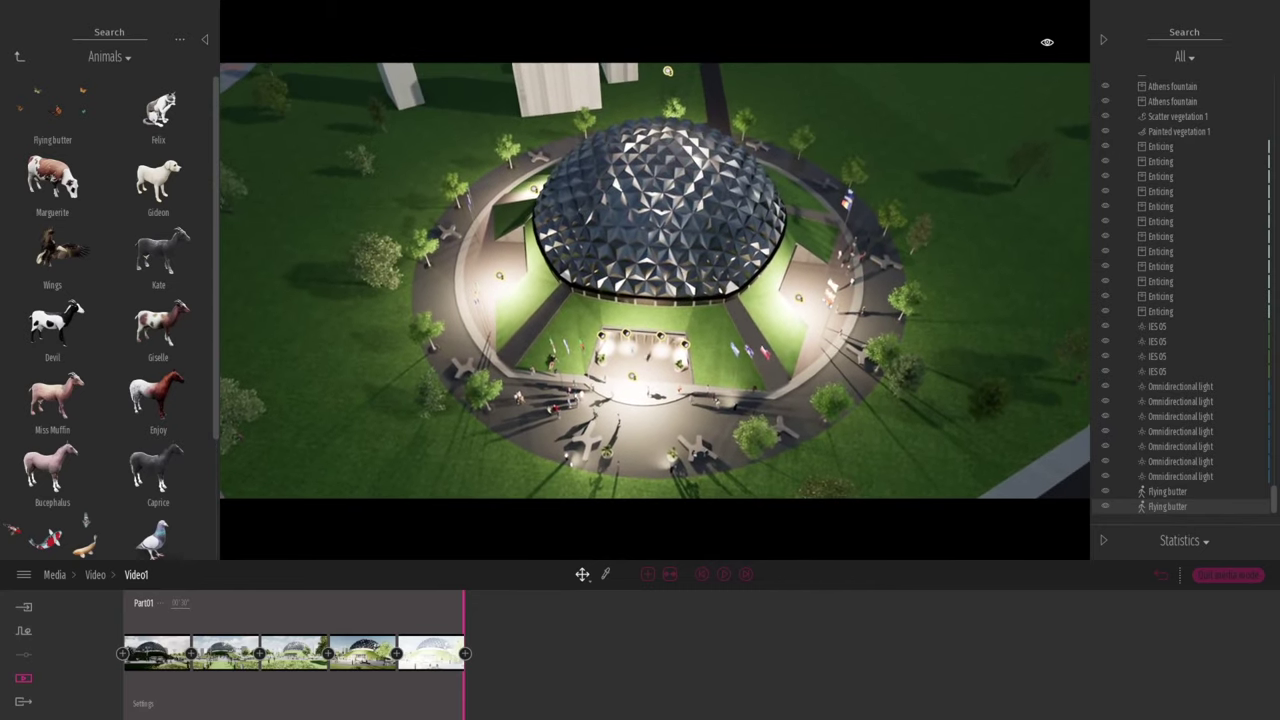
- Create a second video starting from the aerial night view, with a second keyframe at ground level facing the lit entrance
left_click(90, 575)
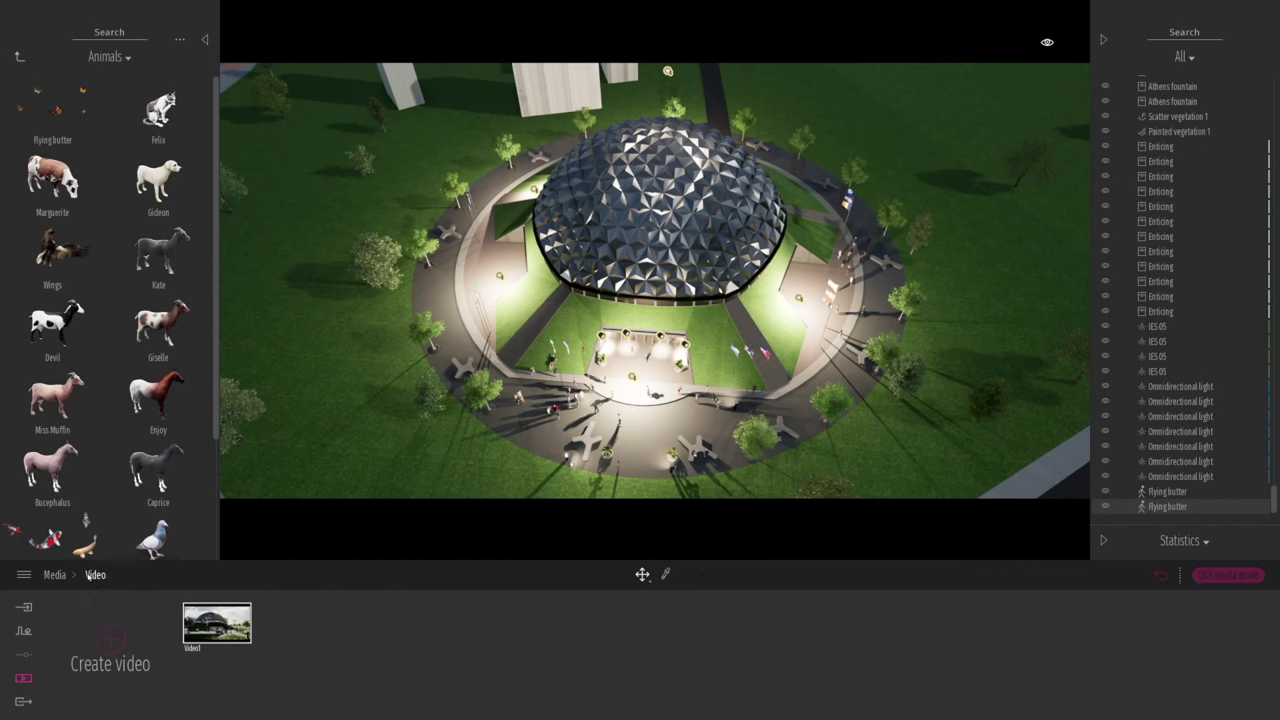
left_click(110, 638)
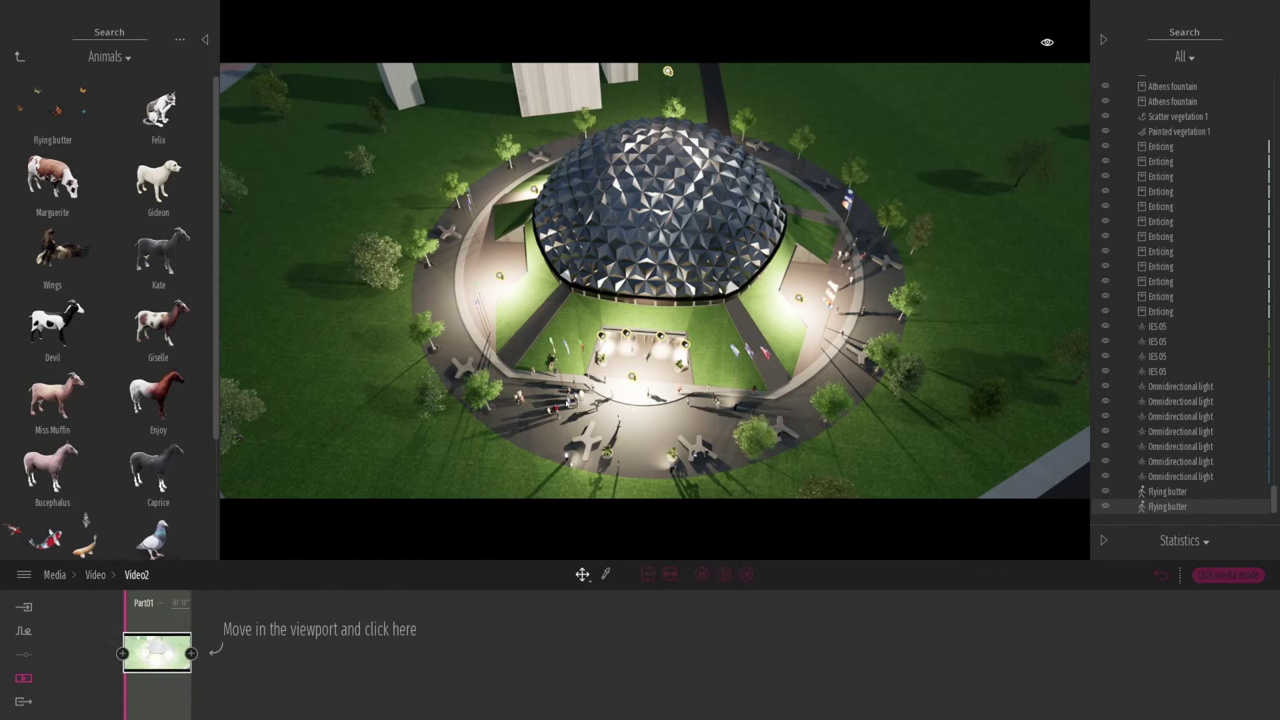
scroll(621, 398, "up", 6)
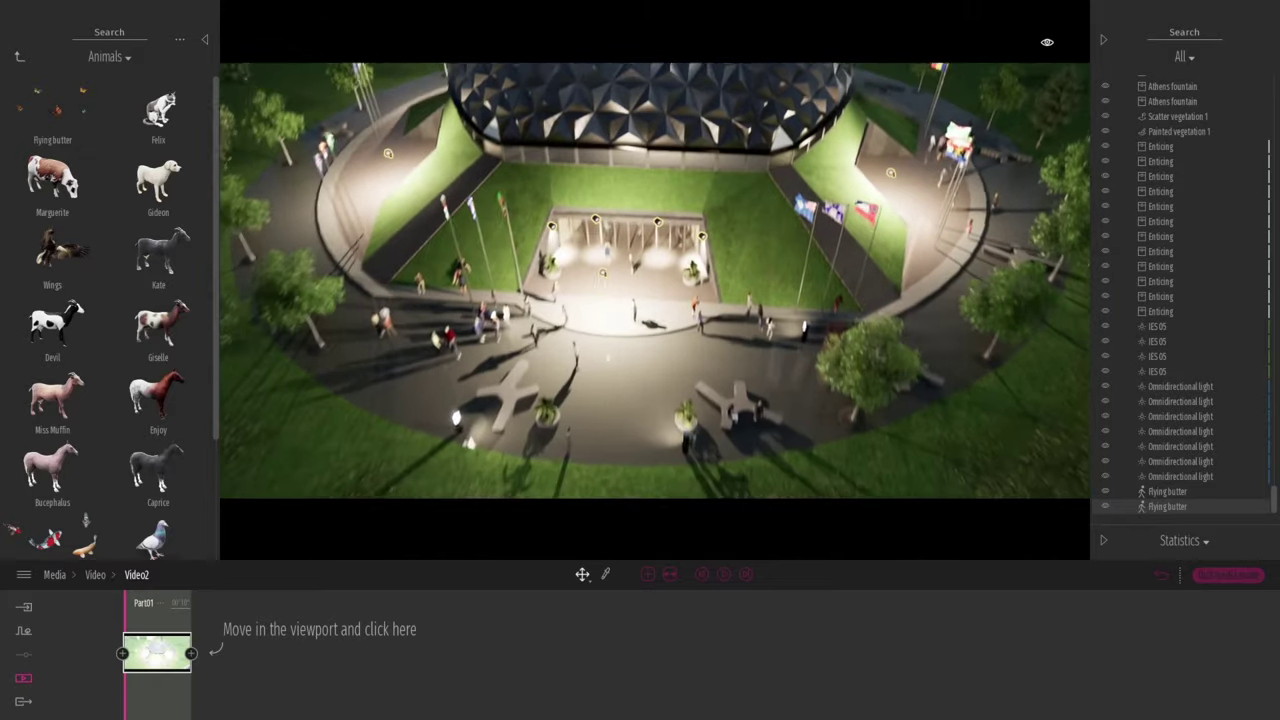
right_click_drag(608, 357, 604, 475)
scroll(604, 475, "up", 5)
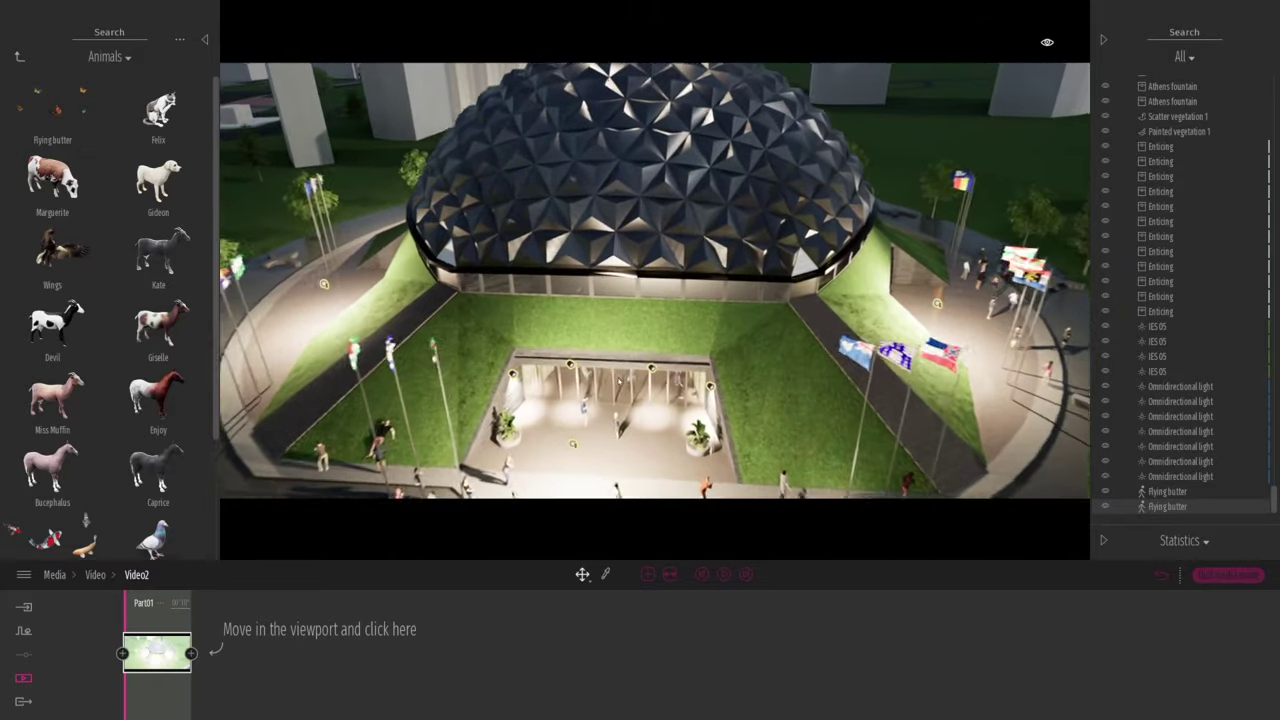
middle_click_drag(604, 475, 606, 365)
right_click_drag(606, 365, 612, 470)
middle_click_drag(612, 470, 617, 385)
scroll(617, 385, "up", 2)
scroll(617, 385, "up", 5)
right_click_drag(620, 381, 615, 480)
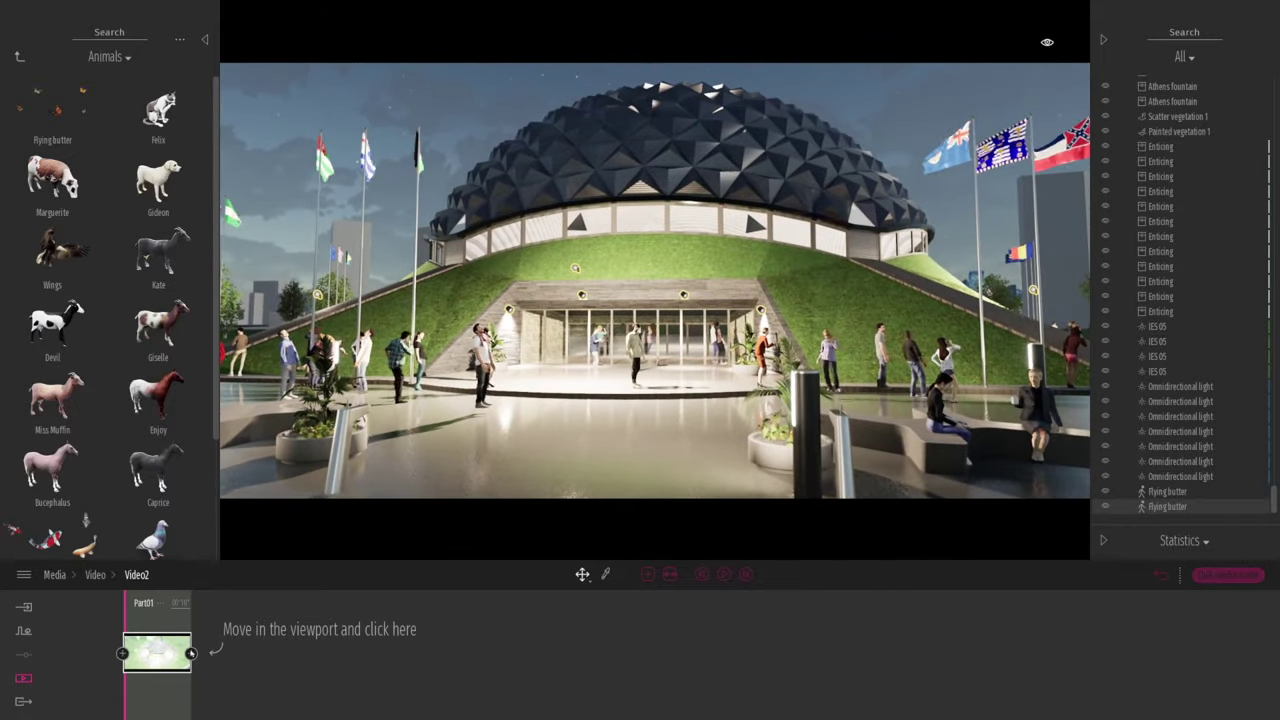
left_click(191, 653)
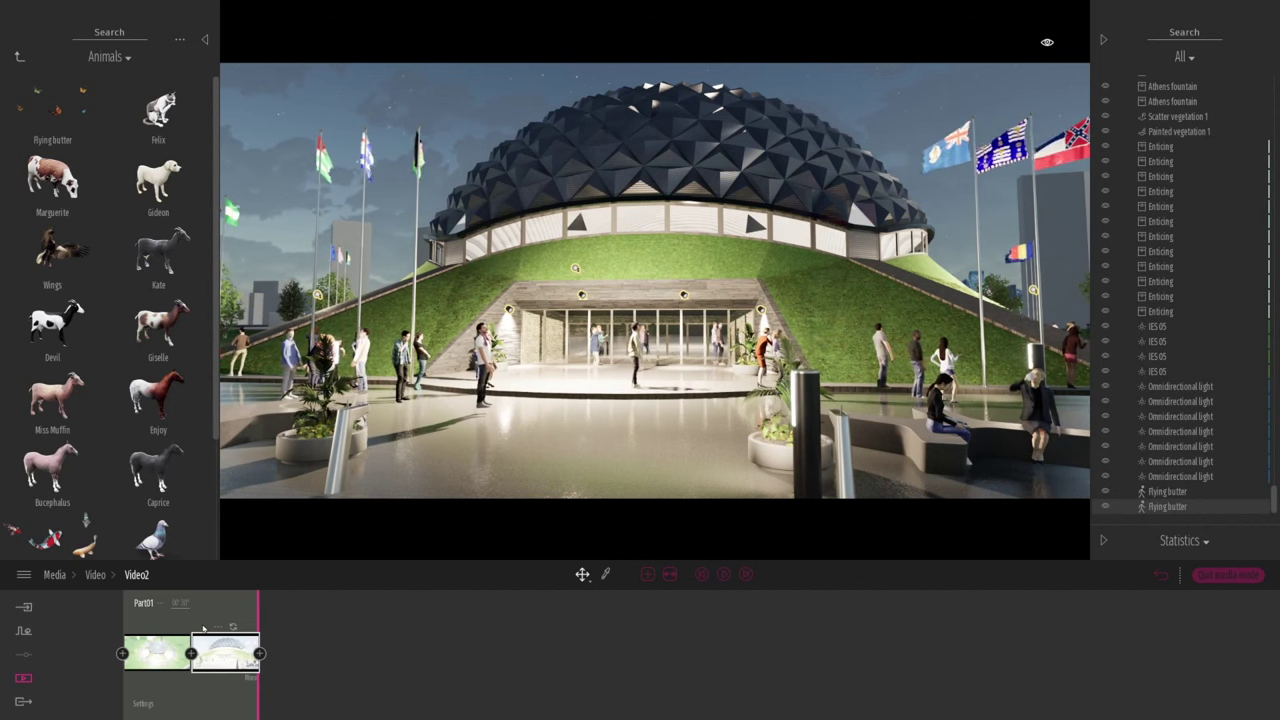
- Re-capture the second video's second keyframe from a closer aerial view above the entrance and play the video from its start
left_click(723, 575)
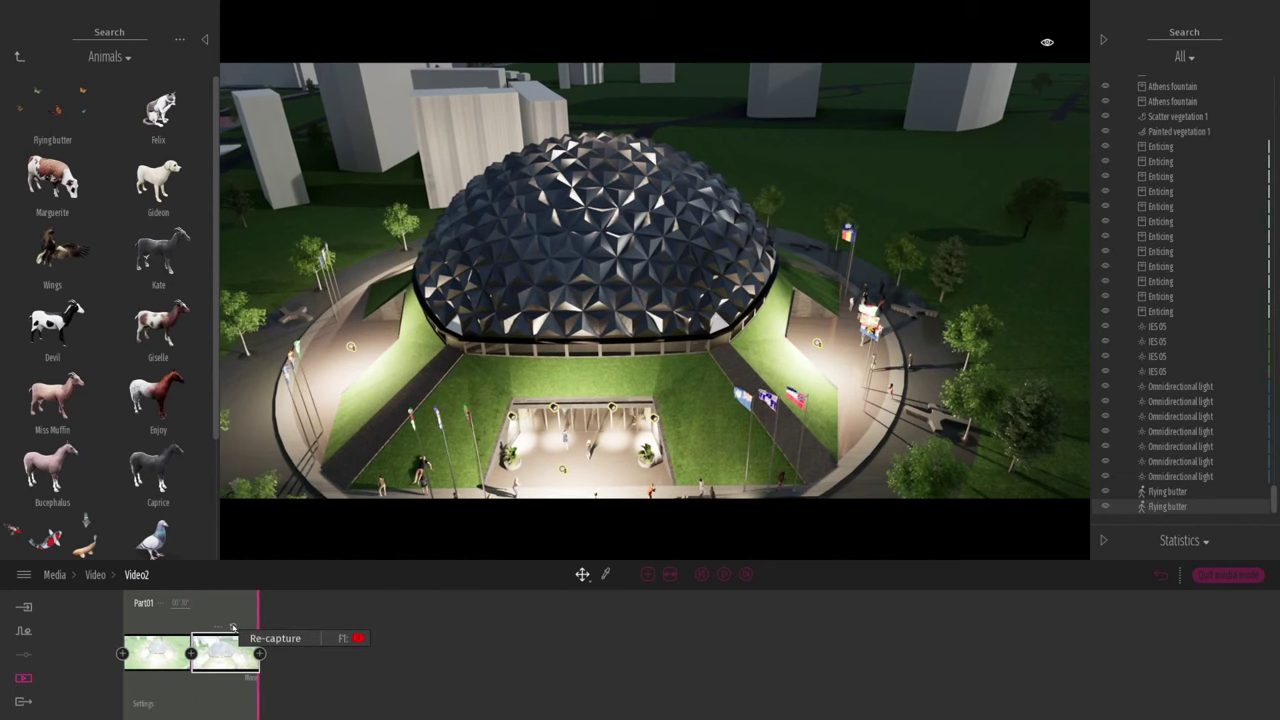
left_click(705, 574)
left_click(723, 575)
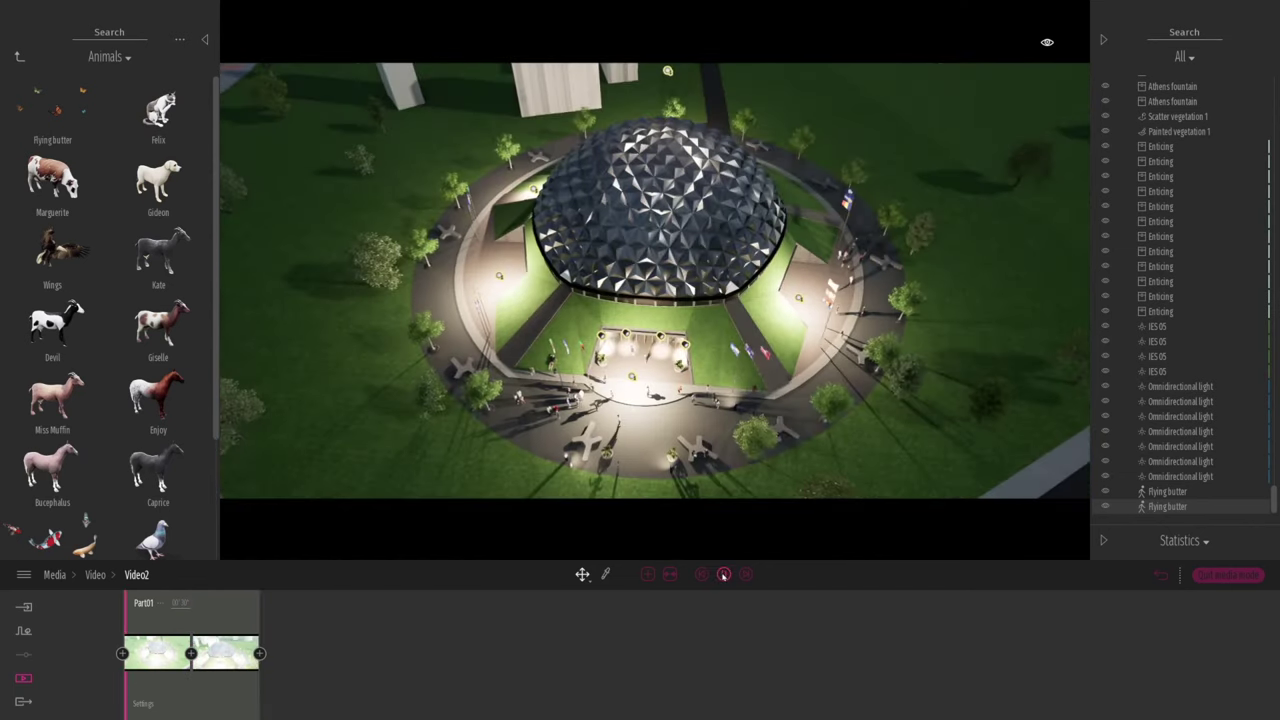
- Add a third keyframe to the second video from the bollard-lined lawn facing the dome, and return to its first frame
left_click(238, 652)
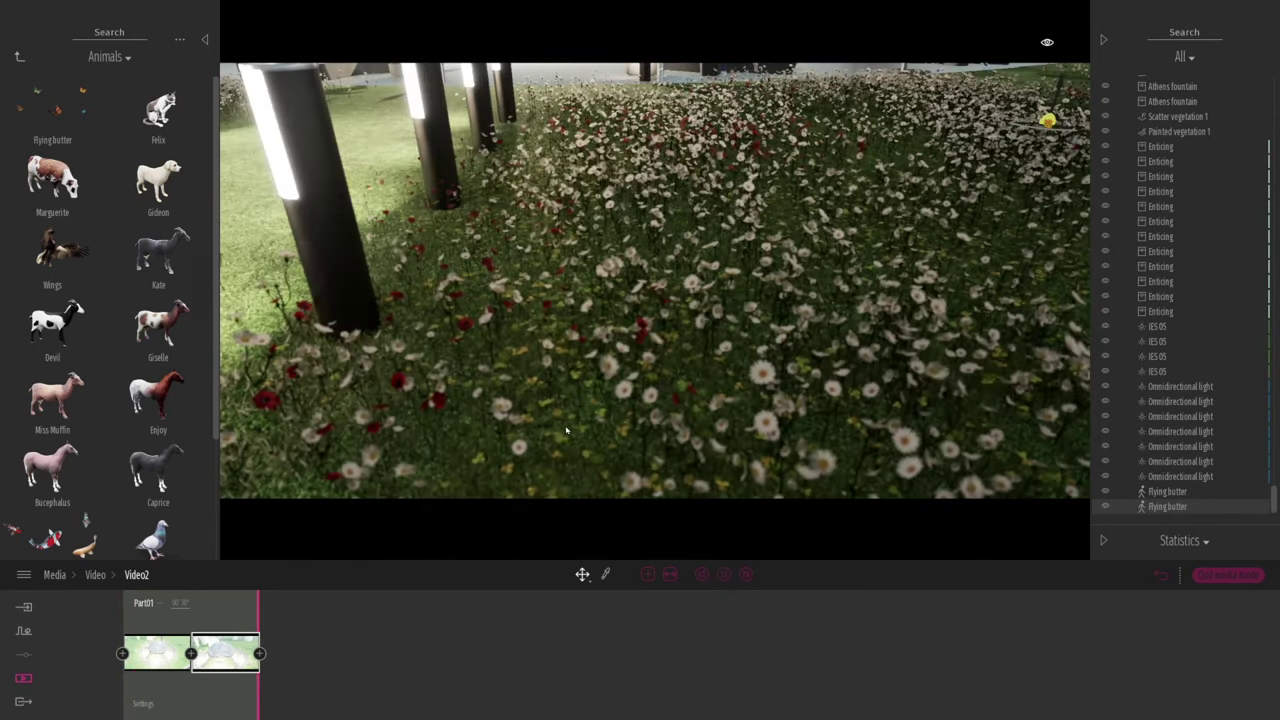
right_click_drag(655, 300, 655, 165)
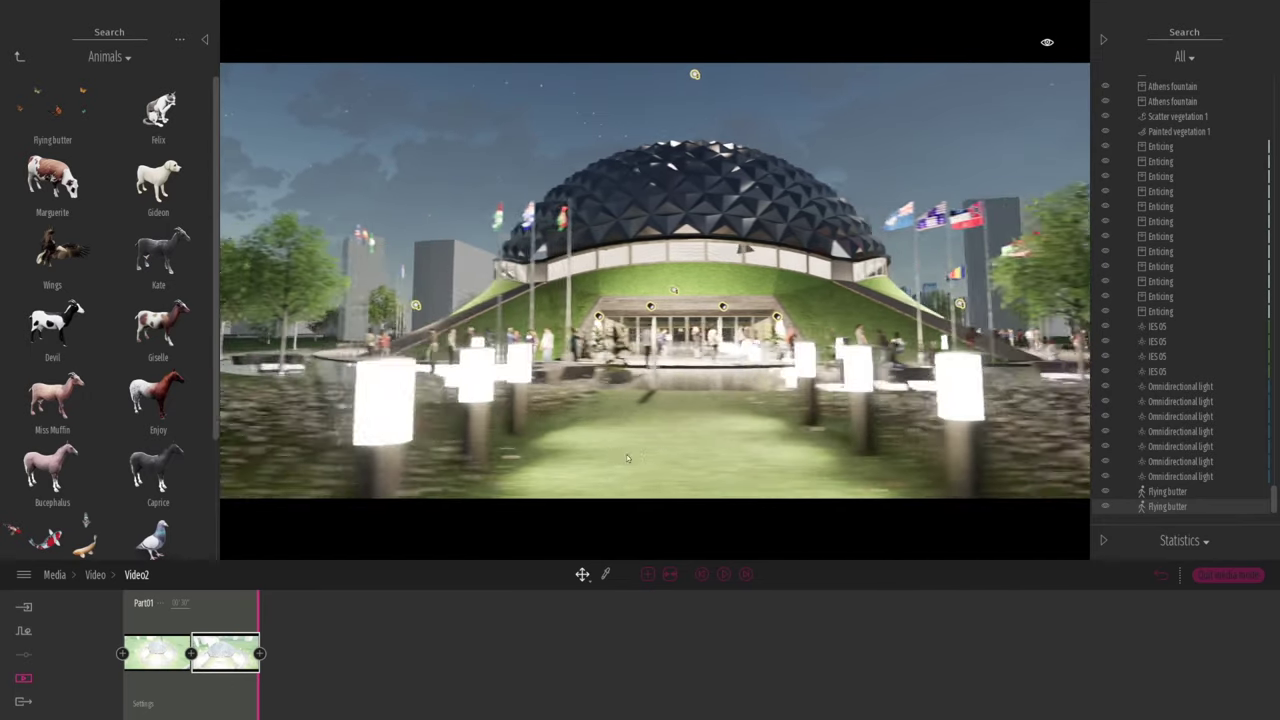
left_click(260, 654)
left_click(702, 575)
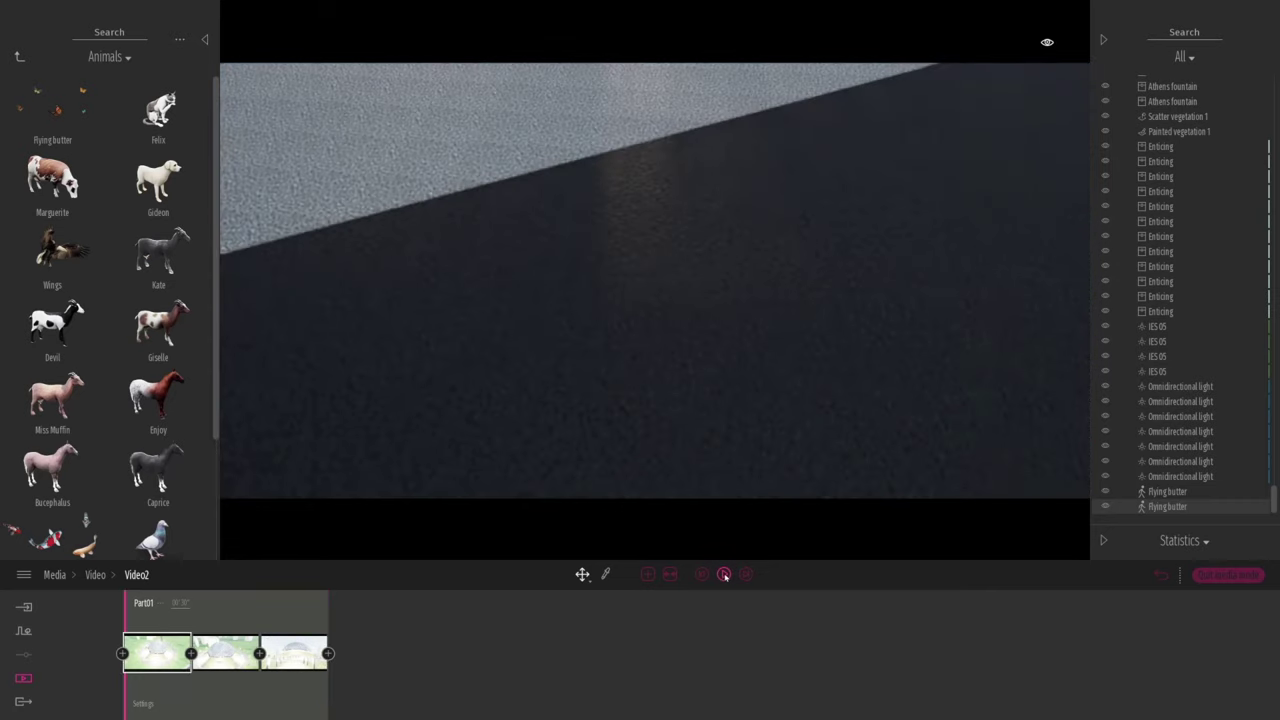